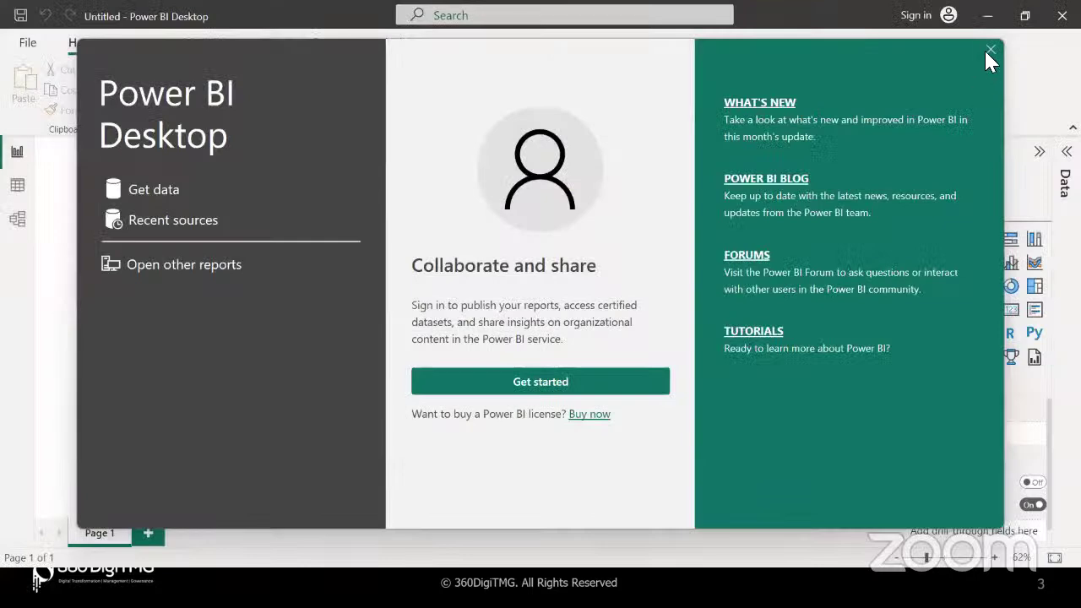
- Load the Fact Table, Location and Product sheets from the Coffee Chain Tables Excel workbook into the report
{"action": "left_click", "coordinate": [986, 52]}
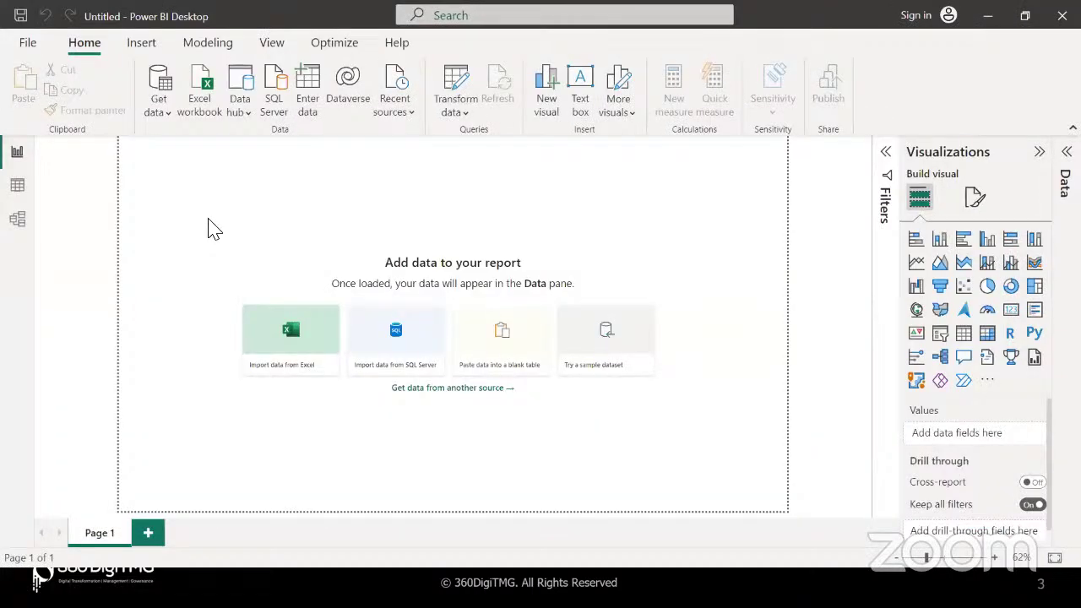
{"action": "left_click", "coordinate": [196, 92]}
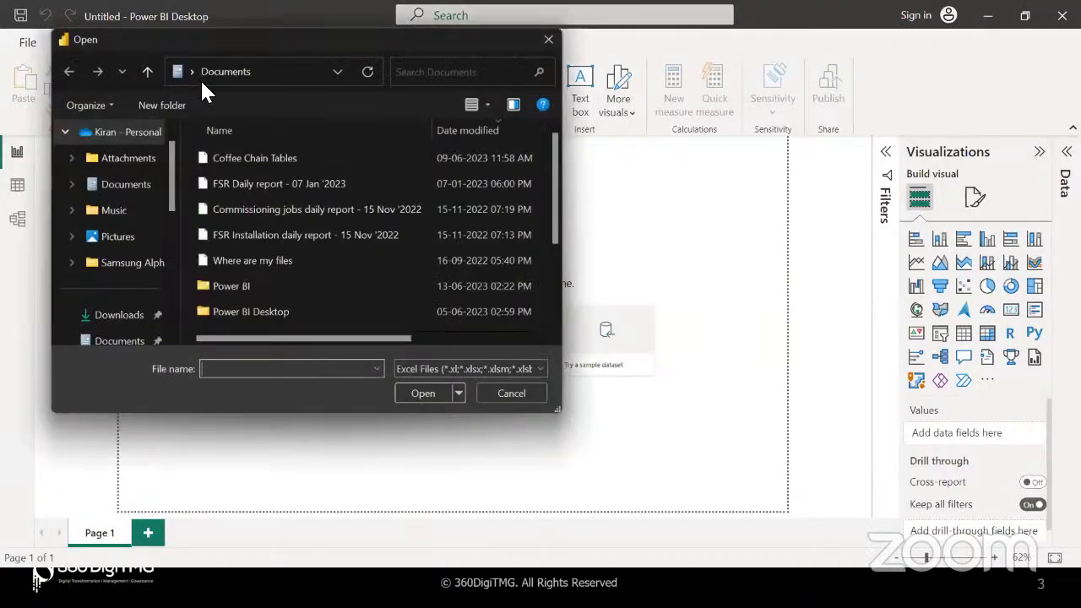
{"action": "left_click", "coordinate": [303, 156]}
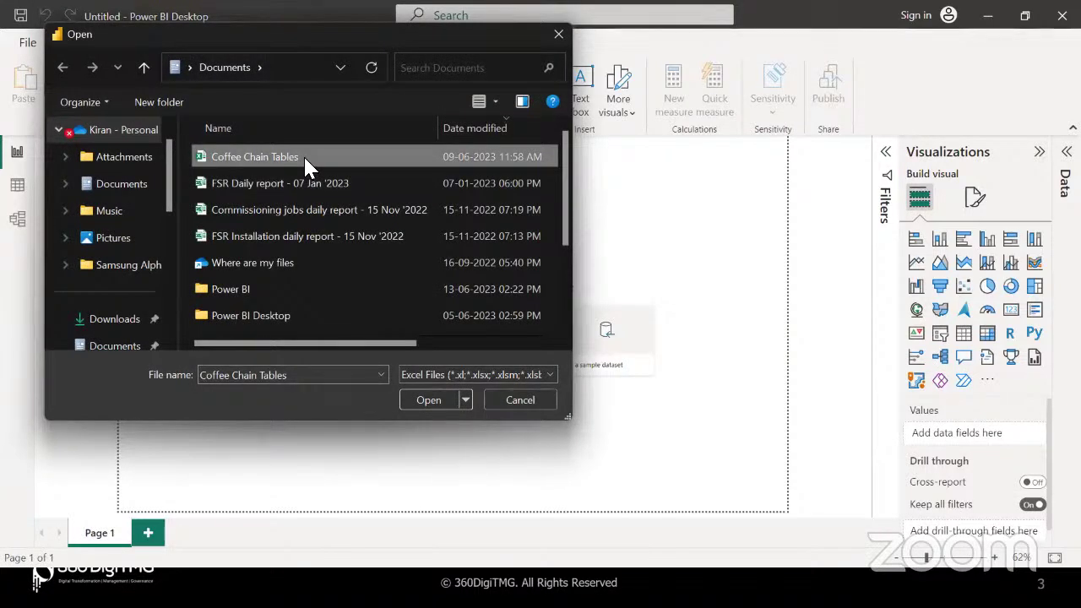
{"action": "left_click", "coordinate": [415, 395]}
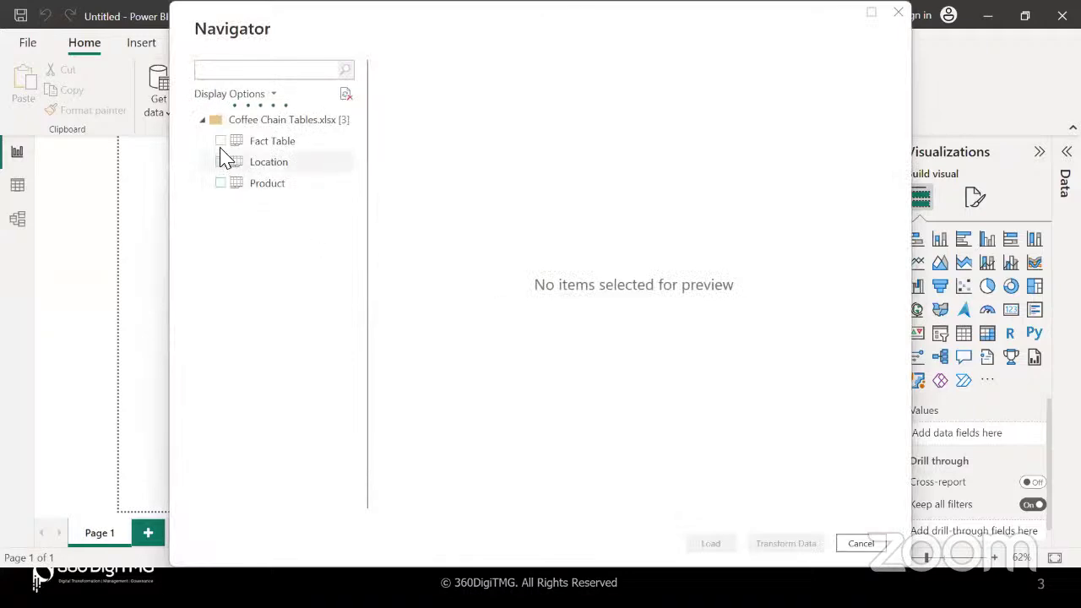
{"action": "left_click", "coordinate": [220, 141]}
{"action": "left_click", "coordinate": [220, 161]}
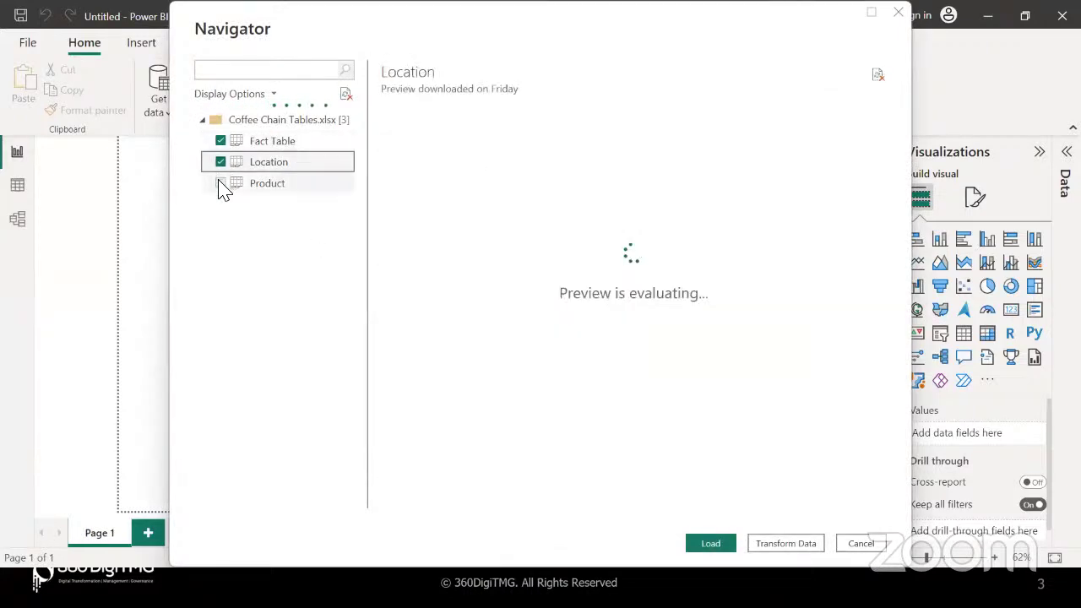
{"action": "left_click", "coordinate": [220, 183]}
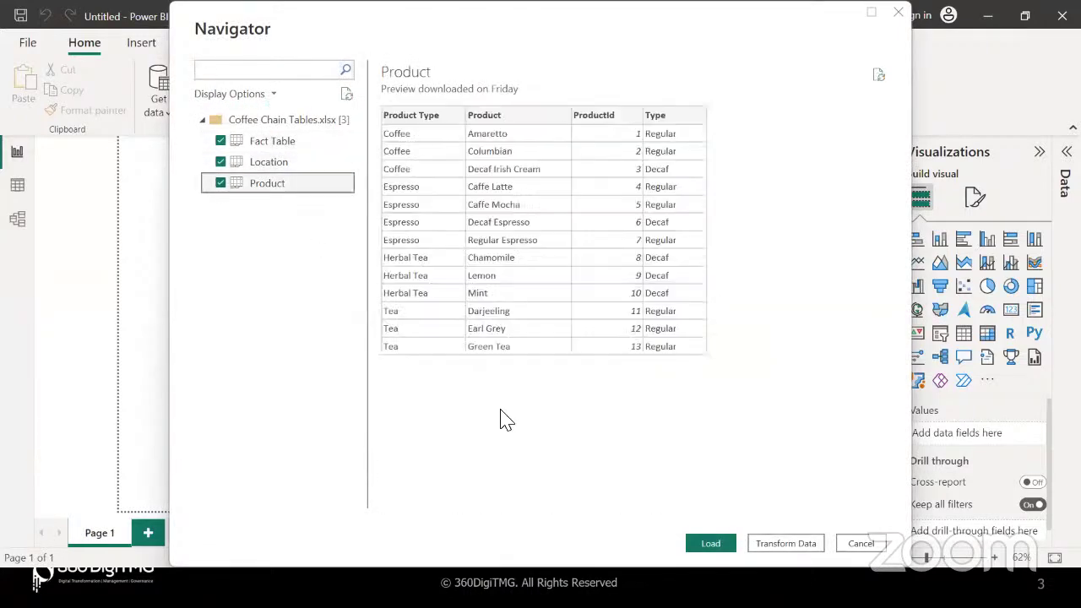
{"action": "left_click", "coordinate": [710, 544]}
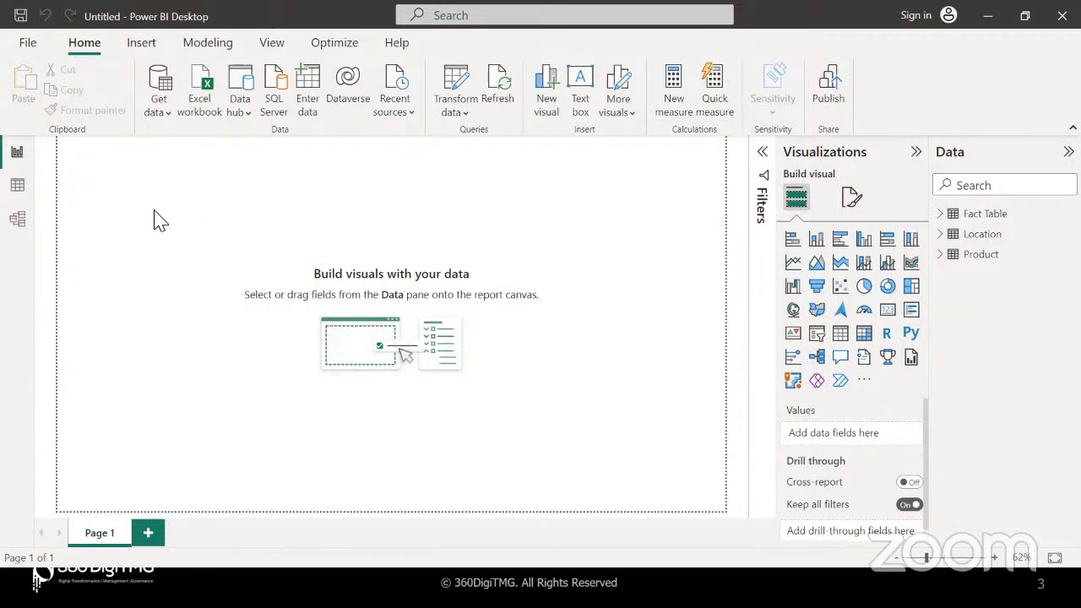
- Look over the relationships between the loaded tables in the data model and go back to the report page
{"action": "left_click", "coordinate": [18, 220]}
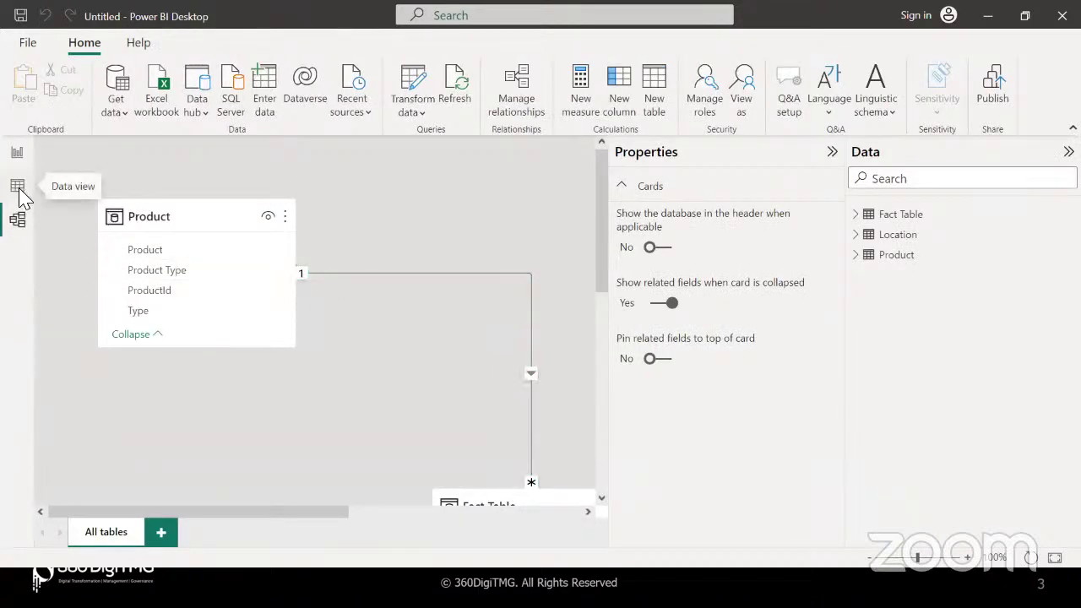
{"action": "left_click", "coordinate": [17, 156]}
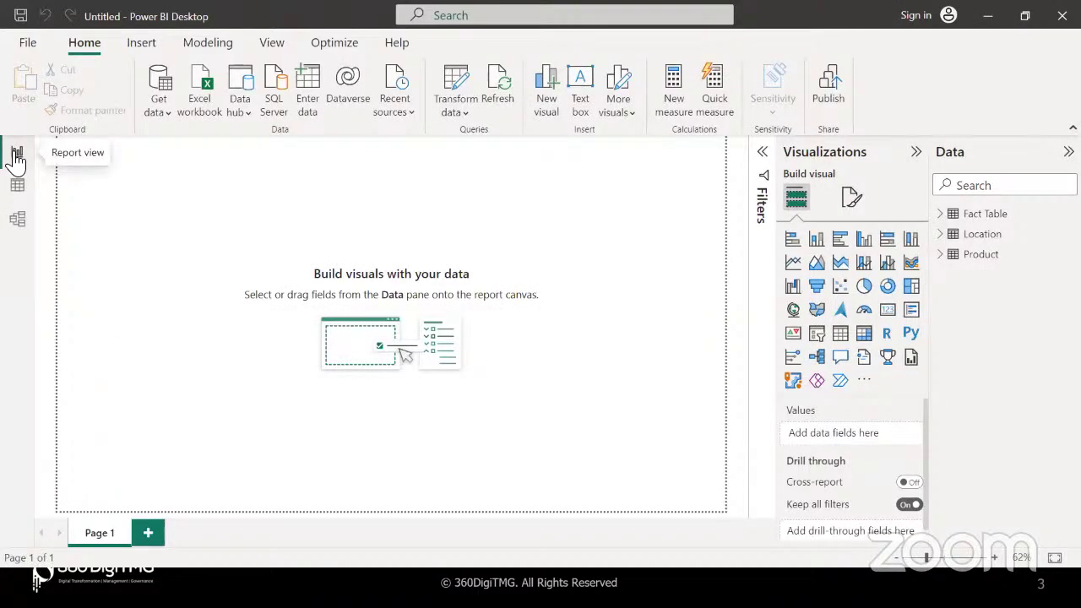
{"action": "key", "text": "alt+Tab"}
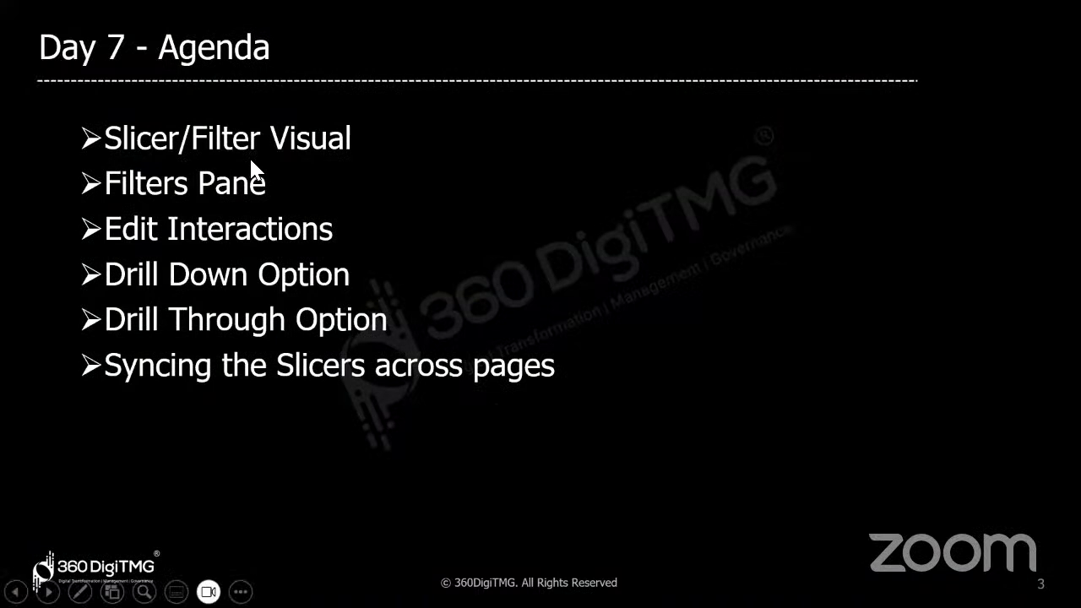
{"action": "key", "text": "alt+Tab"}
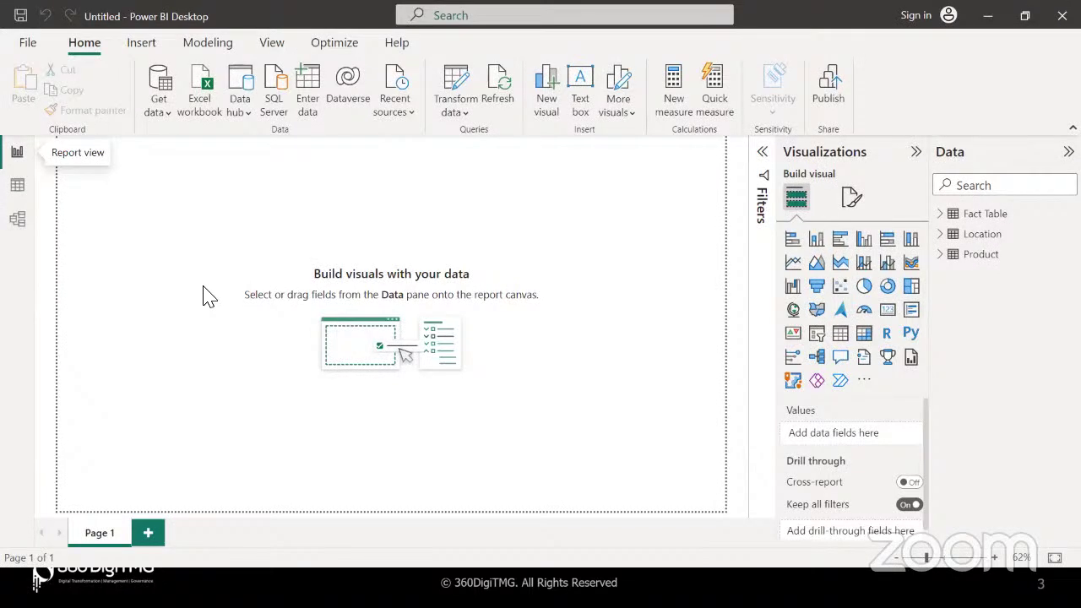
- Add an enlarged stacked bar chart with Product on the Y-axis and Profit on the X-axis
{"action": "left_click", "coordinate": [792, 244]}
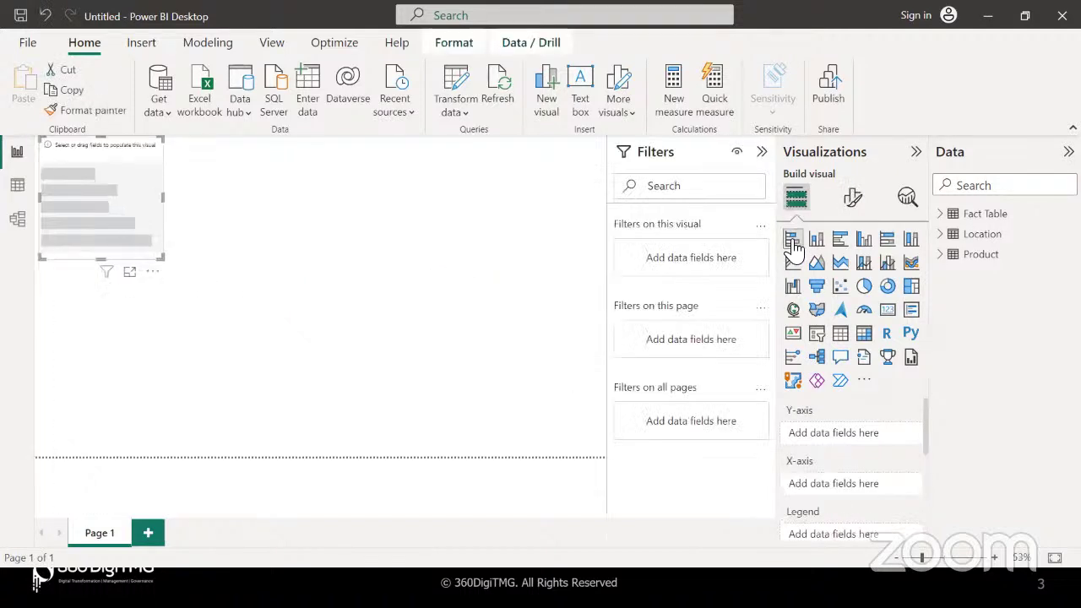
{"action": "left_click_drag", "start_coordinate": [164, 260], "coordinate": [244, 358]}
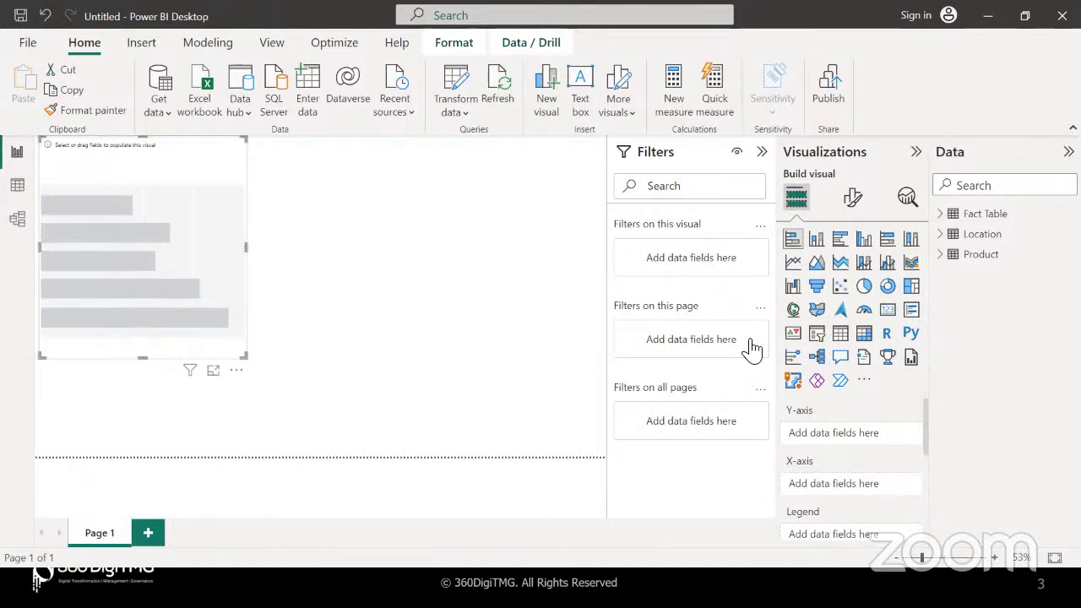
{"action": "left_click", "coordinate": [940, 255]}
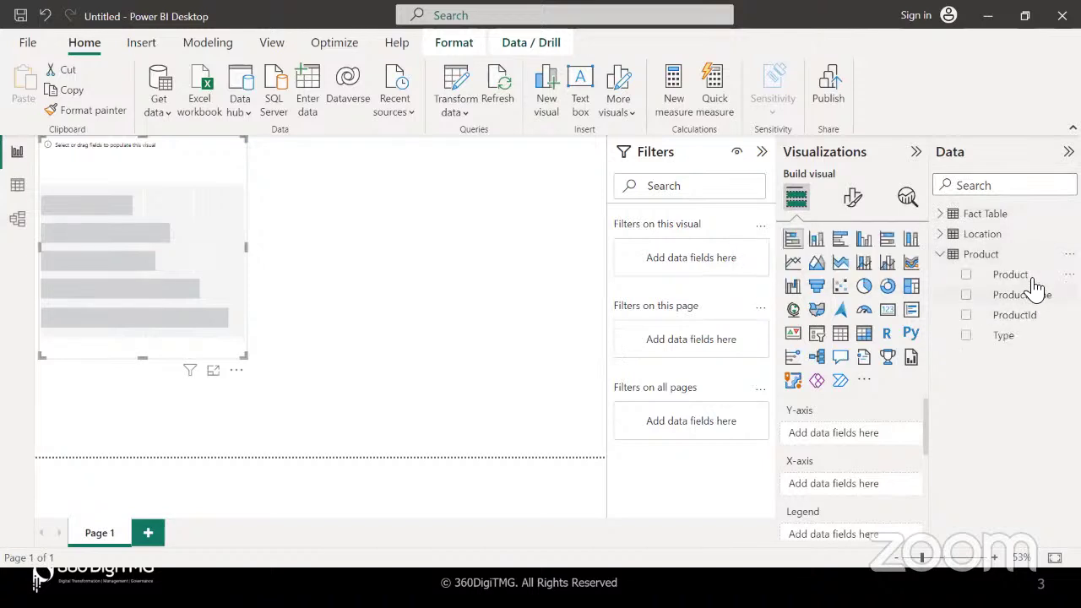
{"action": "left_click_drag", "start_coordinate": [1033, 287], "coordinate": [867, 445]}
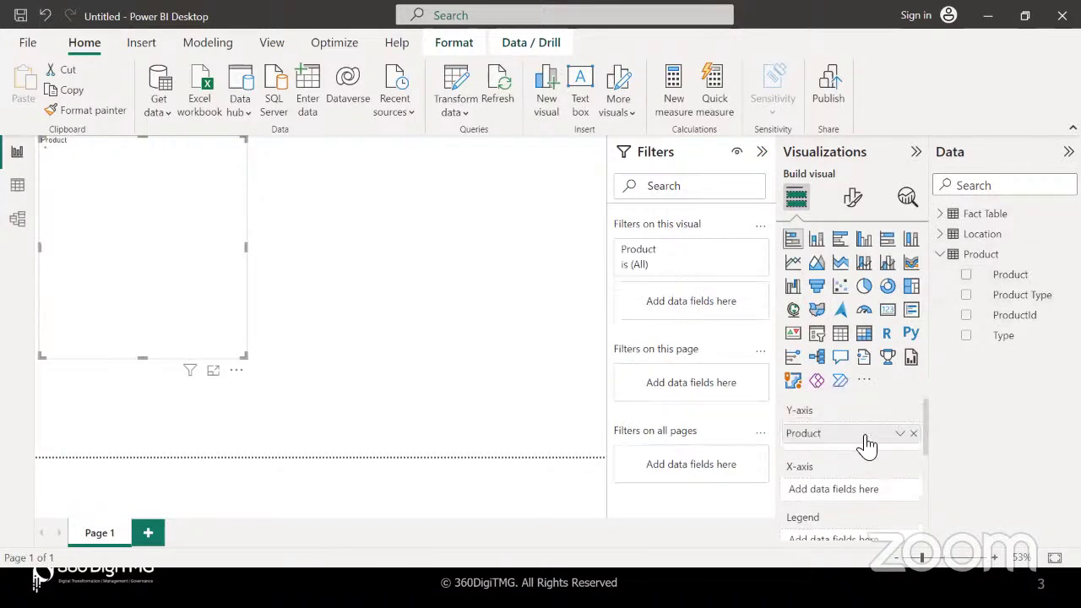
{"action": "left_click", "coordinate": [942, 216]}
{"action": "left_click_drag", "start_coordinate": [1027, 456], "coordinate": [865, 493]}
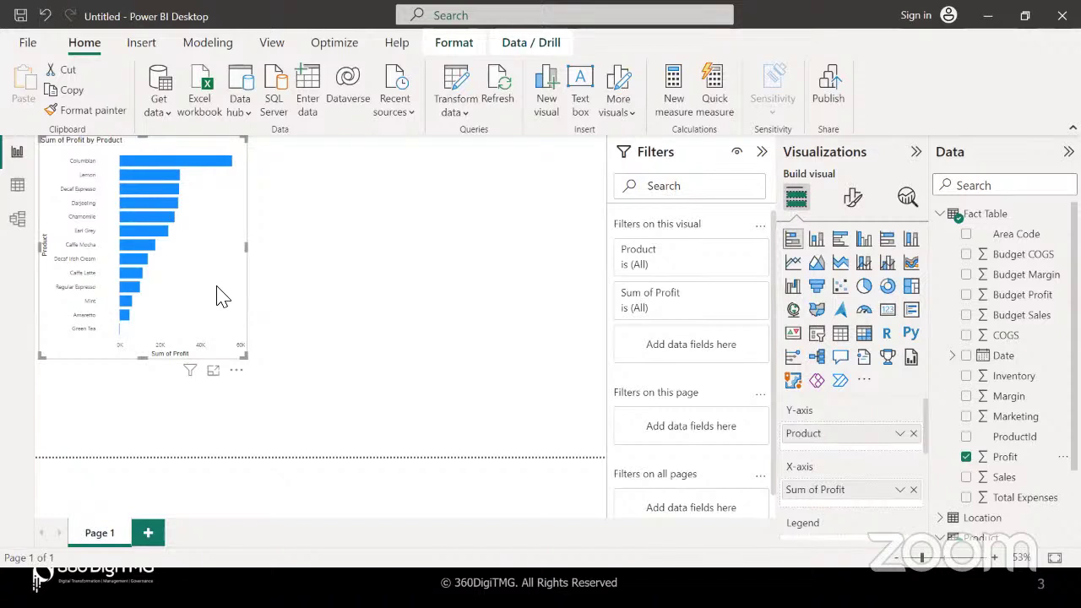
{"action": "left_click", "coordinate": [368, 346]}
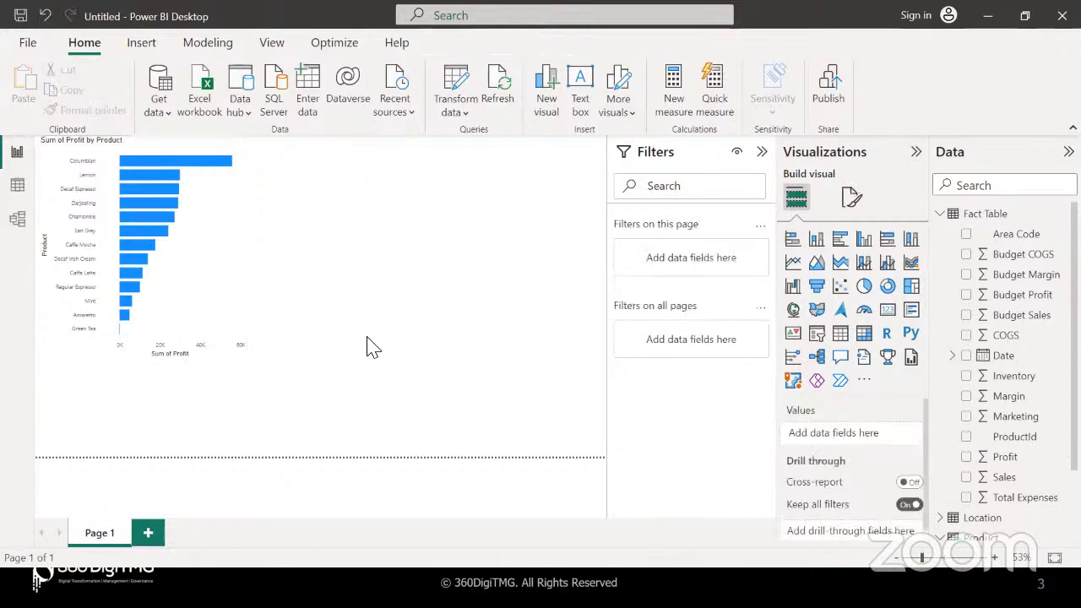
{"action": "left_click", "coordinate": [226, 289]}
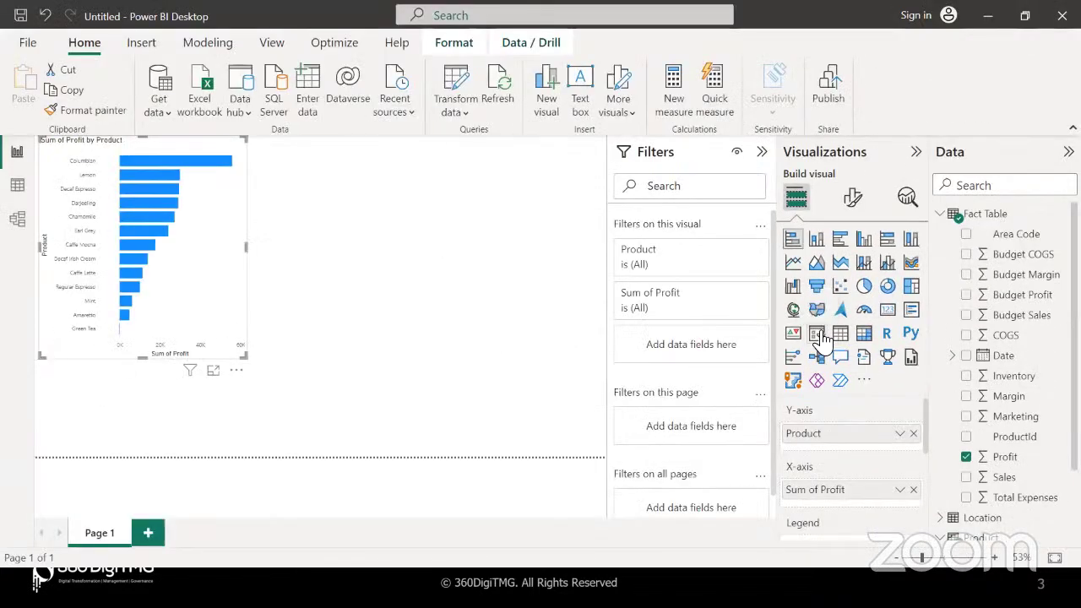
{"action": "left_click", "coordinate": [812, 336]}
{"action": "left_click", "coordinate": [355, 242]}
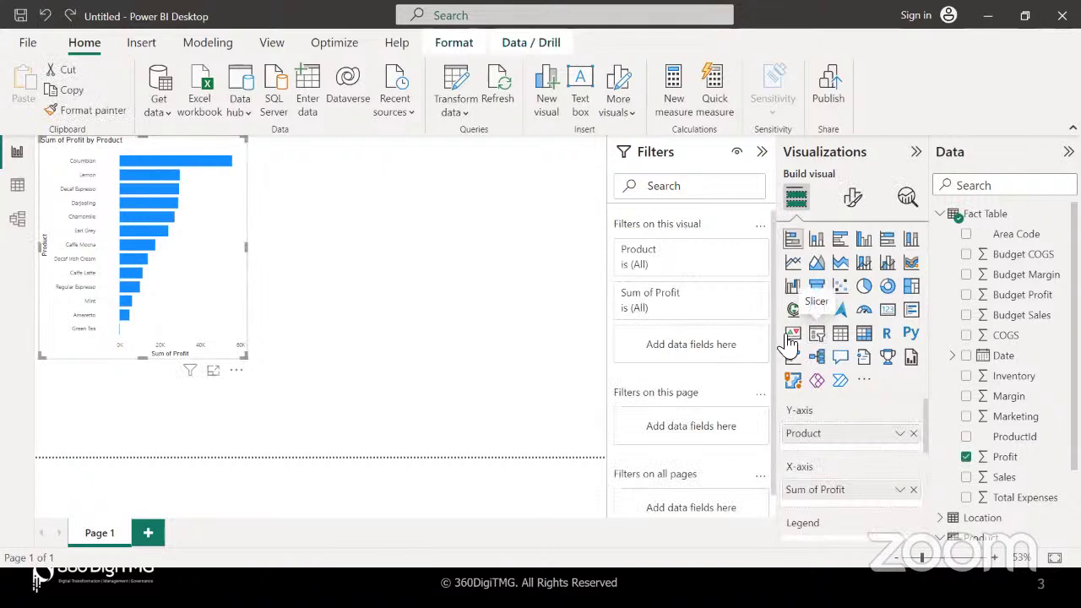
{"action": "left_click", "coordinate": [509, 283]}
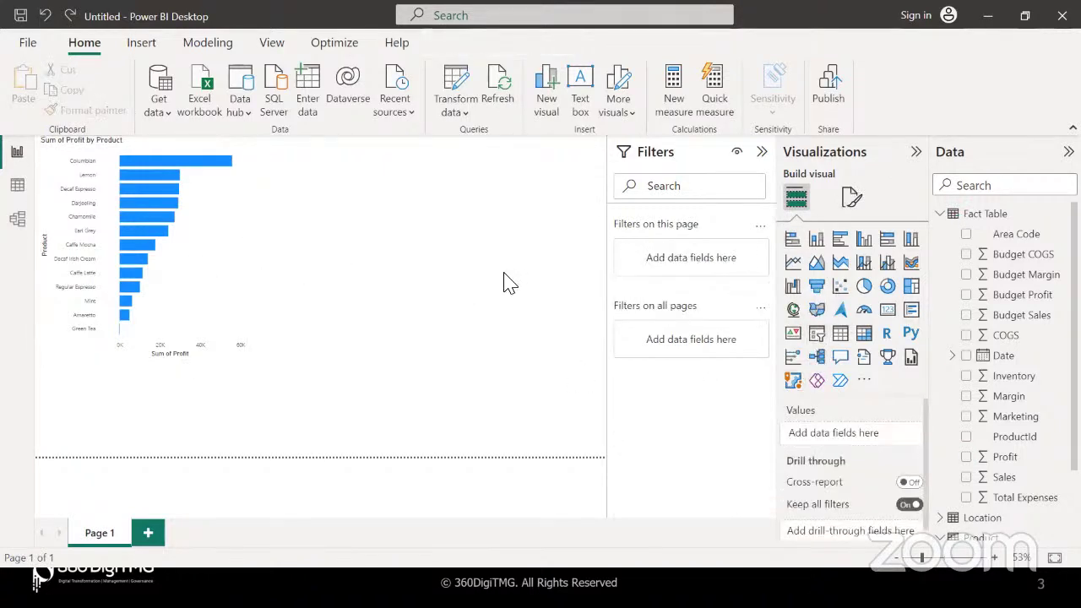
- Add a slicer on the Product Type field, place it beside the bar chart and reduce its height slightly
{"action": "left_click", "coordinate": [818, 338]}
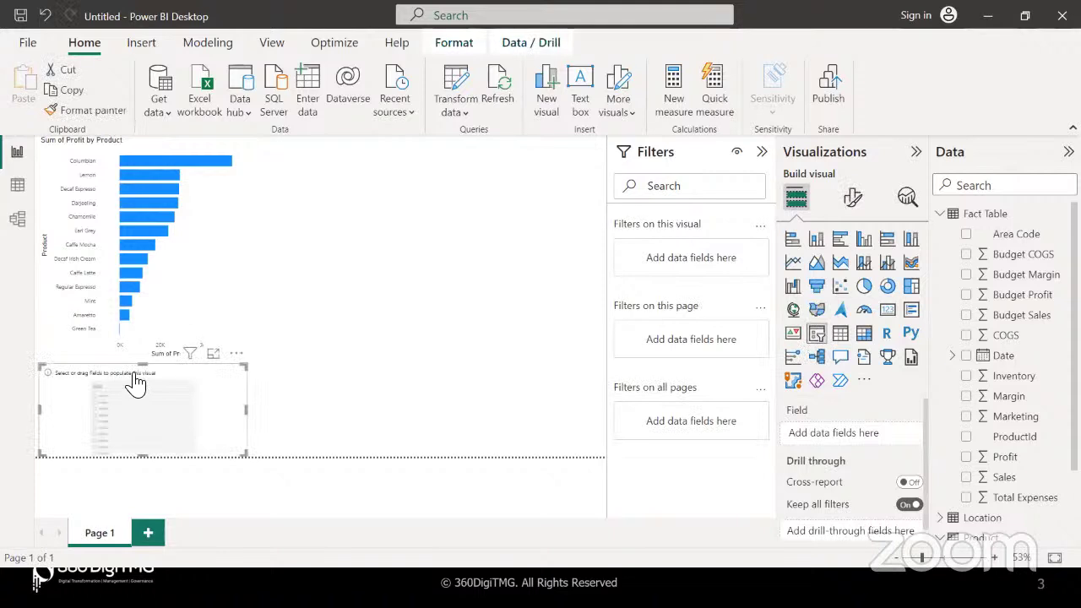
{"action": "left_click_drag", "start_coordinate": [138, 382], "coordinate": [344, 155]}
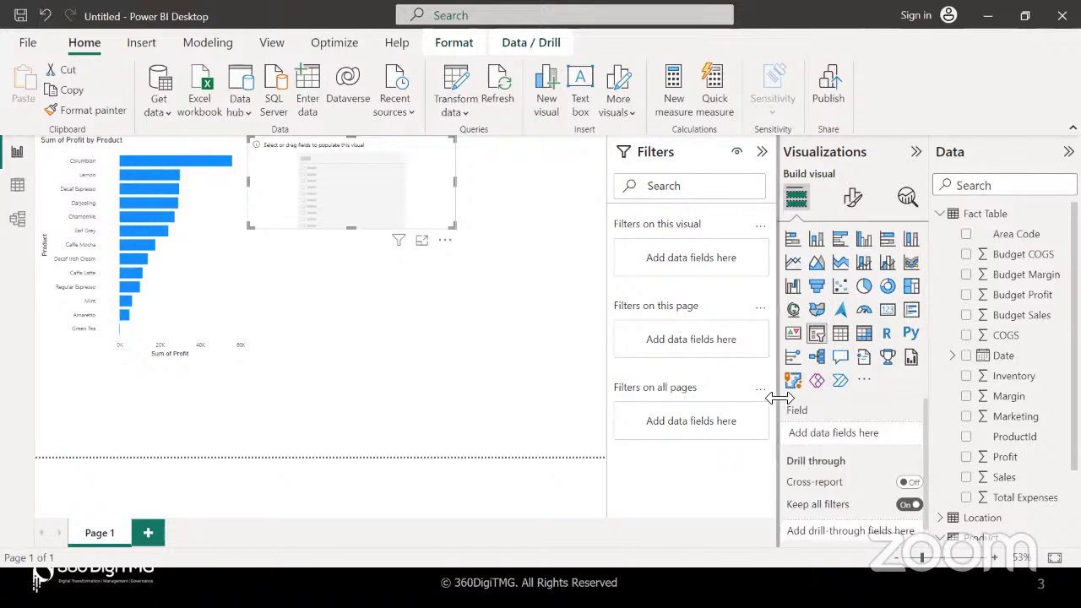
{"action": "left_click_drag", "start_coordinate": [779, 398], "coordinate": [804, 409]}
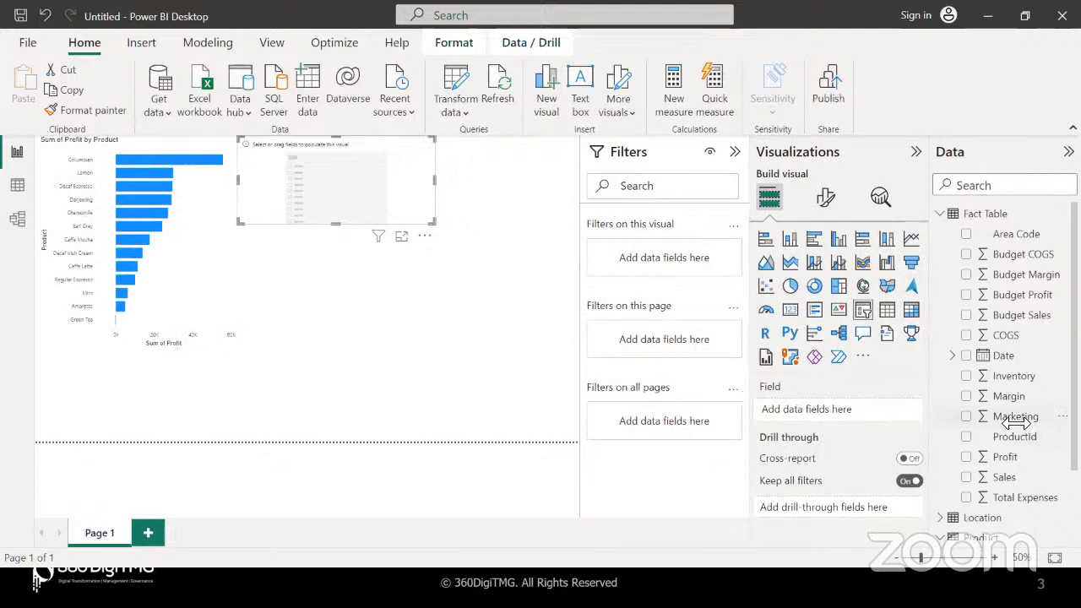
{"action": "scroll", "coordinate": [1015, 422], "scroll_direction": "down", "scroll_amount": 2}
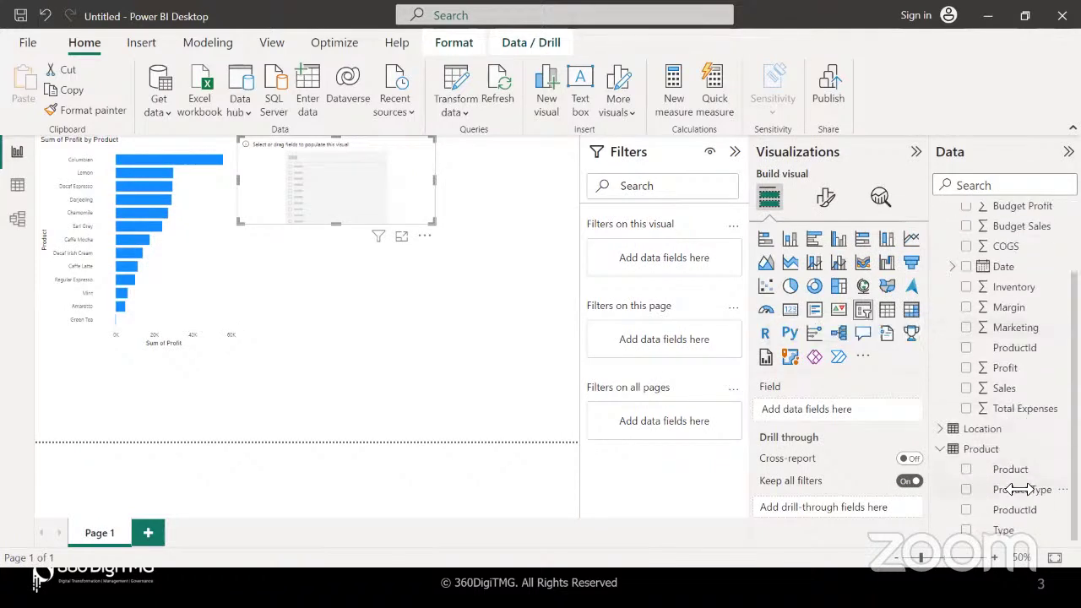
{"action": "left_click_drag", "start_coordinate": [1020, 489], "coordinate": [840, 418]}
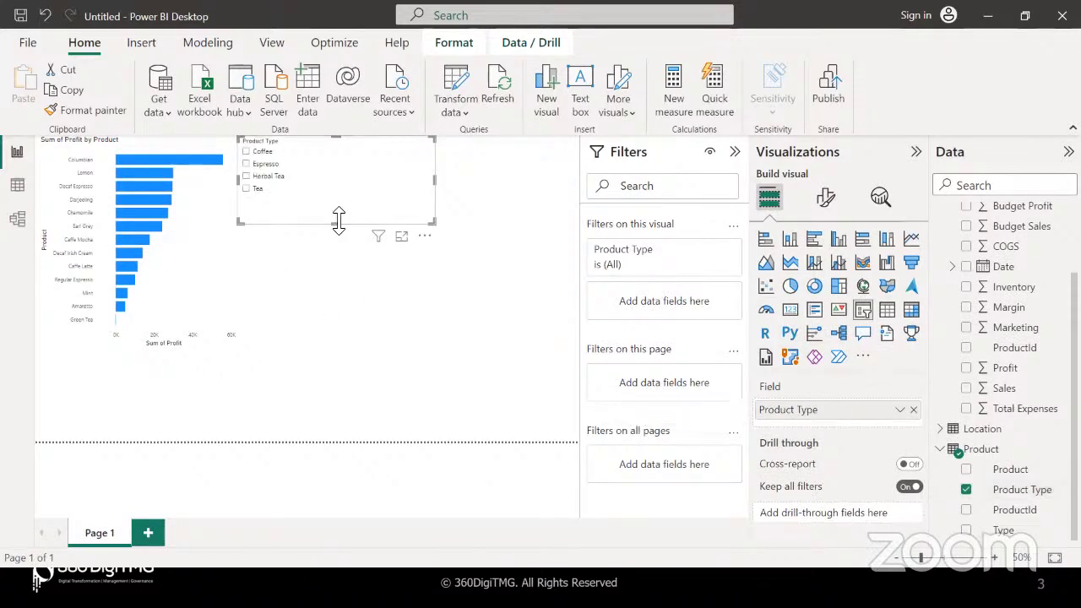
{"action": "left_click_drag", "start_coordinate": [338, 219], "coordinate": [336, 208]}
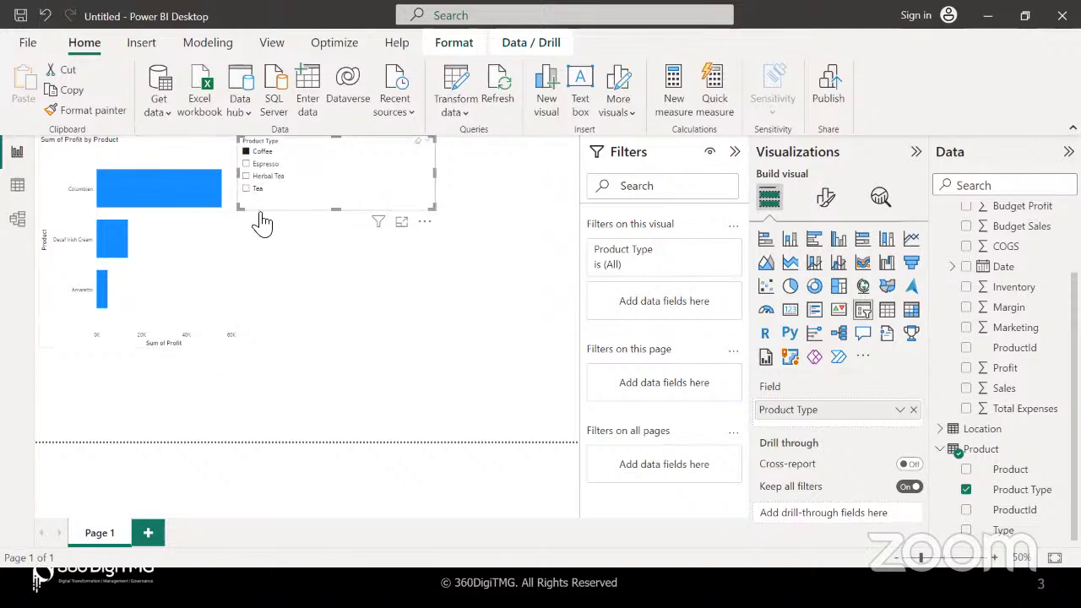
- Filter the bar chart through the slicer by one product type at a time: Espresso, Herbal Tea, Tea and Coffee
{"action": "left_click", "coordinate": [245, 165]}
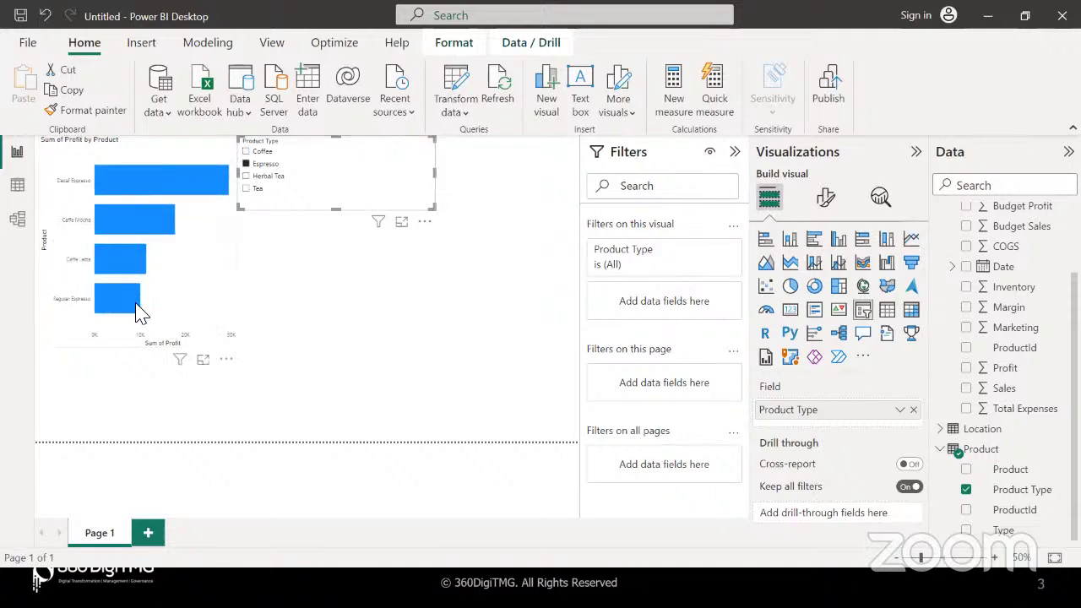
{"action": "left_click", "coordinate": [247, 177]}
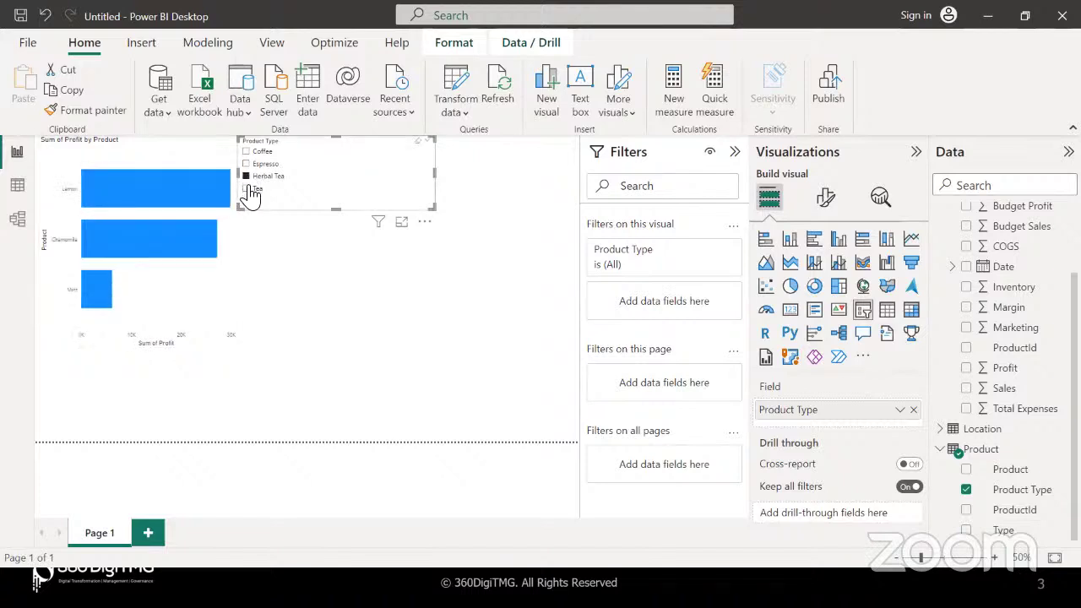
{"action": "left_click", "coordinate": [249, 190]}
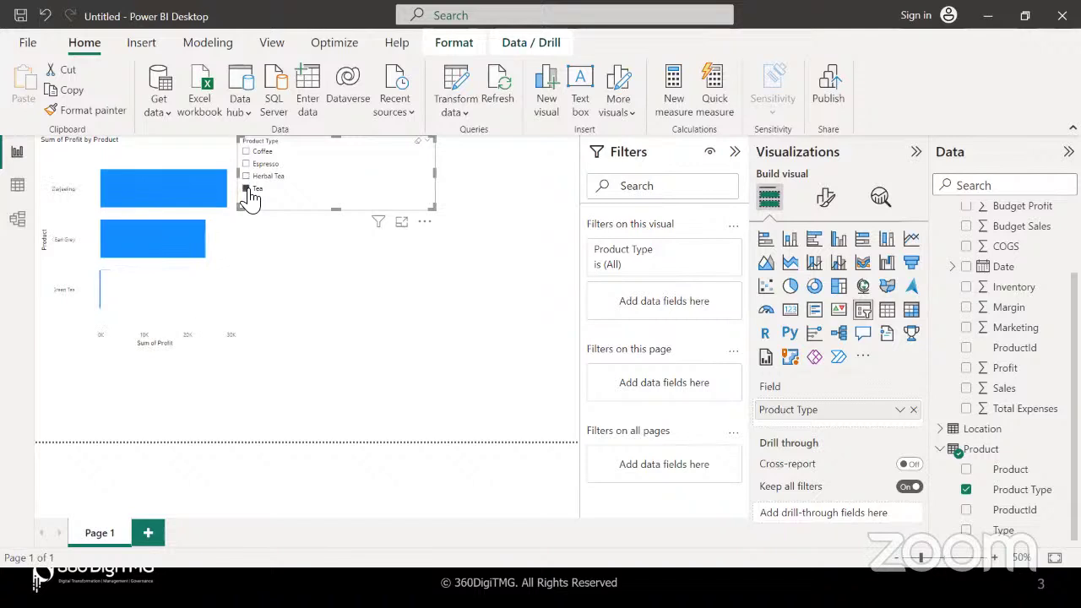
{"action": "left_click", "coordinate": [316, 176]}
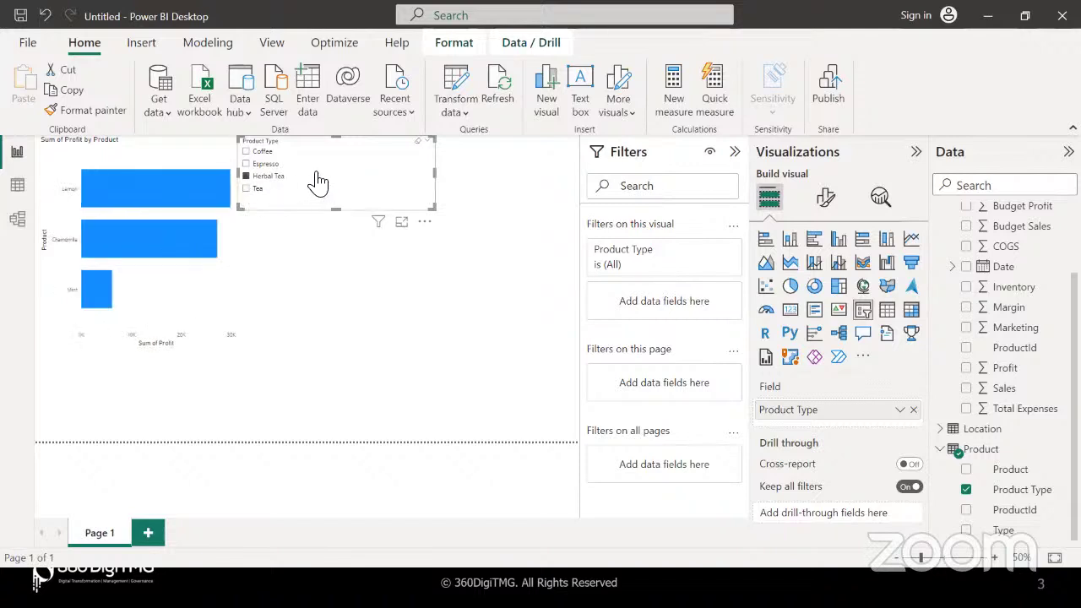
{"action": "left_click", "coordinate": [269, 162]}
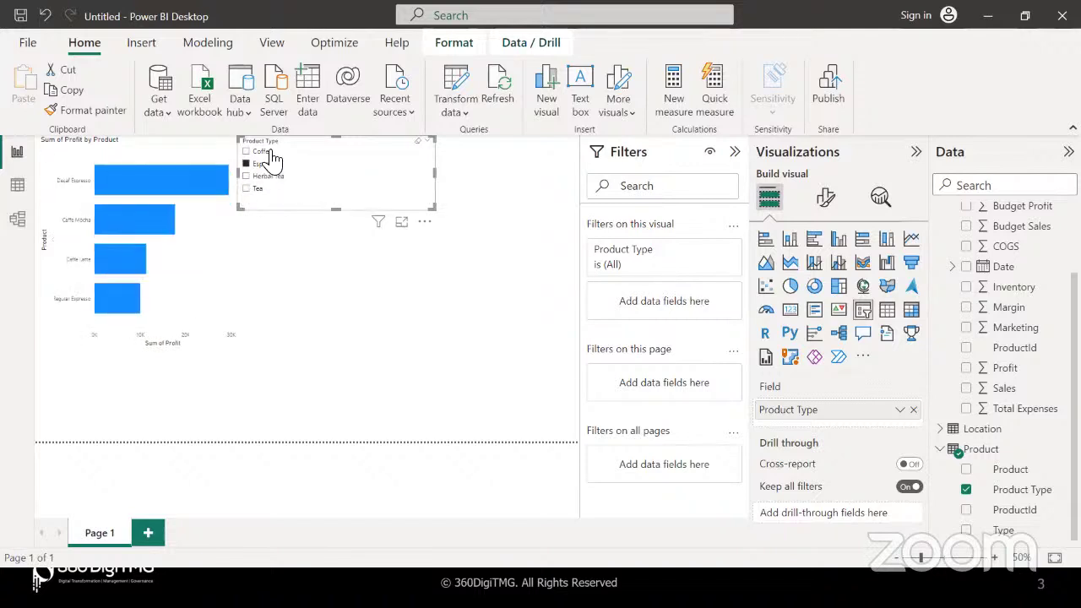
{"action": "left_click", "coordinate": [266, 152]}
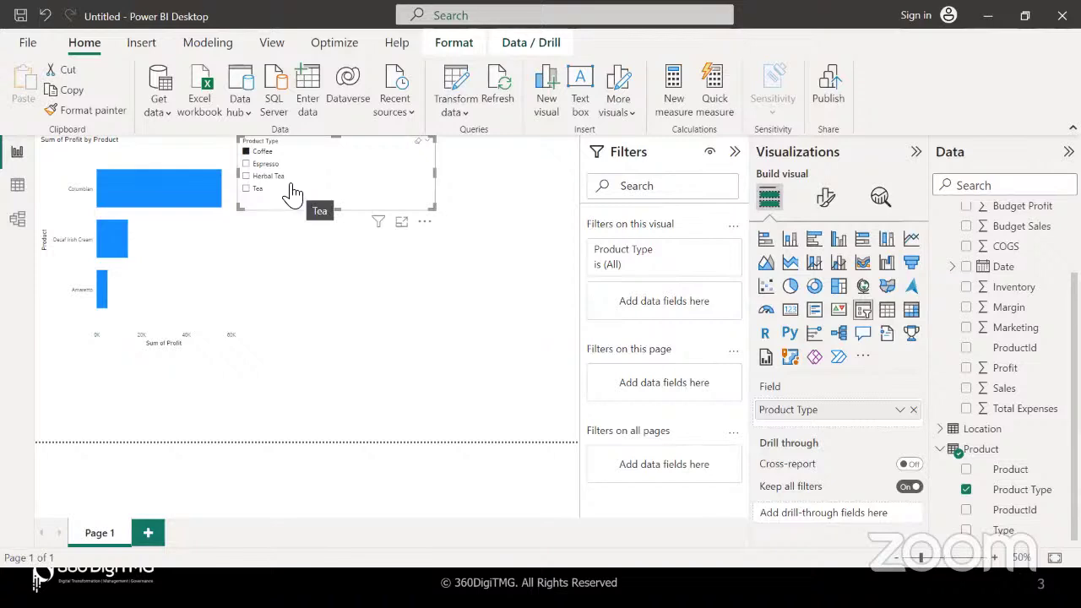
- Select Espresso in the Product Type slicer and add Coffee, Herbal Tea and Tea to build a multiple selection
{"action": "left_click", "coordinate": [269, 165]}
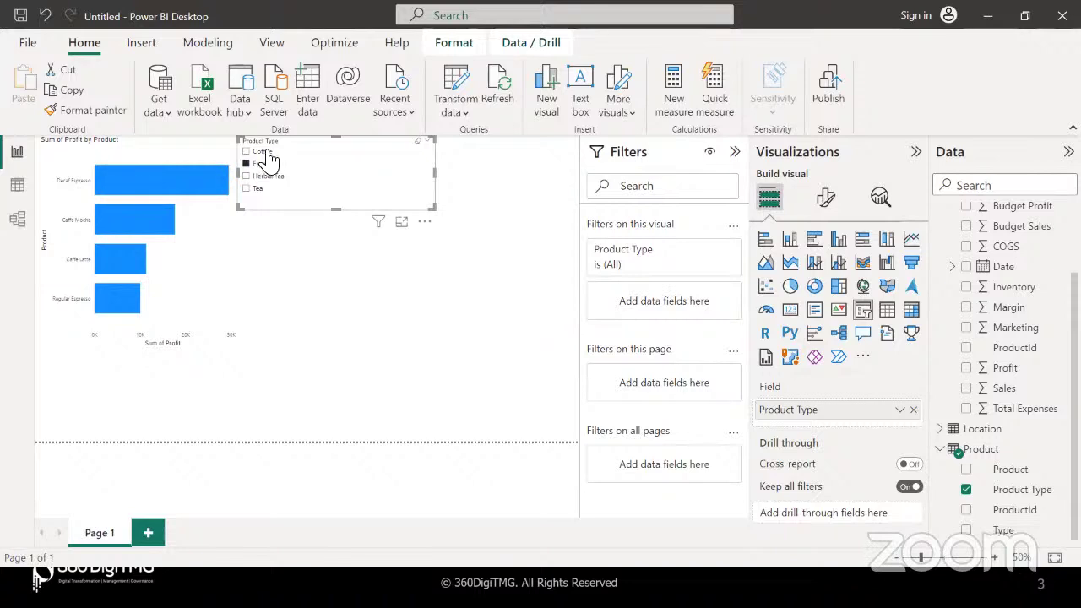
{"action": "left_click", "coordinate": [267, 155], "text": "ctrl"}
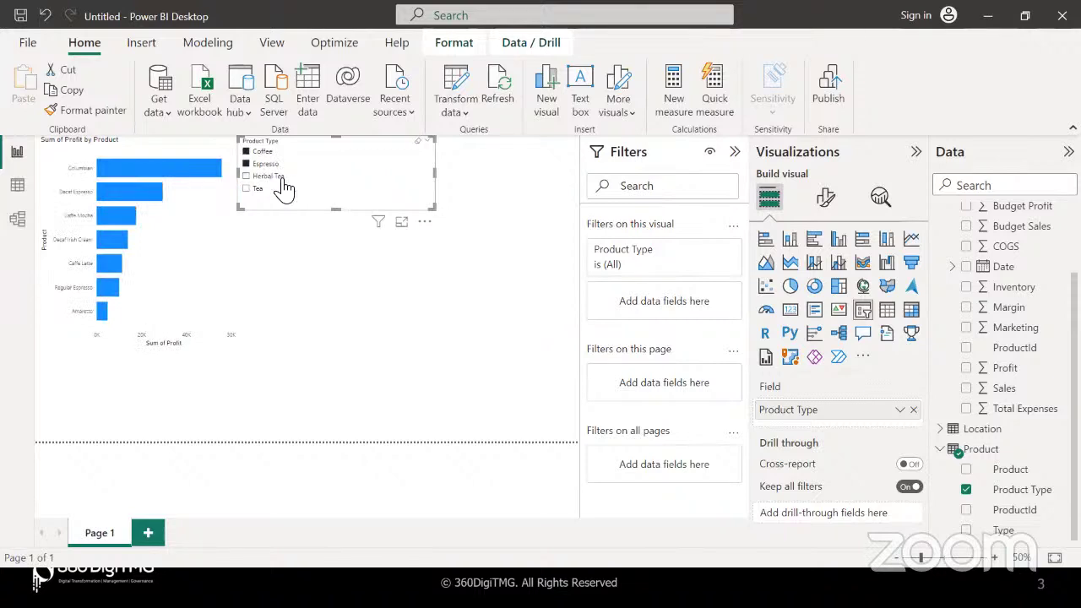
{"action": "left_click", "coordinate": [268, 176], "text": "ctrl"}
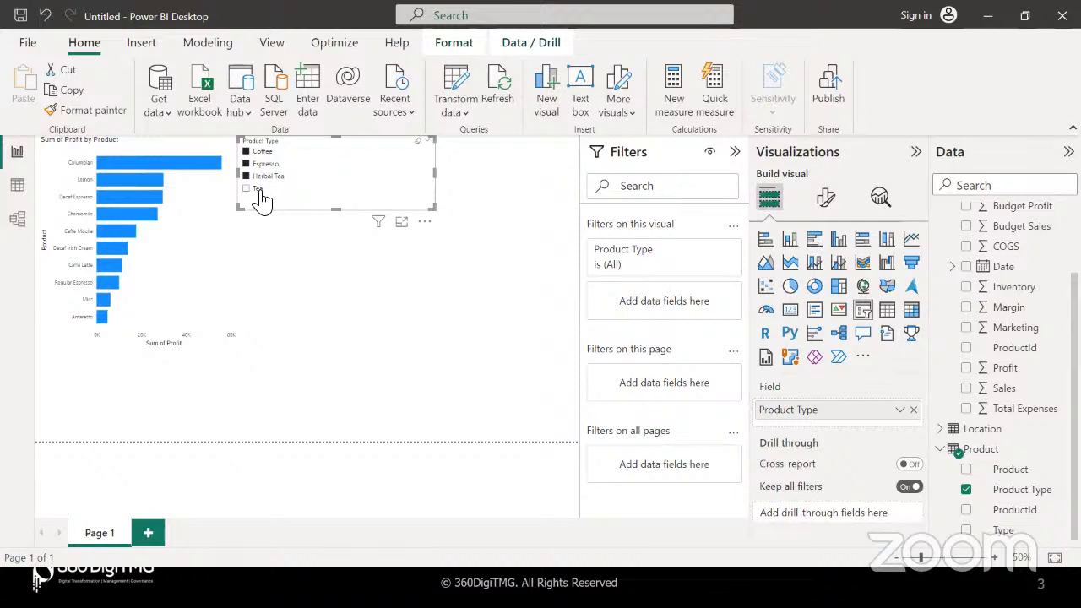
{"action": "left_click", "coordinate": [258, 191], "text": "ctrl"}
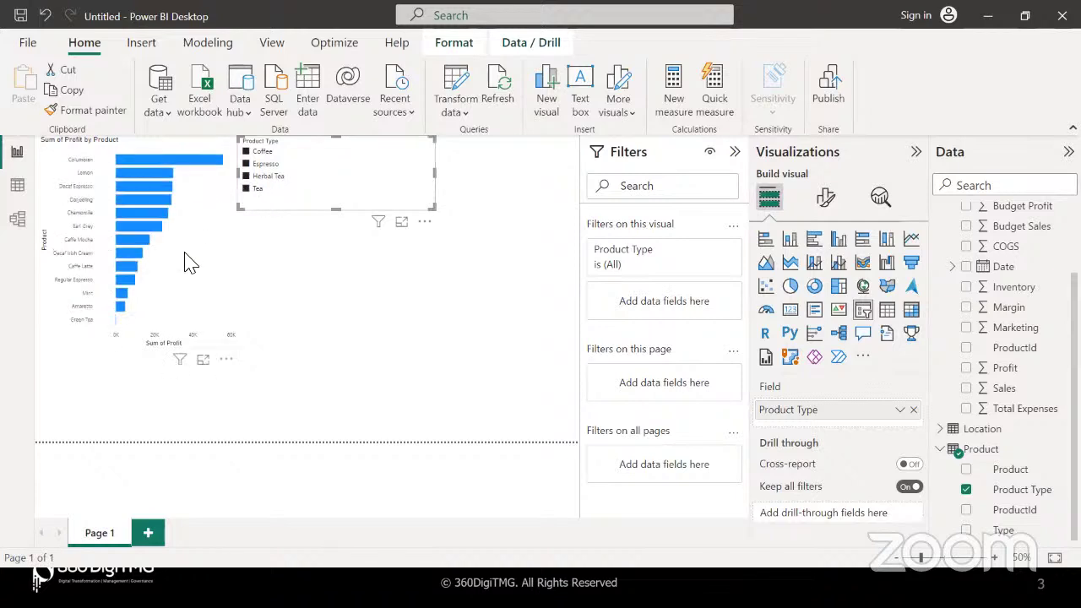
- Filter the bar chart through the slicer by Herbal Tea, Espresso and Coffee, one product type at a time
{"action": "left_click", "coordinate": [269, 179]}
{"action": "left_click", "coordinate": [278, 180]}
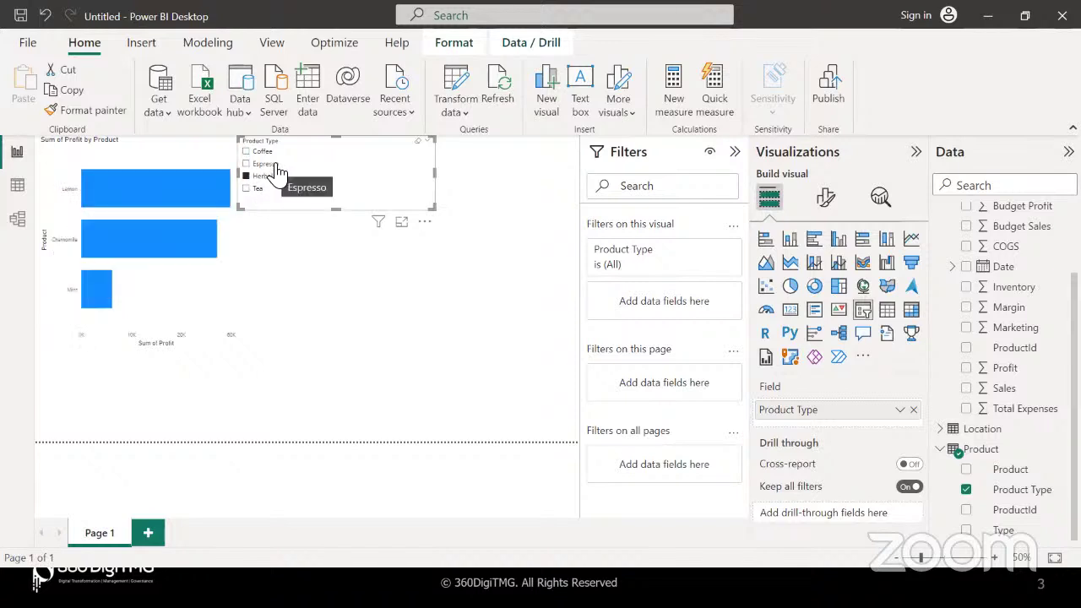
{"action": "left_click", "coordinate": [278, 172]}
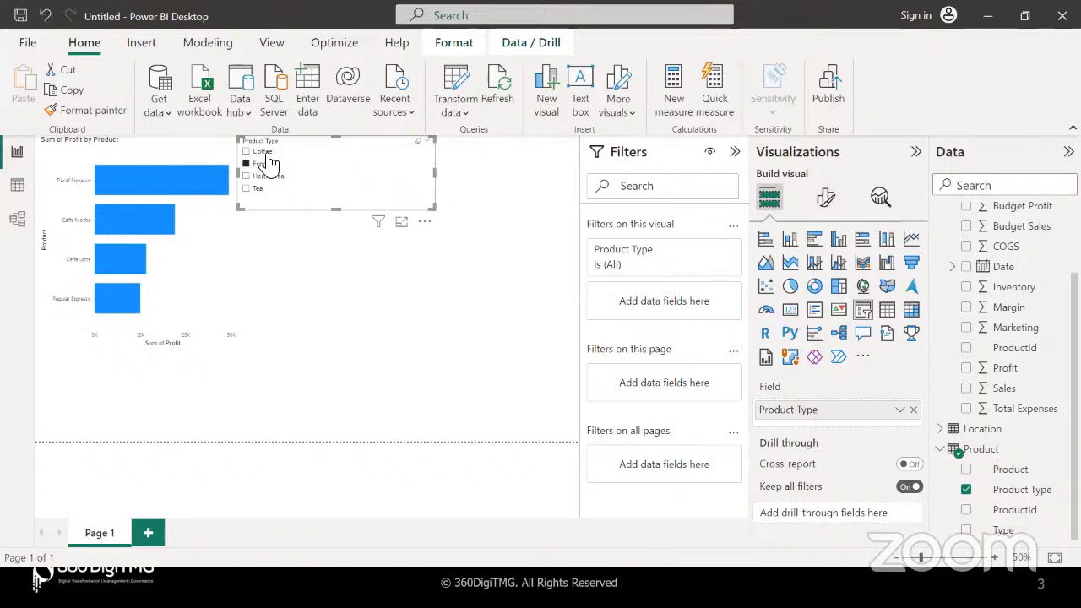
{"action": "left_click", "coordinate": [267, 152]}
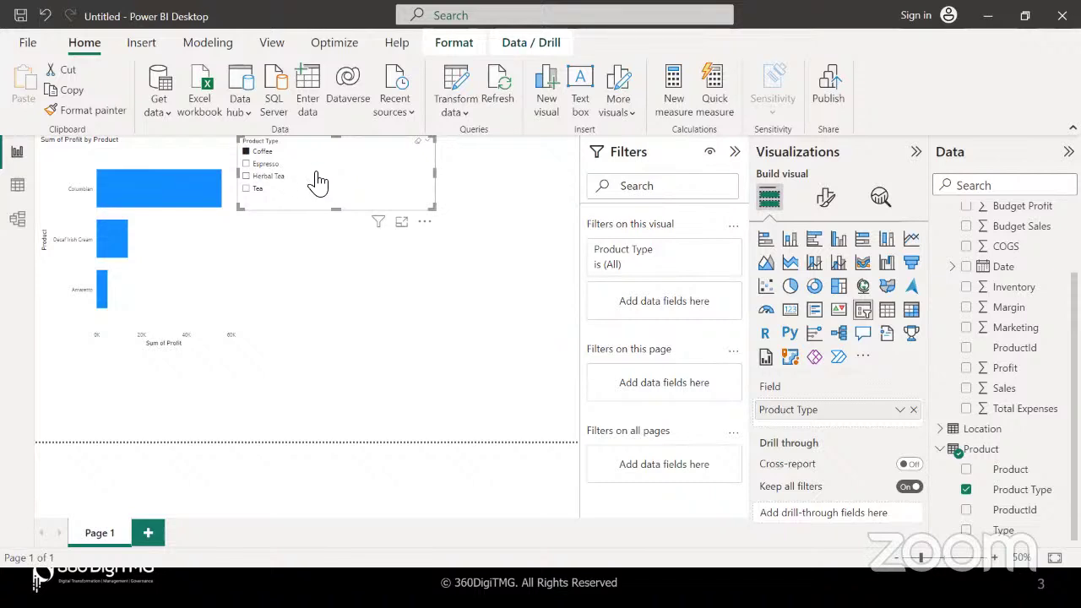
- Move the bar chart down to free space above it, and switch the slicer selection to Espresso only
{"action": "left_click", "coordinate": [226, 278]}
{"action": "left_click_drag", "start_coordinate": [160, 152], "coordinate": [164, 209]}
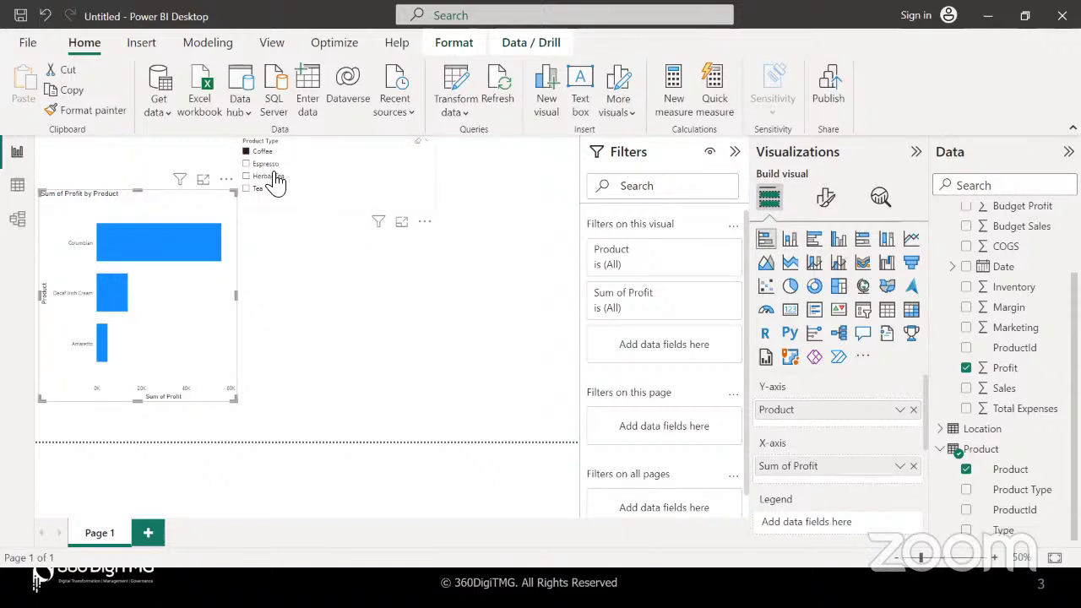
{"action": "left_click", "coordinate": [319, 164]}
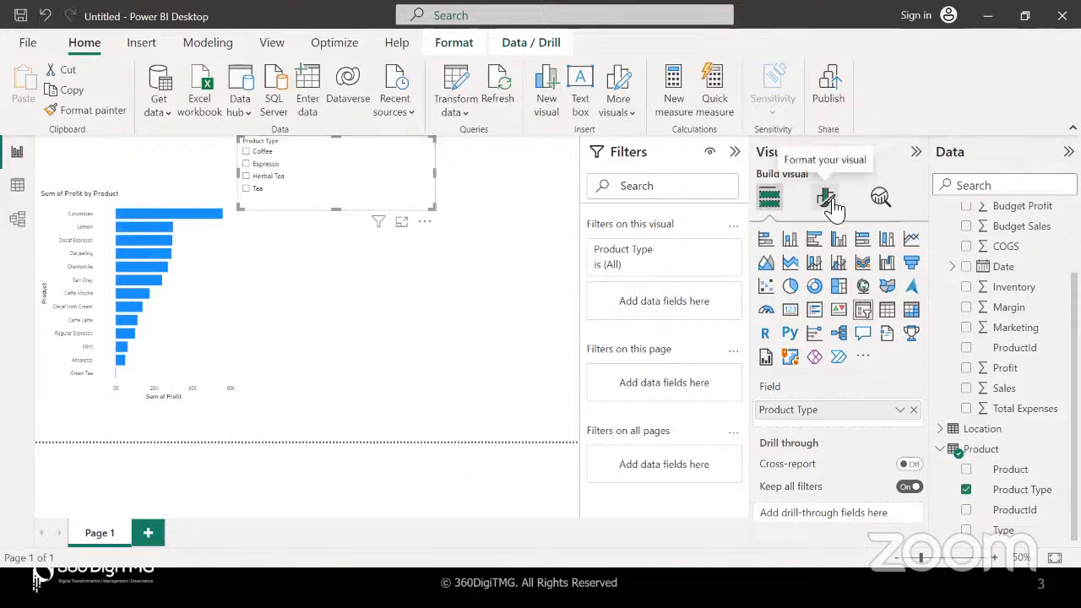
{"action": "left_click", "coordinate": [348, 164]}
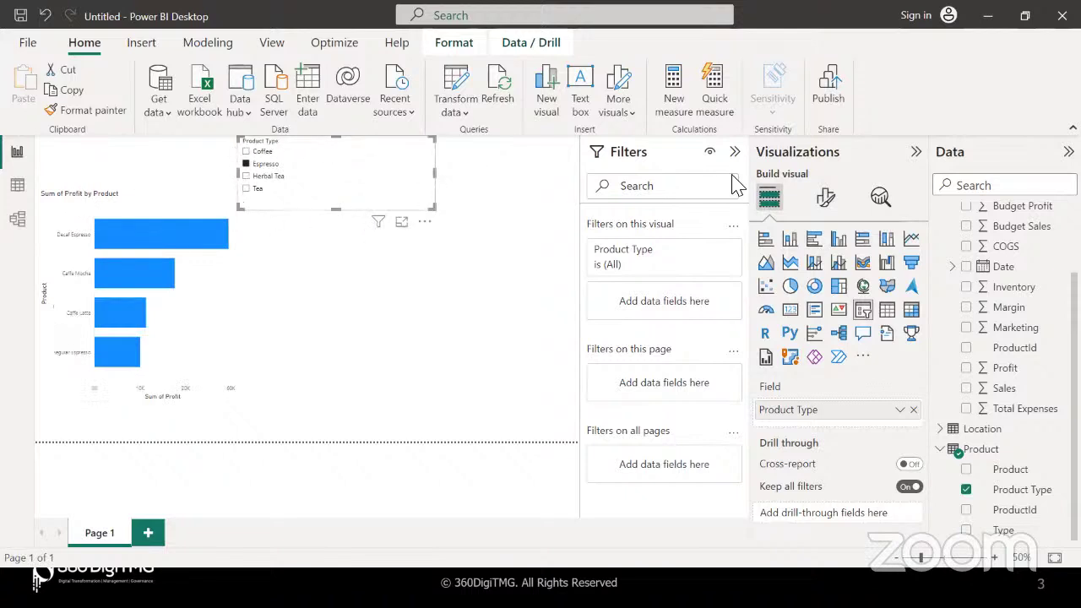
- Set the Product Type slicer's style to Tile
{"action": "left_click", "coordinate": [827, 198]}
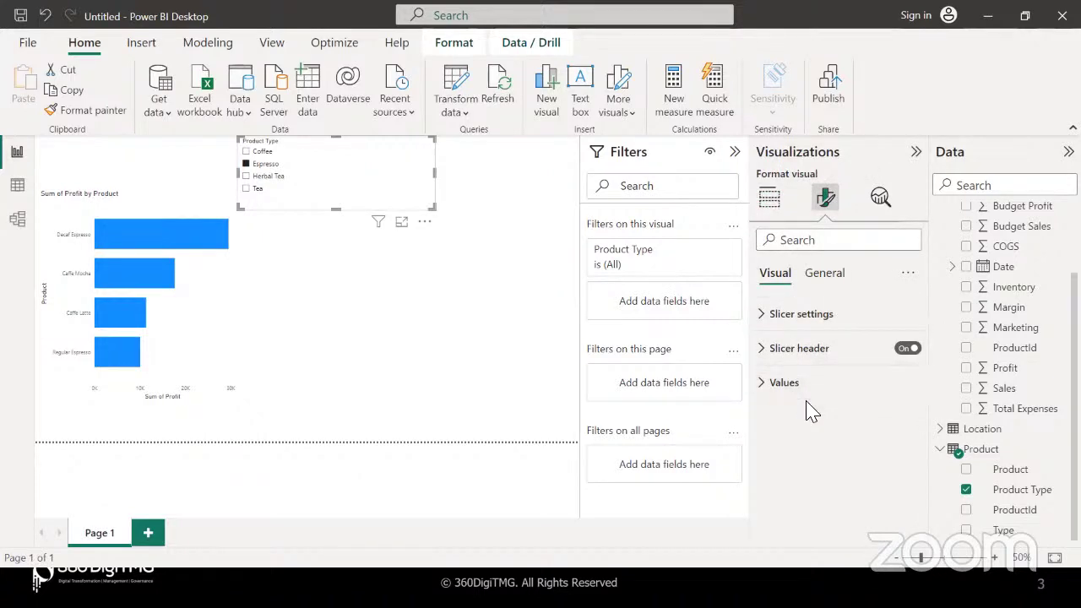
{"action": "left_click", "coordinate": [765, 318]}
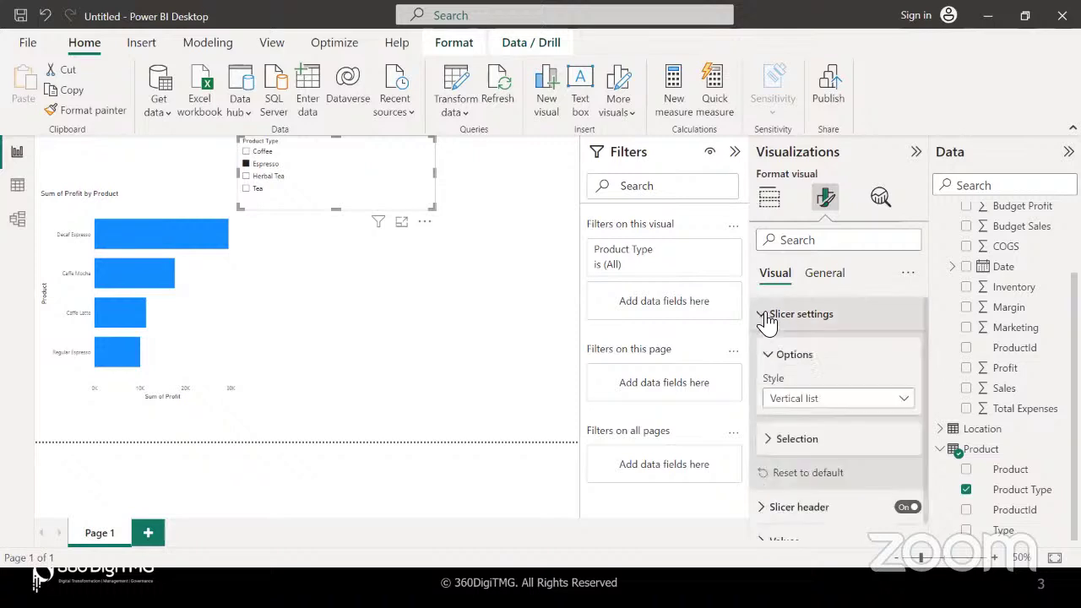
{"action": "left_click", "coordinate": [820, 407]}
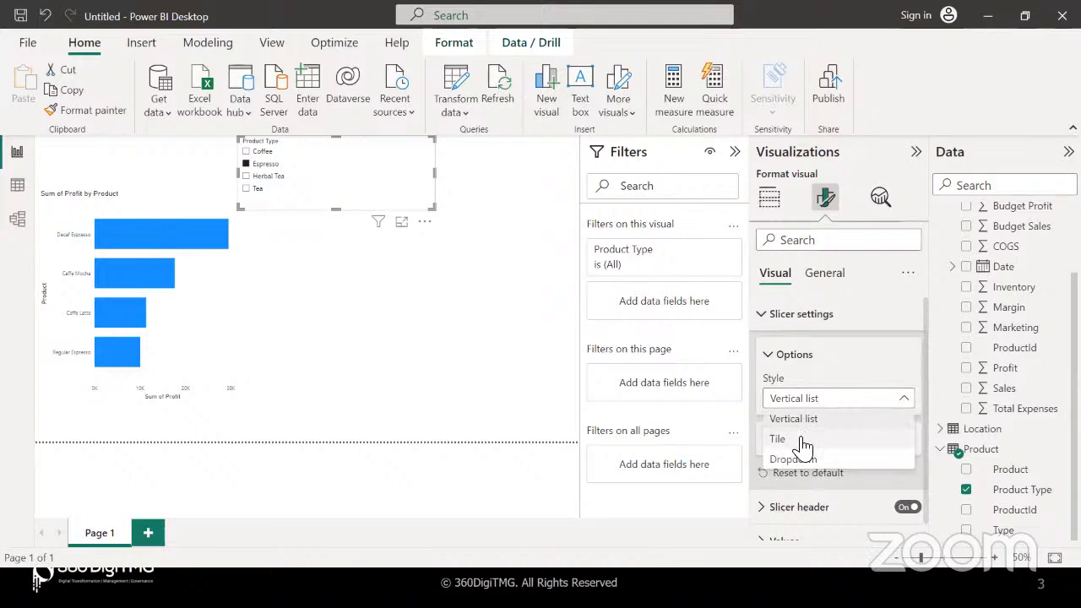
{"action": "left_click", "coordinate": [802, 441]}
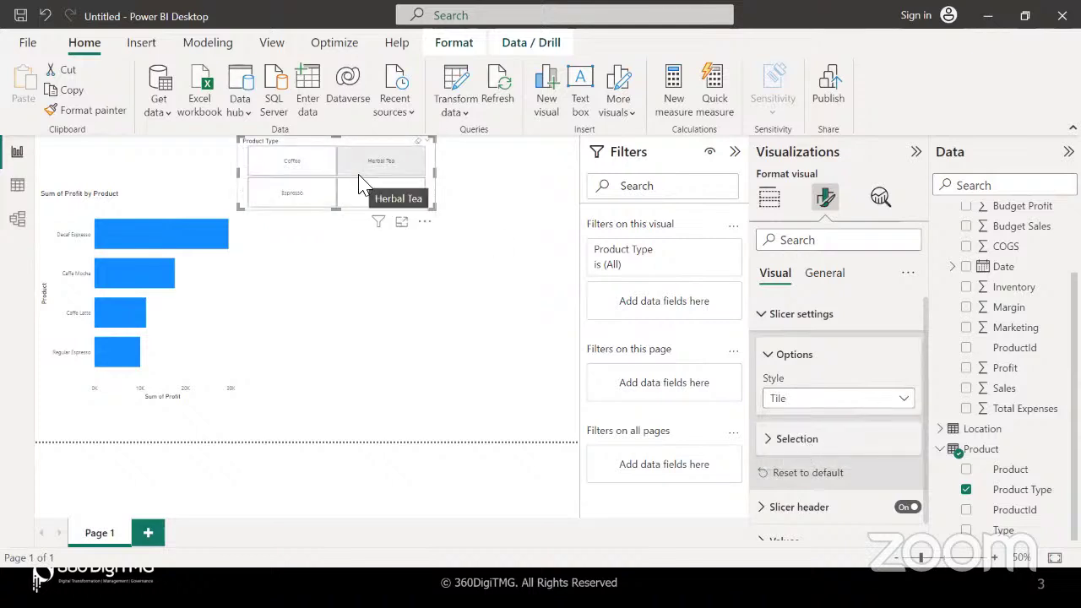
- Change the slicer's style to Dropdown and try expanding and collapsing its list of product types
{"action": "left_click", "coordinate": [821, 409]}
{"action": "left_click", "coordinate": [820, 408]}
{"action": "left_click", "coordinate": [836, 405]}
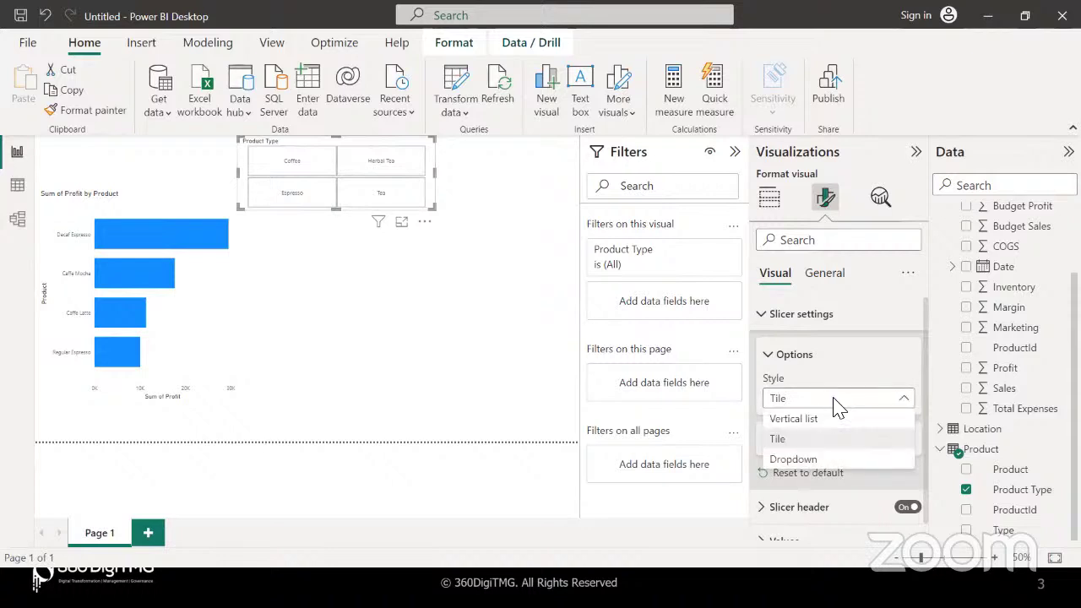
{"action": "left_click", "coordinate": [826, 463]}
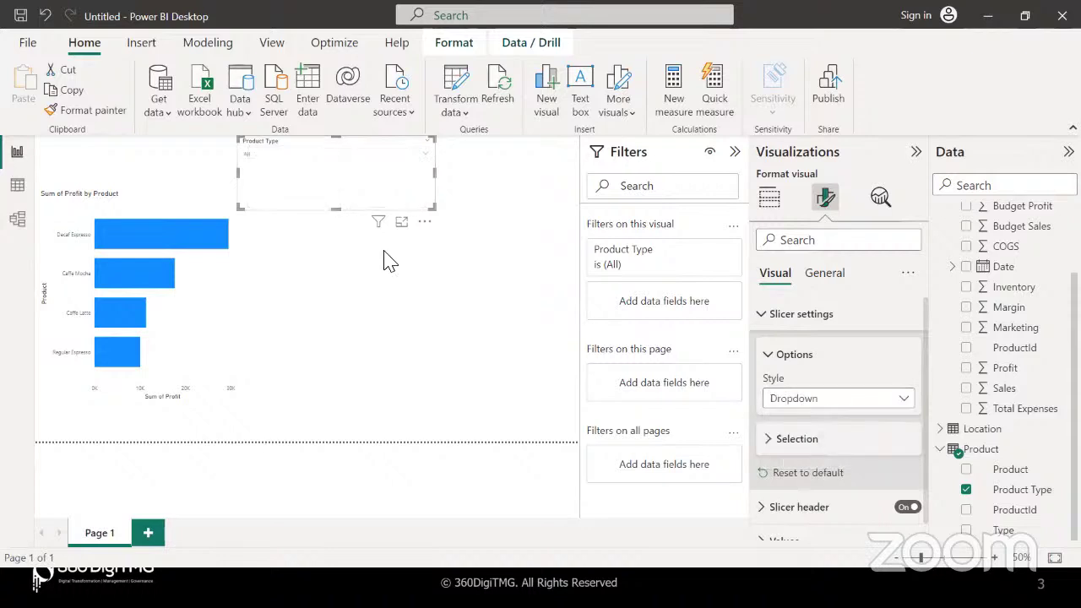
{"action": "left_click", "coordinate": [387, 155]}
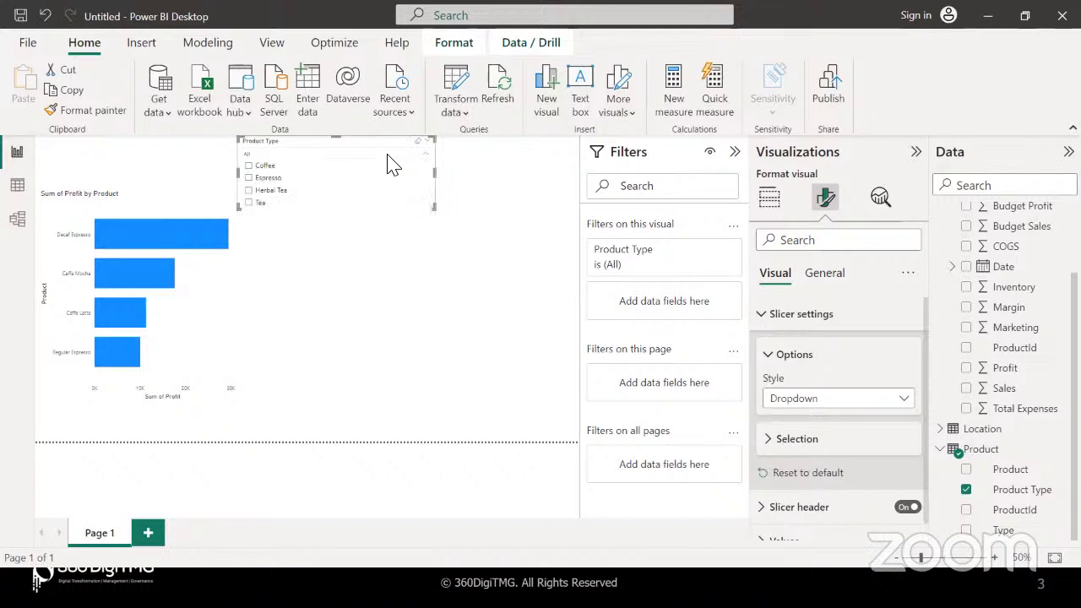
{"action": "left_click", "coordinate": [355, 159]}
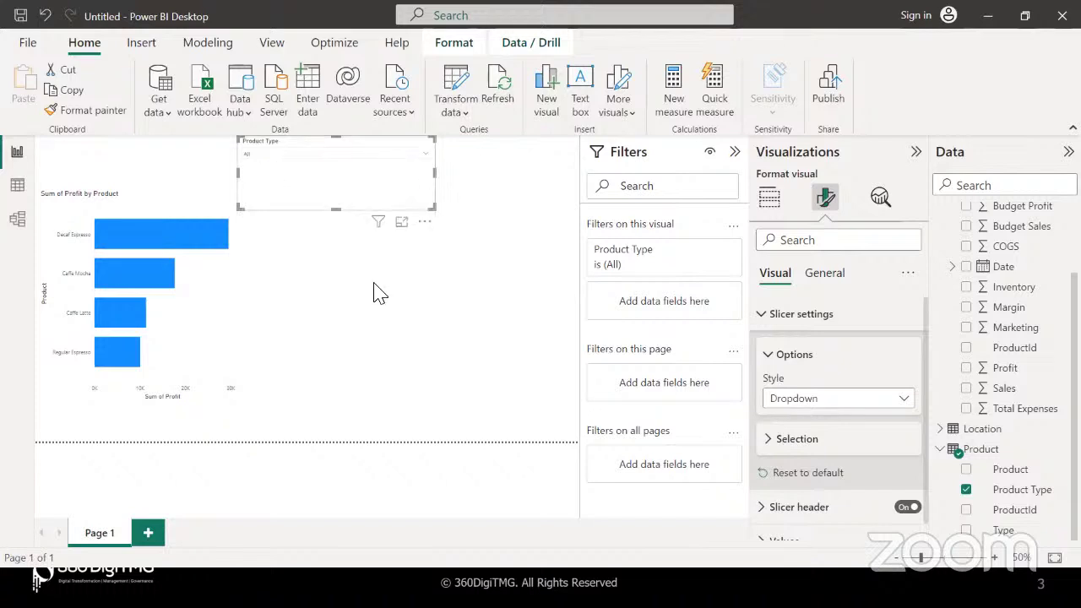
{"action": "left_click", "coordinate": [363, 243]}
{"action": "left_click", "coordinate": [358, 173]}
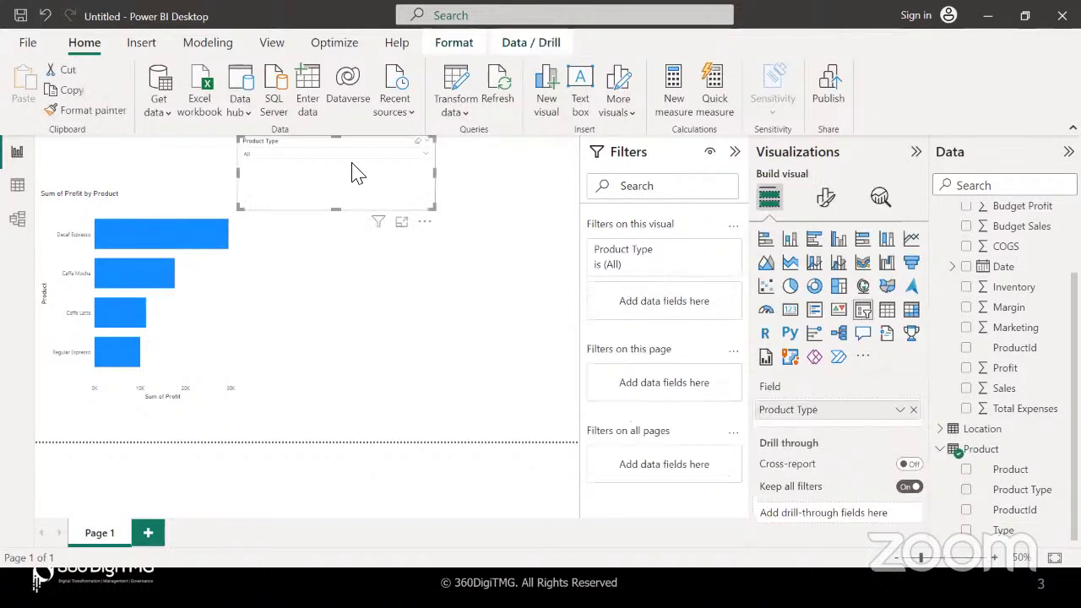
- Switch the Product Type slicer from the dropdown back to the Tile style
{"action": "left_click", "coordinate": [827, 202]}
{"action": "left_click", "coordinate": [828, 316]}
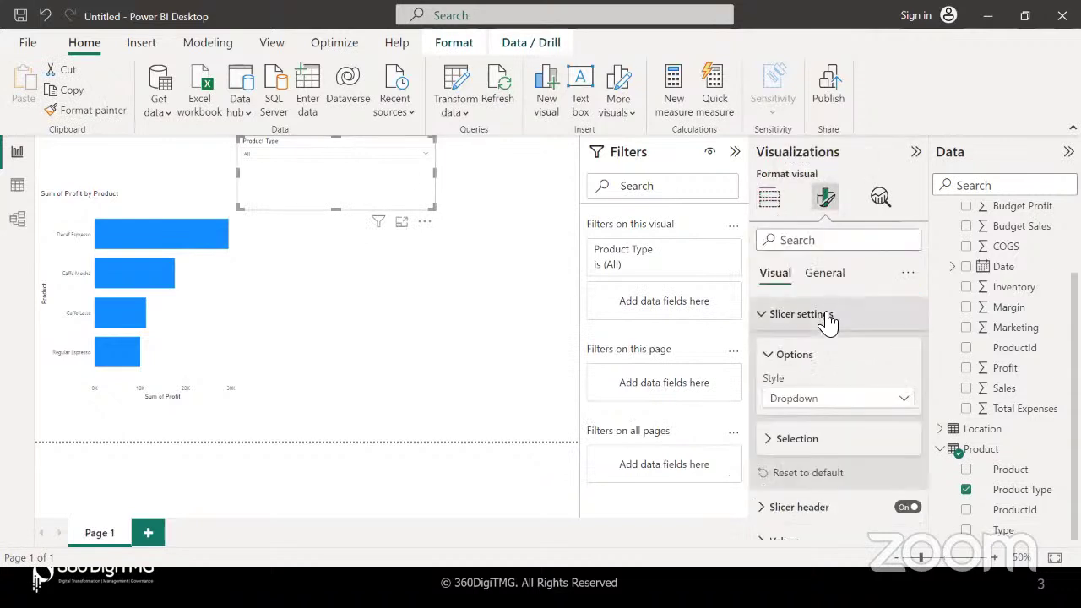
{"action": "left_click", "coordinate": [840, 399]}
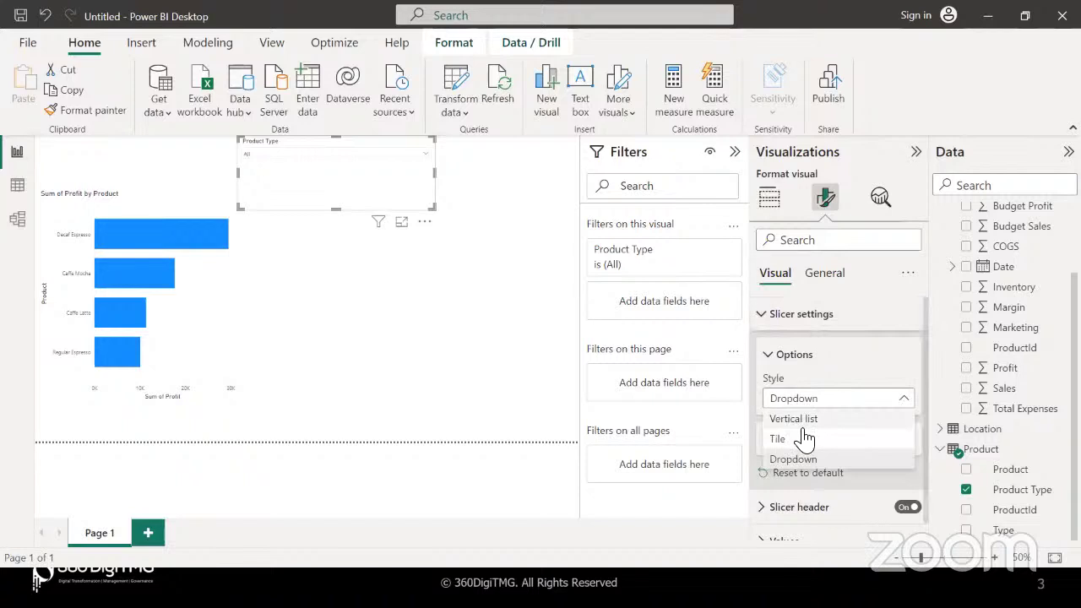
{"action": "left_click", "coordinate": [843, 438]}
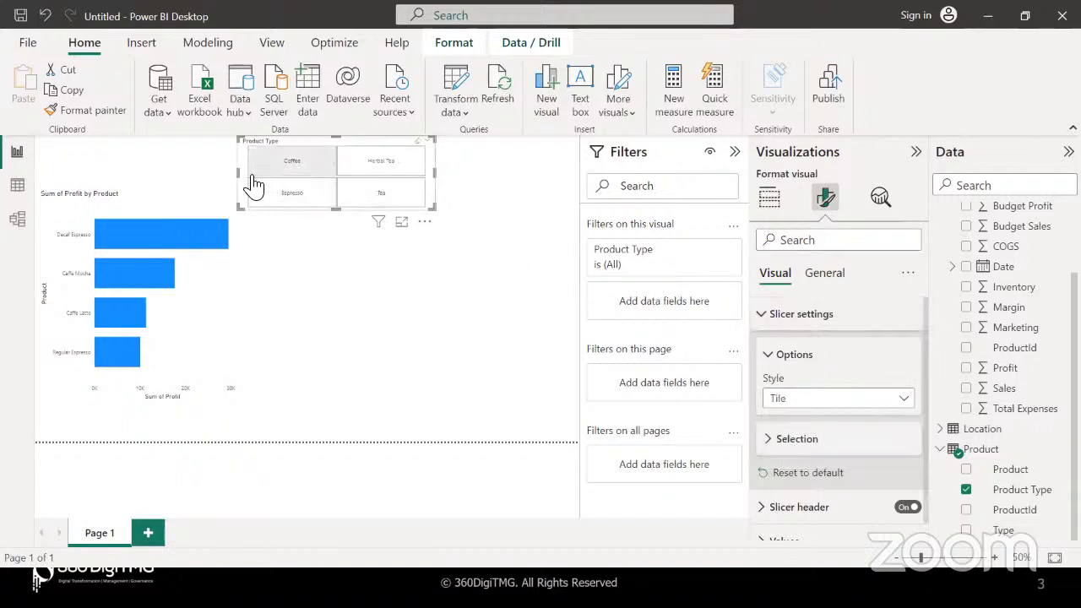
- Resize the tile slicer into a single compact row of four tiles above the bar chart, starting at the chart's left edge
{"action": "left_click_drag", "start_coordinate": [188, 173], "coordinate": [42, 168]}
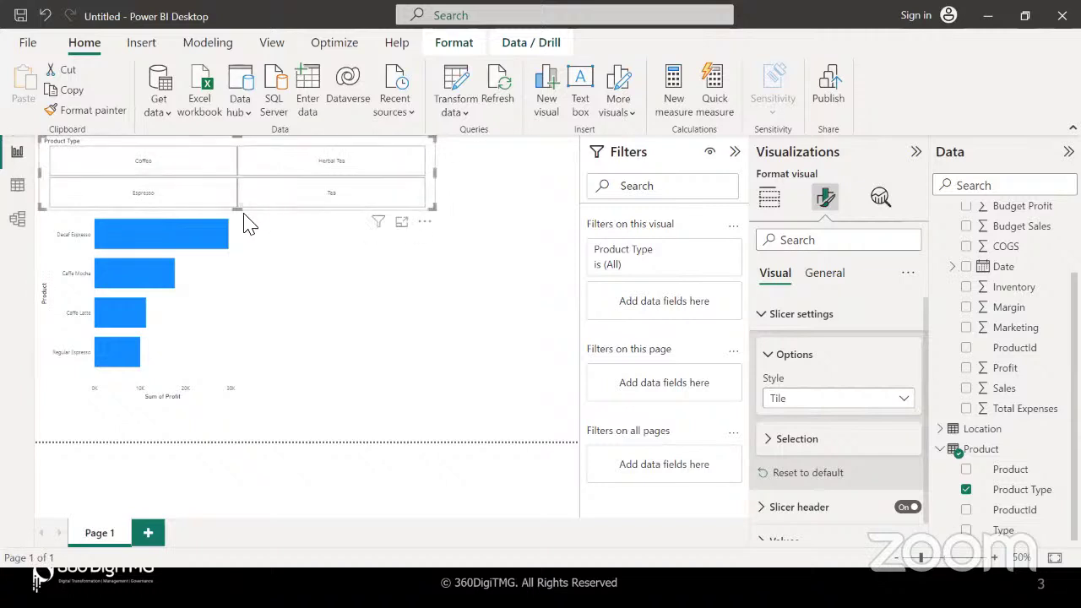
{"action": "left_click_drag", "start_coordinate": [240, 209], "coordinate": [236, 175]}
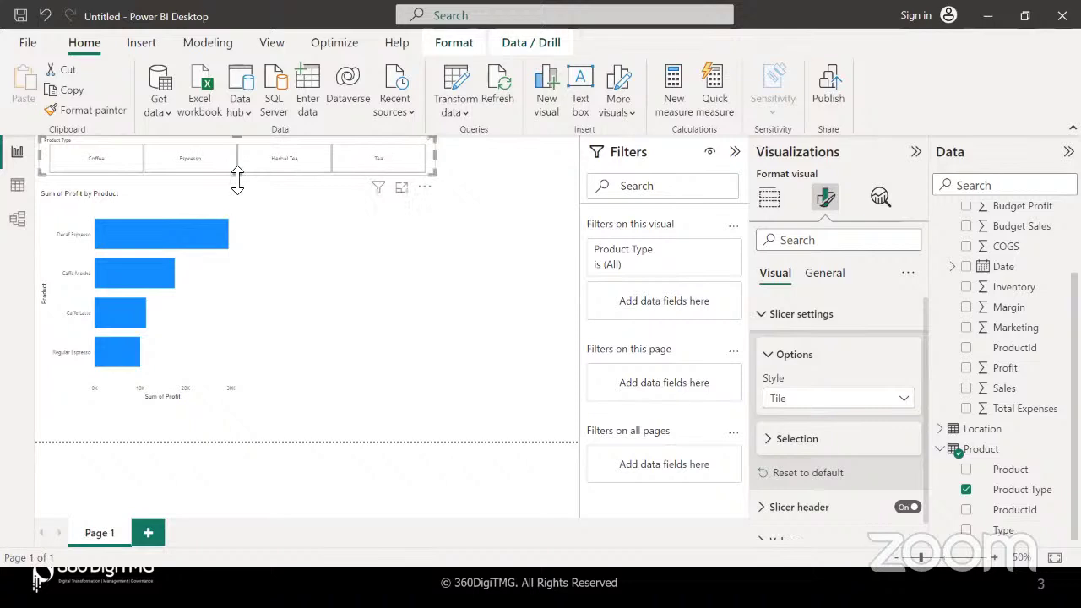
{"action": "left_click_drag", "start_coordinate": [437, 159], "coordinate": [310, 168]}
{"action": "left_click", "coordinate": [272, 266]}
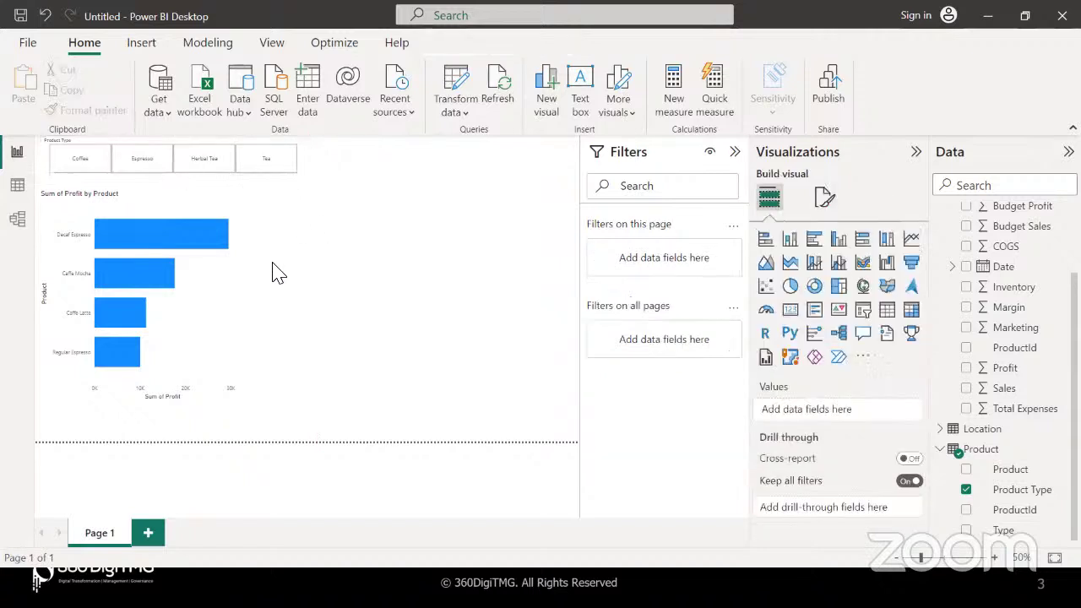
- Widen the bar chart to roughly the slicer's width and filter it with the Herbal Tea tile followed by the Espresso tile
{"action": "left_click", "coordinate": [229, 272]}
{"action": "left_click_drag", "start_coordinate": [239, 294], "coordinate": [294, 290]}
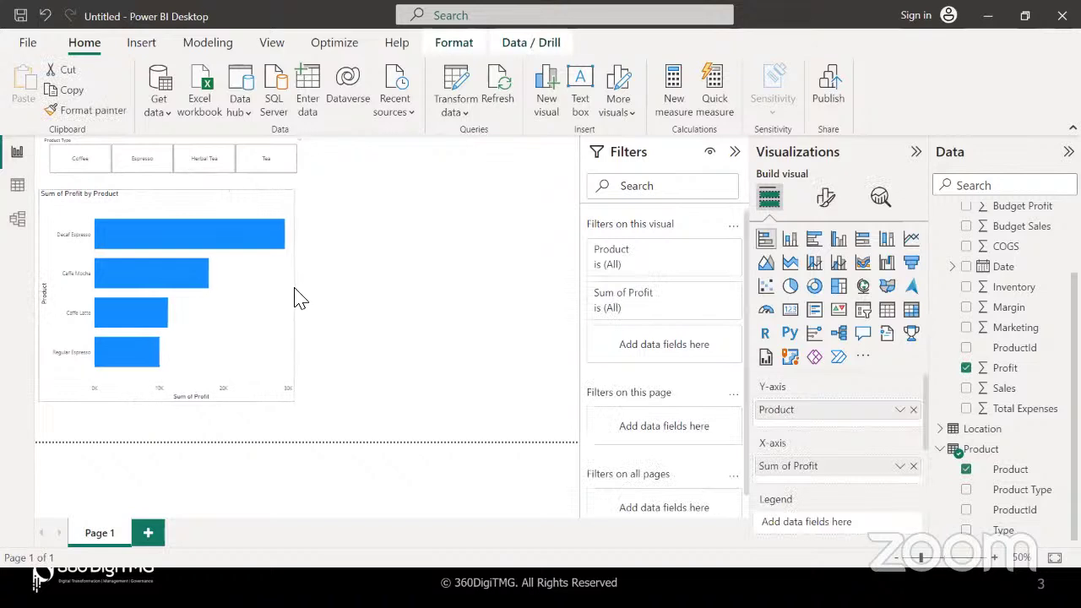
{"action": "left_click", "coordinate": [386, 314]}
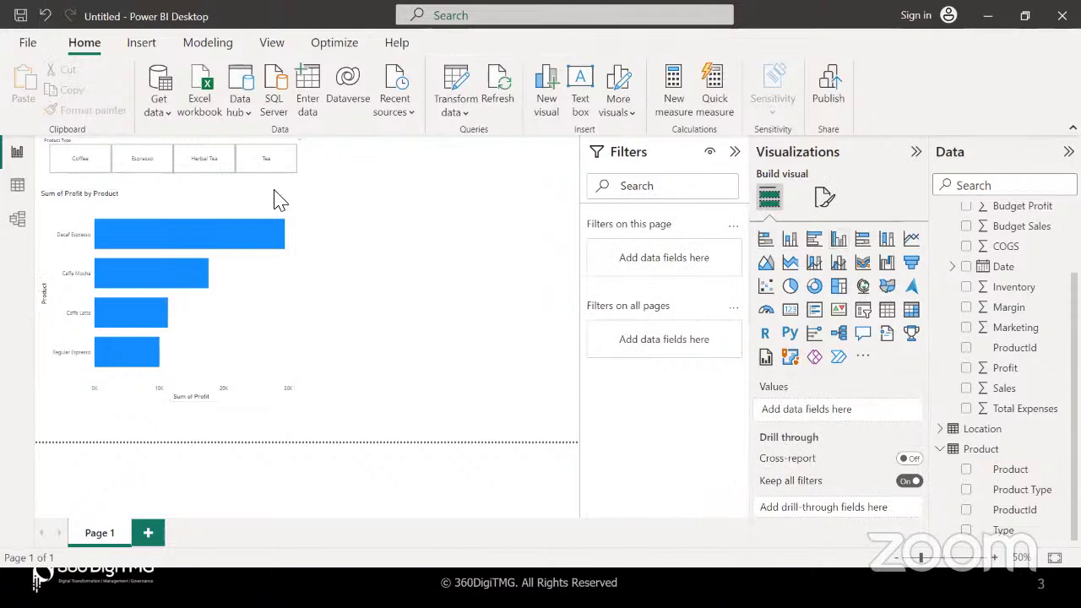
{"action": "left_click", "coordinate": [207, 173]}
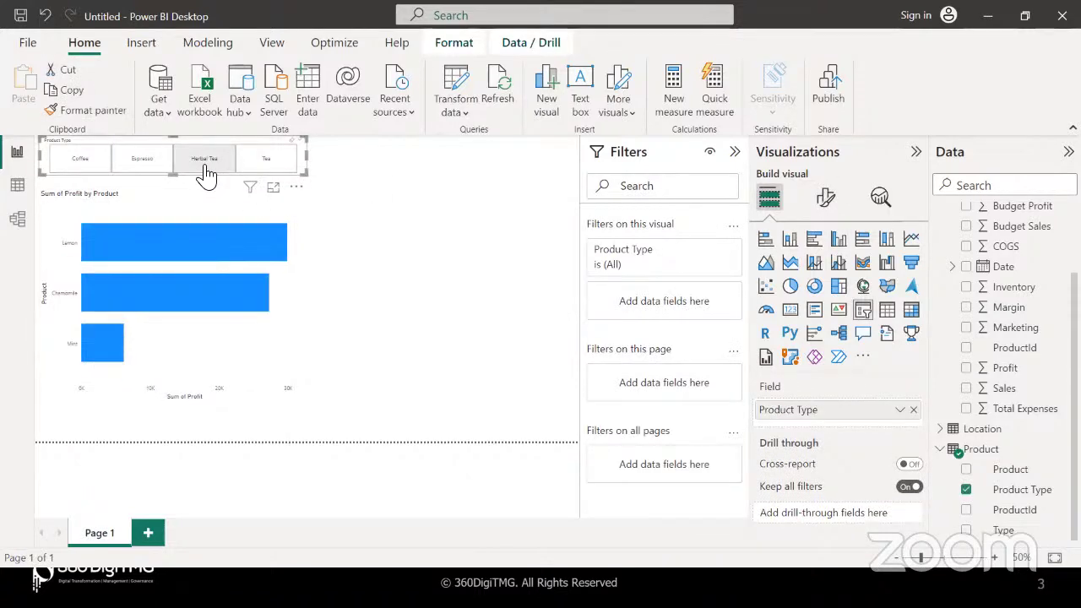
{"action": "left_click", "coordinate": [129, 173]}
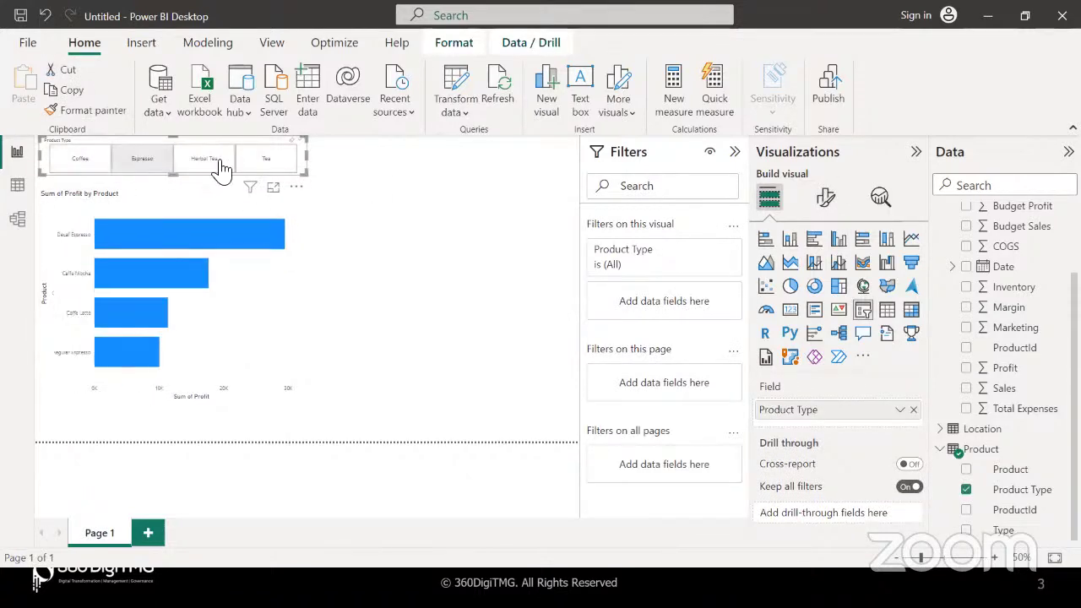
- Examine the Product Type slicer's header formatting options, including title text, font, border, background and pending icon
{"action": "left_click", "coordinate": [825, 201]}
{"action": "left_click", "coordinate": [759, 321]}
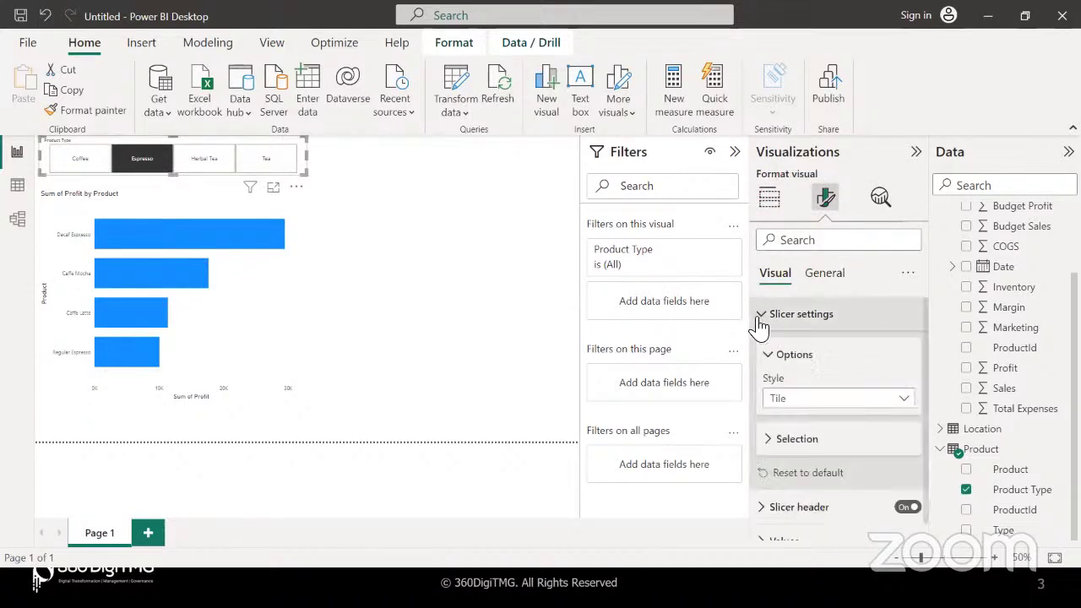
{"action": "scroll", "coordinate": [812, 464], "scroll_direction": "down", "scroll_amount": 1}
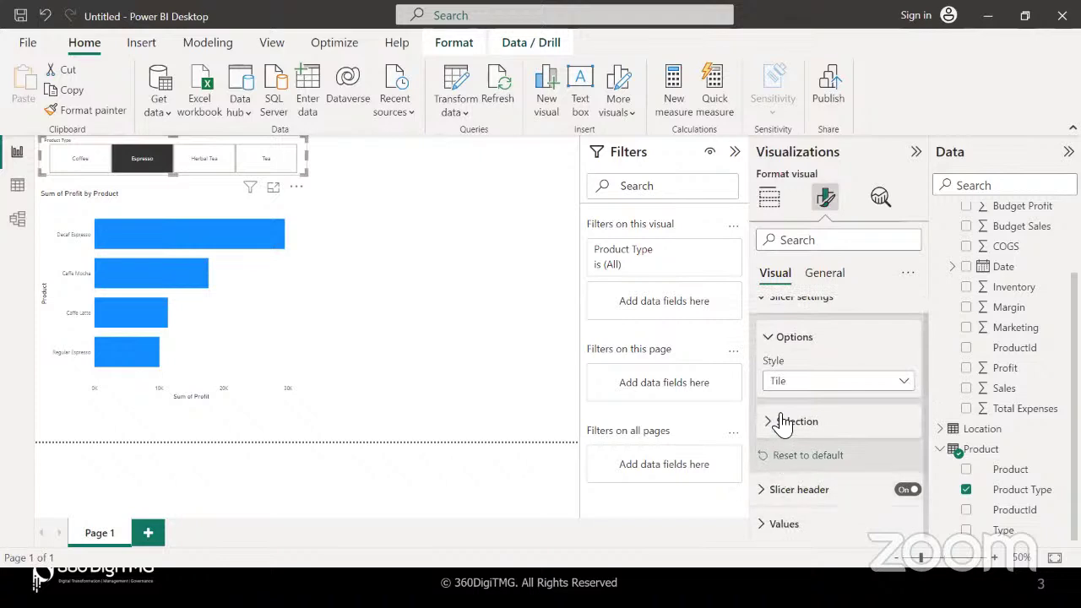
{"action": "left_click", "coordinate": [764, 493]}
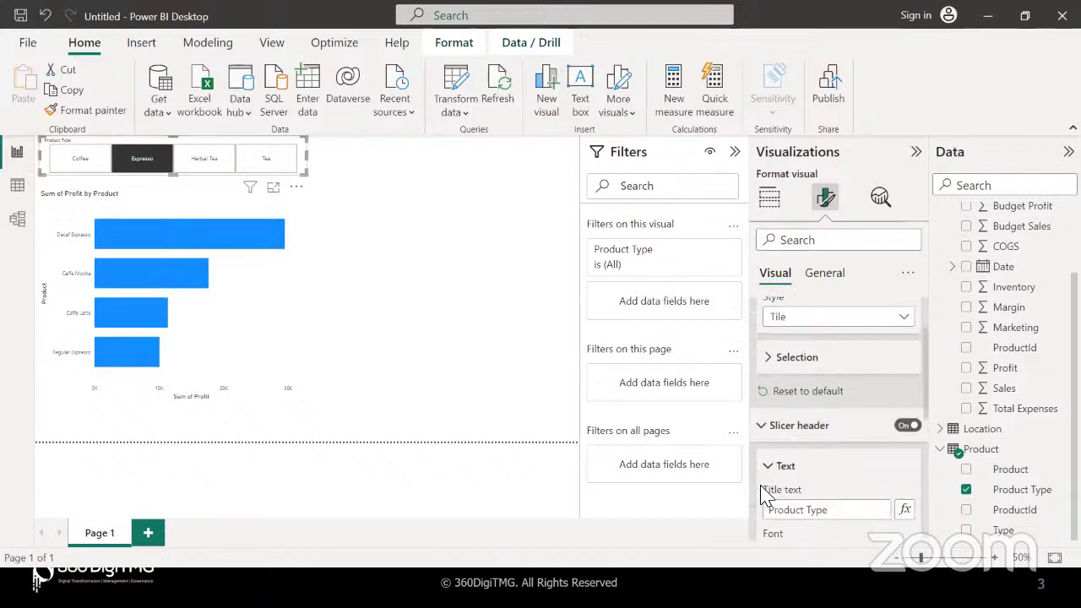
{"action": "scroll", "coordinate": [764, 496], "scroll_direction": "down", "scroll_amount": 4}
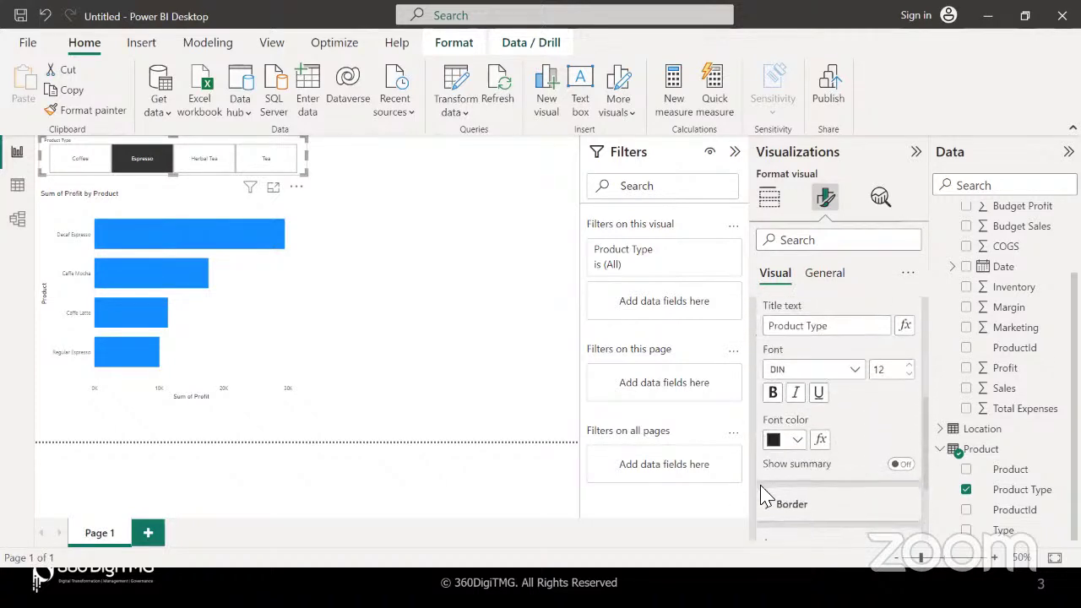
{"action": "scroll", "coordinate": [821, 466], "scroll_direction": "down", "scroll_amount": 1}
{"action": "scroll", "coordinate": [810, 464], "scroll_direction": "down", "scroll_amount": 1}
{"action": "scroll", "coordinate": [774, 469], "scroll_direction": "down", "scroll_amount": 3}
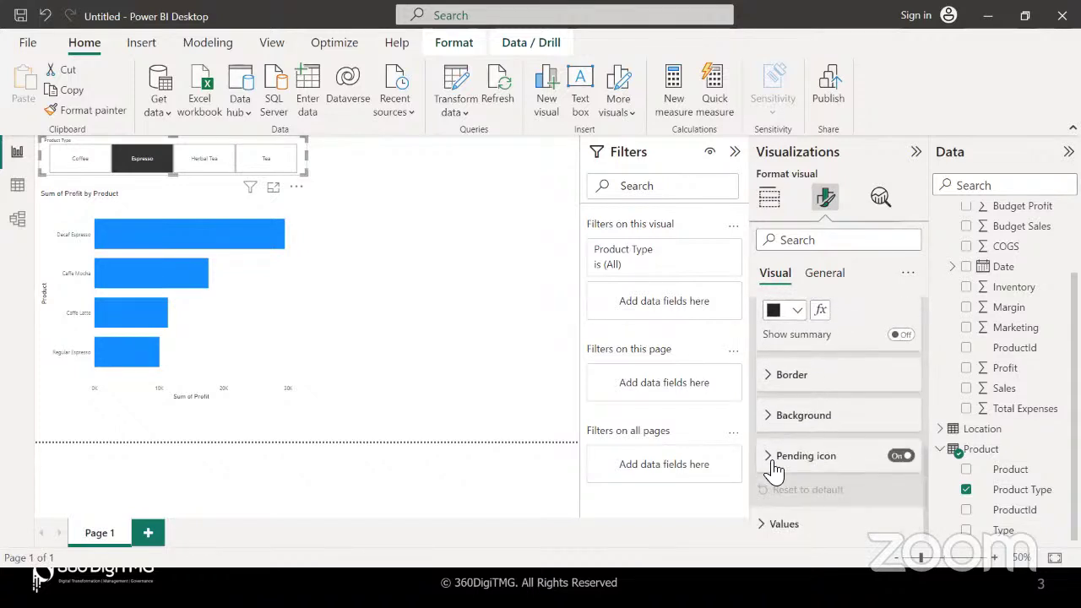
- Examine the formatting options for the slicer's values, including font, padding, border and background
{"action": "left_click", "coordinate": [766, 525]}
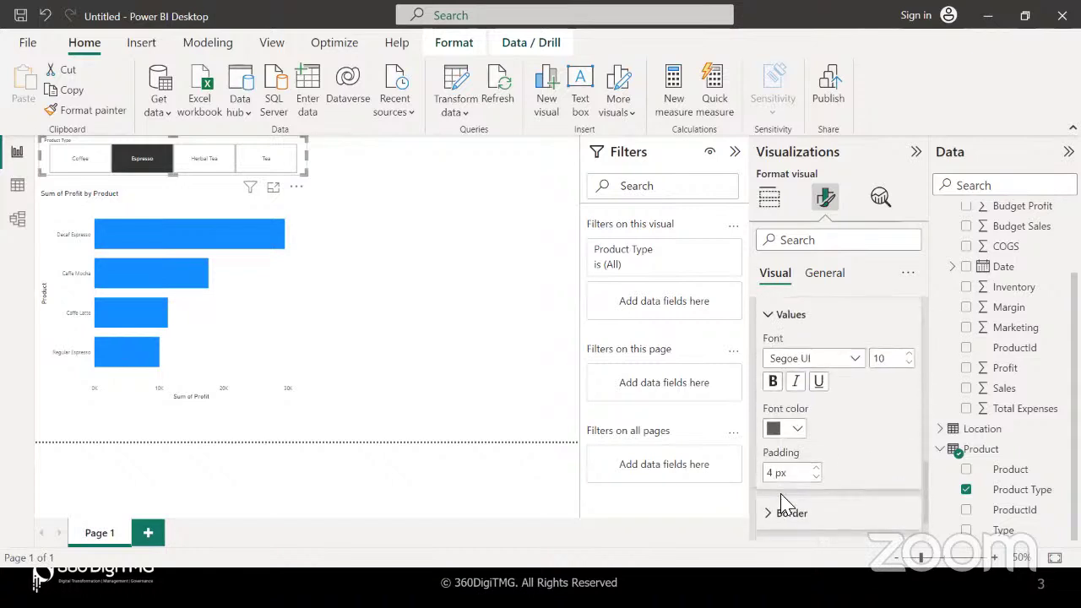
{"action": "scroll", "coordinate": [785, 503], "scroll_direction": "down", "scroll_amount": 1}
{"action": "scroll", "coordinate": [785, 503], "scroll_direction": "down", "scroll_amount": 1}
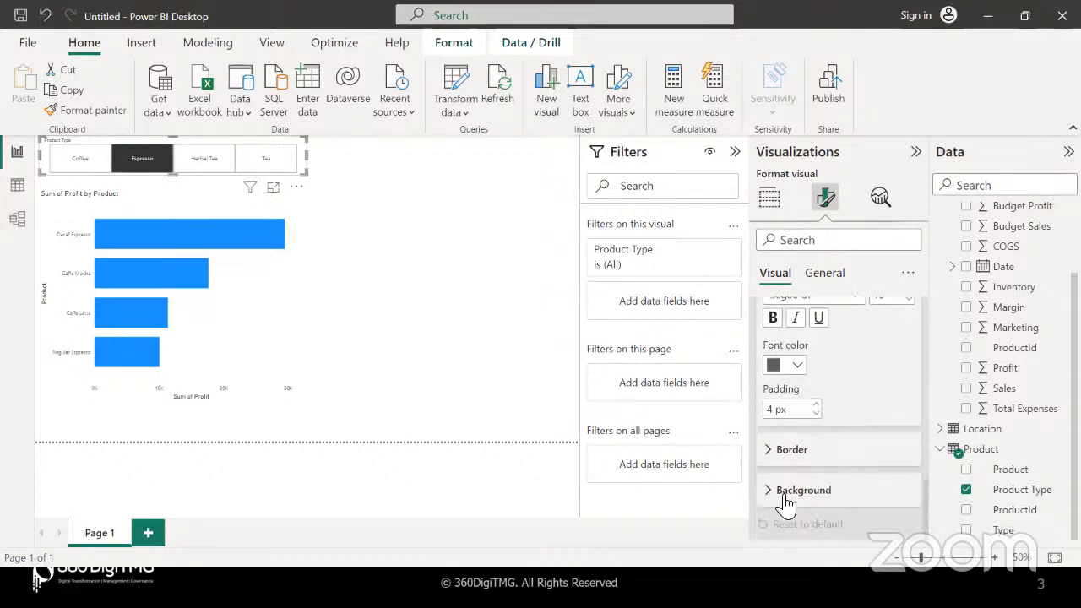
{"action": "scroll", "coordinate": [785, 503], "scroll_direction": "up", "scroll_amount": 5}
{"action": "left_click", "coordinate": [764, 315]}
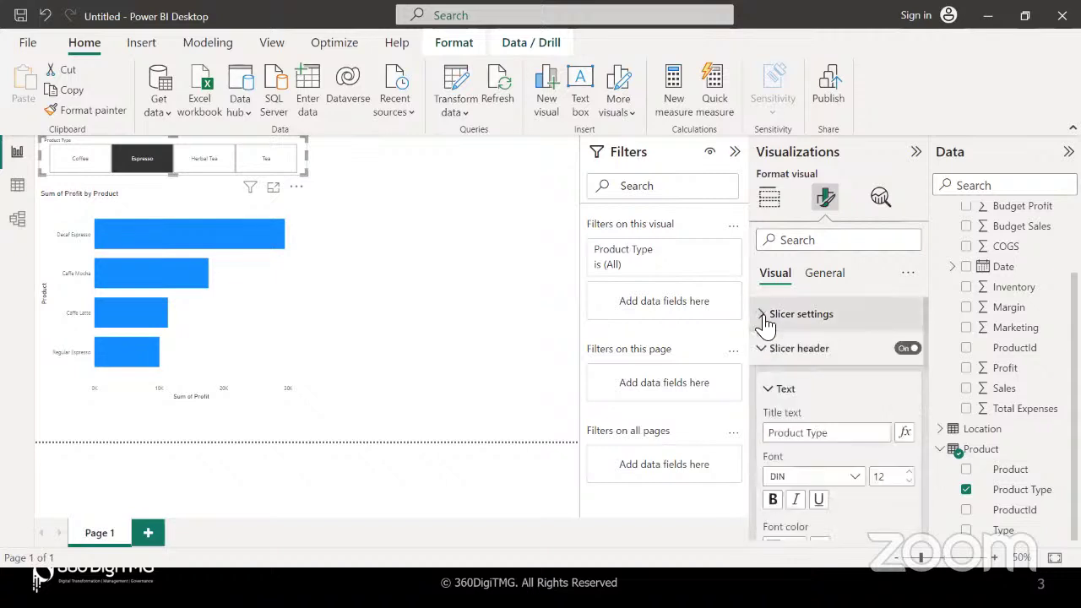
{"action": "left_click", "coordinate": [764, 349]}
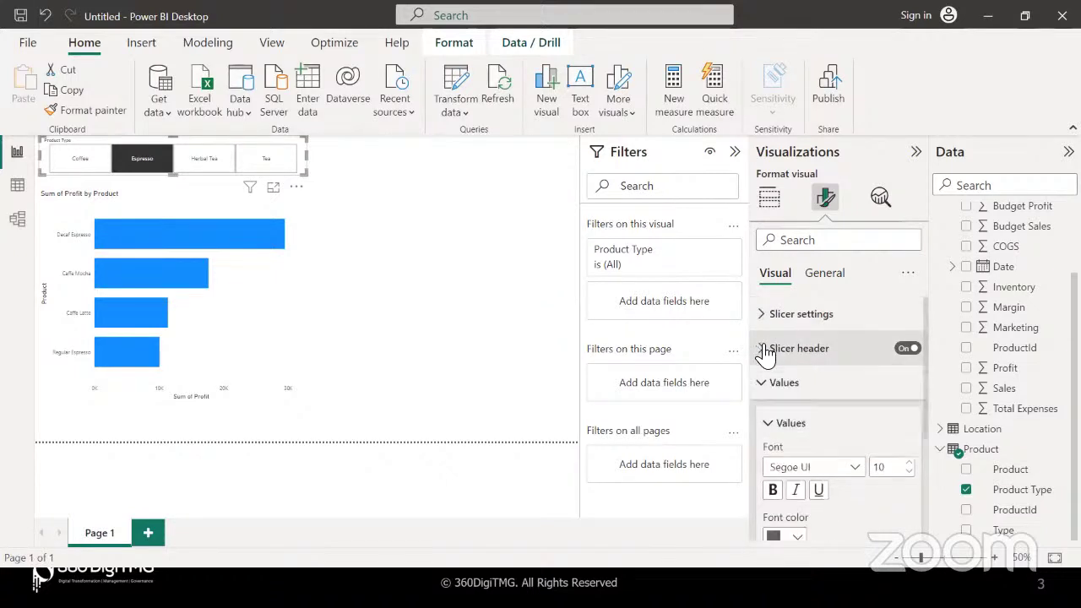
{"action": "scroll", "coordinate": [764, 390], "scroll_direction": "down", "scroll_amount": 3}
{"action": "scroll", "coordinate": [766, 390], "scroll_direction": "down", "scroll_amount": 1}
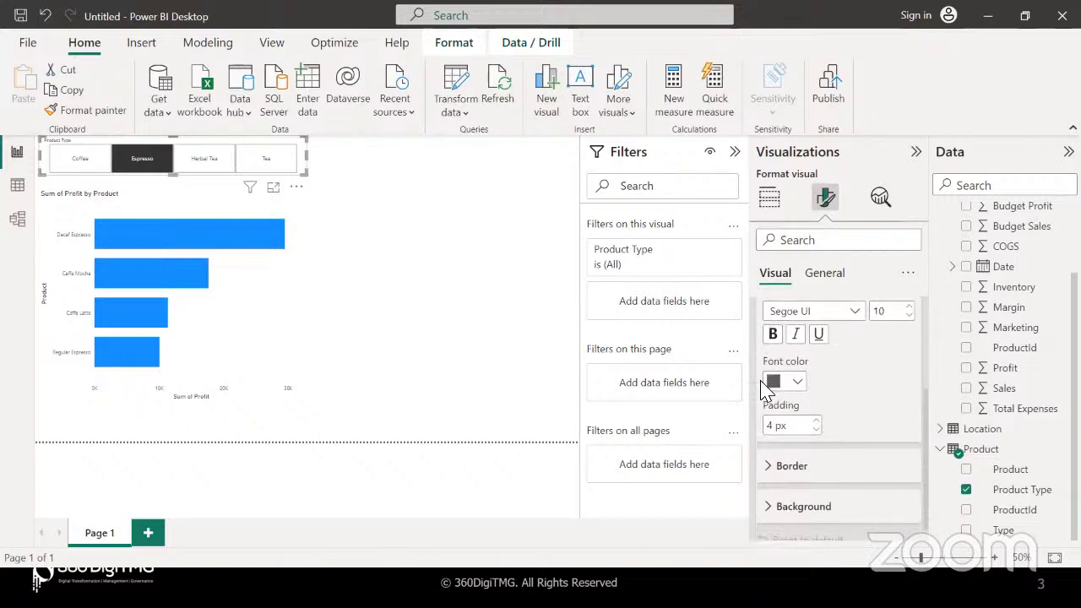
{"action": "left_click", "coordinate": [770, 450]}
{"action": "scroll", "coordinate": [770, 453], "scroll_direction": "down", "scroll_amount": 4}
{"action": "left_click", "coordinate": [768, 491]}
{"action": "scroll", "coordinate": [771, 497], "scroll_direction": "down", "scroll_amount": 1}
{"action": "scroll", "coordinate": [772, 497], "scroll_direction": "up", "scroll_amount": 10}
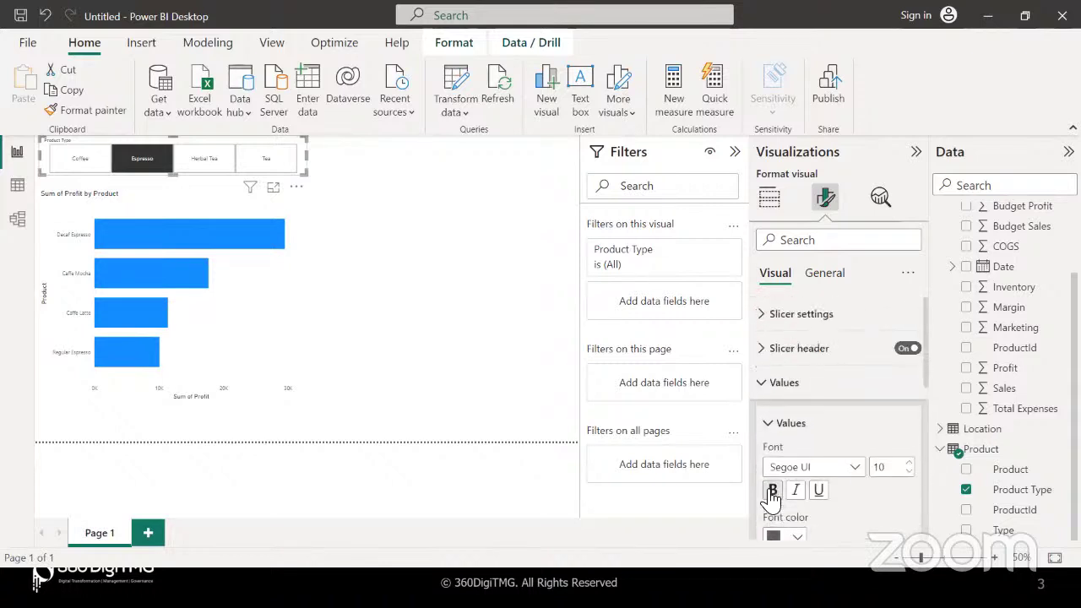
- Turn on Single select in the Product Type slicer's selection settings
{"action": "left_click", "coordinate": [770, 318]}
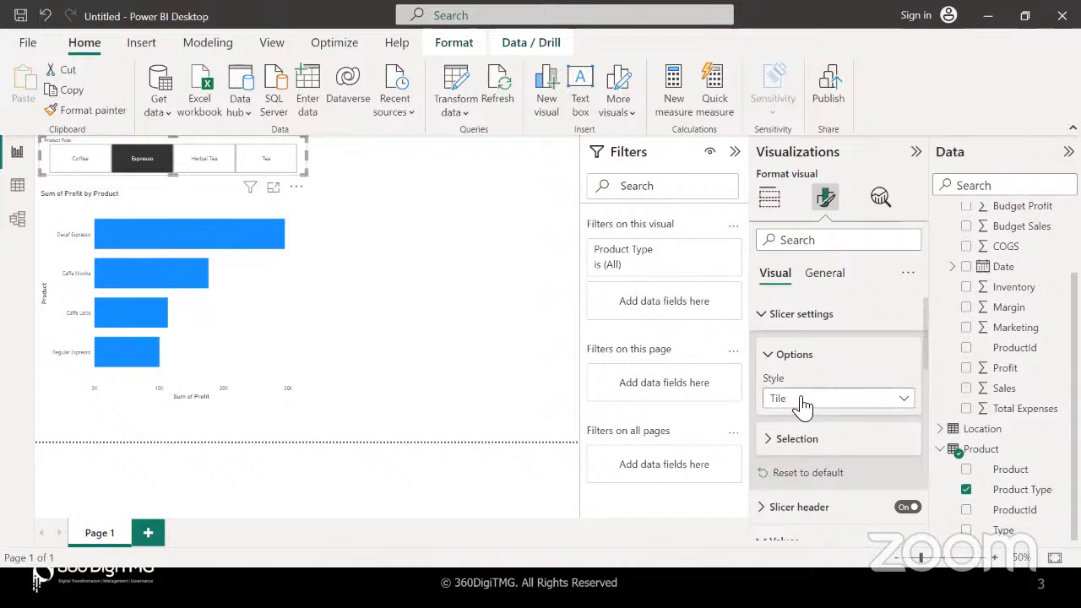
{"action": "left_click", "coordinate": [773, 443]}
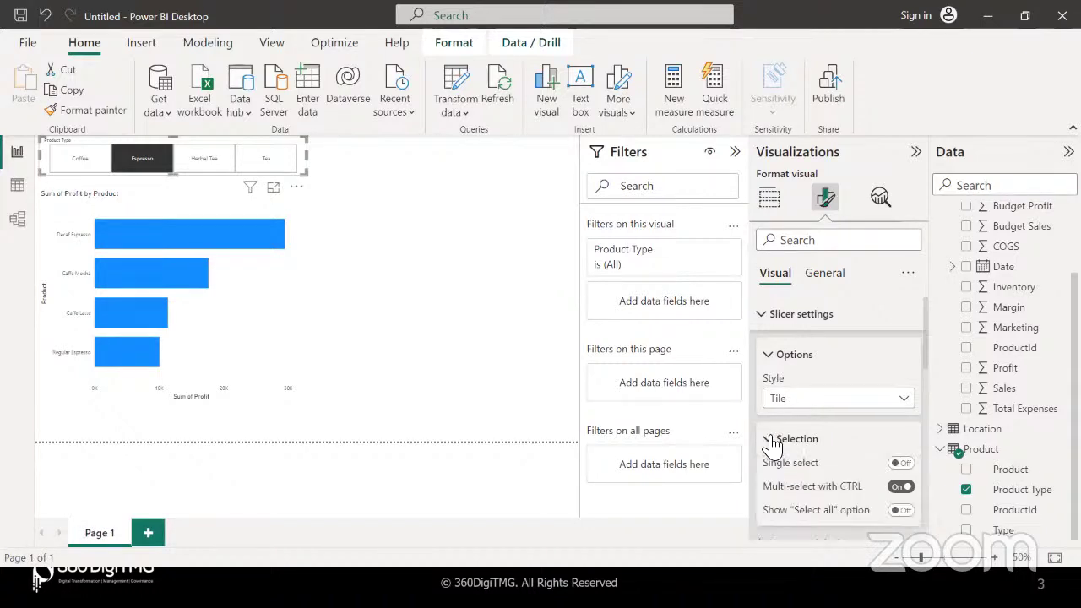
{"action": "scroll", "coordinate": [770, 446], "scroll_direction": "down", "scroll_amount": 1}
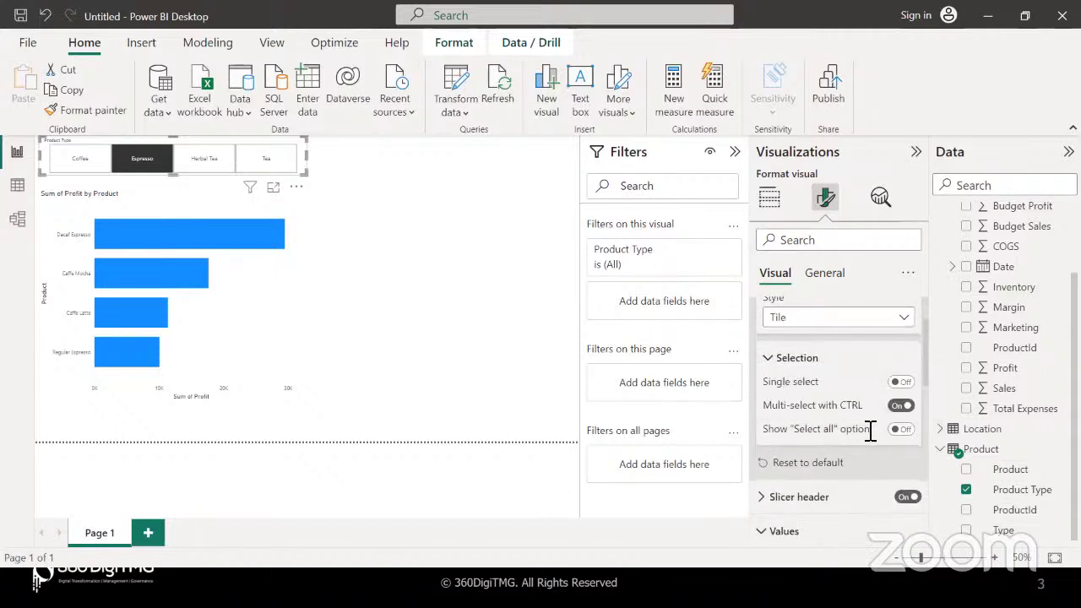
{"action": "left_click", "coordinate": [912, 411]}
{"action": "left_click", "coordinate": [900, 405]}
{"action": "left_click", "coordinate": [909, 384]}
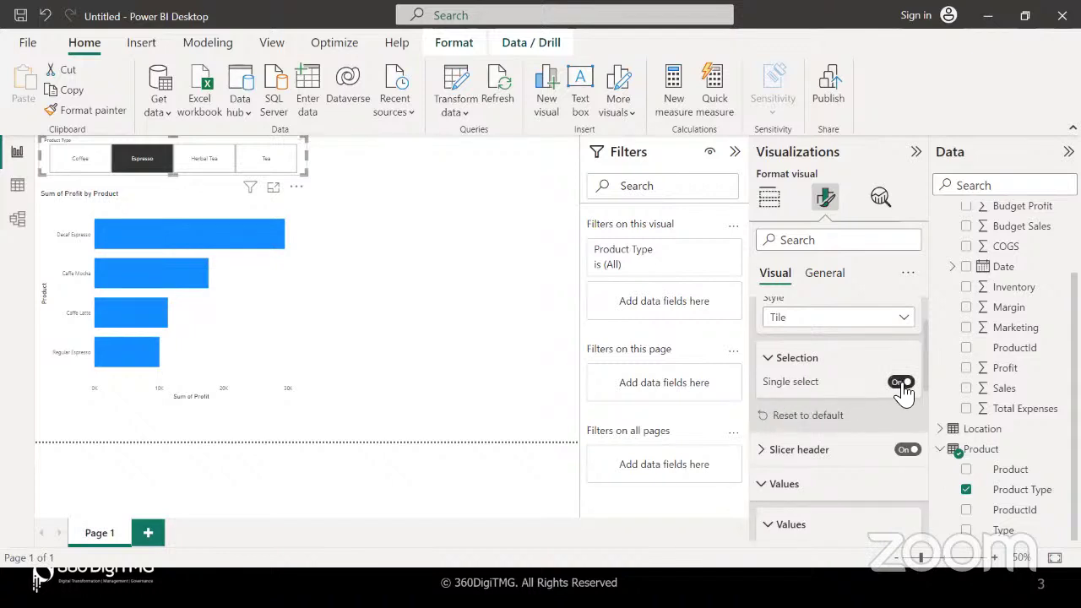
- Test single selection by filtering the bar chart with the Coffee, Espresso, Herbal Tea and Tea tiles, ending on Coffee
{"action": "left_click", "coordinate": [113, 162]}
{"action": "left_click", "coordinate": [79, 164]}
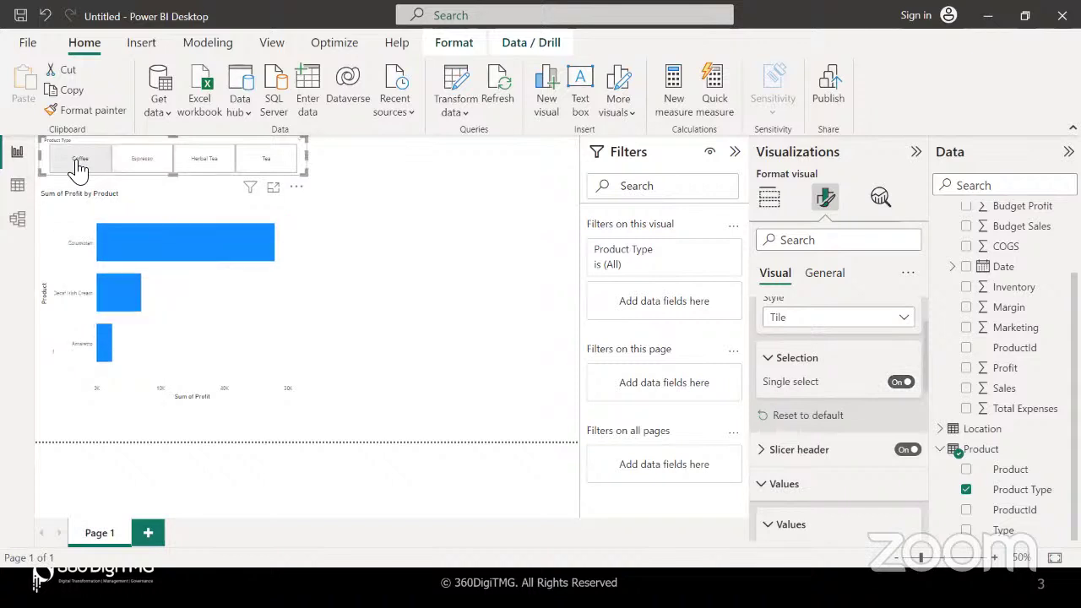
{"action": "left_click", "coordinate": [142, 166]}
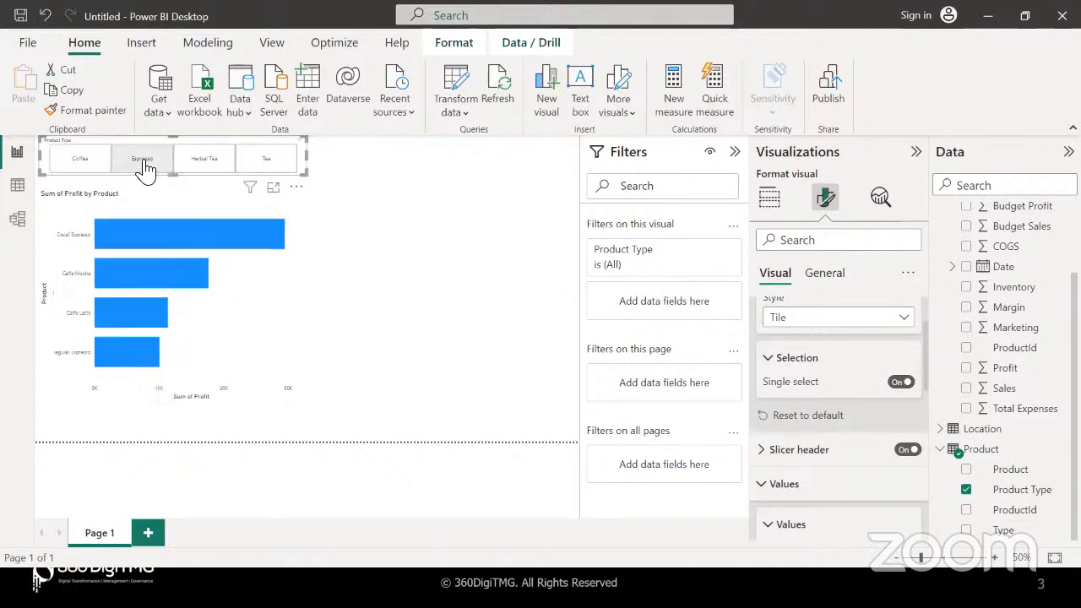
{"action": "left_click", "coordinate": [208, 162]}
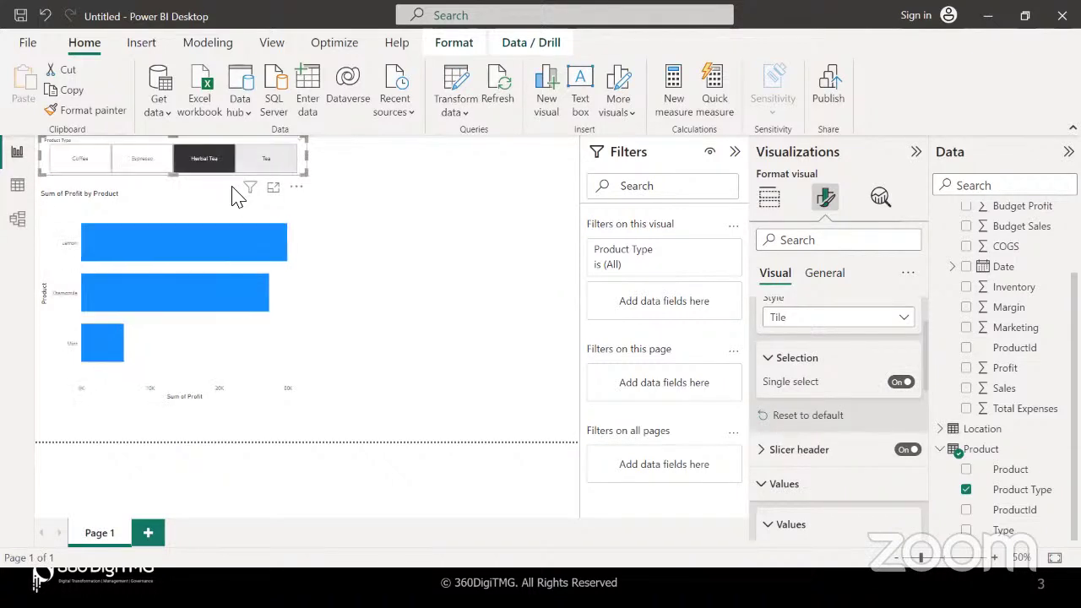
{"action": "left_click", "coordinate": [275, 161]}
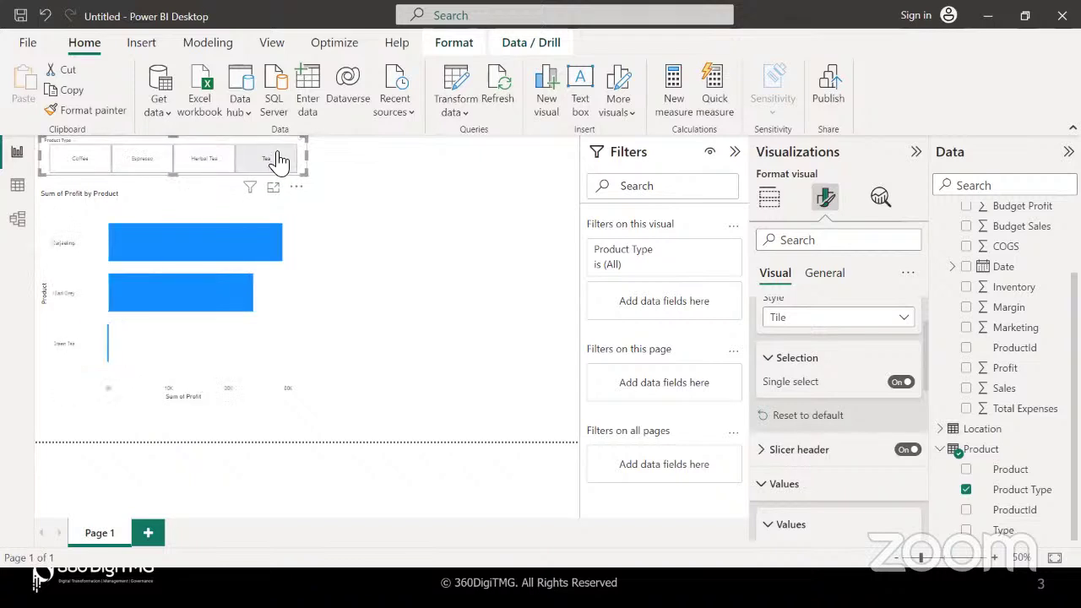
{"action": "left_click", "coordinate": [85, 160]}
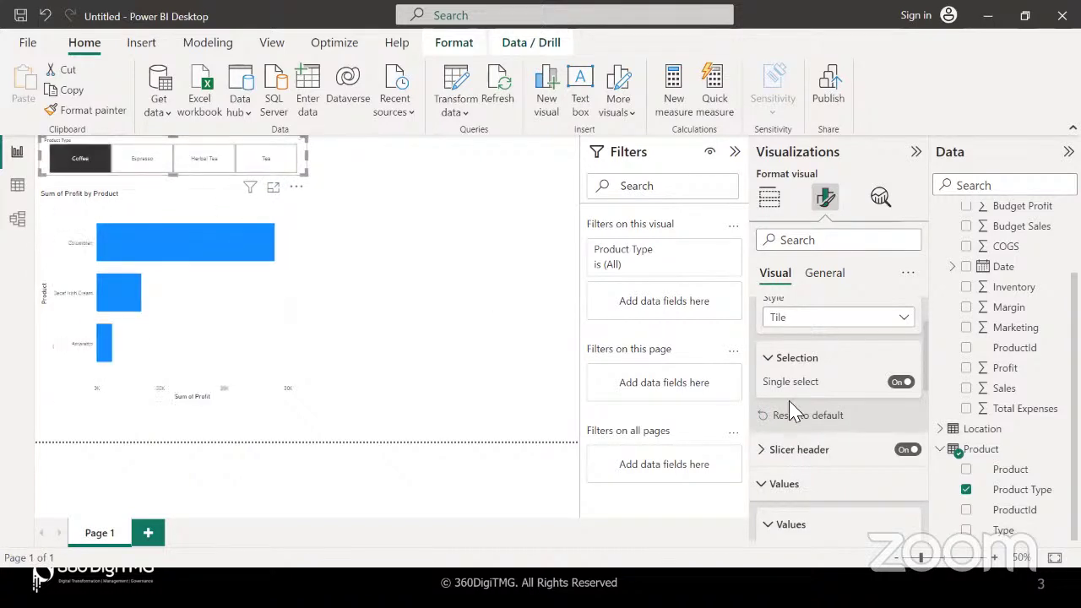
- Turn off Single select, enable the slicer's "Select all" option and use its tile to select every product type
{"action": "left_click", "coordinate": [900, 383]}
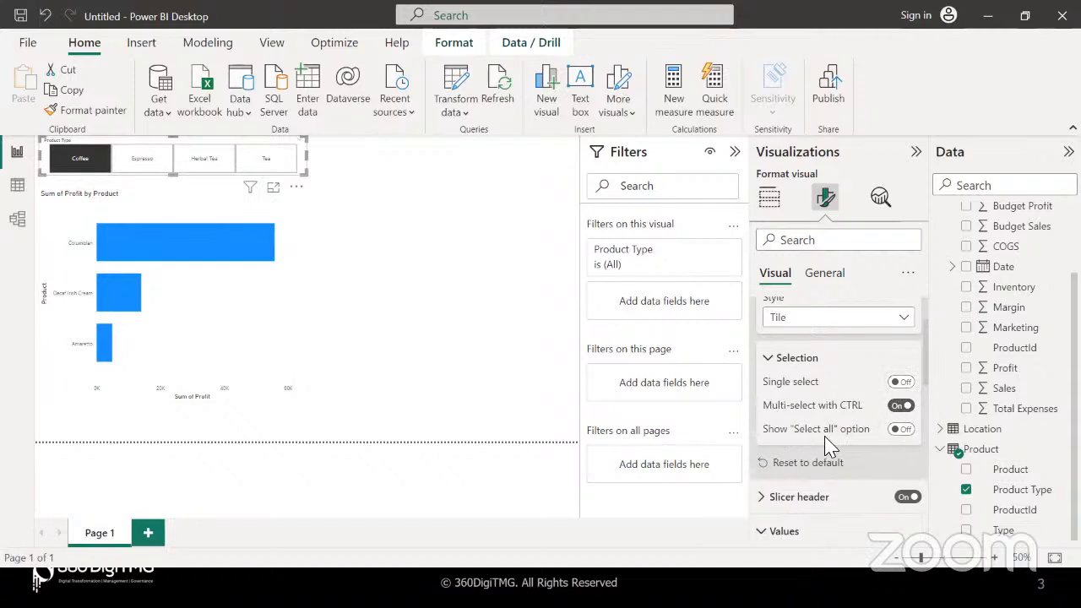
{"action": "left_click", "coordinate": [905, 429]}
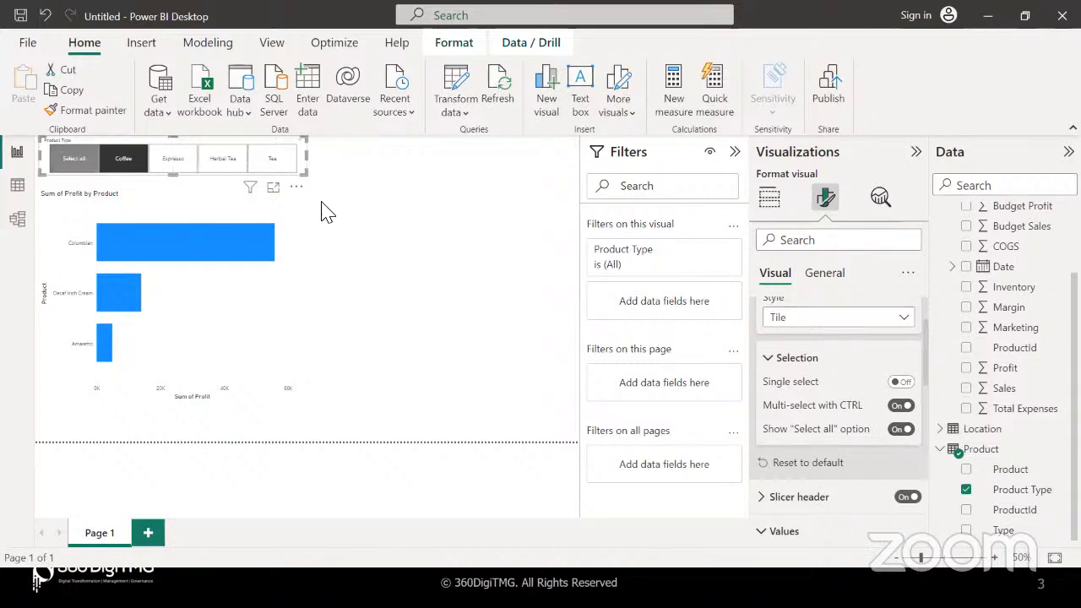
{"action": "left_click", "coordinate": [73, 165]}
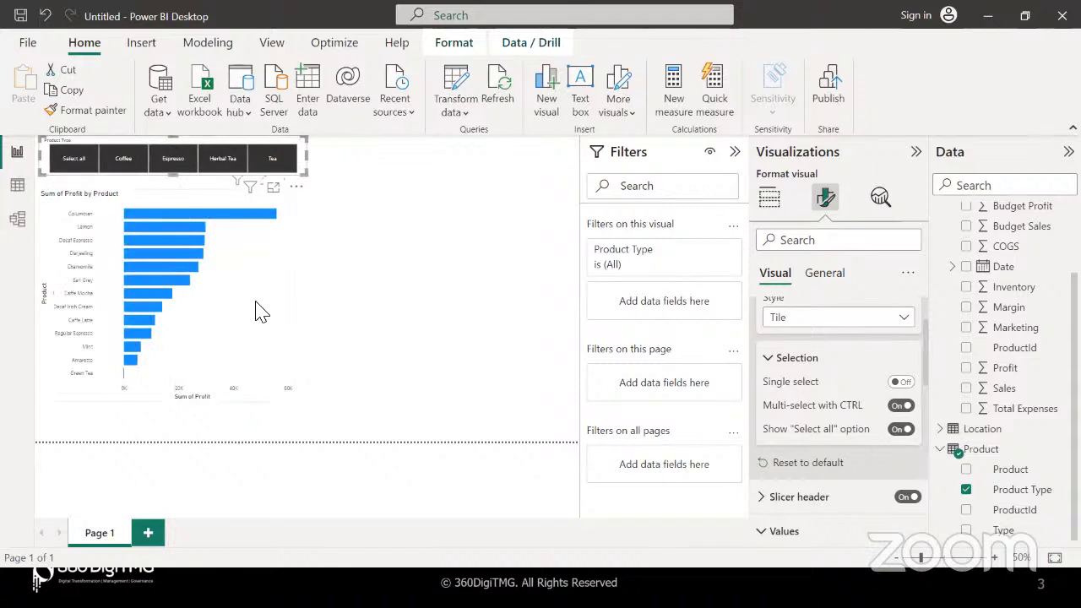
- Try excluding Coffee and Espresso, reselect all product types, and exclude only Espresso from the bar chart
{"action": "left_click", "coordinate": [118, 160]}
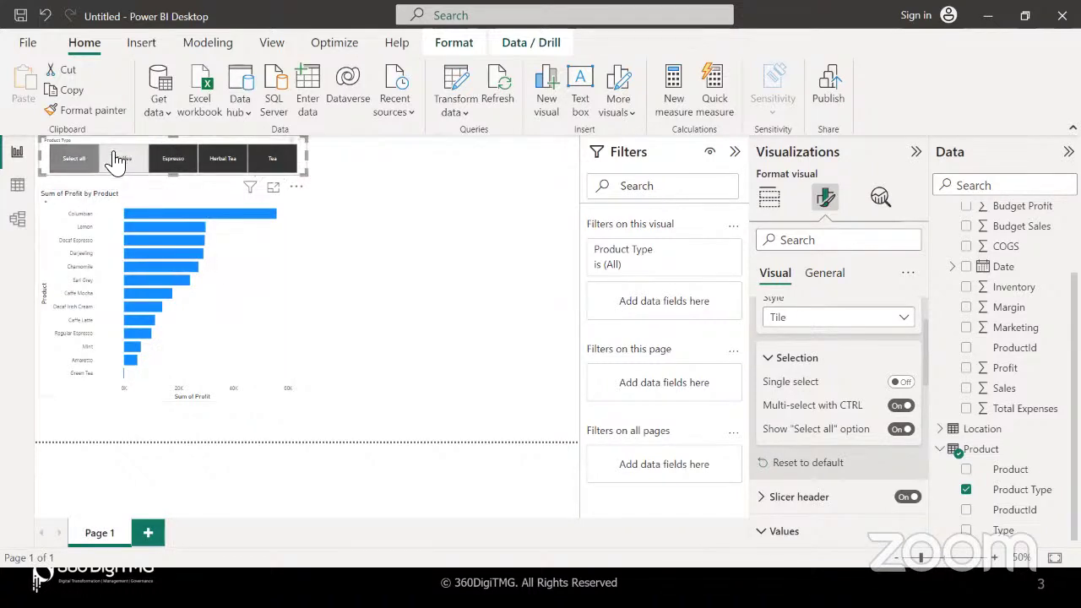
{"action": "left_click", "coordinate": [173, 162]}
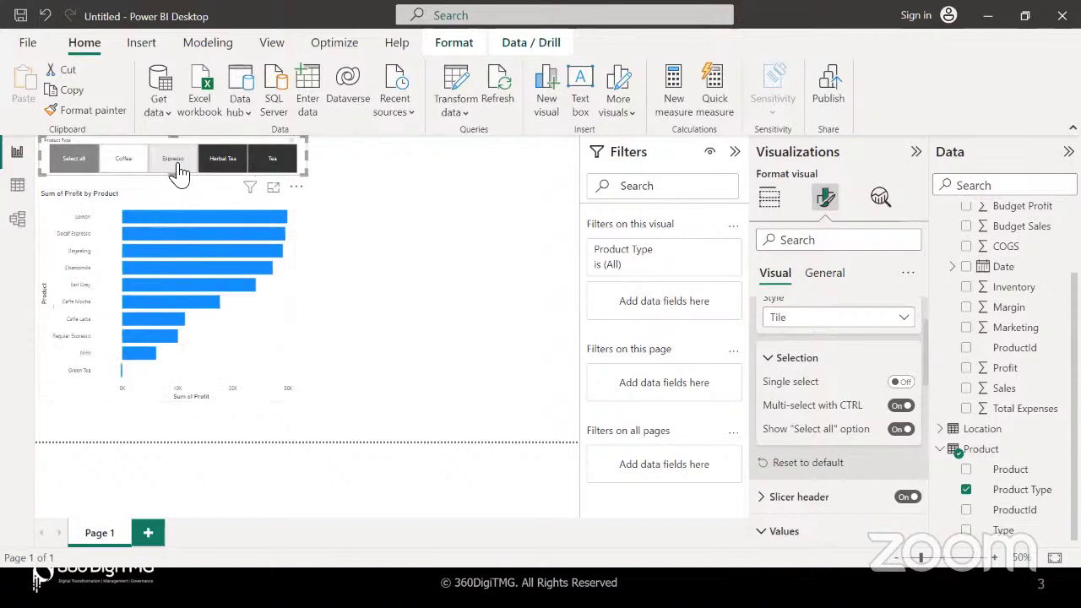
{"action": "left_click", "coordinate": [75, 162]}
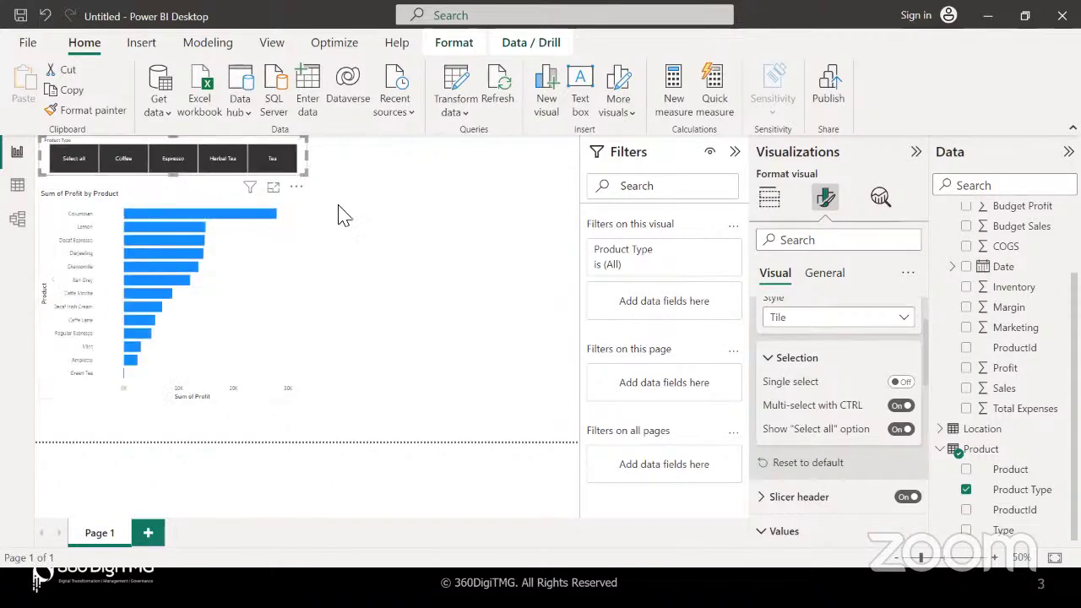
{"action": "left_click", "coordinate": [389, 307]}
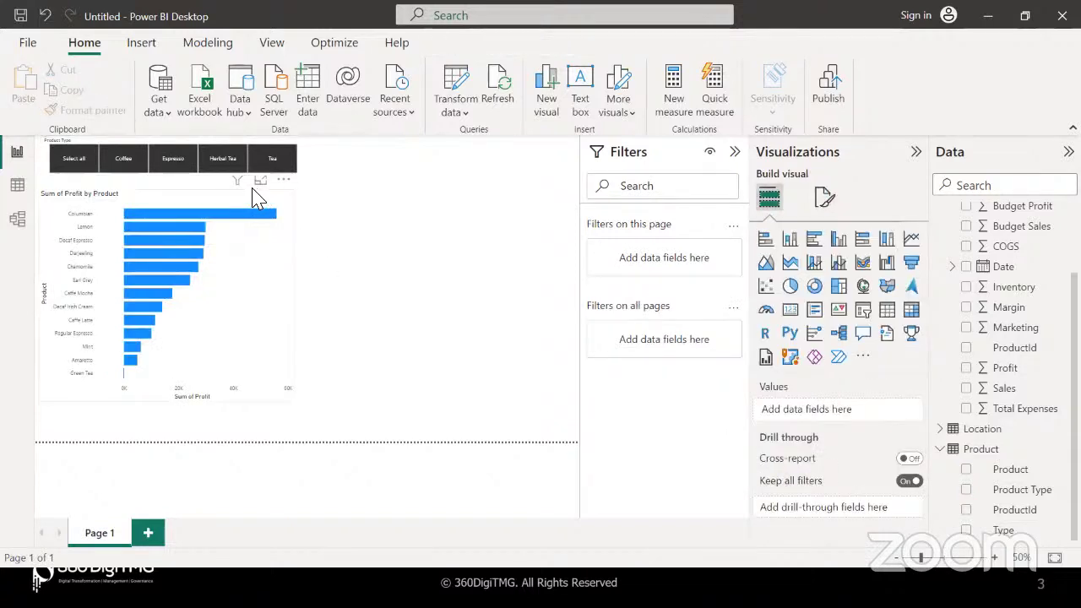
{"action": "left_click", "coordinate": [201, 160]}
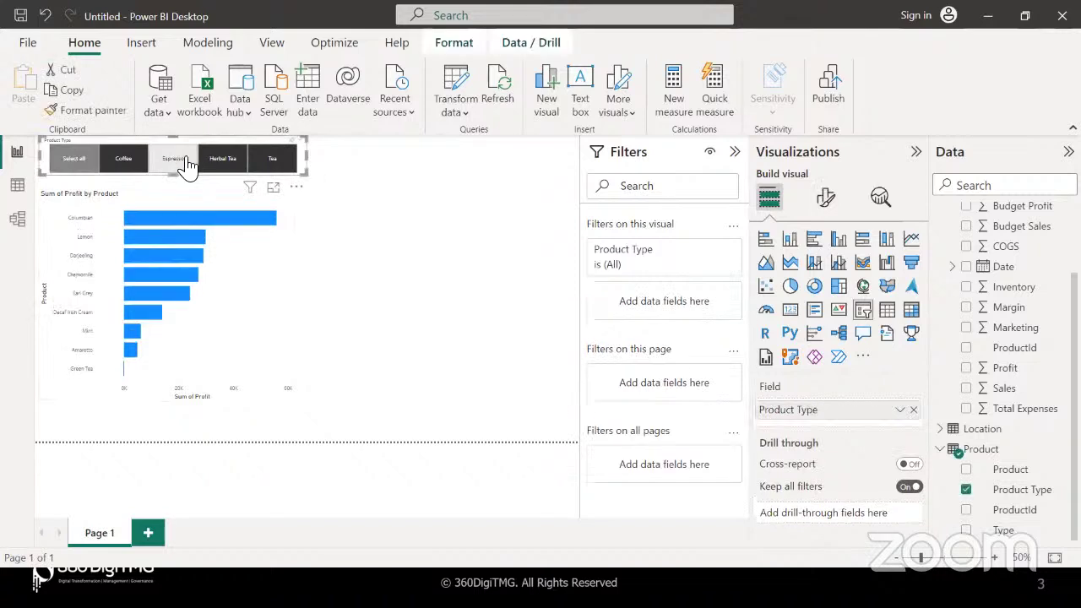
- Review the slicer's settings and value formatting options once more, and deselect the slicer on the canvas
{"action": "left_click", "coordinate": [824, 206]}
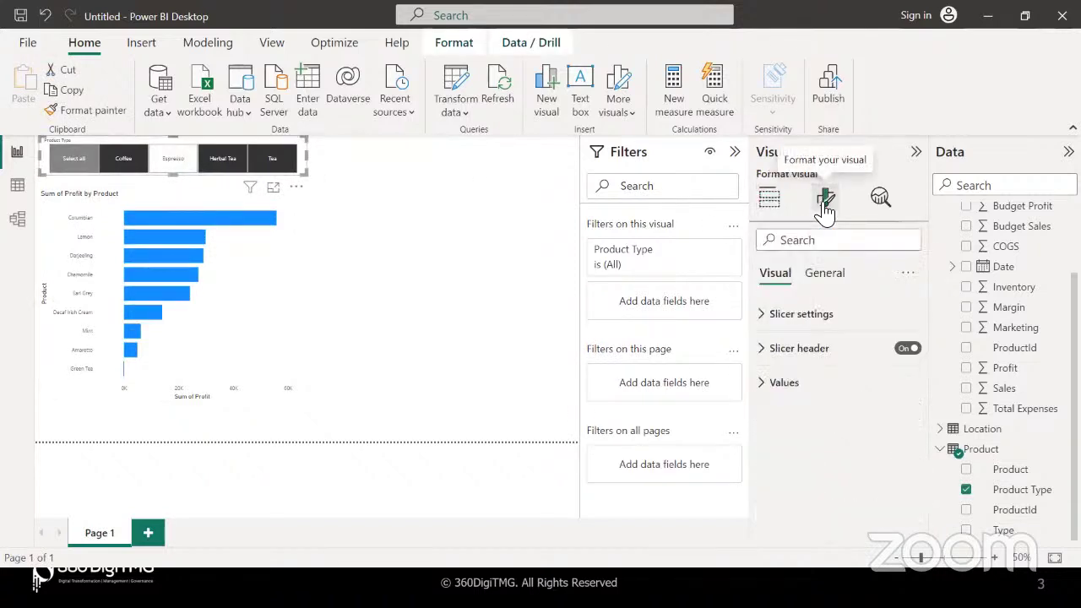
{"action": "left_click", "coordinate": [765, 319]}
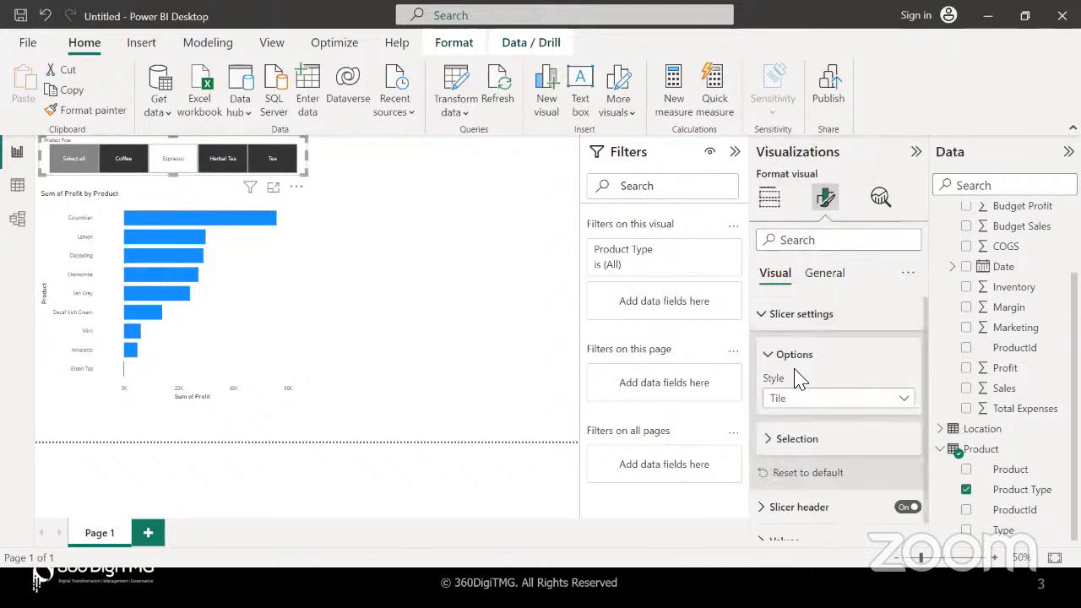
{"action": "scroll", "coordinate": [797, 380], "scroll_direction": "down", "scroll_amount": 1}
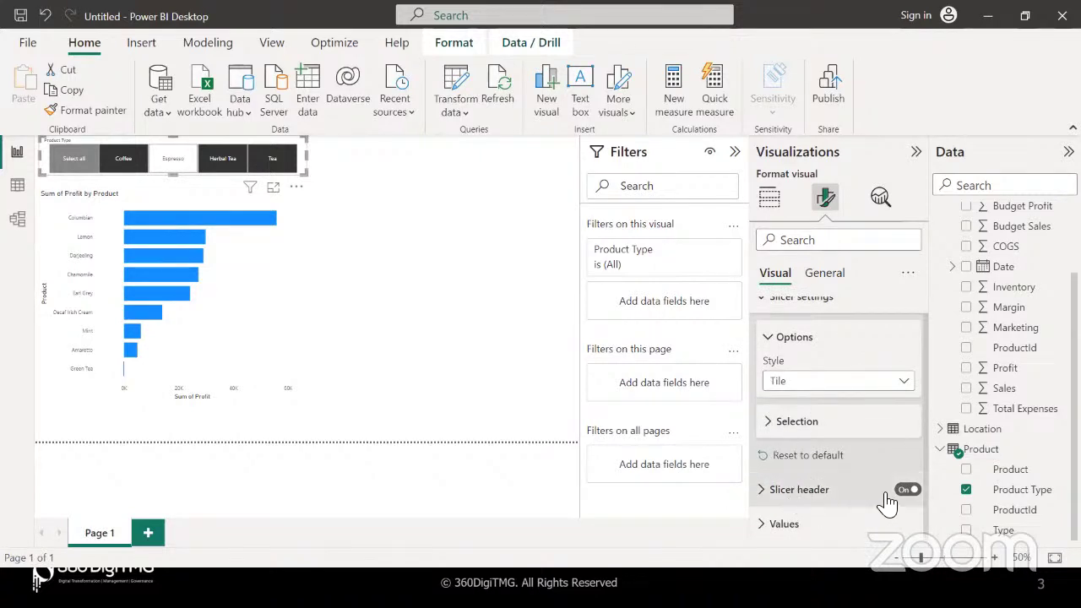
{"action": "left_click", "coordinate": [765, 526]}
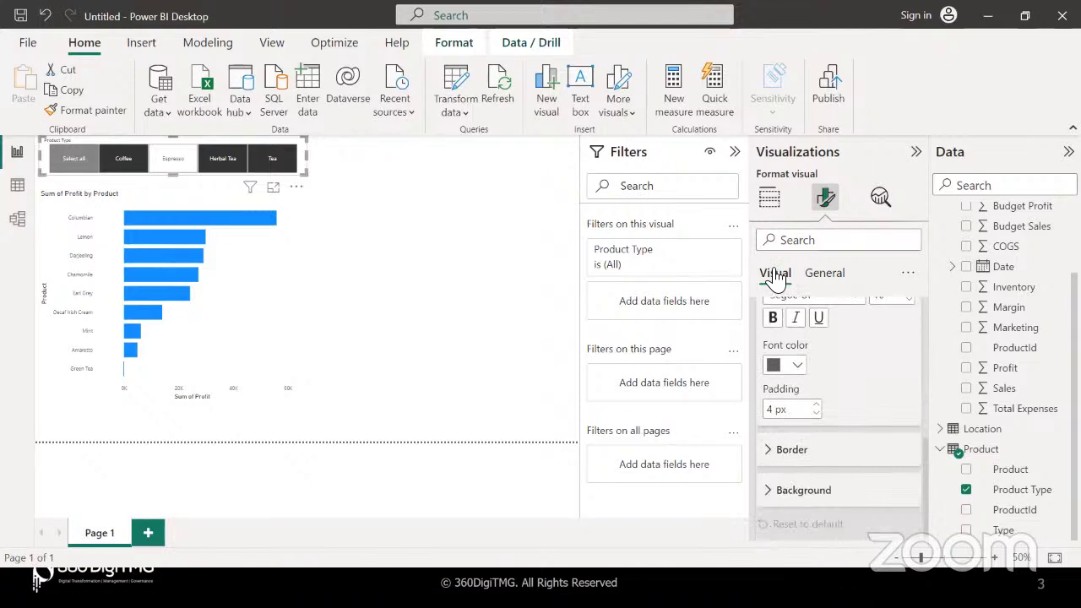
{"action": "scroll", "coordinate": [844, 346], "scroll_direction": "up", "scroll_amount": 1}
{"action": "scroll", "coordinate": [845, 347], "scroll_direction": "up", "scroll_amount": 2}
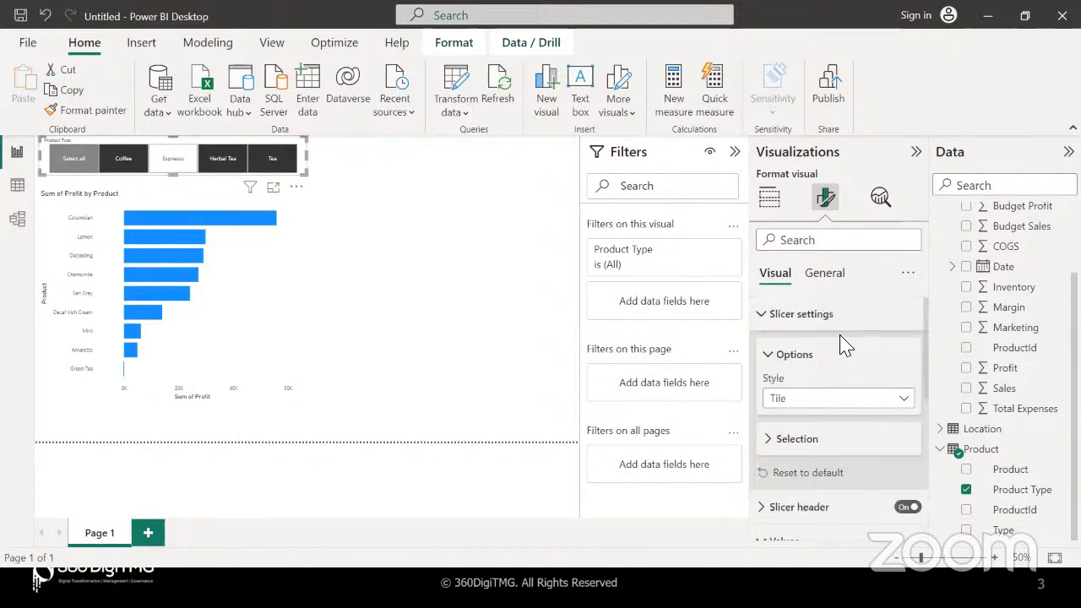
{"action": "left_click", "coordinate": [762, 319]}
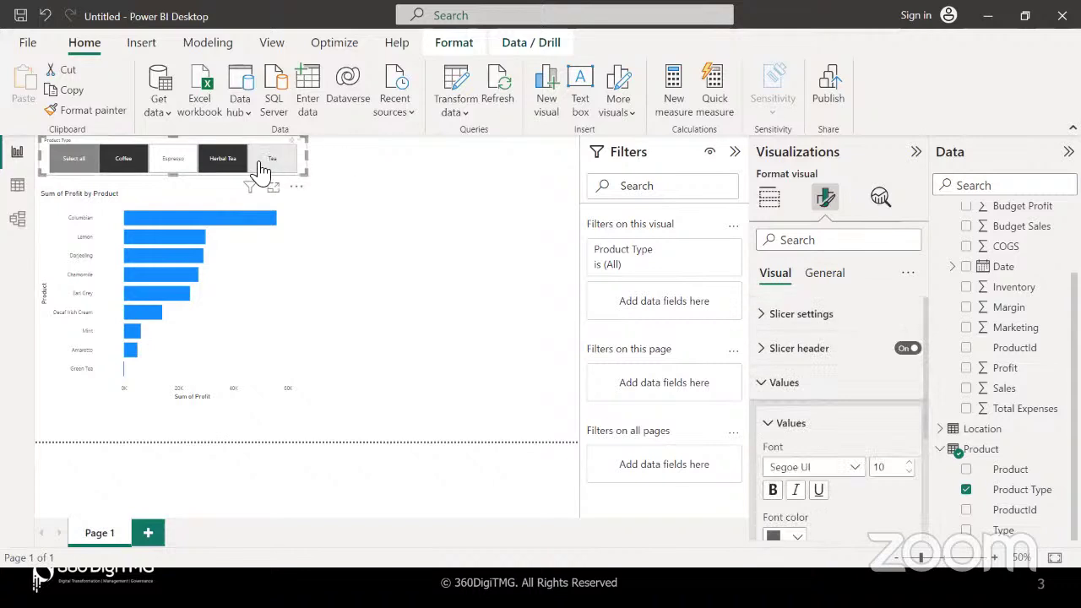
{"action": "left_click", "coordinate": [335, 284]}
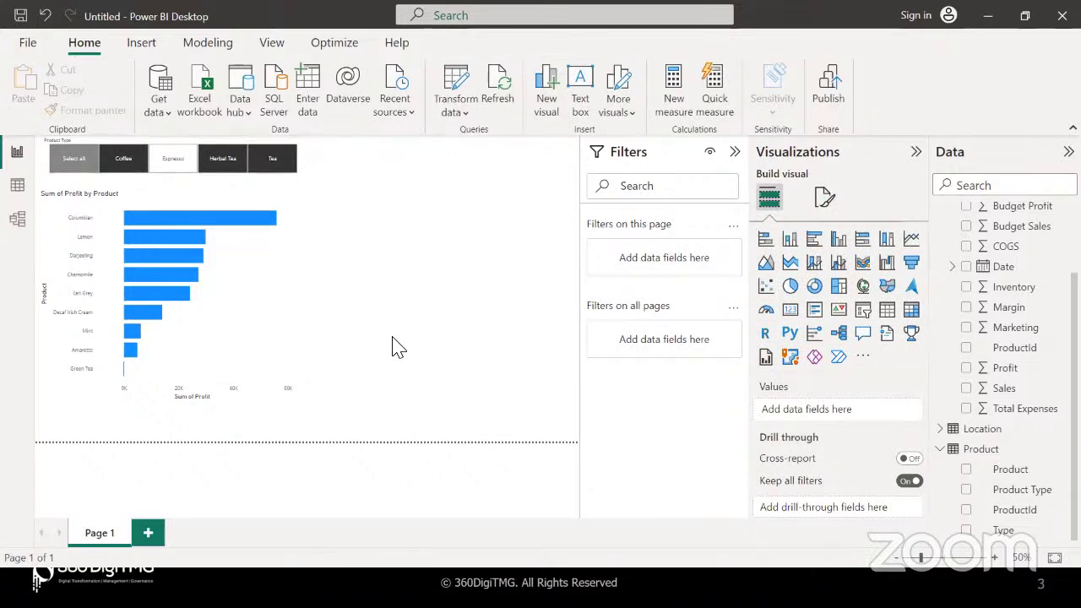
- Exclude Herbal Tea from the bar chart as well, and rename the report page as Product Details
{"action": "left_click", "coordinate": [220, 162], "text": "ctrl"}
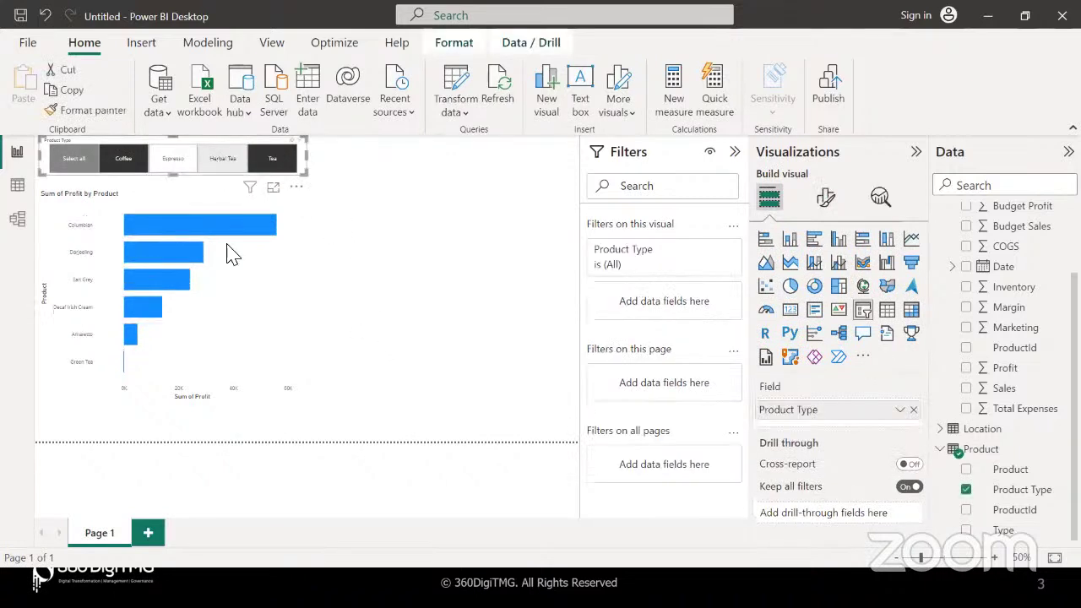
{"action": "left_click", "coordinate": [245, 317]}
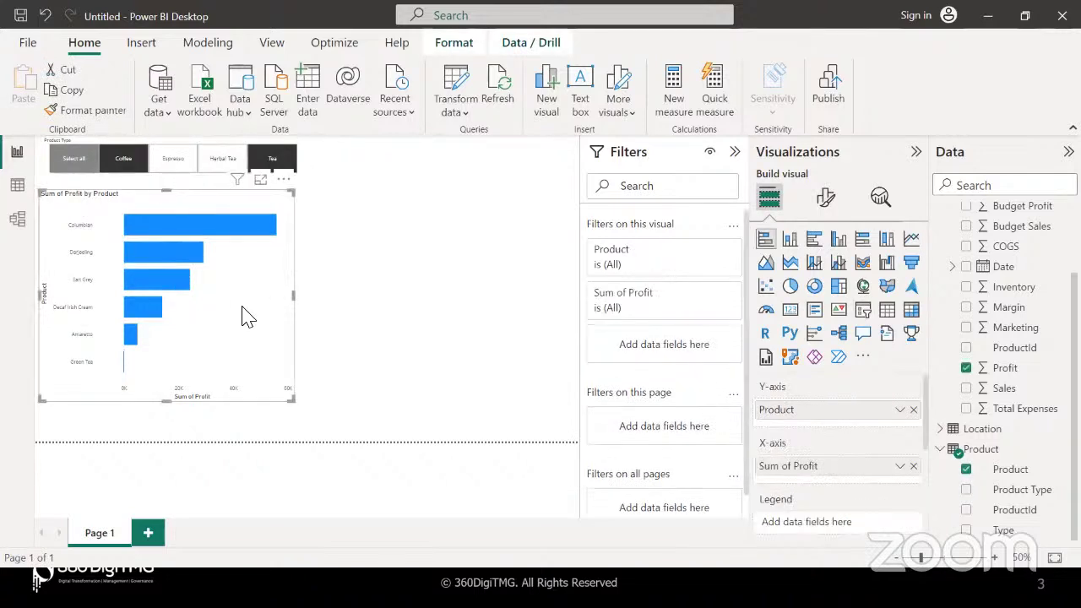
{"action": "double_click", "coordinate": [102, 535]}
{"action": "type", "text": "P"}
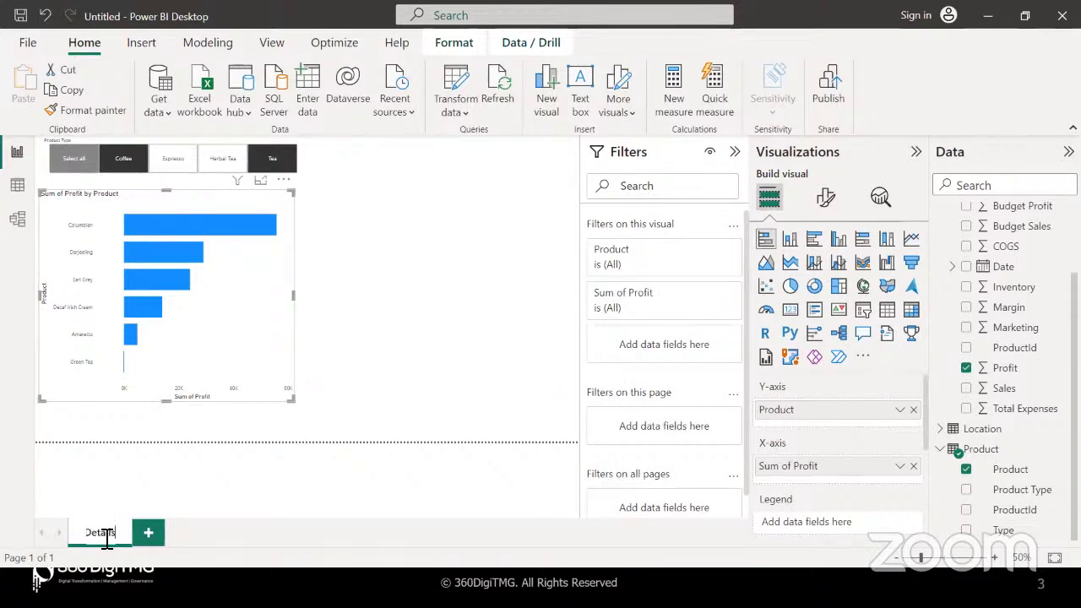
{"action": "type", "text": "roduct Details"}
{"action": "key", "text": "Return"}
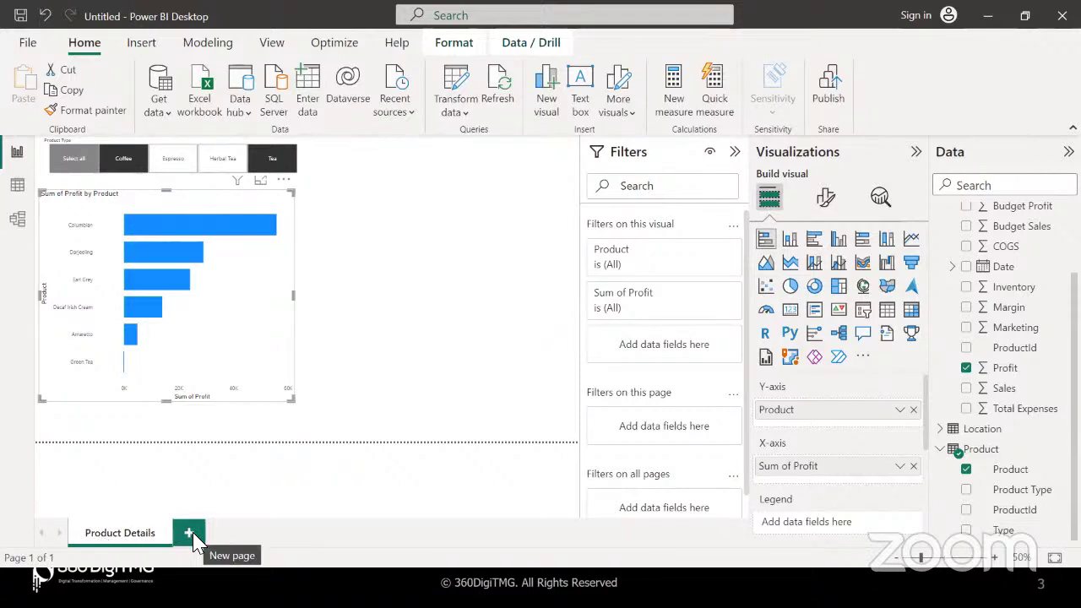
- Add a new report page with a donut chart of Profit by Product Type, and enlarge it across most of the page
{"action": "left_click", "coordinate": [191, 537]}
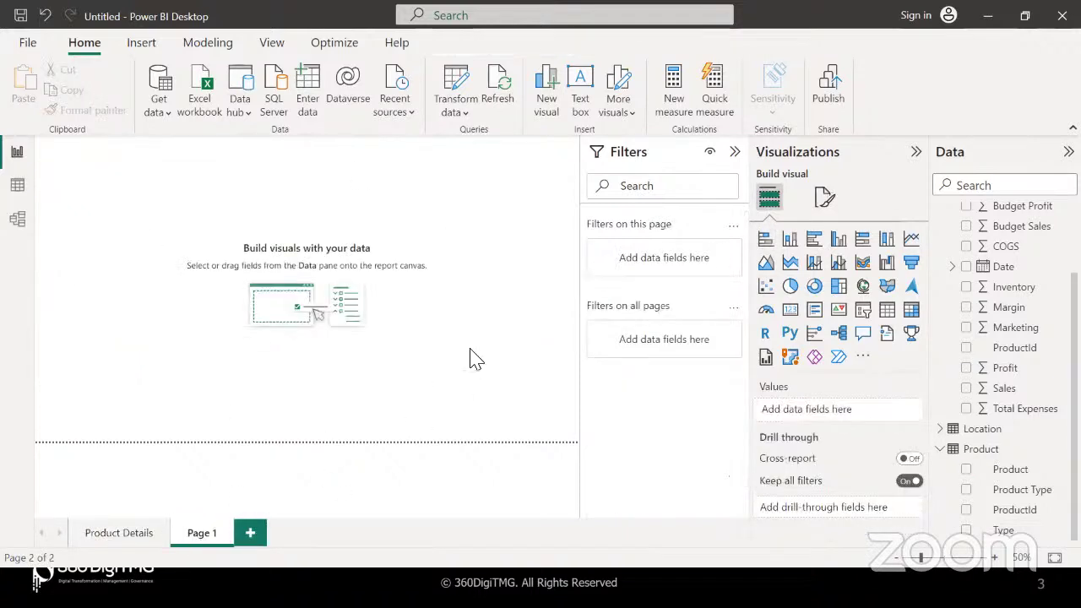
{"action": "left_click", "coordinate": [813, 287]}
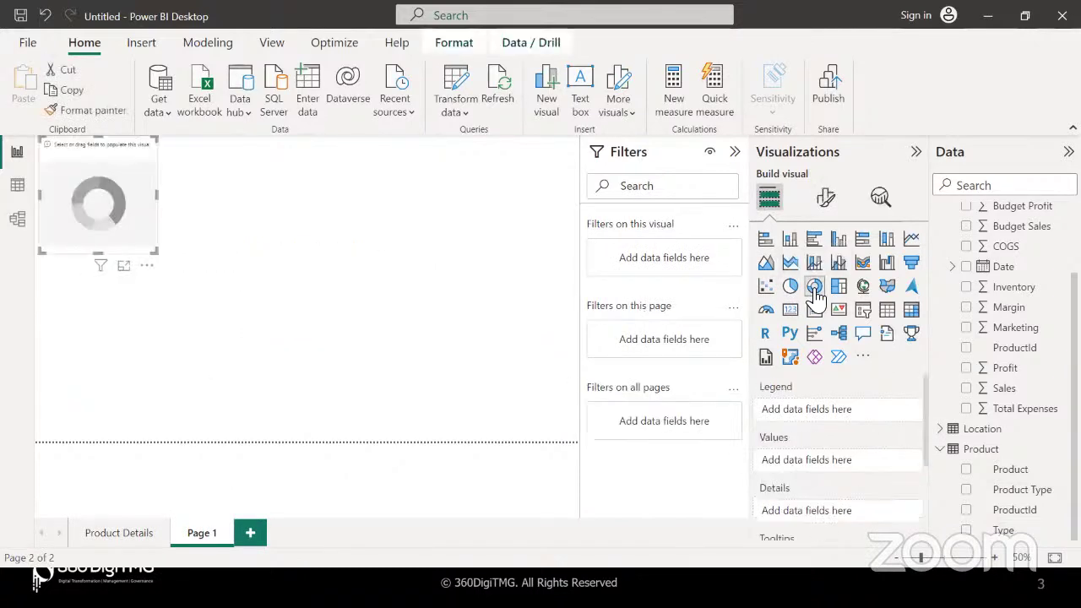
{"action": "left_click_drag", "start_coordinate": [1028, 493], "coordinate": [869, 415]}
{"action": "left_click_drag", "start_coordinate": [1013, 371], "coordinate": [856, 470]}
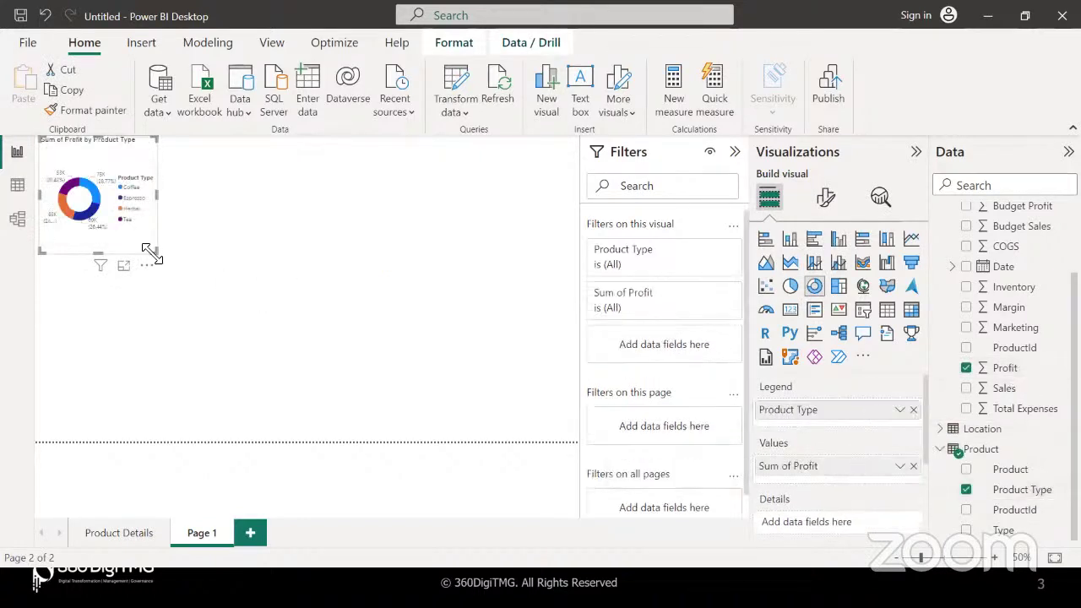
{"action": "left_click_drag", "start_coordinate": [152, 253], "coordinate": [430, 407]}
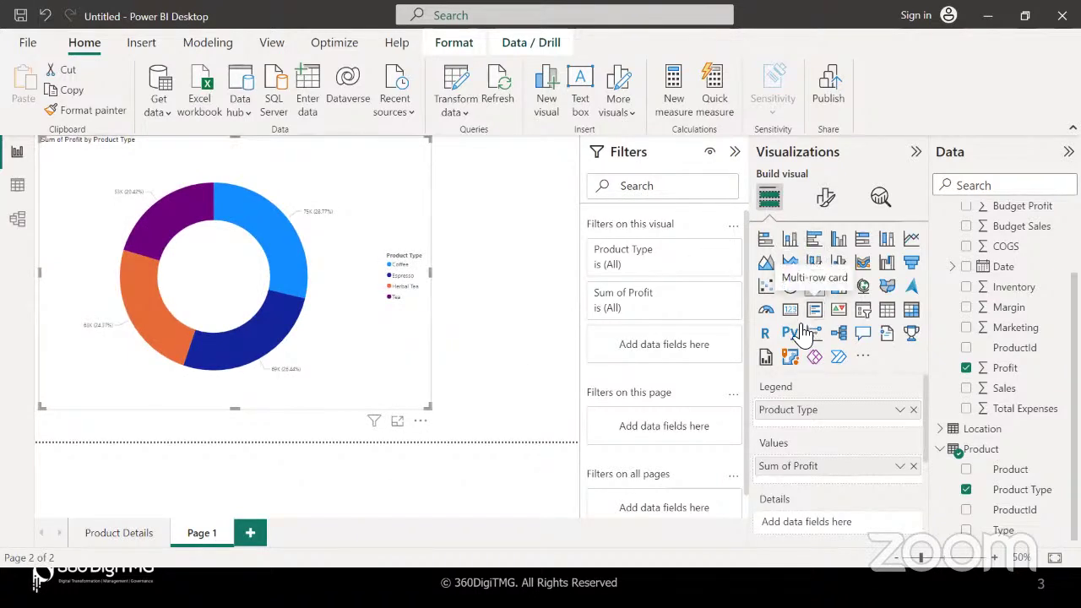
{"action": "left_click", "coordinate": [518, 323]}
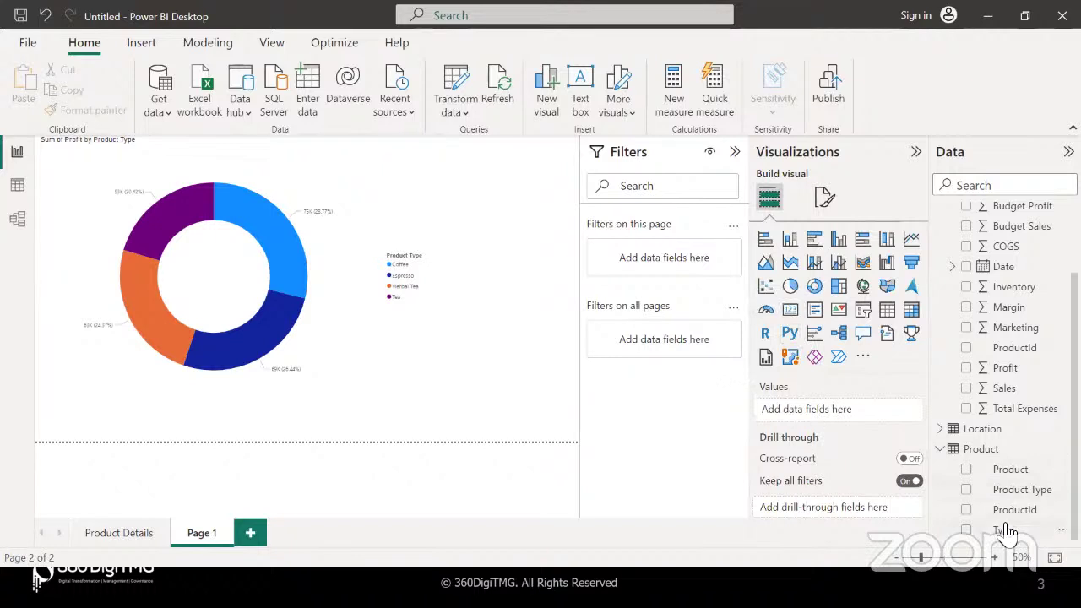
- Compare the two report pages, and add a Product Type slicer beside the donut chart on Page 1
{"action": "left_click", "coordinate": [118, 534]}
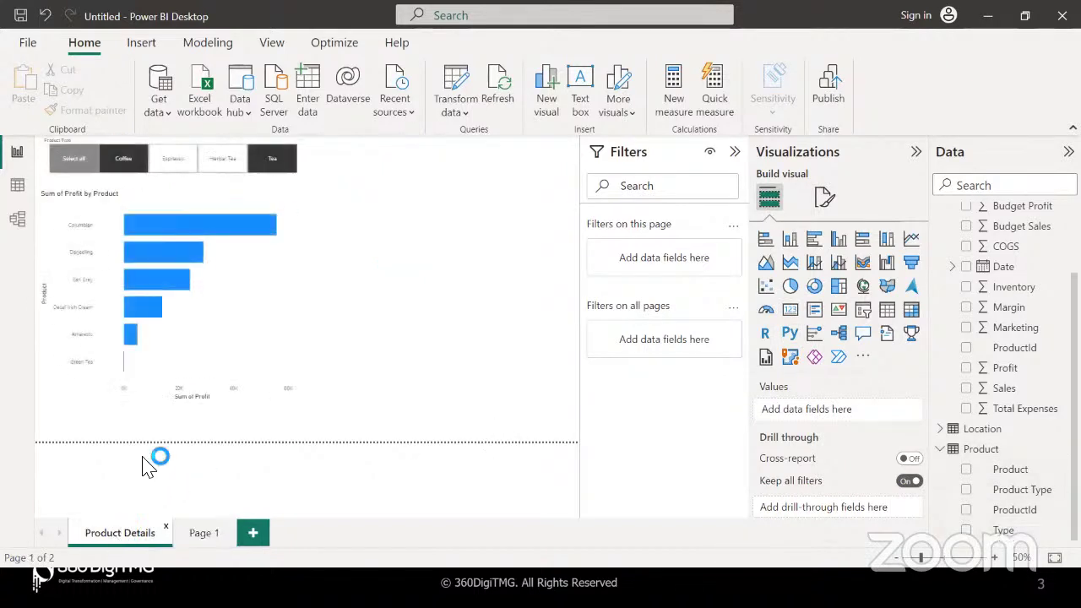
{"action": "left_click", "coordinate": [203, 534]}
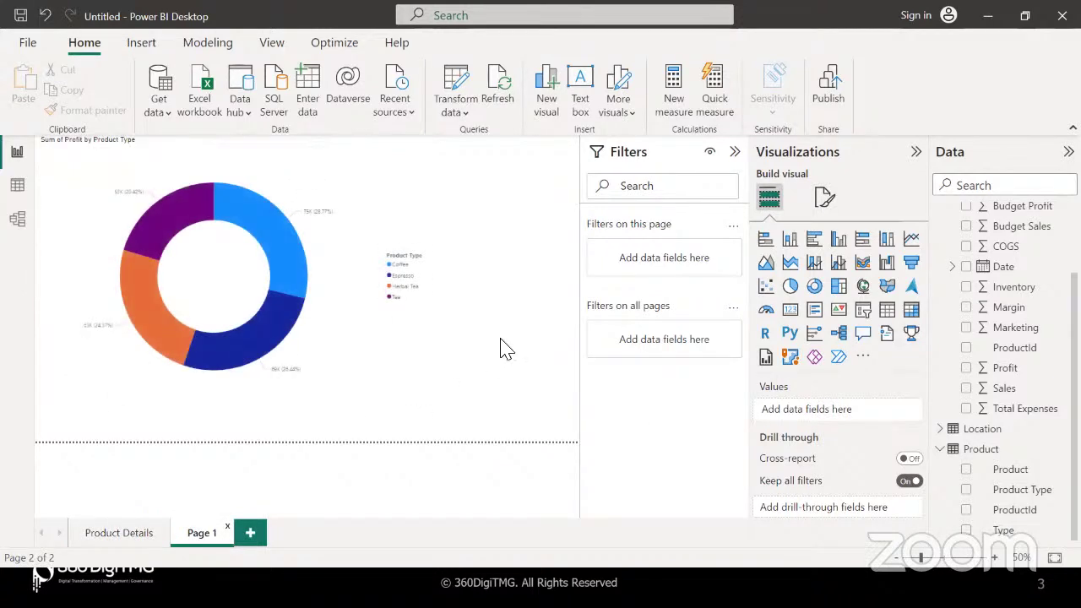
{"action": "left_click", "coordinate": [863, 312]}
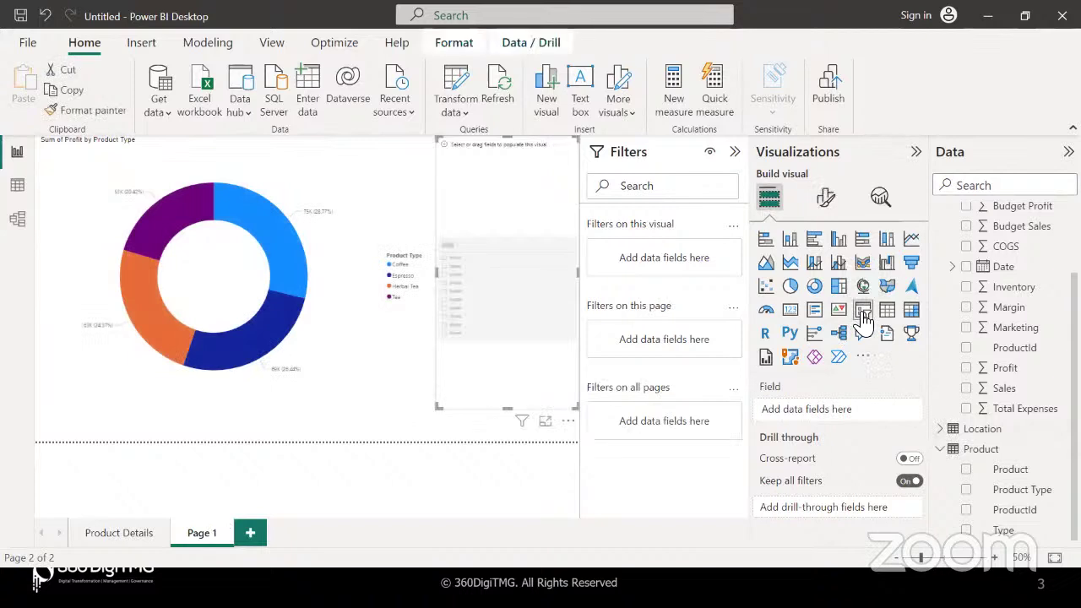
{"action": "left_click_drag", "start_coordinate": [1041, 492], "coordinate": [870, 412]}
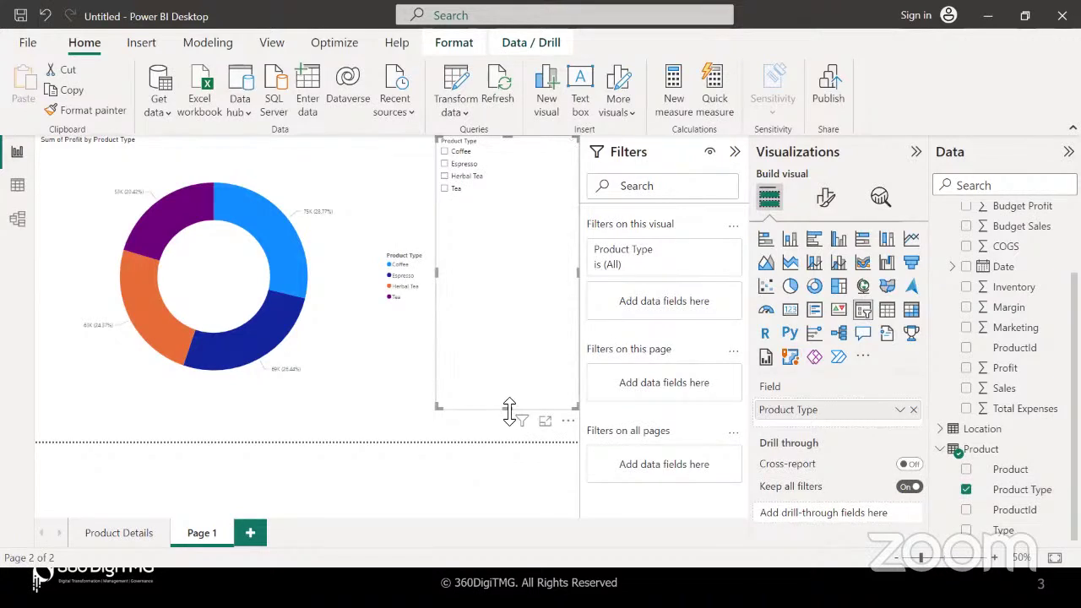
- Set the new slicer's style to Tile and narrow it so the tiles stack in a single column
{"action": "left_click", "coordinate": [834, 211]}
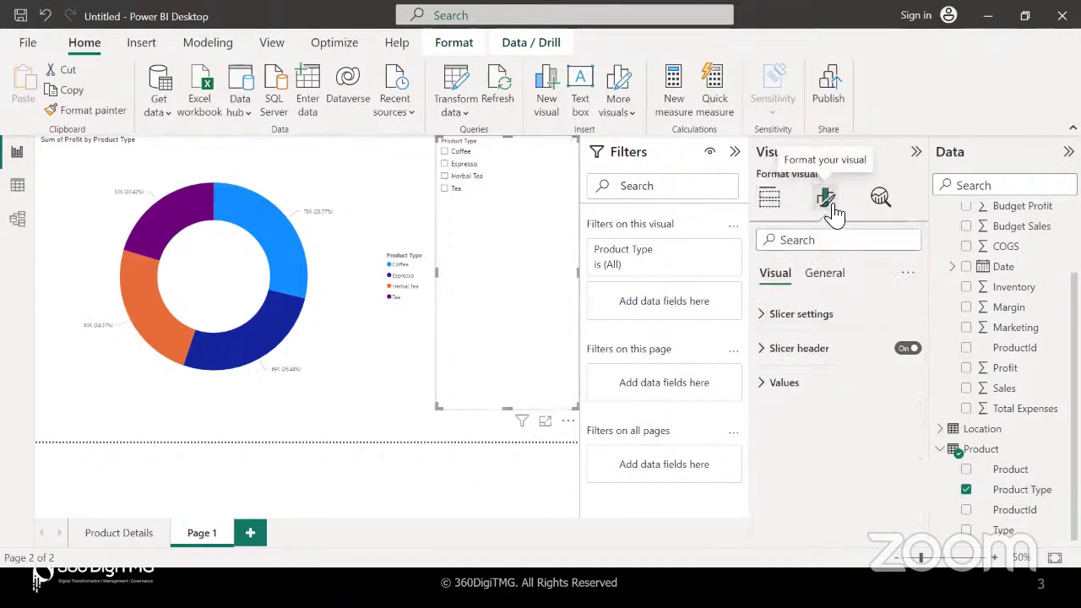
{"action": "left_click", "coordinate": [765, 324]}
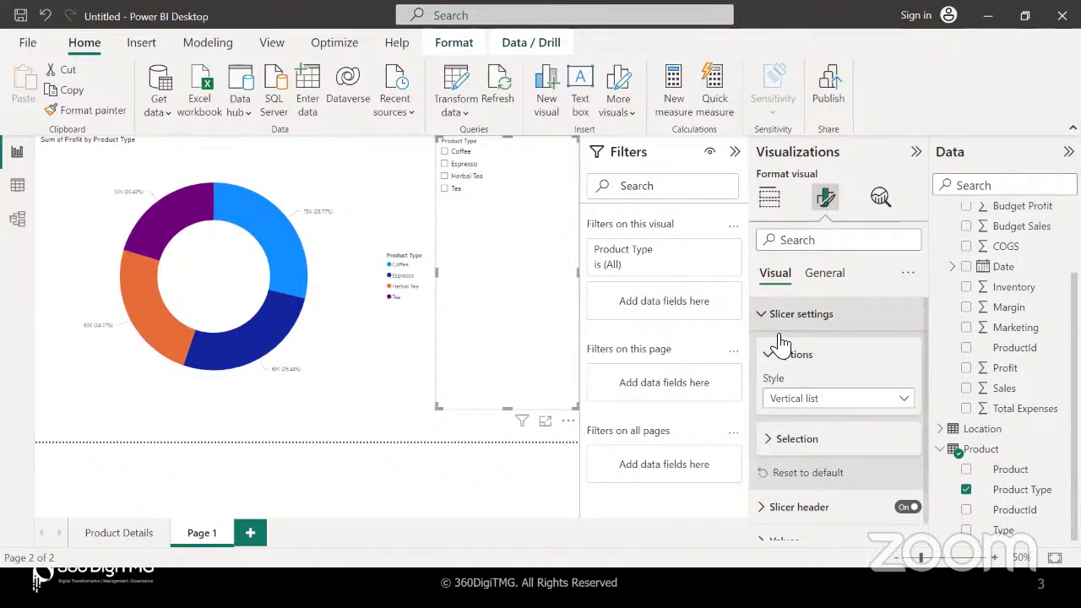
{"action": "left_click", "coordinate": [832, 405]}
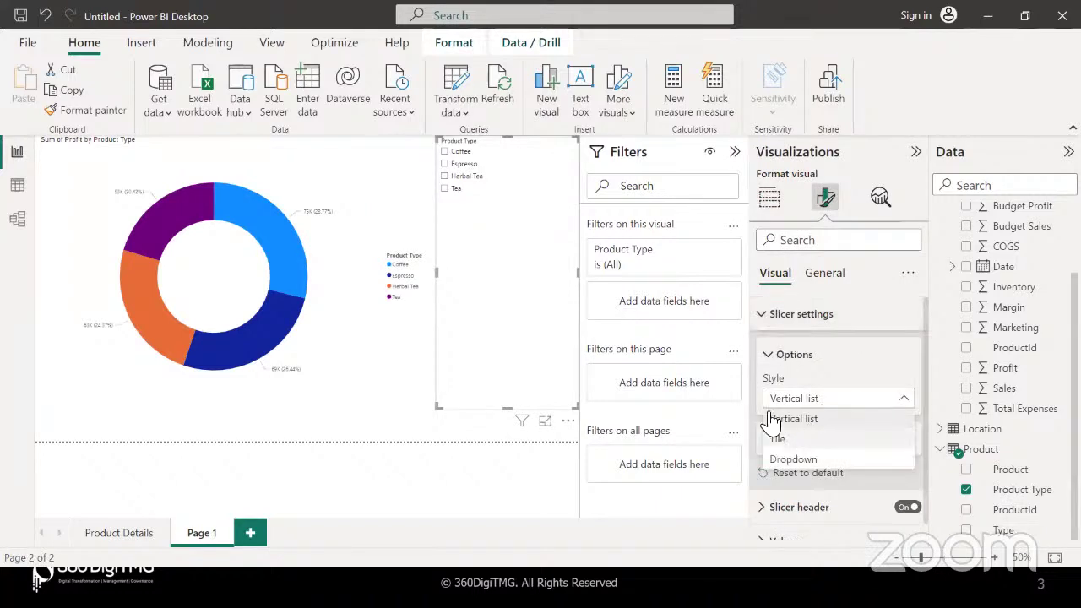
{"action": "left_click", "coordinate": [806, 439]}
{"action": "left_click_drag", "start_coordinate": [580, 276], "coordinate": [512, 332]}
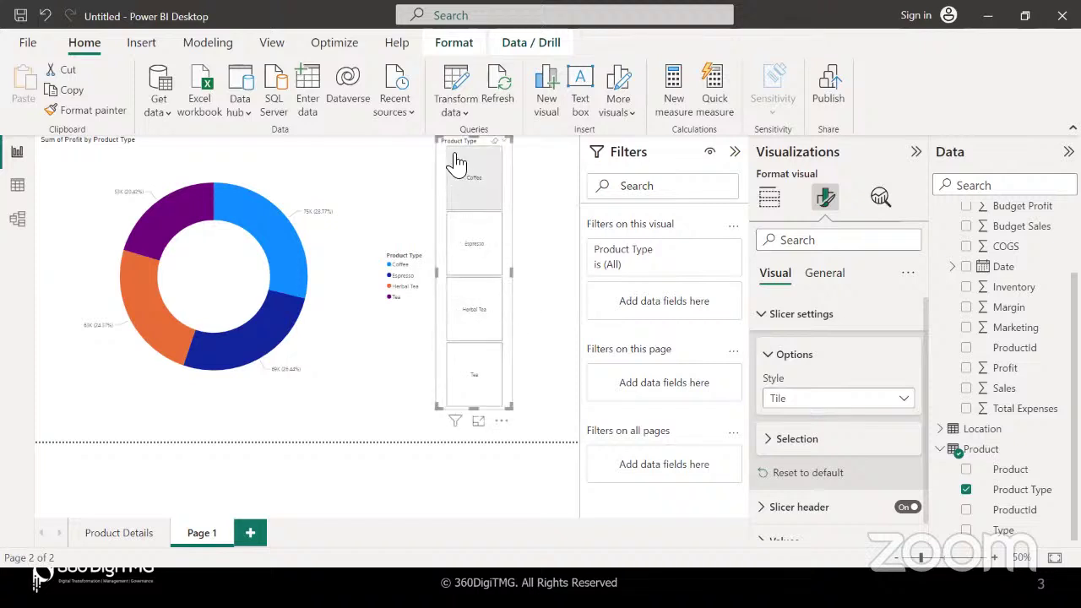
- Test the slicer by filtering the donut chart in turn with the Coffee, Espresso, Herbal Tea and Tea tiles
{"action": "left_click", "coordinate": [287, 181]}
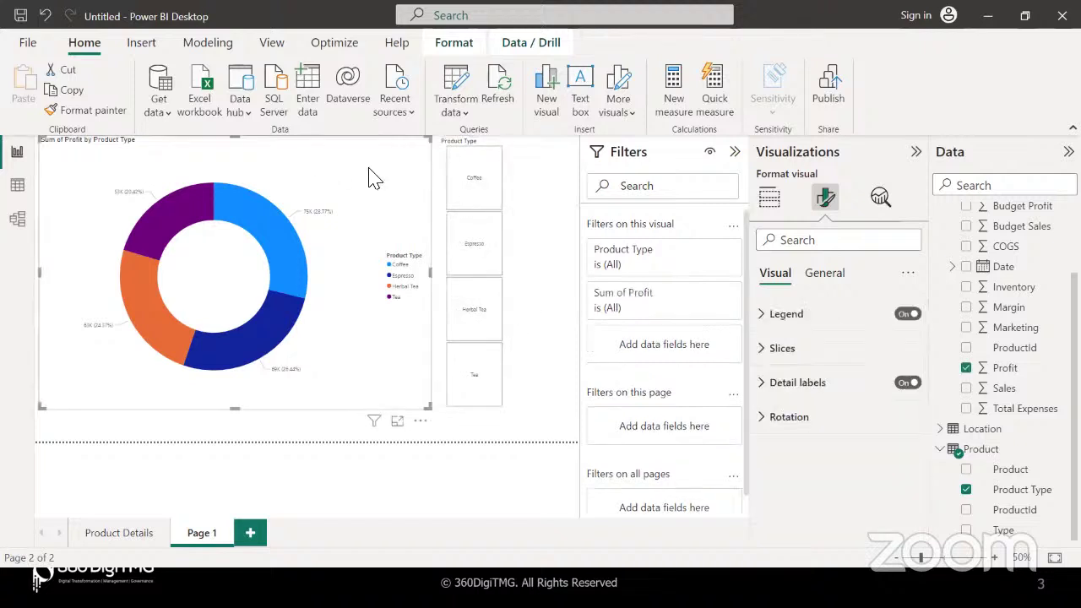
{"action": "left_click", "coordinate": [477, 187]}
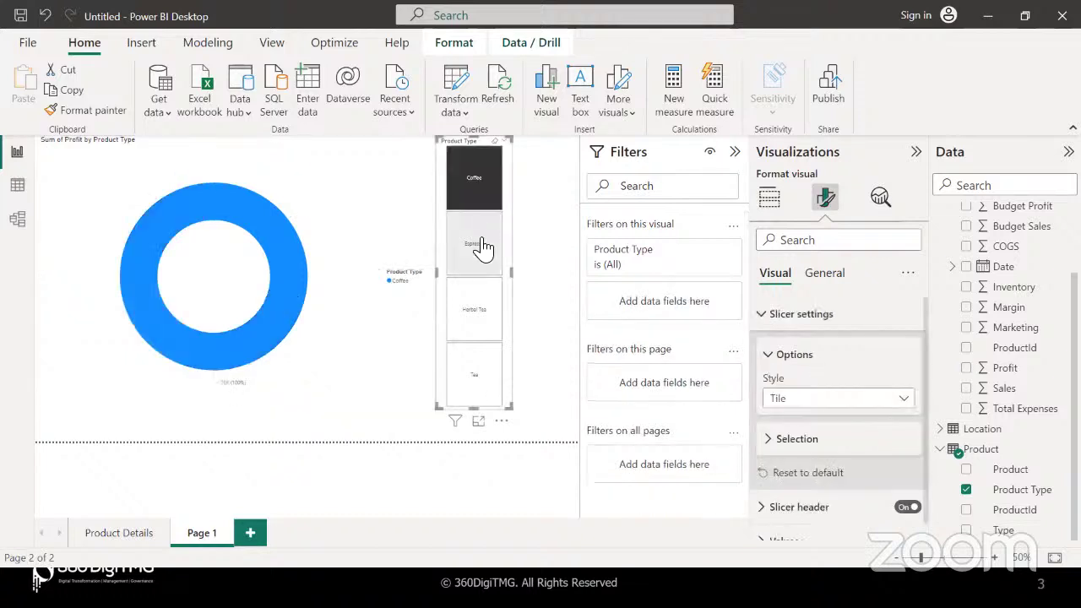
{"action": "left_click", "coordinate": [482, 242]}
{"action": "mouse_move", "coordinate": [470, 333]}
{"action": "left_mouse_down"}
{"action": "mouse_move", "coordinate": [284, 302]}
{"action": "mouse_move", "coordinate": [468, 313]}
{"action": "left_mouse_up"}
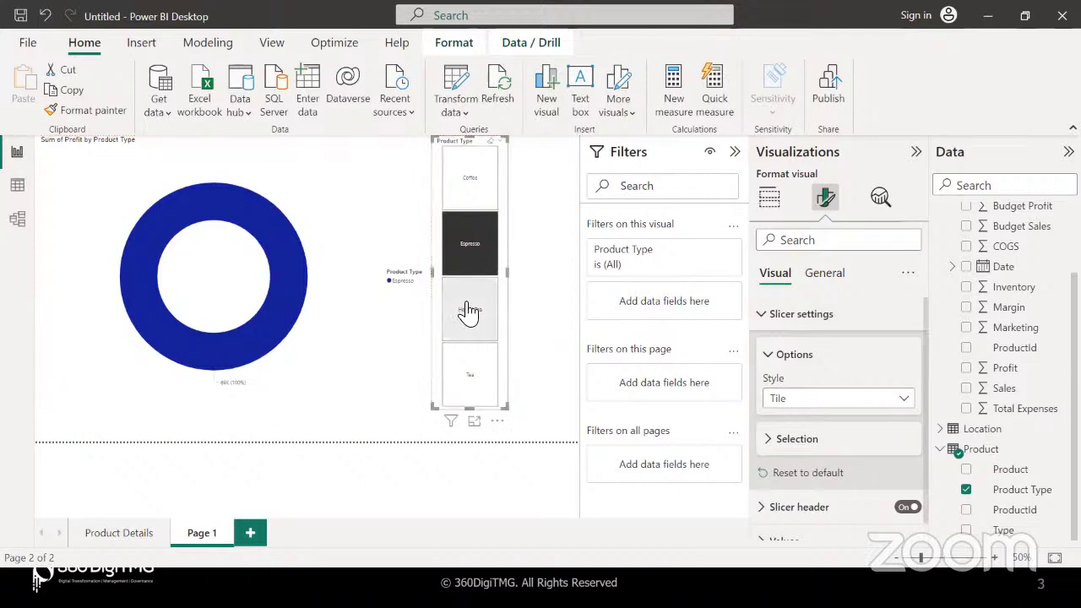
{"action": "left_click", "coordinate": [468, 312]}
{"action": "left_click", "coordinate": [468, 381]}
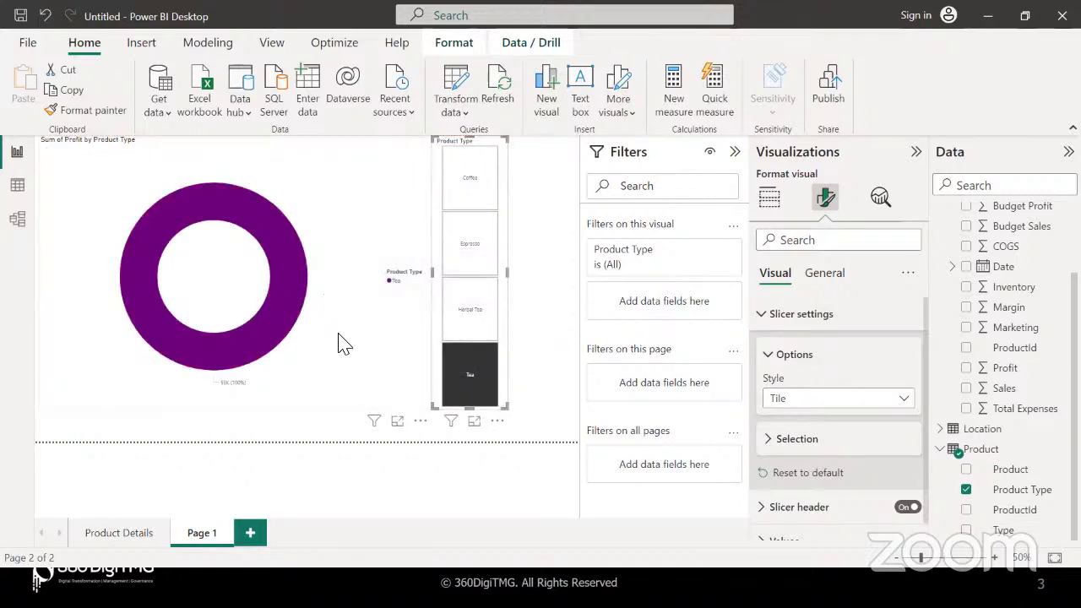
- Enable the slicer's "Select all" option, use its tile to select every product type, and deselect the slicer on the canvas
{"action": "left_click", "coordinate": [769, 440]}
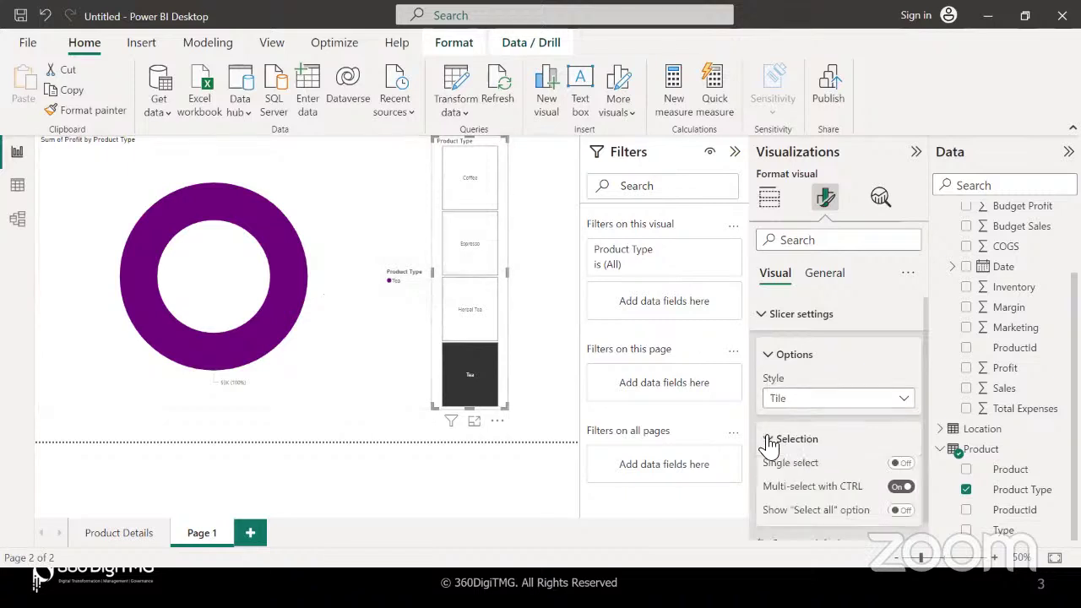
{"action": "left_click", "coordinate": [901, 511]}
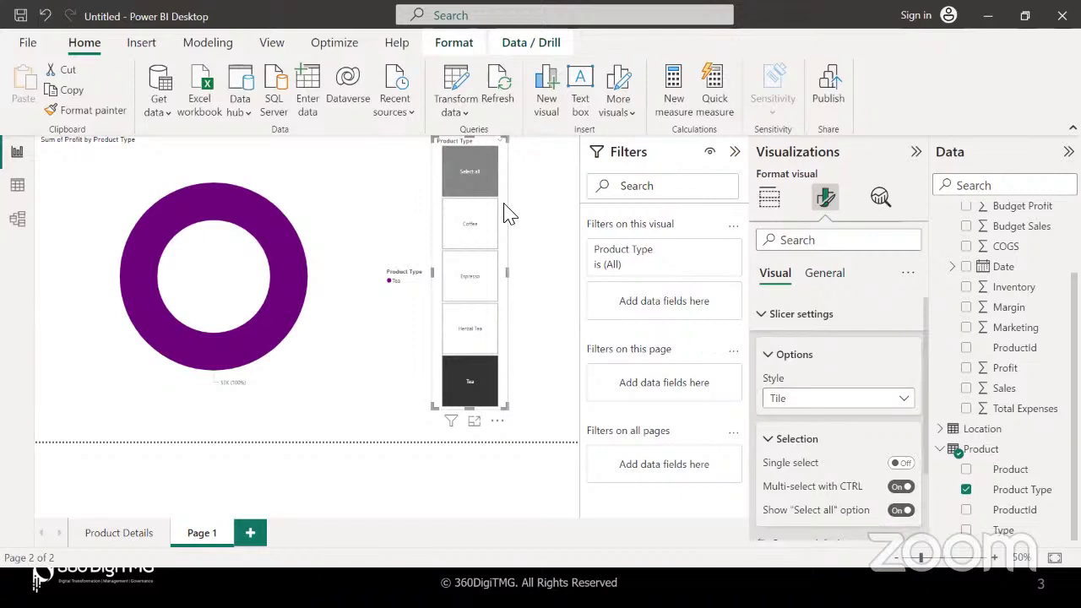
{"action": "left_click", "coordinate": [471, 182]}
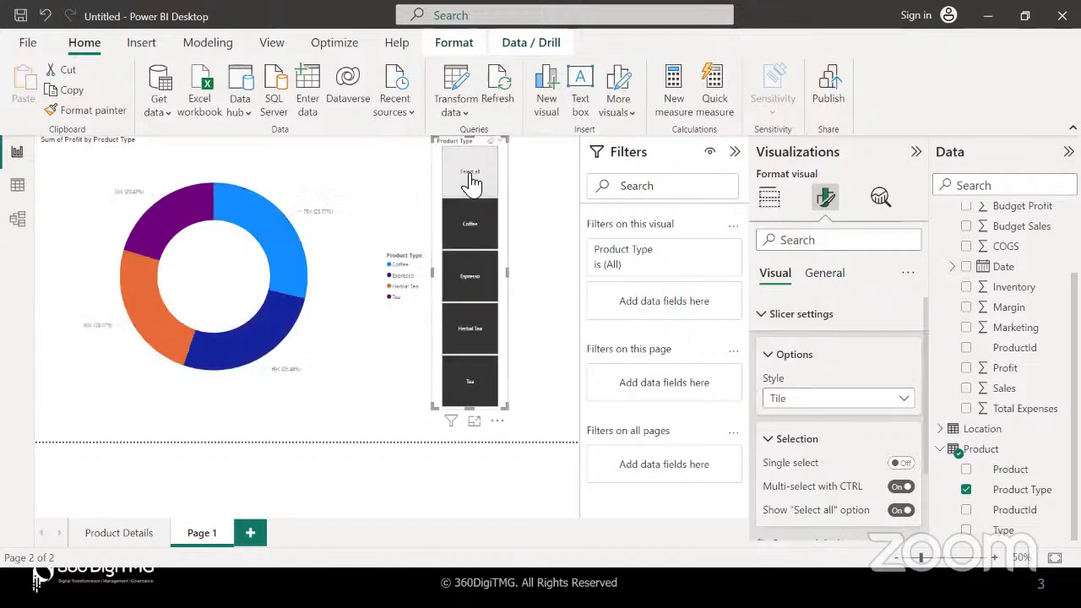
{"action": "left_click", "coordinate": [761, 315]}
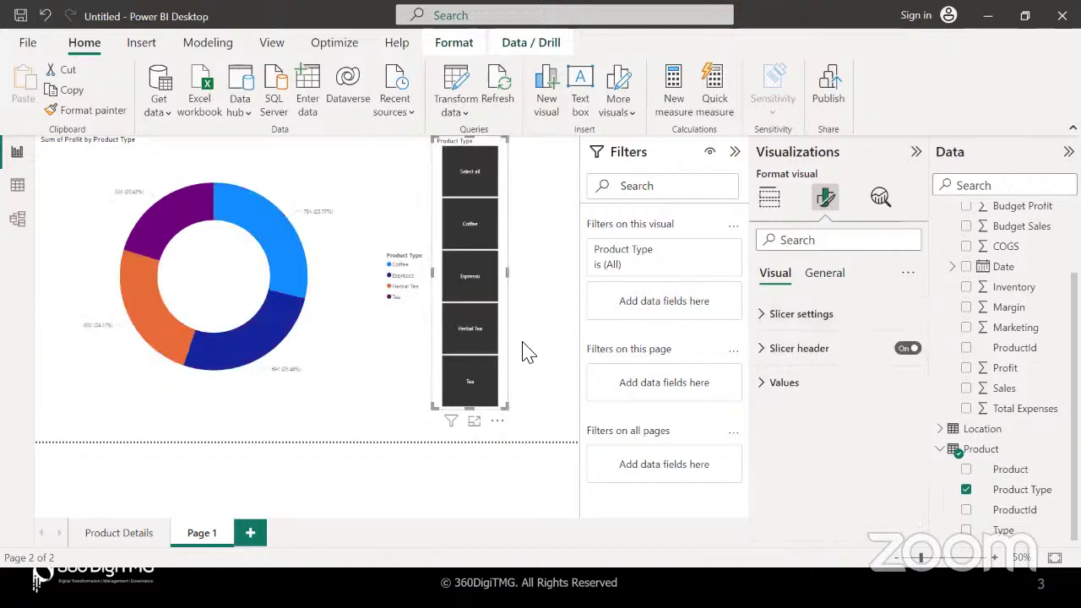
{"action": "left_click", "coordinate": [523, 351]}
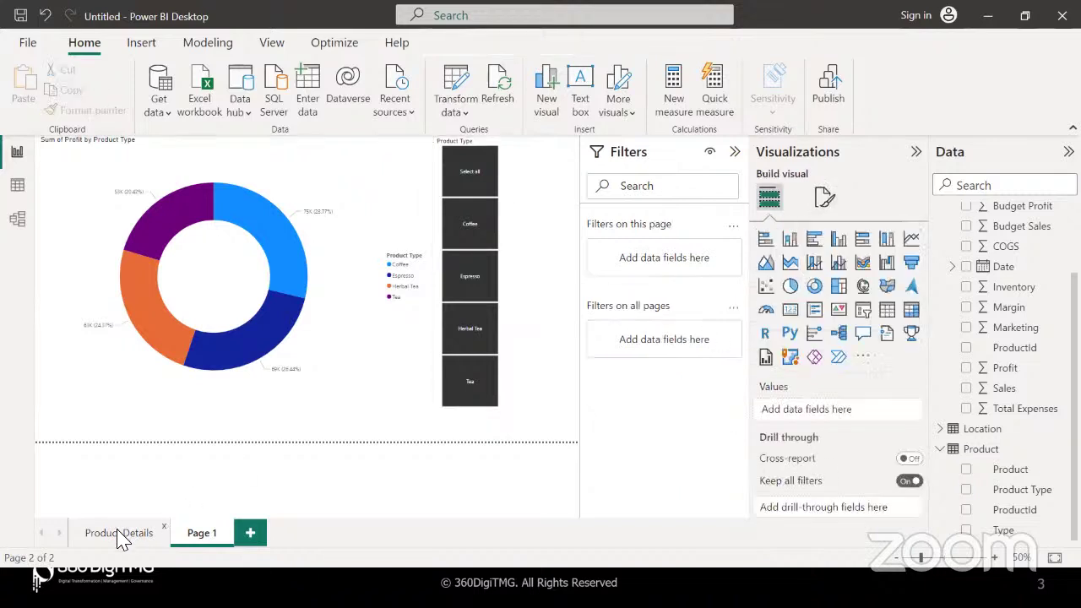
- Rename Page 1 as Product Type
{"action": "double_click", "coordinate": [196, 531]}
{"action": "type", "text": "P"}
{"action": "left_click", "coordinate": [298, 507]}
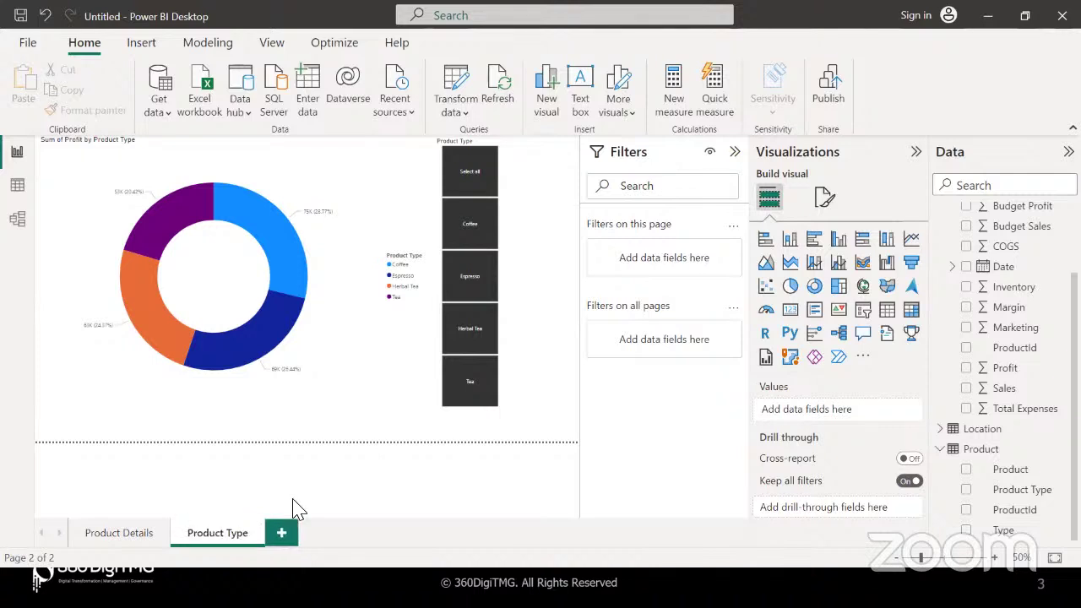
- Go through both report pages and, on Product Details, deselect Coffee to filter the bar chart to Tea only
{"action": "left_click", "coordinate": [124, 546]}
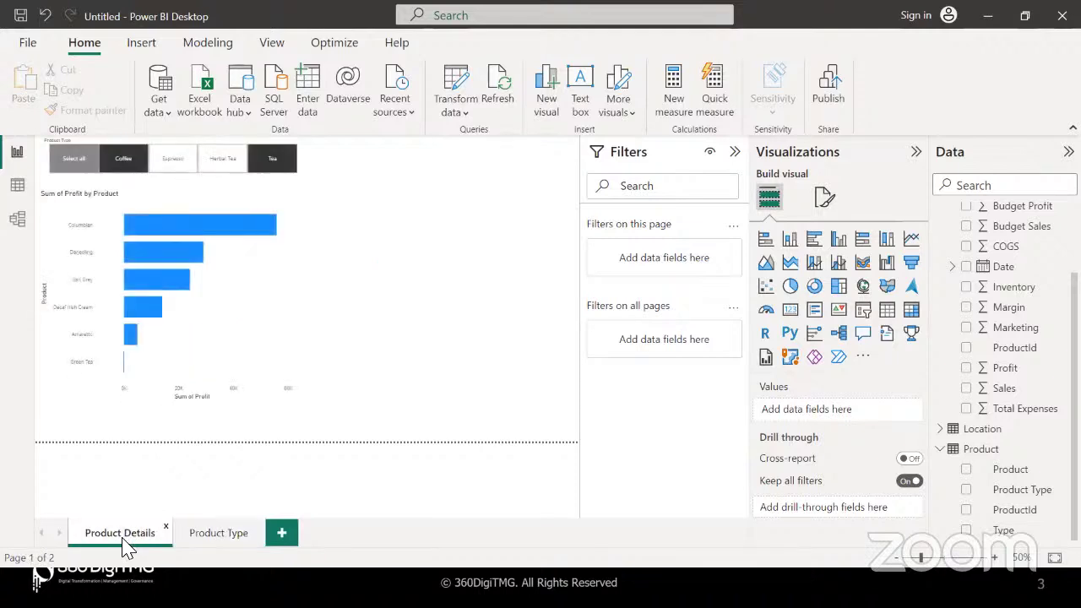
{"action": "left_click", "coordinate": [226, 537]}
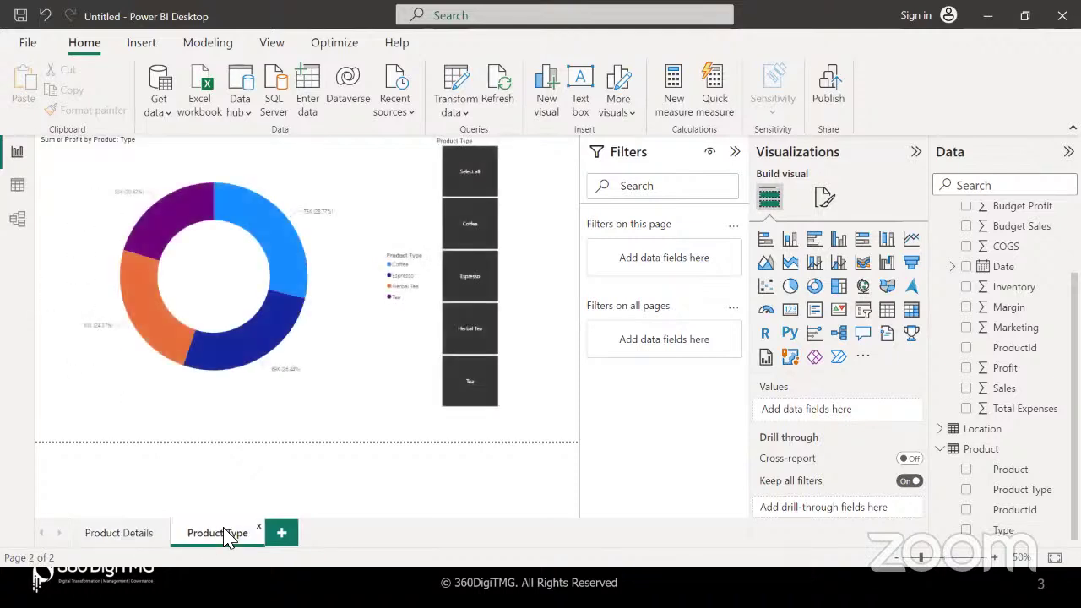
{"action": "left_click", "coordinate": [118, 534]}
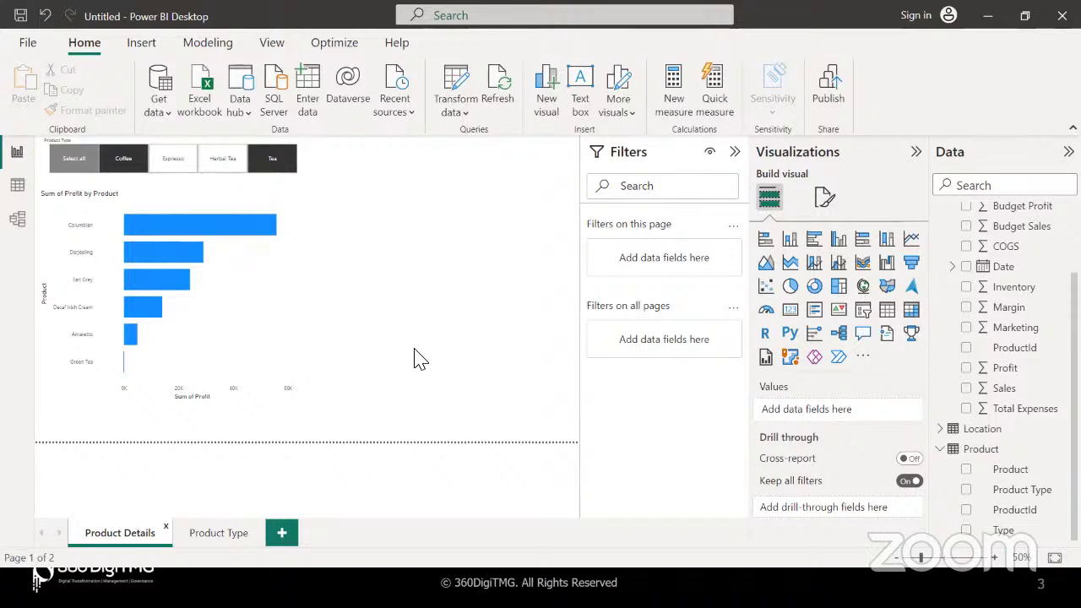
{"action": "left_click", "coordinate": [122, 160]}
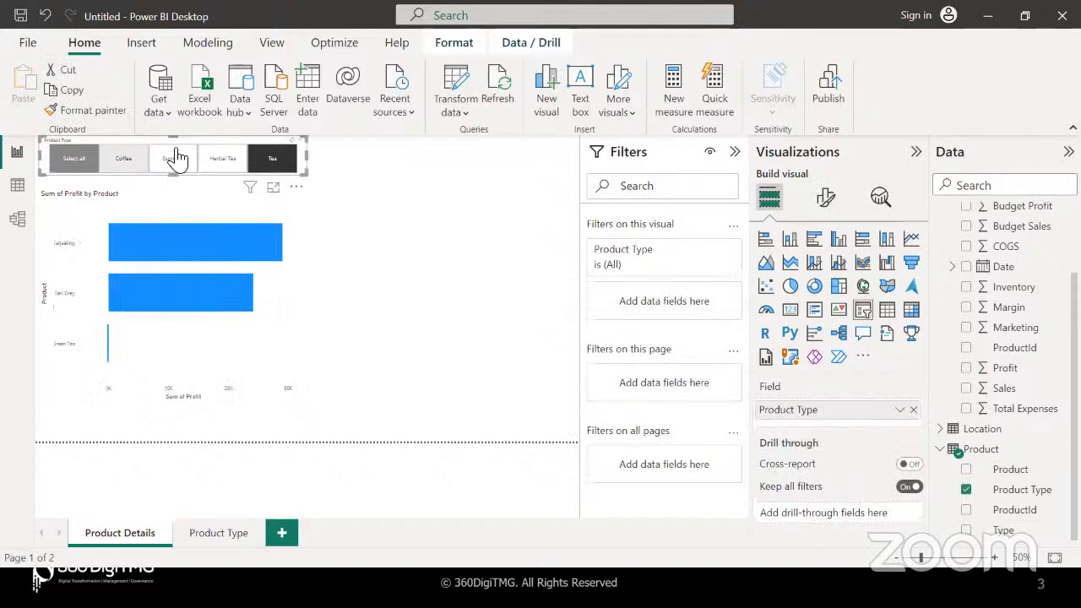
{"action": "left_click", "coordinate": [272, 160]}
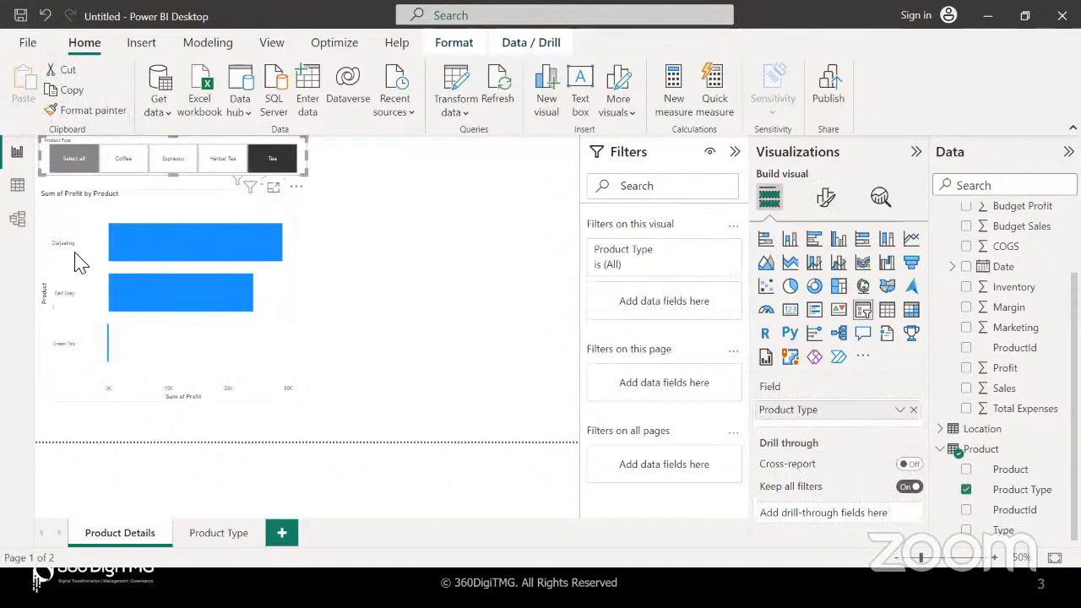
- Zoom the Product Details page to 100% and collapse the Filters pane to give the canvas more room
{"action": "scroll", "coordinate": [81, 263], "scroll_direction": "up", "scroll_amount": 5}
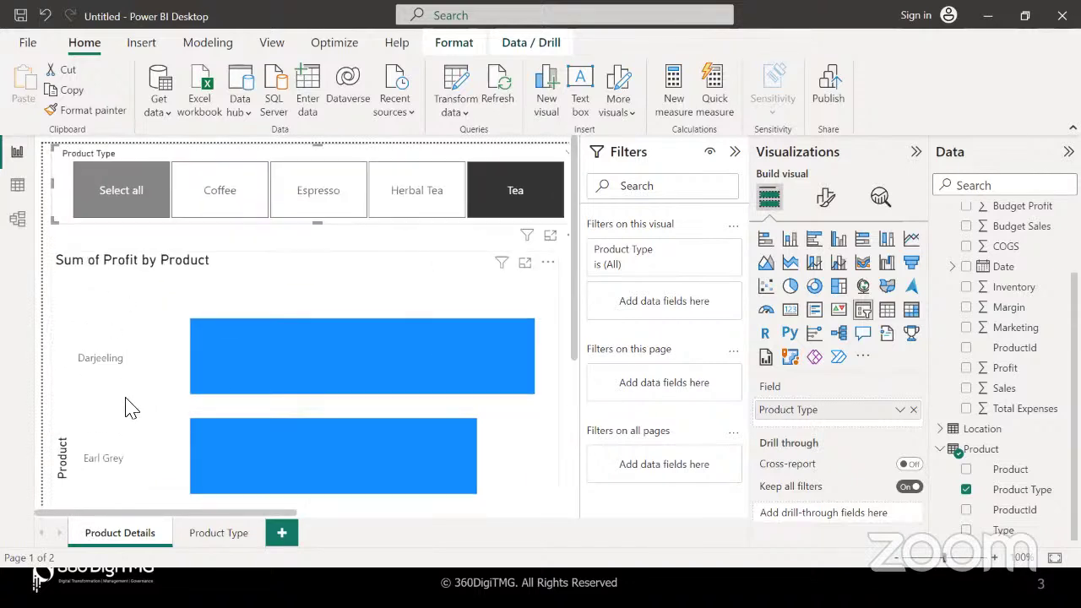
{"action": "scroll", "coordinate": [126, 422], "scroll_direction": "down", "scroll_amount": 3}
{"action": "scroll", "coordinate": [125, 422], "scroll_direction": "up", "scroll_amount": 3}
{"action": "scroll", "coordinate": [126, 422], "scroll_direction": "up", "scroll_amount": 1}
{"action": "left_click", "coordinate": [734, 151]}
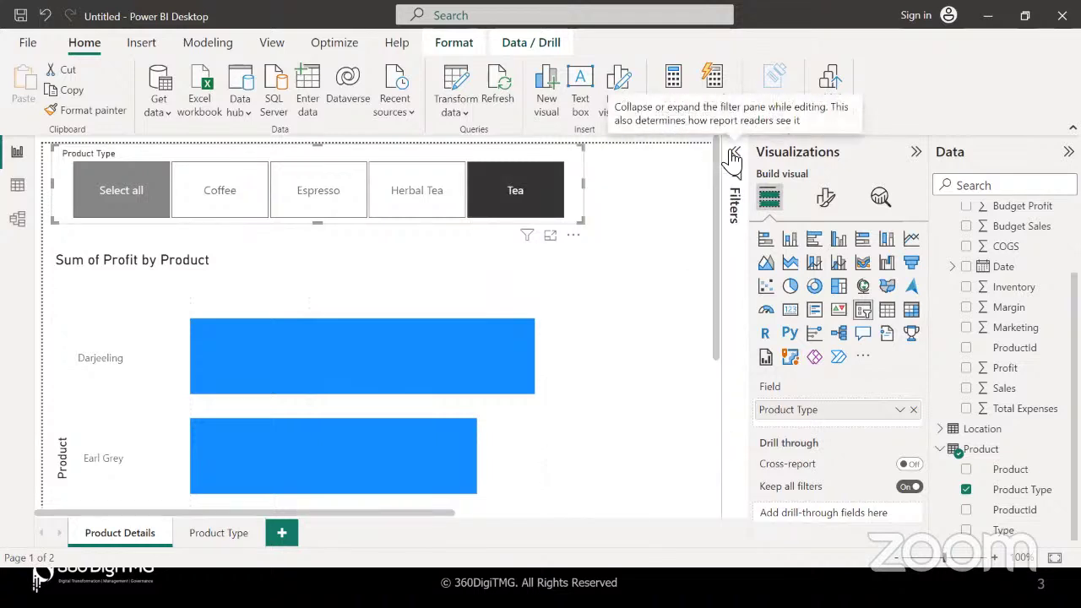
{"action": "left_click", "coordinate": [510, 211]}
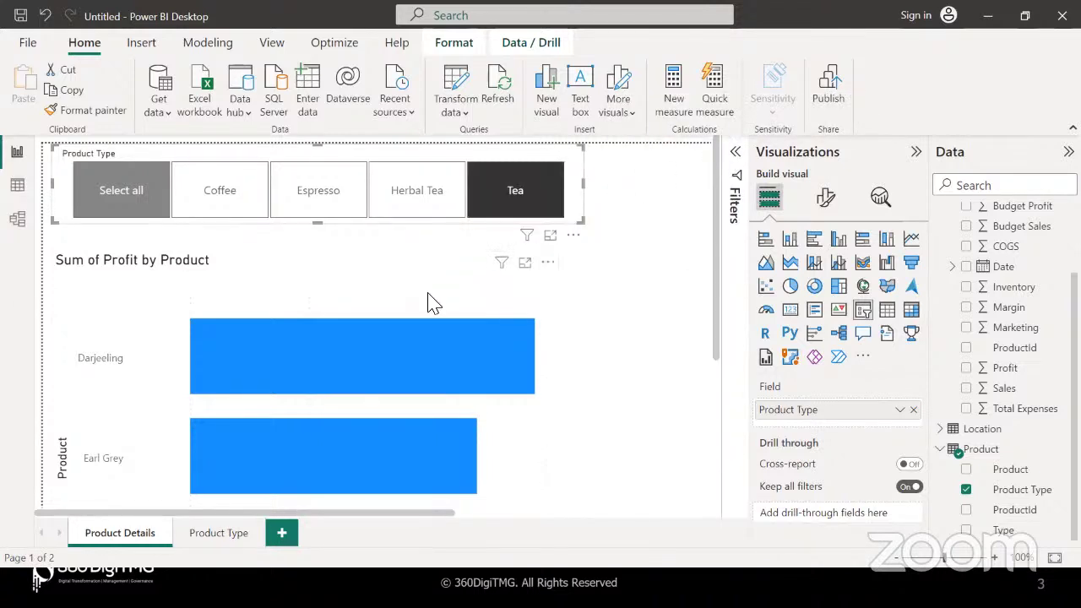
- On the Product Type page, clear the slicer's full selection and filter the donut chart to Coffee only
{"action": "left_click", "coordinate": [225, 540]}
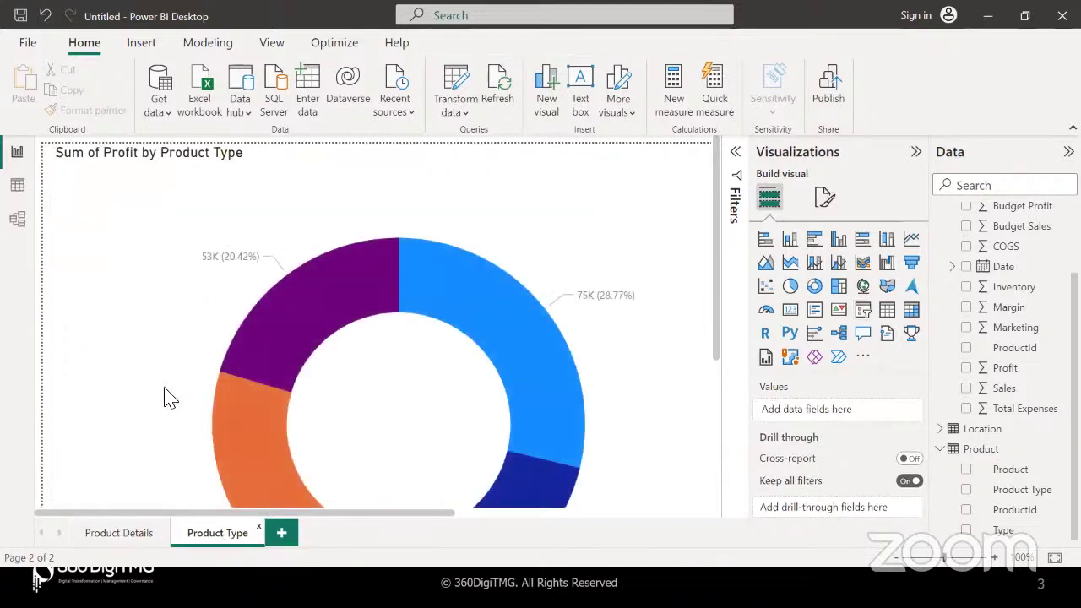
{"action": "scroll", "coordinate": [159, 386], "scroll_direction": "down", "scroll_amount": 10, "text": "ctrl"}
{"action": "scroll", "coordinate": [158, 386], "scroll_direction": "up", "scroll_amount": 3, "text": "ctrl"}
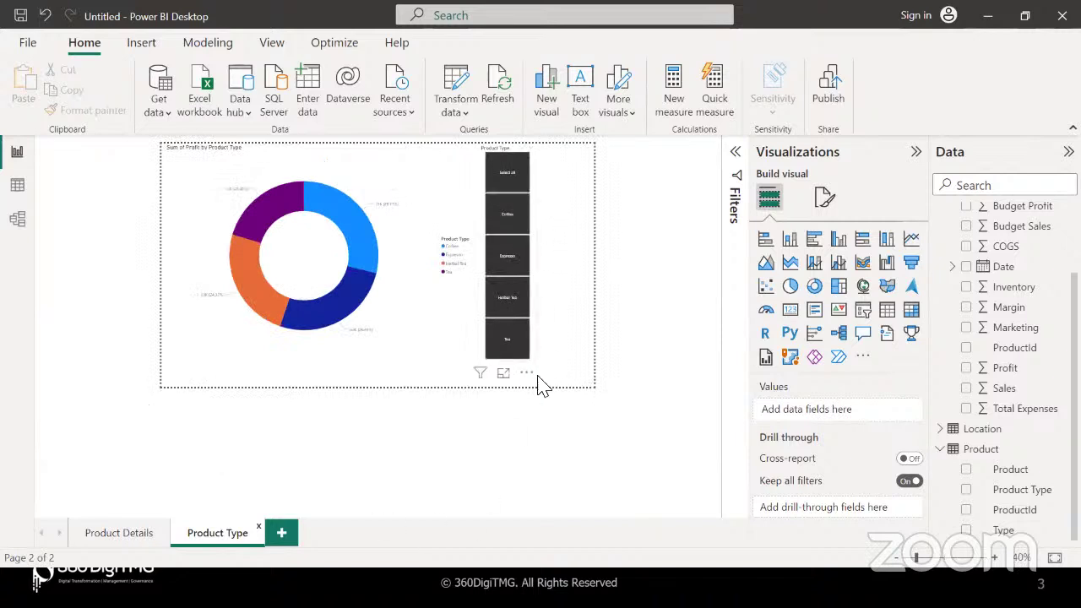
{"action": "left_click", "coordinate": [510, 180]}
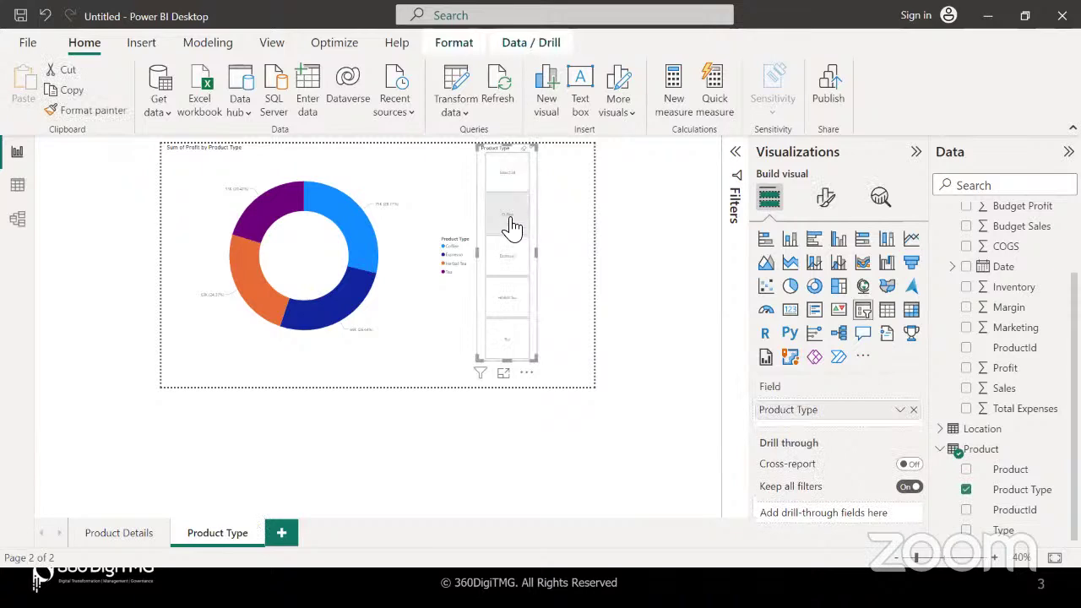
{"action": "left_click", "coordinate": [512, 223]}
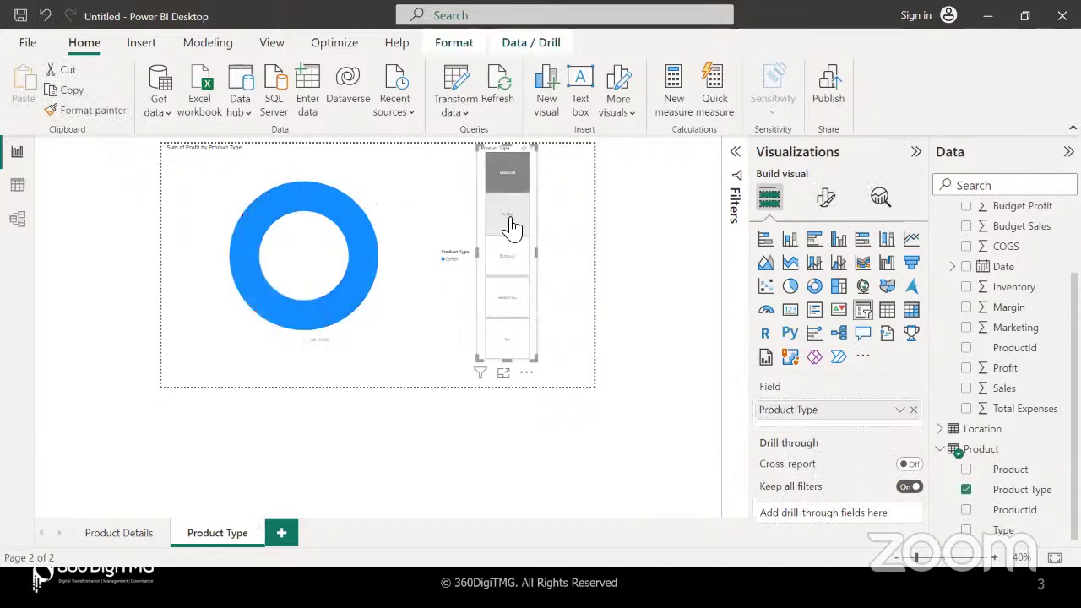
- Return to the Product Details page, select its Product Type slicer and open the Sync slicers pane
{"action": "left_click", "coordinate": [120, 533]}
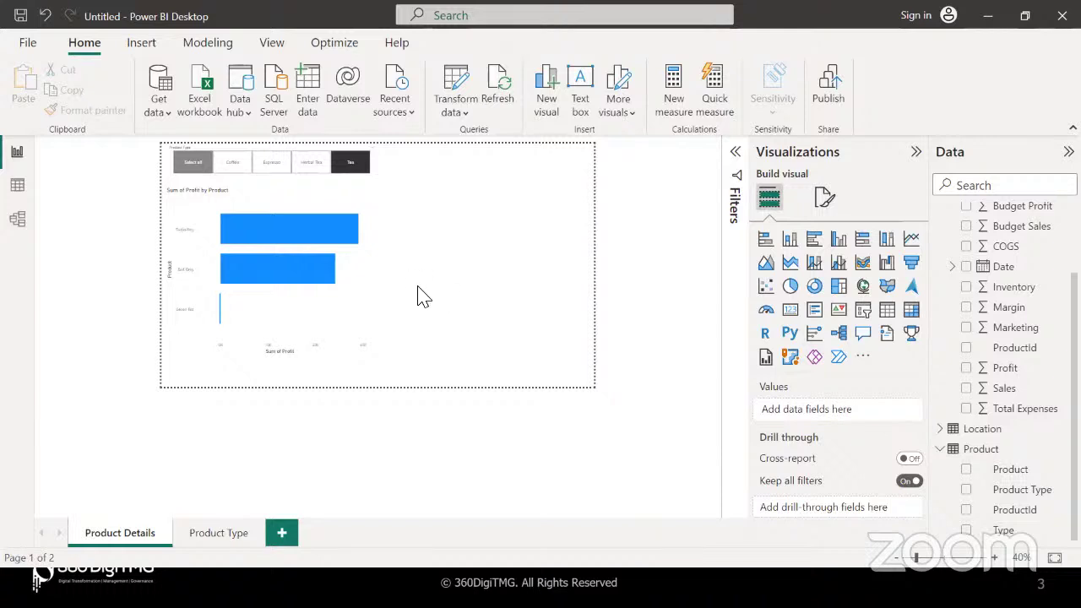
{"action": "left_click", "coordinate": [942, 559]}
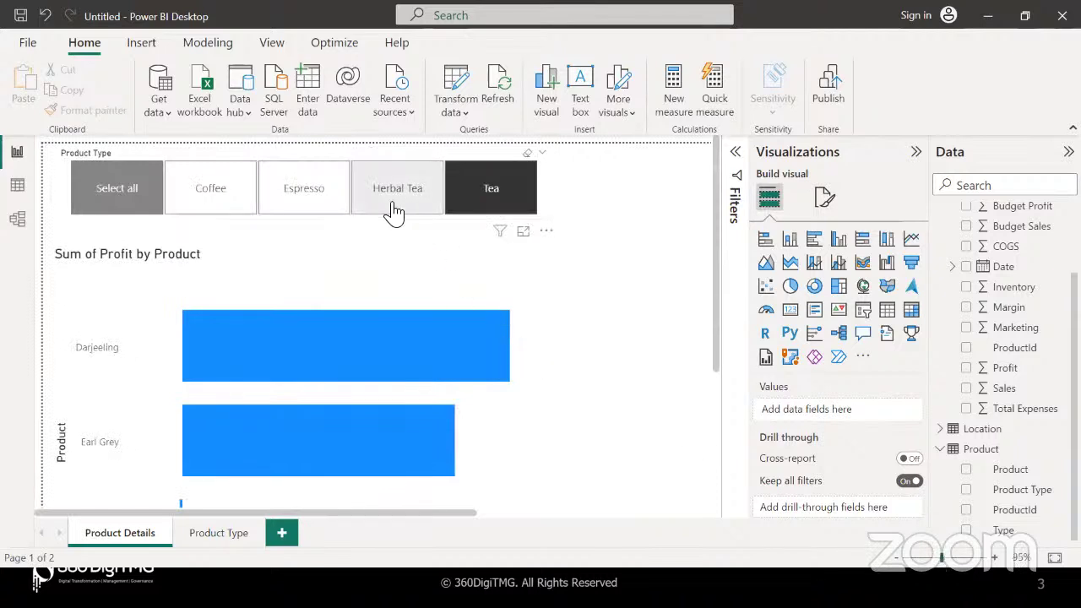
{"action": "left_click", "coordinate": [353, 159]}
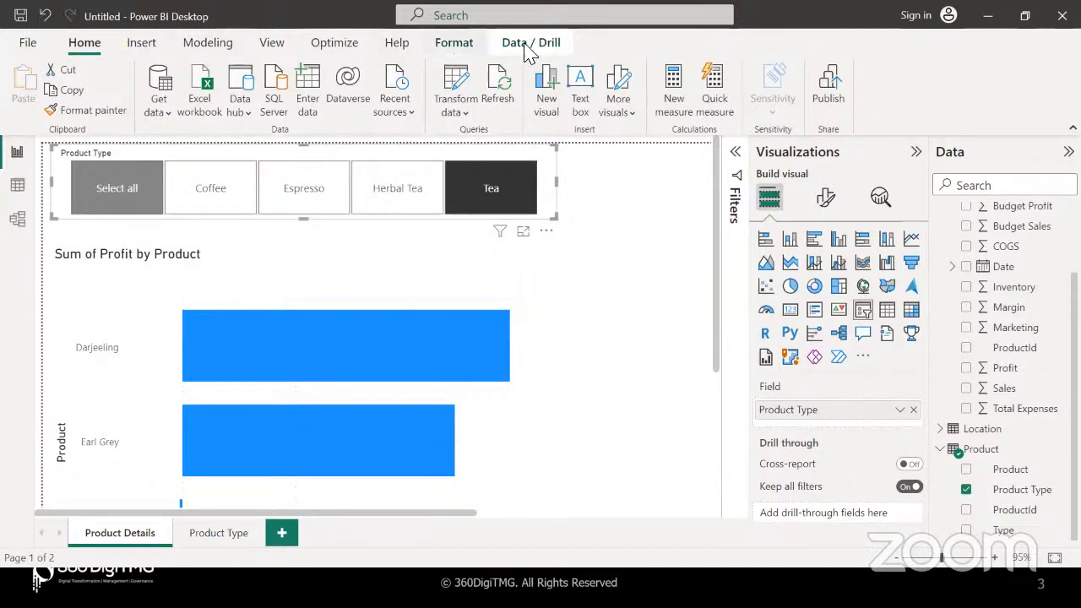
{"action": "left_click", "coordinate": [271, 44]}
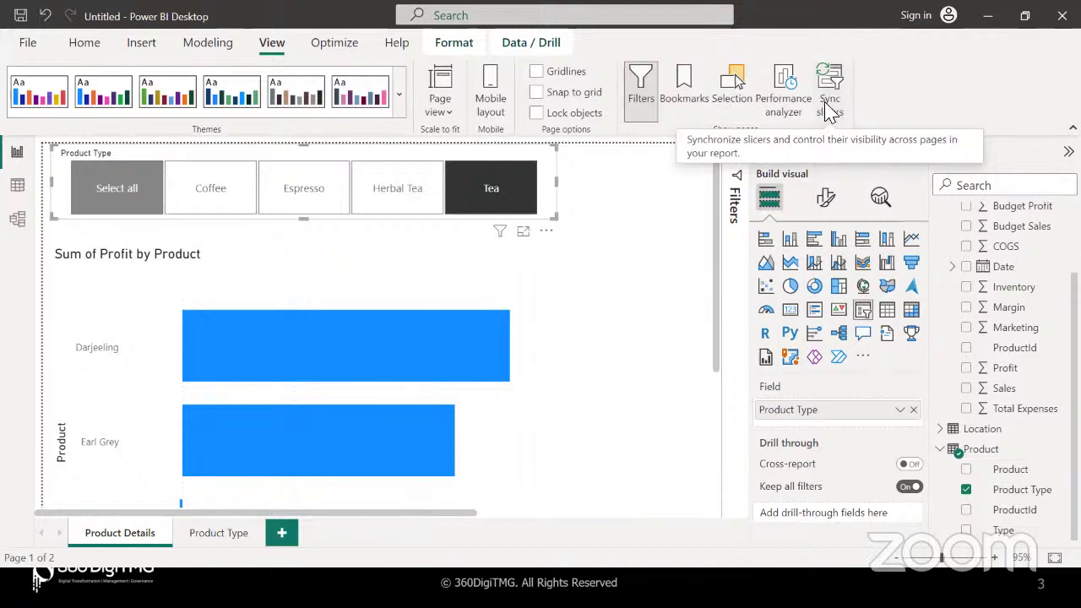
{"action": "left_click", "coordinate": [829, 109]}
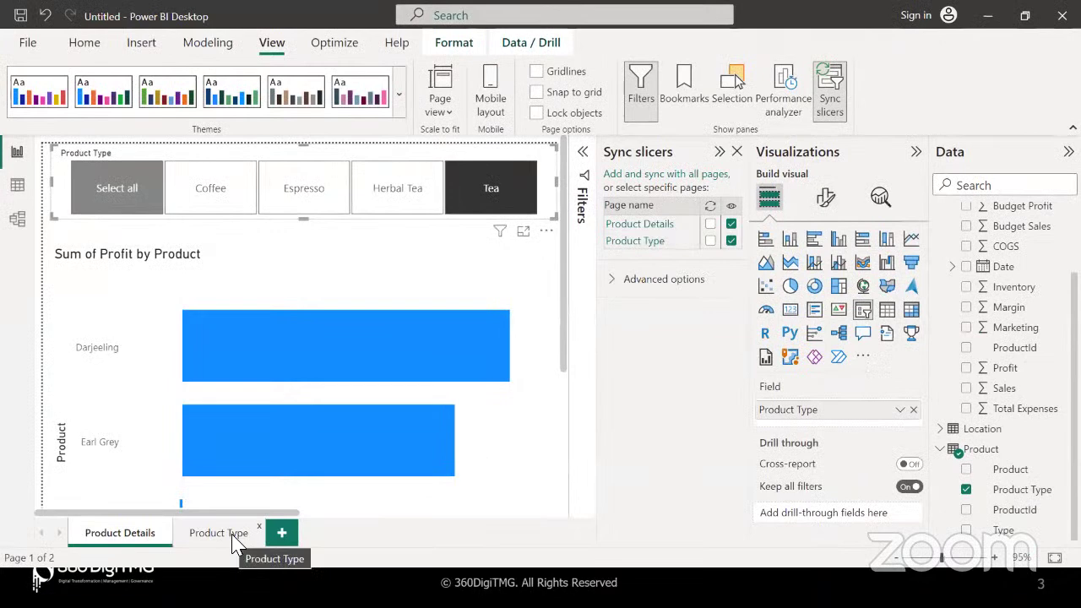
- Turn on syncing of the slicer for both the Product Details and Product Type pages
{"action": "left_click", "coordinate": [731, 240]}
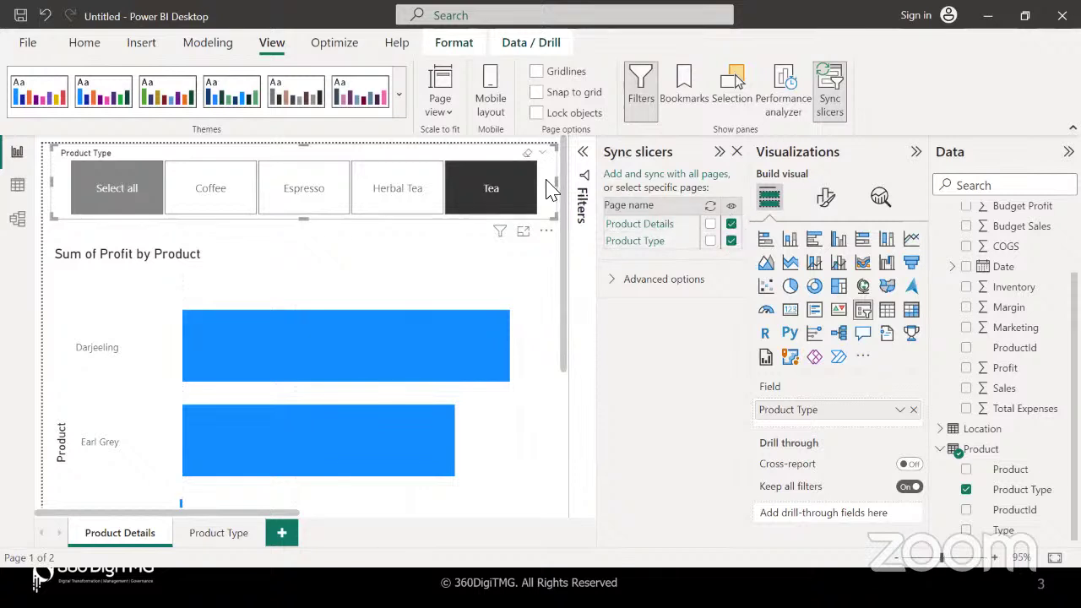
{"action": "left_click", "coordinate": [710, 242]}
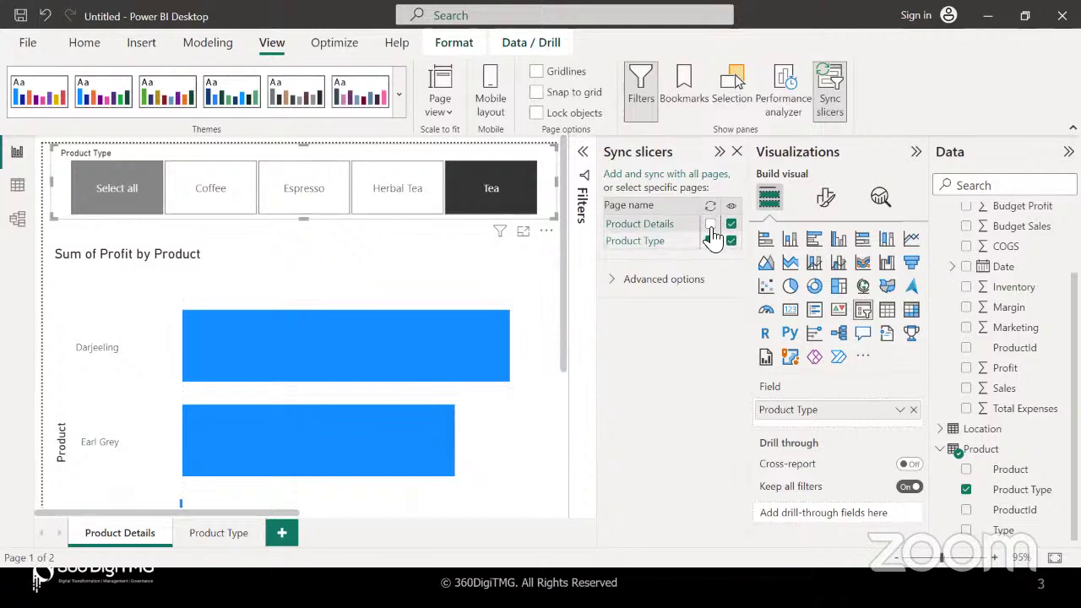
{"action": "left_click", "coordinate": [711, 241]}
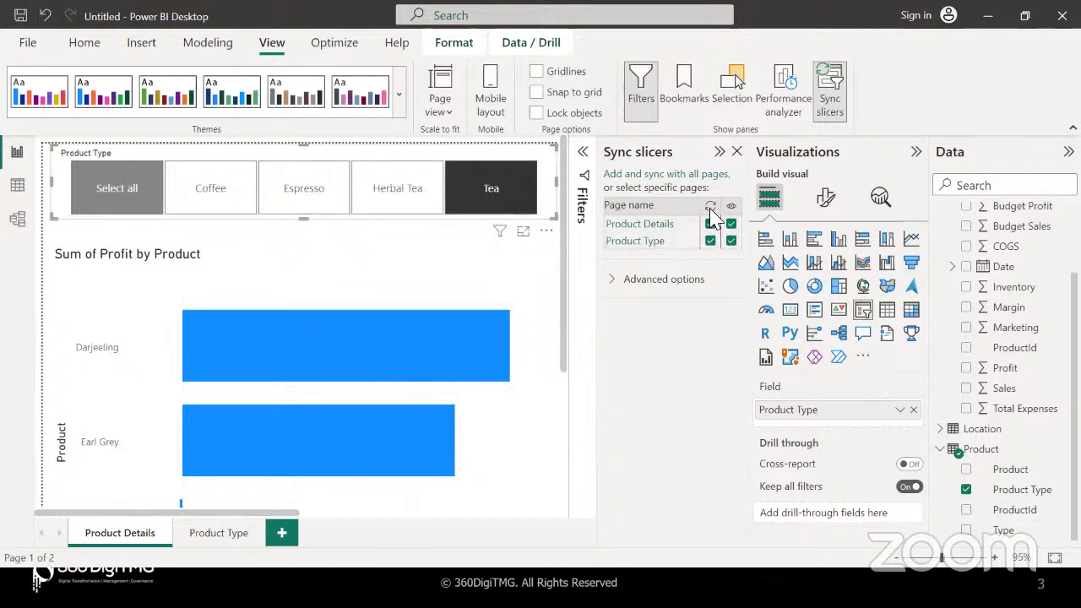
- Select all product types in the Product Details slicer and check the slicer on the Product Type page
{"action": "left_click", "coordinate": [136, 193]}
{"action": "left_click", "coordinate": [135, 193]}
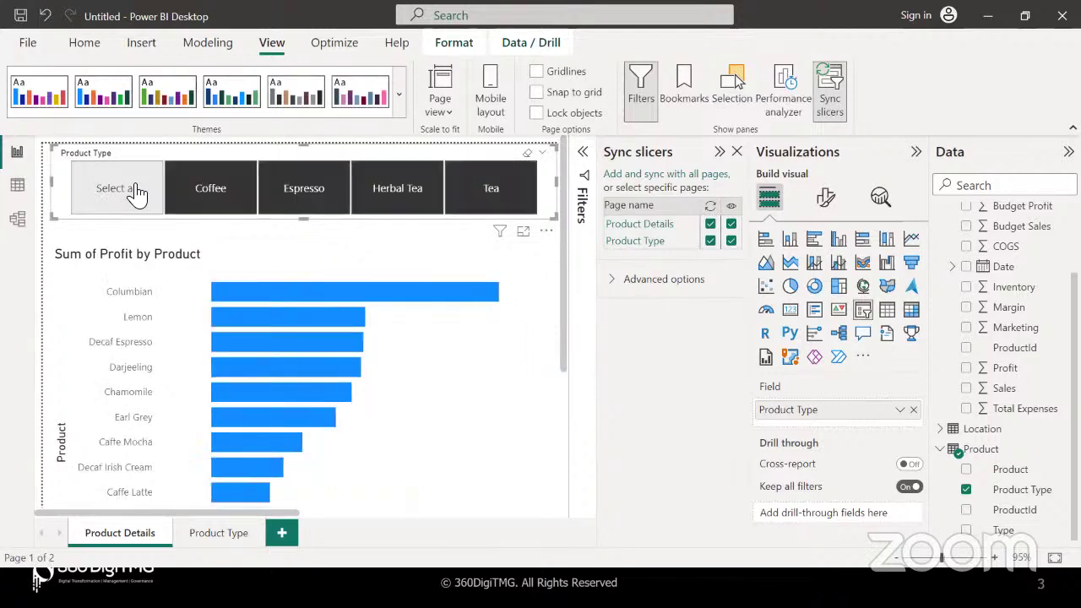
{"action": "left_click", "coordinate": [226, 536]}
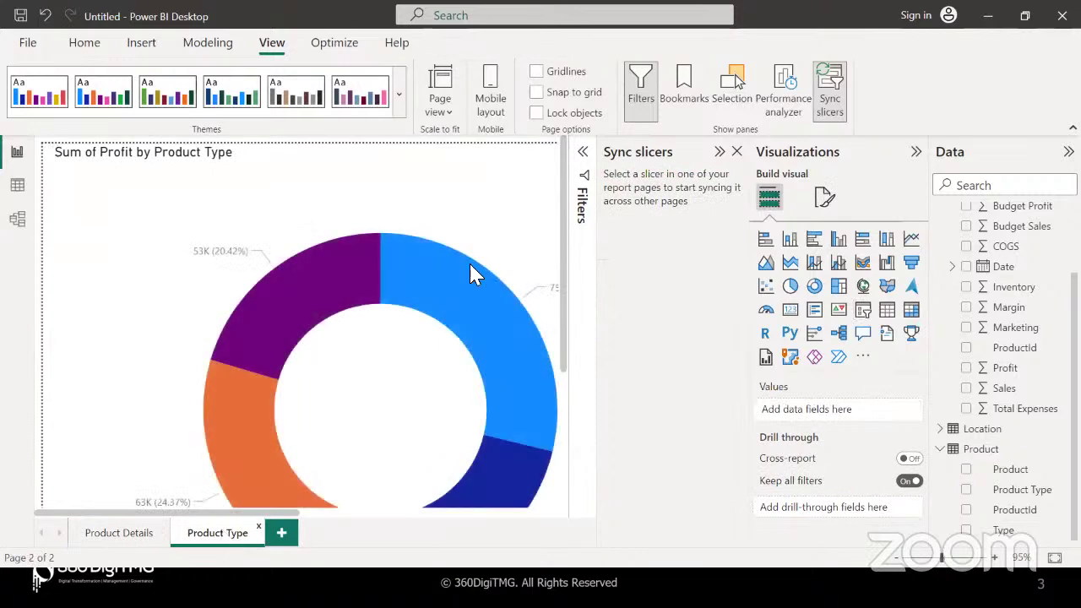
{"action": "scroll", "coordinate": [471, 273], "scroll_direction": "up", "scroll_amount": 2}
{"action": "scroll", "coordinate": [472, 273], "scroll_direction": "down", "scroll_amount": 5}
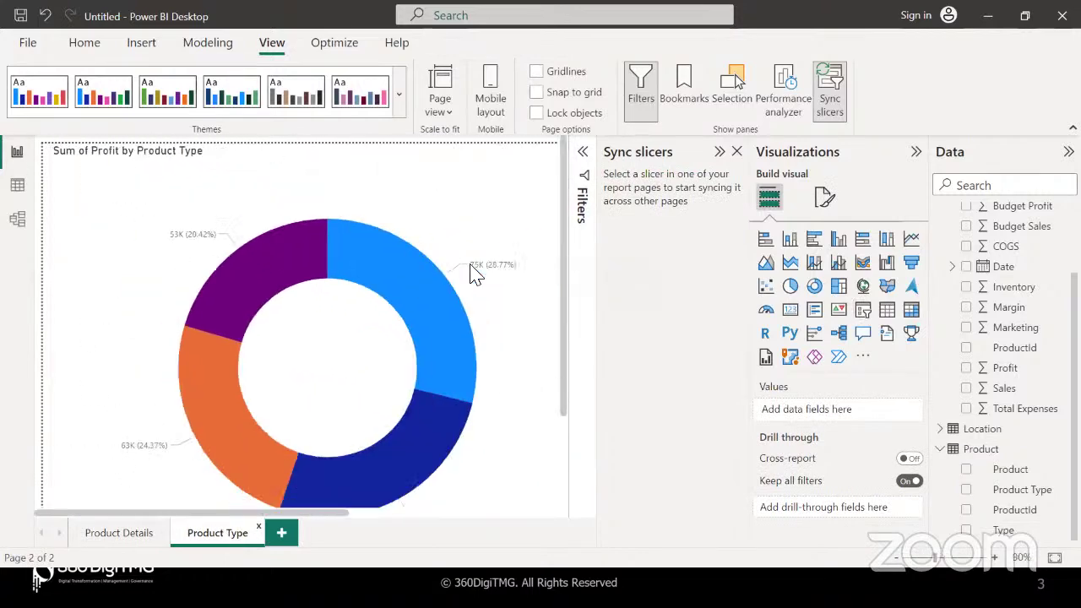
{"action": "scroll", "coordinate": [473, 273], "scroll_direction": "up", "scroll_amount": 4}
{"action": "scroll", "coordinate": [405, 516], "scroll_direction": "right", "scroll_amount": 5}
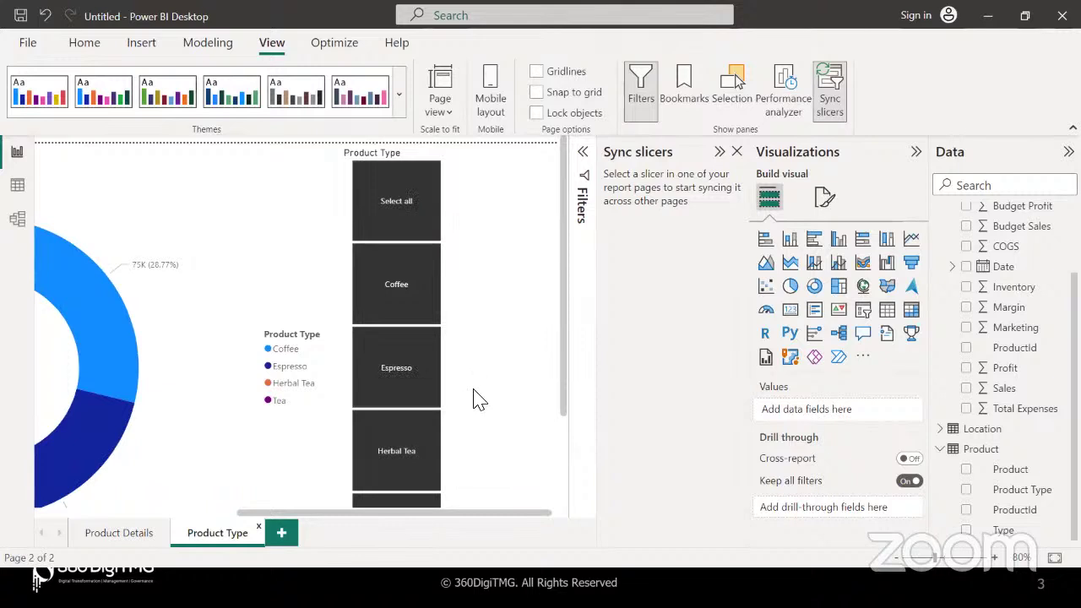
- On the Product Type page, deselect Coffee, Espresso and Herbal Tea in the slicer and compare the charts on both pages
{"action": "left_click", "coordinate": [422, 287]}
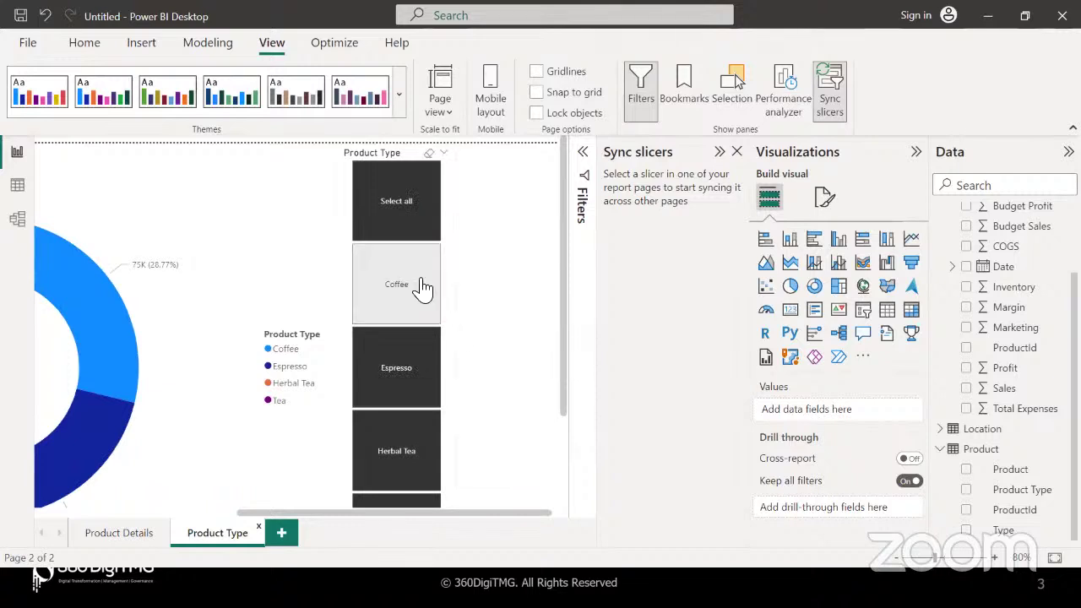
{"action": "left_click", "coordinate": [407, 284]}
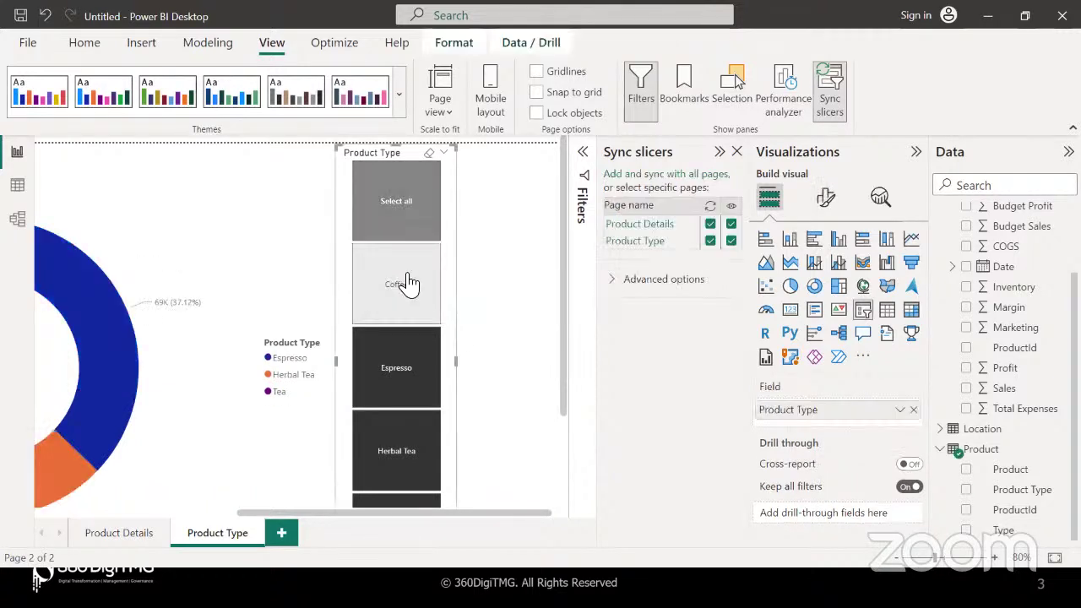
{"action": "left_click", "coordinate": [413, 380]}
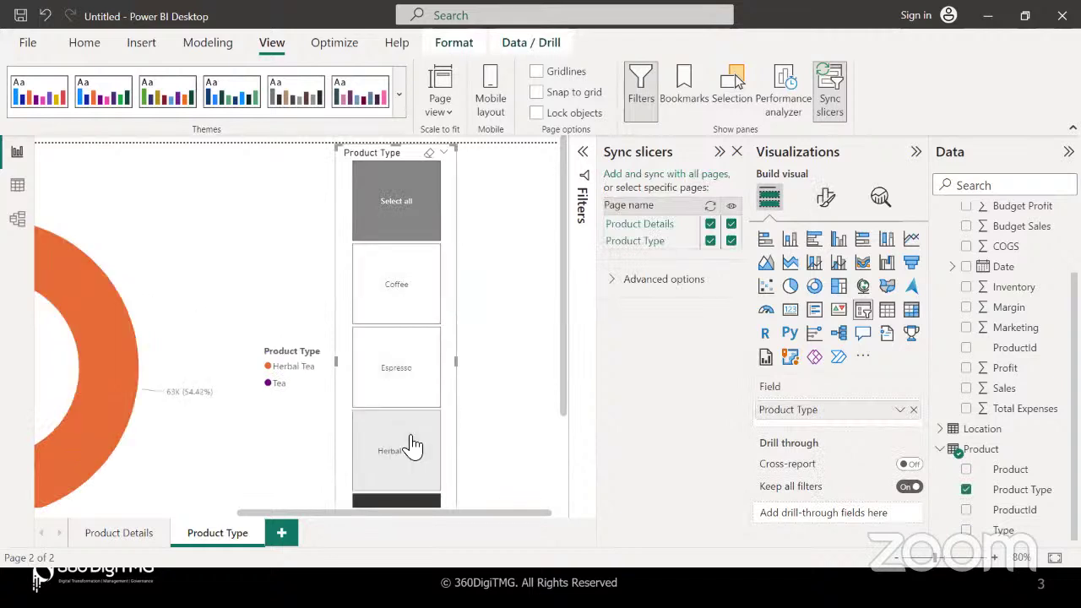
{"action": "left_click", "coordinate": [412, 446]}
{"action": "scroll", "coordinate": [512, 379], "scroll_direction": "down", "scroll_amount": 3}
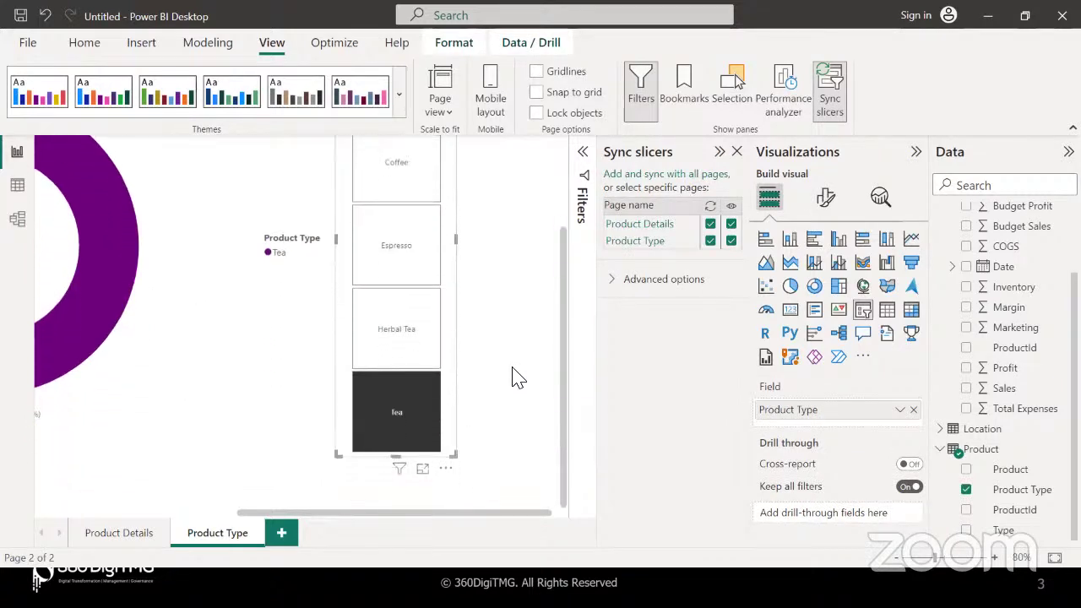
{"action": "scroll", "coordinate": [228, 405], "scroll_direction": "left", "scroll_amount": 5}
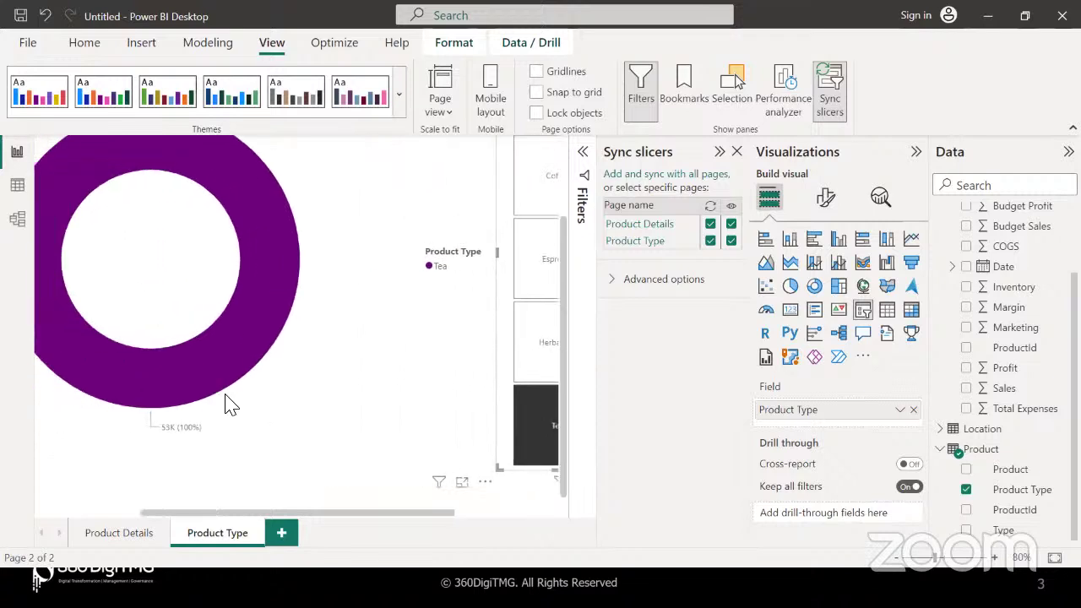
{"action": "scroll", "coordinate": [226, 399], "scroll_direction": "up", "scroll_amount": 1}
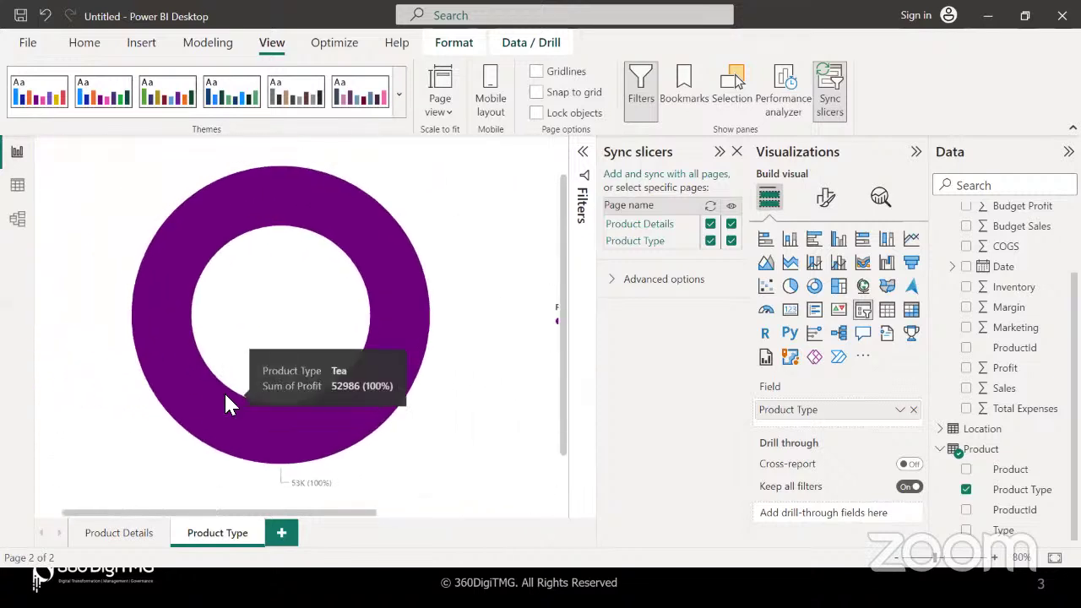
{"action": "left_click", "coordinate": [105, 532]}
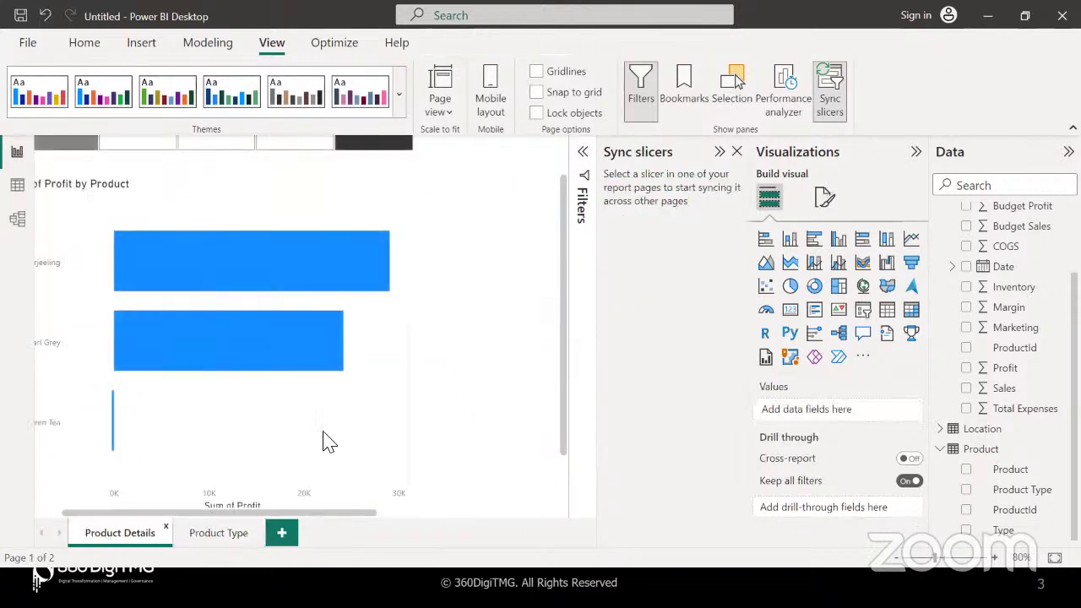
{"action": "scroll", "coordinate": [499, 306], "scroll_direction": "up", "scroll_amount": 1}
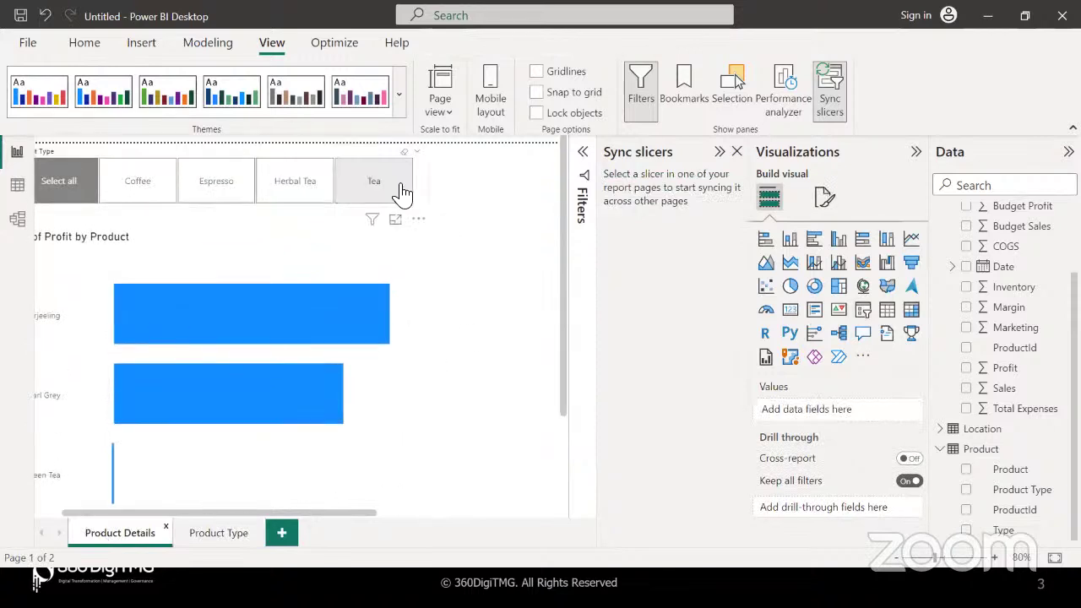
{"action": "scroll", "coordinate": [82, 344], "scroll_direction": "left", "scroll_amount": 1}
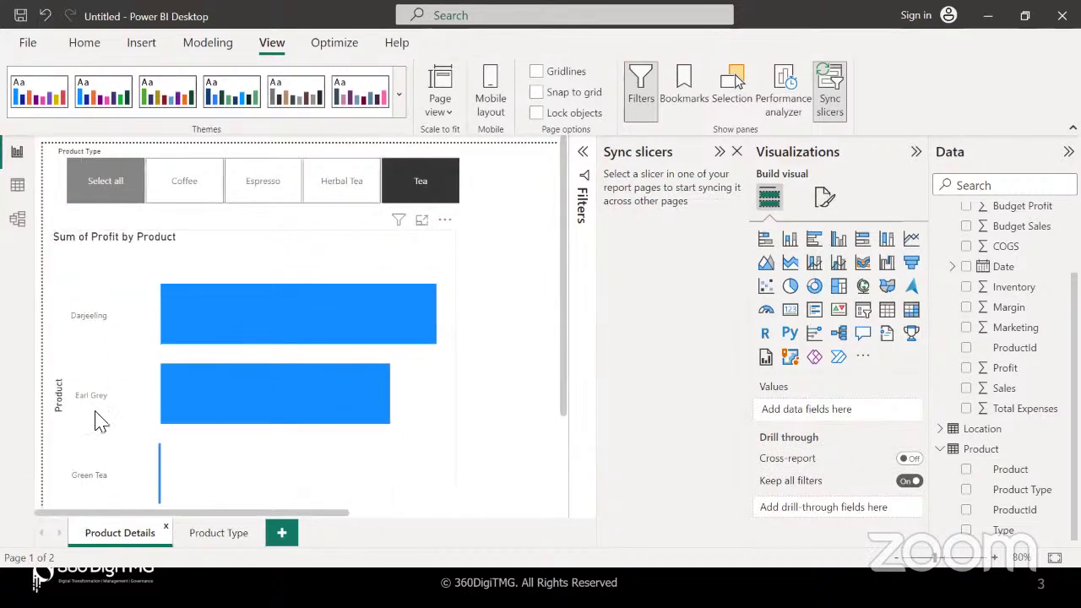
- On Product Details, add Coffee to the slicer selection and check the donut chart and slicer on Product Type
{"action": "left_click", "coordinate": [172, 193]}
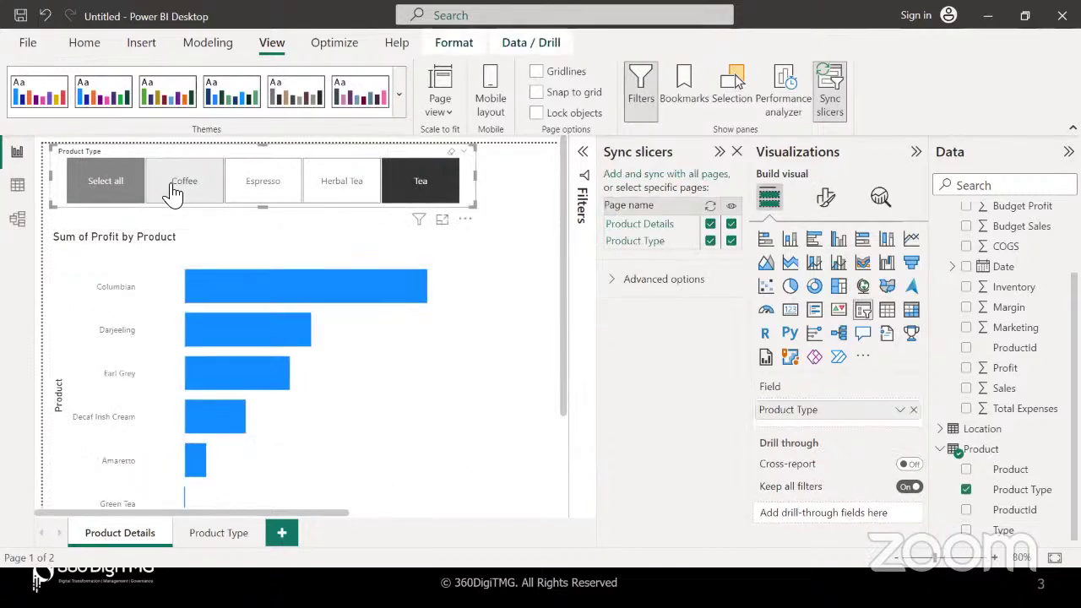
{"action": "left_click", "coordinate": [172, 192]}
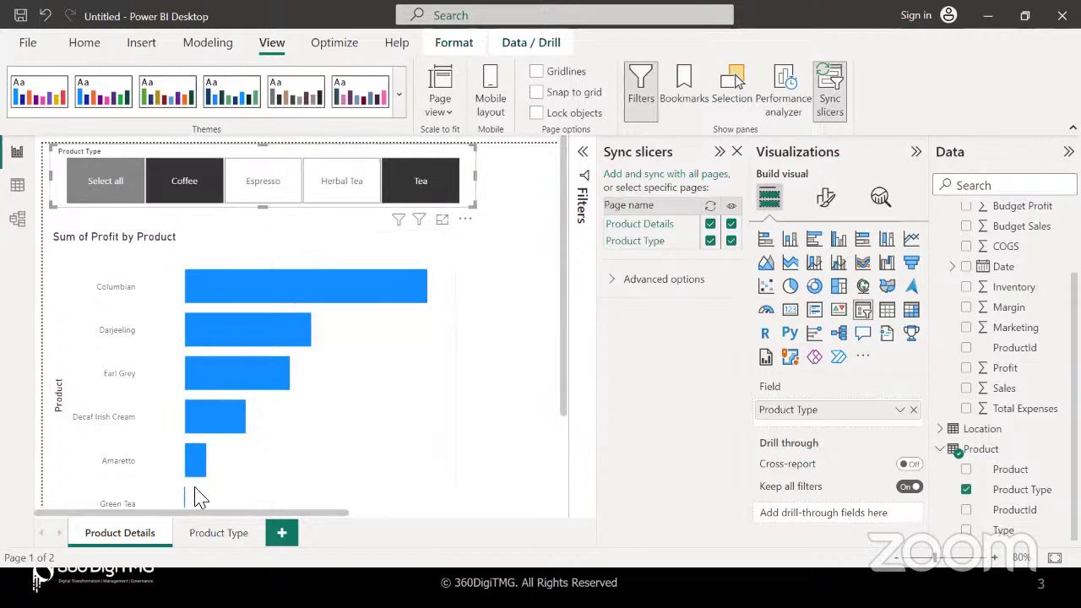
{"action": "left_click", "coordinate": [226, 538]}
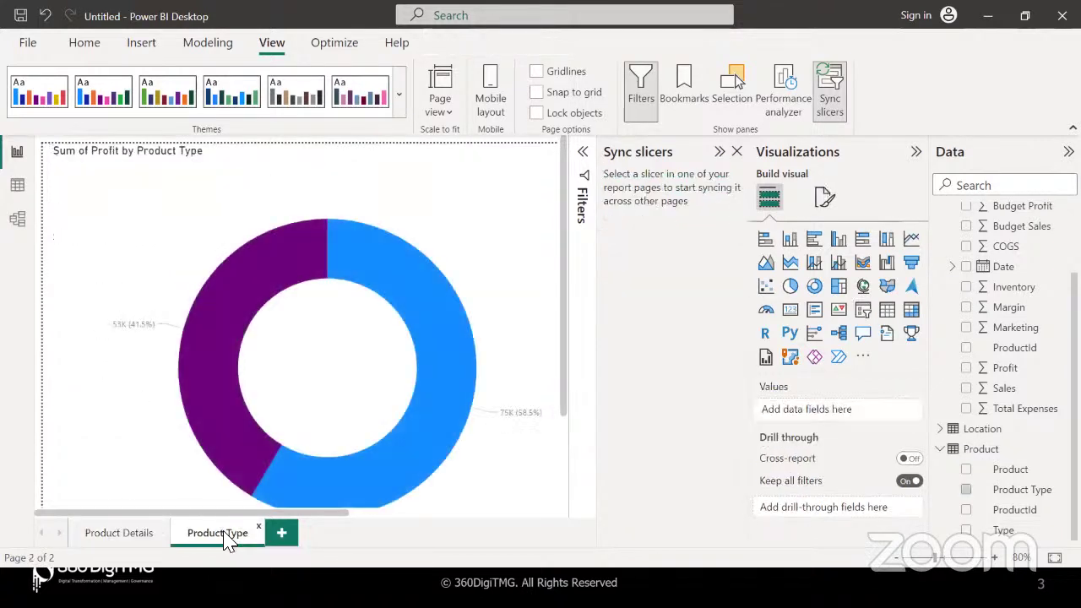
{"action": "scroll", "coordinate": [485, 470], "scroll_direction": "right", "scroll_amount": 5}
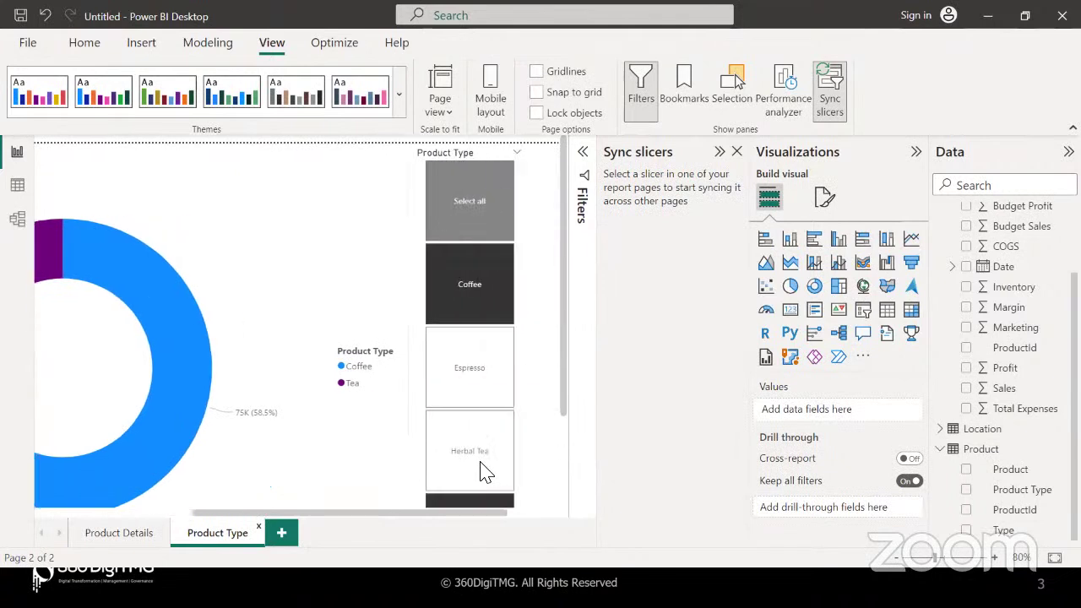
{"action": "scroll", "coordinate": [486, 471], "scroll_direction": "right", "scroll_amount": 2}
{"action": "scroll", "coordinate": [482, 471], "scroll_direction": "down", "scroll_amount": 2}
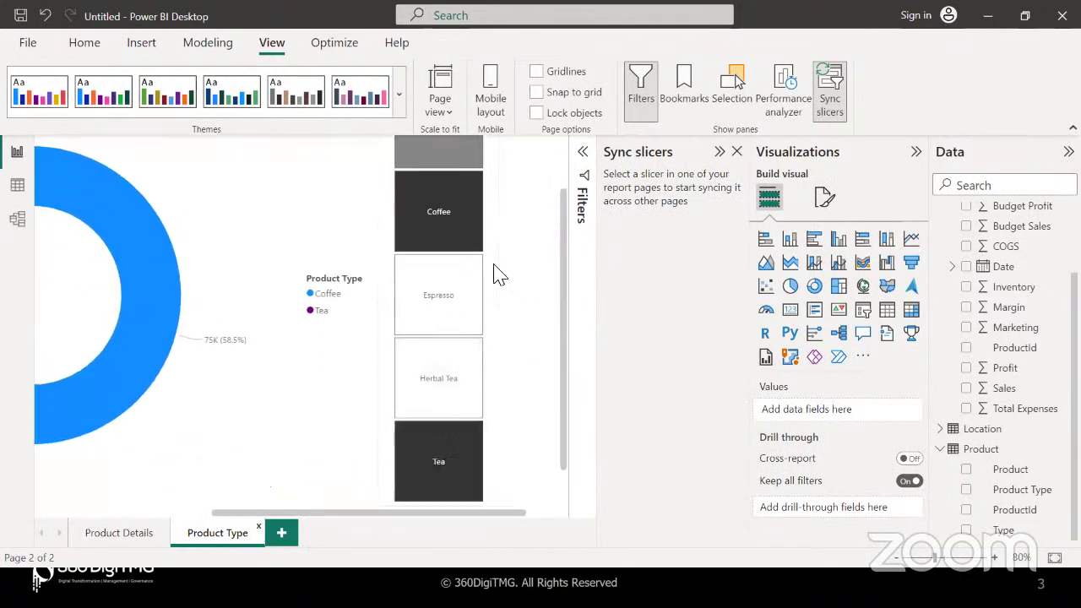
- On Product Details, deselect Tea to leave only Coffee, and check the synced slicer and donut chart on Product Type
{"action": "left_click", "coordinate": [118, 533]}
{"action": "scroll", "coordinate": [253, 336], "scroll_direction": "left", "scroll_amount": 2}
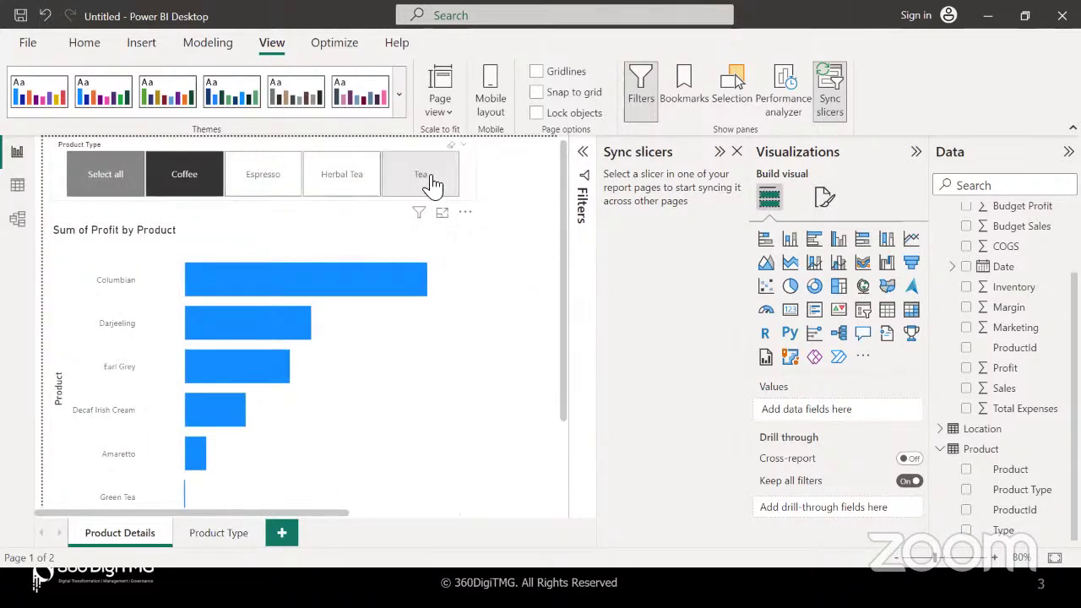
{"action": "left_click", "coordinate": [221, 203]}
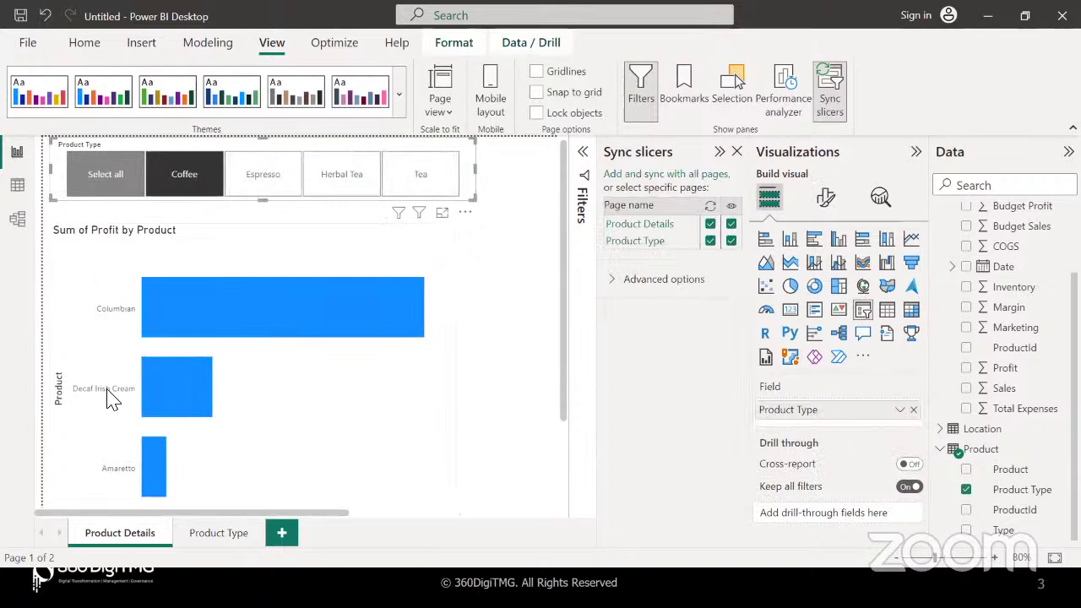
{"action": "left_click", "coordinate": [222, 533]}
{"action": "scroll", "coordinate": [475, 389], "scroll_direction": "right", "scroll_amount": 3}
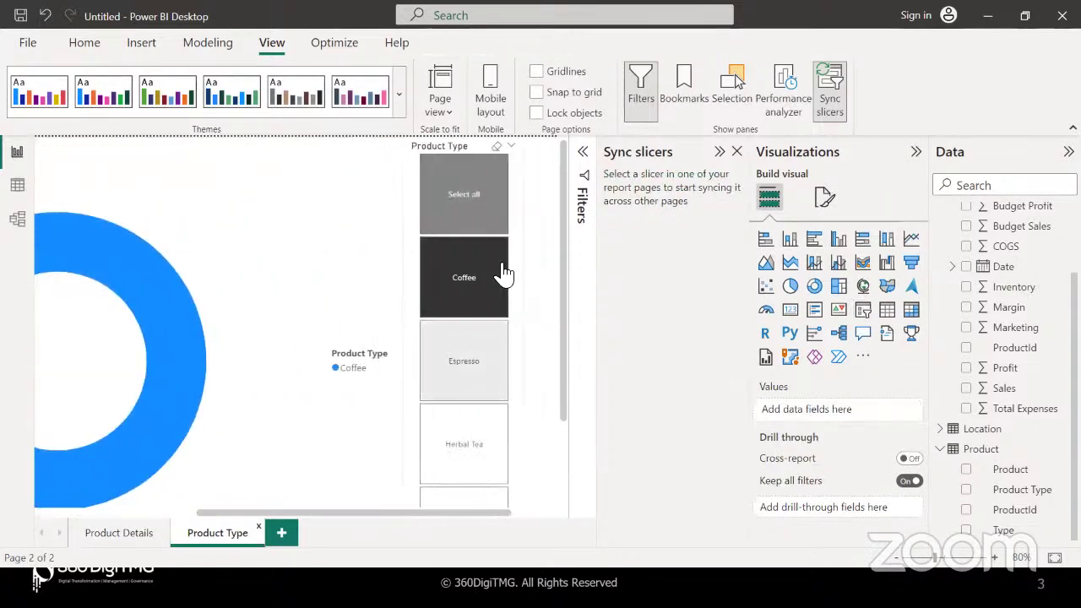
{"action": "scroll", "coordinate": [543, 349], "scroll_direction": "down", "scroll_amount": 3}
{"action": "scroll", "coordinate": [545, 349], "scroll_direction": "up", "scroll_amount": 3}
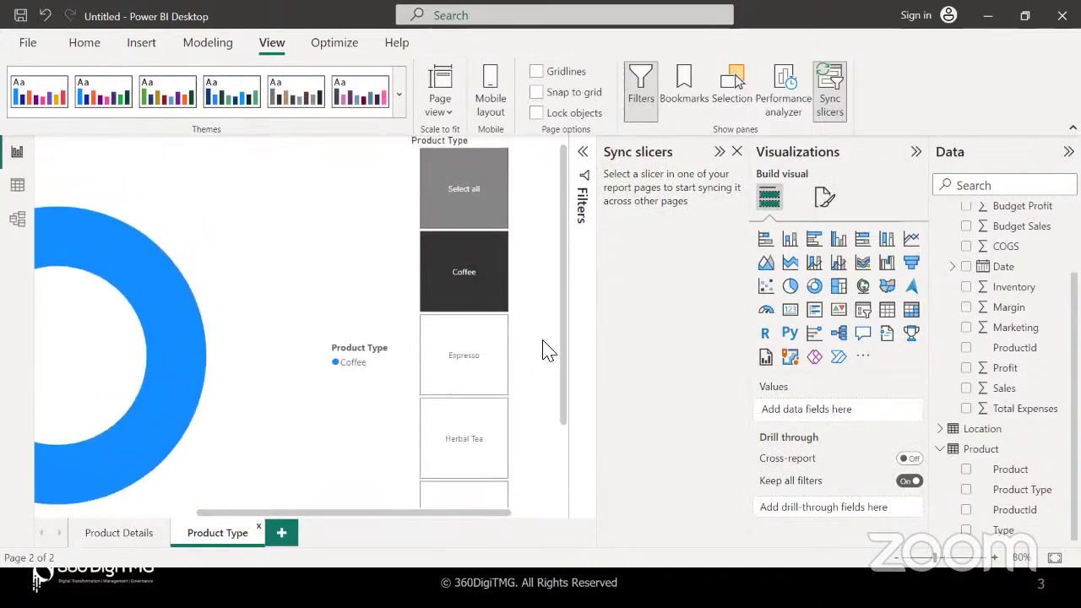
{"action": "scroll", "coordinate": [301, 426], "scroll_direction": "left", "scroll_amount": 4}
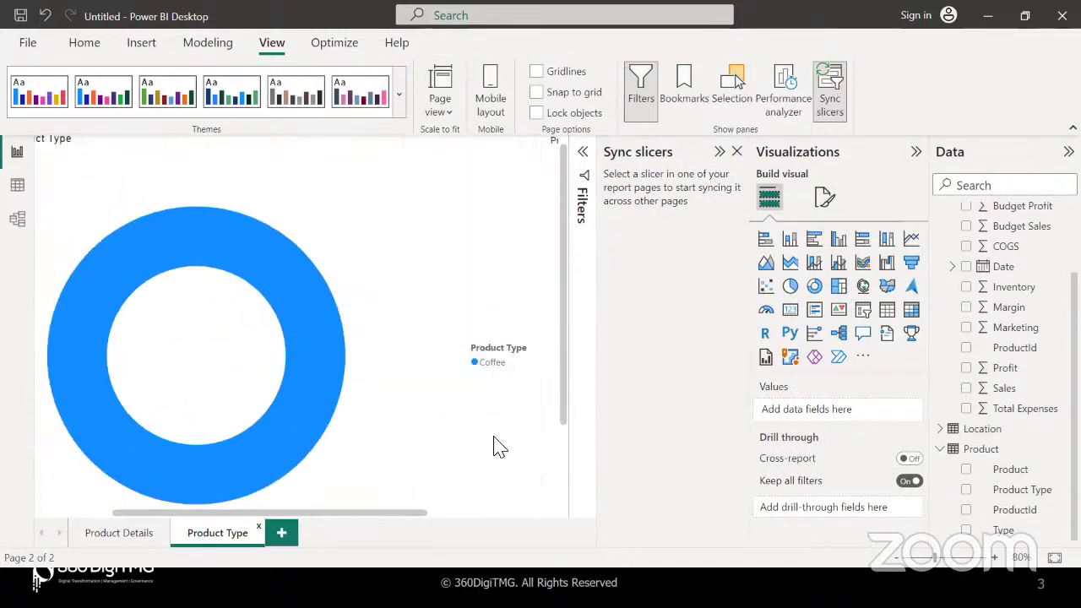
- Add the Product field to the Details of the donut chart on the Product Type page
{"action": "left_click", "coordinate": [355, 426]}
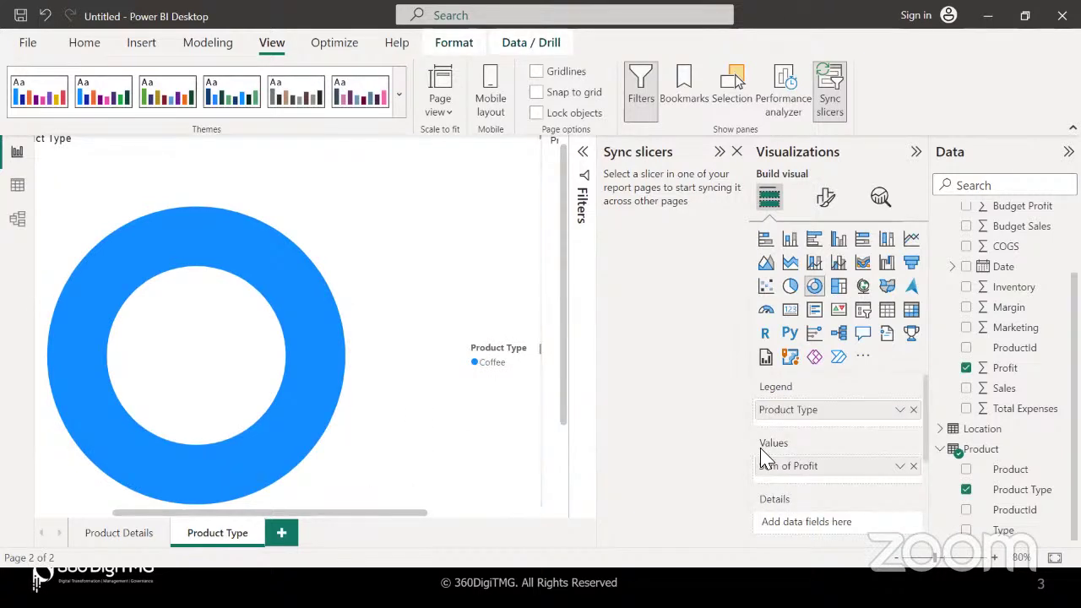
{"action": "scroll", "coordinate": [763, 460], "scroll_direction": "down", "scroll_amount": 2}
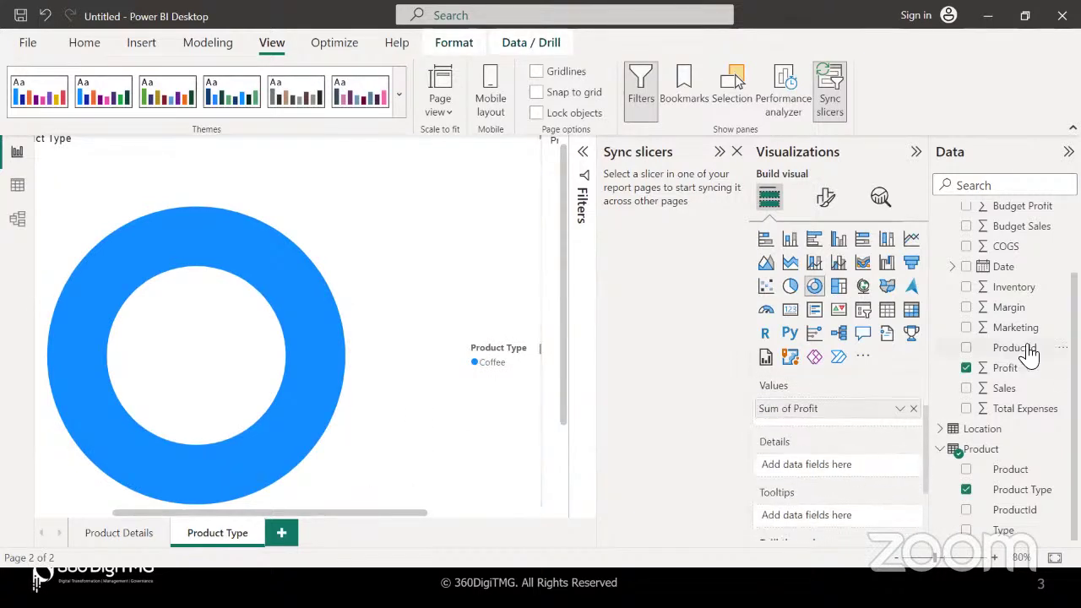
{"action": "left_click_drag", "start_coordinate": [1022, 469], "coordinate": [870, 475]}
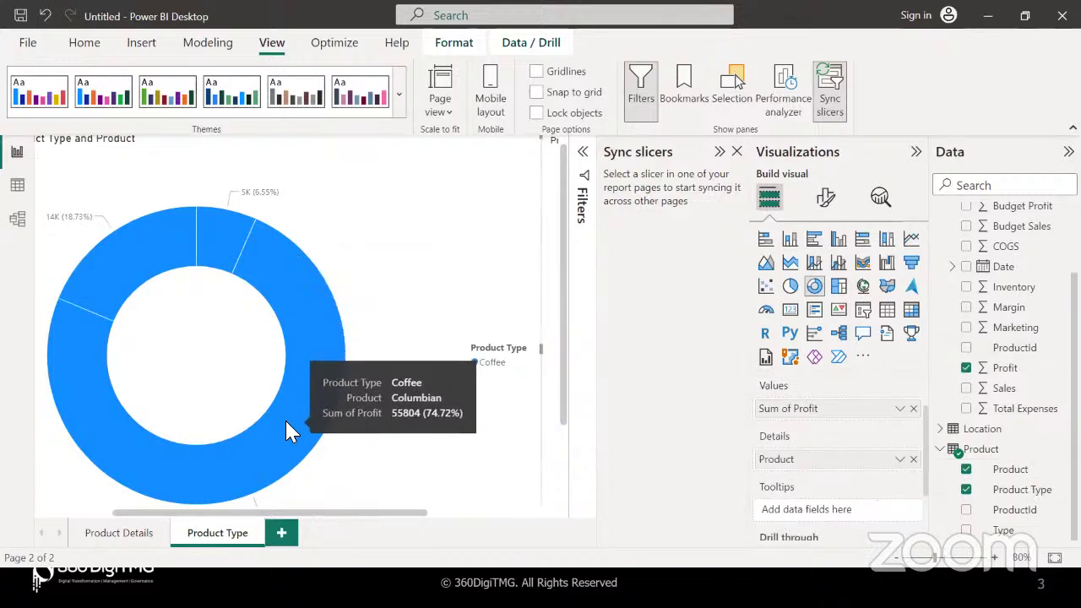
{"action": "mouse_move", "coordinate": [219, 238]}
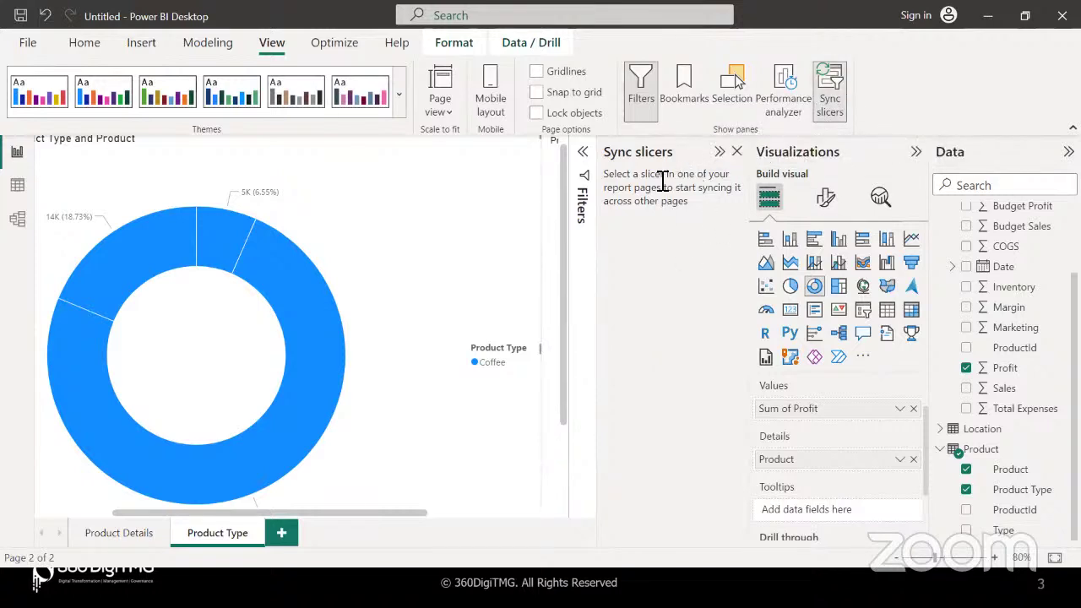
- Close the Sync slicers pane and return to the Product Details page
{"action": "left_click", "coordinate": [736, 152]}
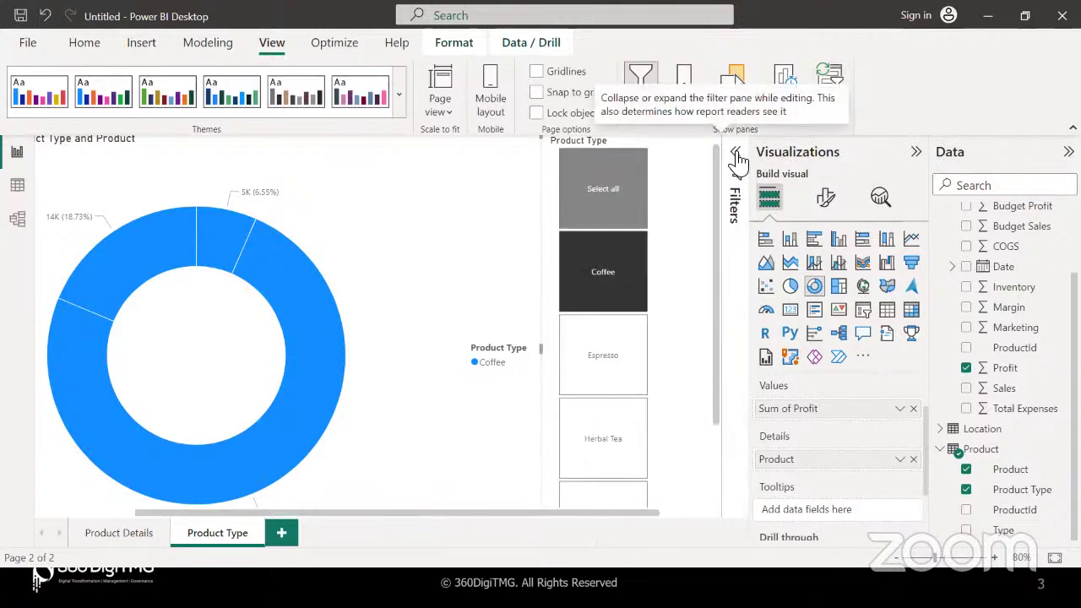
{"action": "scroll", "coordinate": [400, 355], "scroll_direction": "left", "scroll_amount": 3}
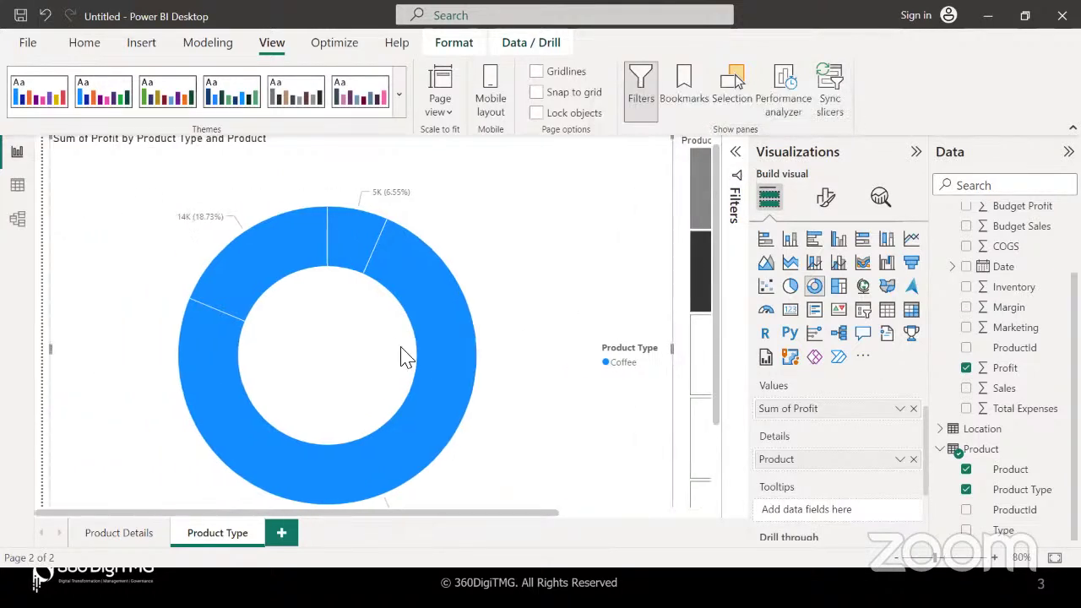
{"action": "scroll", "coordinate": [401, 355], "scroll_direction": "up", "scroll_amount": 1}
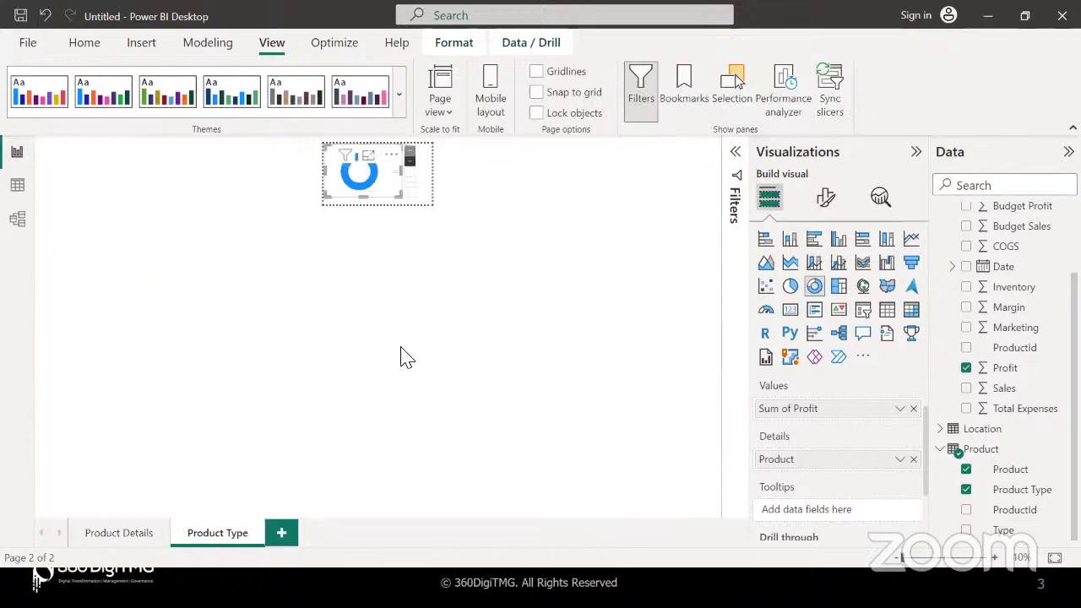
{"action": "left_click", "coordinate": [119, 538]}
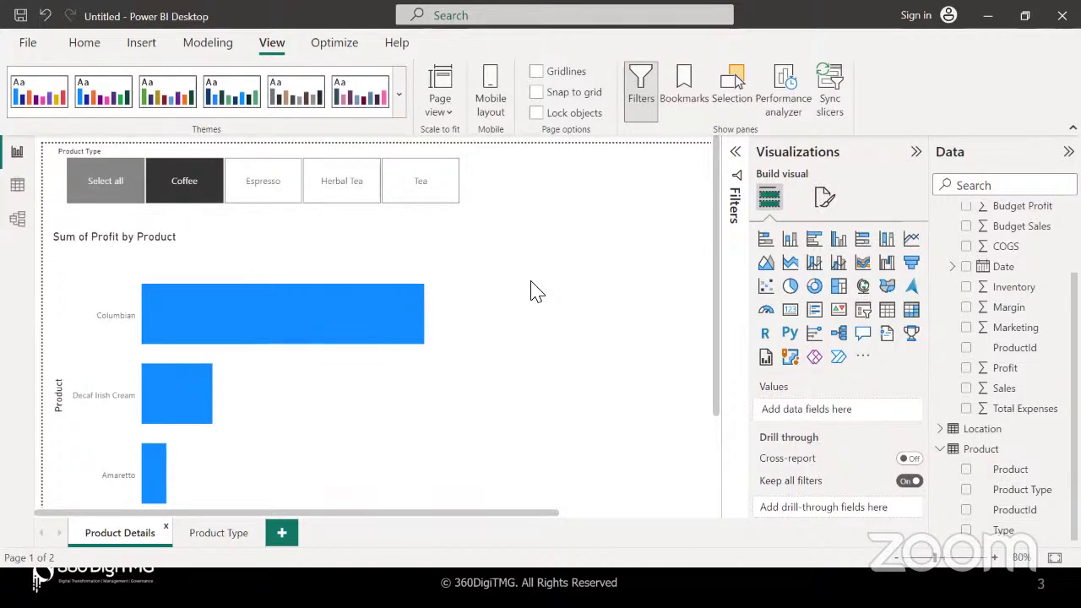
- Switch to the Day 7 agenda slide to review its topics, and return to the Power BI report
{"action": "key", "text": "alt+Tab"}
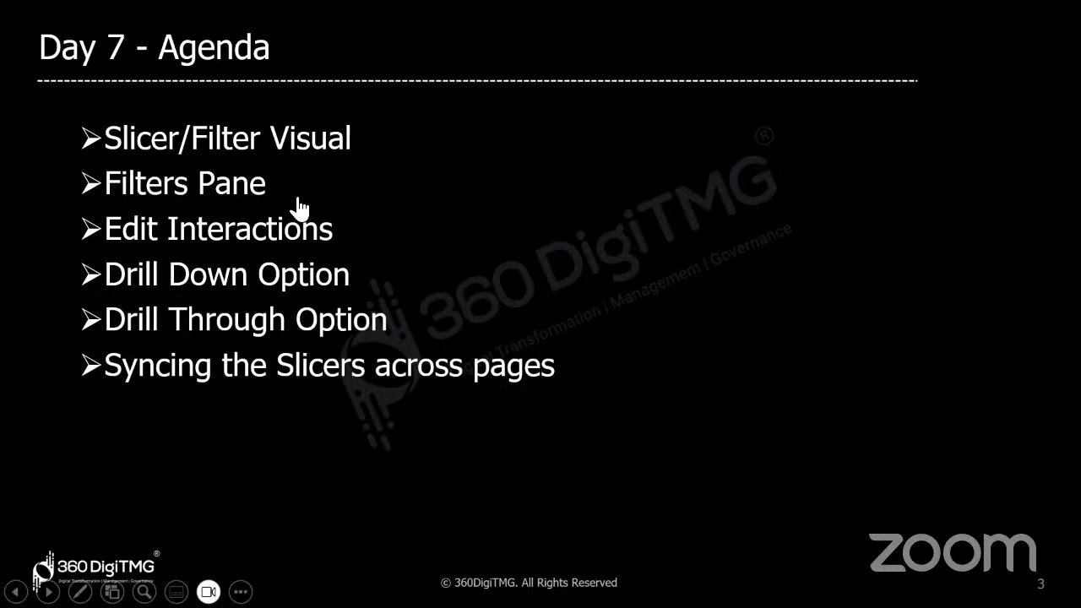
{"action": "key", "text": "alt+Tab"}
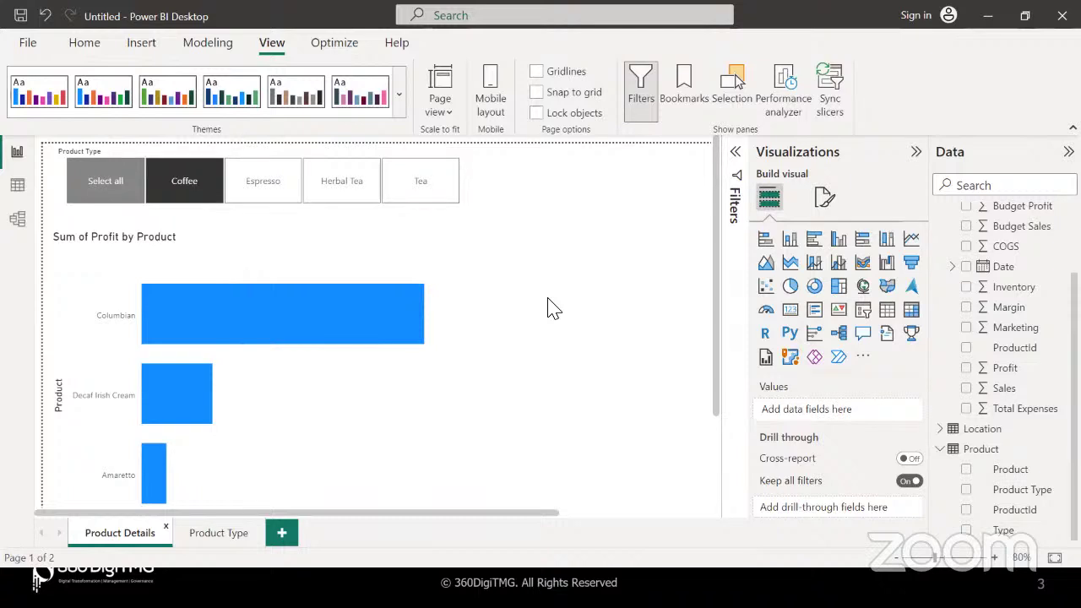
- Add a new report page, name it Filters Pane, and leave the Filters pane collapsed
{"action": "left_click", "coordinate": [736, 153]}
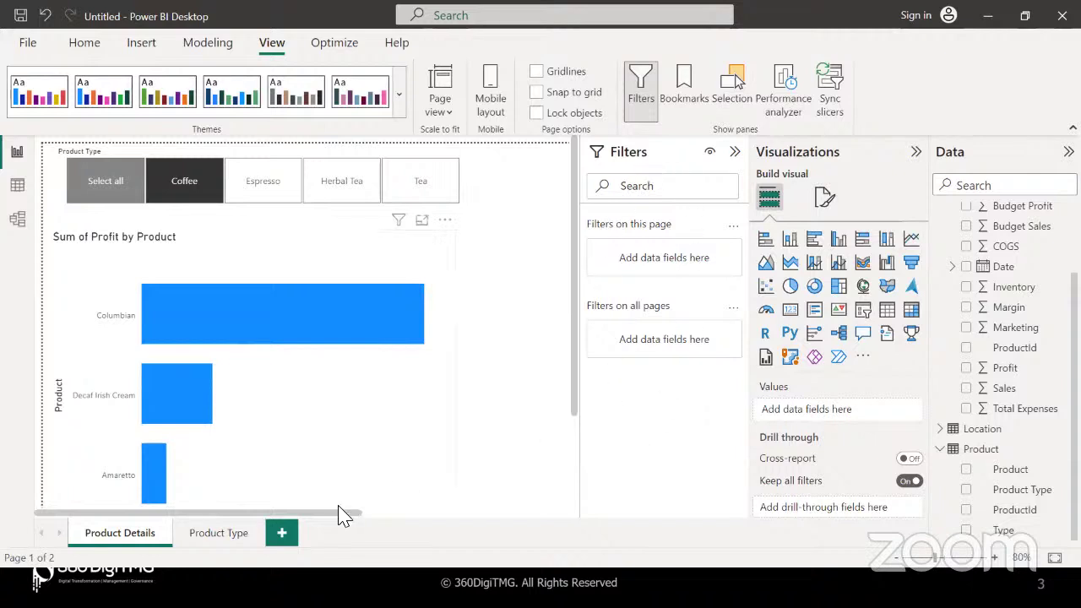
{"action": "left_click", "coordinate": [284, 539]}
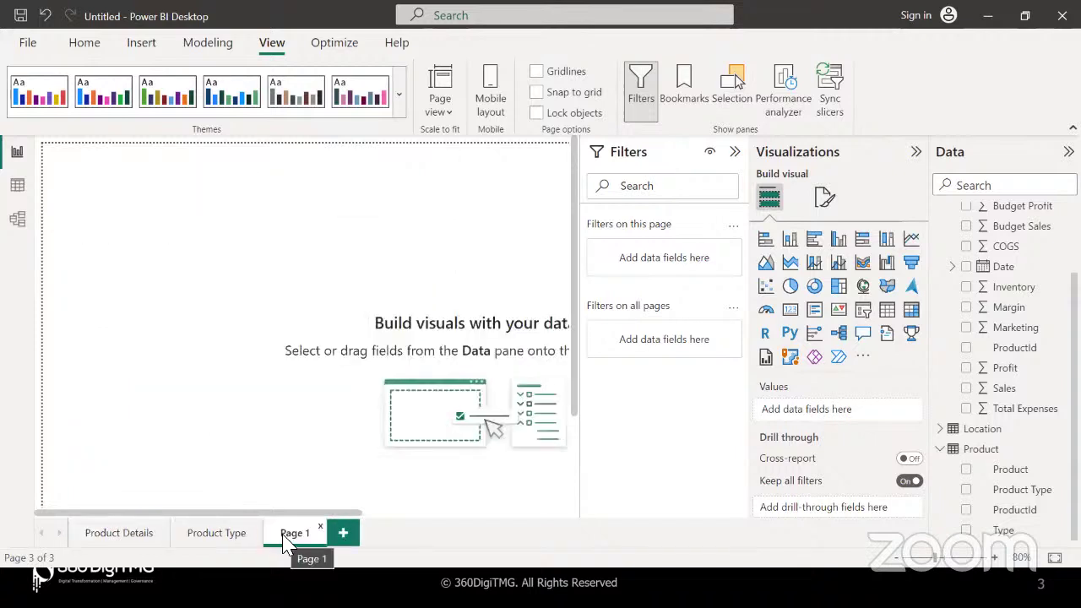
{"action": "double_click", "coordinate": [288, 539]}
{"action": "type", "text": "Filters"}
{"action": "type", "text": " Pane"}
{"action": "key", "text": "Return"}
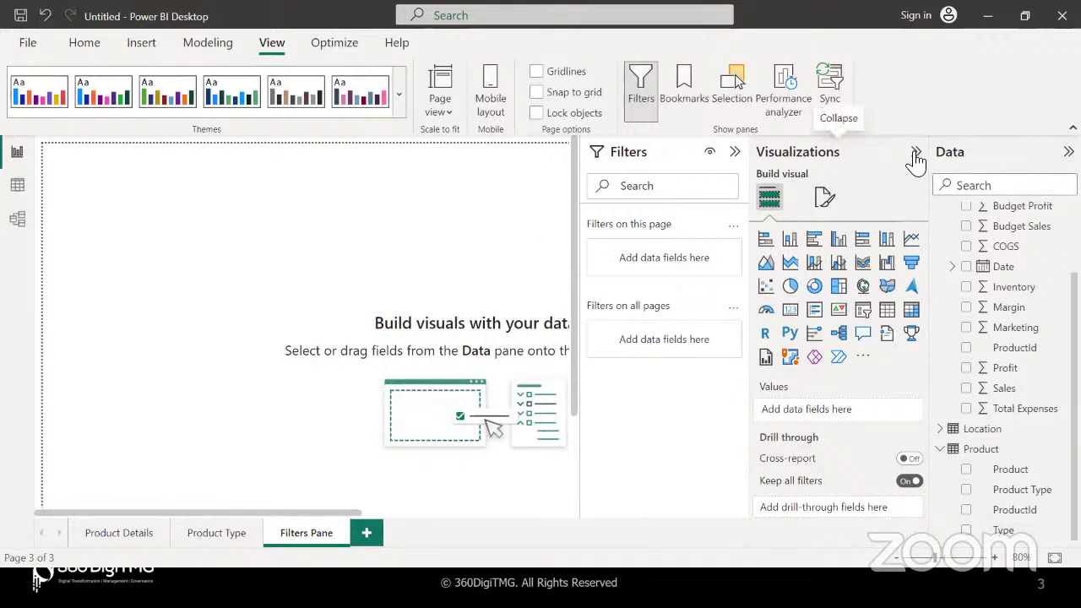
{"action": "left_click", "coordinate": [736, 152]}
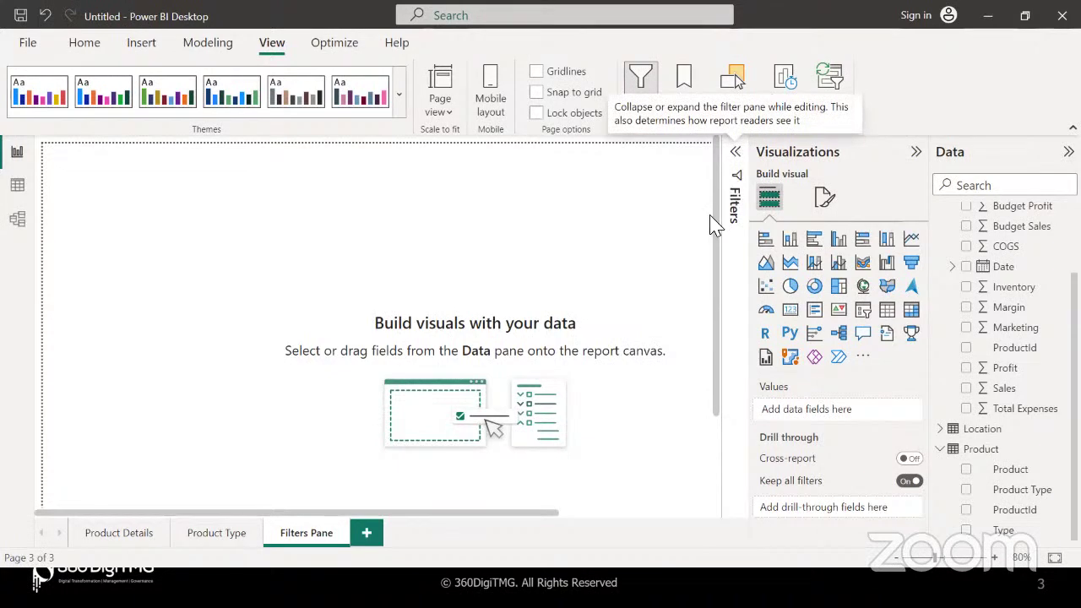
- Insert a stacked bar chart with State on the Y-axis and Profit on the X-axis, and enlarge it so all states fit
{"action": "left_click", "coordinate": [765, 239]}
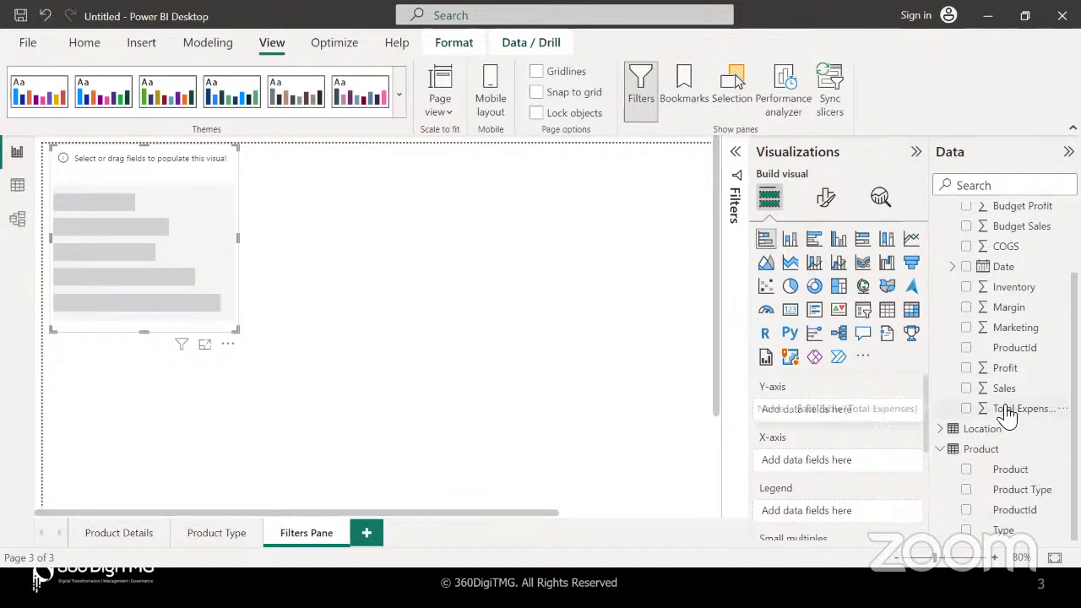
{"action": "left_click", "coordinate": [941, 429]}
{"action": "left_click_drag", "start_coordinate": [1010, 515], "coordinate": [840, 420]}
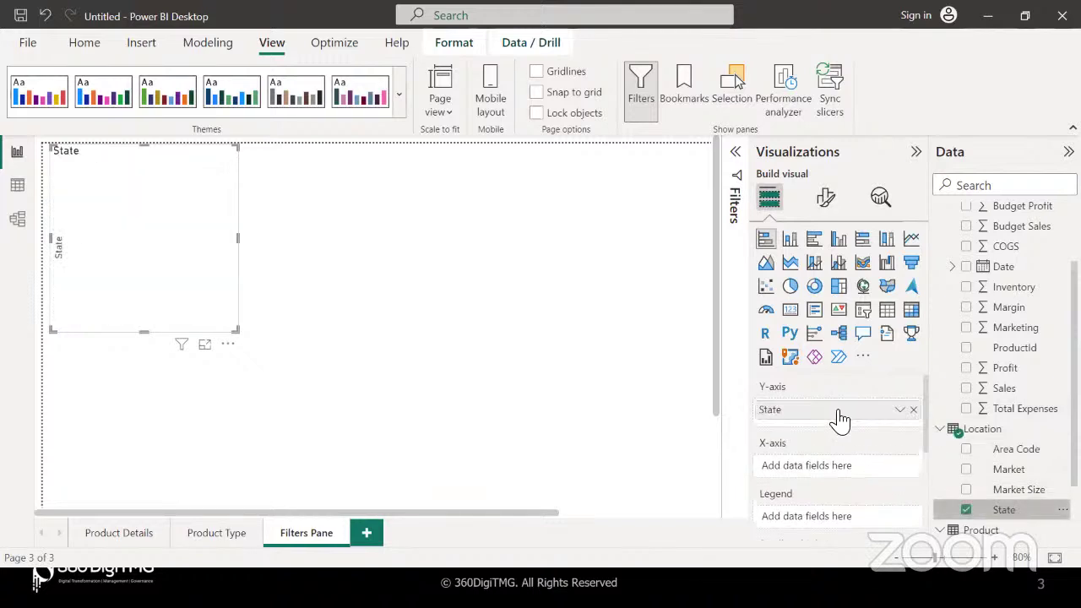
{"action": "left_click_drag", "start_coordinate": [1006, 368], "coordinate": [833, 473]}
{"action": "left_click_drag", "start_coordinate": [236, 329], "coordinate": [414, 494]}
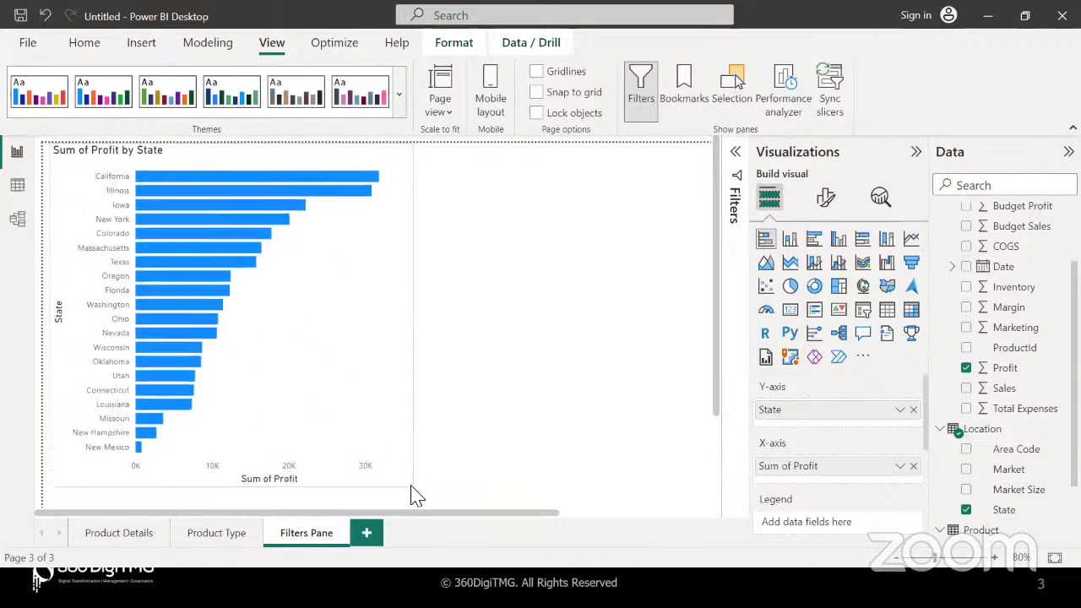
{"action": "key", "text": "ctrl+z"}
{"action": "left_click_drag", "start_coordinate": [238, 329], "coordinate": [390, 500]}
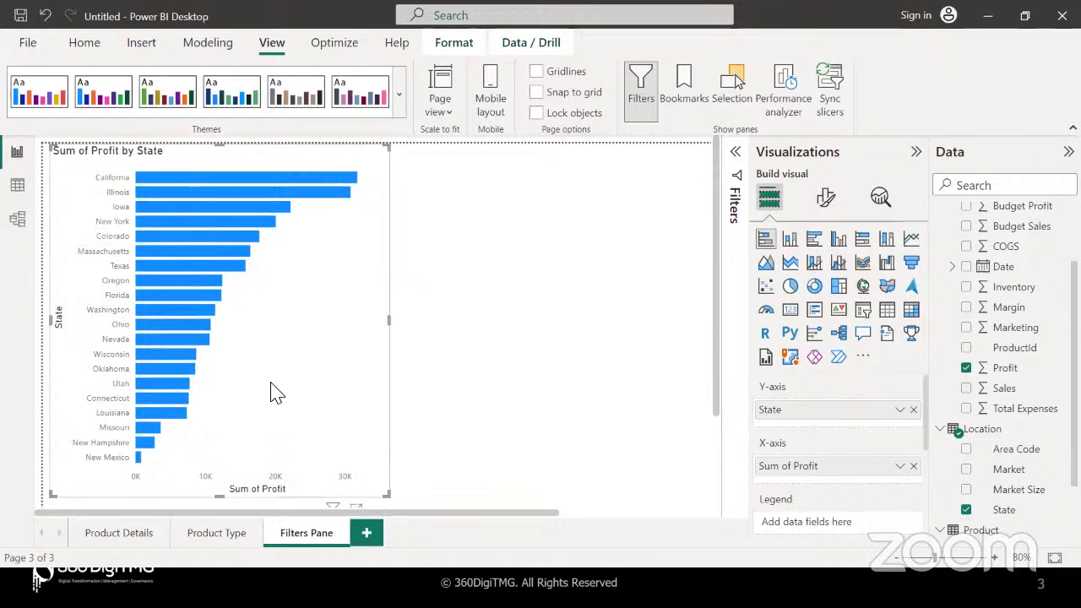
- Turn on data labels for the Sum of Profit by State bar chart and expand their settings
{"action": "left_click", "coordinate": [827, 200]}
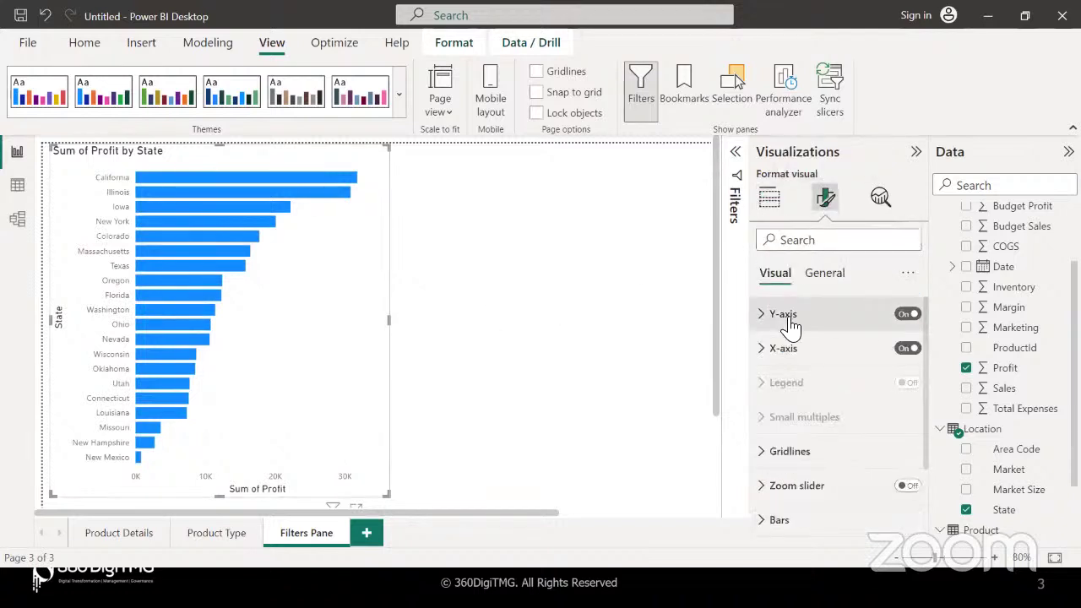
{"action": "scroll", "coordinate": [772, 431], "scroll_direction": "down", "scroll_amount": 2}
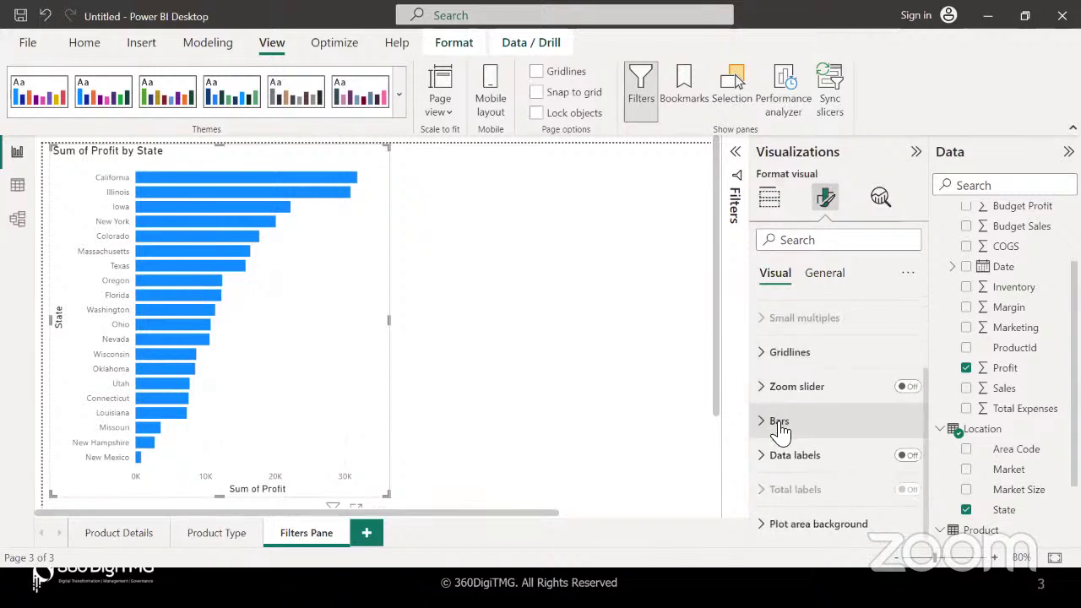
{"action": "left_click", "coordinate": [765, 426]}
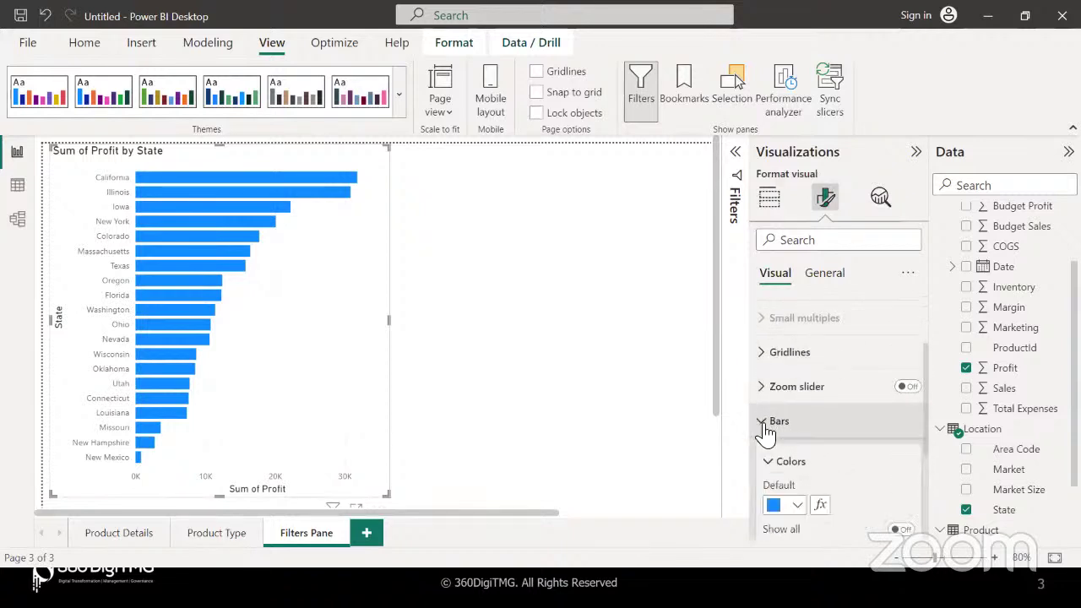
{"action": "left_click", "coordinate": [765, 426]}
{"action": "left_click", "coordinate": [912, 460]}
{"action": "left_click", "coordinate": [763, 463]}
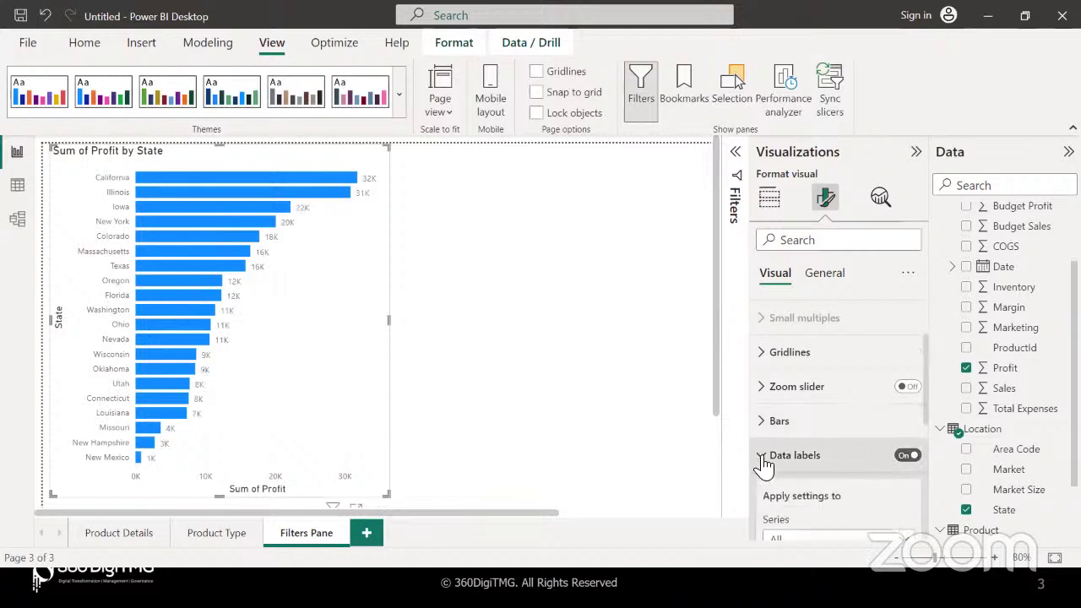
- Set the position of the bar chart's data labels to Inside end
{"action": "scroll", "coordinate": [762, 463], "scroll_direction": "down", "scroll_amount": 3}
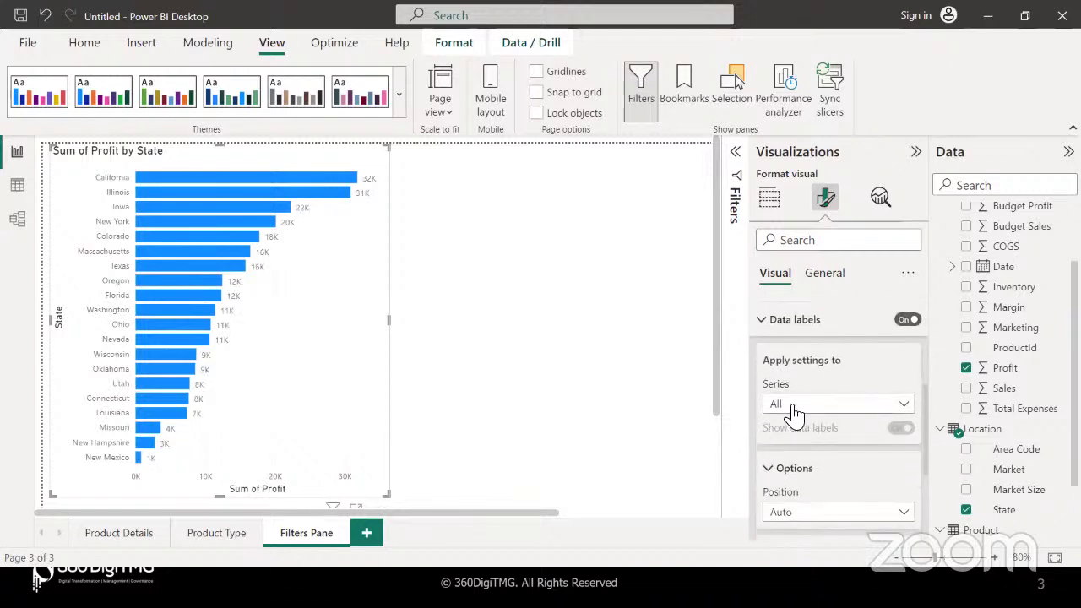
{"action": "scroll", "coordinate": [794, 413], "scroll_direction": "down", "scroll_amount": 1}
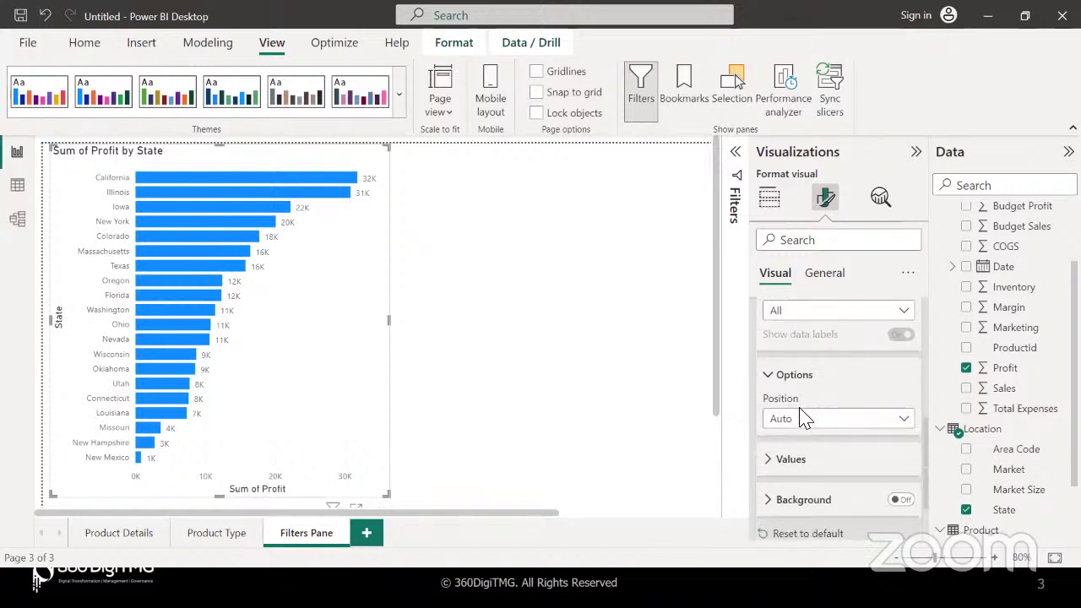
{"action": "left_click", "coordinate": [806, 423]}
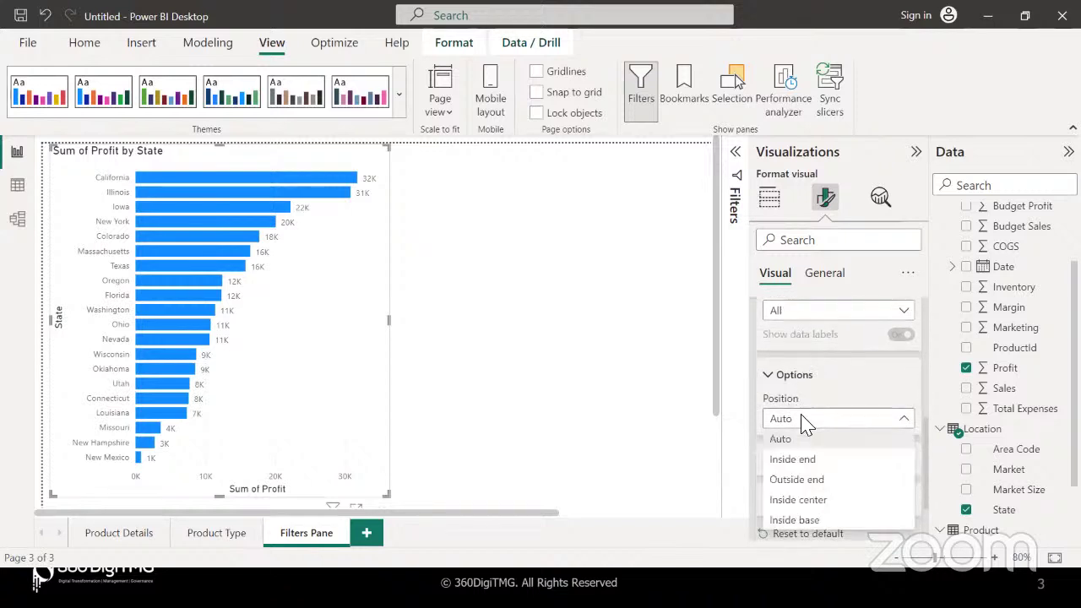
{"action": "left_click", "coordinate": [792, 460]}
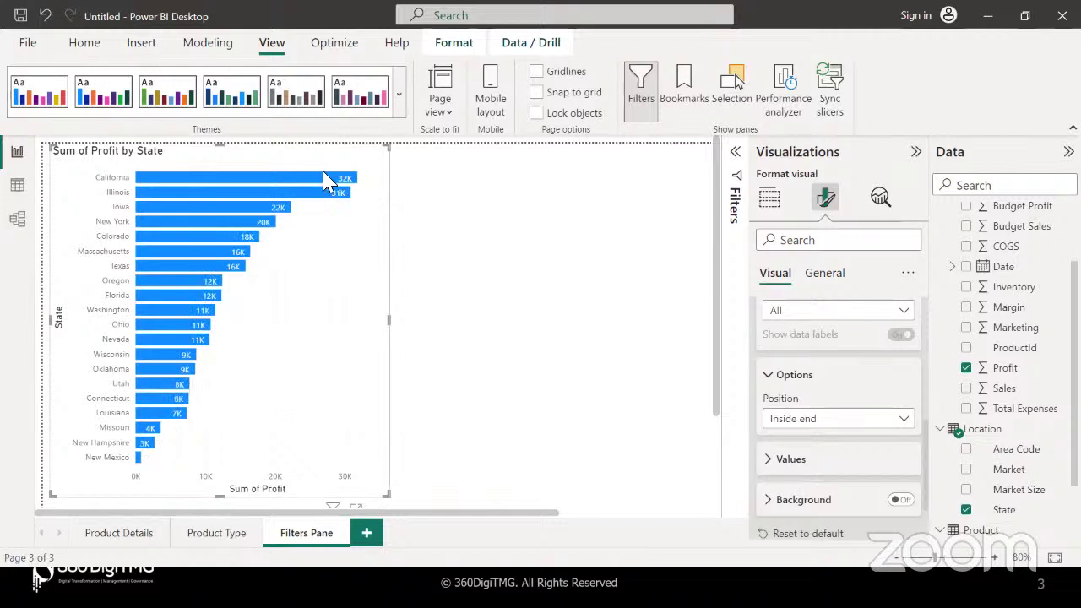
- Turn on Overflow text for the data label values and check the New Mexico bar's label
{"action": "scroll", "coordinate": [844, 432], "scroll_direction": "down", "scroll_amount": 1}
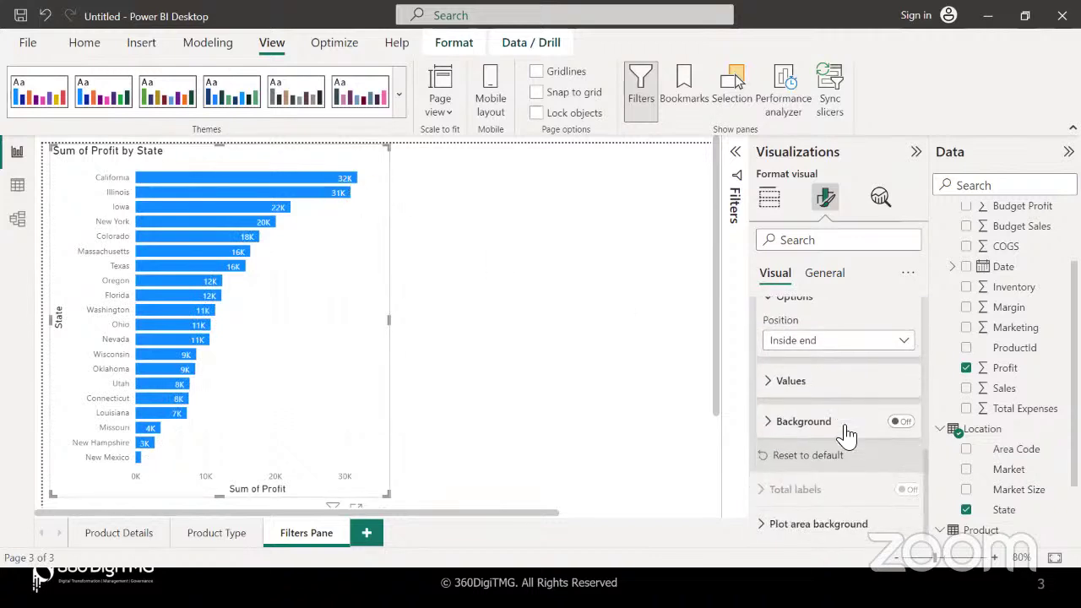
{"action": "left_click", "coordinate": [771, 395]}
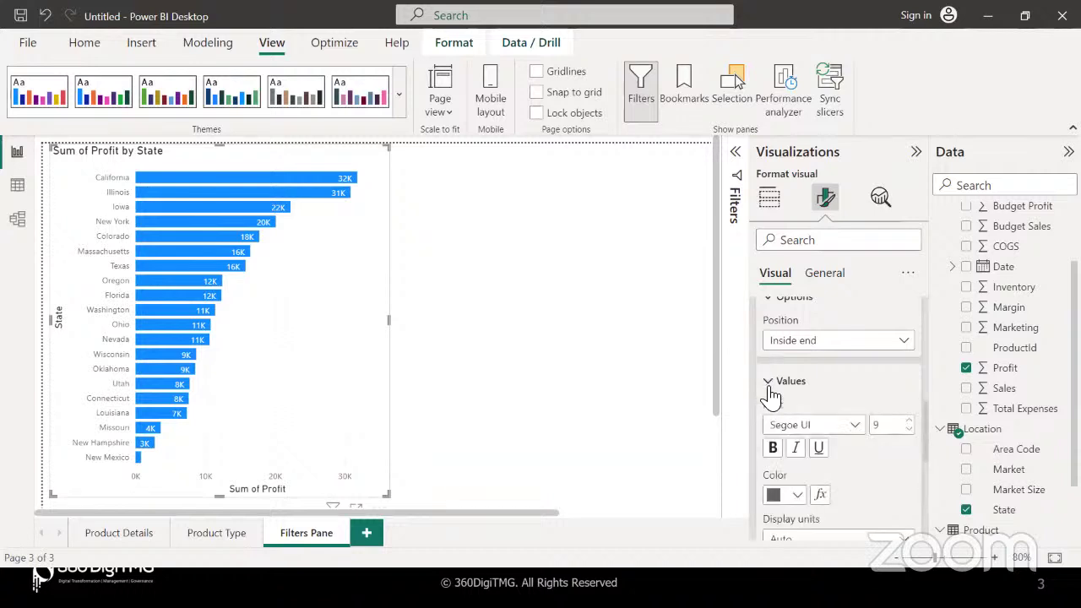
{"action": "scroll", "coordinate": [770, 394], "scroll_direction": "down", "scroll_amount": 3}
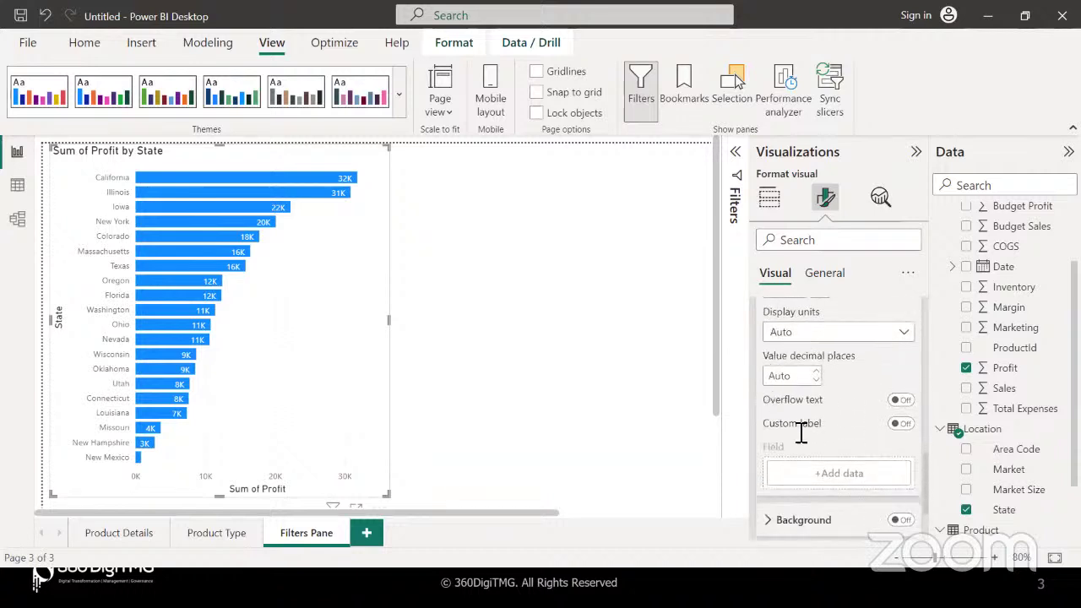
{"action": "mouse_move", "coordinate": [133, 459]}
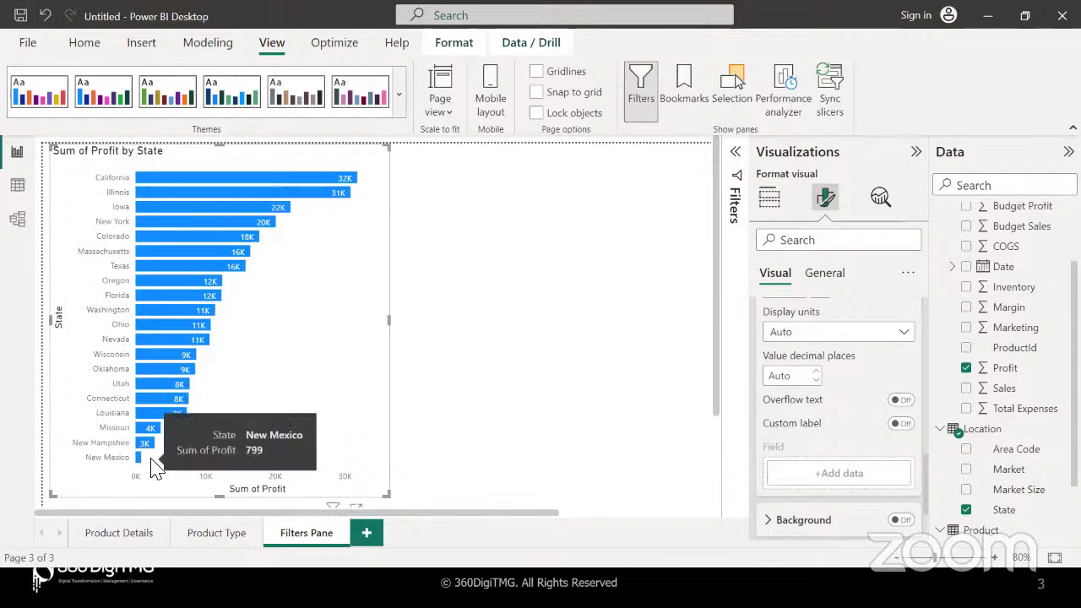
{"action": "left_click", "coordinate": [902, 400]}
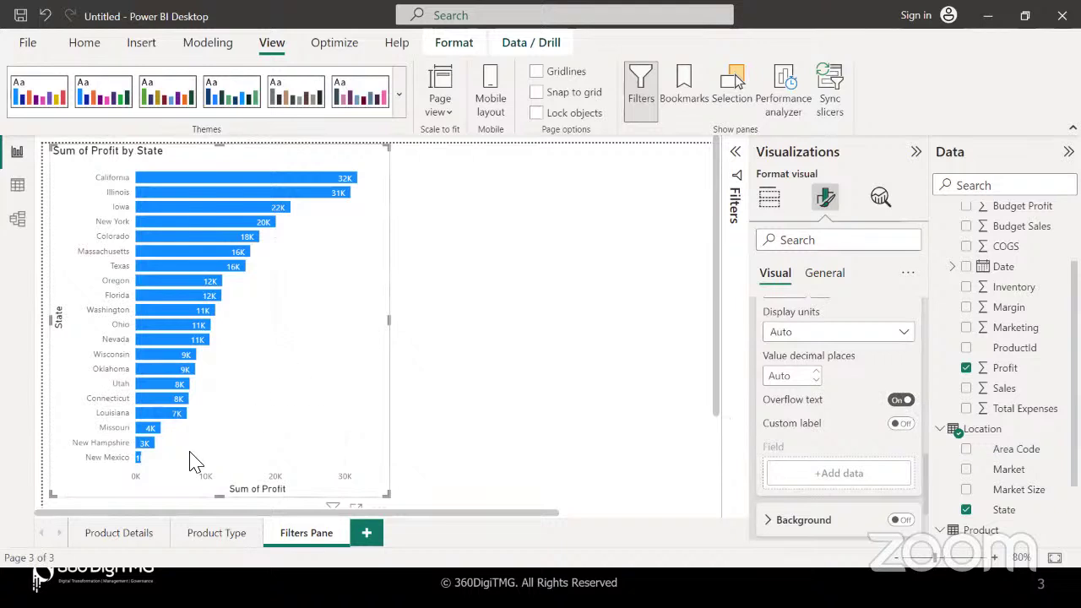
{"action": "mouse_move", "coordinate": [138, 461]}
- Examine the background and value formatting options available for the bar chart's data labels
{"action": "scroll", "coordinate": [844, 443], "scroll_direction": "down", "scroll_amount": 1}
{"action": "scroll", "coordinate": [842, 441], "scroll_direction": "down", "scroll_amount": 1}
{"action": "left_click", "coordinate": [769, 421]}
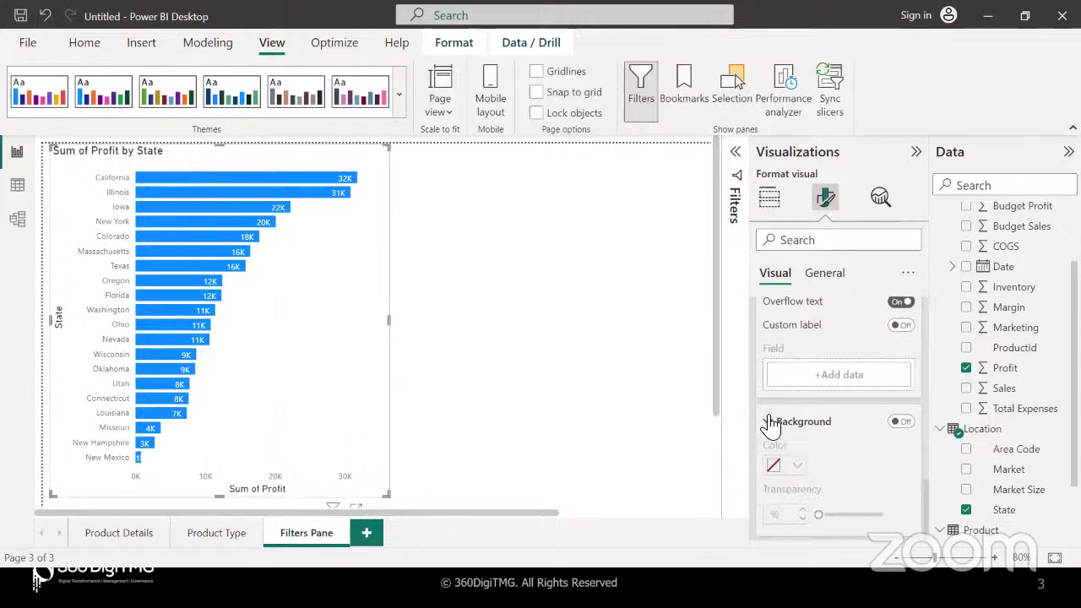
{"action": "scroll", "coordinate": [769, 422], "scroll_direction": "down", "scroll_amount": 2}
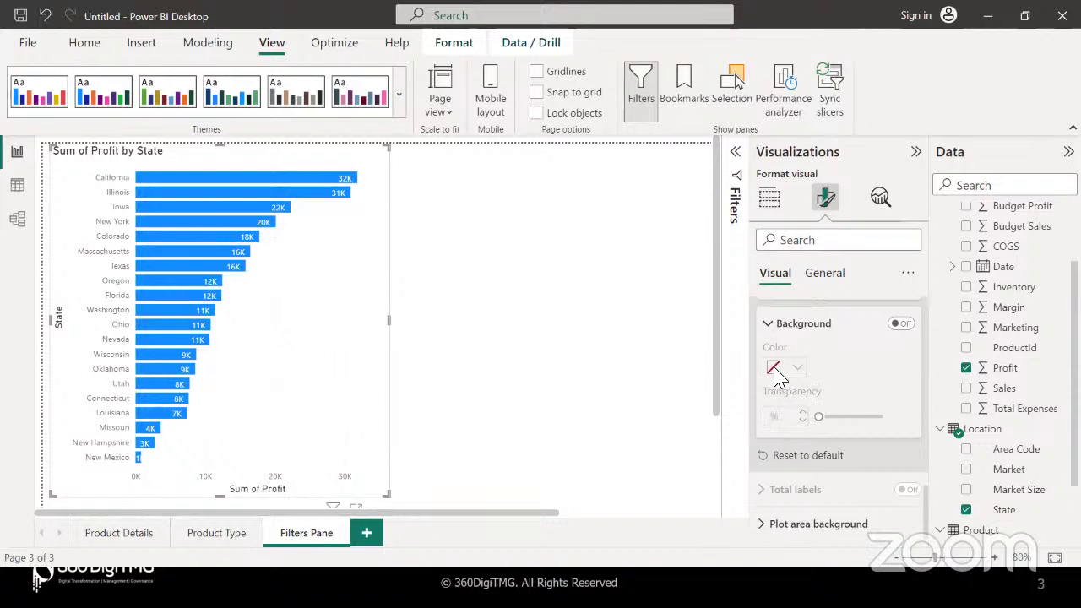
{"action": "scroll", "coordinate": [775, 374], "scroll_direction": "up", "scroll_amount": 4}
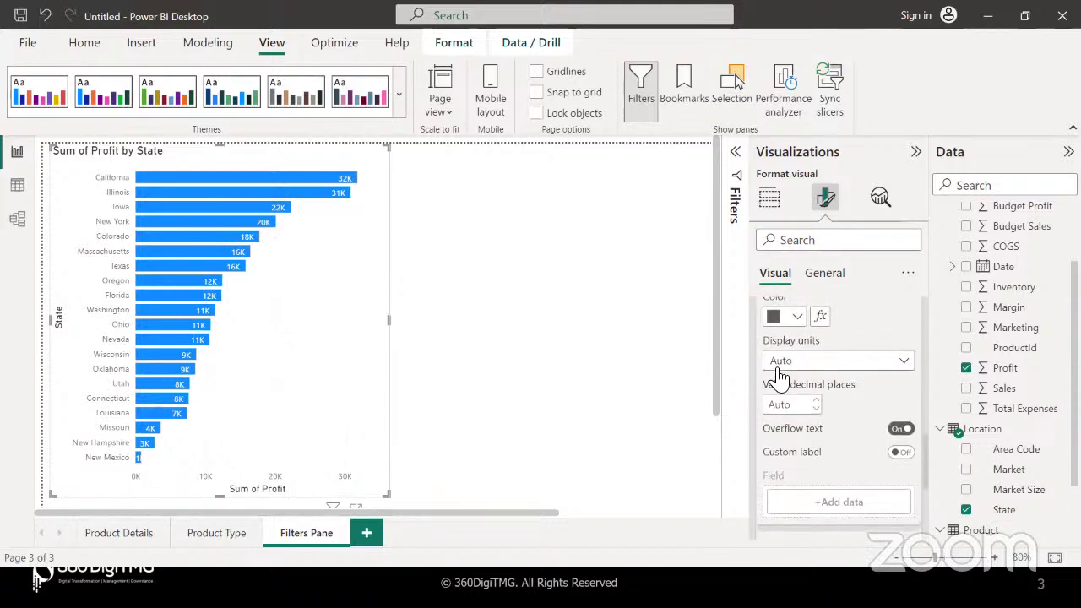
{"action": "scroll", "coordinate": [779, 378], "scroll_direction": "up", "scroll_amount": 4}
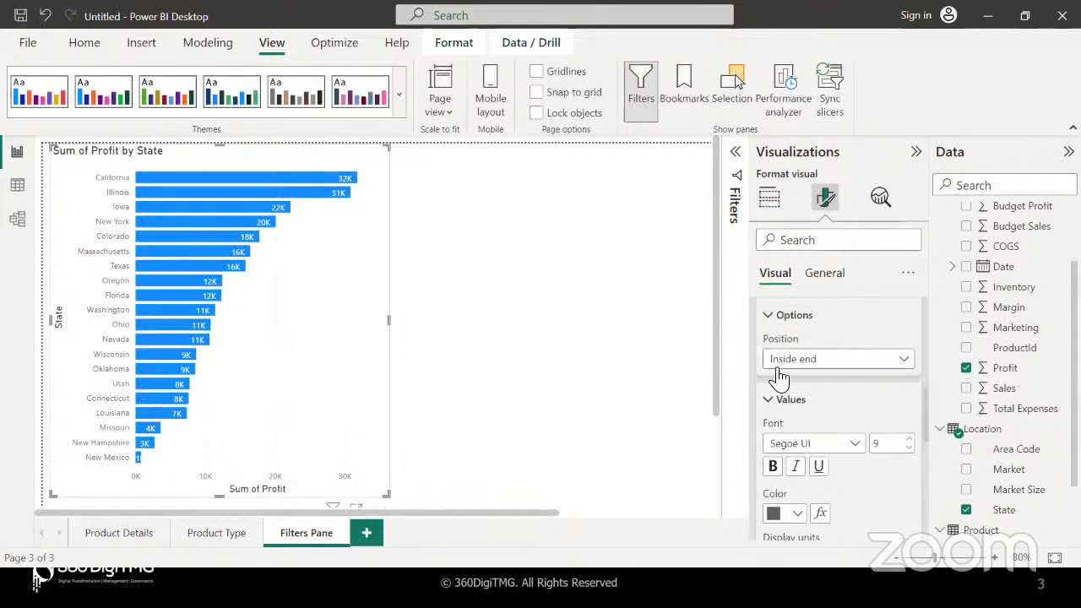
- Turn on the background for the data labels of the Sum of Profit by State bar chart
{"action": "scroll", "coordinate": [778, 378], "scroll_direction": "up", "scroll_amount": 4}
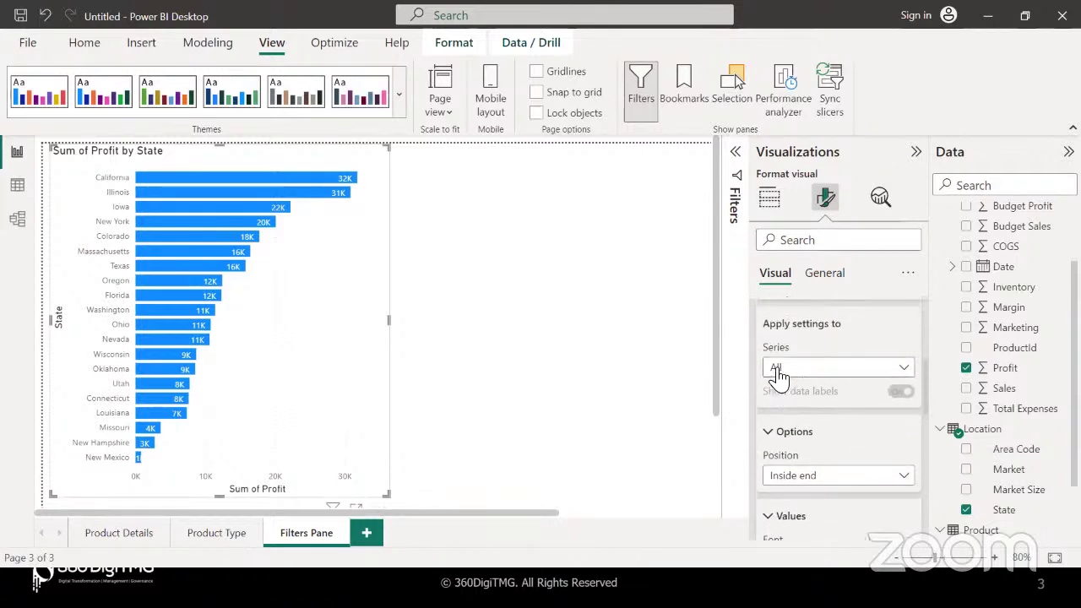
{"action": "scroll", "coordinate": [778, 377], "scroll_direction": "up", "scroll_amount": 4}
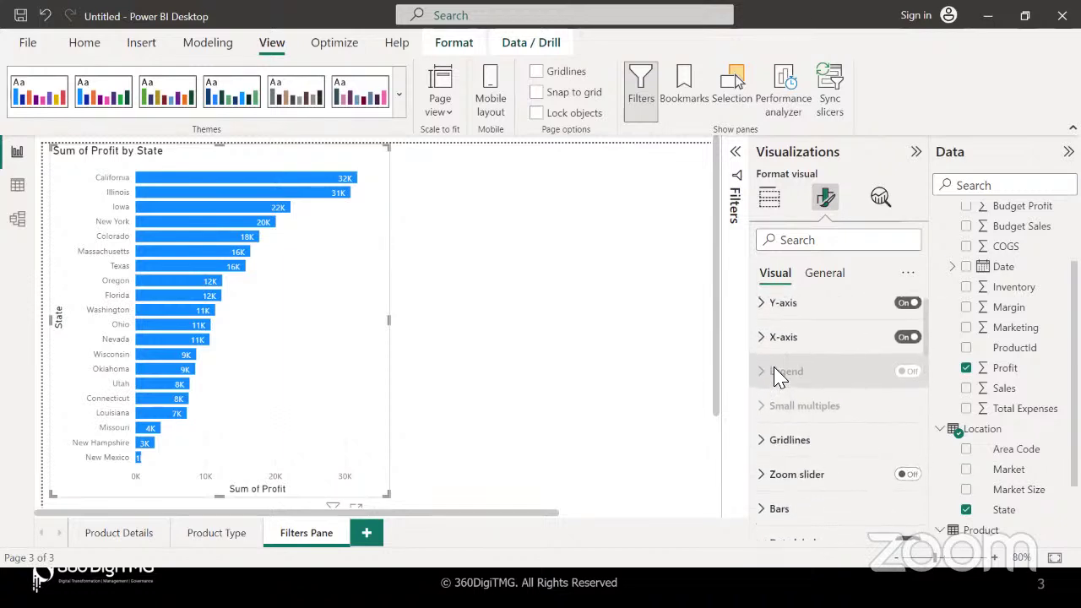
{"action": "scroll", "coordinate": [778, 378], "scroll_direction": "down", "scroll_amount": 3}
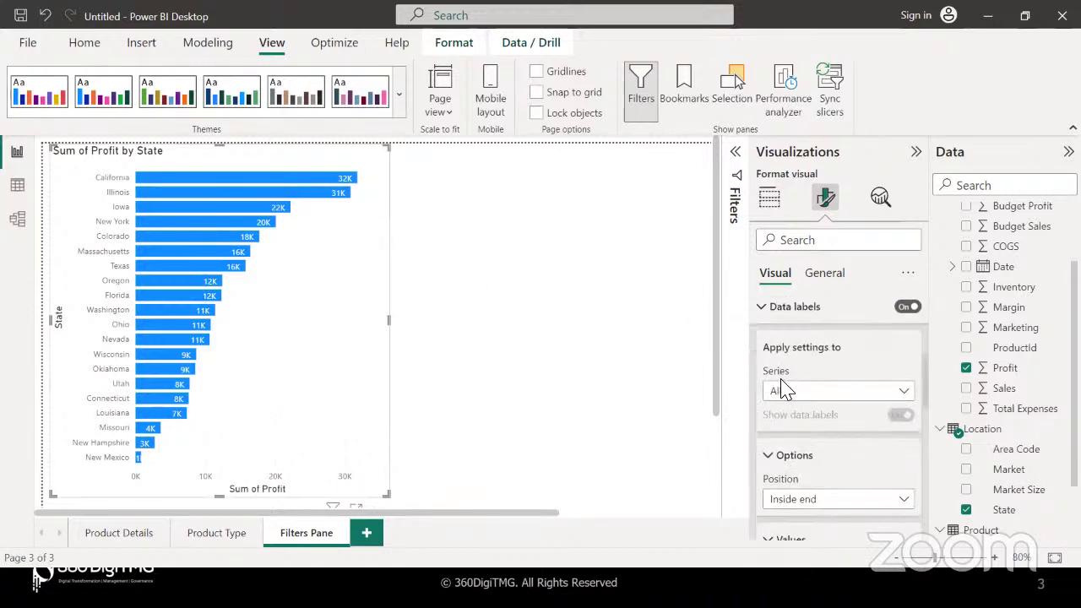
{"action": "scroll", "coordinate": [814, 447], "scroll_direction": "down", "scroll_amount": 3}
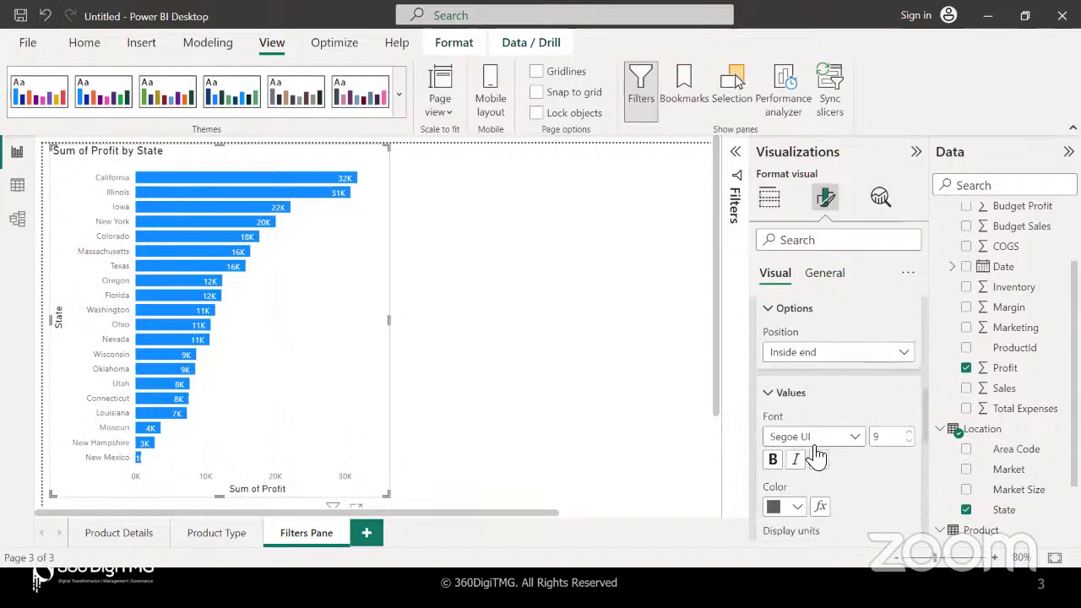
{"action": "left_click", "coordinate": [812, 355]}
{"action": "left_click", "coordinate": [813, 358]}
{"action": "scroll", "coordinate": [815, 394], "scroll_direction": "down", "scroll_amount": 2}
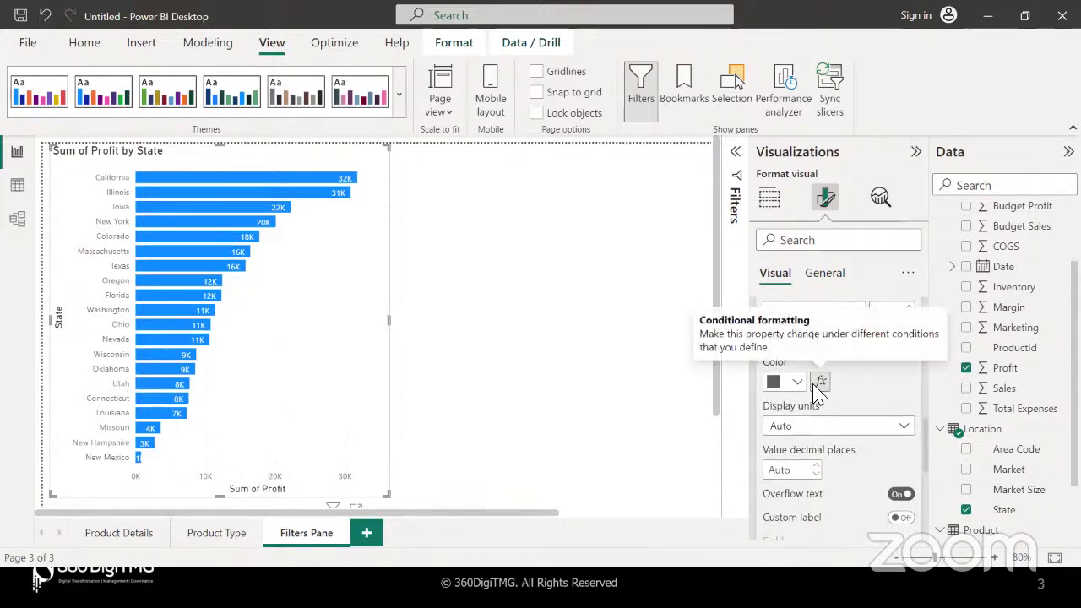
{"action": "scroll", "coordinate": [816, 391], "scroll_direction": "down", "scroll_amount": 1}
{"action": "scroll", "coordinate": [817, 387], "scroll_direction": "down", "scroll_amount": 2}
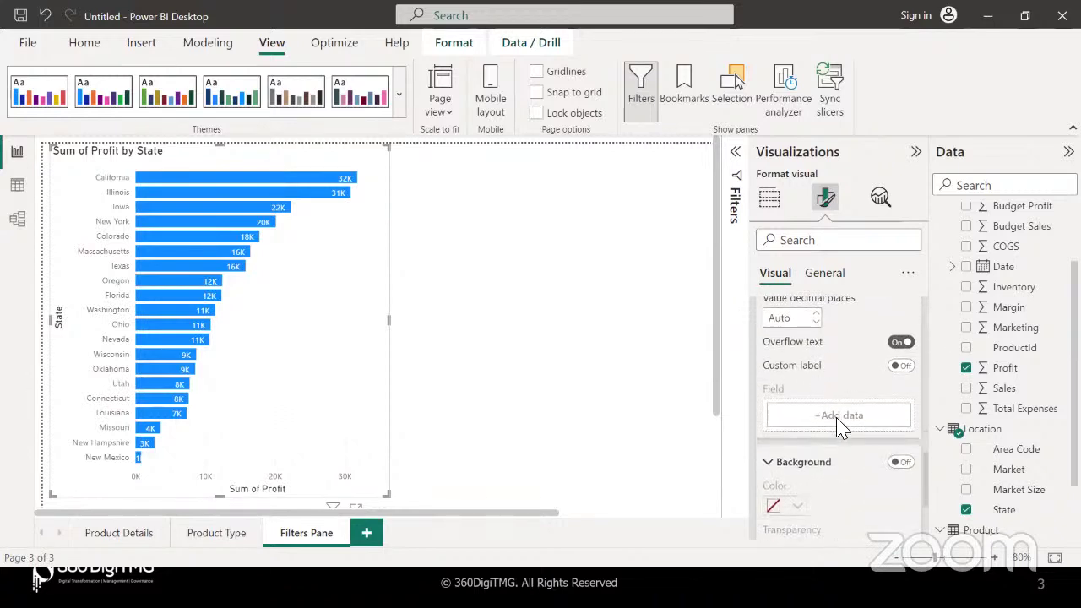
{"action": "scroll", "coordinate": [840, 425], "scroll_direction": "down", "scroll_amount": 2}
{"action": "left_click", "coordinate": [900, 368]}
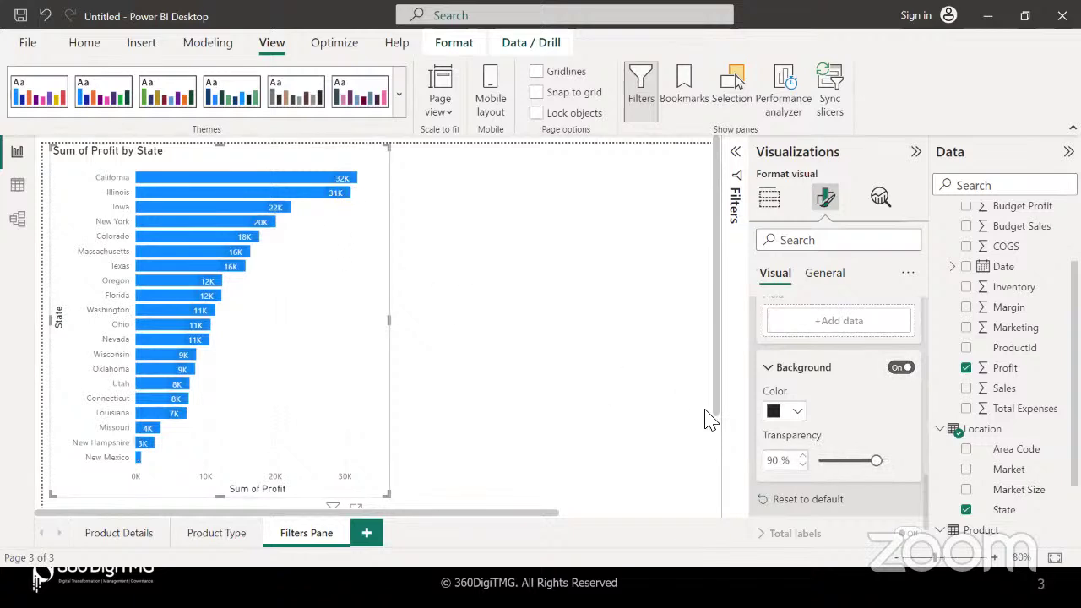
- Try dark grey and light red as the background color of the bar chart's data labels
{"action": "left_click", "coordinate": [796, 412]}
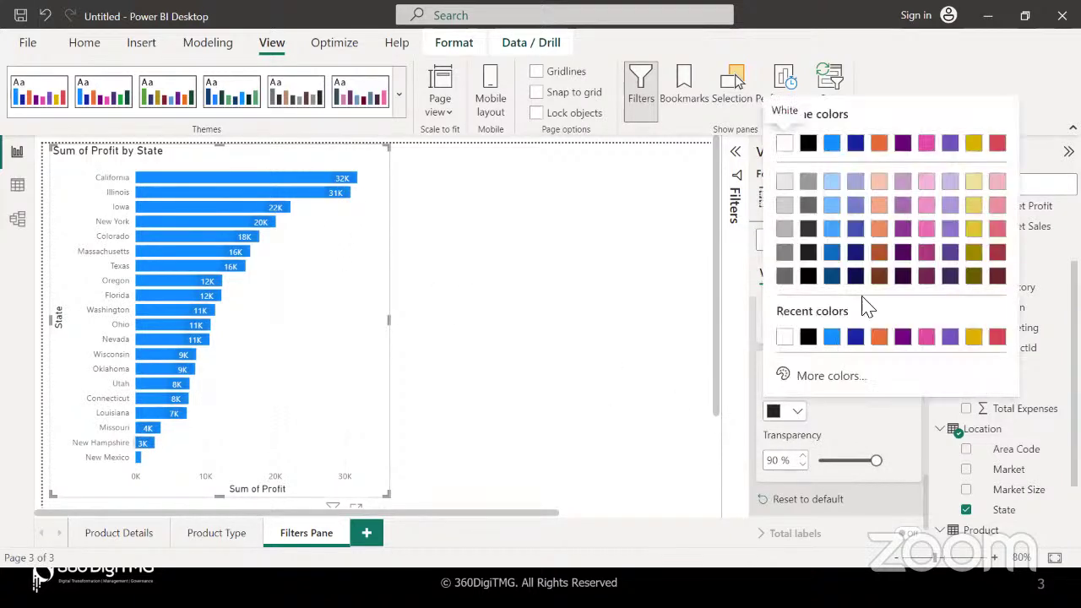
{"action": "left_click", "coordinate": [784, 278]}
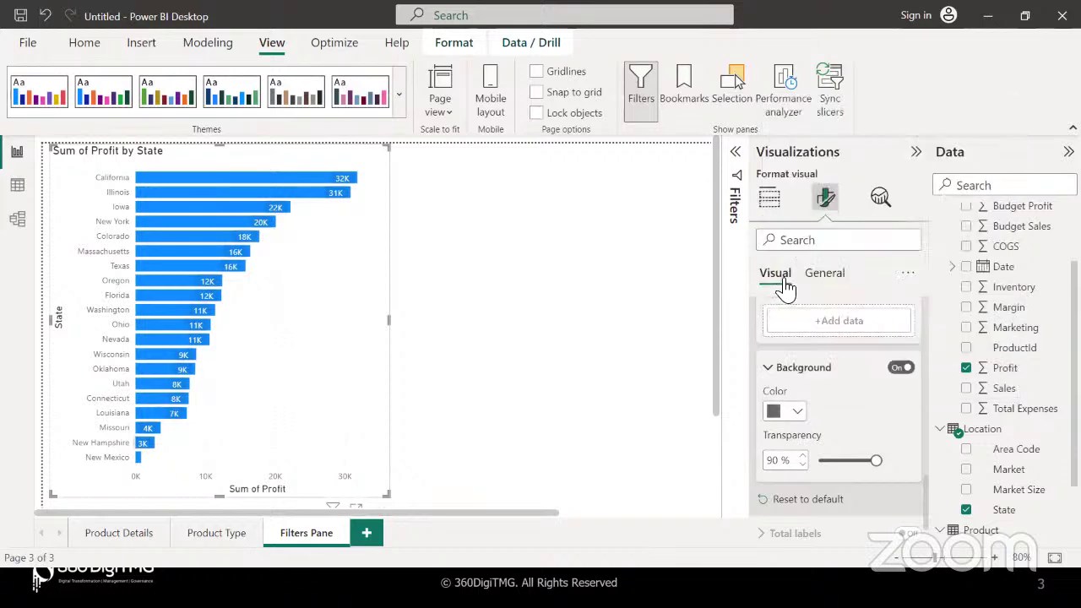
{"action": "left_click", "coordinate": [797, 412]}
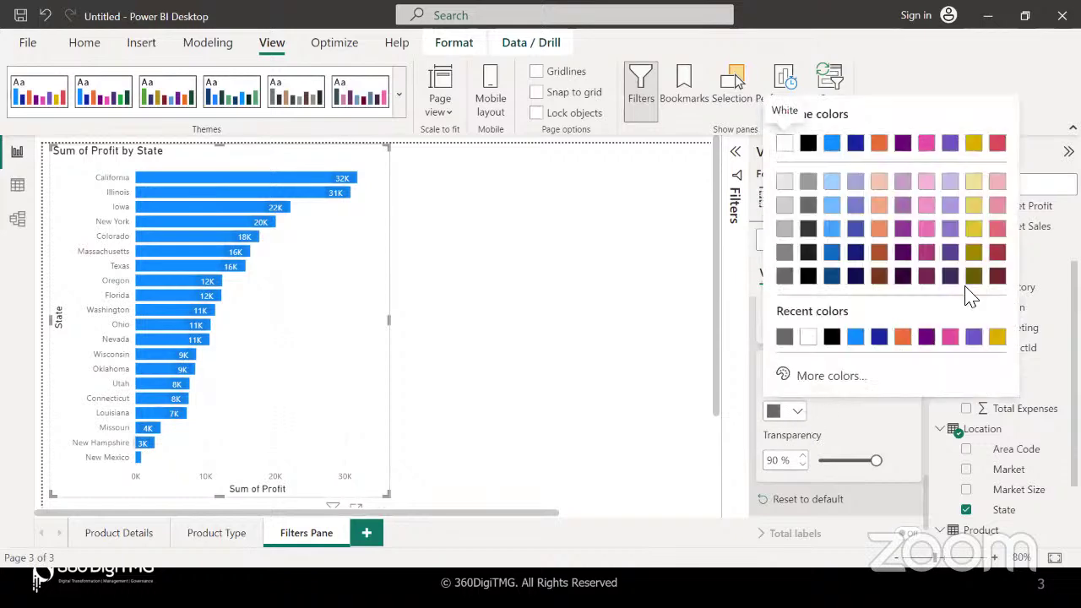
{"action": "left_click", "coordinate": [998, 230]}
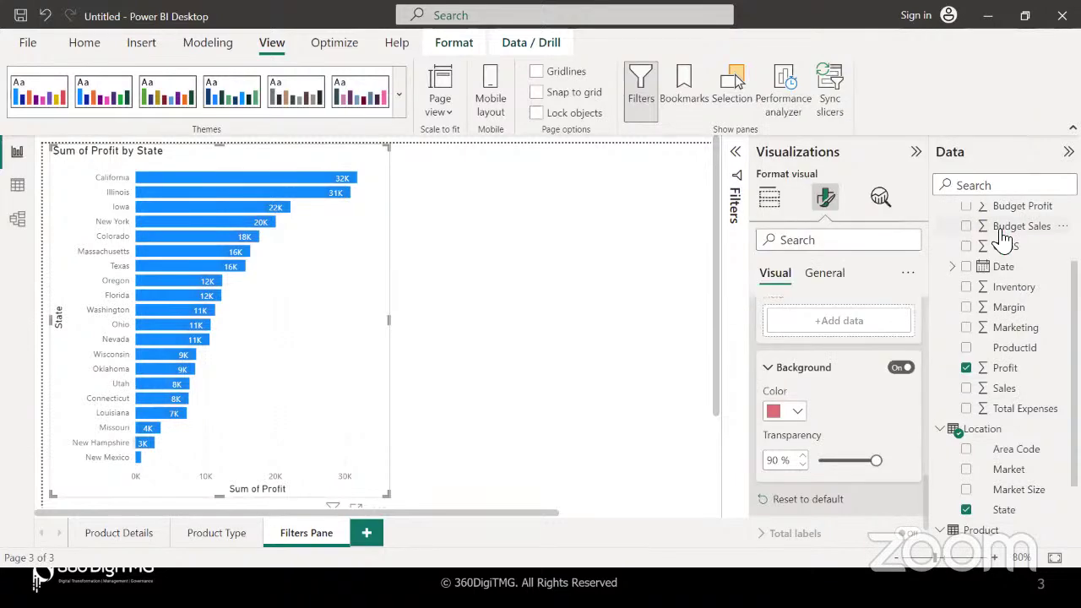
- Set the data label background color to black with 71% transparency and return to the visual's build settings
{"action": "left_click", "coordinate": [797, 412]}
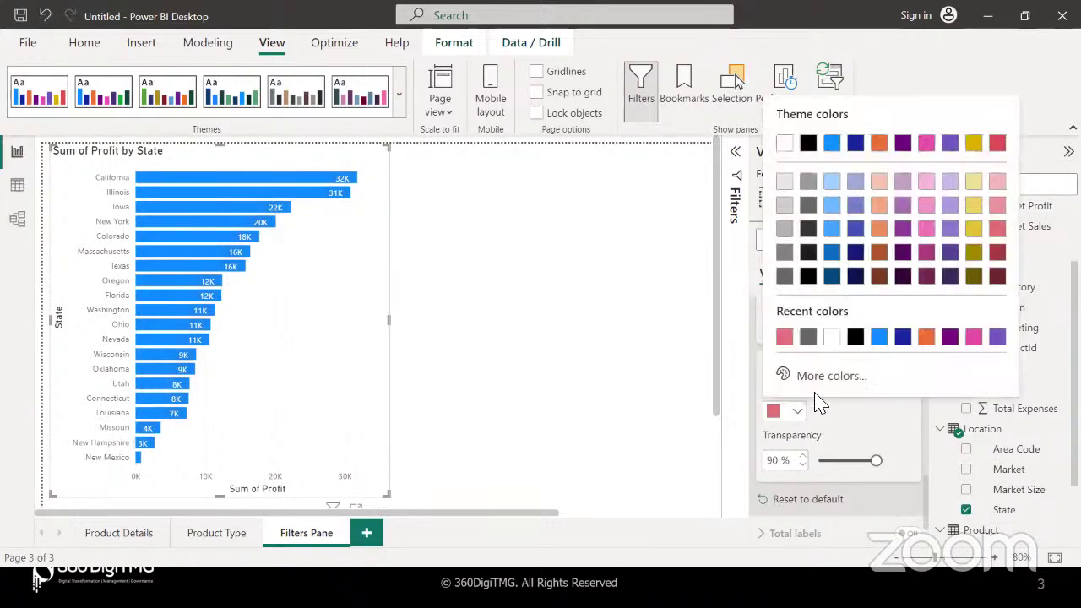
{"action": "left_click", "coordinate": [853, 338]}
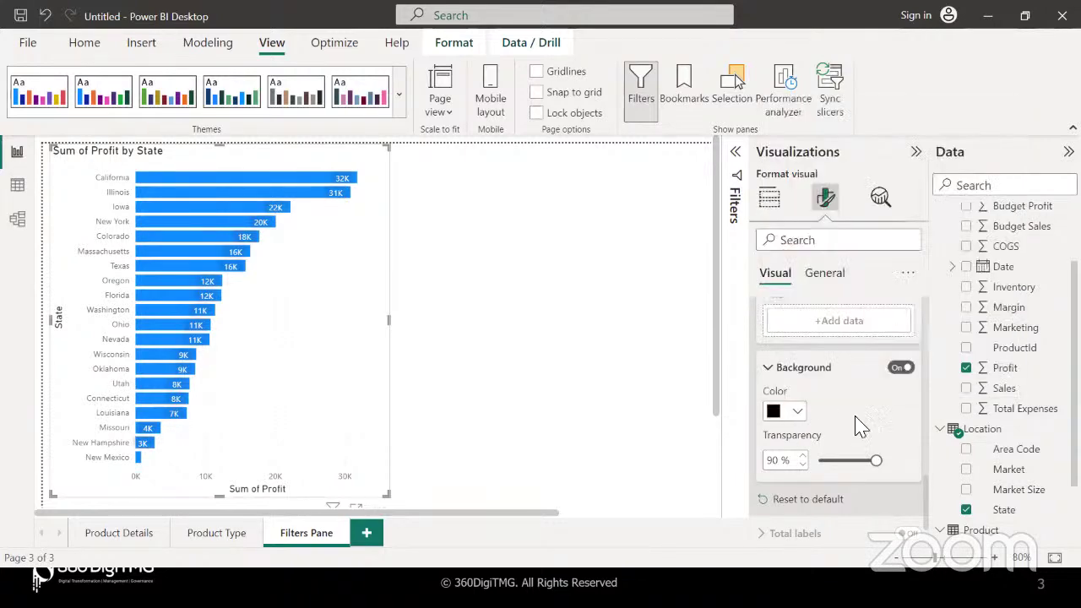
{"action": "left_click_drag", "start_coordinate": [878, 460], "coordinate": [863, 461]}
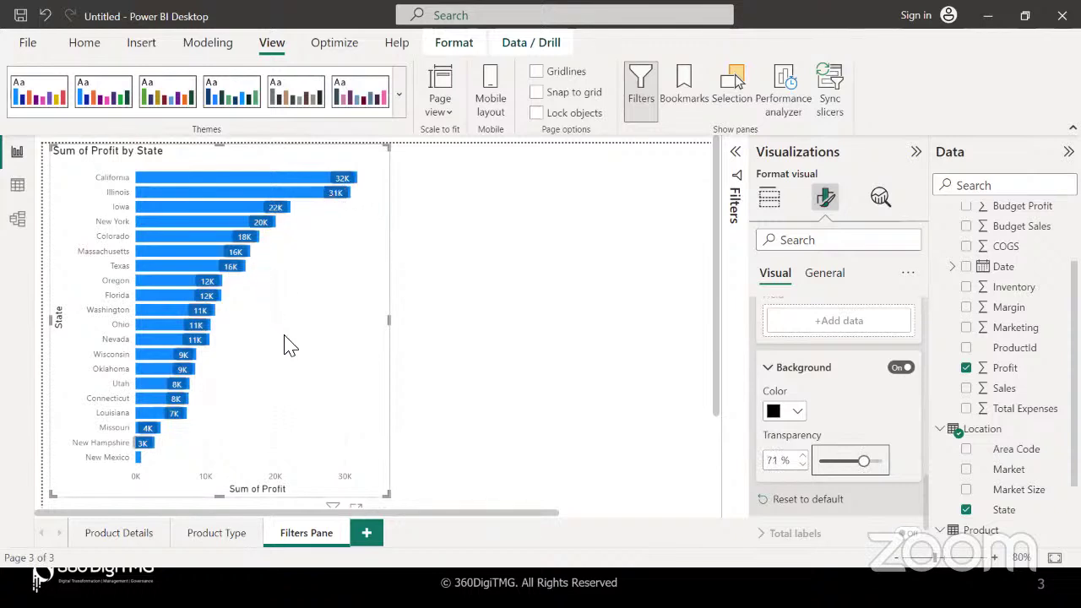
{"action": "left_click", "coordinate": [769, 372]}
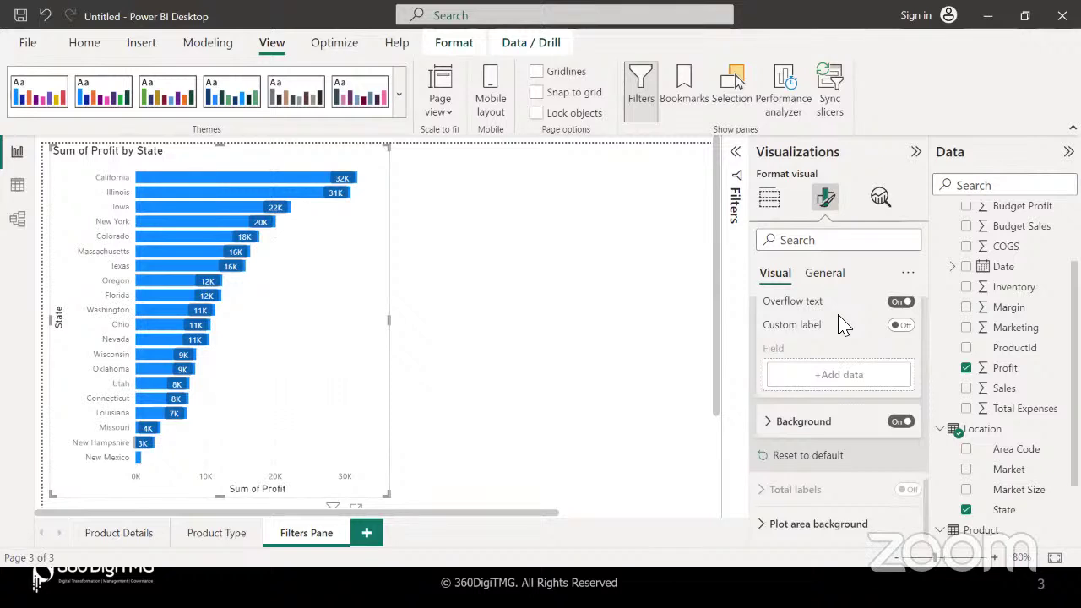
{"action": "left_click", "coordinate": [769, 199]}
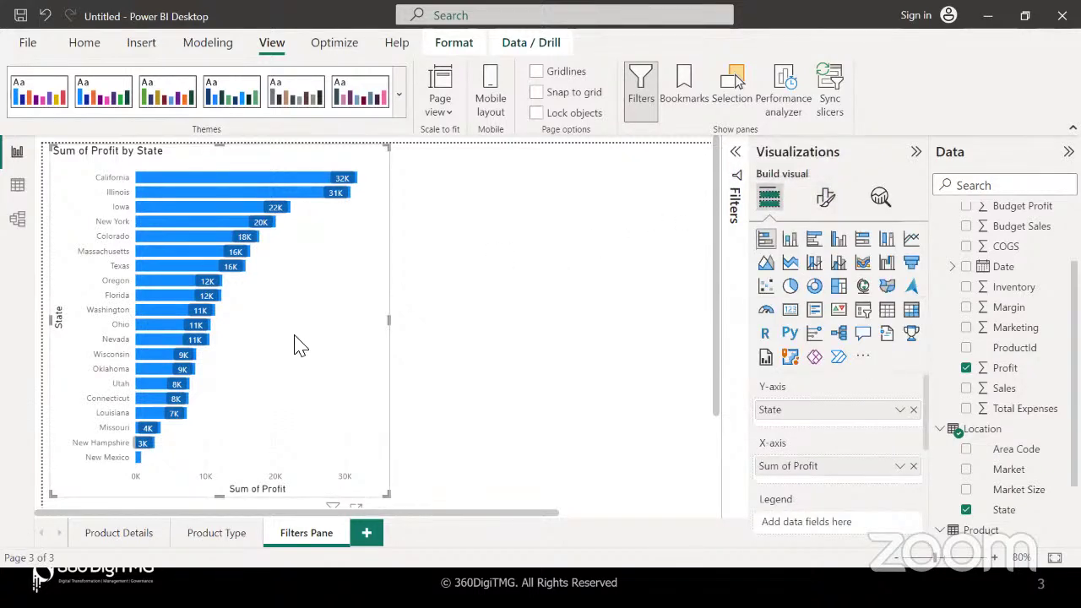
- Expand the Filters pane and open the State filter card for the bar chart
{"action": "key", "text": "alt+Tab"}
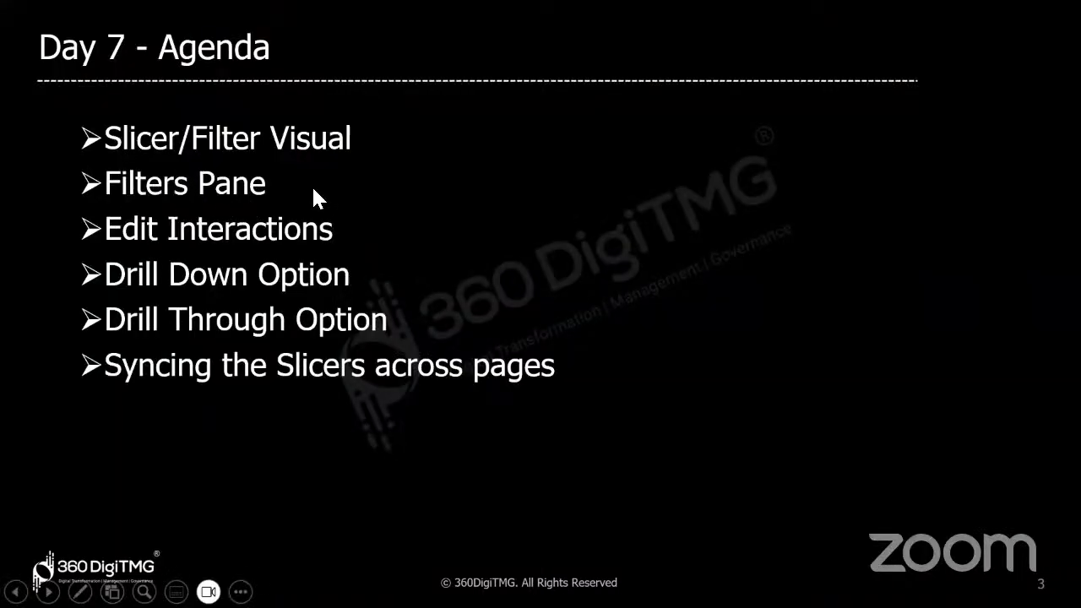
{"action": "key", "text": "alt+Tab"}
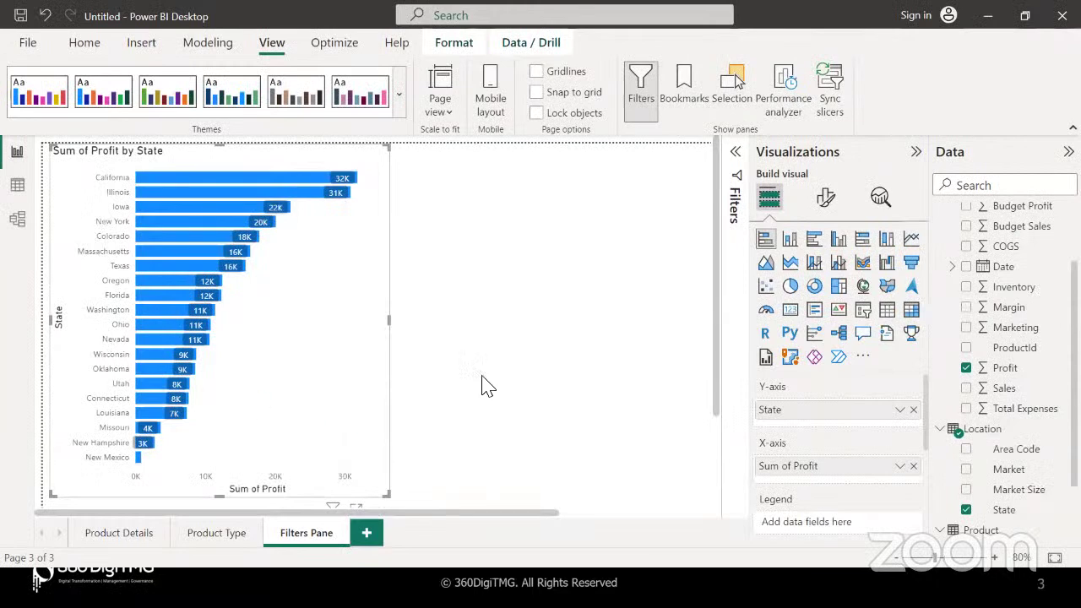
{"action": "left_click", "coordinate": [737, 157]}
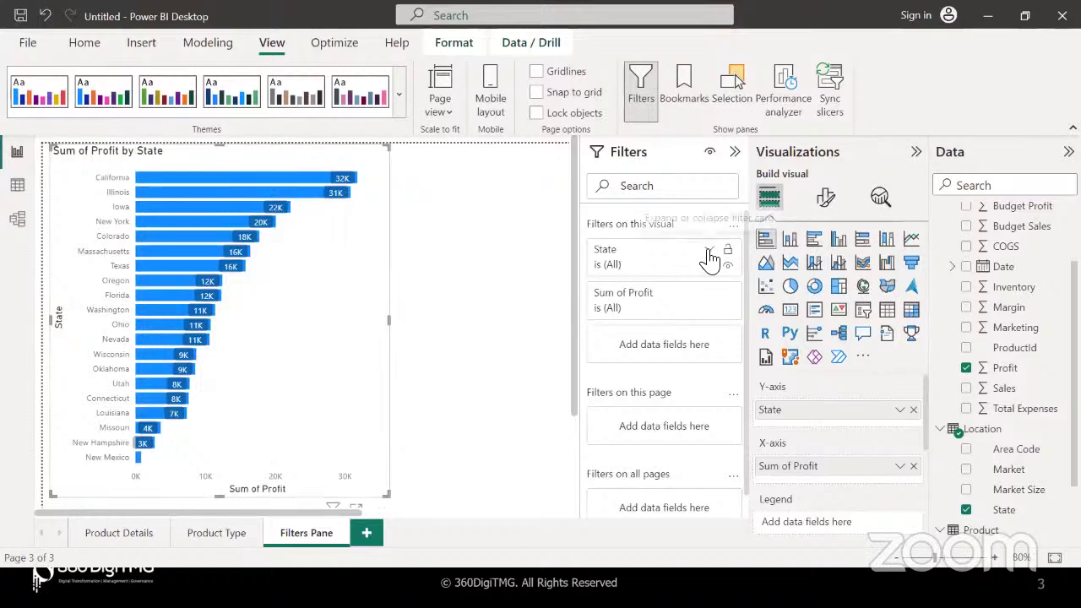
{"action": "left_click", "coordinate": [710, 253]}
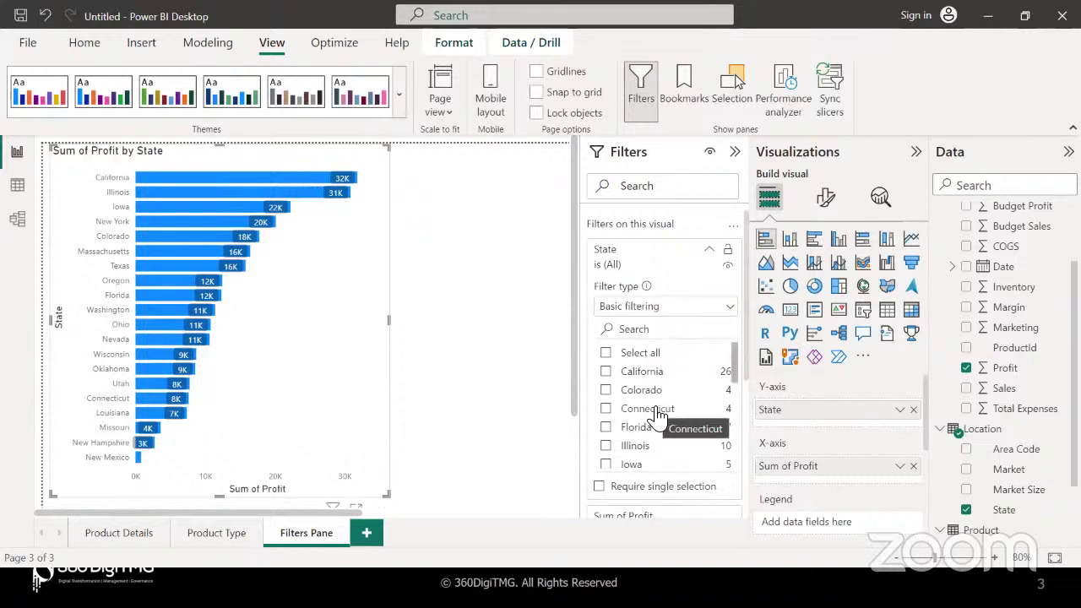
- Filter the bar chart to California, Colorado and Connecticut using basic filtering on State
{"action": "left_click", "coordinate": [606, 372]}
{"action": "left_click", "coordinate": [607, 390]}
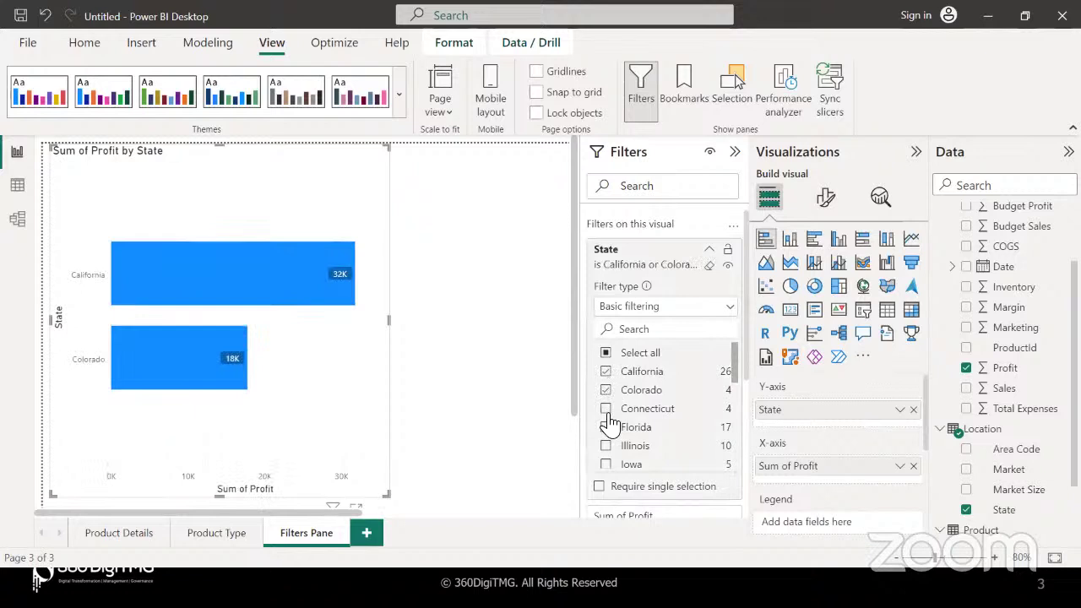
{"action": "left_click", "coordinate": [606, 408]}
{"action": "scroll", "coordinate": [654, 446], "scroll_direction": "down", "scroll_amount": 4}
{"action": "scroll", "coordinate": [654, 445], "scroll_direction": "up", "scroll_amount": 5}
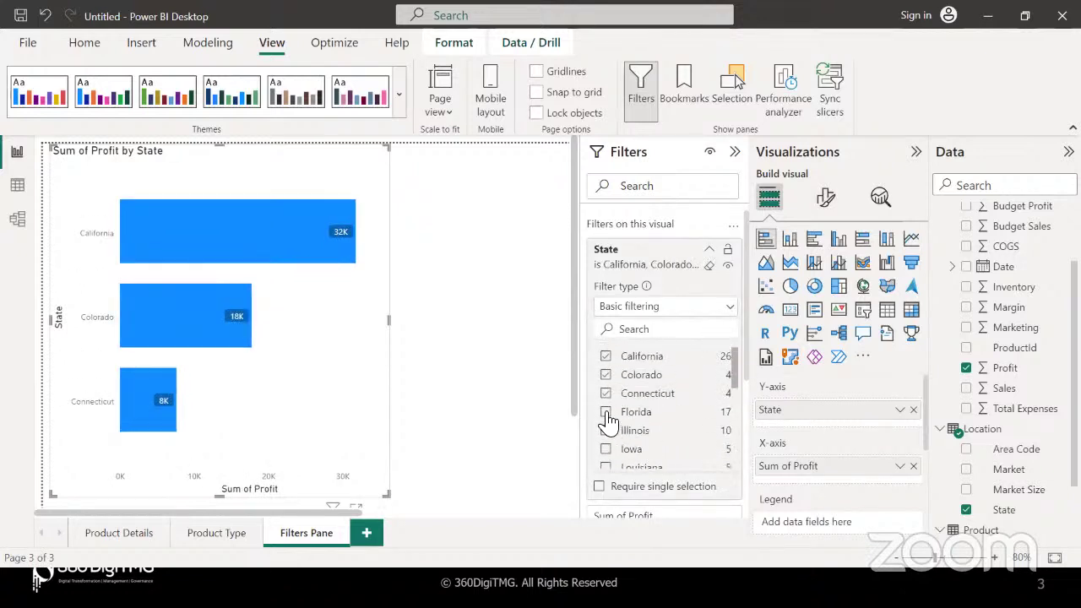
- Add Florida, Illinois, Nevada, New Hampshire and New Mexico to the State filter's selection
{"action": "left_click", "coordinate": [606, 412]}
{"action": "left_click", "coordinate": [606, 431]}
{"action": "scroll", "coordinate": [610, 435], "scroll_direction": "down", "scroll_amount": 3}
{"action": "left_click", "coordinate": [605, 406]}
{"action": "scroll", "coordinate": [607, 423], "scroll_direction": "down", "scroll_amount": 1}
{"action": "left_click", "coordinate": [605, 406]}
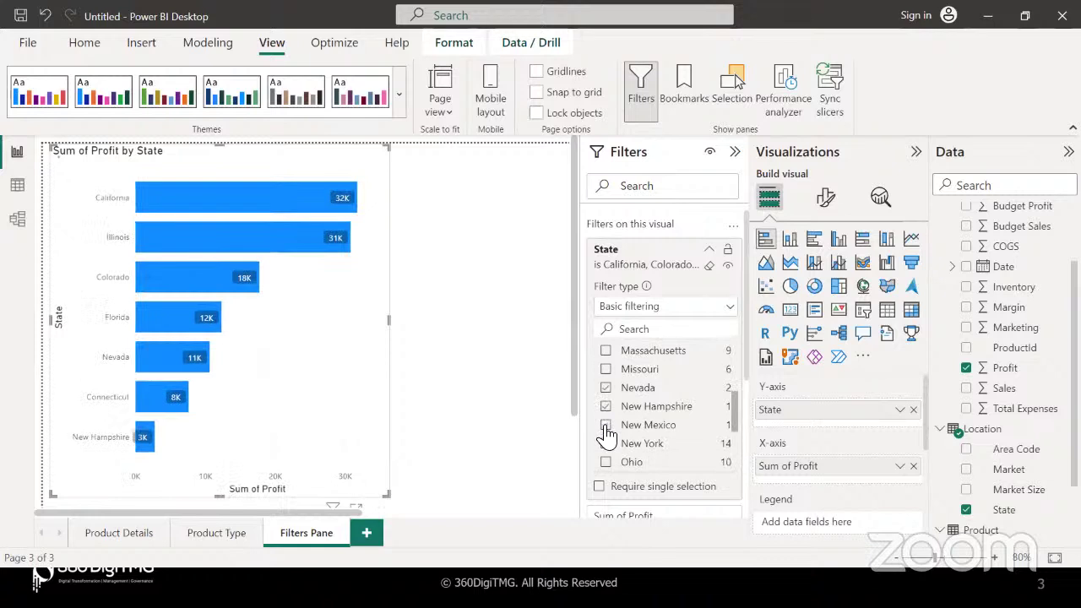
{"action": "left_click", "coordinate": [605, 425]}
{"action": "scroll", "coordinate": [654, 407], "scroll_direction": "up", "scroll_amount": 5}
{"action": "scroll", "coordinate": [654, 409], "scroll_direction": "down", "scroll_amount": 1}
{"action": "scroll", "coordinate": [654, 410], "scroll_direction": "down", "scroll_amount": 1}
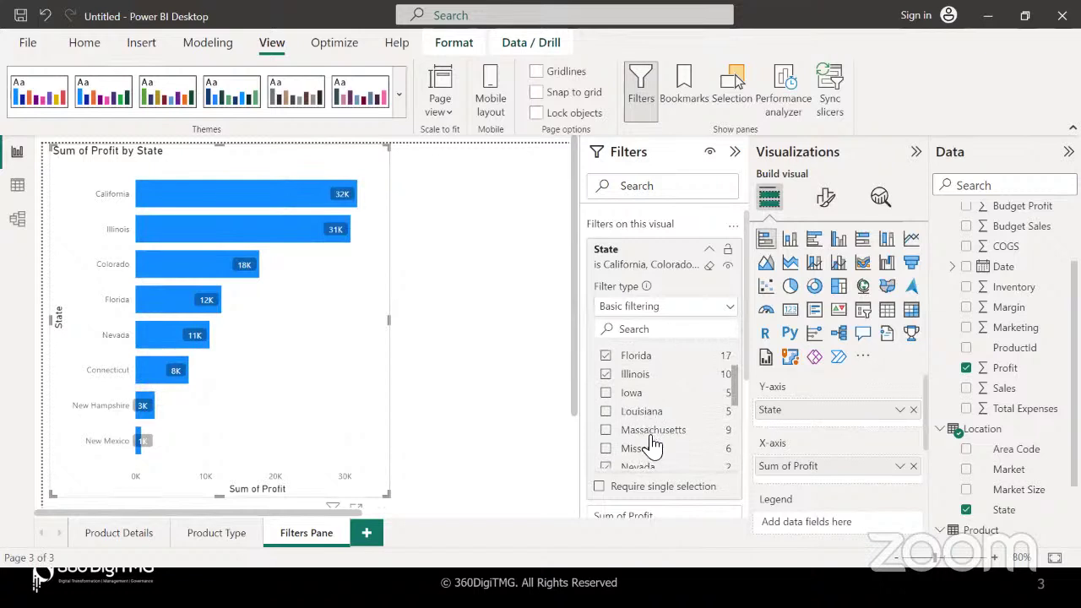
{"action": "scroll", "coordinate": [650, 442], "scroll_direction": "down", "scroll_amount": 2}
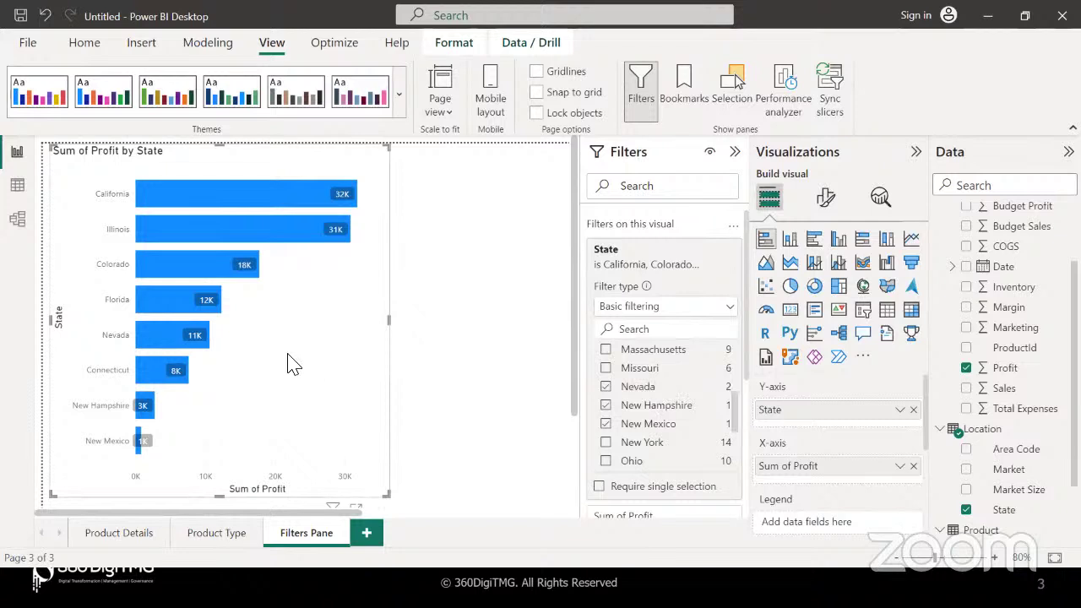
- Switch the State filter to Advanced filtering and back to Basic filtering, and select all states
{"action": "left_click", "coordinate": [730, 307]}
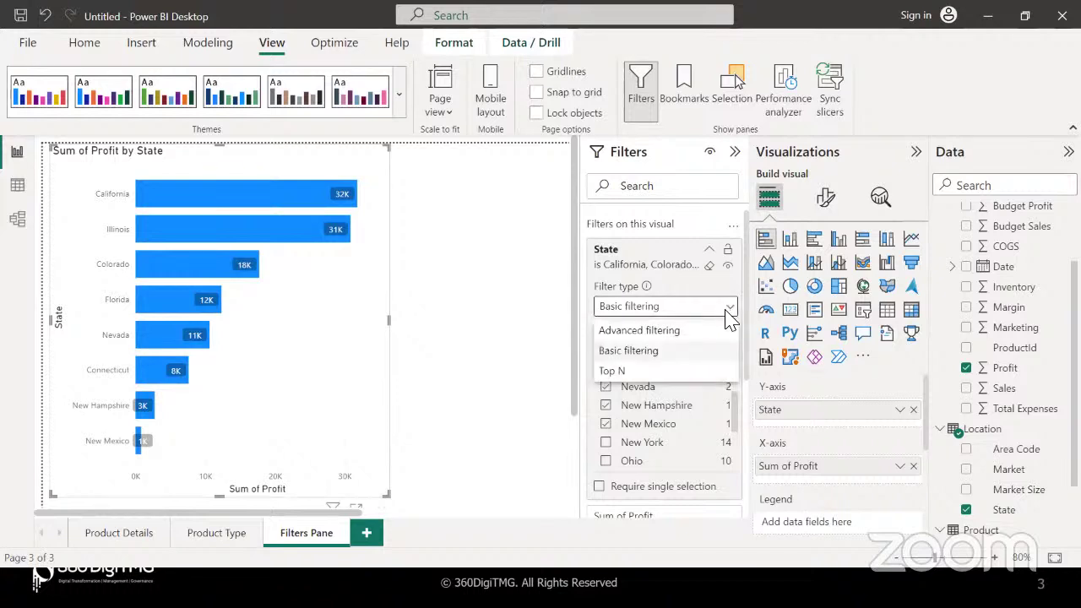
{"action": "left_click", "coordinate": [659, 332]}
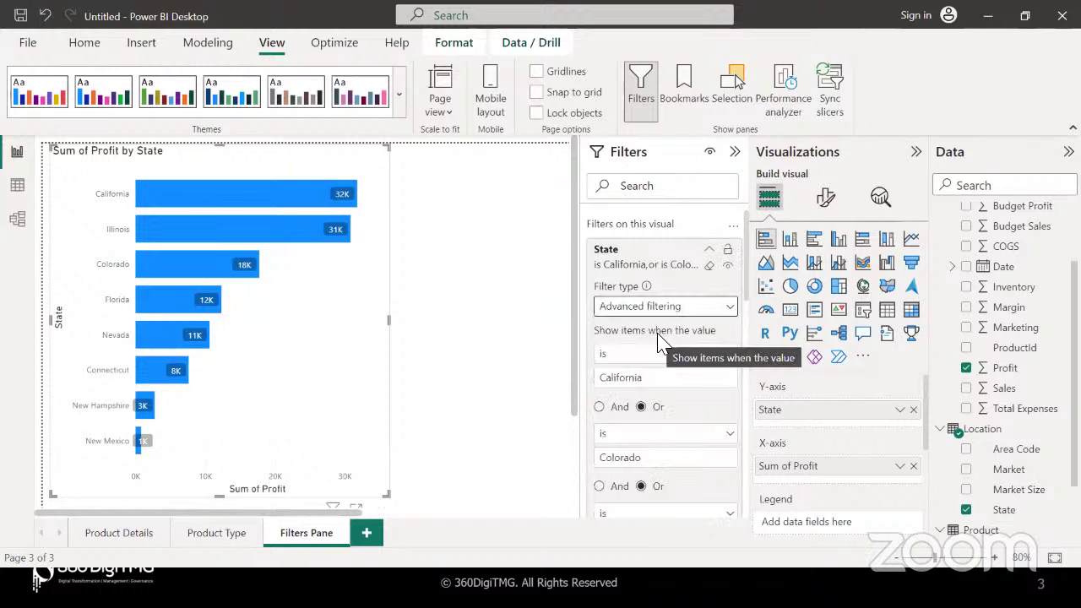
{"action": "left_click", "coordinate": [682, 309]}
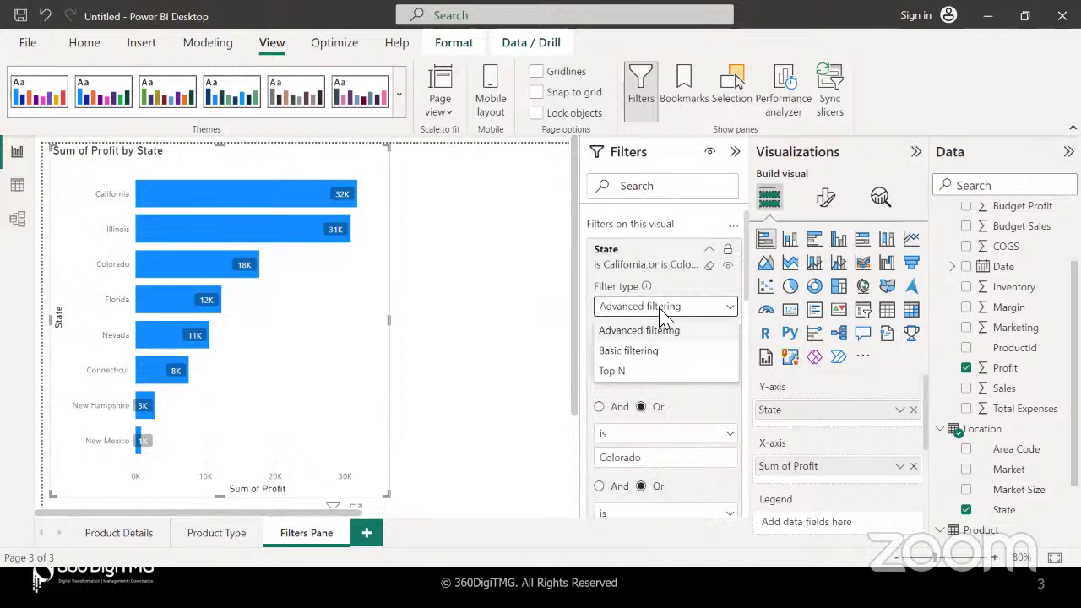
{"action": "left_click", "coordinate": [614, 352]}
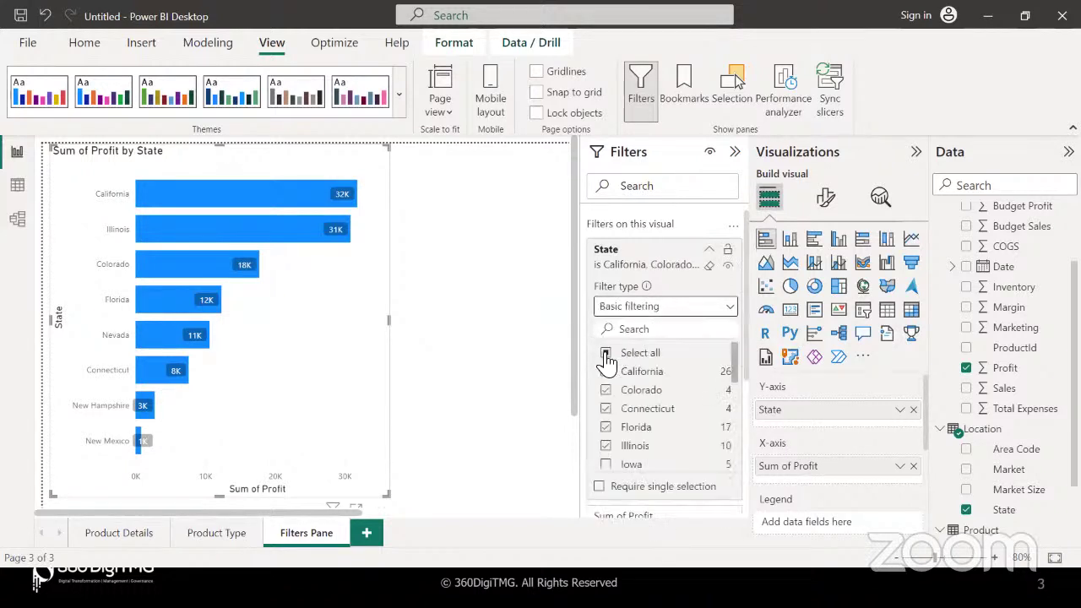
{"action": "left_click", "coordinate": [606, 355]}
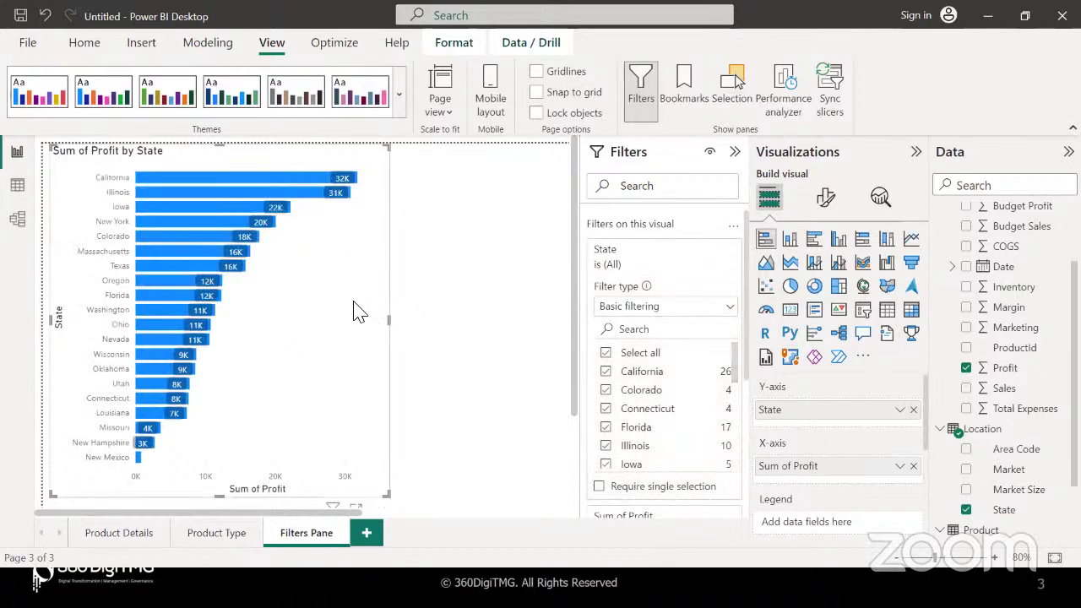
- Apply an Advanced filtering condition on State so the bar chart shows only values that contain "c"
{"action": "left_click", "coordinate": [731, 315]}
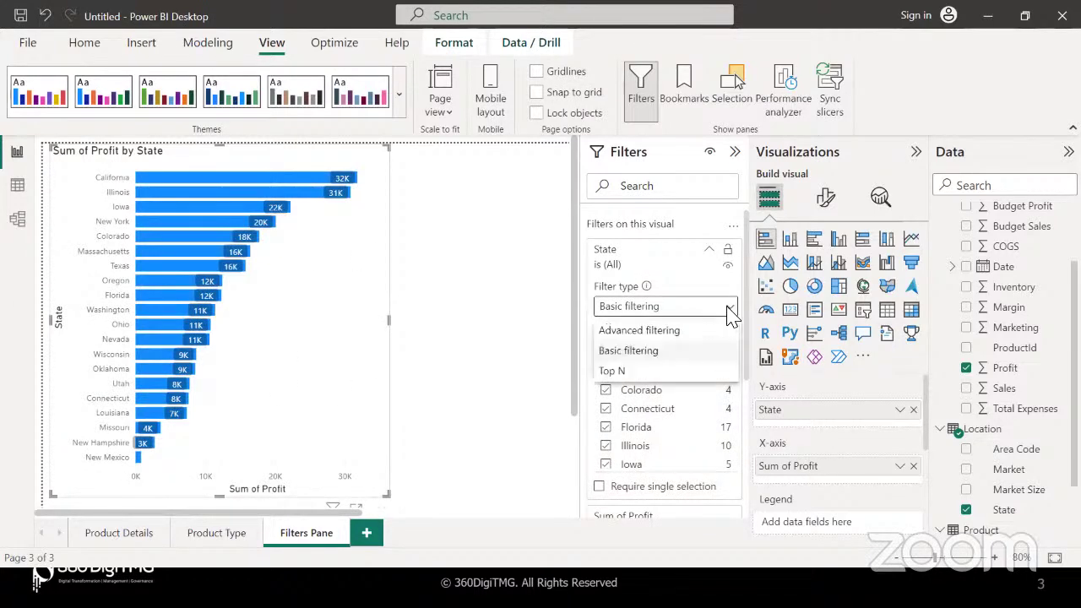
{"action": "left_click", "coordinate": [666, 340]}
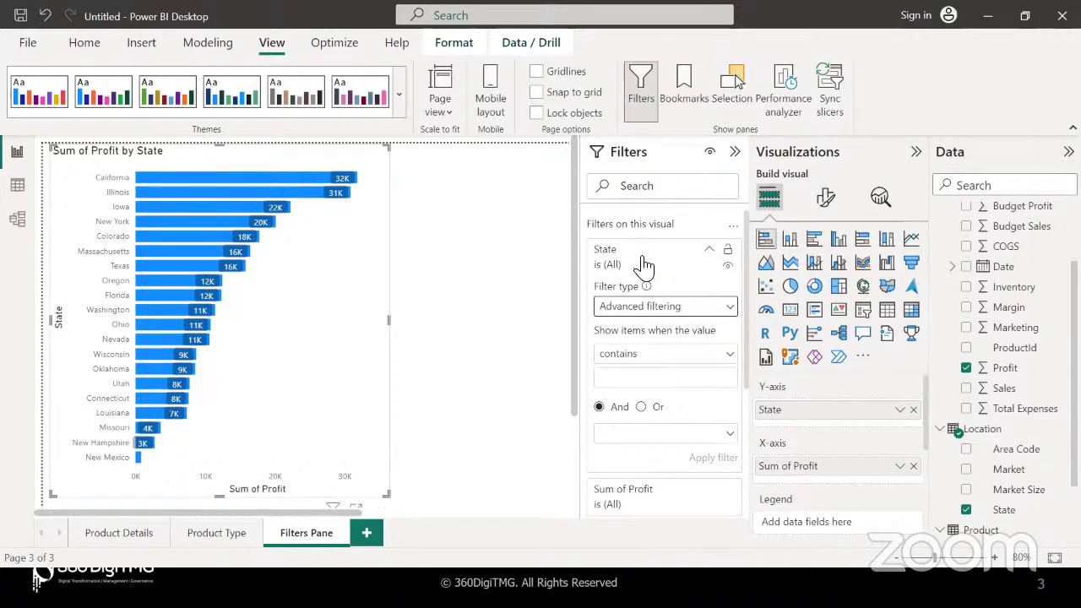
{"action": "left_click", "coordinate": [678, 355]}
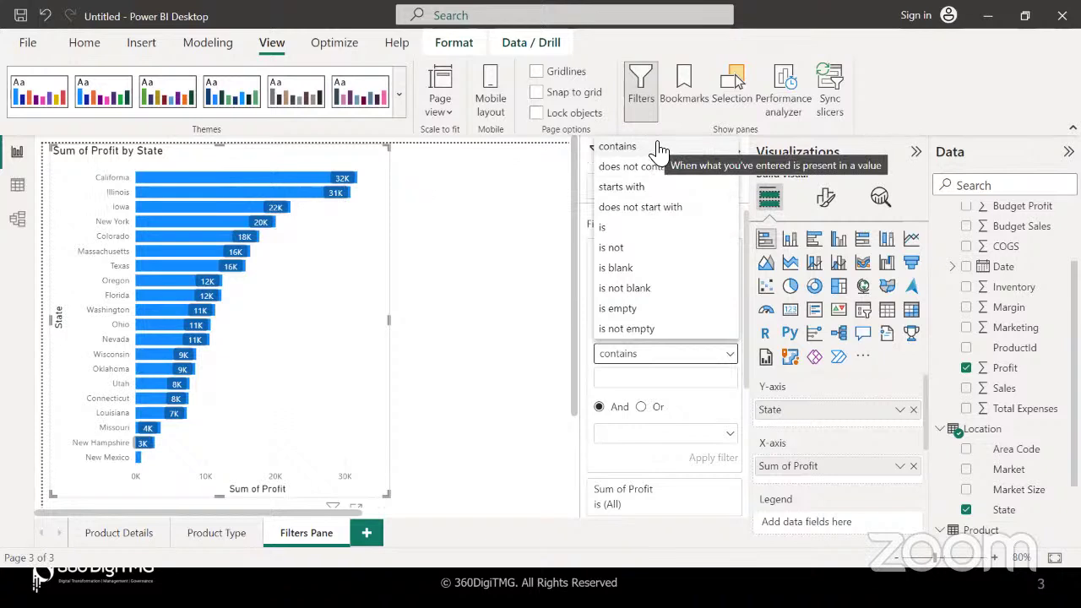
{"action": "left_click", "coordinate": [629, 381]}
{"action": "type", "text": "c"}
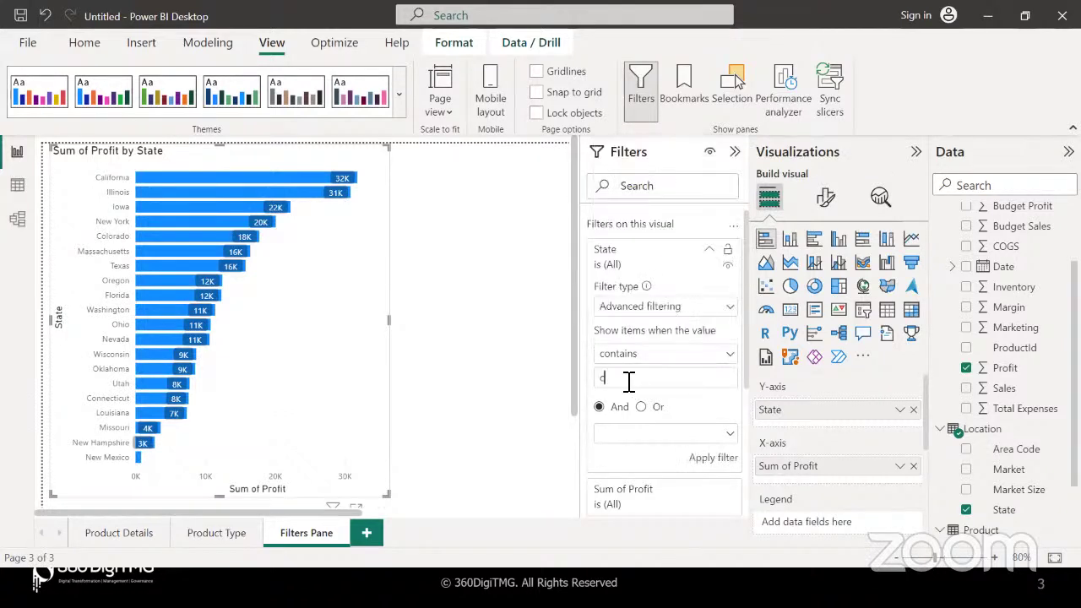
{"action": "left_click", "coordinate": [708, 461]}
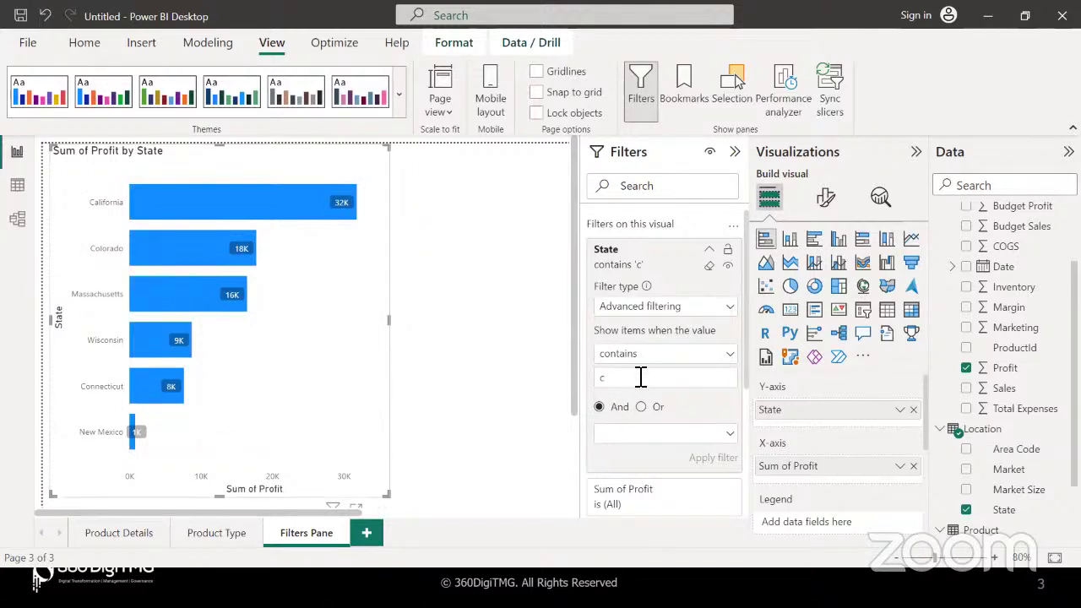
- Change the State filter's condition so the bar chart shows only states that do not contain "c"
{"action": "left_click", "coordinate": [666, 354]}
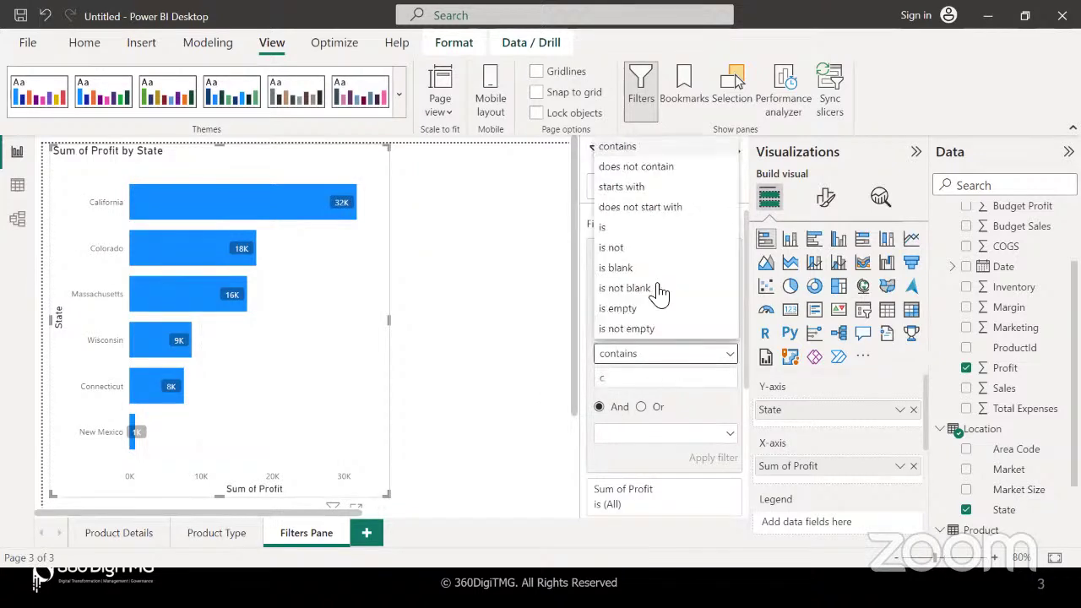
{"action": "left_click", "coordinate": [639, 166]}
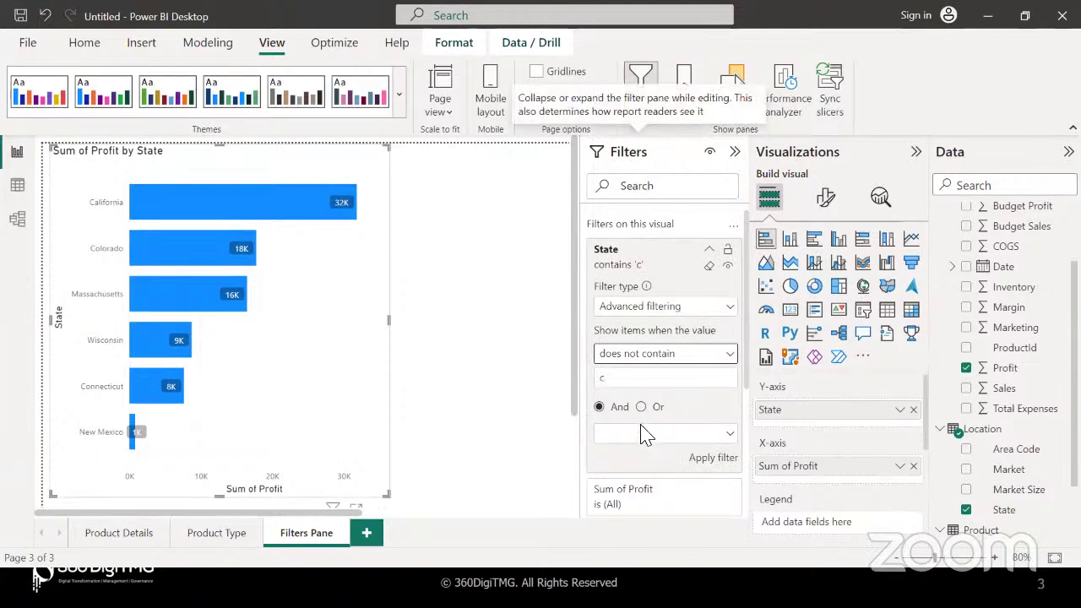
{"action": "left_click", "coordinate": [706, 458]}
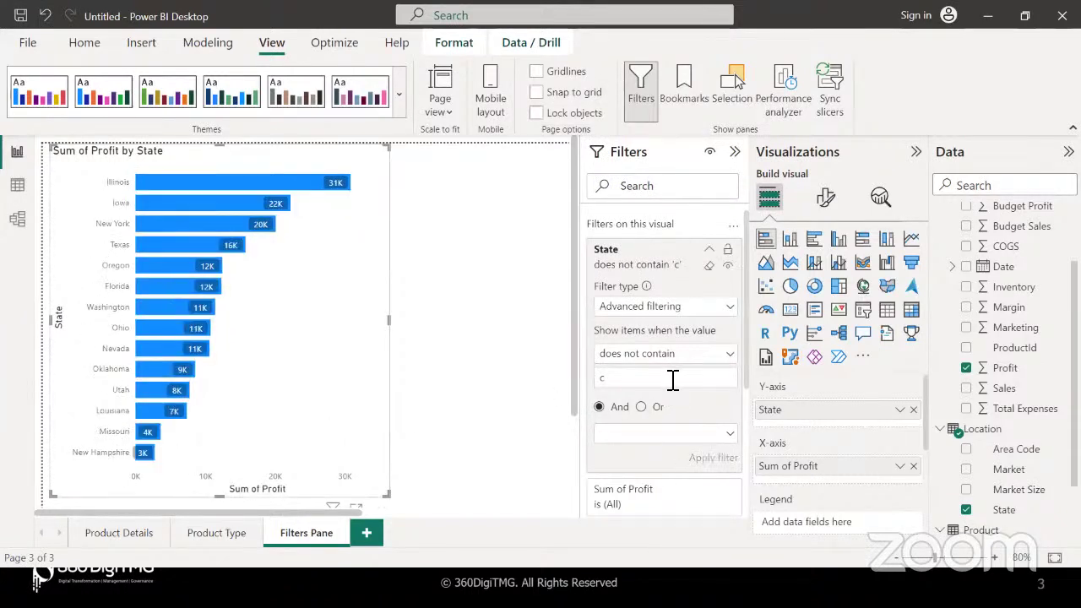
- Change the advanced State filter to show only states whose names start with "I", and apply it
{"action": "left_click", "coordinate": [680, 356]}
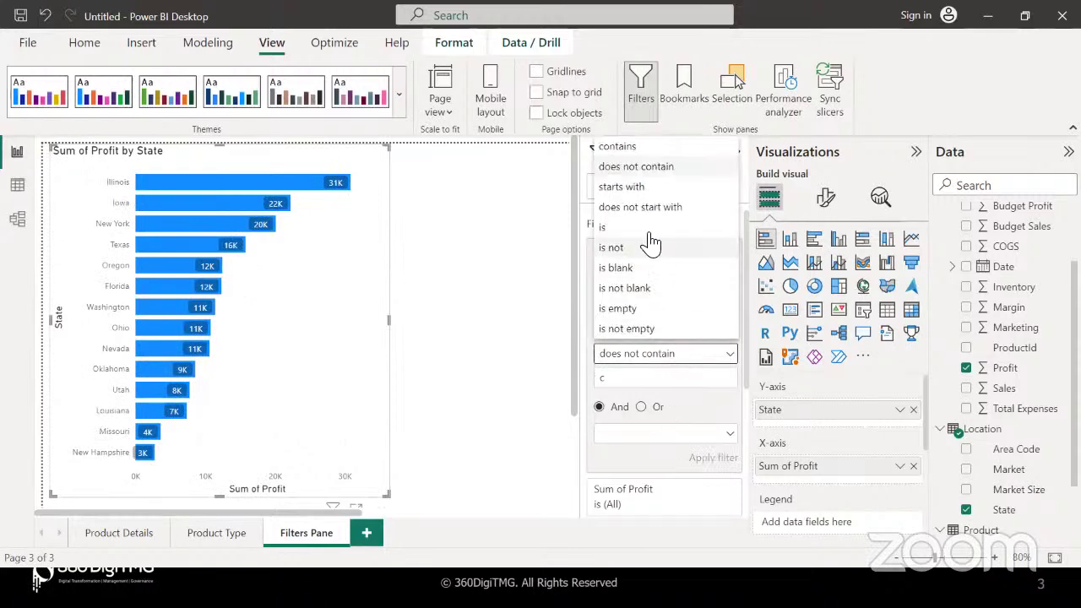
{"action": "left_click", "coordinate": [642, 189]}
{"action": "left_click", "coordinate": [600, 380]}
{"action": "type", "text": "I"}
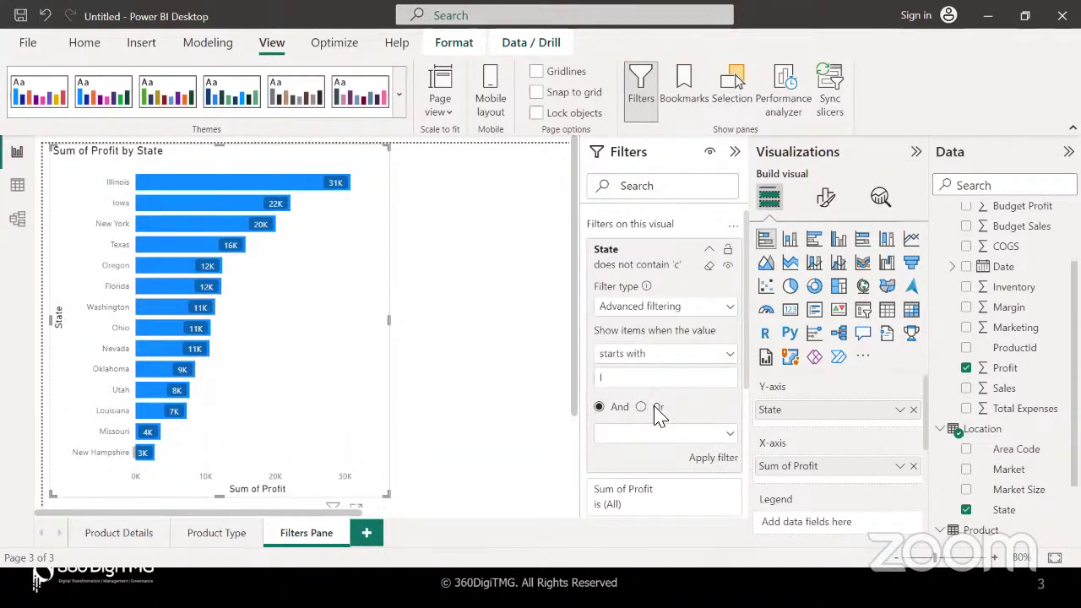
{"action": "left_click", "coordinate": [702, 459]}
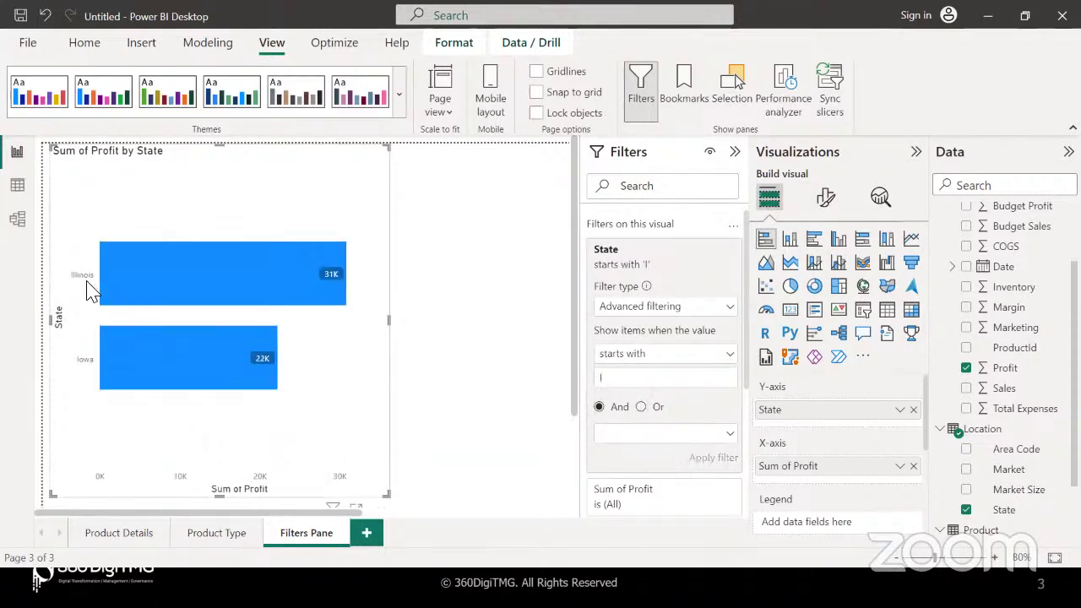
- Apply a two-part advanced State filter that keeps only states containing "I" and containing "n"
{"action": "left_click", "coordinate": [647, 354]}
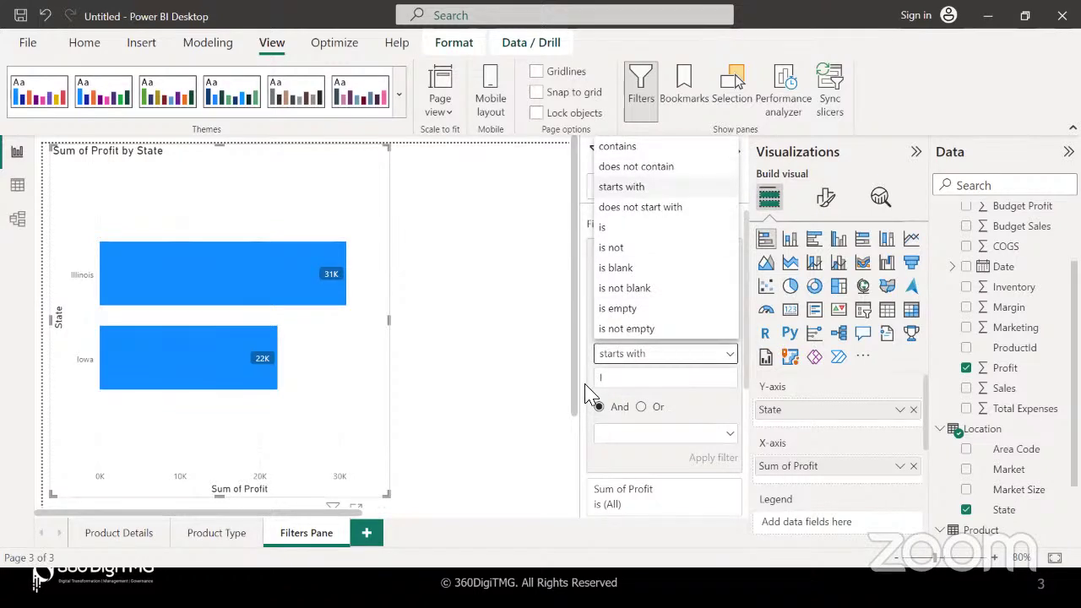
{"action": "left_click", "coordinate": [627, 353]}
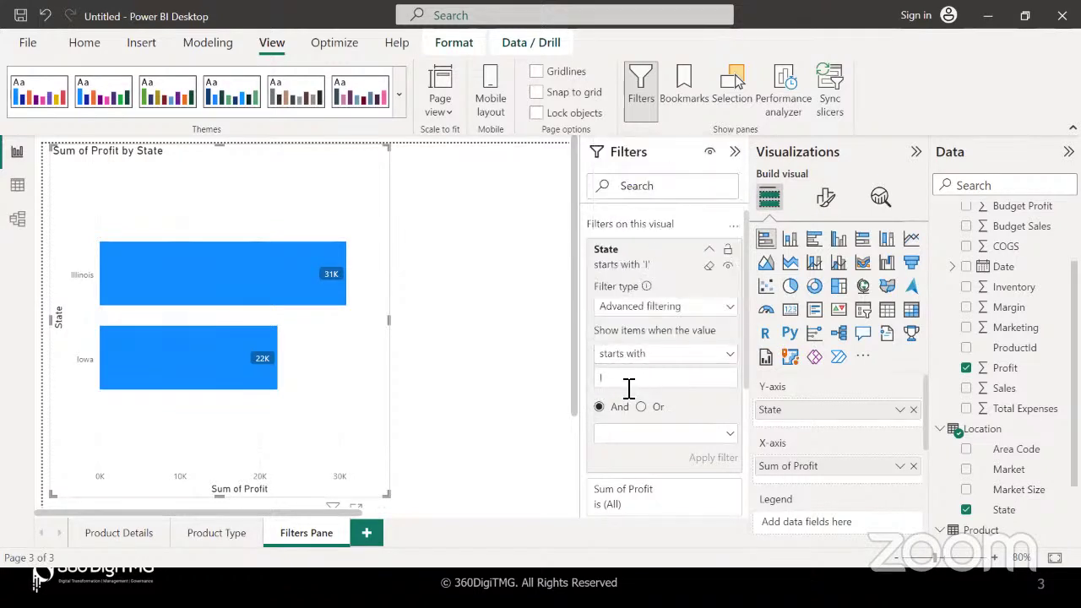
{"action": "left_click", "coordinate": [660, 354]}
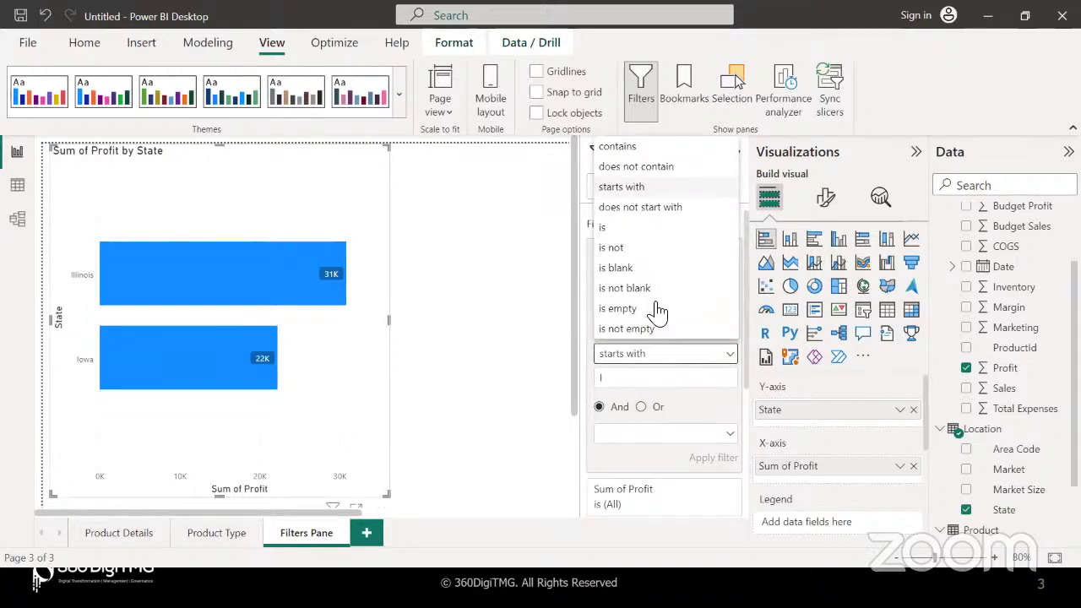
{"action": "left_click", "coordinate": [637, 148]}
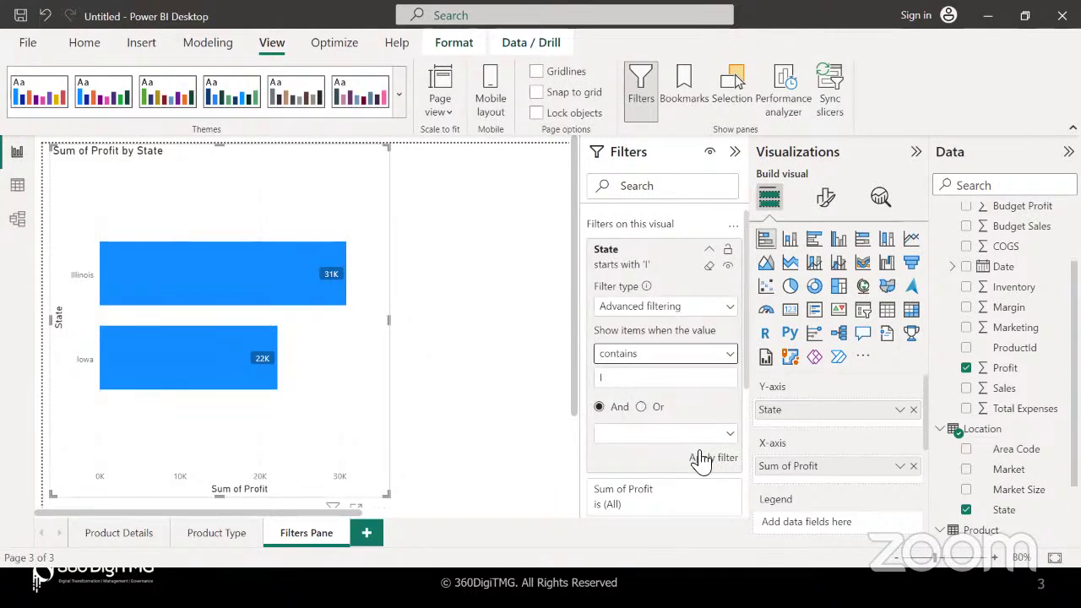
{"action": "left_click", "coordinate": [640, 407]}
{"action": "left_click", "coordinate": [620, 436]}
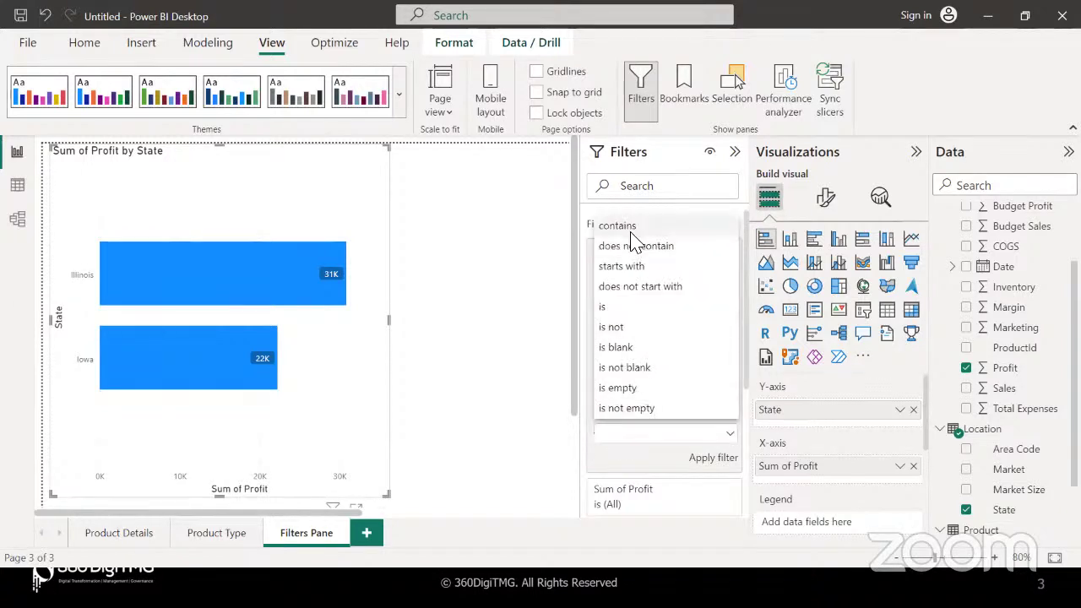
{"action": "left_click", "coordinate": [632, 231]}
{"action": "left_click", "coordinate": [625, 461]}
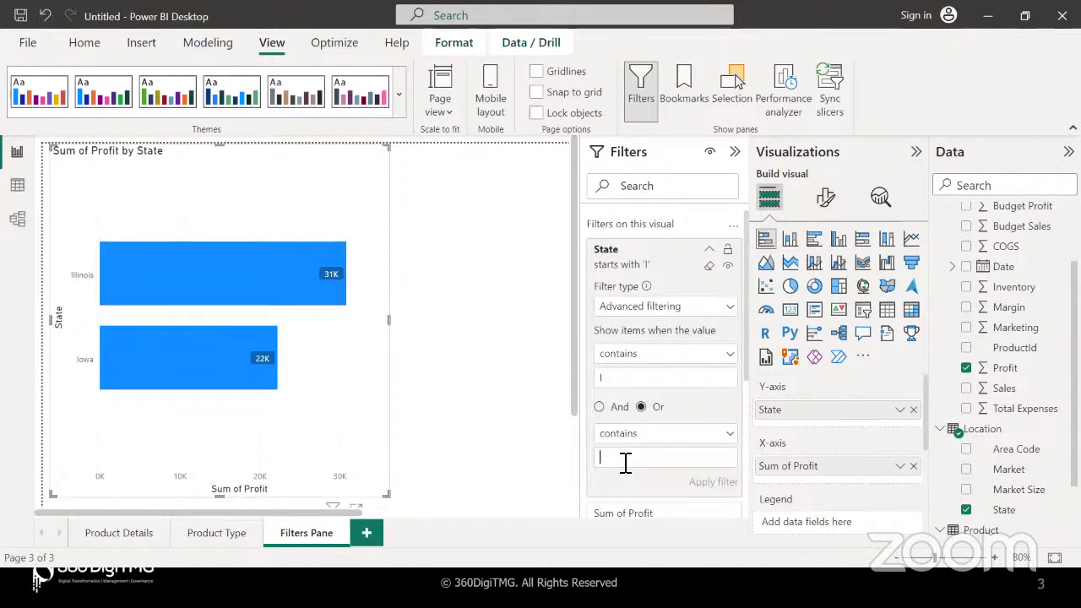
{"action": "type", "text": "n"}
{"action": "left_click", "coordinate": [599, 407]}
{"action": "left_click", "coordinate": [714, 482]}
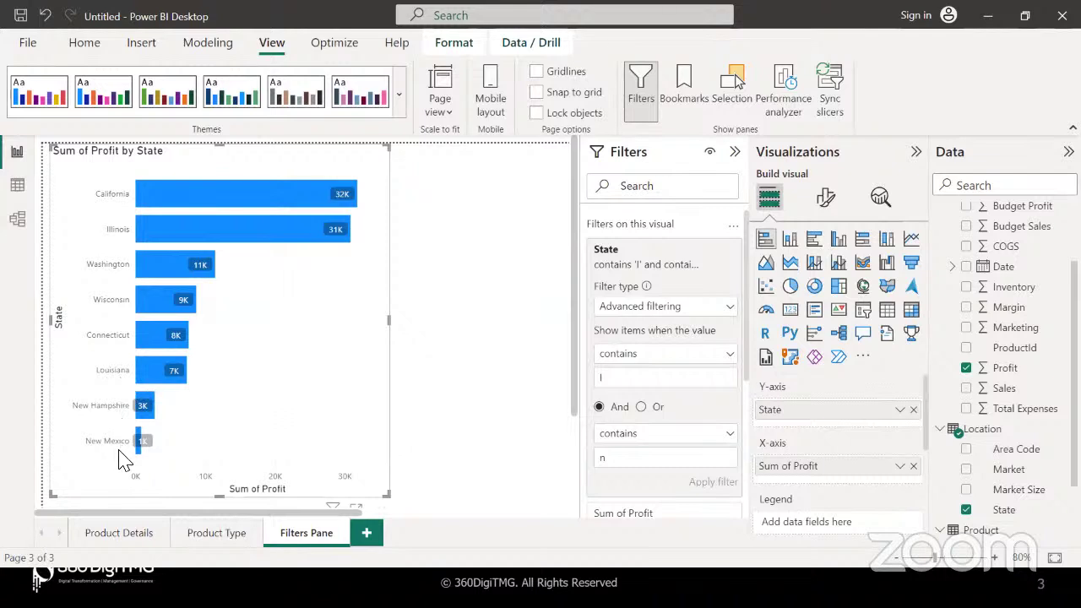
- Combine the two State conditions with Or instead of And, and apply the filter
{"action": "left_click", "coordinate": [641, 407]}
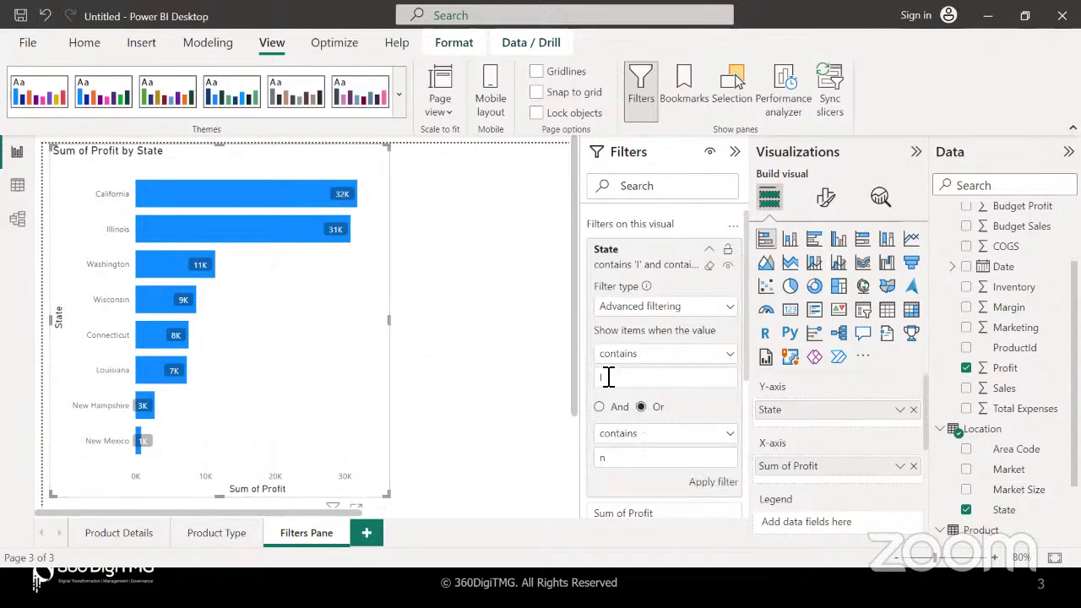
{"action": "left_click", "coordinate": [700, 488]}
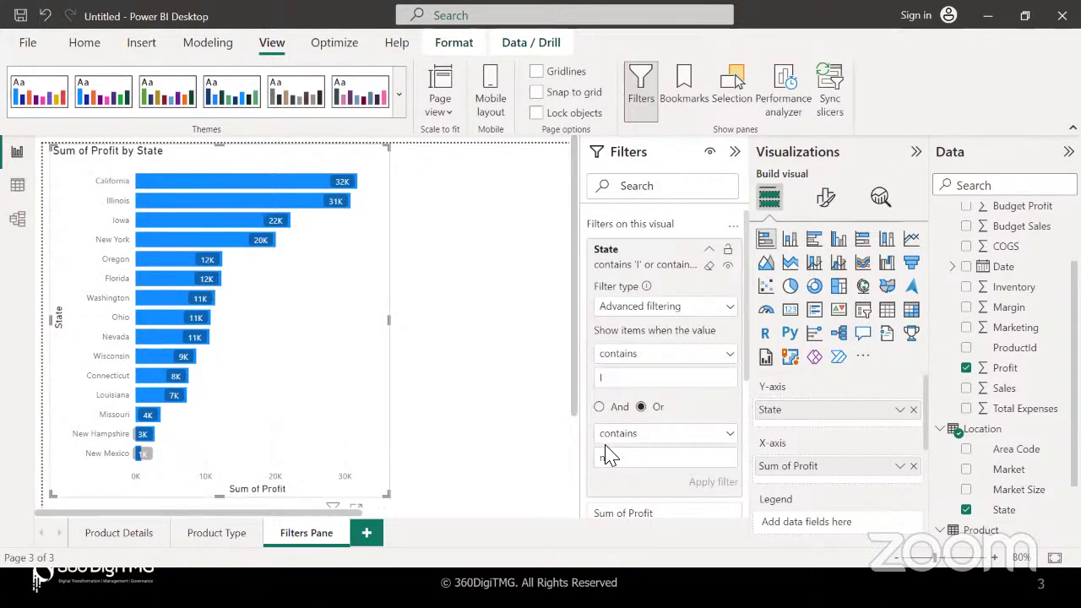
{"action": "left_click", "coordinate": [598, 408]}
{"action": "left_click", "coordinate": [641, 312]}
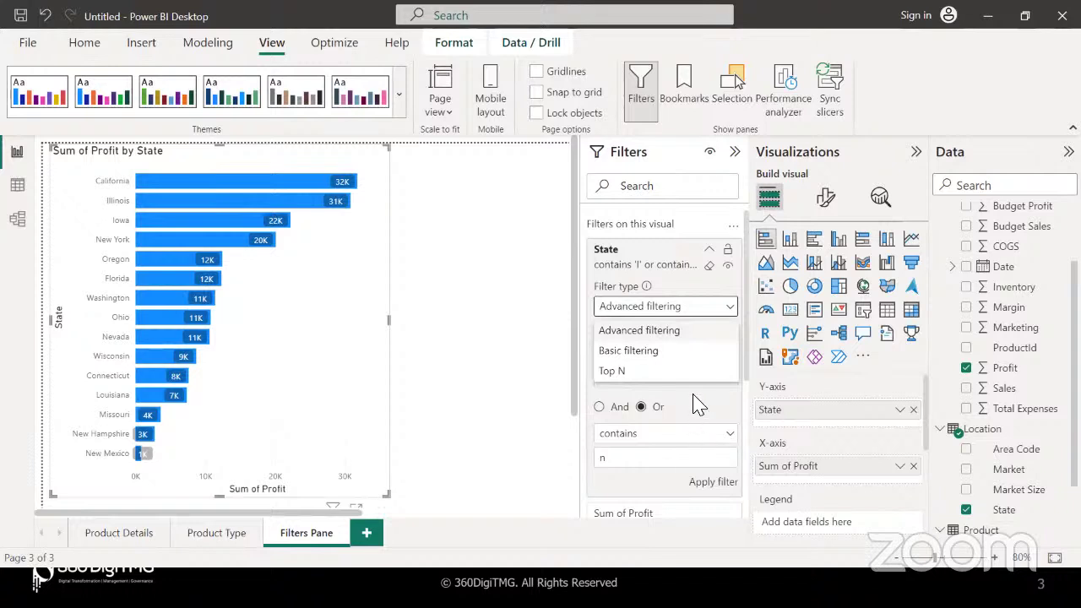
{"action": "left_click", "coordinate": [672, 285]}
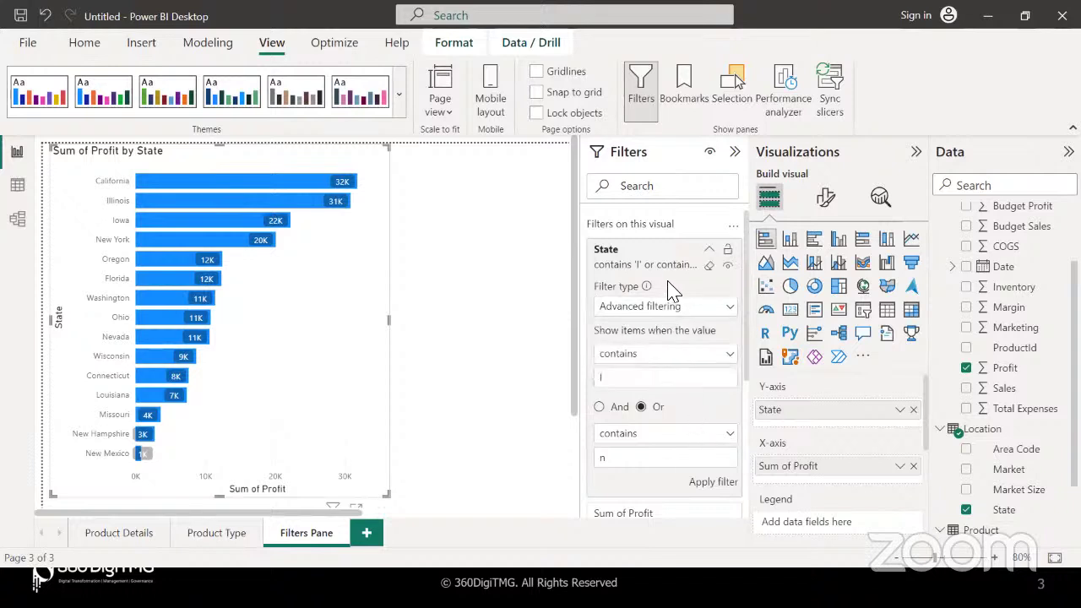
{"action": "scroll", "coordinate": [680, 363], "scroll_direction": "down", "scroll_amount": 3}
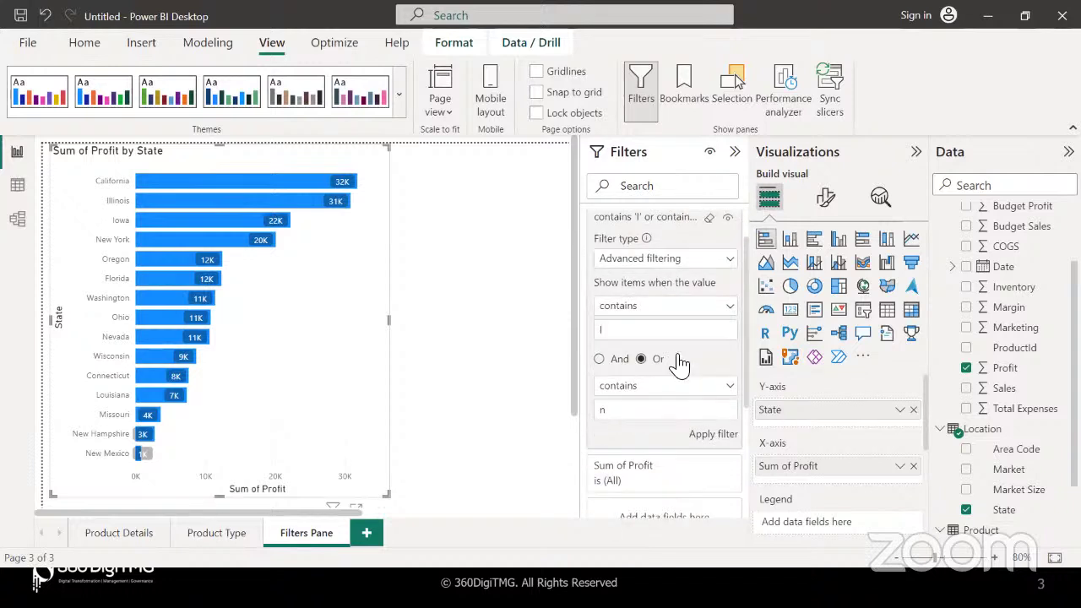
{"action": "scroll", "coordinate": [681, 363], "scroll_direction": "up", "scroll_amount": 3}
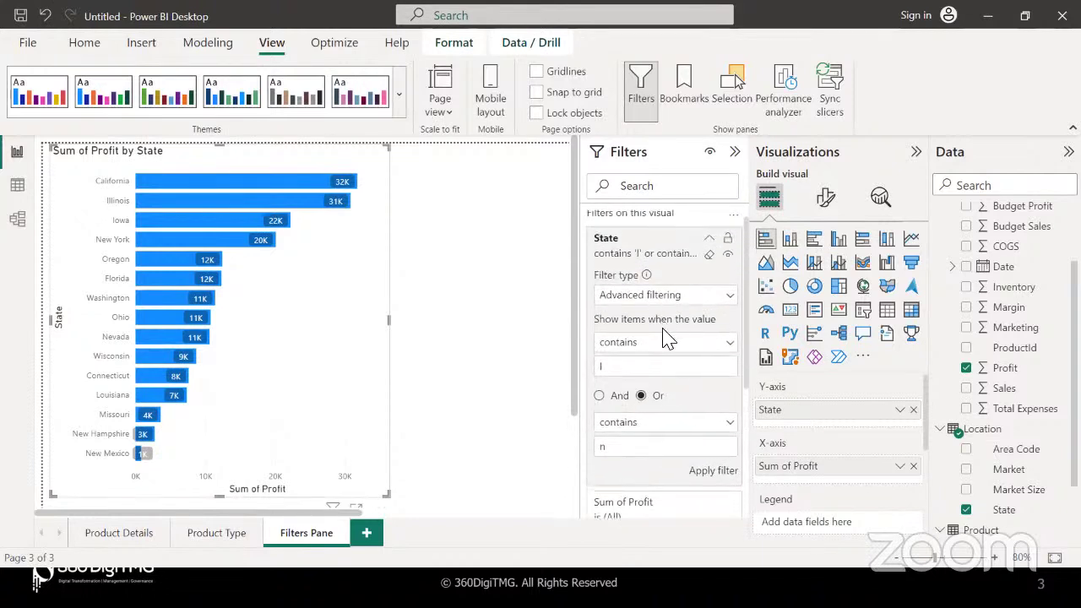
{"action": "left_click", "coordinate": [664, 342]}
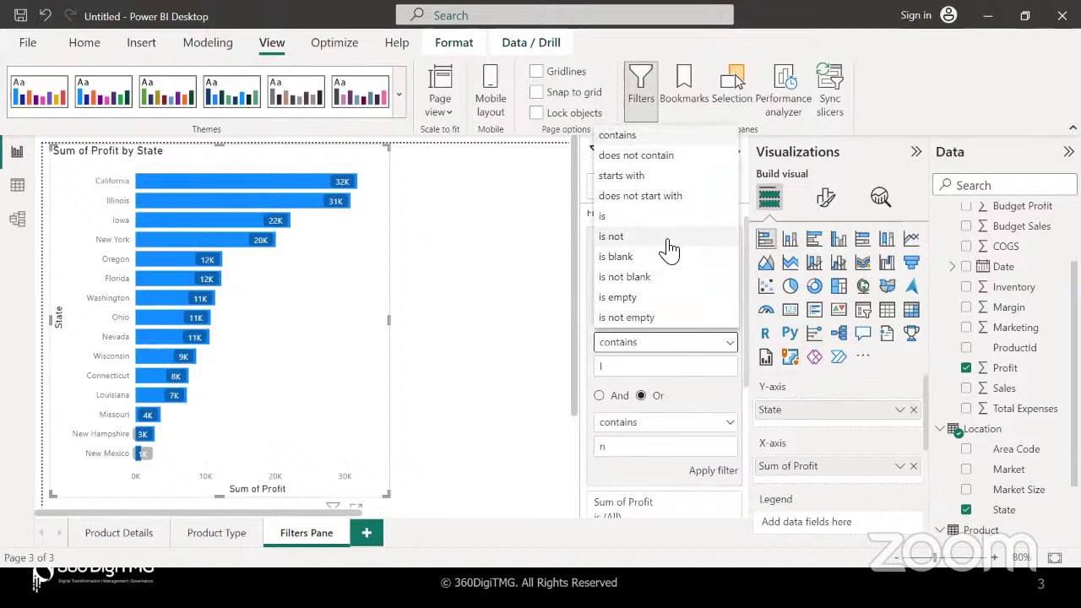
{"action": "left_click", "coordinate": [724, 394]}
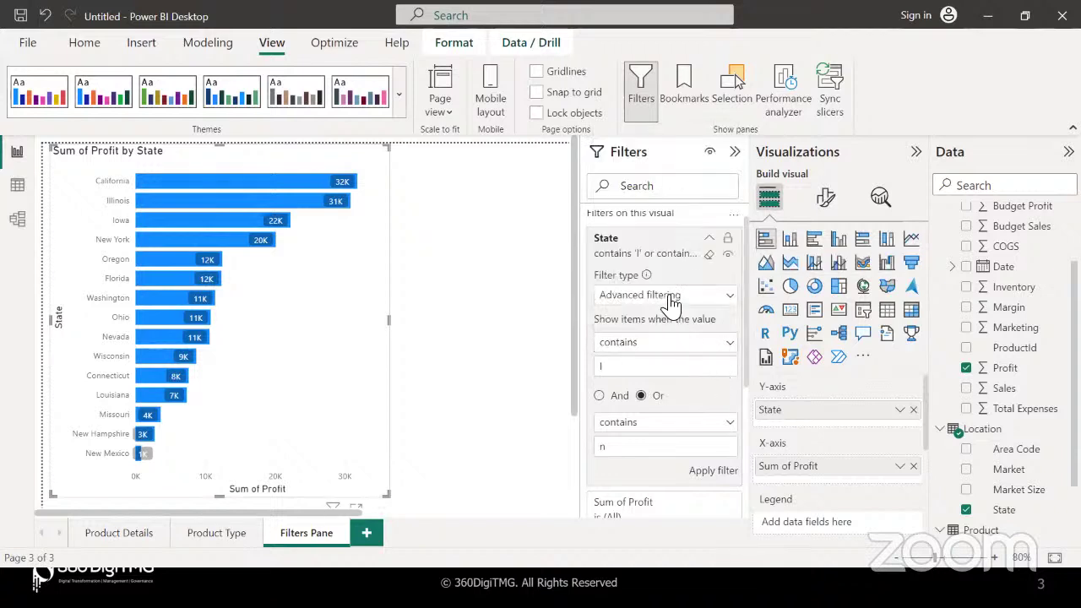
- Switch the State filter to Top N and show the top 5 states by Sum of Profit
{"action": "left_click", "coordinate": [663, 294]}
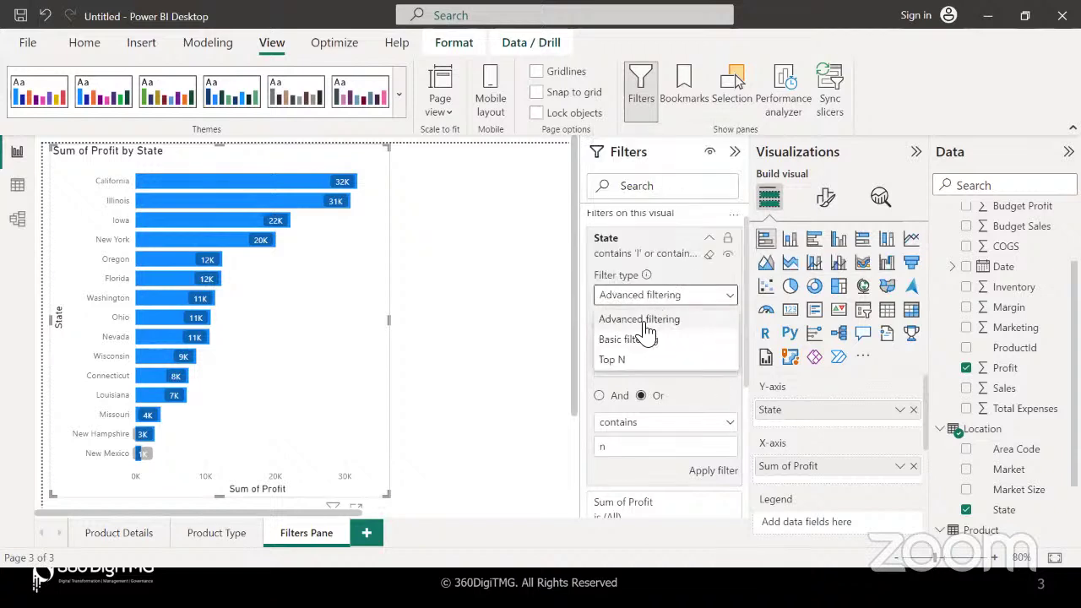
{"action": "left_click", "coordinate": [622, 363]}
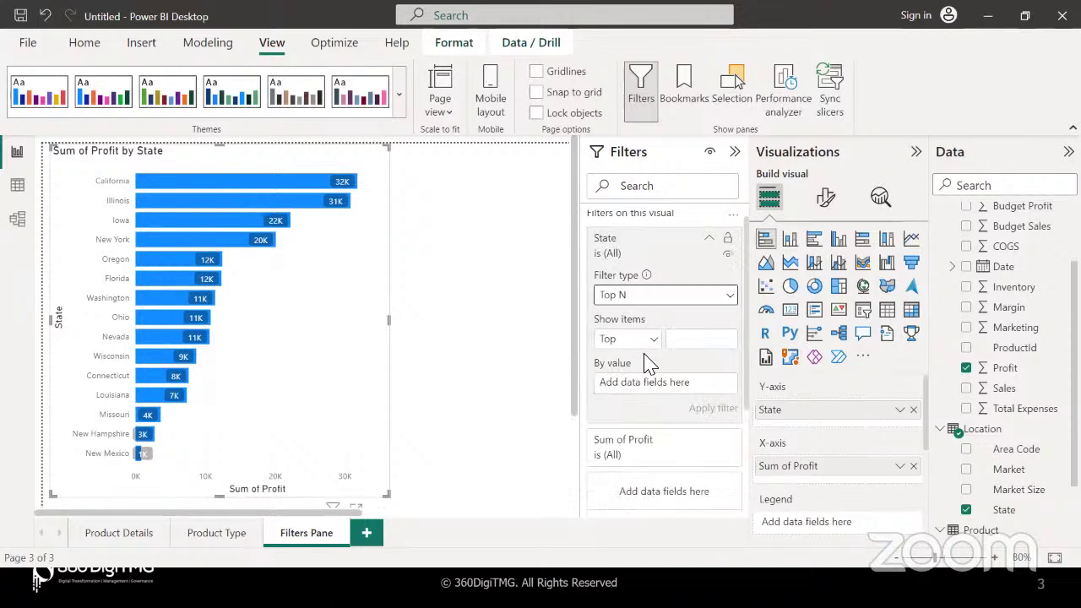
{"action": "left_click", "coordinate": [695, 340]}
{"action": "left_click_drag", "start_coordinate": [1026, 368], "coordinate": [702, 385]}
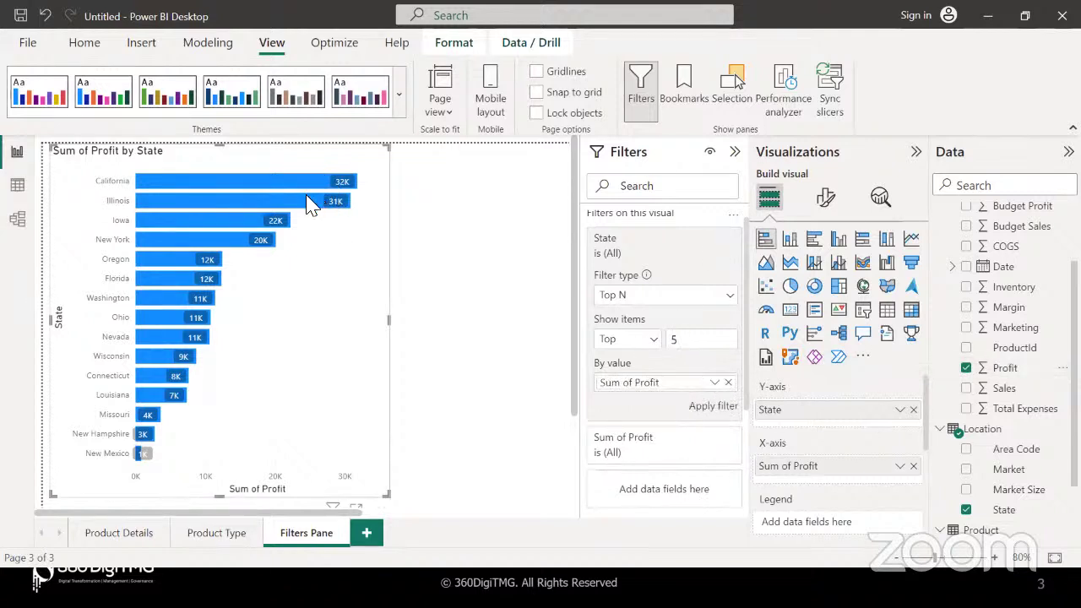
{"action": "left_click", "coordinate": [714, 407]}
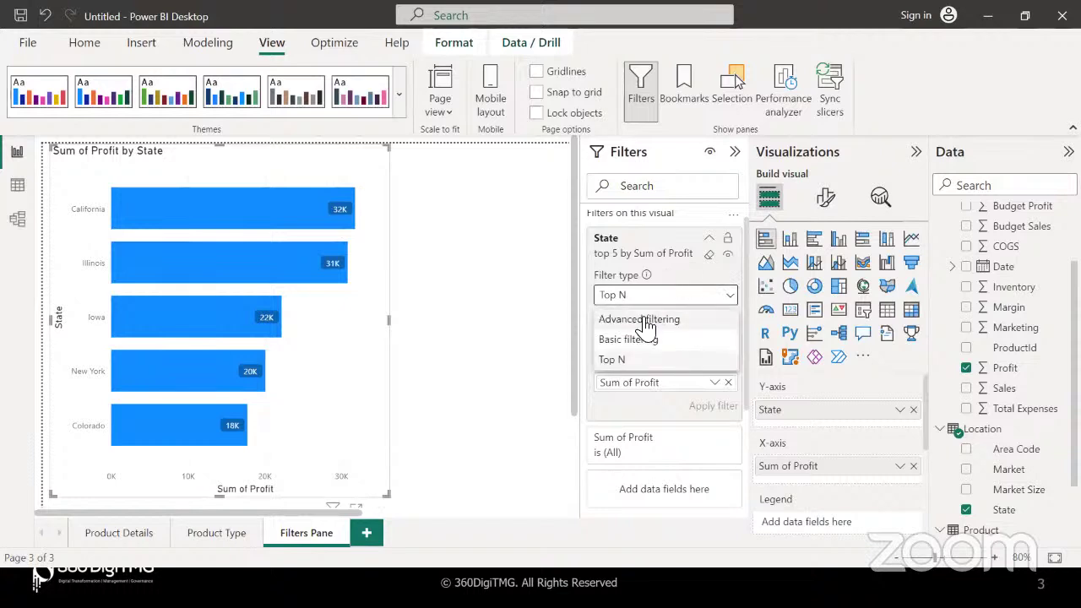
- Select all states with Basic filtering, and reapply a Top N filter for the top 5 states by Sum of Profit
{"action": "left_click", "coordinate": [627, 338]}
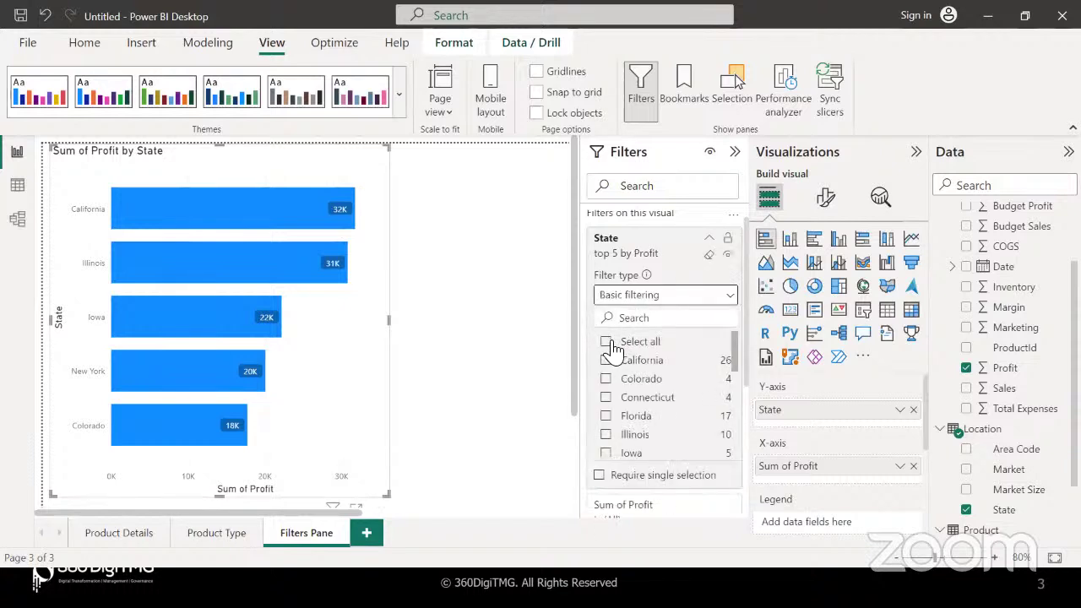
{"action": "left_click", "coordinate": [608, 345]}
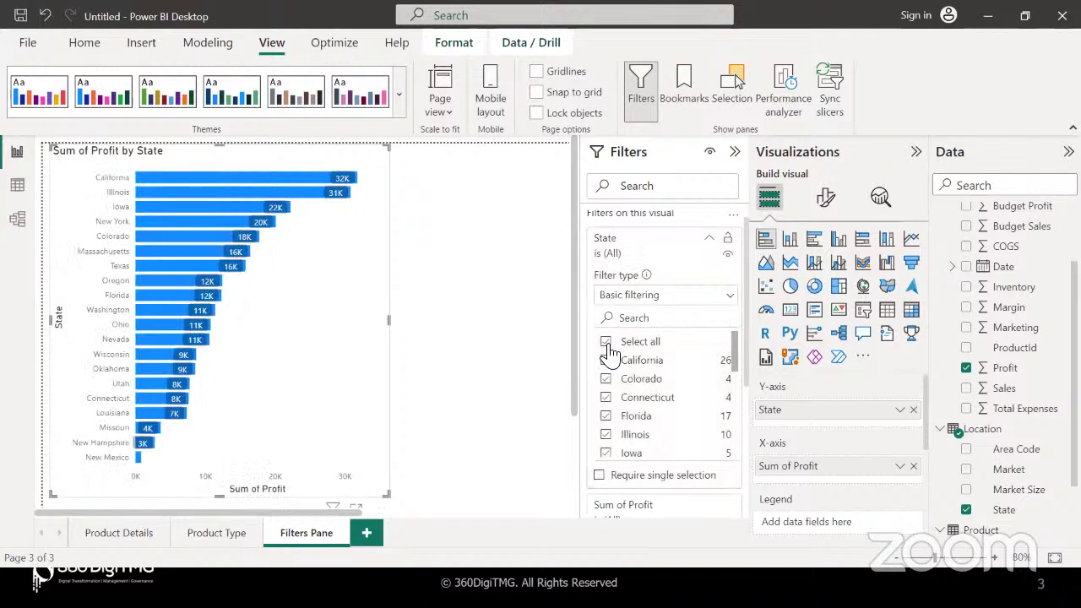
{"action": "left_click", "coordinate": [678, 300]}
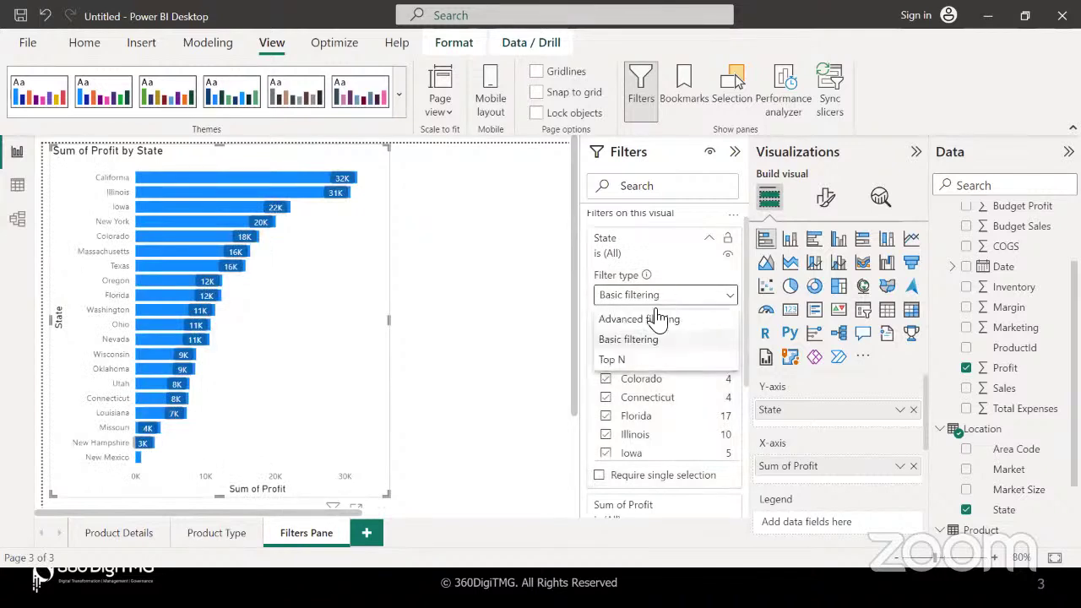
{"action": "left_click", "coordinate": [630, 358]}
{"action": "left_click", "coordinate": [683, 342]}
{"action": "type", "text": "5"}
{"action": "left_click_drag", "start_coordinate": [1004, 368], "coordinate": [692, 395]}
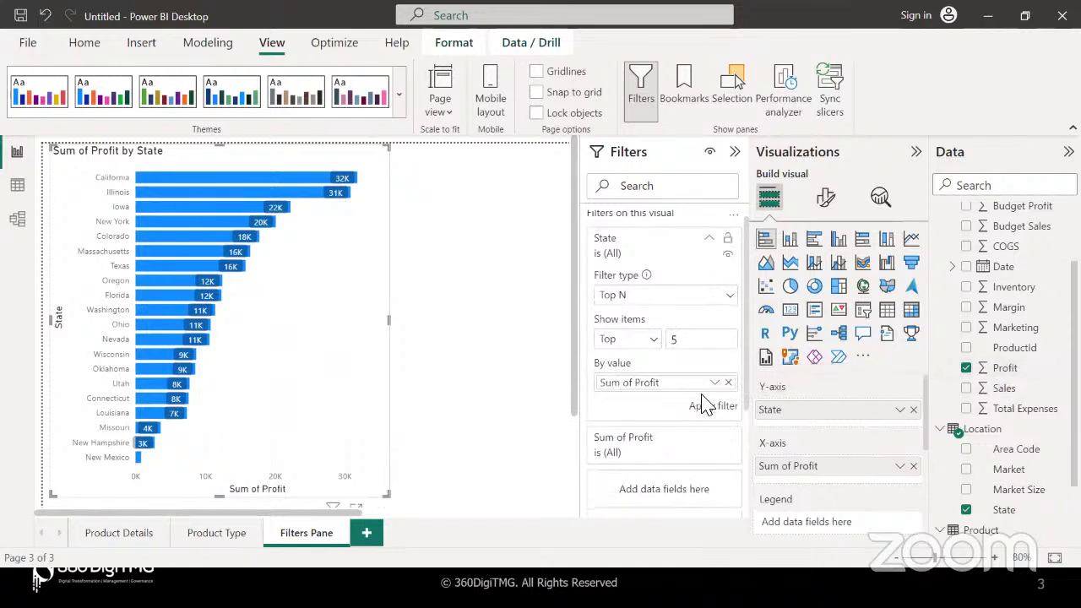
{"action": "left_click", "coordinate": [712, 408]}
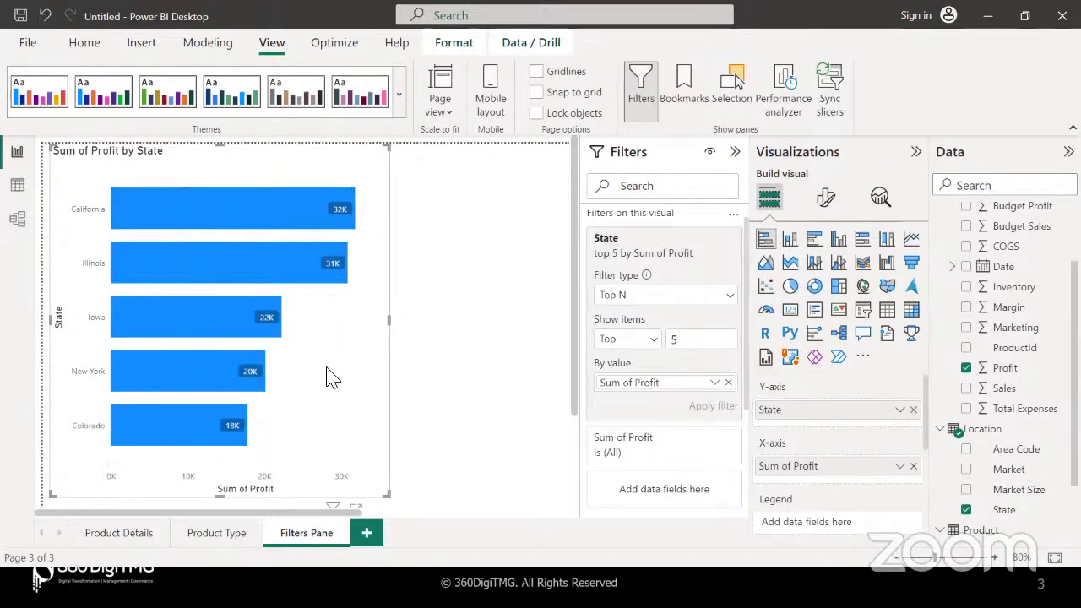
- Change the Top N filter to show the bottom 5 states by Sum of Profit
{"action": "left_click", "coordinate": [655, 343]}
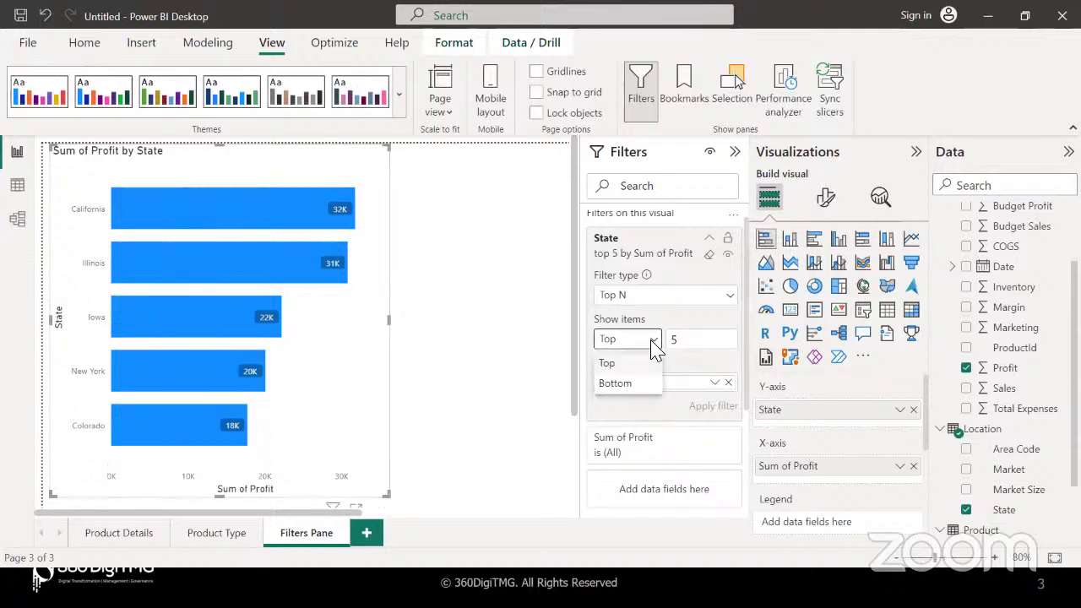
{"action": "left_click", "coordinate": [616, 384]}
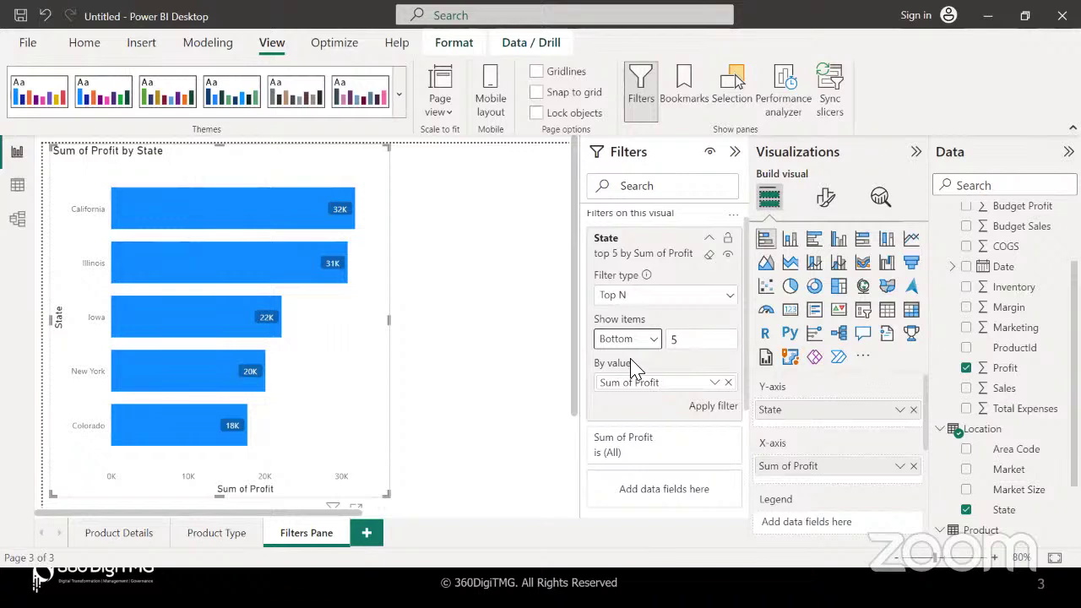
{"action": "left_click", "coordinate": [713, 407]}
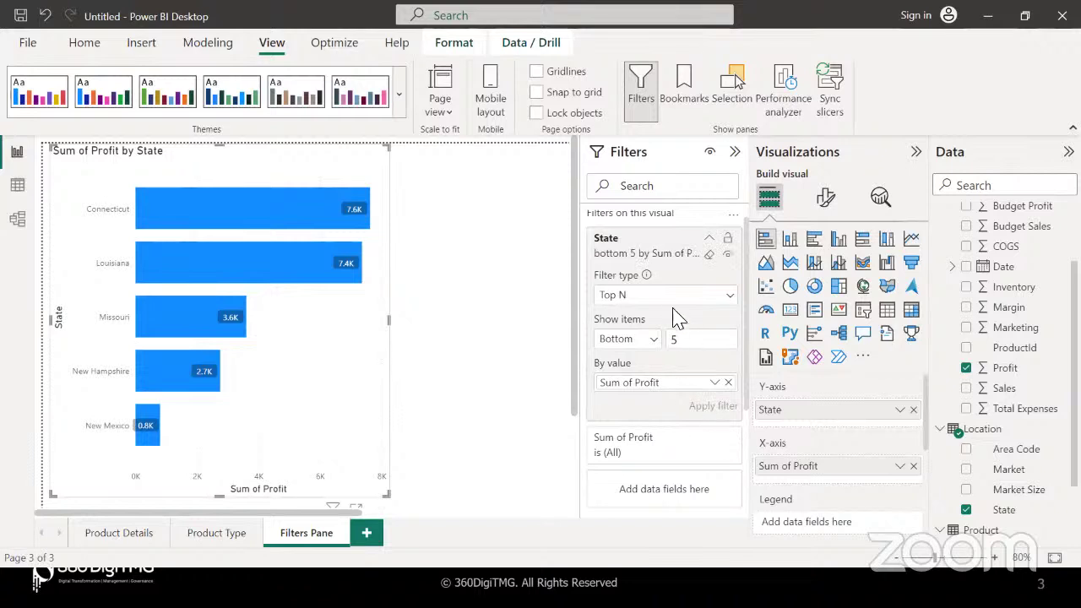
- Clear the State filter on the bar chart and collapse its filter card
{"action": "left_click", "coordinate": [709, 255]}
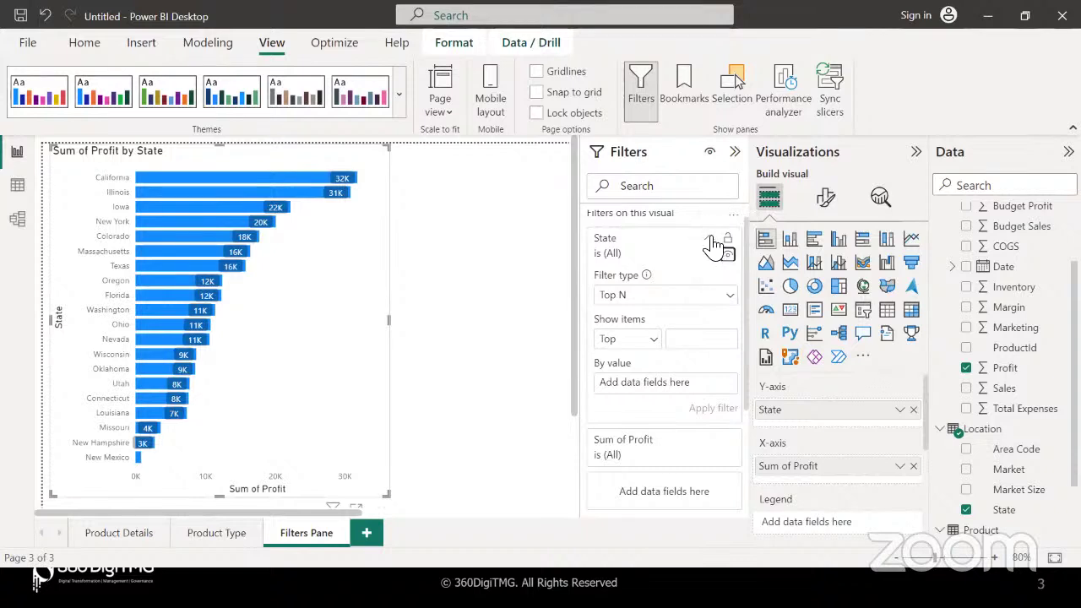
{"action": "left_click", "coordinate": [710, 240]}
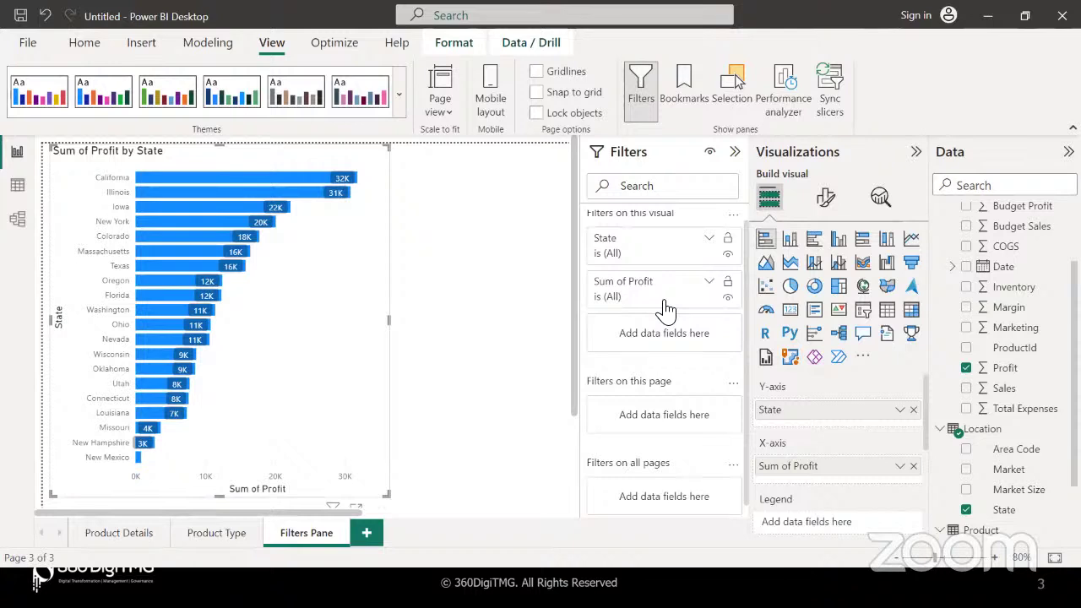
- Filter the bar chart to show items where Sum of Profit is greater than 10000
{"action": "left_click", "coordinate": [714, 283]}
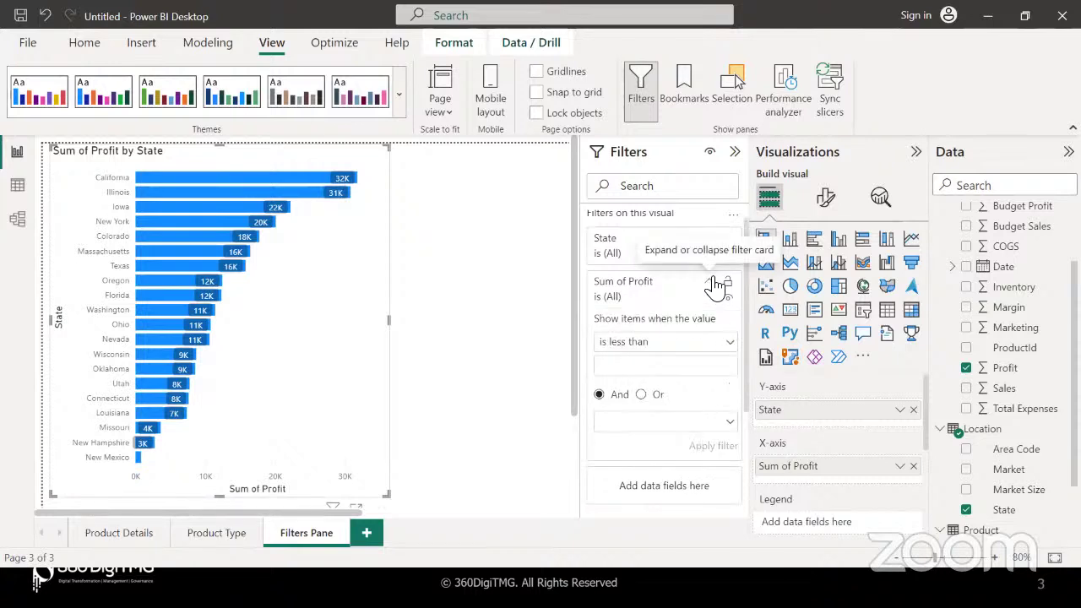
{"action": "left_click", "coordinate": [647, 349]}
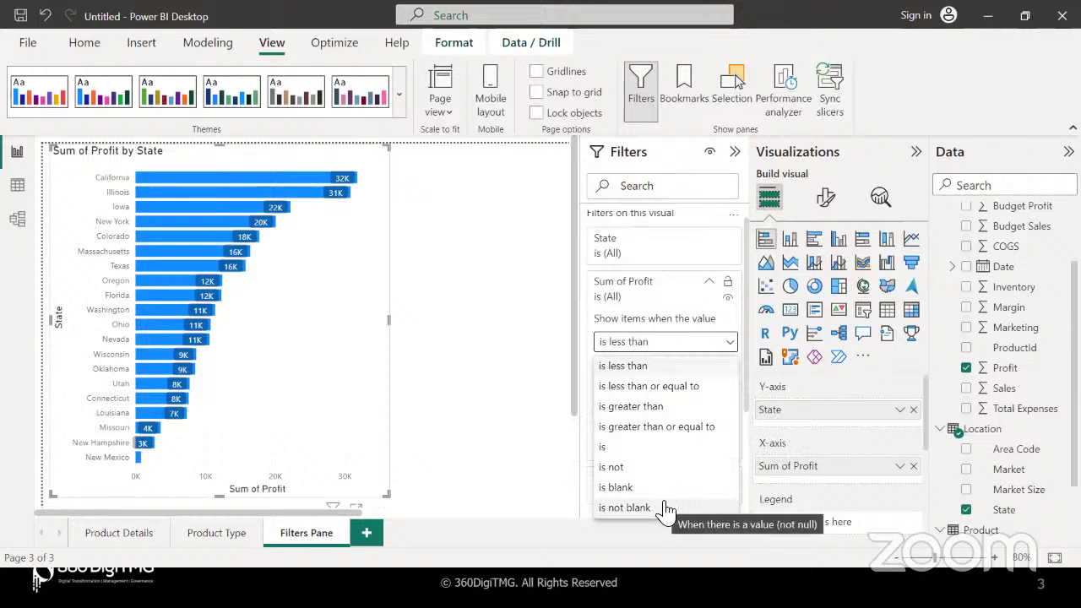
{"action": "left_click", "coordinate": [676, 407]}
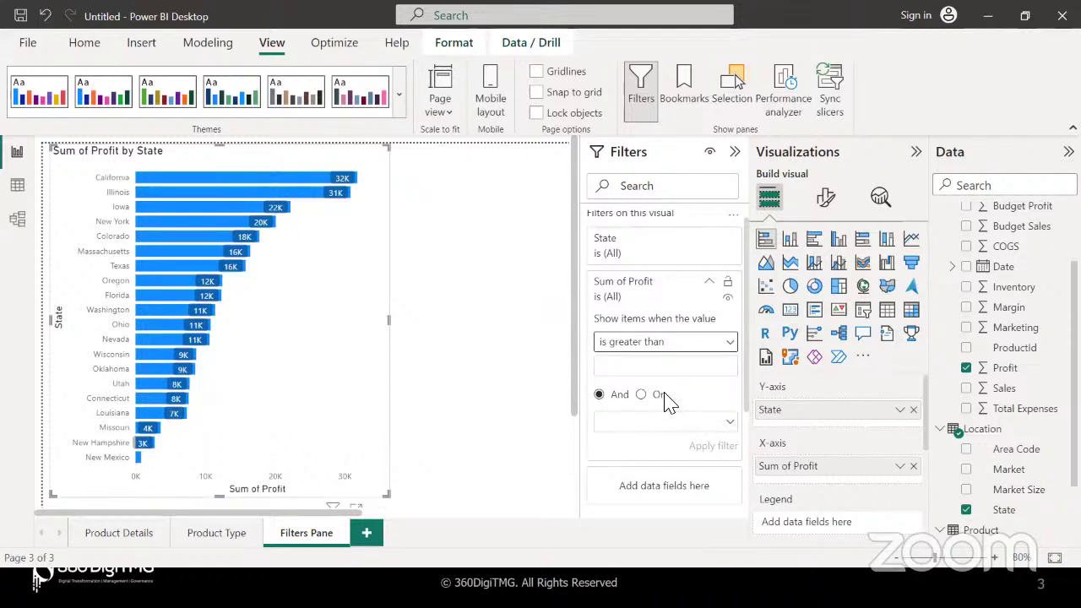
{"action": "left_click", "coordinate": [625, 367]}
{"action": "type", "text": "10000"}
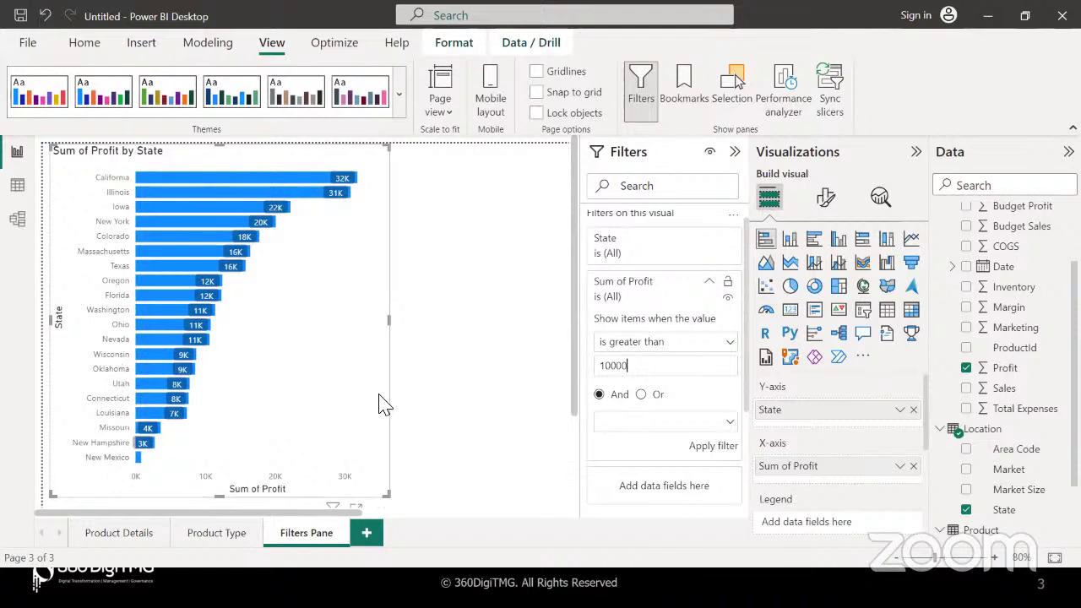
{"action": "left_click", "coordinate": [701, 447]}
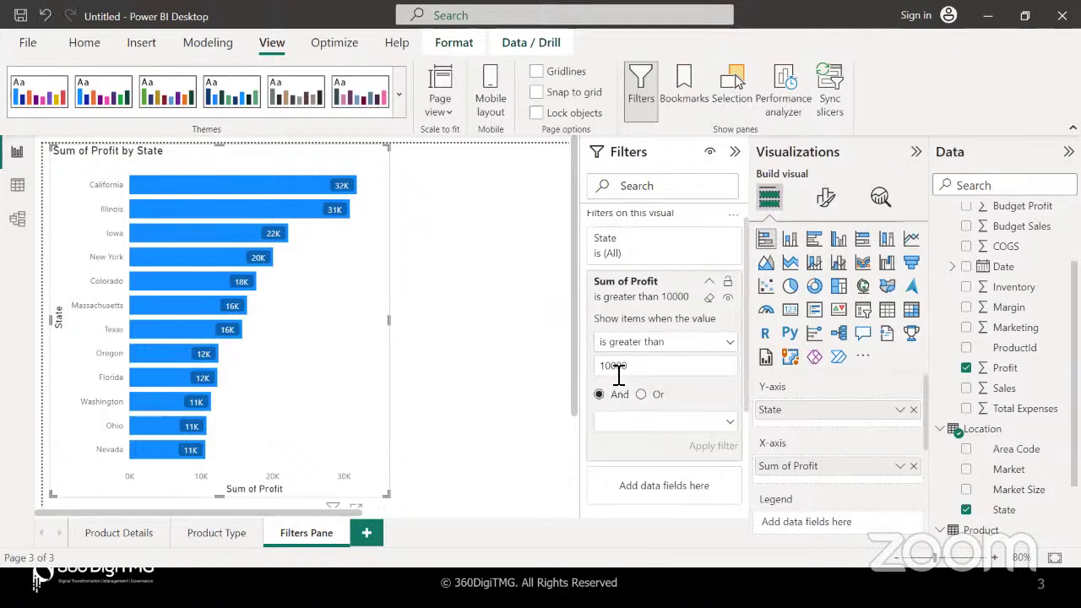
- Add a second And condition to the Sum of Profit filter, is less than 20000, and apply it
{"action": "left_click", "coordinate": [613, 422]}
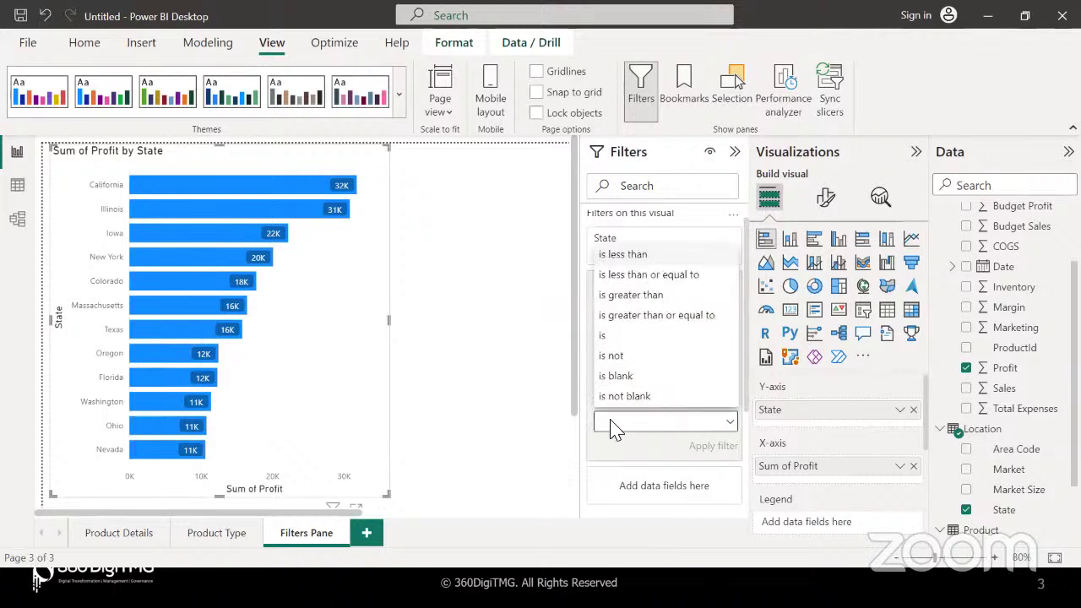
{"action": "left_click", "coordinate": [619, 257]}
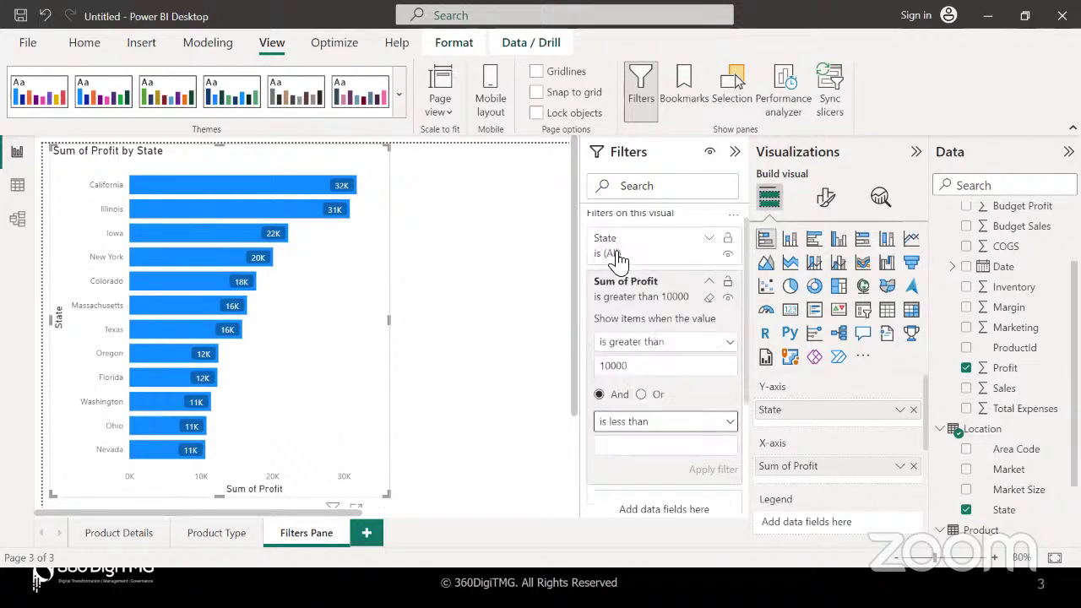
{"action": "type", "text": "20000"}
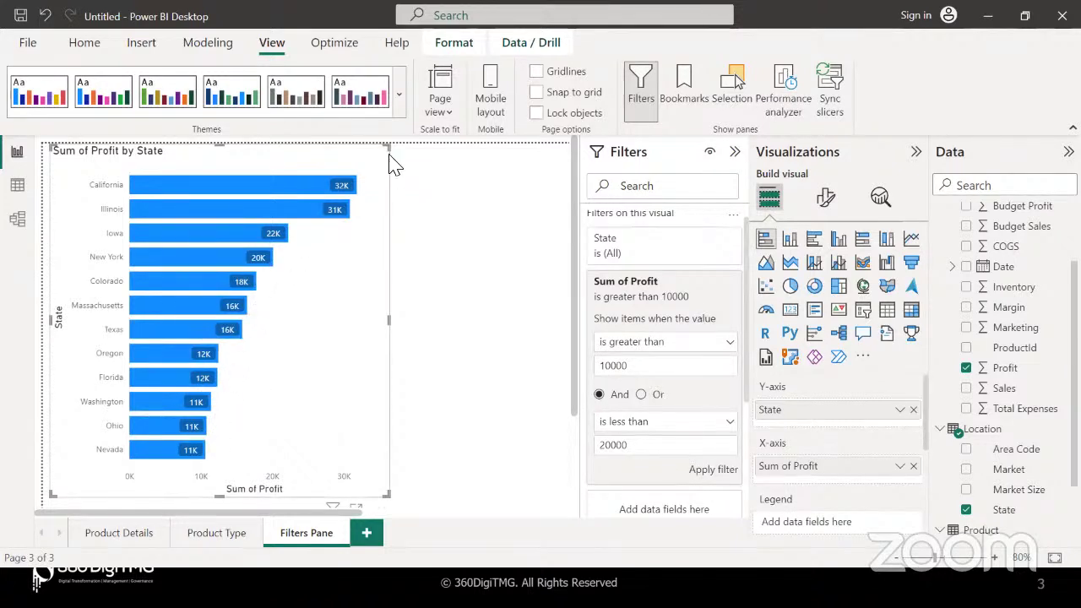
{"action": "left_click", "coordinate": [705, 476]}
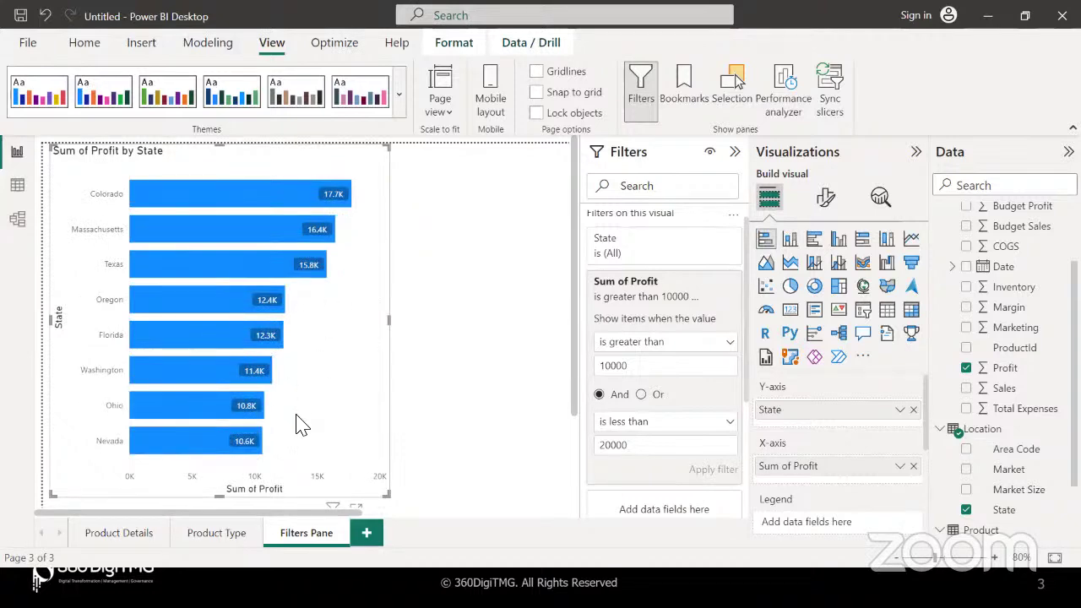
- Change the Sum of Profit filter to is less than 10000 Or is greater than 20000, and apply it
{"action": "left_click", "coordinate": [653, 342]}
{"action": "left_click", "coordinate": [631, 369]}
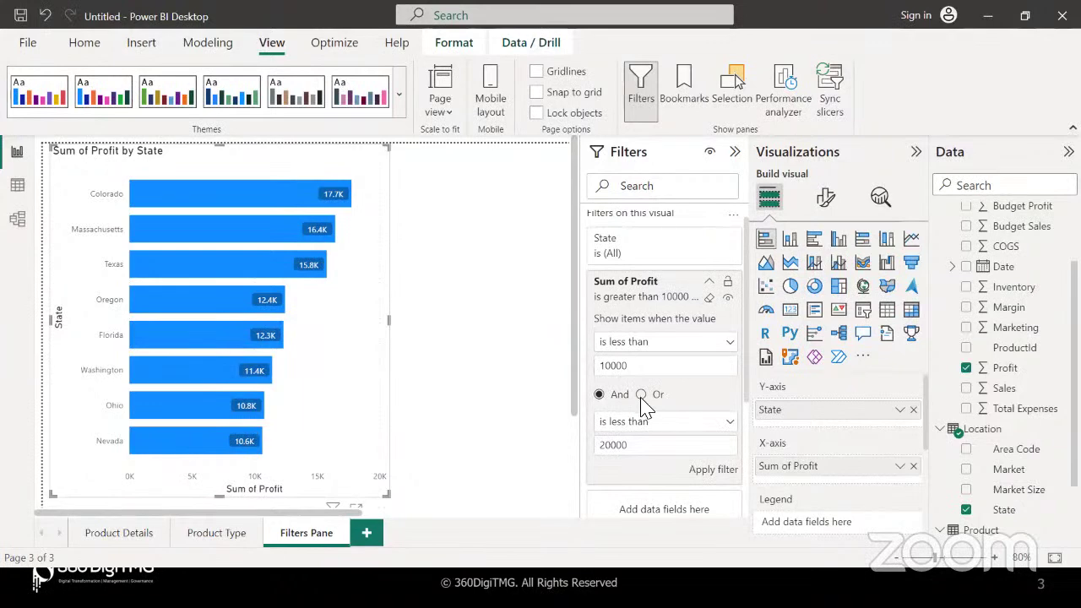
{"action": "left_click", "coordinate": [641, 394]}
{"action": "left_click", "coordinate": [648, 420]}
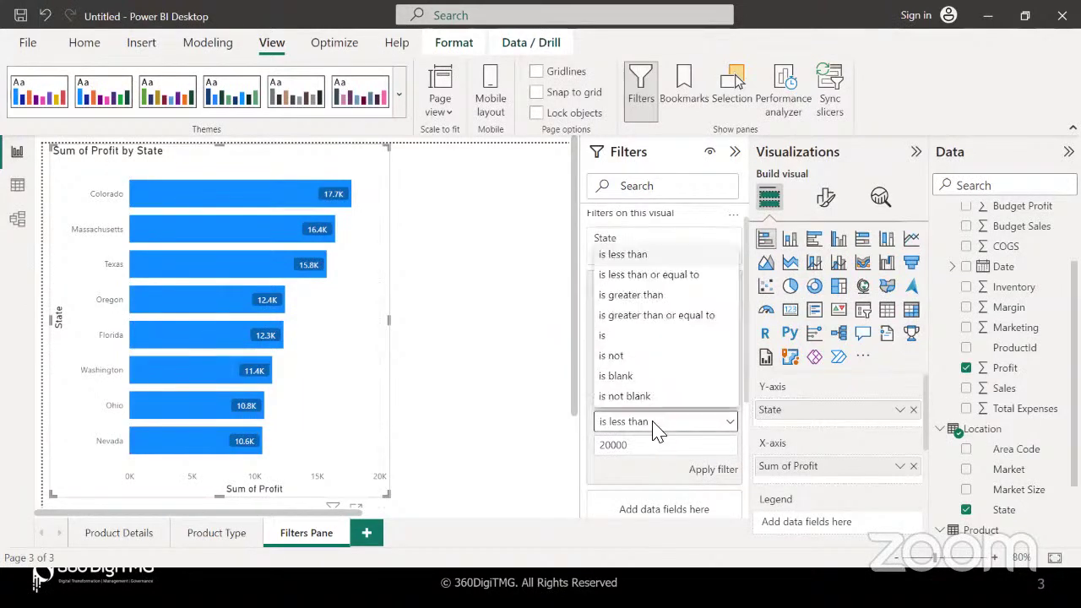
{"action": "left_click", "coordinate": [642, 295]}
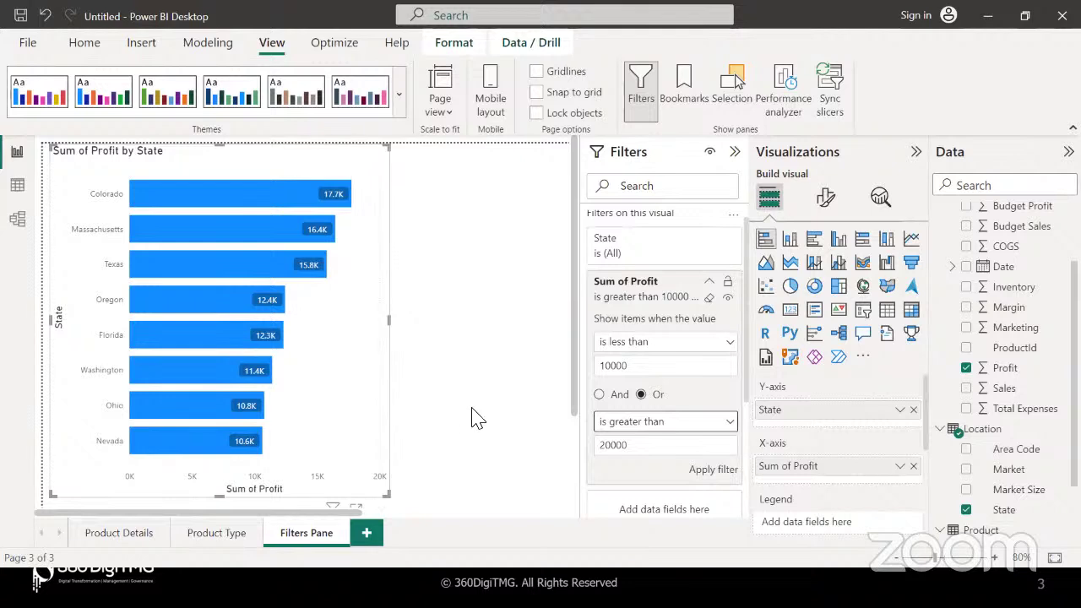
{"action": "left_click", "coordinate": [704, 471]}
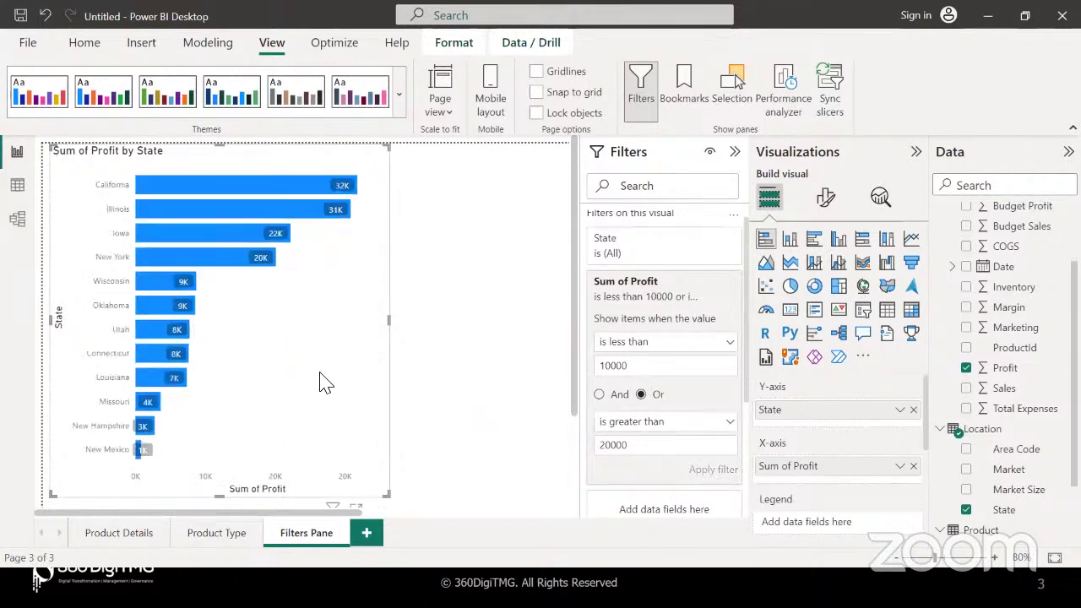
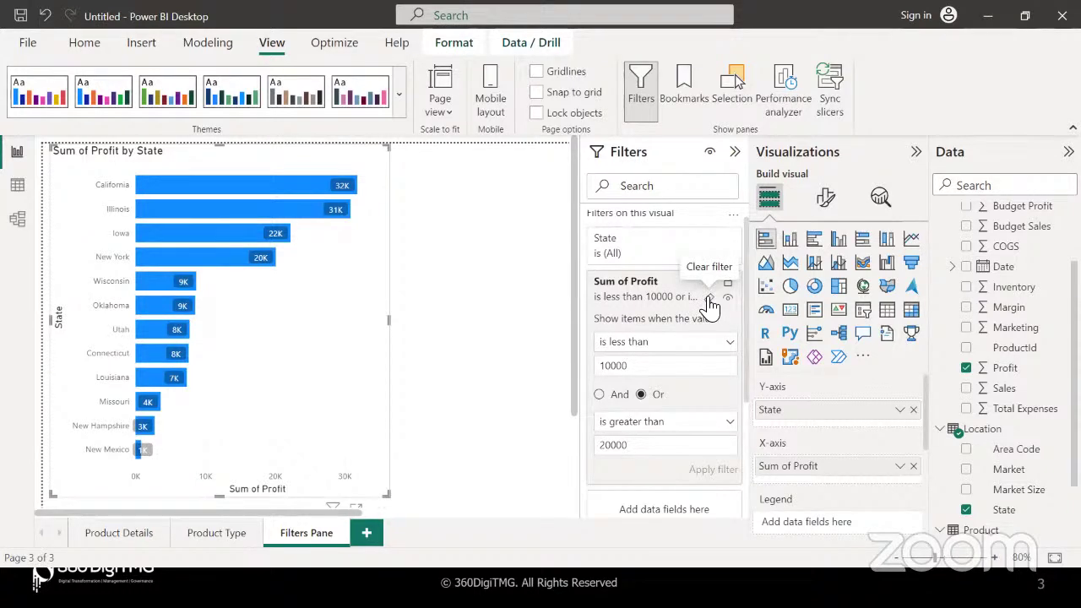
- Clear the Sum of Profit filter, place its card above the State card, and collapse it
{"action": "left_click", "coordinate": [709, 303]}
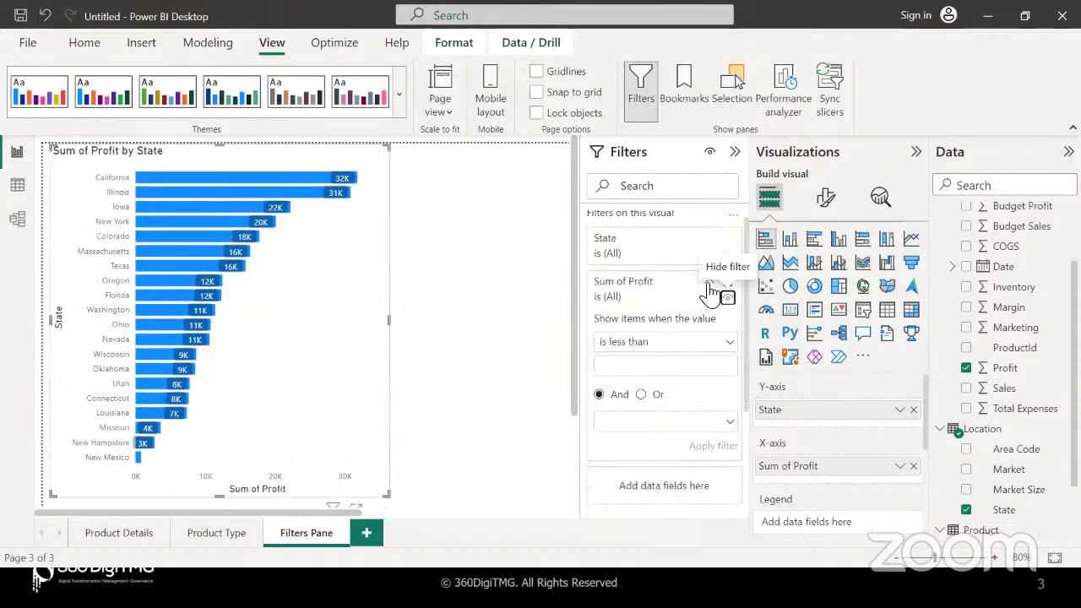
{"action": "mouse_move", "coordinate": [670, 290]}
{"action": "left_mouse_down"}
{"action": "mouse_move", "coordinate": [694, 287]}
{"action": "mouse_move", "coordinate": [683, 285]}
{"action": "left_mouse_up"}
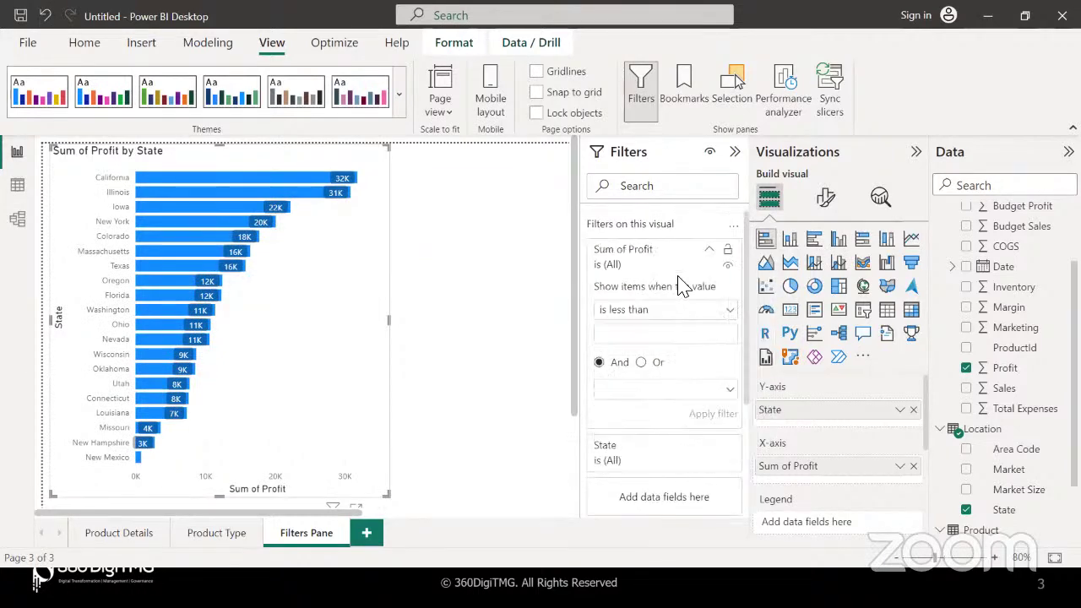
{"action": "left_click", "coordinate": [708, 253]}
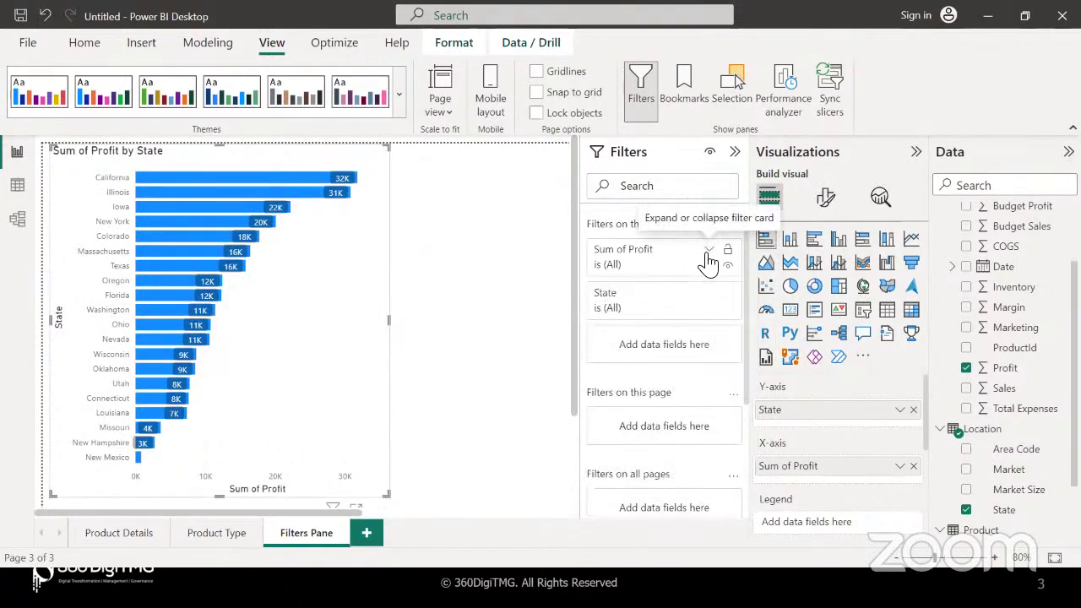
- Add the Profit field as a page-level filter and collapse its filter card
{"action": "scroll", "coordinate": [671, 401], "scroll_direction": "down", "scroll_amount": 1}
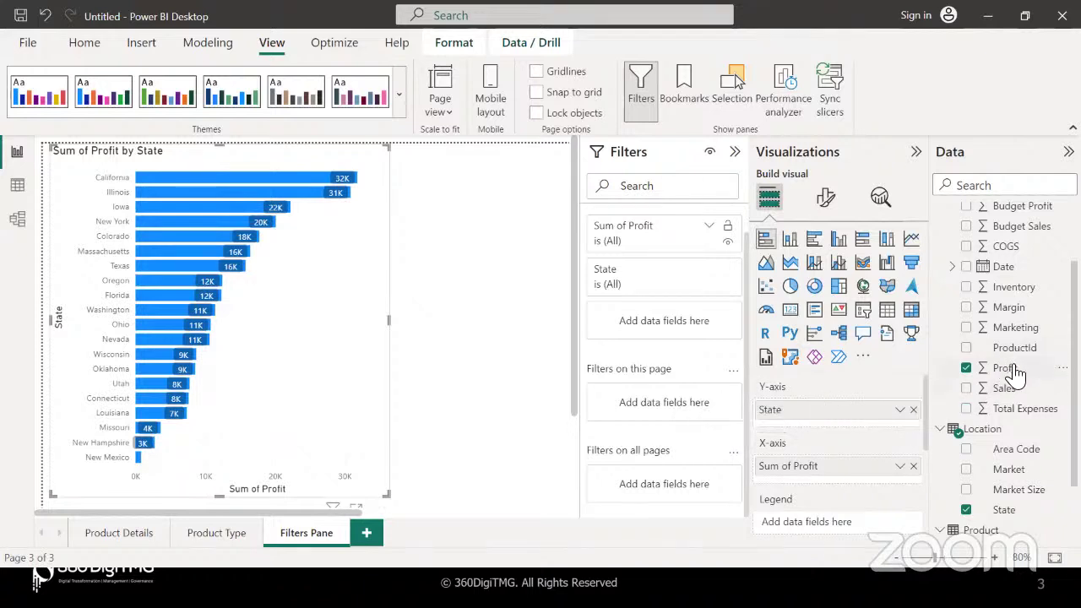
{"action": "left_click_drag", "start_coordinate": [1011, 371], "coordinate": [672, 409]}
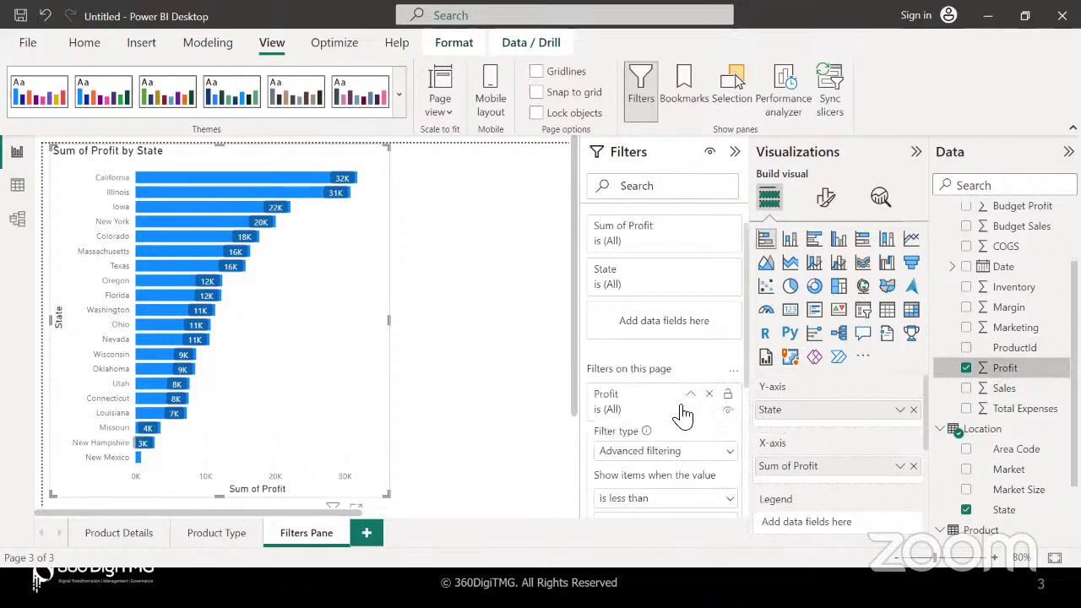
{"action": "left_click", "coordinate": [683, 397]}
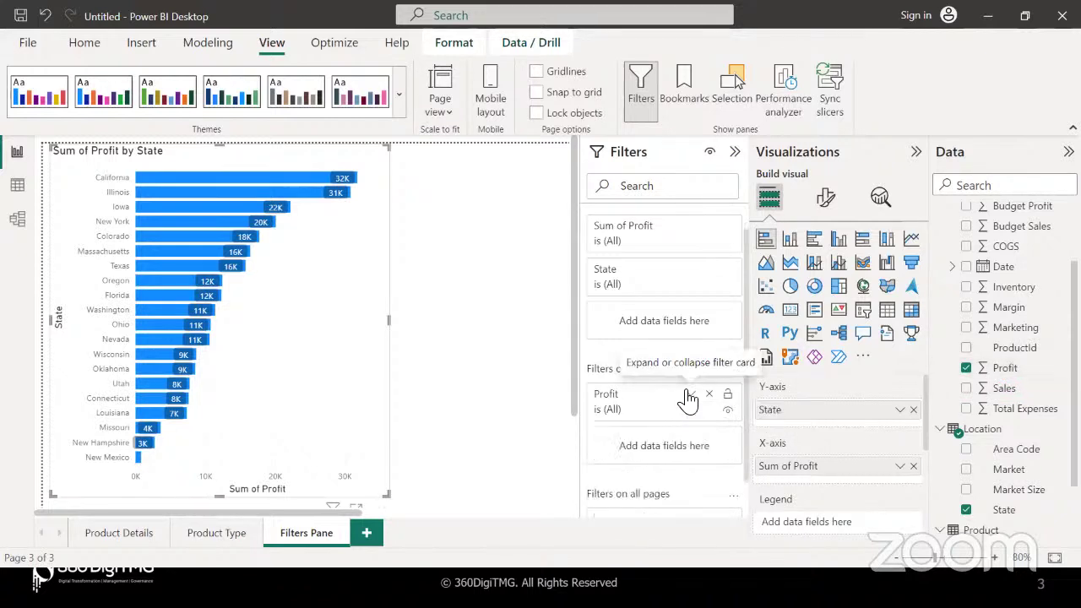
- Set the page-level Profit filter, with advanced filtering, to show items where the value is less than 10000, and apply it
{"action": "left_click", "coordinate": [688, 395]}
{"action": "scroll", "coordinate": [688, 397], "scroll_direction": "down", "scroll_amount": 2}
{"action": "scroll", "coordinate": [688, 397], "scroll_direction": "down", "scroll_amount": 1}
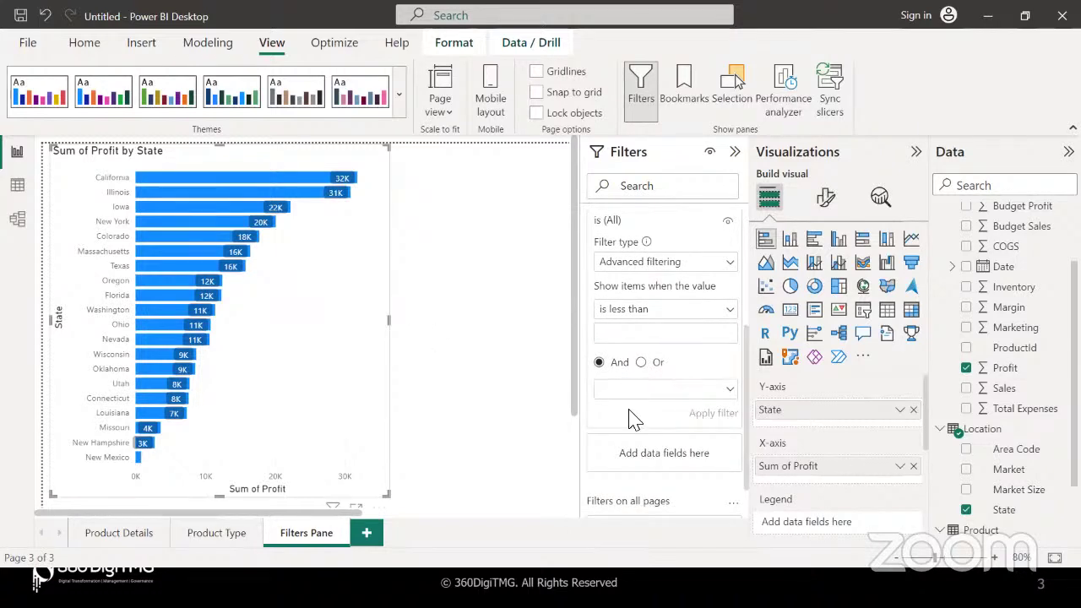
{"action": "scroll", "coordinate": [633, 419], "scroll_direction": "up", "scroll_amount": 3}
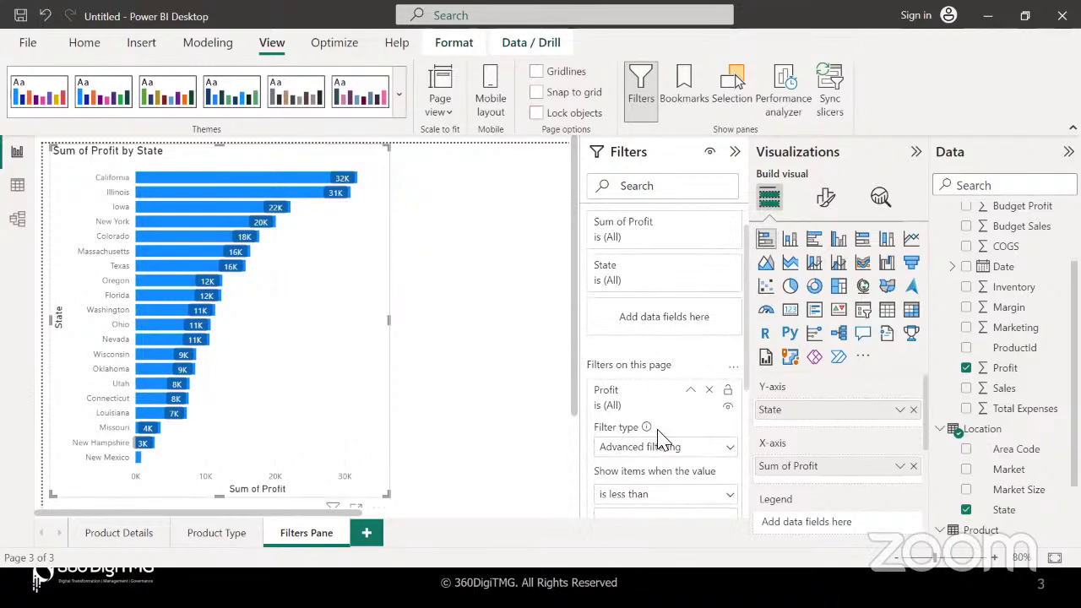
{"action": "scroll", "coordinate": [661, 437], "scroll_direction": "down", "scroll_amount": 2}
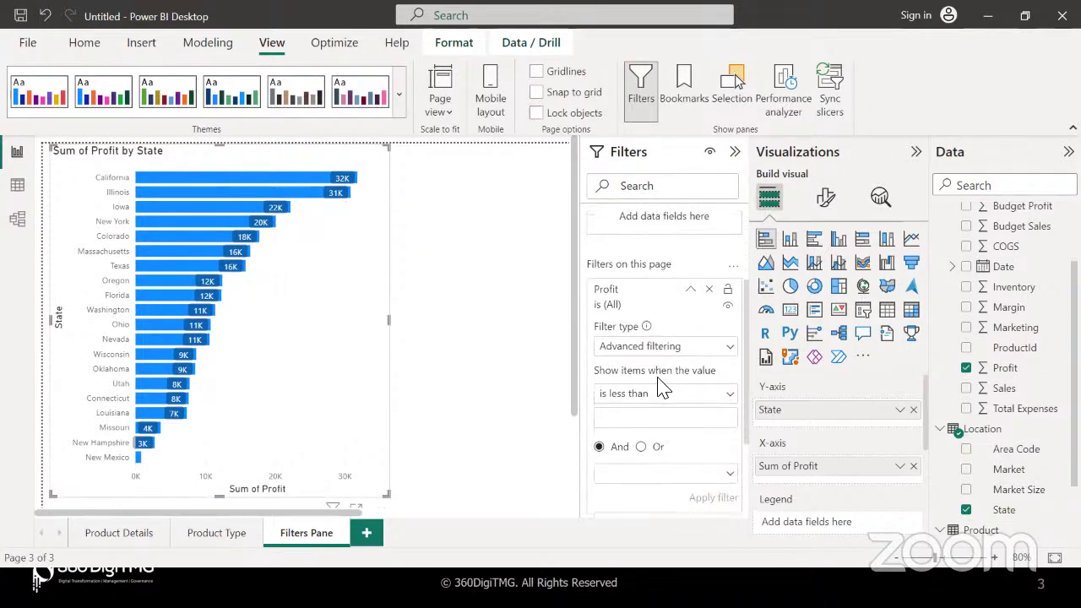
{"action": "left_click", "coordinate": [655, 395]}
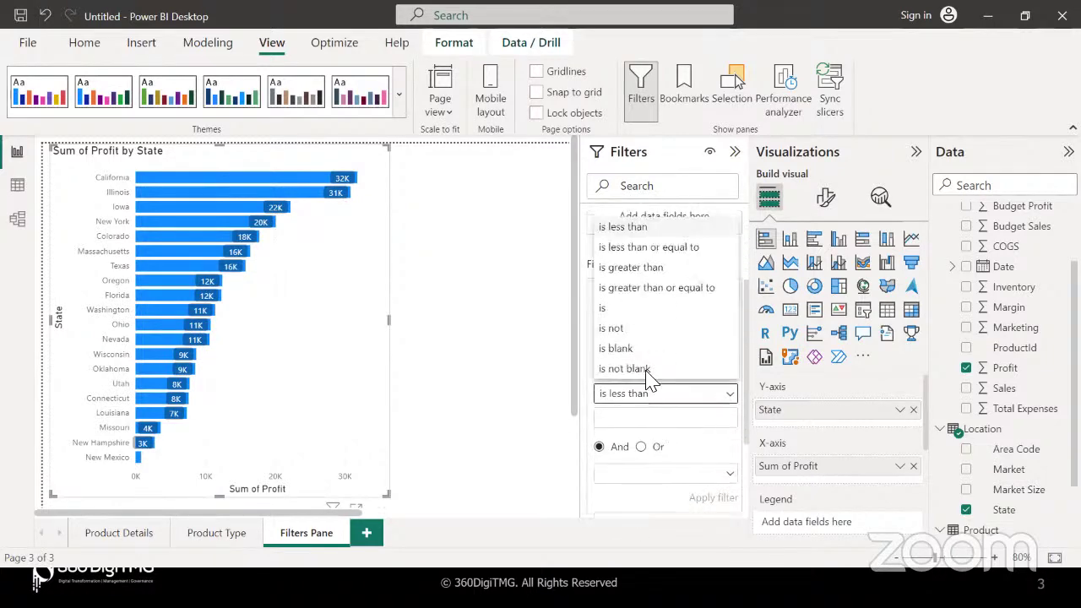
{"action": "left_click", "coordinate": [646, 394]}
{"action": "left_click", "coordinate": [630, 423]}
{"action": "type", "text": "10000"}
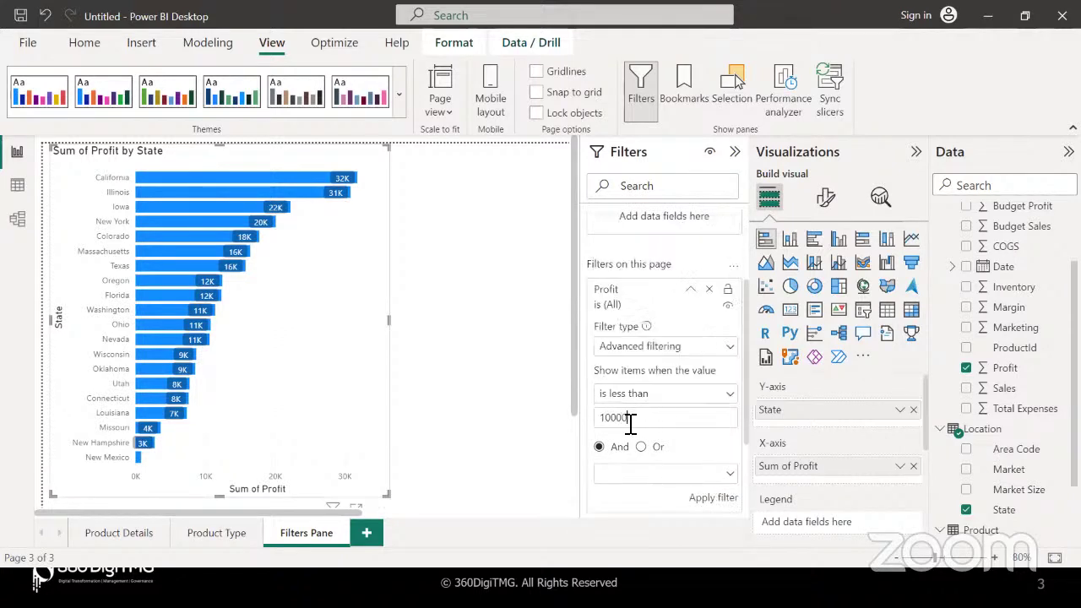
{"action": "left_click", "coordinate": [703, 500]}
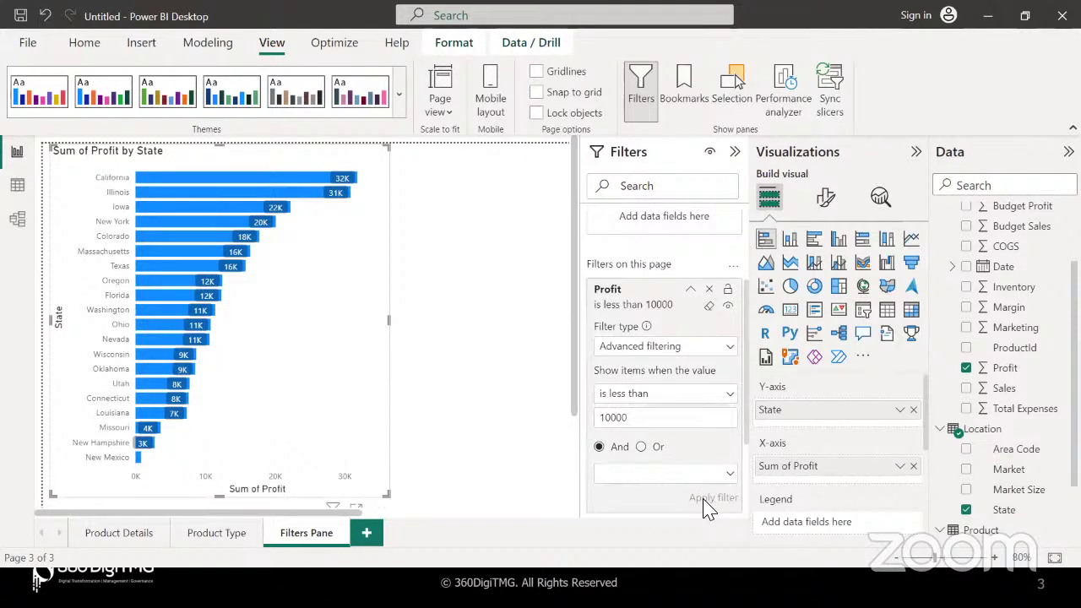
{"action": "scroll", "coordinate": [692, 432], "scroll_direction": "down", "scroll_amount": 2}
{"action": "scroll", "coordinate": [693, 432], "scroll_direction": "up", "scroll_amount": 2}
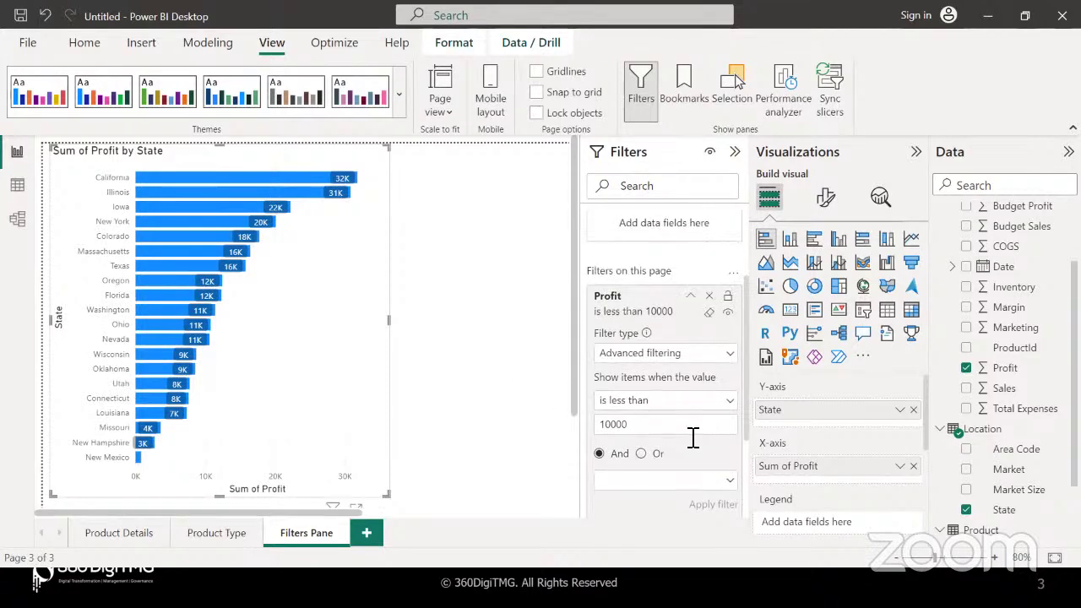
{"action": "scroll", "coordinate": [692, 436], "scroll_direction": "down", "scroll_amount": 3}
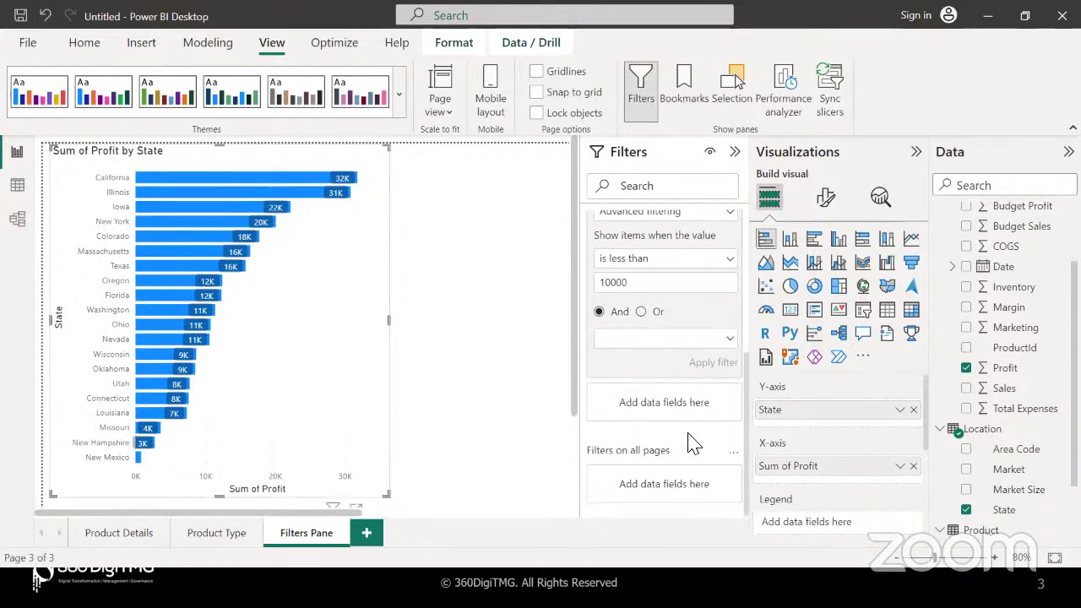
{"action": "scroll", "coordinate": [692, 445], "scroll_direction": "up", "scroll_amount": 3}
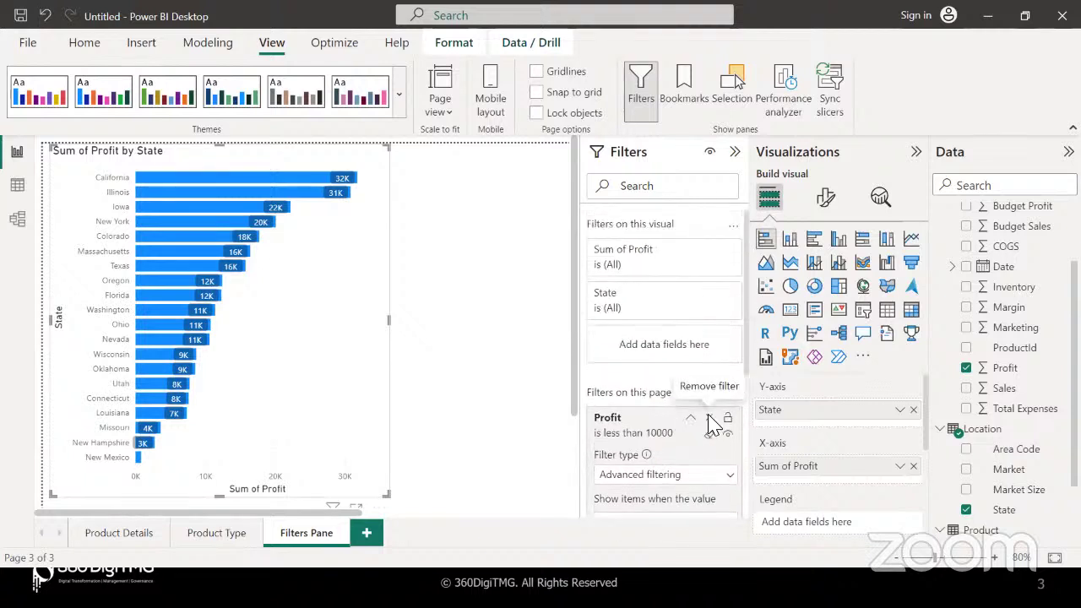
- Remove the Profit filter from the filters on this page
{"action": "left_click", "coordinate": [710, 420]}
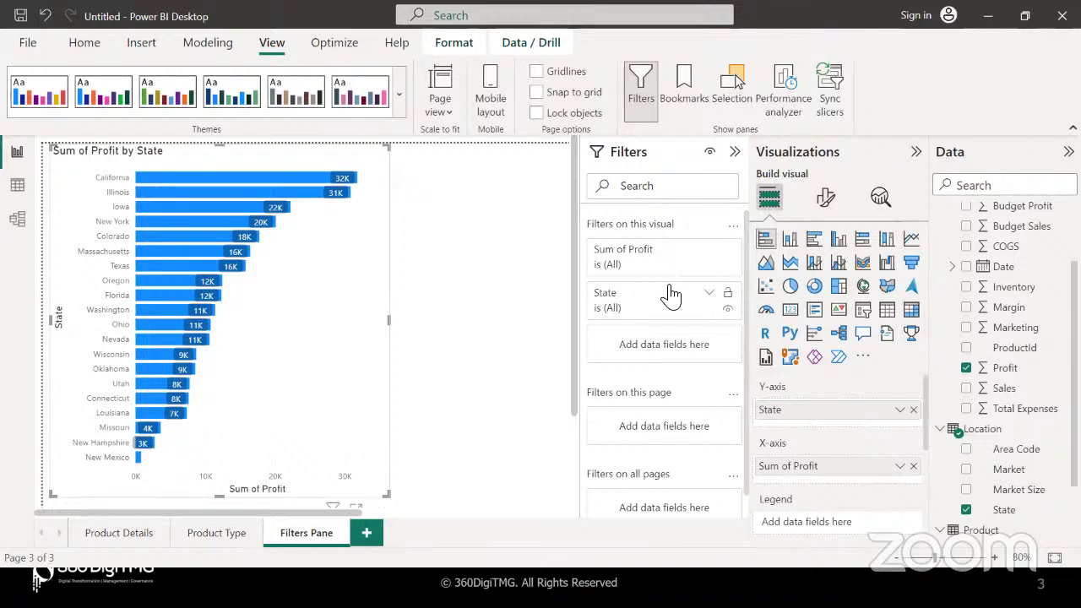
- Add a separate slicer visual to the Filters Pane page using the State field from the Location table
{"action": "left_click", "coordinate": [472, 338]}
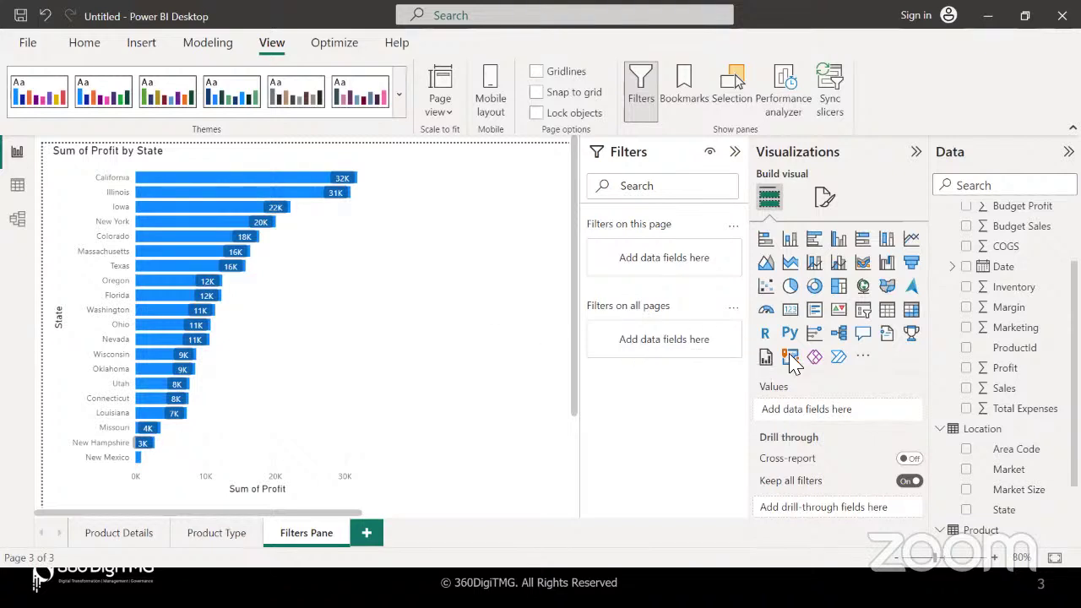
{"action": "left_click", "coordinate": [862, 309]}
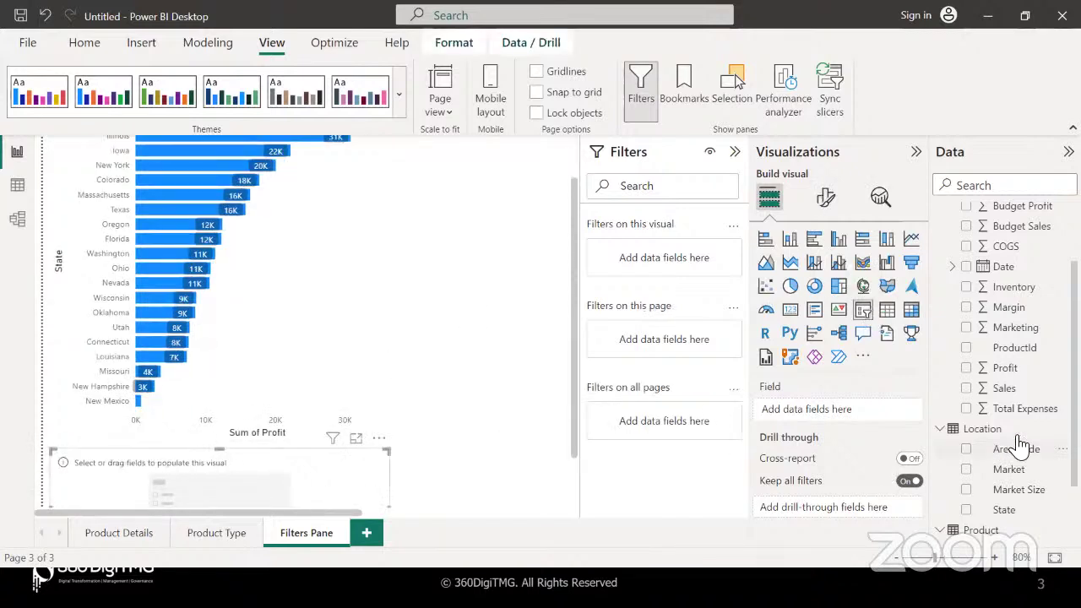
{"action": "scroll", "coordinate": [1013, 498], "scroll_direction": "down", "scroll_amount": 3}
{"action": "scroll", "coordinate": [1006, 500], "scroll_direction": "up", "scroll_amount": 2}
{"action": "scroll", "coordinate": [1008, 494], "scroll_direction": "down", "scroll_amount": 2}
{"action": "left_click_drag", "start_coordinate": [1010, 430], "coordinate": [840, 412]}
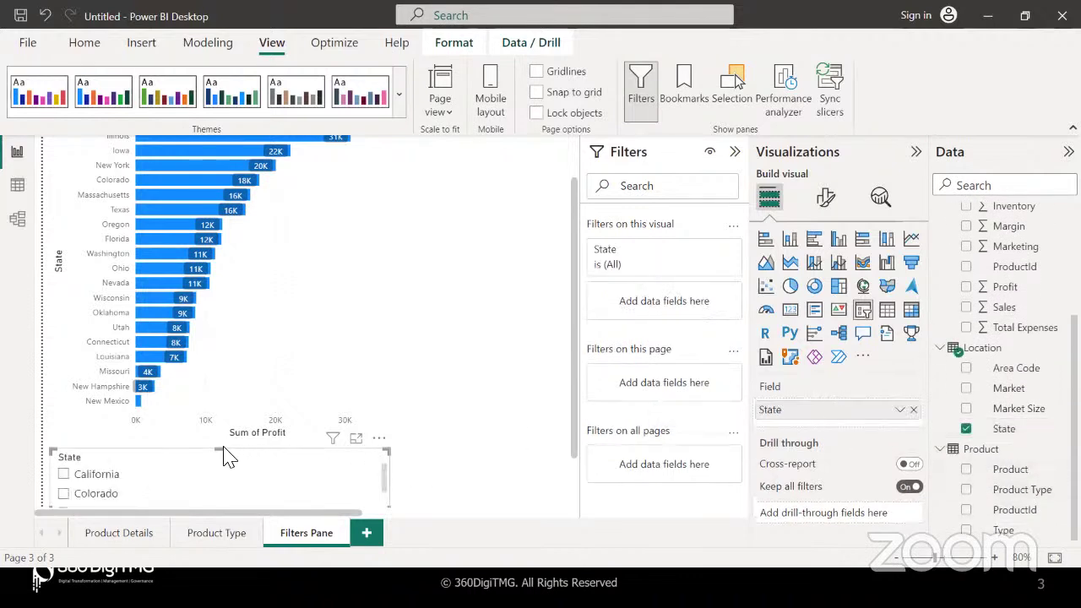
- Place the State slicer beside the Sum of Profit by State chart, narrowed and stretched to about the chart's height
{"action": "left_click_drag", "start_coordinate": [241, 470], "coordinate": [434, 170]}
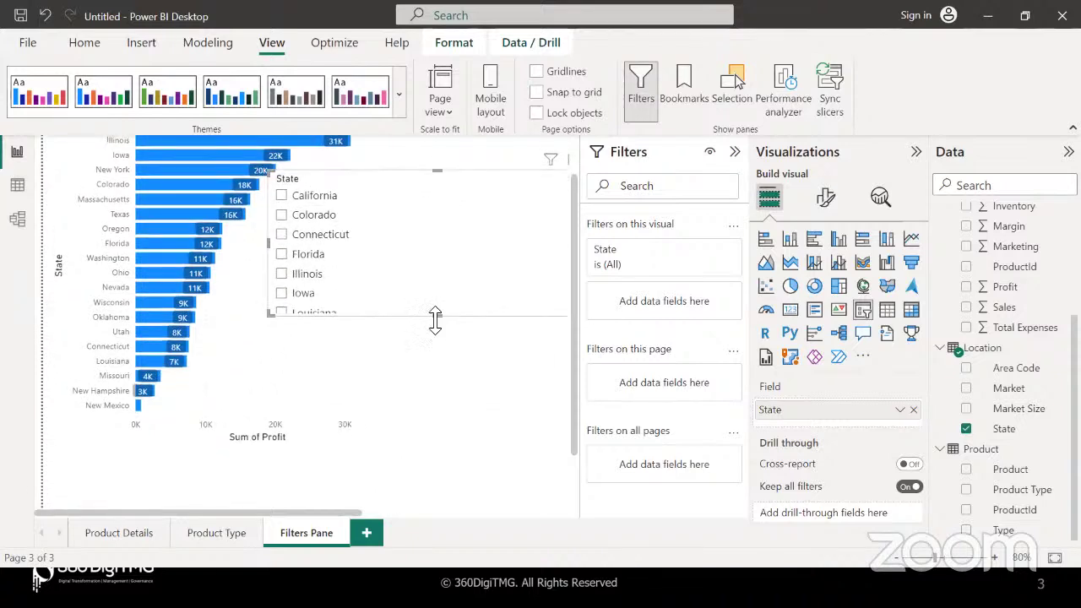
{"action": "left_click_drag", "start_coordinate": [437, 317], "coordinate": [439, 444]}
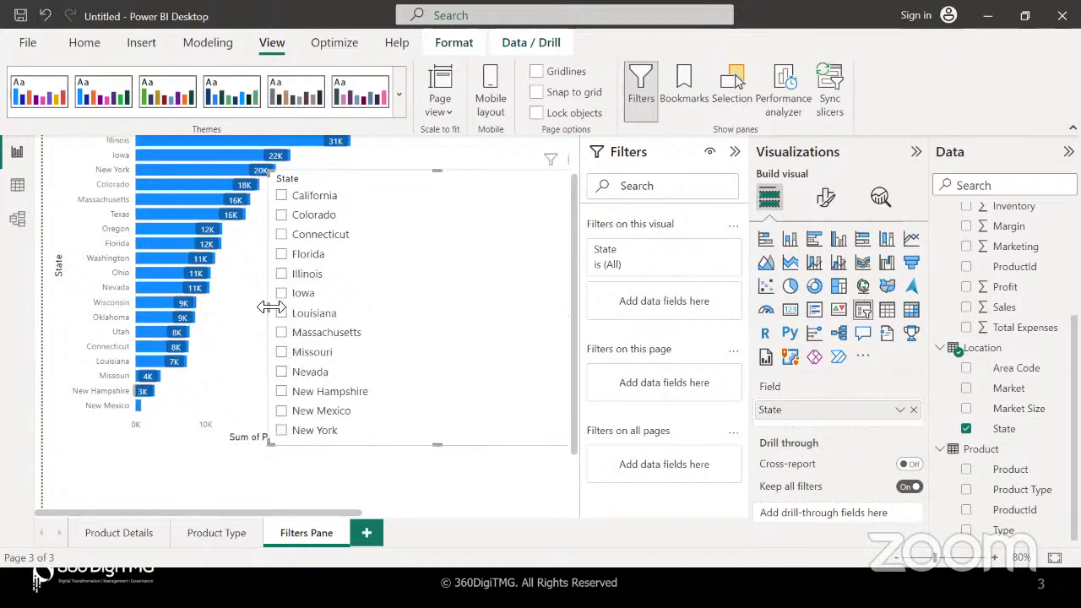
{"action": "left_click_drag", "start_coordinate": [271, 308], "coordinate": [420, 285]}
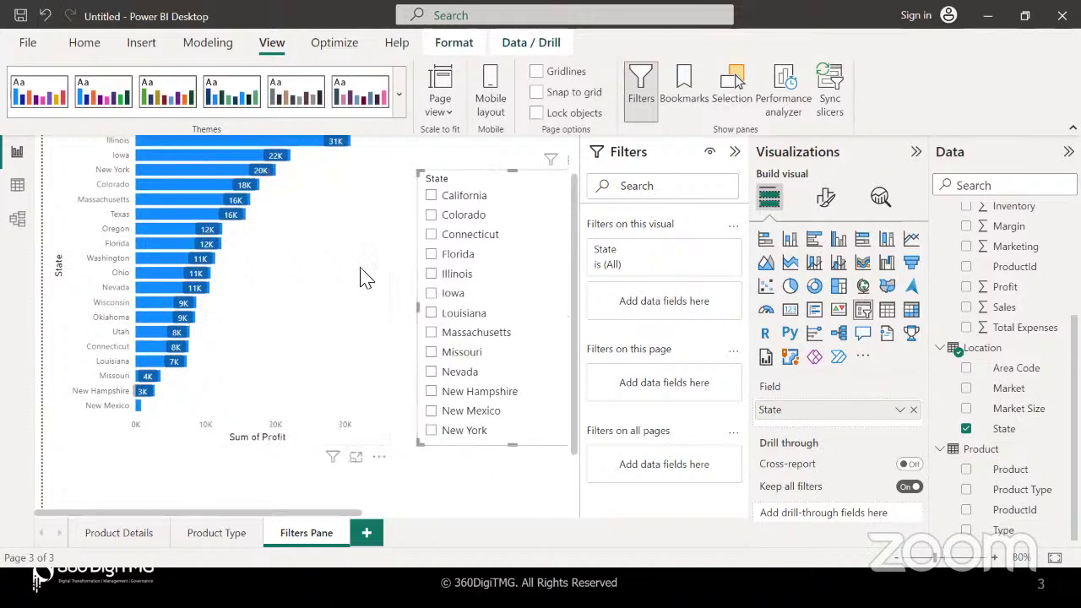
{"action": "scroll", "coordinate": [362, 278], "scroll_direction": "up", "scroll_amount": 1}
{"action": "left_click_drag", "start_coordinate": [481, 226], "coordinate": [441, 164]}
{"action": "left_click_drag", "start_coordinate": [477, 419], "coordinate": [469, 500]}
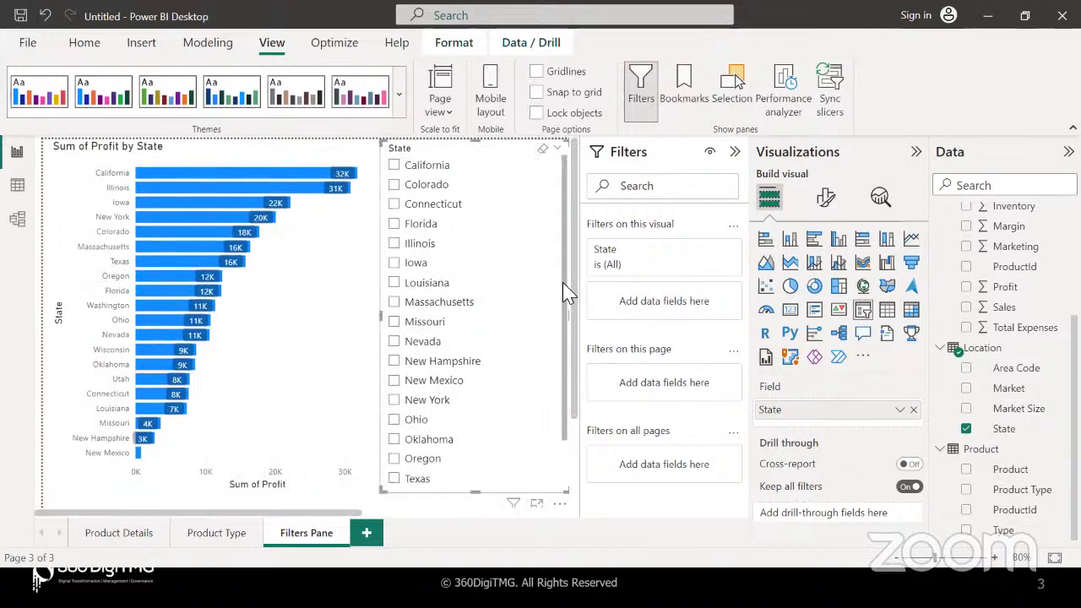
- Test the State slicer by selecting Colorado, Connecticut and California in turn, and clear the selection
{"action": "left_click_drag", "start_coordinate": [565, 291], "coordinate": [557, 428]}
{"action": "left_click_drag", "start_coordinate": [558, 245], "coordinate": [565, 185]}
{"action": "left_click", "coordinate": [394, 184]}
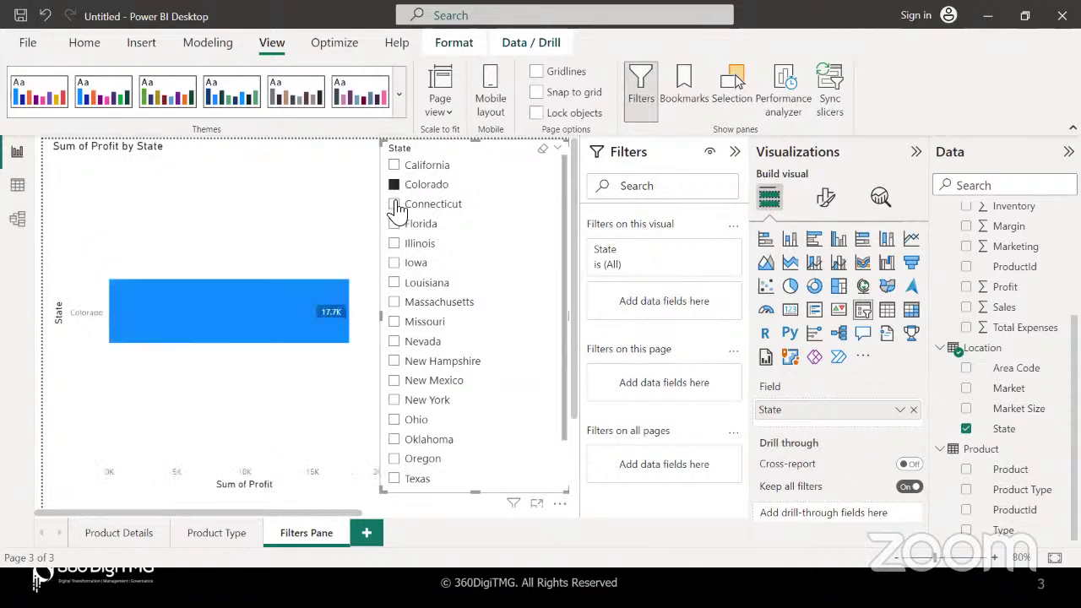
{"action": "left_click", "coordinate": [393, 204]}
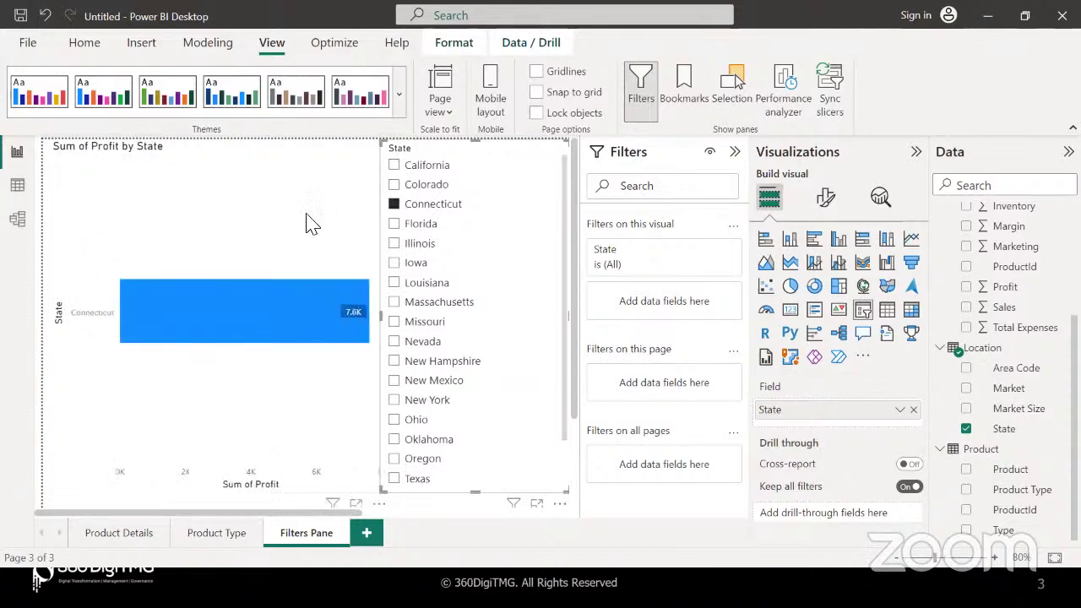
{"action": "left_click", "coordinate": [395, 165]}
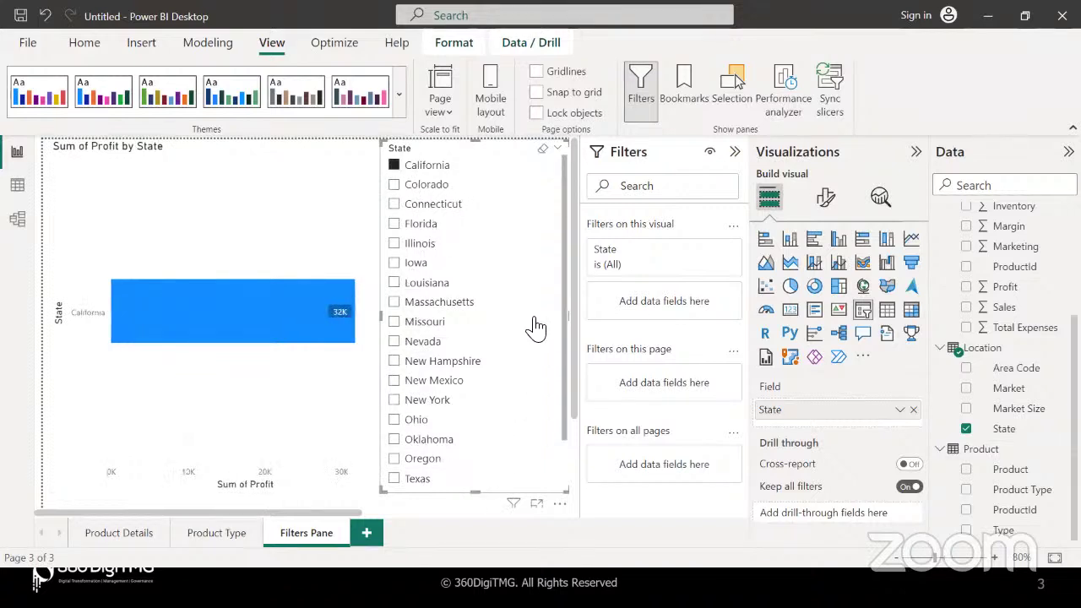
{"action": "left_click", "coordinate": [491, 167]}
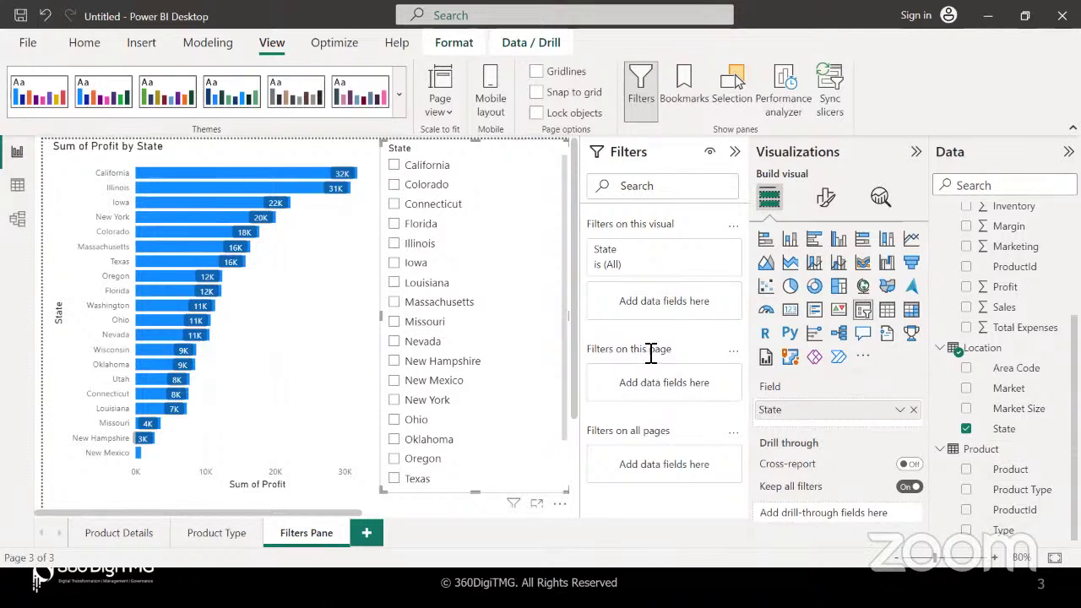
{"action": "left_click", "coordinate": [735, 354]}
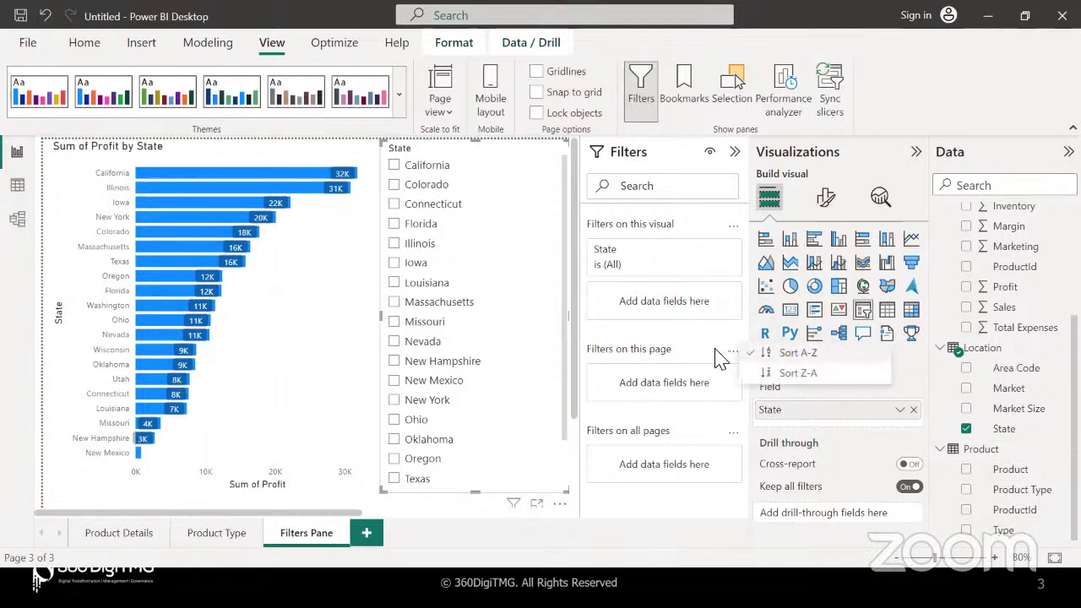
{"action": "left_click", "coordinate": [762, 372]}
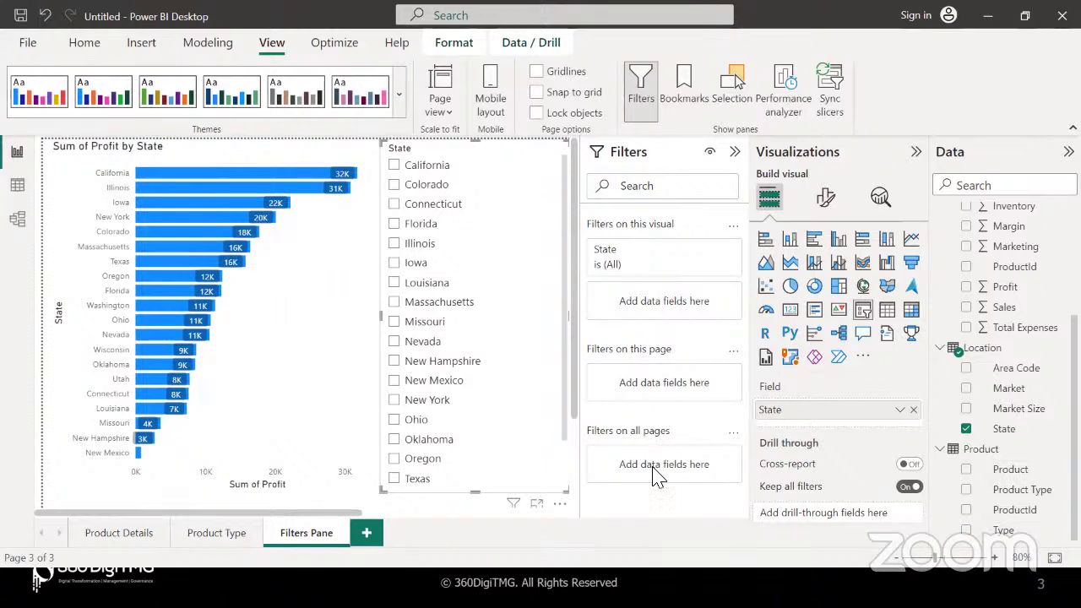
- Turn on the "Select all" option in the State slicer's selection settings and select all states in the slicer
{"action": "left_click", "coordinate": [823, 201]}
{"action": "left_click", "coordinate": [765, 317]}
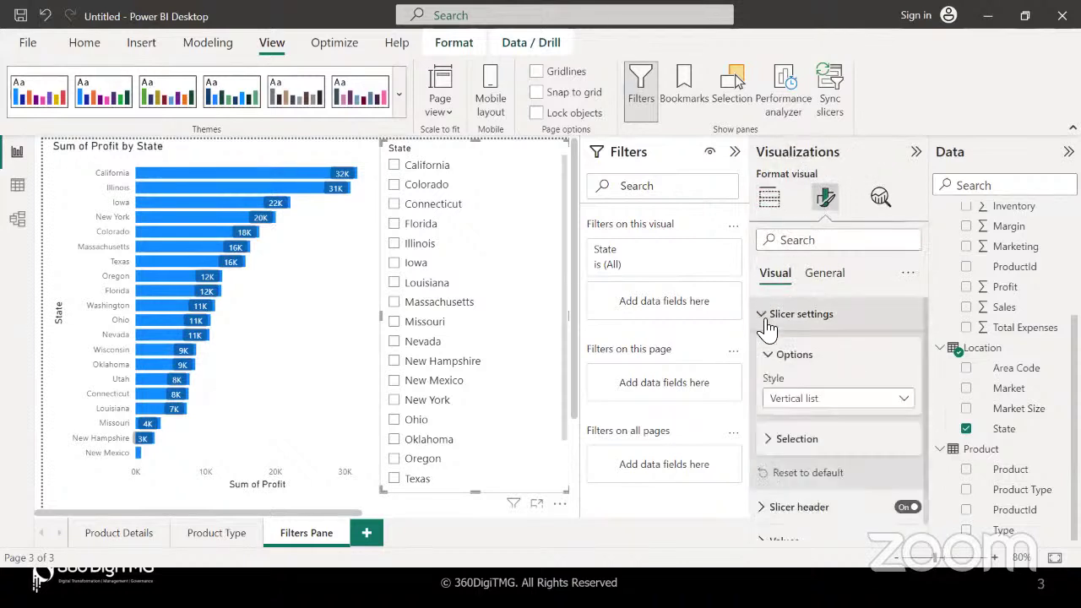
{"action": "left_click", "coordinate": [775, 447]}
{"action": "left_click", "coordinate": [911, 512]}
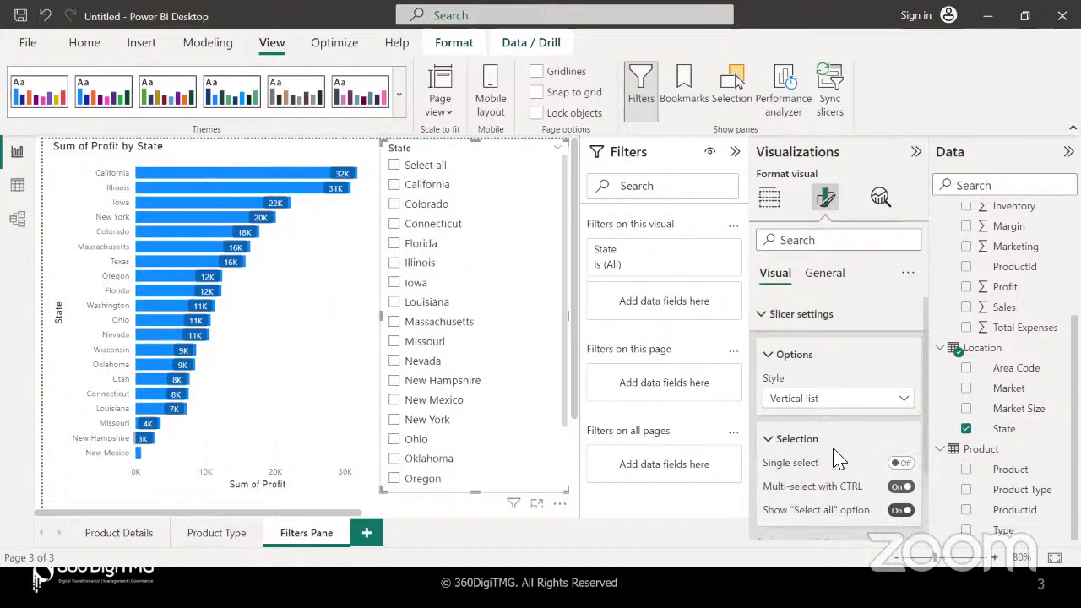
{"action": "left_click", "coordinate": [395, 166]}
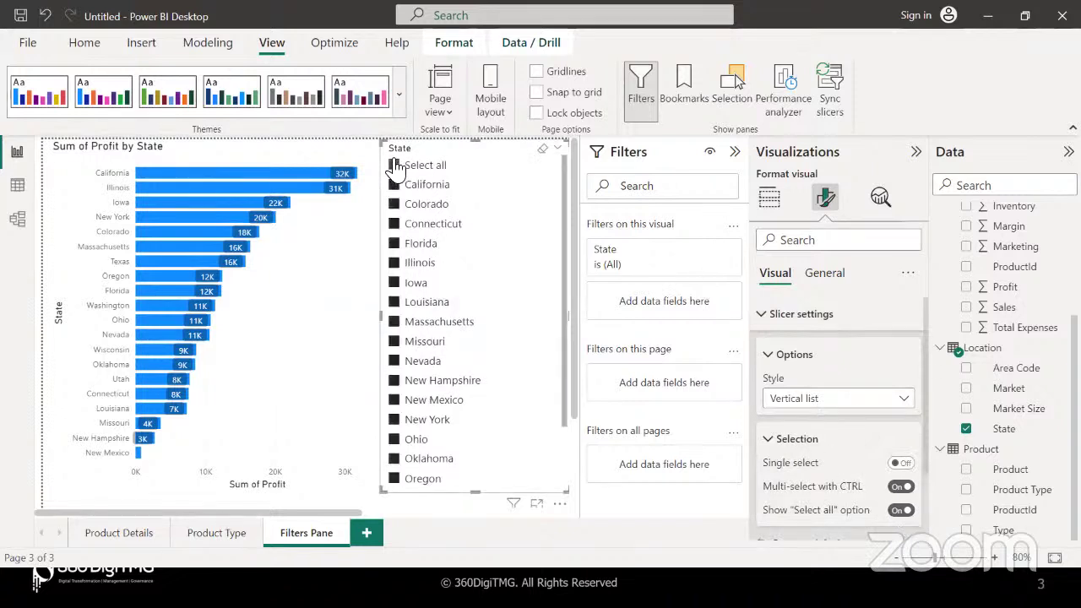
{"action": "left_click", "coordinate": [773, 356]}
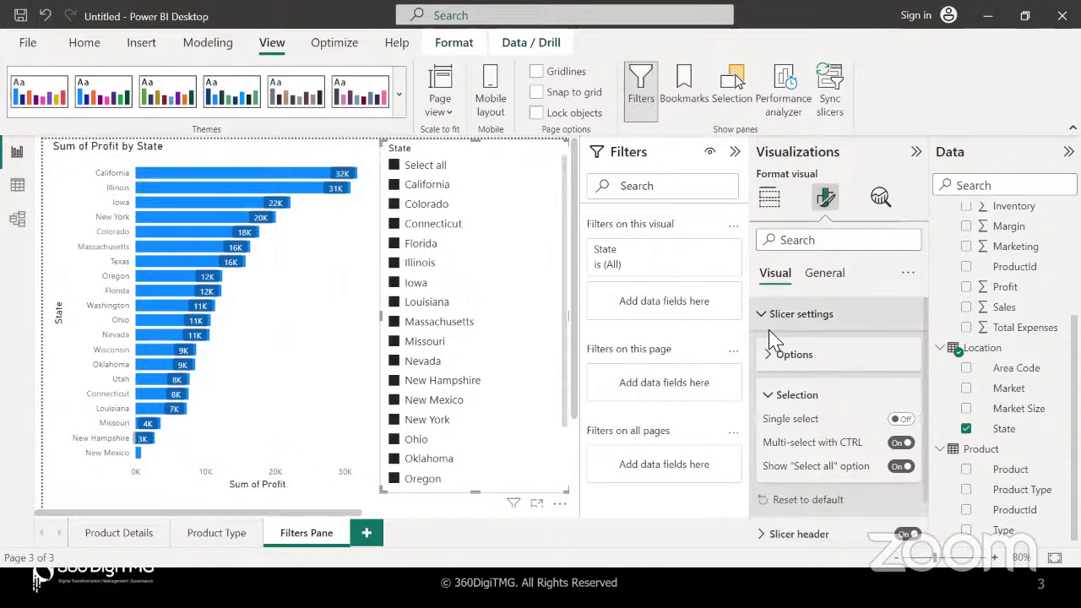
{"action": "left_click", "coordinate": [766, 317]}
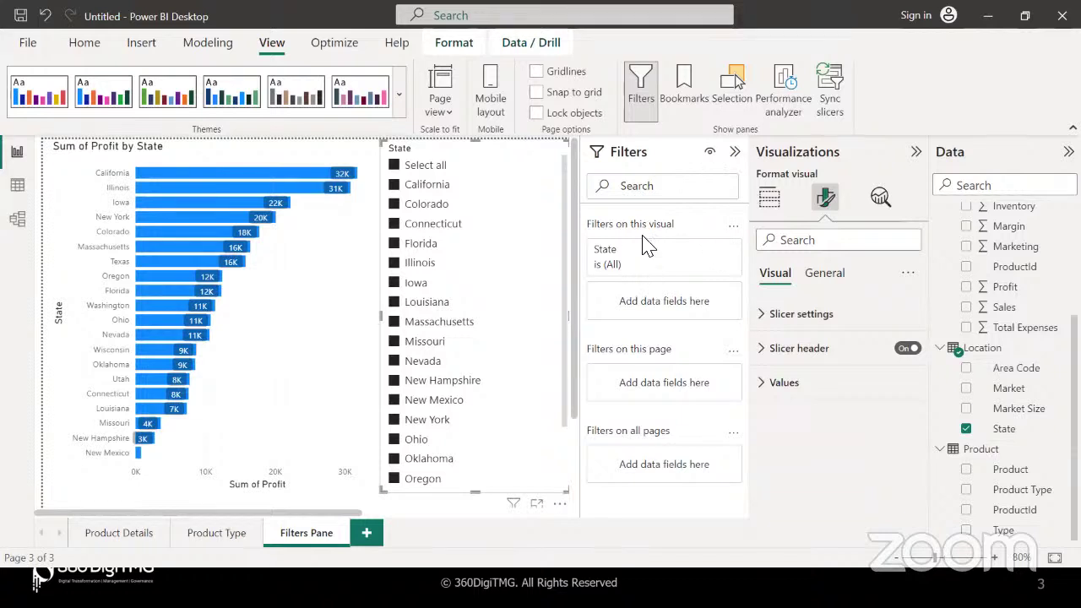
- Select all states in the slicer's visual-level State filter and check the list down to Wisconsin
{"action": "left_click", "coordinate": [711, 251]}
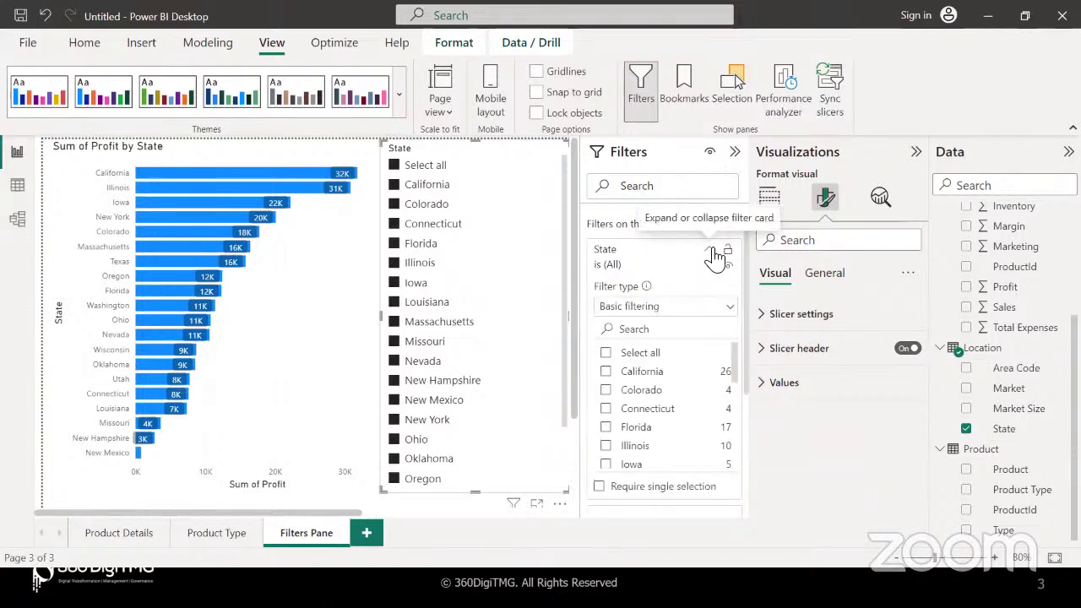
{"action": "left_click", "coordinate": [606, 353]}
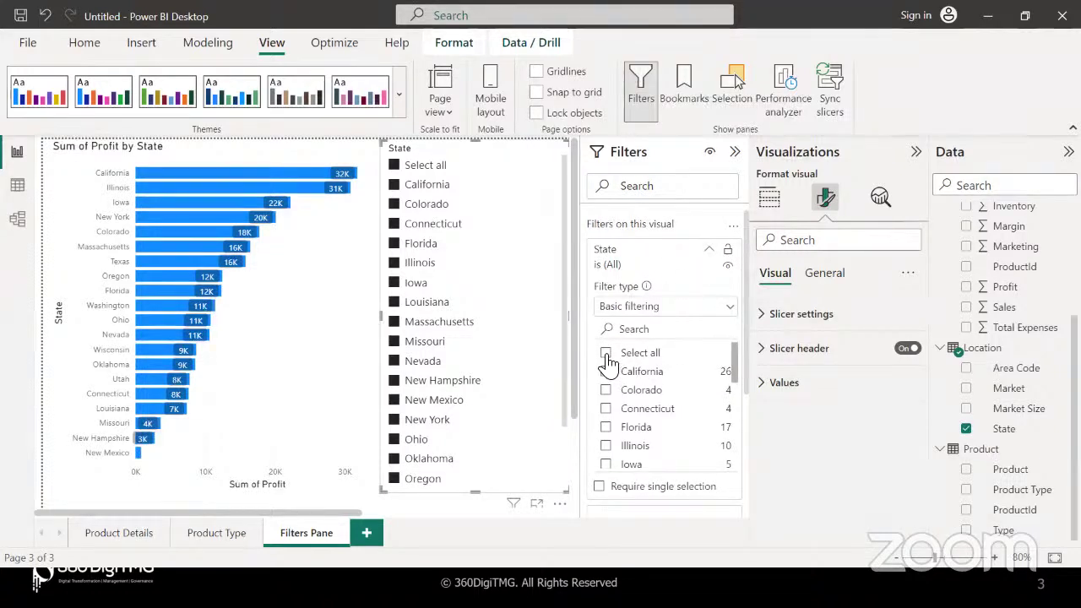
{"action": "scroll", "coordinate": [675, 394], "scroll_direction": "down", "scroll_amount": 5}
{"action": "scroll", "coordinate": [673, 397], "scroll_direction": "down", "scroll_amount": 1}
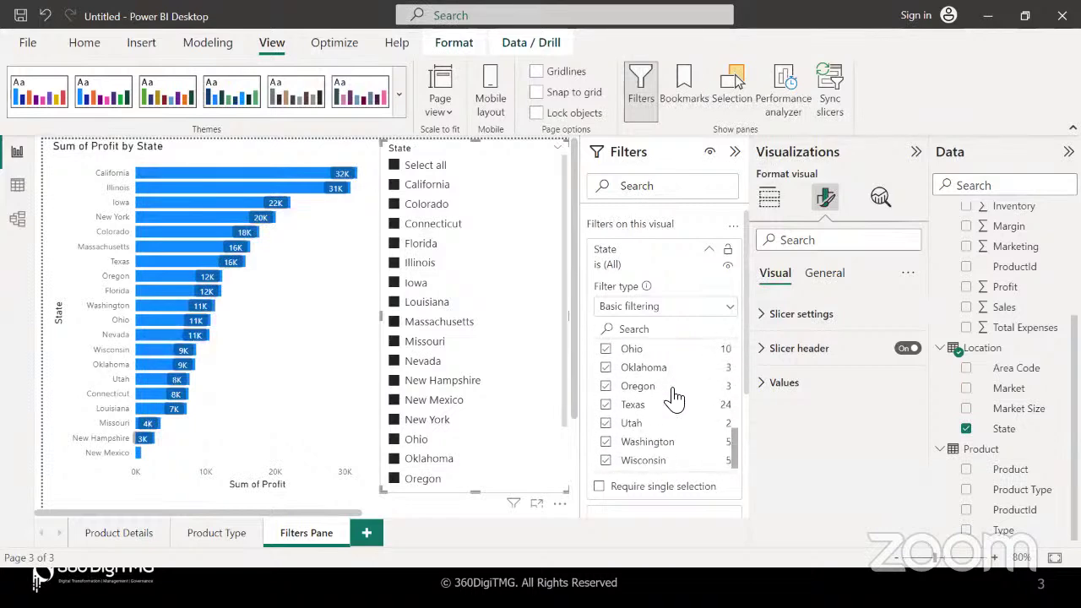
- Add the State field to the filters on this page and expand its filter card
{"action": "scroll", "coordinate": [746, 422], "scroll_direction": "down", "scroll_amount": 2}
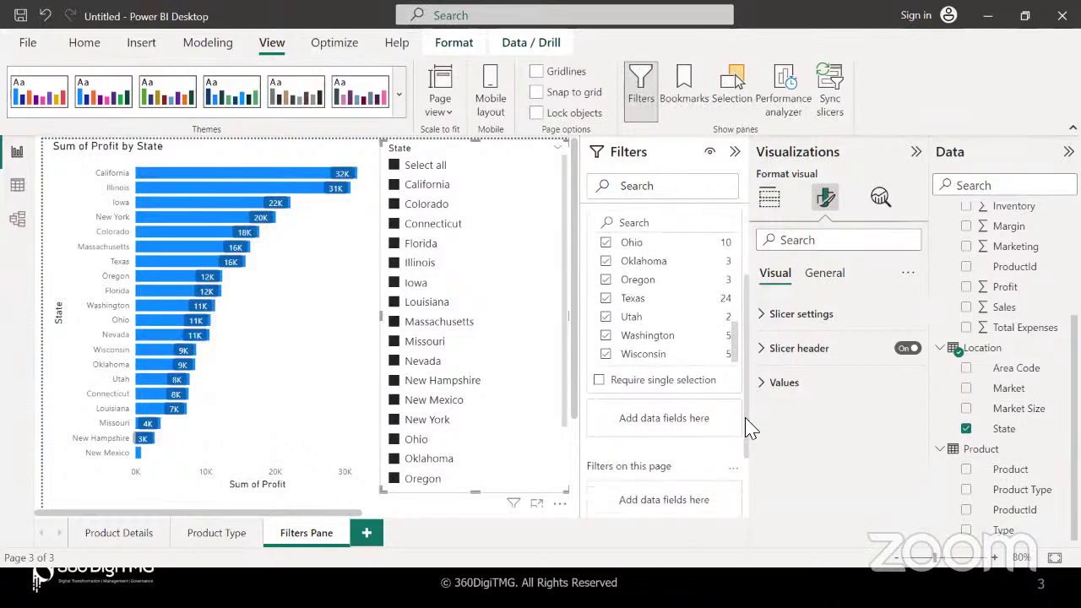
{"action": "scroll", "coordinate": [717, 418], "scroll_direction": "up", "scroll_amount": 1}
{"action": "scroll", "coordinate": [709, 422], "scroll_direction": "down", "scroll_amount": 2}
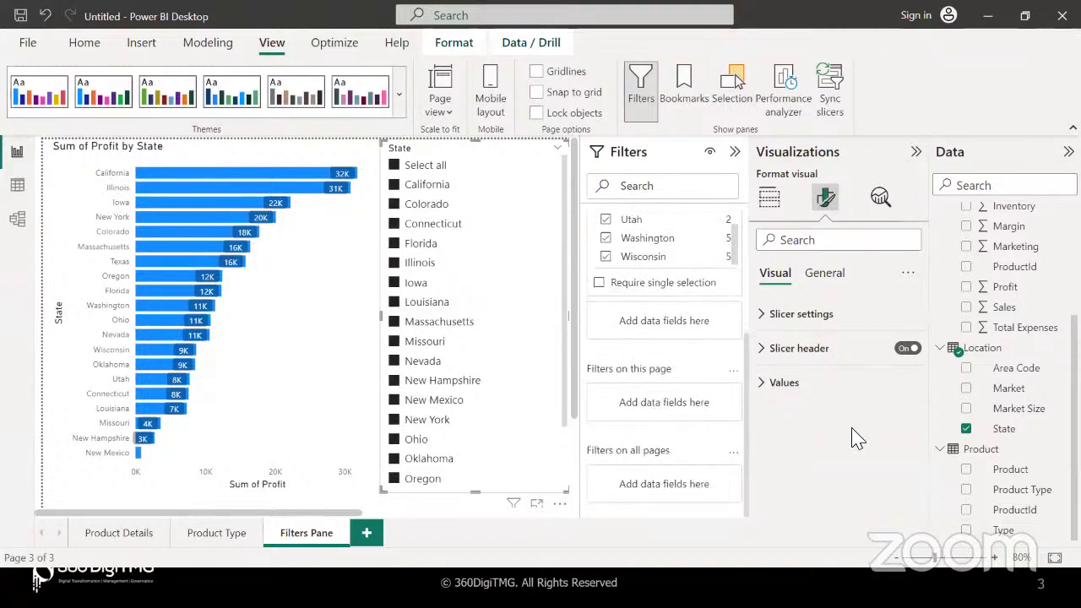
{"action": "left_click_drag", "start_coordinate": [1001, 428], "coordinate": [688, 414]}
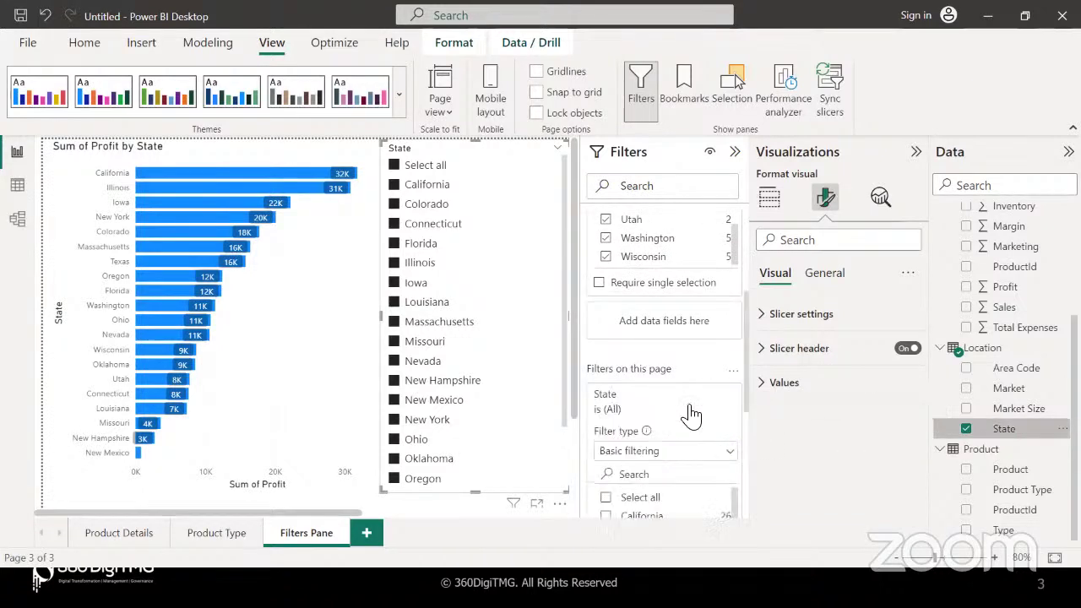
{"action": "left_click", "coordinate": [693, 412]}
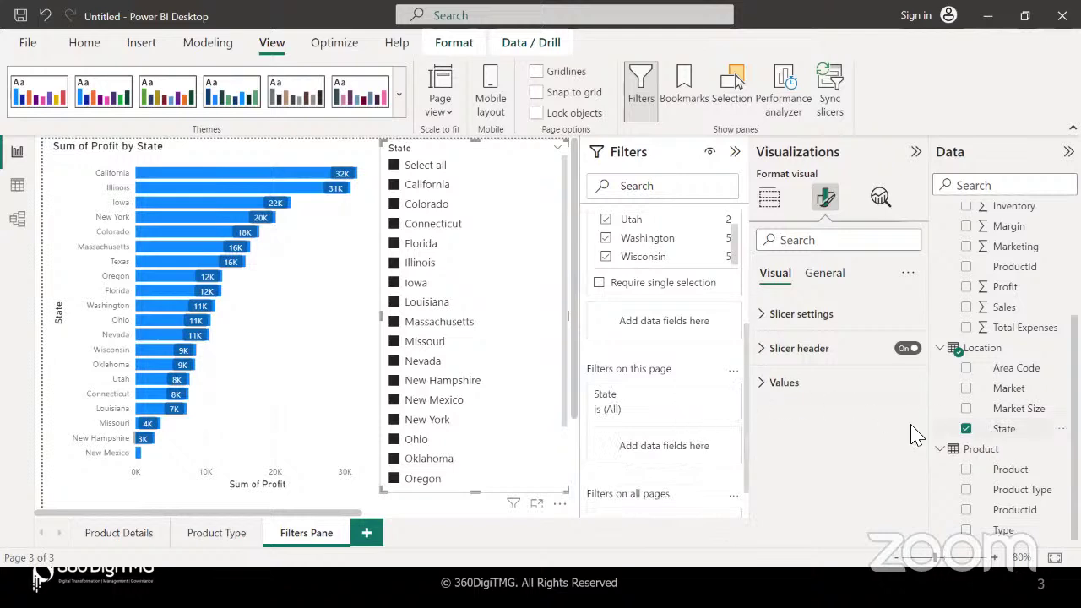
{"action": "scroll", "coordinate": [642, 383], "scroll_direction": "down", "scroll_amount": 1}
{"action": "scroll", "coordinate": [641, 382], "scroll_direction": "down", "scroll_amount": 1}
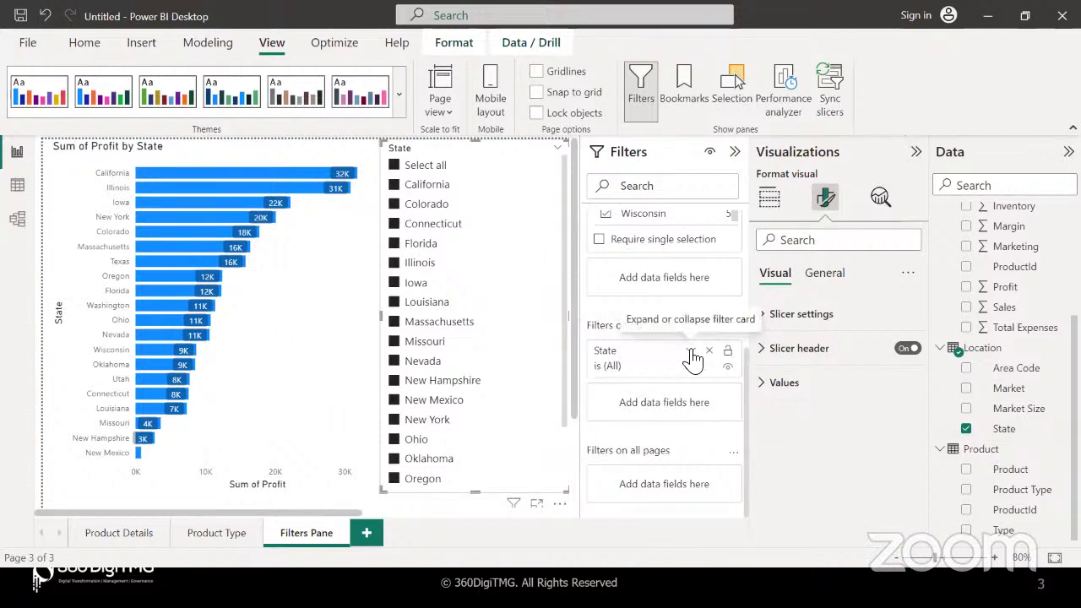
{"action": "left_click", "coordinate": [691, 353]}
{"action": "scroll", "coordinate": [675, 413], "scroll_direction": "down", "scroll_amount": 2}
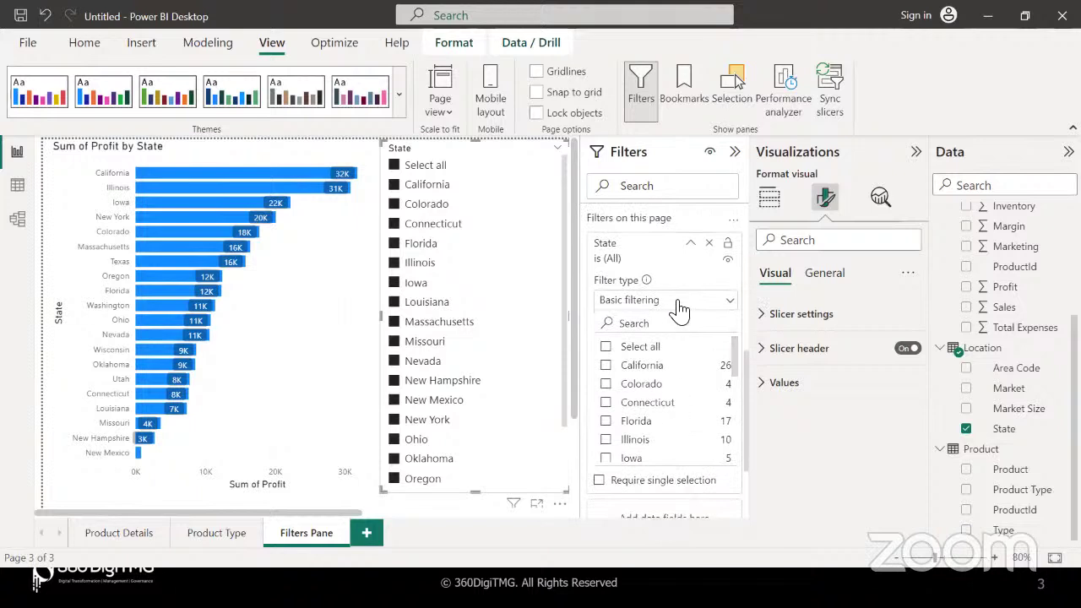
- Try advanced filtering as the page-level State filter's type and return it to basic filtering
{"action": "left_click", "coordinate": [679, 302]}
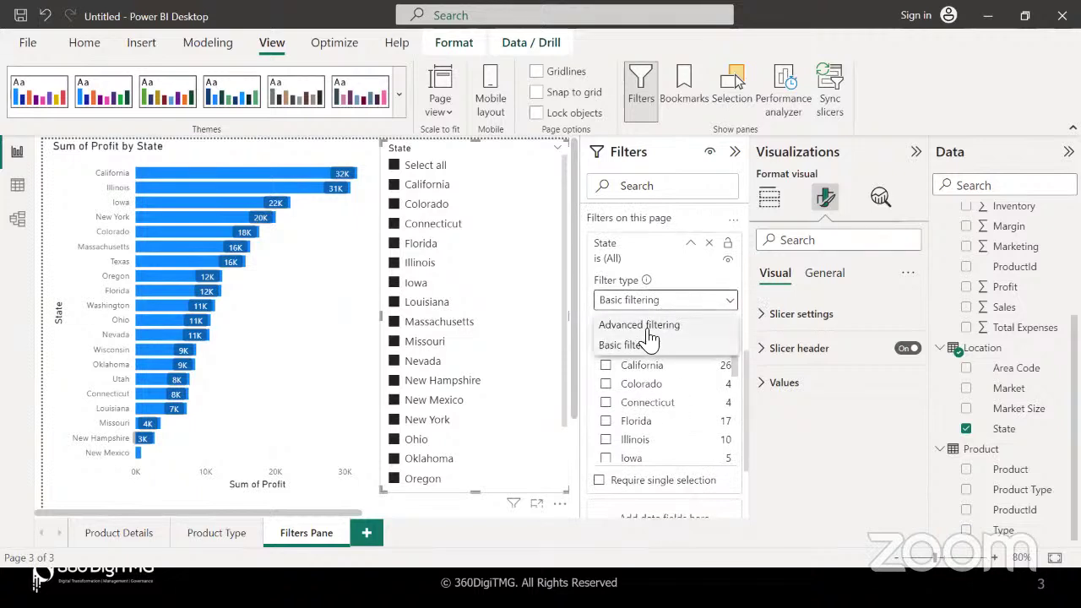
{"action": "left_click", "coordinate": [650, 327]}
{"action": "scroll", "coordinate": [651, 338], "scroll_direction": "down", "scroll_amount": 2}
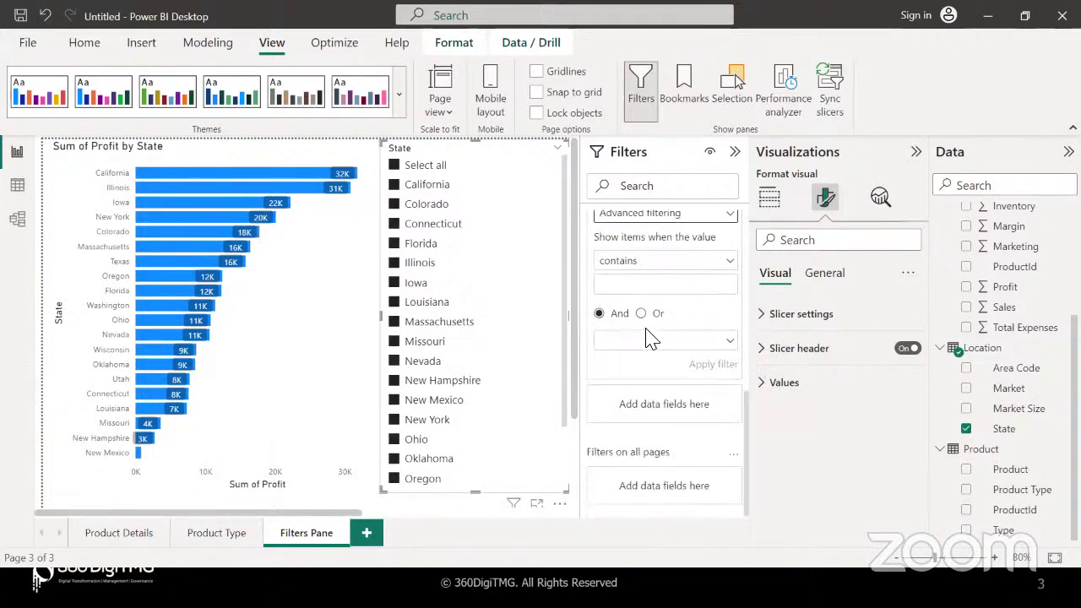
{"action": "scroll", "coordinate": [650, 338], "scroll_direction": "up", "scroll_amount": 2}
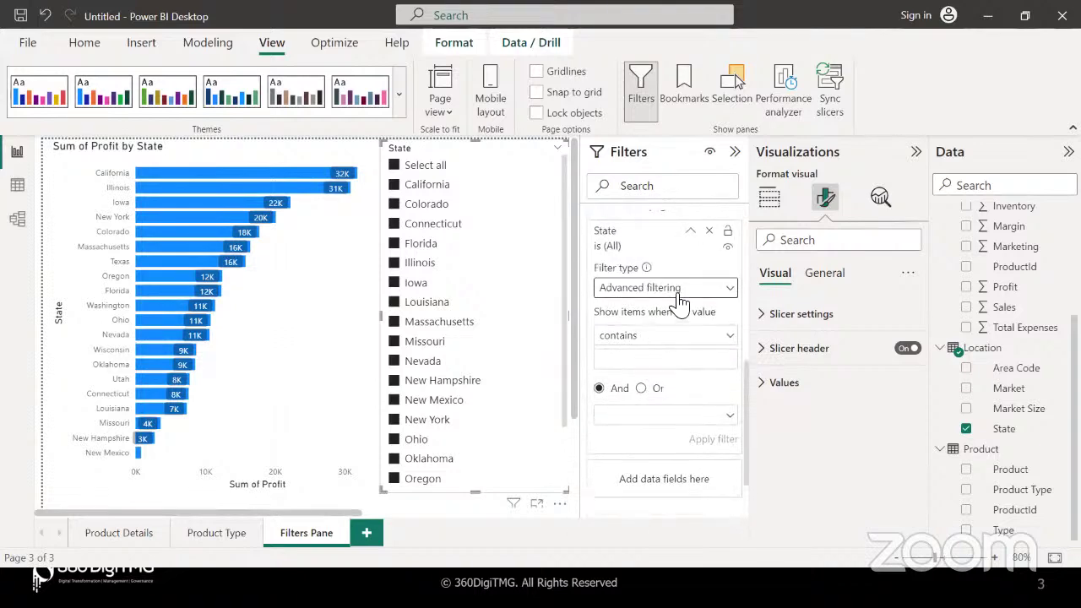
{"action": "left_click", "coordinate": [688, 289]}
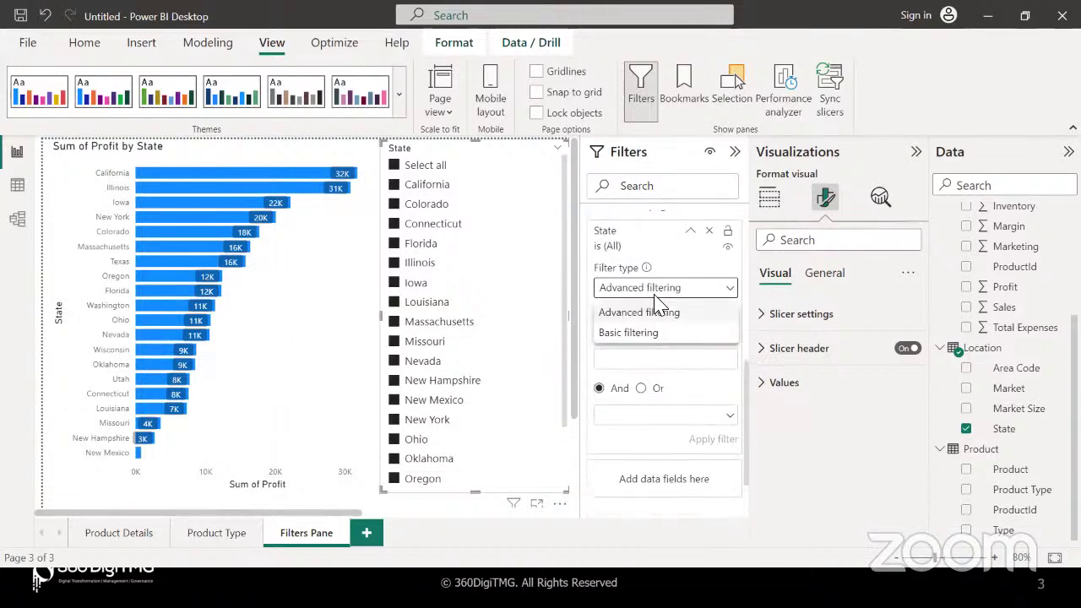
{"action": "left_click", "coordinate": [627, 333]}
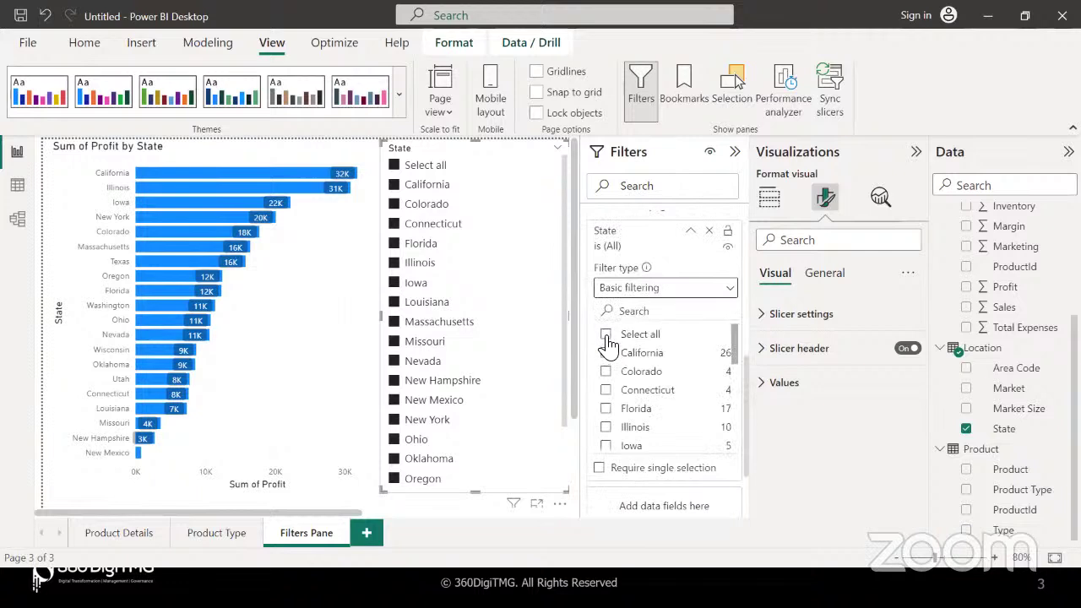
- Limit the page-level State filter to California, Colorado and Connecticut
{"action": "left_click", "coordinate": [605, 353]}
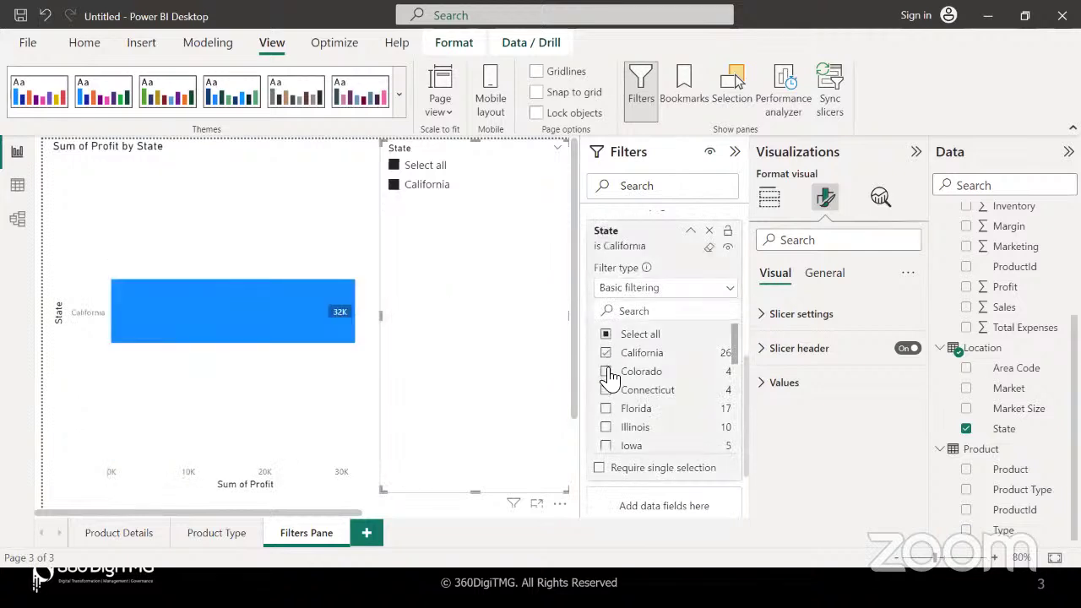
{"action": "left_click", "coordinate": [606, 372]}
{"action": "left_click", "coordinate": [606, 390]}
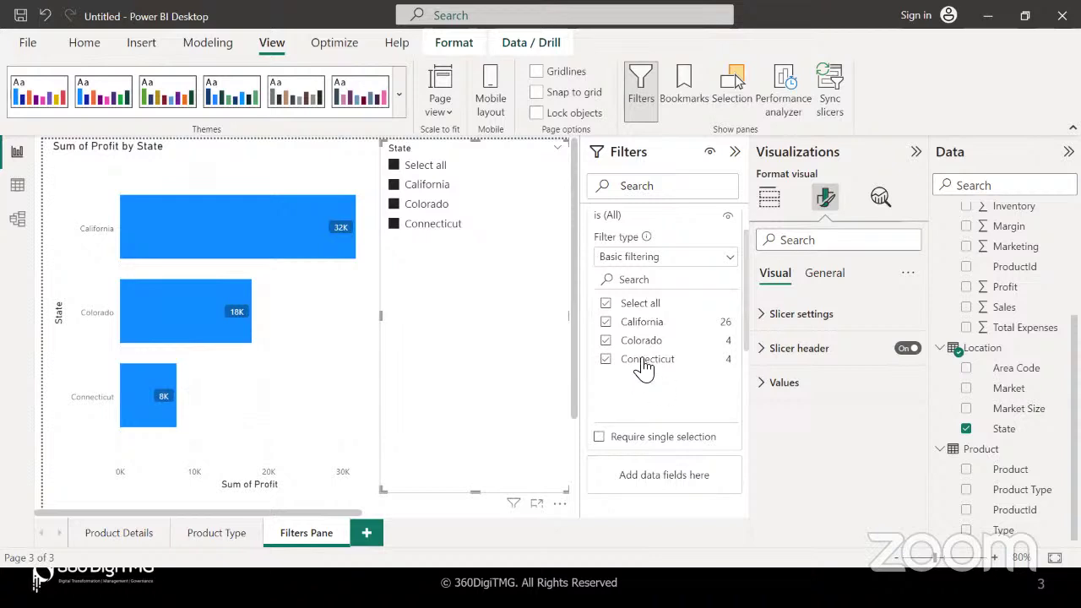
- Compare the slicer's visual-level State filter and its available filter types with the page-level State filter
{"action": "scroll", "coordinate": [641, 363], "scroll_direction": "up", "scroll_amount": 1}
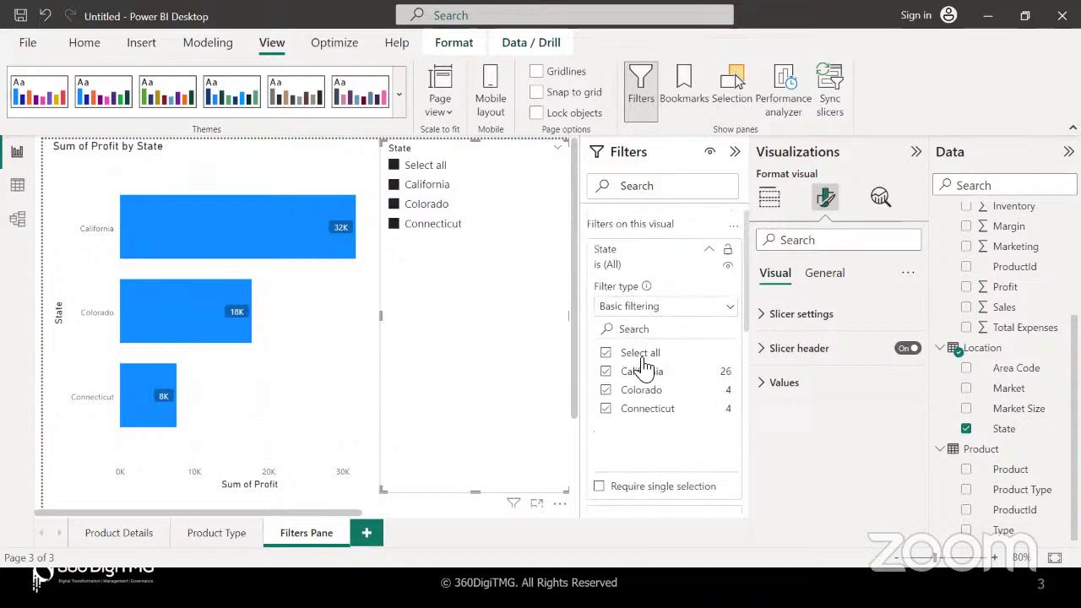
{"action": "left_click", "coordinate": [654, 308]}
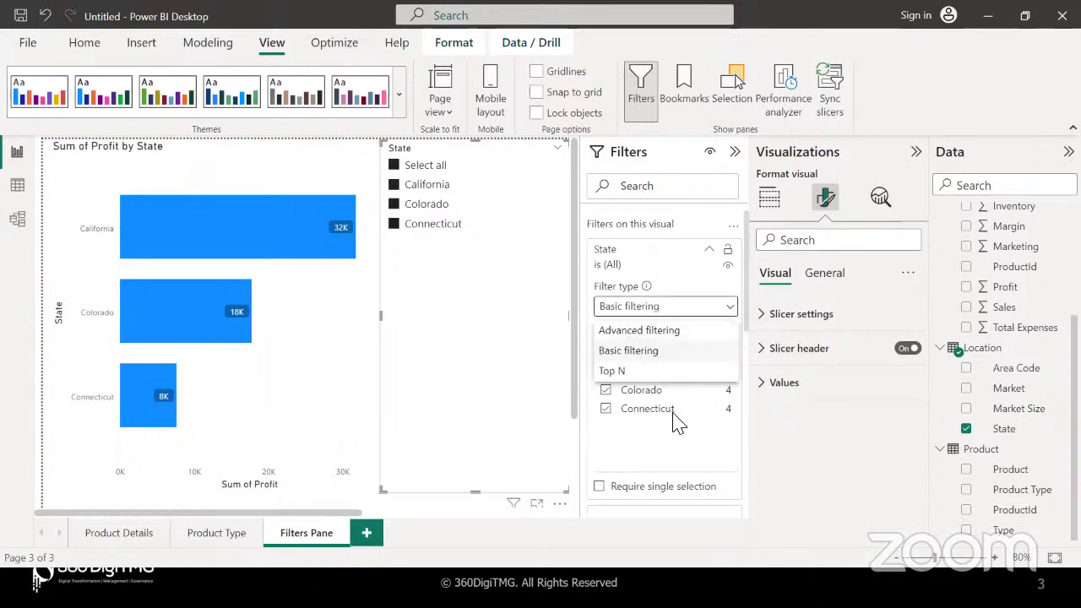
{"action": "scroll", "coordinate": [684, 451], "scroll_direction": "down", "scroll_amount": 5}
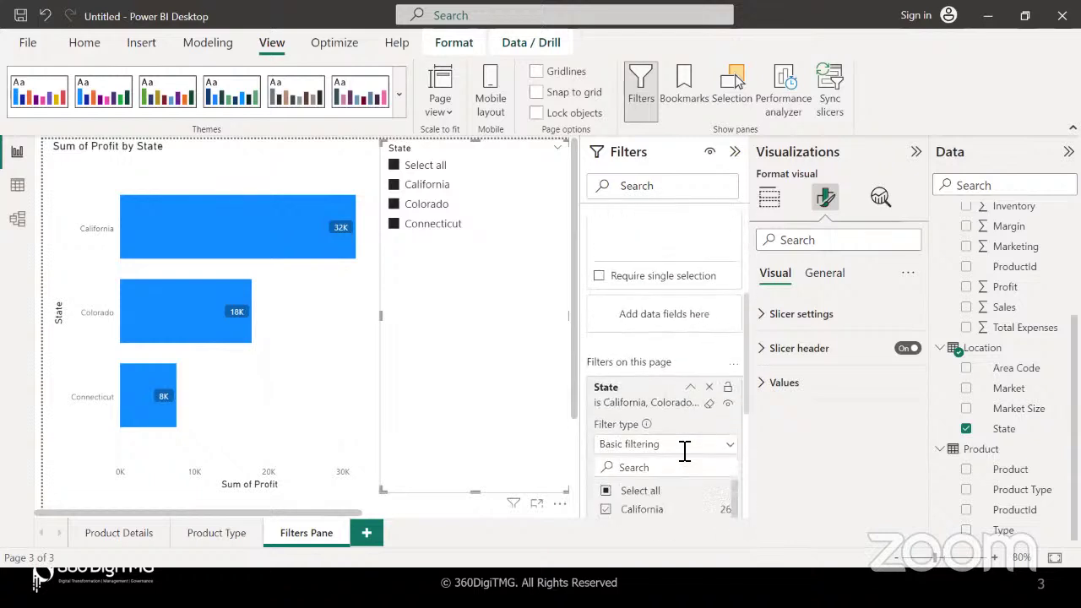
{"action": "scroll", "coordinate": [684, 452], "scroll_direction": "down", "scroll_amount": 3}
{"action": "scroll", "coordinate": [685, 456], "scroll_direction": "up", "scroll_amount": 1}
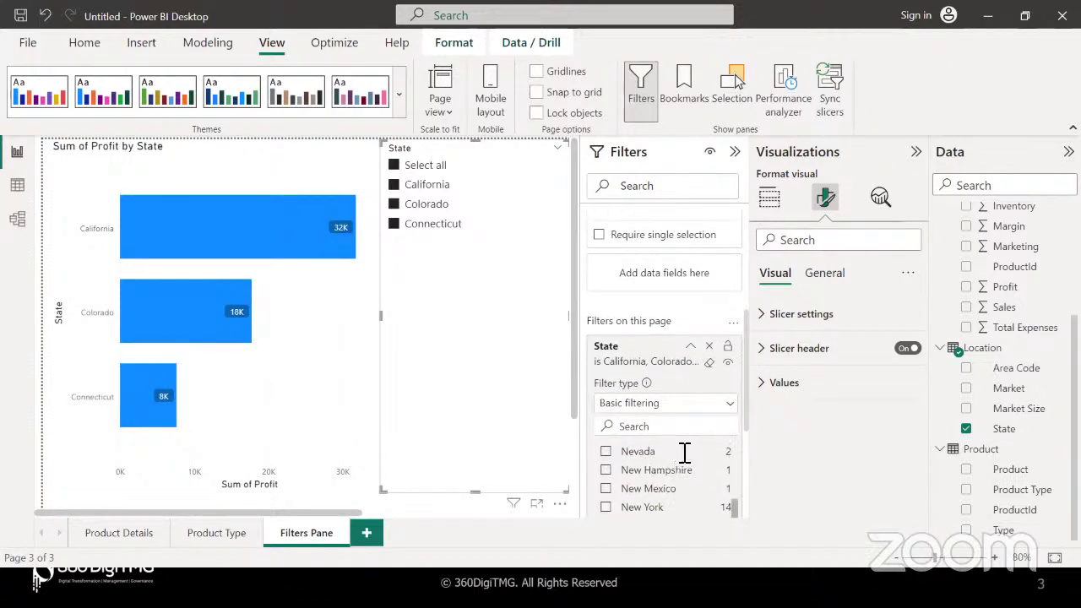
{"action": "left_click_drag", "start_coordinate": [746, 329], "coordinate": [751, 420]}
{"action": "scroll", "coordinate": [647, 289], "scroll_direction": "up", "scroll_amount": 5}
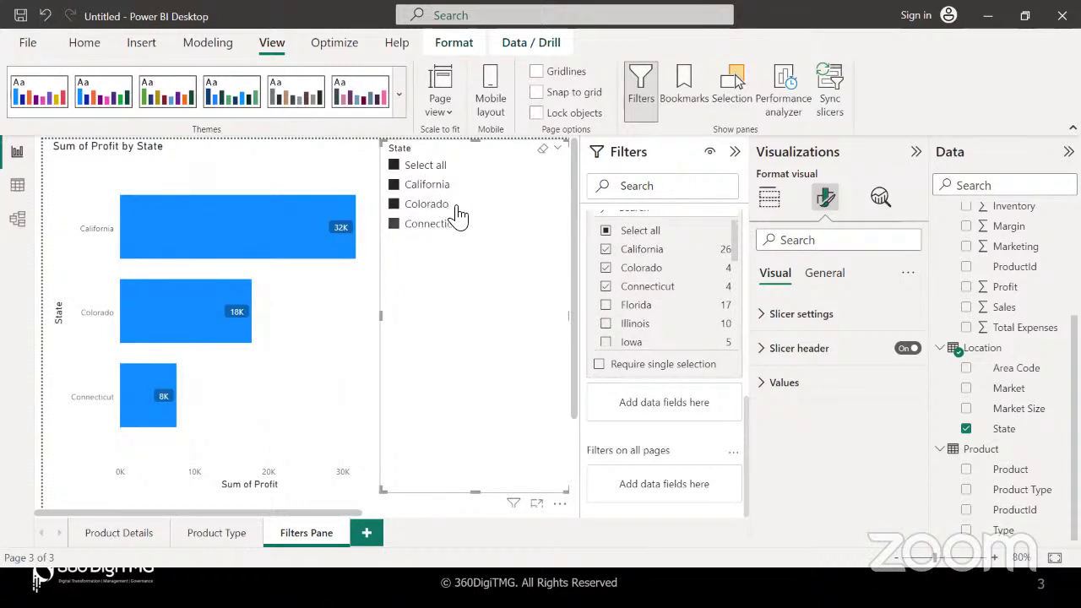
{"action": "scroll", "coordinate": [705, 281], "scroll_direction": "up", "scroll_amount": 2}
{"action": "scroll", "coordinate": [705, 281], "scroll_direction": "up", "scroll_amount": 2}
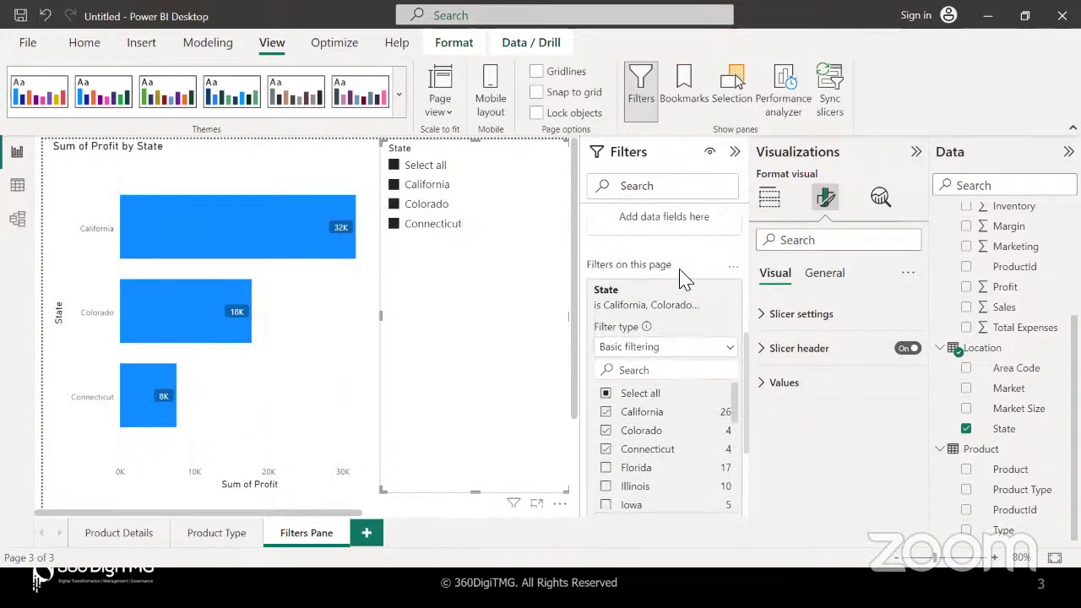
- Add Florida, Illinois, Iowa, Louisiana and Massachusetts to the states allowed by the page-level State filter
{"action": "scroll", "coordinate": [671, 271], "scroll_direction": "down", "scroll_amount": 4}
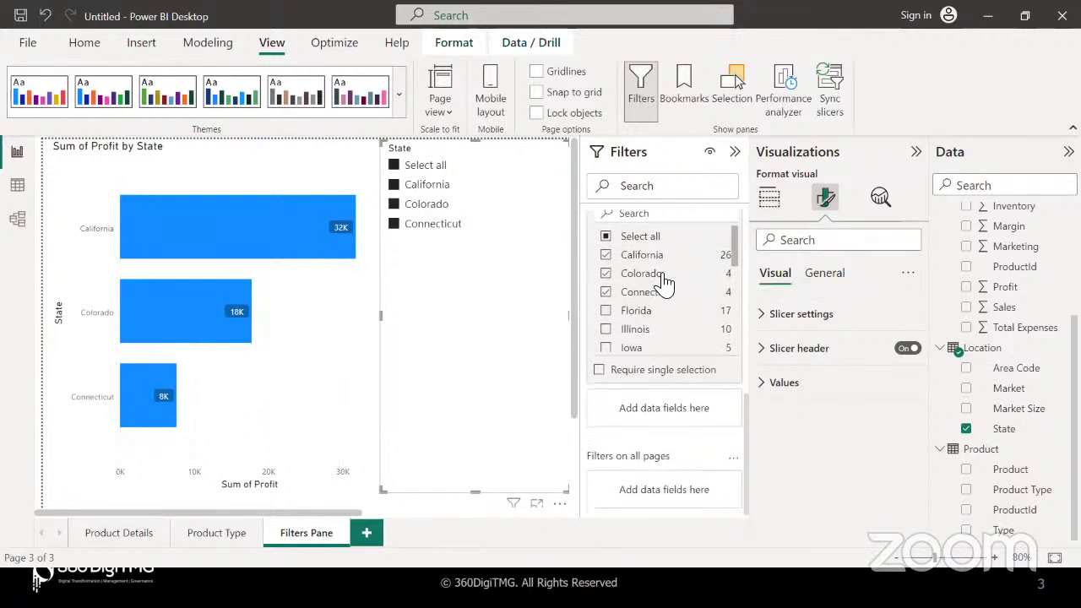
{"action": "left_click", "coordinate": [606, 310]}
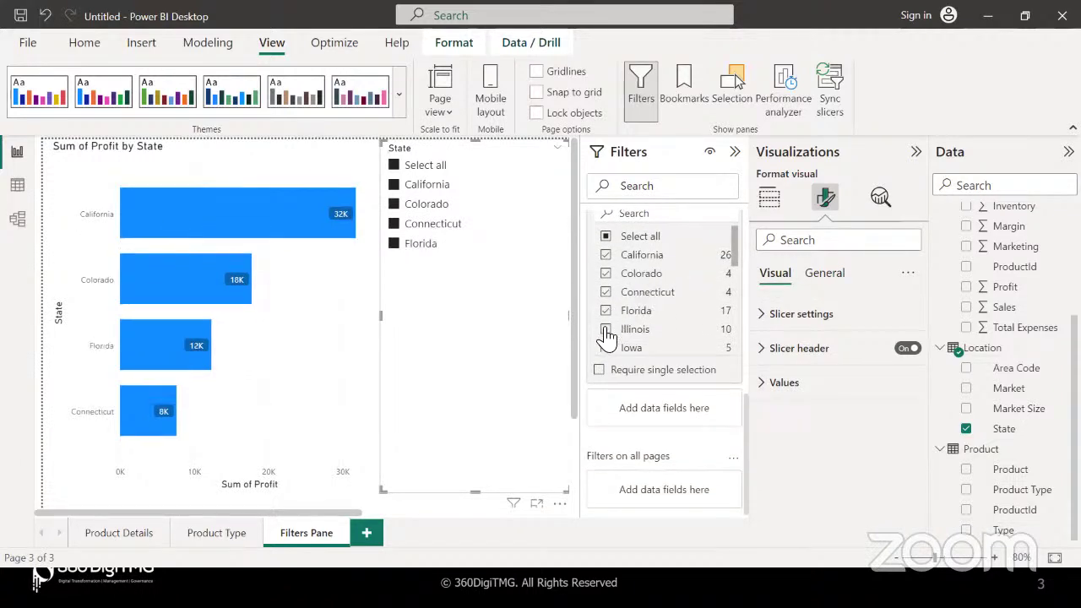
{"action": "left_click", "coordinate": [605, 328]}
{"action": "left_click", "coordinate": [607, 348]}
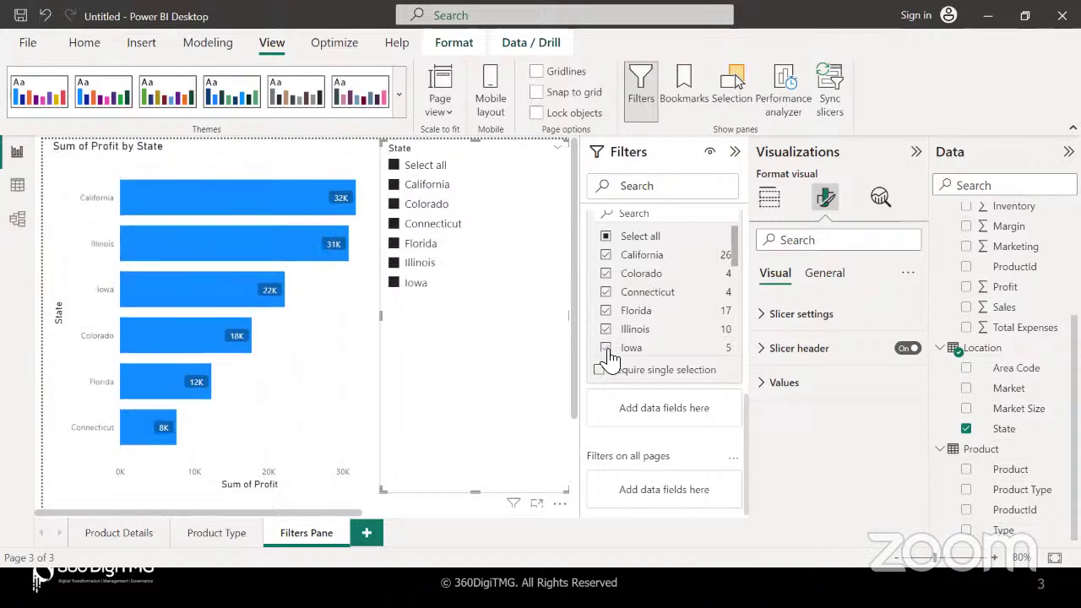
{"action": "scroll", "coordinate": [610, 347], "scroll_direction": "down", "scroll_amount": 2}
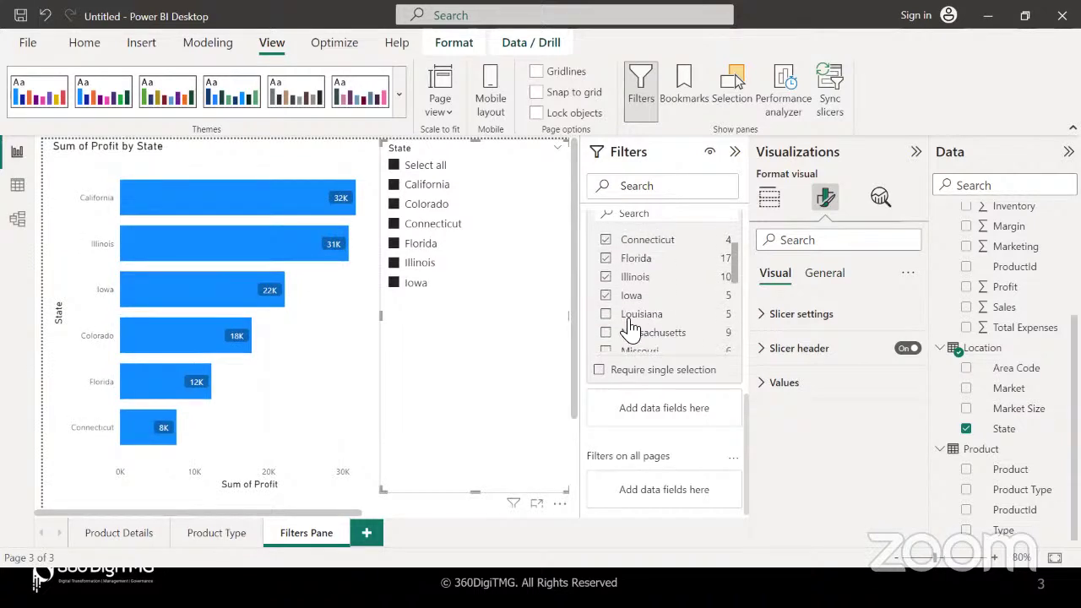
{"action": "left_click", "coordinate": [606, 314]}
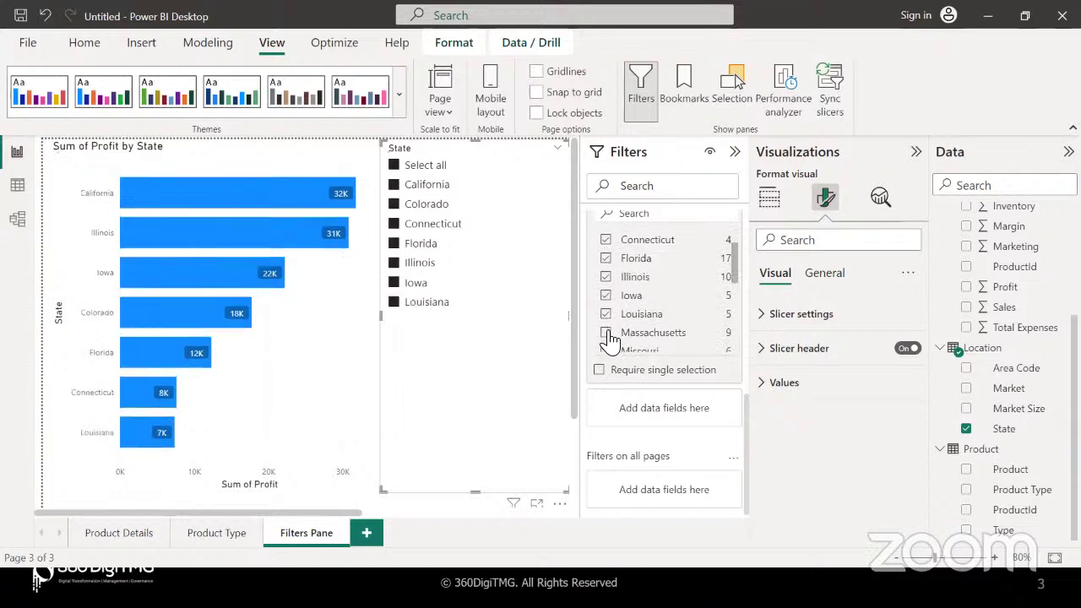
{"action": "left_click", "coordinate": [607, 333]}
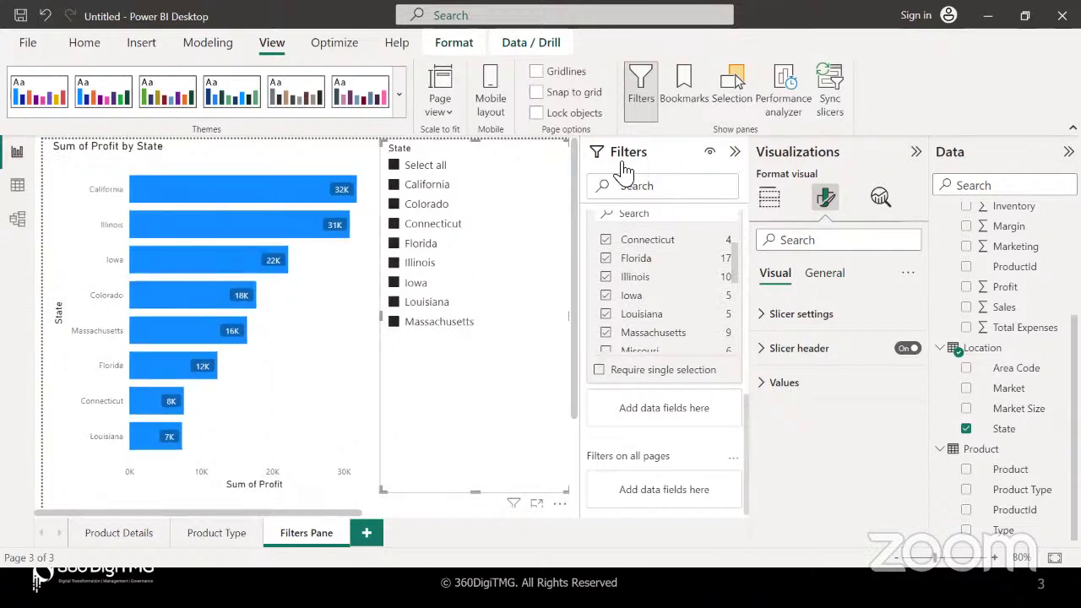
- Collapse the page-level and visual-level State filter cards and the Filters pane
{"action": "scroll", "coordinate": [700, 295], "scroll_direction": "up", "scroll_amount": 2}
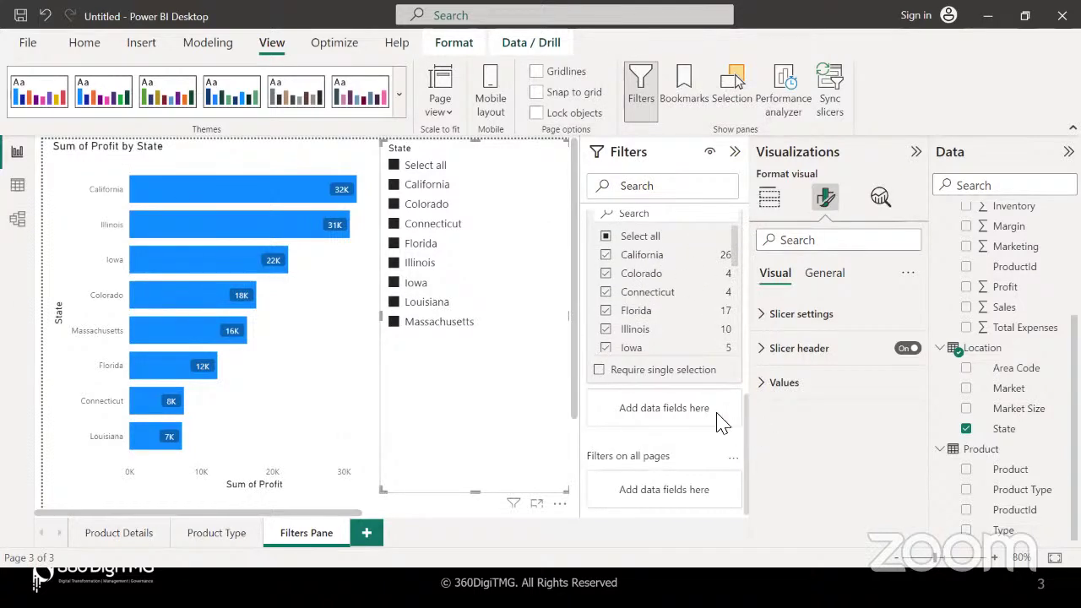
{"action": "scroll", "coordinate": [722, 422], "scroll_direction": "down", "scroll_amount": 3}
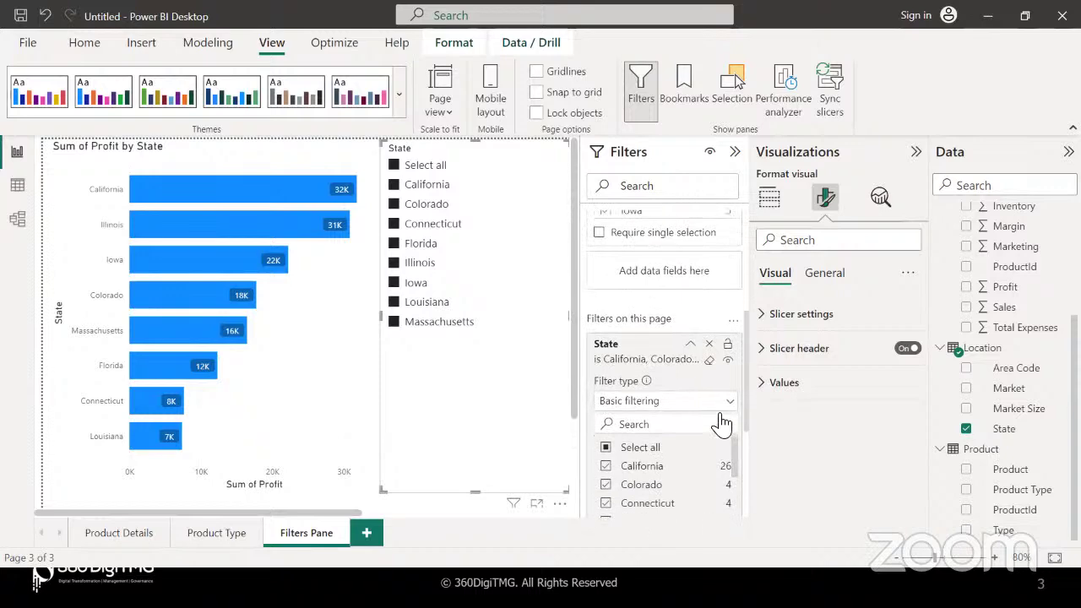
{"action": "left_click", "coordinate": [691, 349]}
{"action": "scroll", "coordinate": [692, 349], "scroll_direction": "up", "scroll_amount": 4}
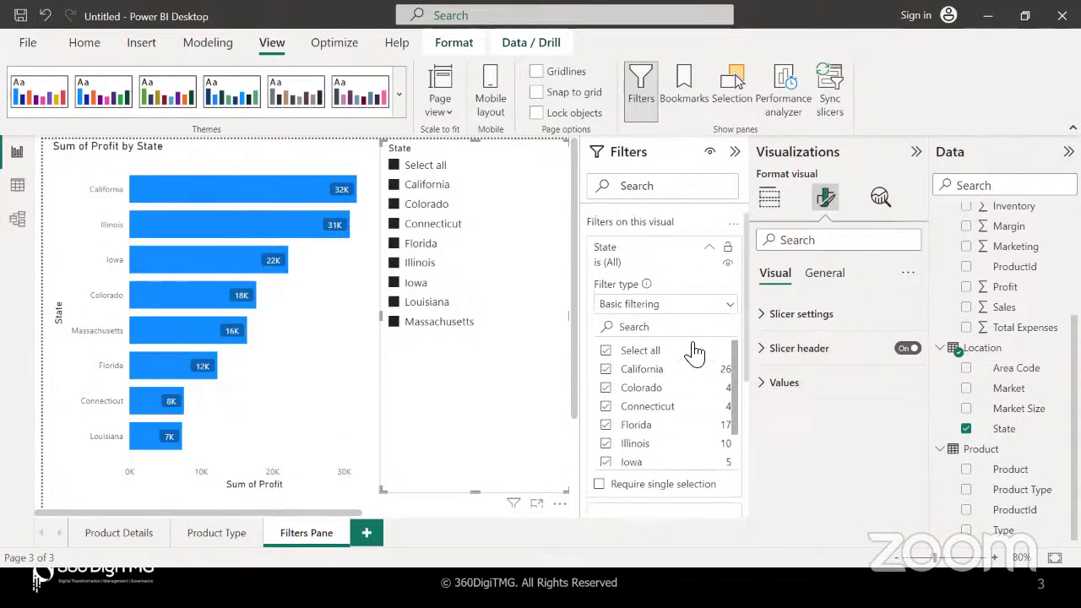
{"action": "left_click", "coordinate": [711, 256]}
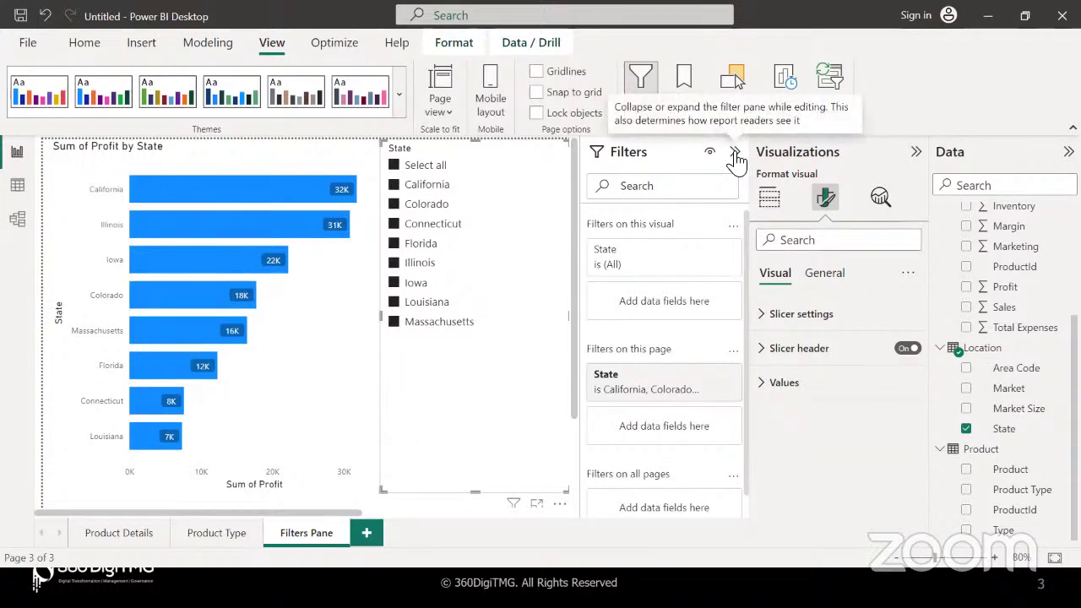
{"action": "left_click", "coordinate": [734, 155]}
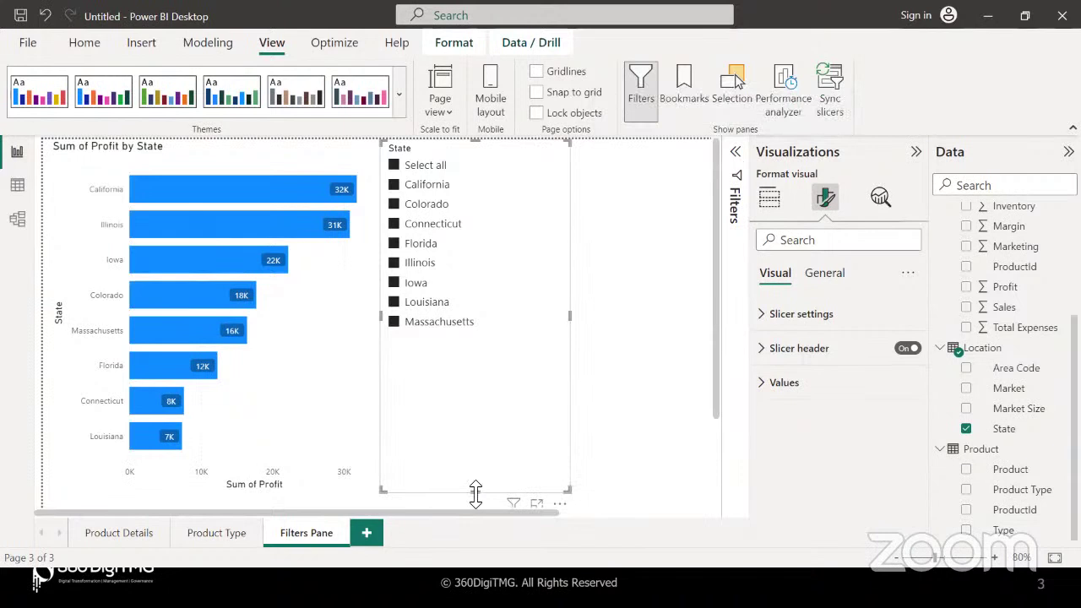
- Shorten the State slicer to fit its list and select Colorado, Connecticut, Florida and Illinois in it
{"action": "left_click_drag", "start_coordinate": [475, 490], "coordinate": [458, 335]}
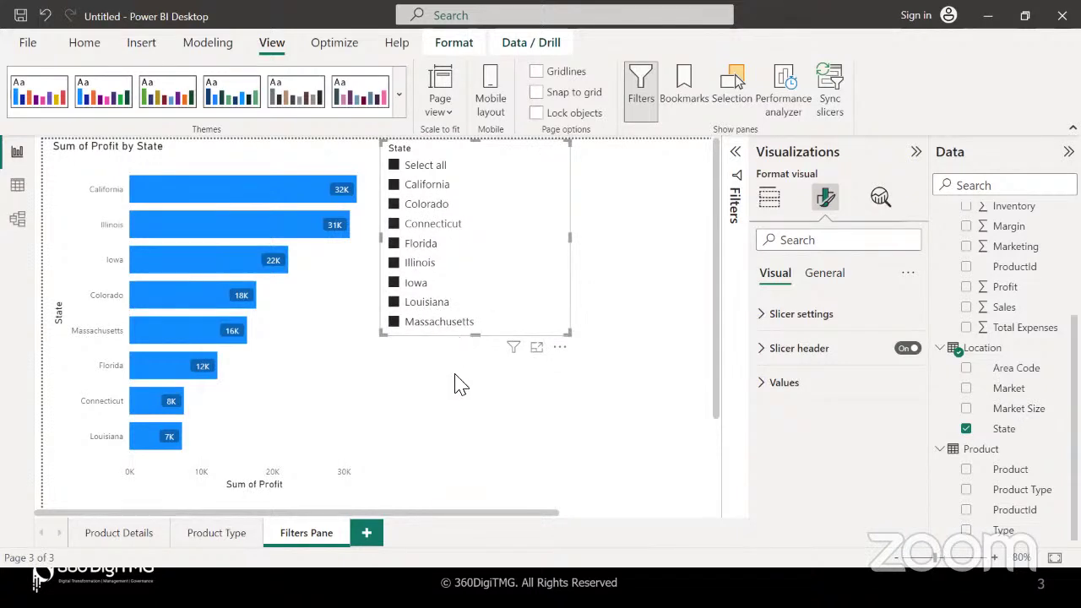
{"action": "left_click", "coordinate": [498, 167]}
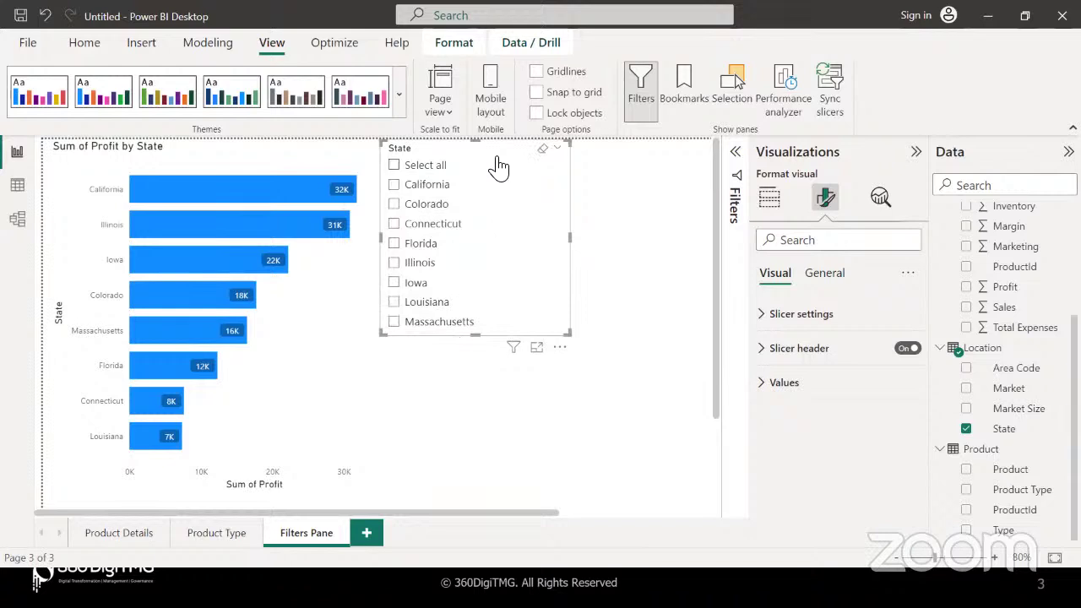
{"action": "left_click", "coordinate": [395, 186]}
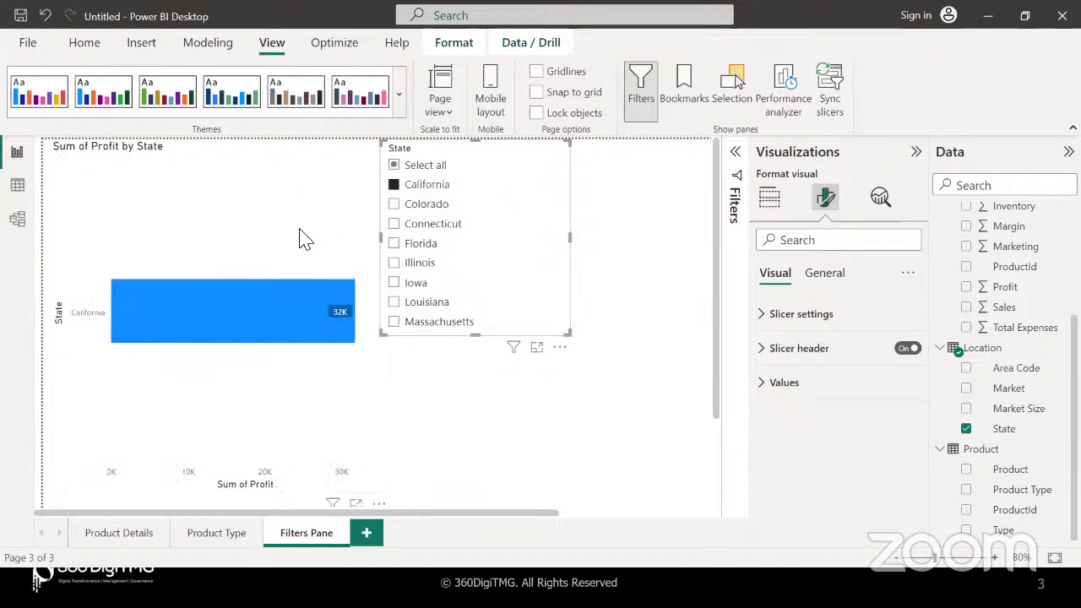
{"action": "left_click", "coordinate": [394, 206]}
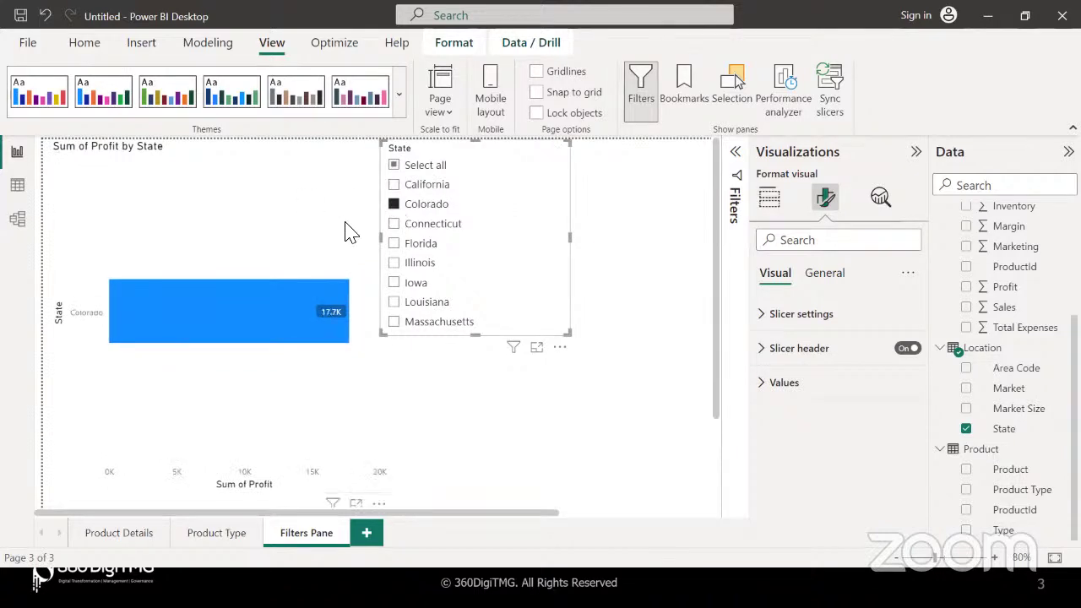
{"action": "left_click", "coordinate": [394, 225], "text": "ctrl"}
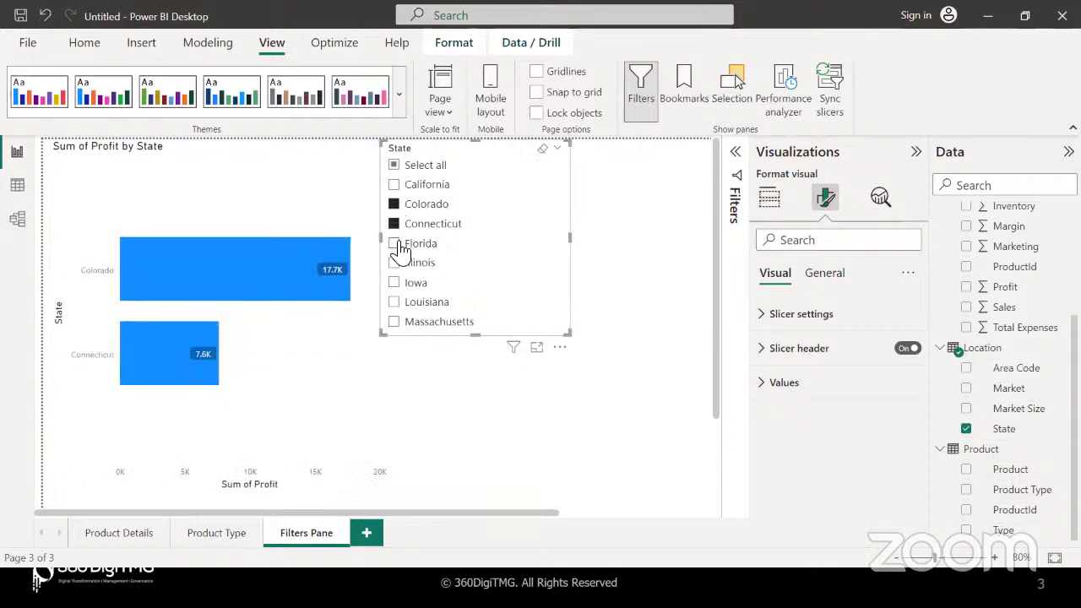
{"action": "left_click", "coordinate": [395, 244], "text": "ctrl"}
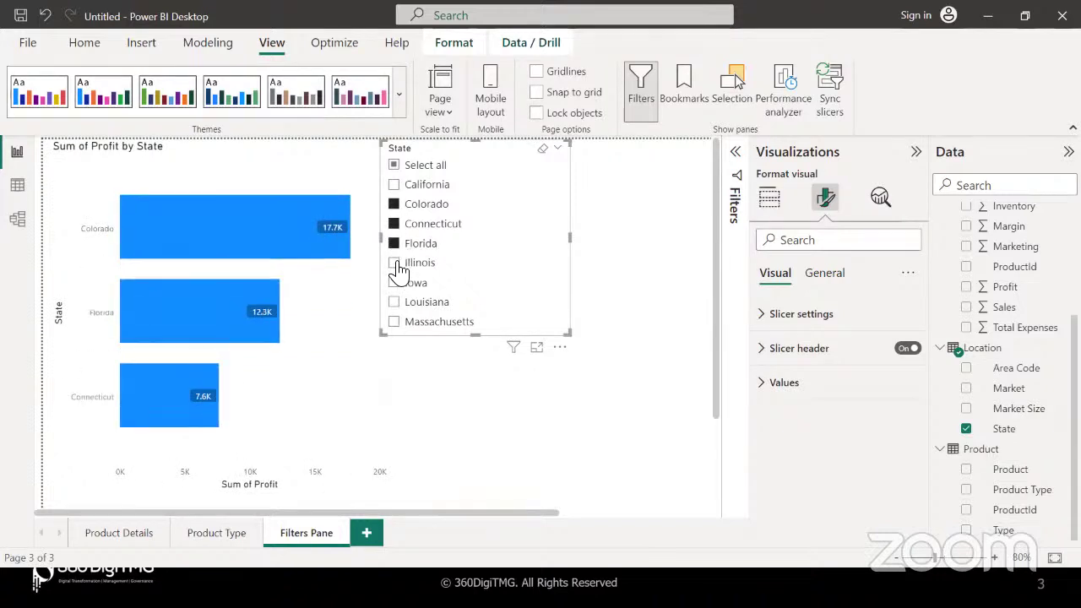
{"action": "left_click", "coordinate": [394, 263], "text": "ctrl"}
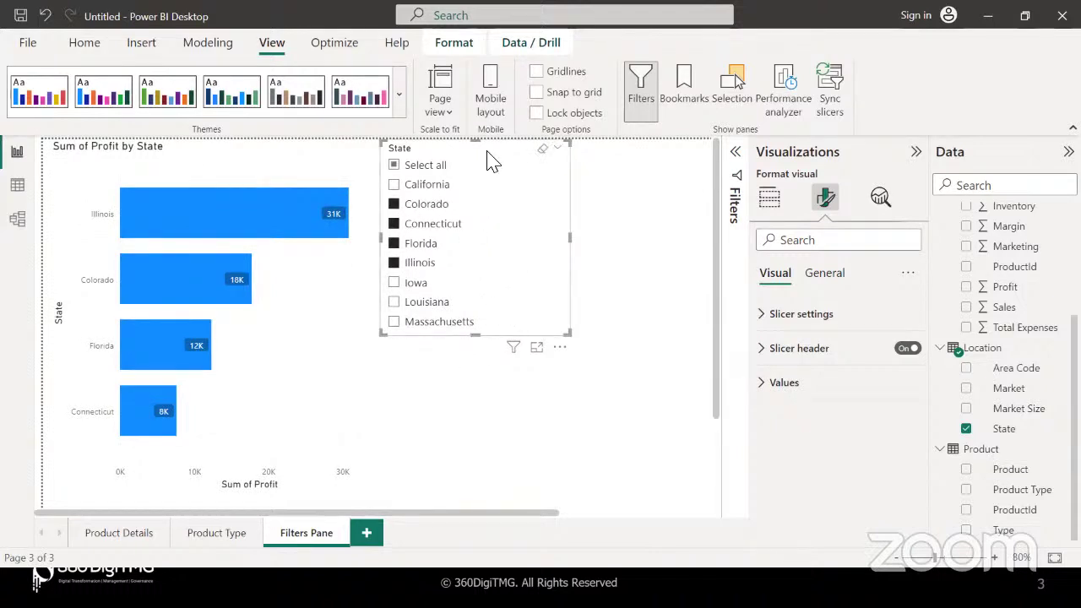
- Reopen the Filters pane and compare the filters on the Product Details, Product Type and Filters Pane pages
{"action": "left_click", "coordinate": [733, 153]}
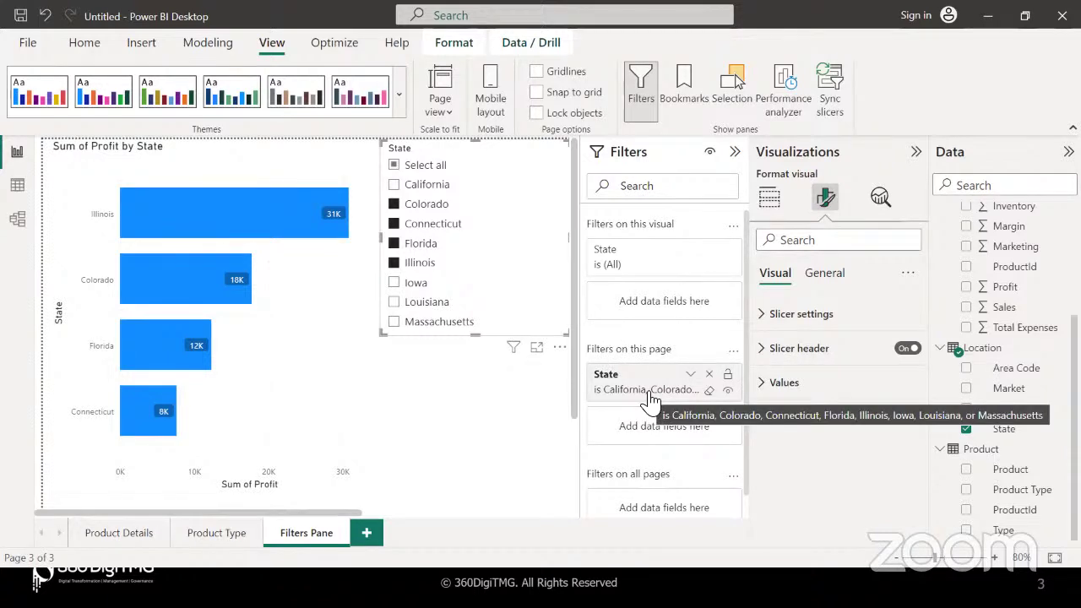
{"action": "scroll", "coordinate": [646, 473], "scroll_direction": "down", "scroll_amount": 1}
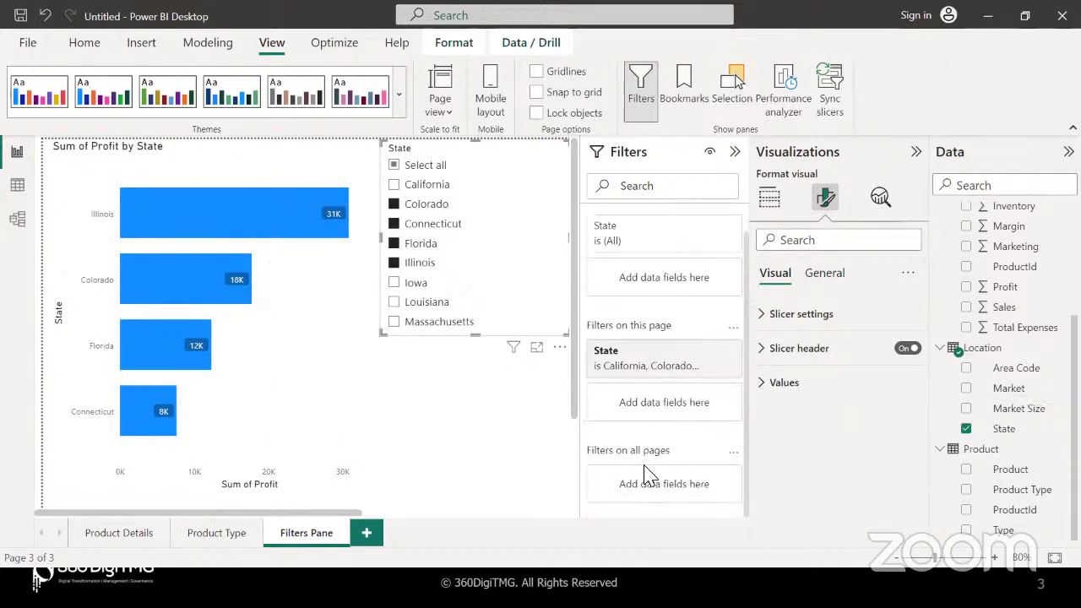
{"action": "left_click", "coordinate": [122, 533]}
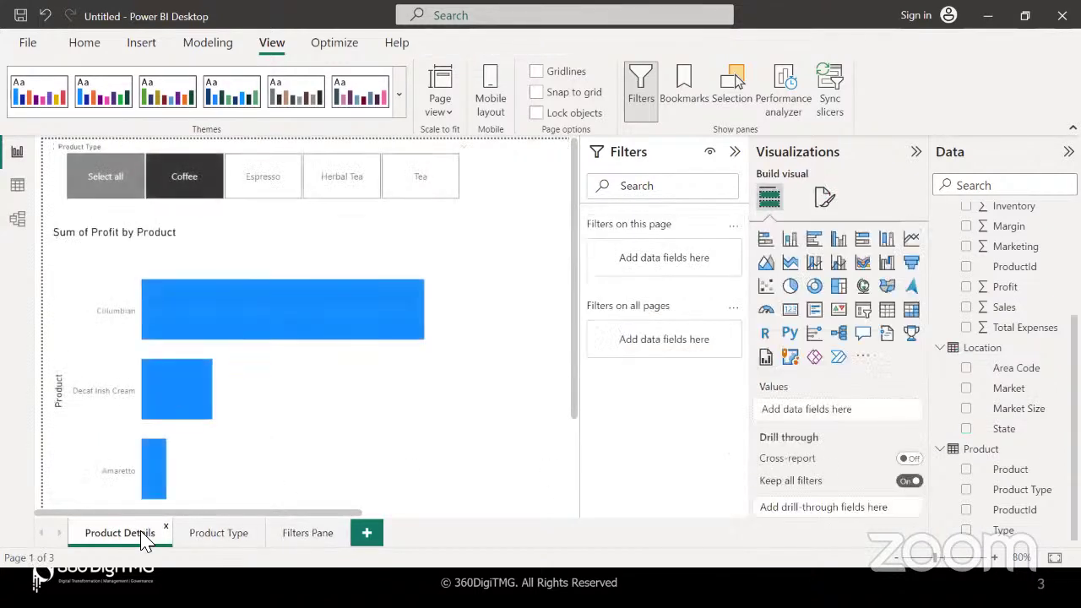
{"action": "left_click", "coordinate": [224, 540]}
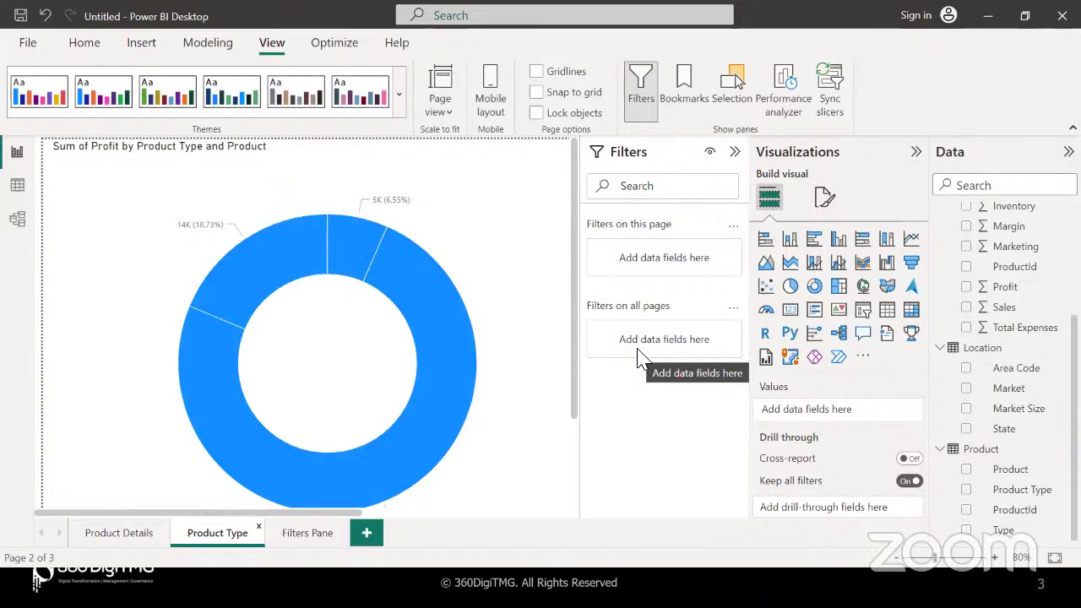
{"action": "left_click", "coordinate": [306, 533]}
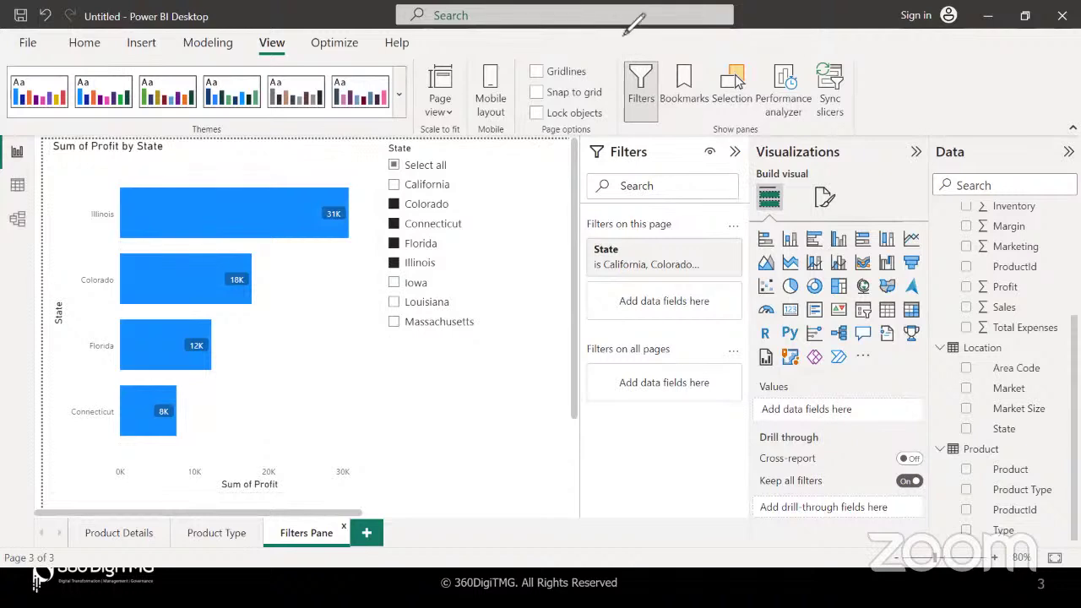
{"action": "mouse_move", "coordinate": [702, 132]}
{"action": "left_mouse_down"}
{"action": "mouse_move", "coordinate": [743, 529]}
{"action": "mouse_move", "coordinate": [757, 135]}
{"action": "mouse_move", "coordinate": [694, 141]}
{"action": "left_mouse_up"}
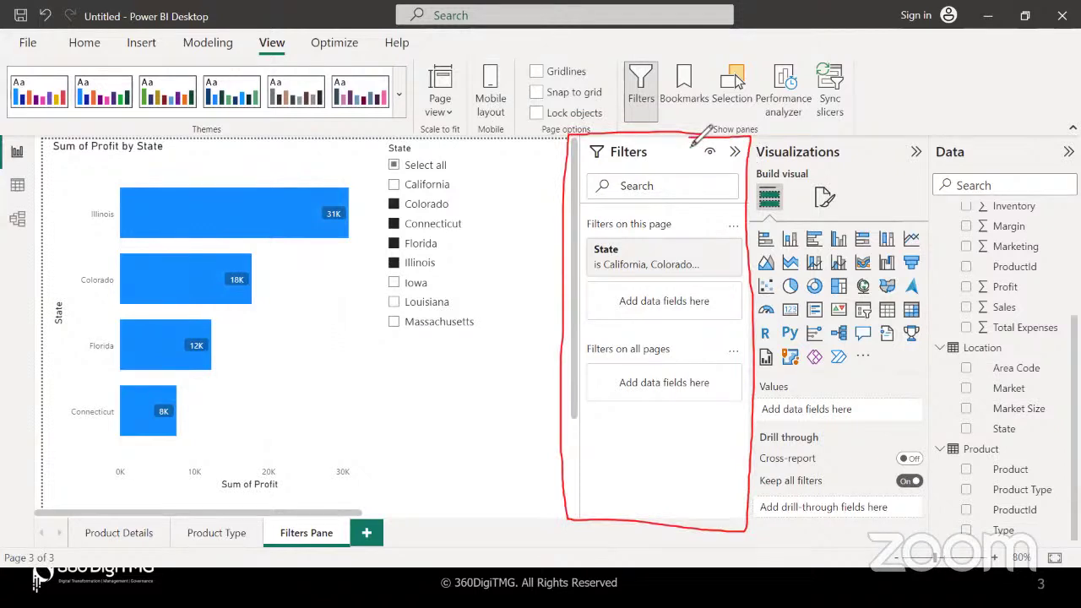
{"action": "mouse_move", "coordinate": [639, 250]}
{"action": "left_mouse_down"}
{"action": "mouse_move", "coordinate": [652, 260]}
{"action": "mouse_move", "coordinate": [692, 228]}
{"action": "left_mouse_up"}
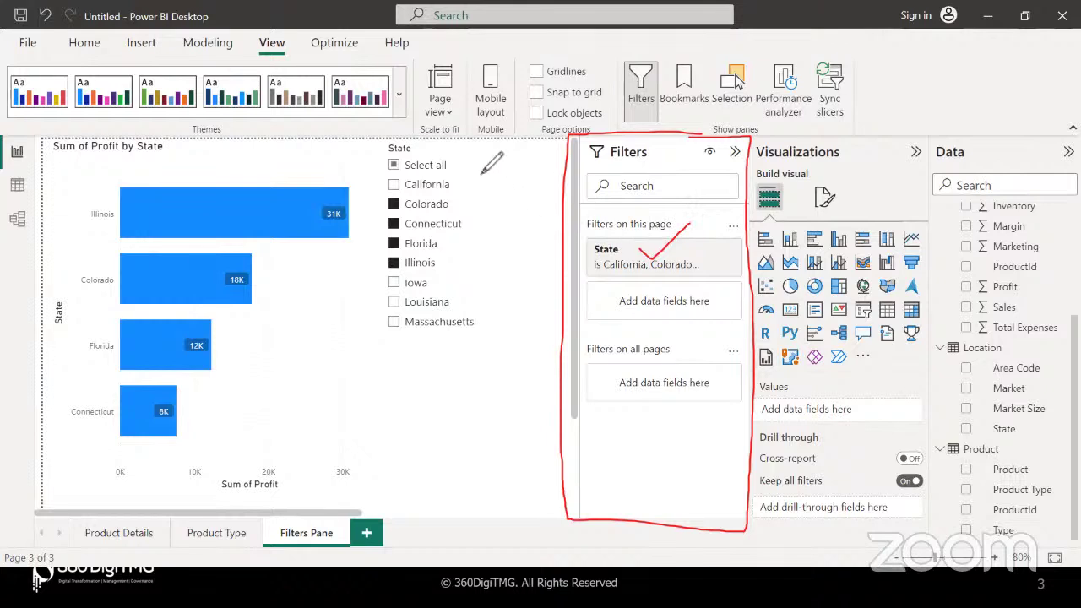
{"action": "mouse_move", "coordinate": [488, 152]}
{"action": "left_mouse_down"}
{"action": "mouse_move", "coordinate": [454, 140]}
{"action": "mouse_move", "coordinate": [371, 177]}
{"action": "mouse_move", "coordinate": [380, 317]}
{"action": "mouse_move", "coordinate": [468, 361]}
{"action": "mouse_move", "coordinate": [517, 291]}
{"action": "left_mouse_up"}
{"action": "left_click_drag", "start_coordinate": [520, 251], "coordinate": [488, 156]}
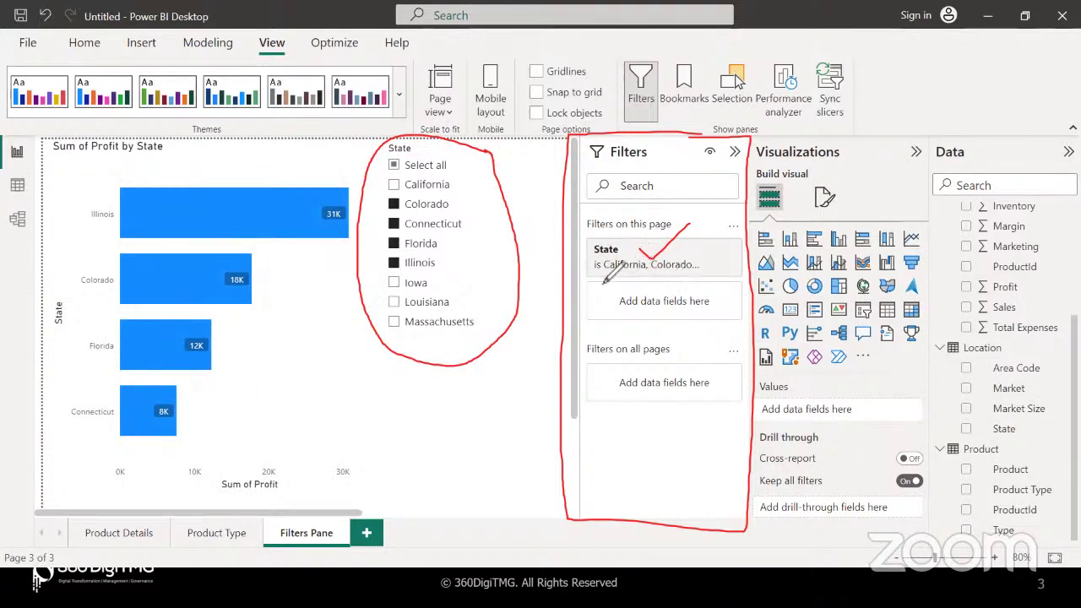
{"action": "mouse_move", "coordinate": [643, 248]}
{"action": "left_mouse_down"}
{"action": "mouse_move", "coordinate": [488, 219]}
{"action": "mouse_move", "coordinate": [493, 207]}
{"action": "left_mouse_up"}
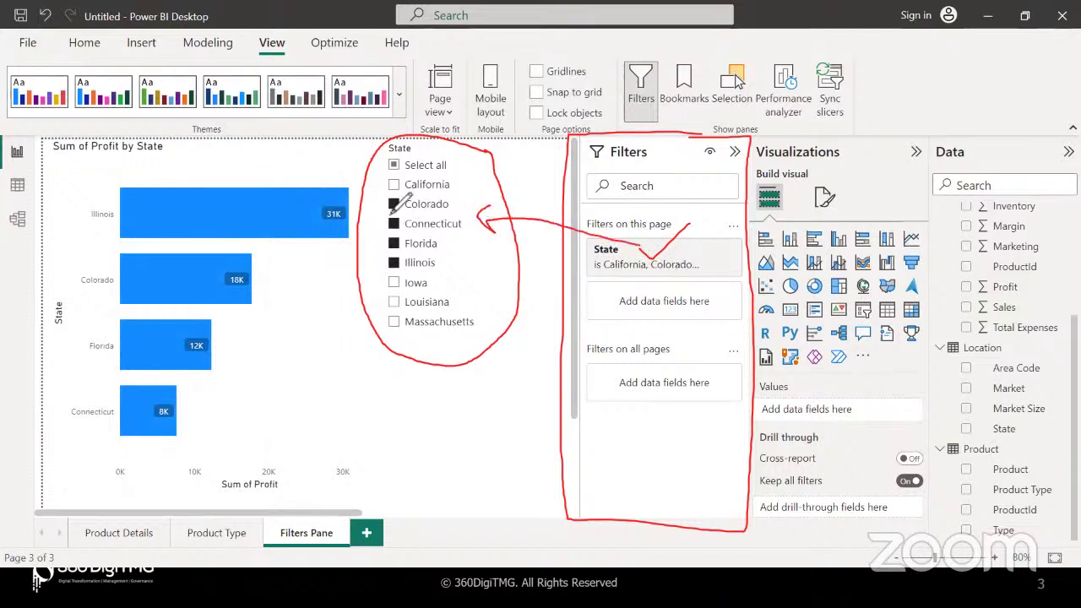
{"action": "mouse_move", "coordinate": [382, 221]}
{"action": "left_mouse_down"}
{"action": "mouse_move", "coordinate": [289, 291]}
{"action": "mouse_move", "coordinate": [300, 307]}
{"action": "left_mouse_up"}
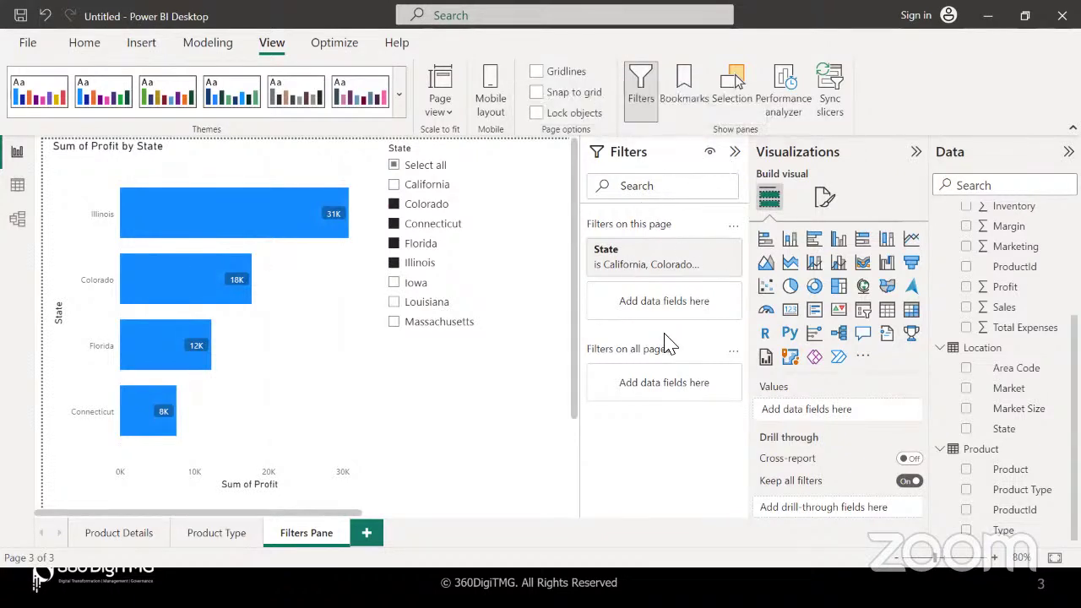
- Select the Sum of Profit by State chart to show its visual-level filters
{"action": "left_click", "coordinate": [307, 279]}
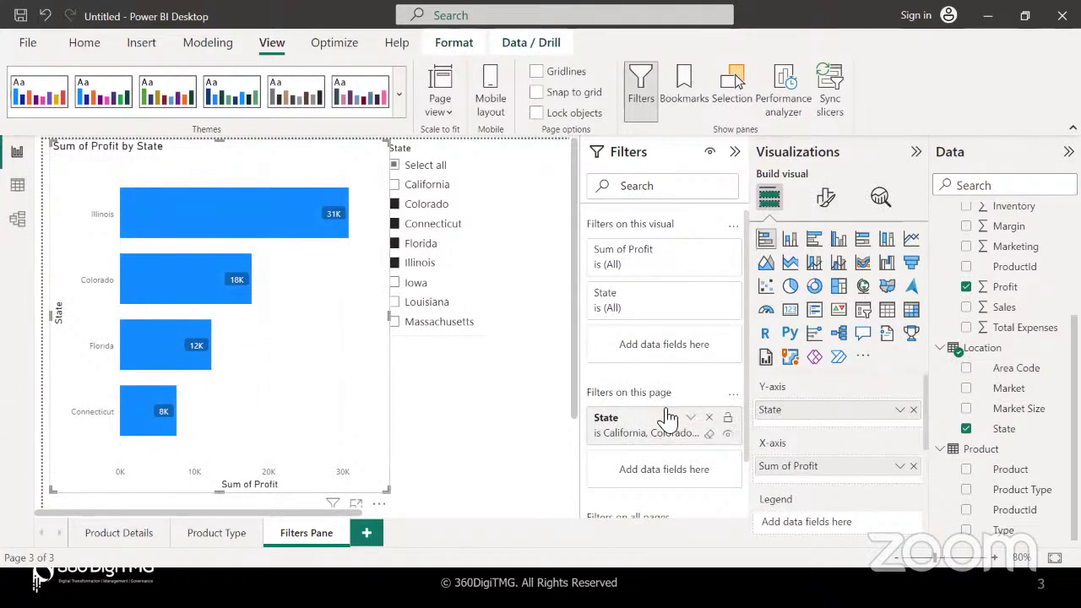
- Clear the state selection in the State slicer and switch to the PowerPoint slide show
{"action": "left_click", "coordinate": [471, 275]}
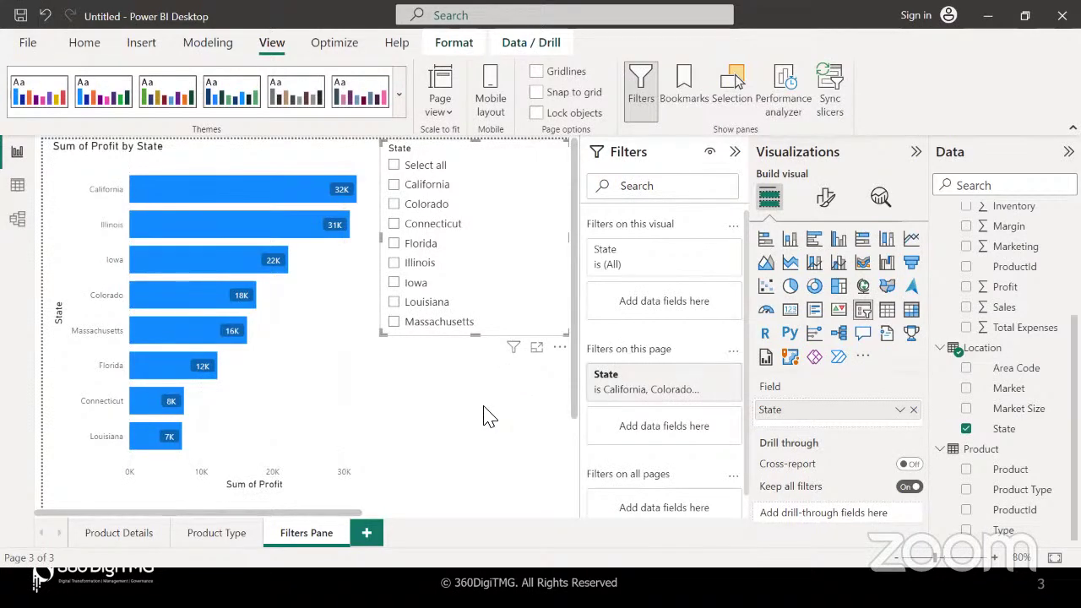
{"action": "key", "text": "alt+Tab"}
{"action": "key", "text": "alt+Tab"}
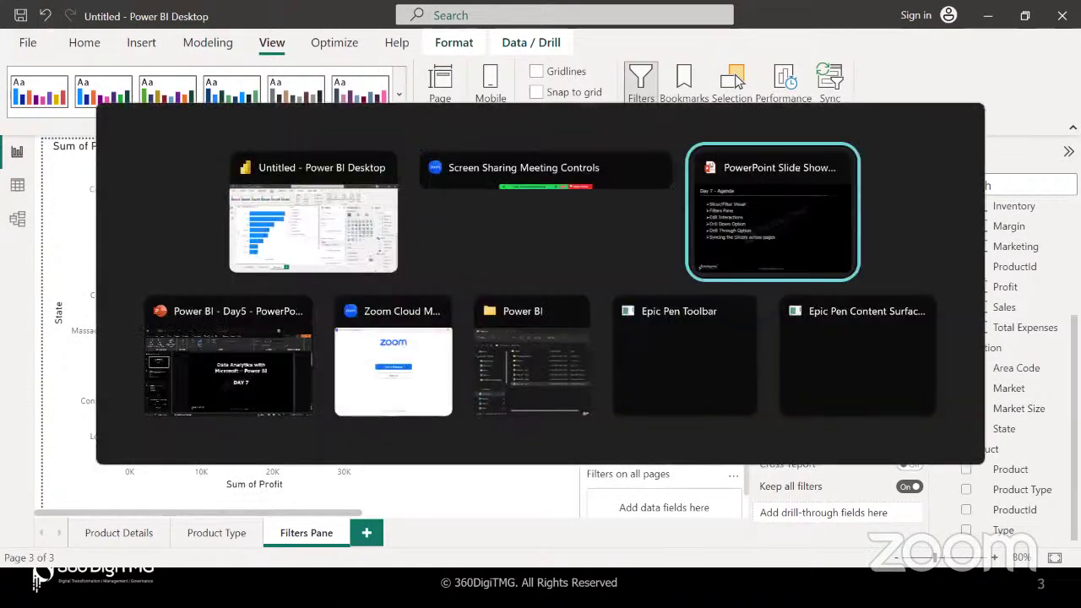
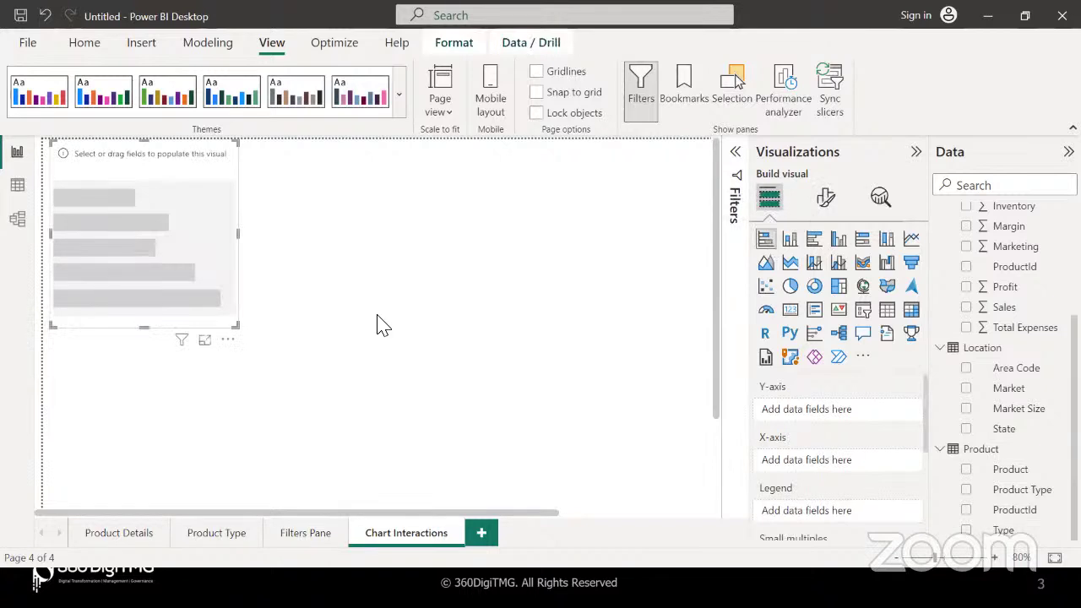
- Enlarge the blank stacked bar chart on the Chart Interactions page, with Product on its Y-axis and Sales on its X-axis
{"action": "left_click_drag", "start_coordinate": [252, 386], "coordinate": [265, 464]}
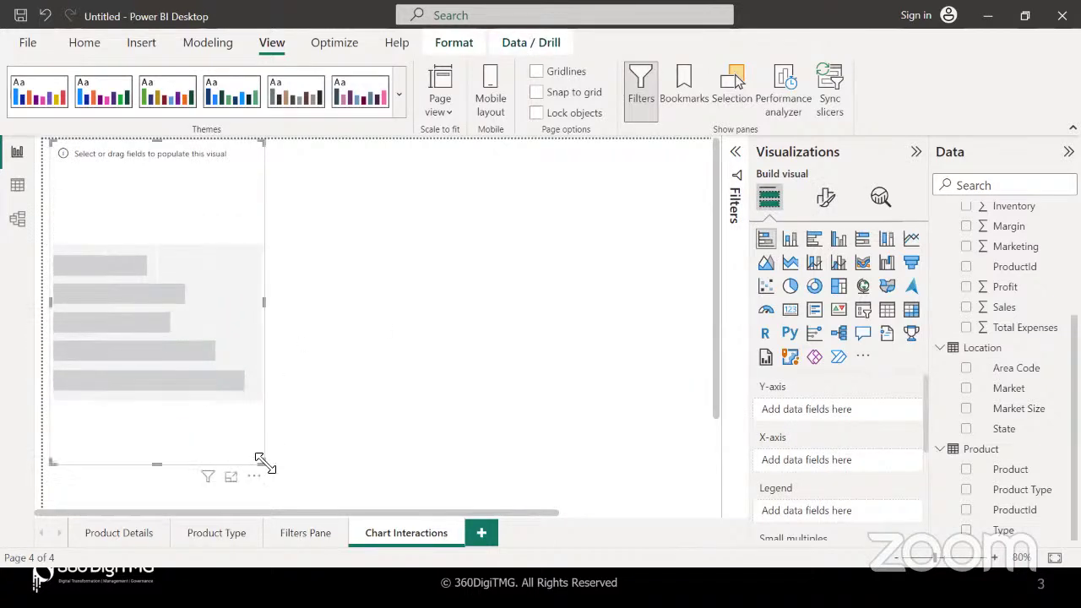
{"action": "left_click_drag", "start_coordinate": [1016, 479], "coordinate": [844, 415]}
{"action": "left_click_drag", "start_coordinate": [1011, 312], "coordinate": [828, 469]}
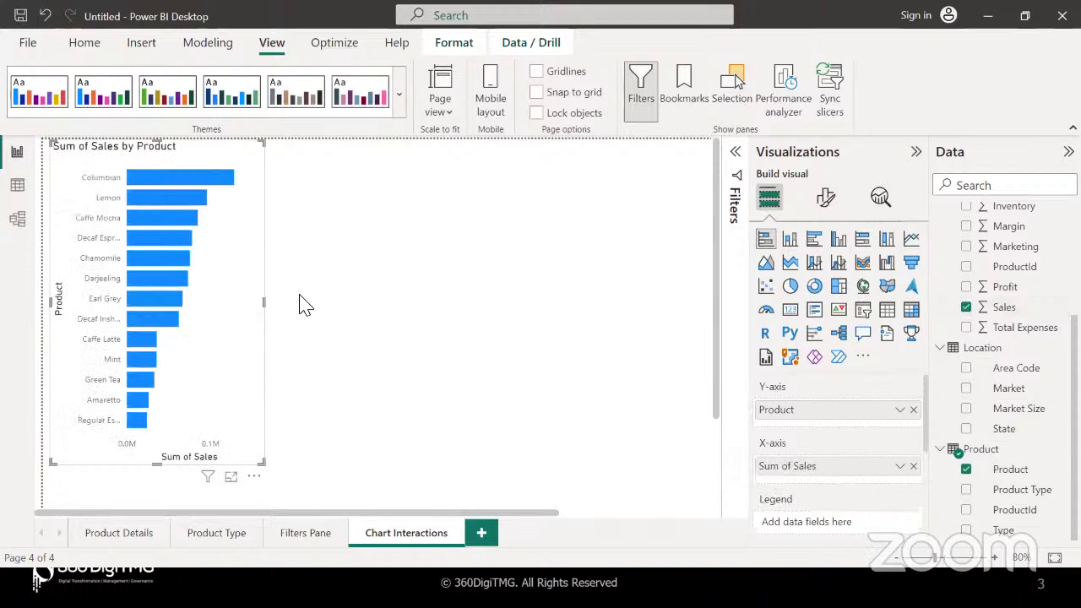
{"action": "left_click_drag", "start_coordinate": [265, 301], "coordinate": [327, 300]}
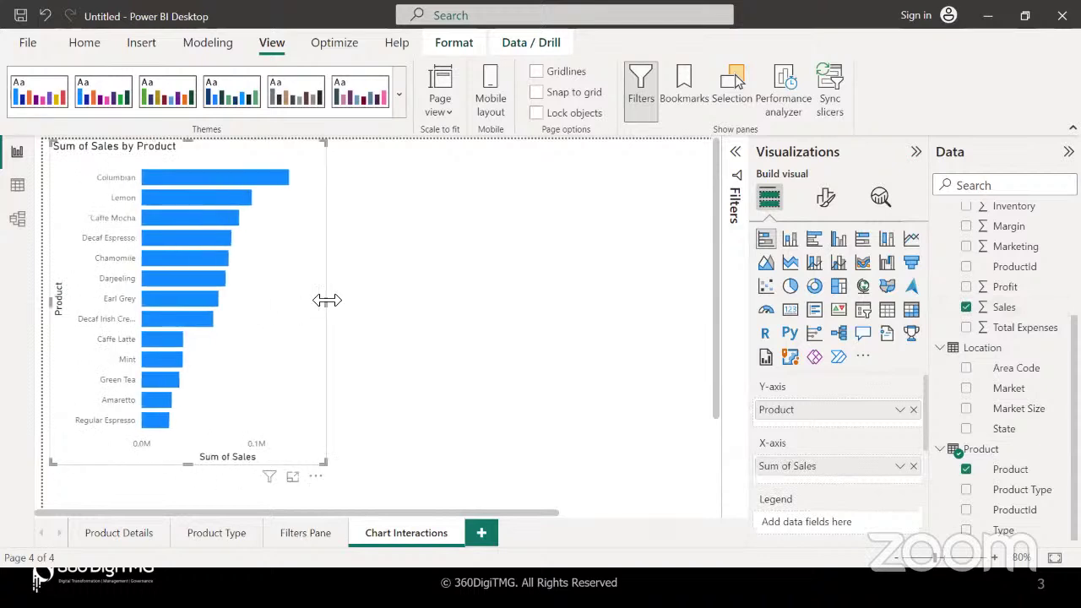
{"action": "left_click", "coordinate": [541, 287]}
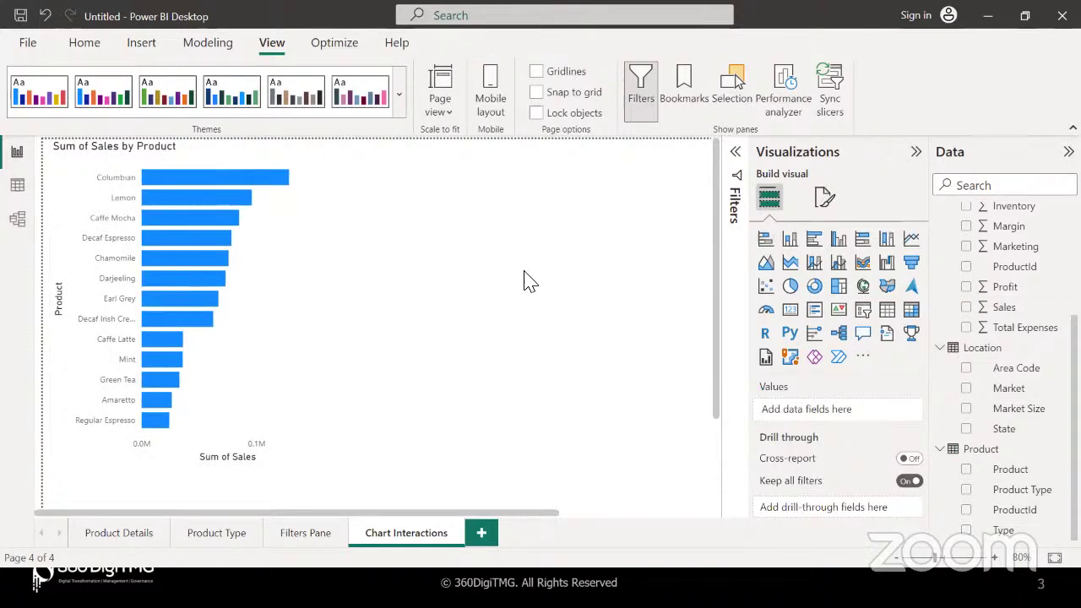
- Add a pie chart beside the bar chart with Product Type as its legend and Sales as its values
{"action": "left_click", "coordinate": [790, 287]}
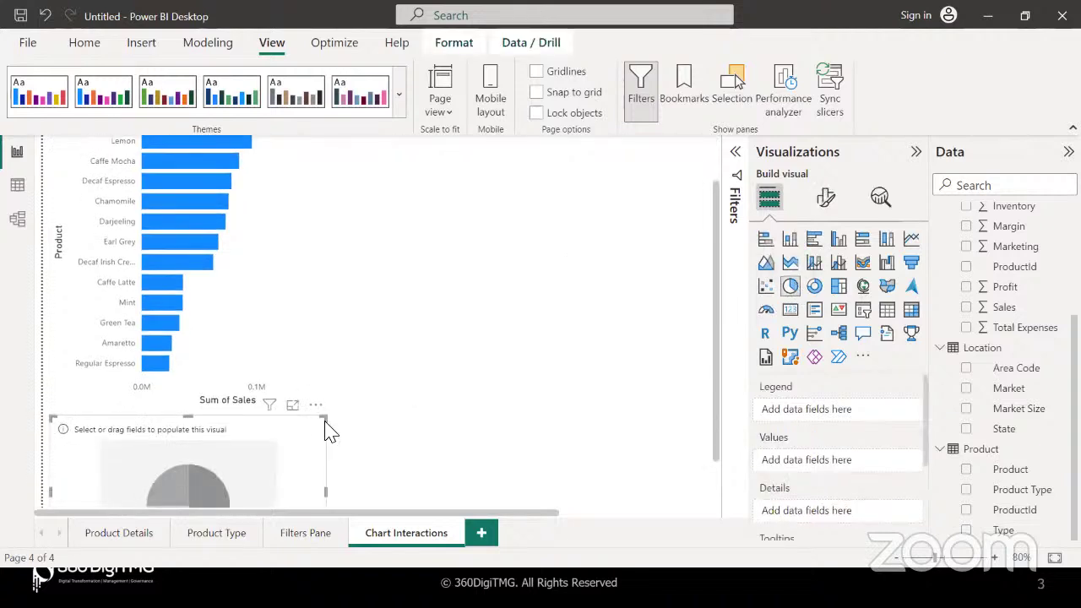
{"action": "left_click_drag", "start_coordinate": [295, 427], "coordinate": [615, 163]}
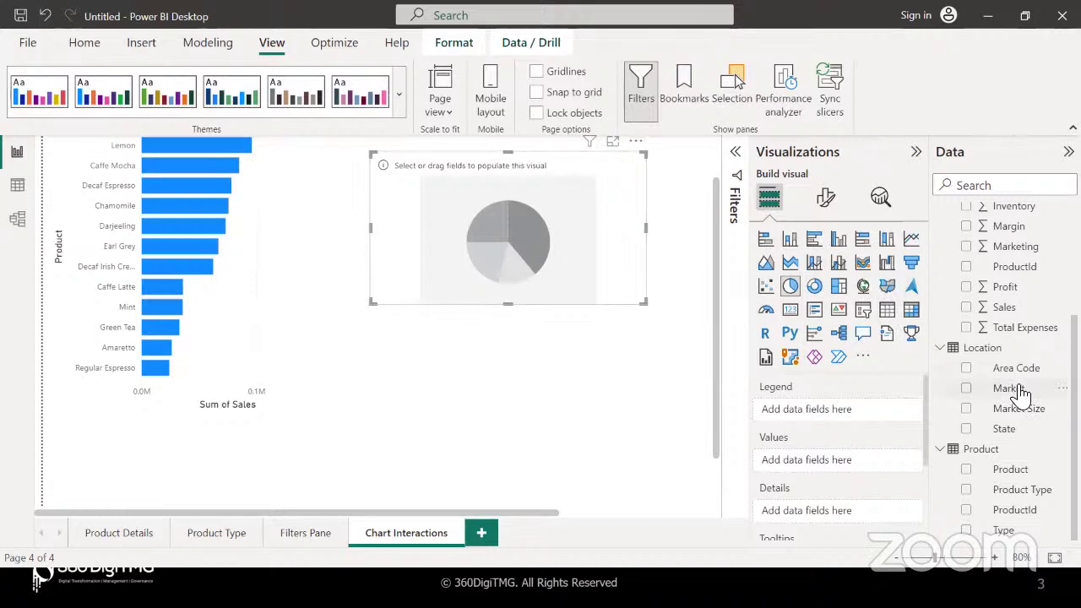
{"action": "left_click_drag", "start_coordinate": [1013, 490], "coordinate": [861, 419]}
{"action": "left_click_drag", "start_coordinate": [1003, 307], "coordinate": [844, 471]}
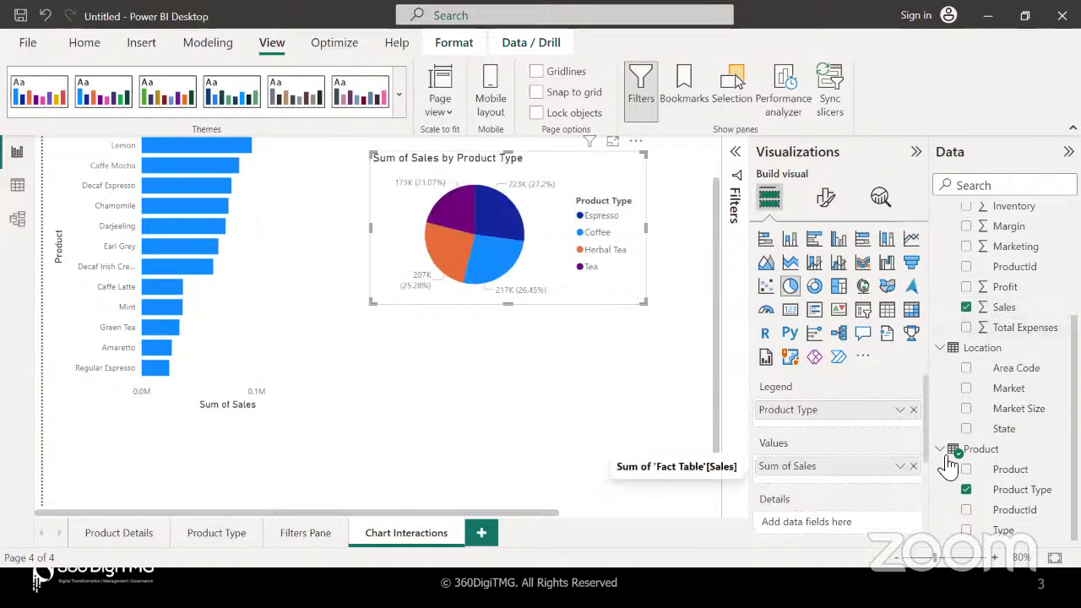
- Make the pie chart taller, trying Product in its details and removing that field again
{"action": "left_click_drag", "start_coordinate": [1007, 470], "coordinate": [866, 524]}
{"action": "left_click_drag", "start_coordinate": [510, 306], "coordinate": [512, 417]}
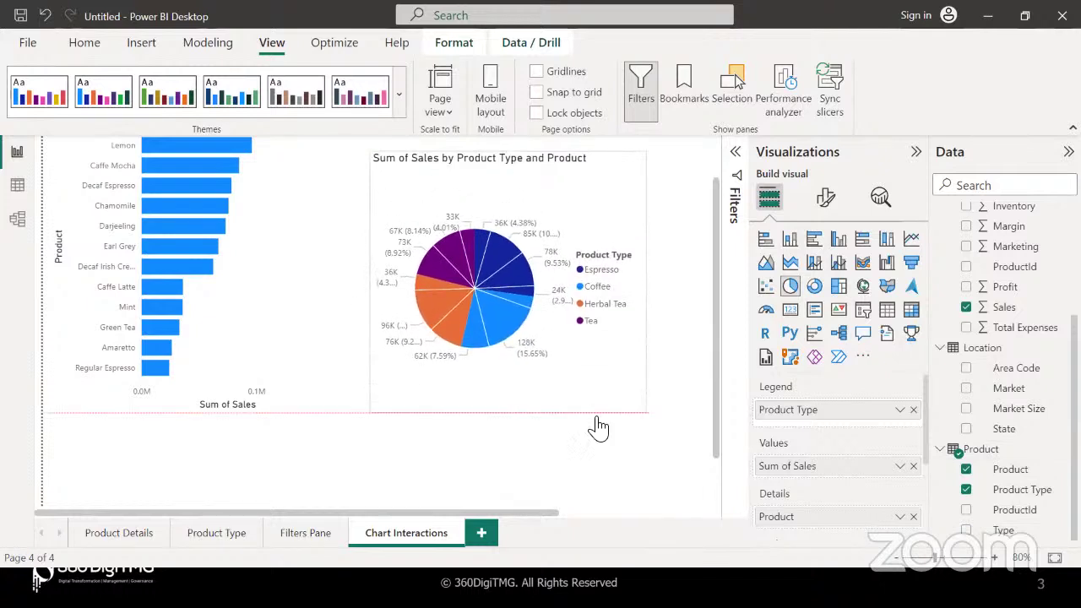
{"action": "left_click_drag", "start_coordinate": [598, 427], "coordinate": [601, 422]}
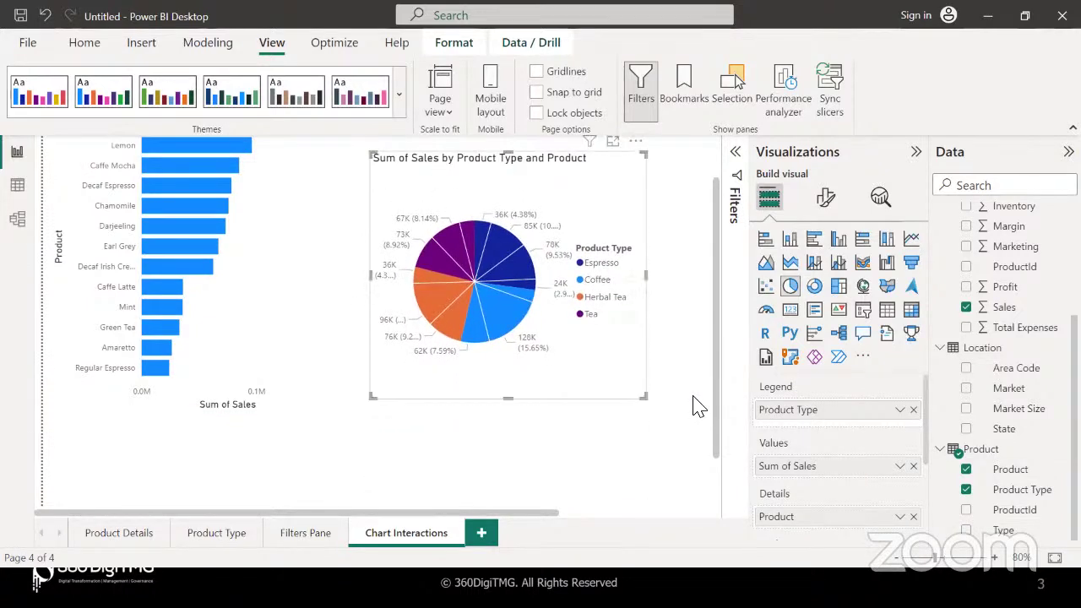
{"action": "left_click", "coordinate": [913, 516]}
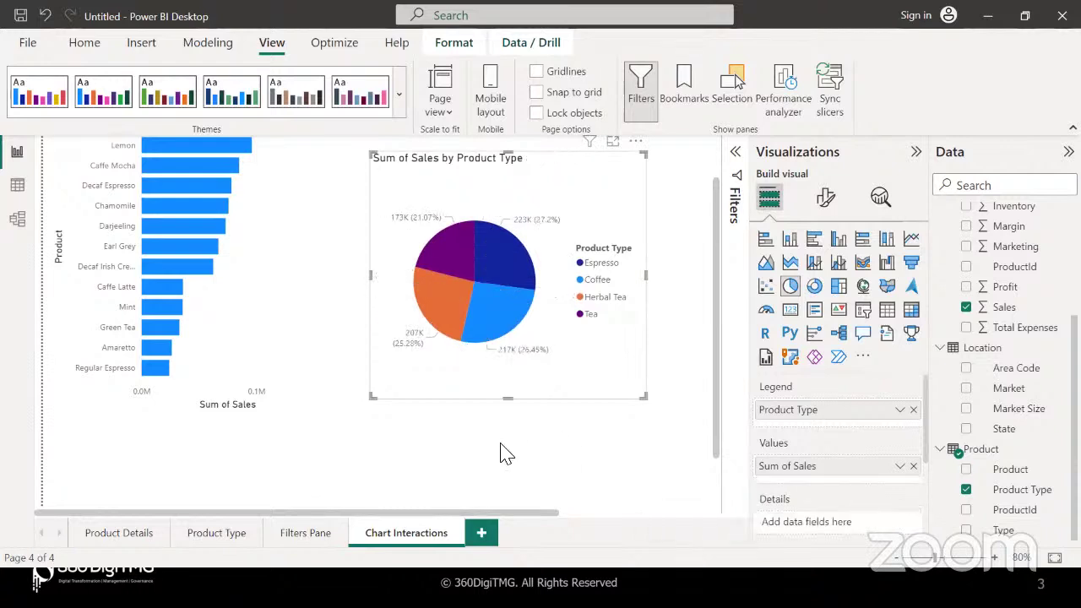
- Move the pie chart further away from the bar chart and shift the bar chart slightly to the right
{"action": "scroll", "coordinate": [505, 454], "scroll_direction": "up", "scroll_amount": 2}
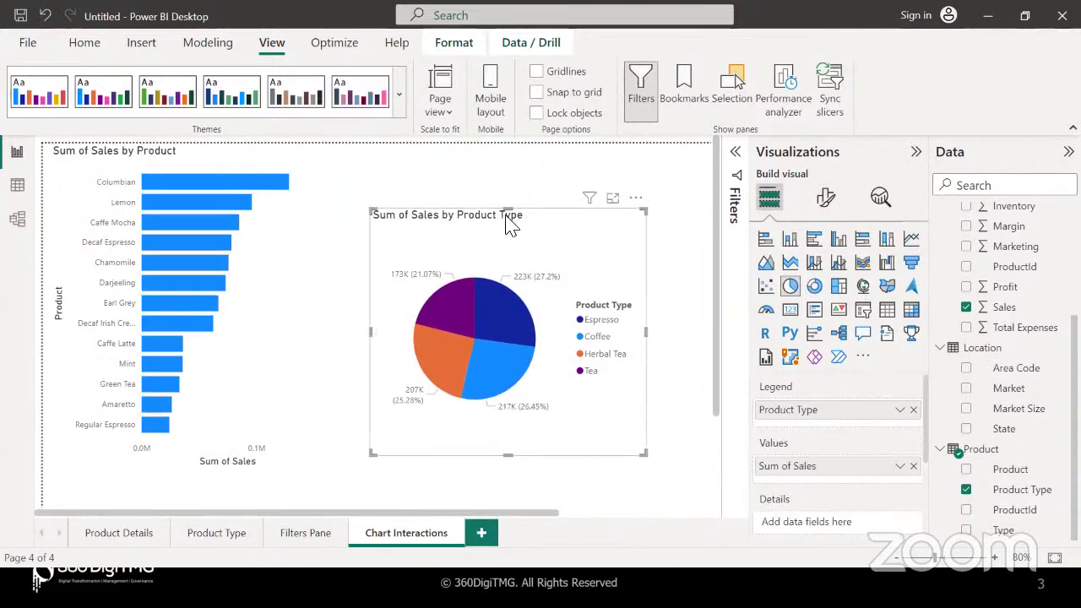
{"action": "left_click_drag", "start_coordinate": [507, 221], "coordinate": [552, 207]}
{"action": "left_click", "coordinate": [308, 285]}
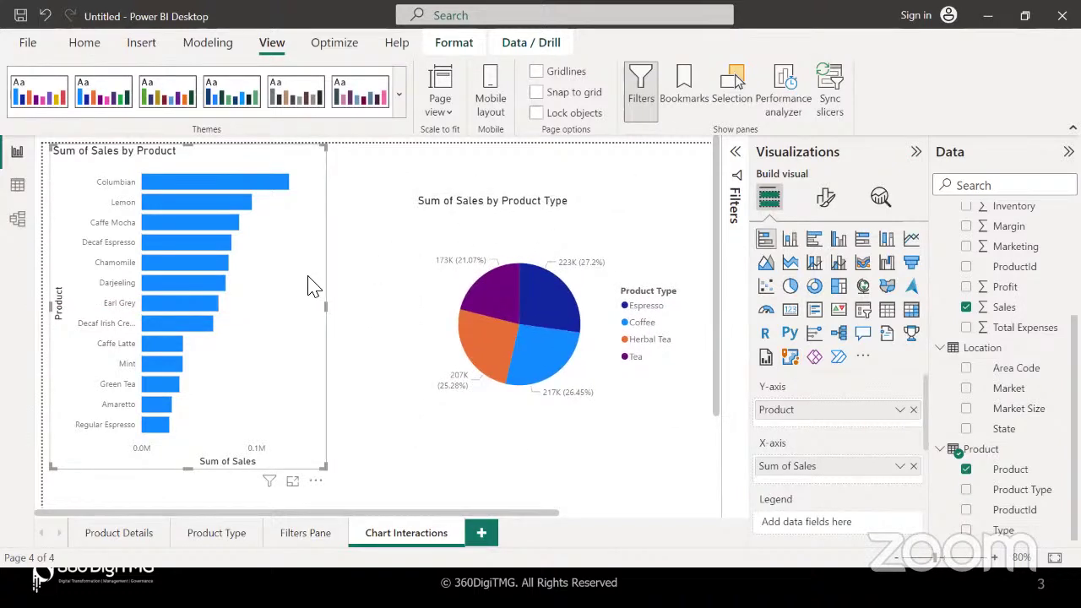
{"action": "mouse_move", "coordinate": [308, 295]}
{"action": "left_mouse_down"}
{"action": "mouse_move", "coordinate": [315, 306]}
{"action": "mouse_move", "coordinate": [314, 288]}
{"action": "left_mouse_up"}
{"action": "left_click", "coordinate": [411, 258]}
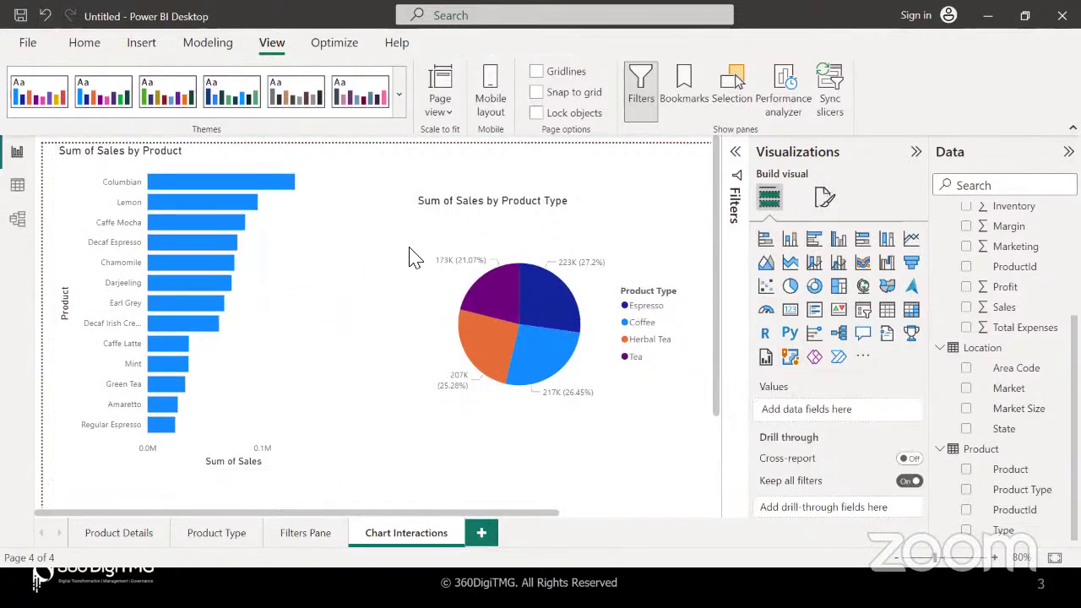
- Select the Espresso, Coffee and Tea slices in turn to examine their products in the bar chart, and clear the selection
{"action": "left_click", "coordinate": [448, 253]}
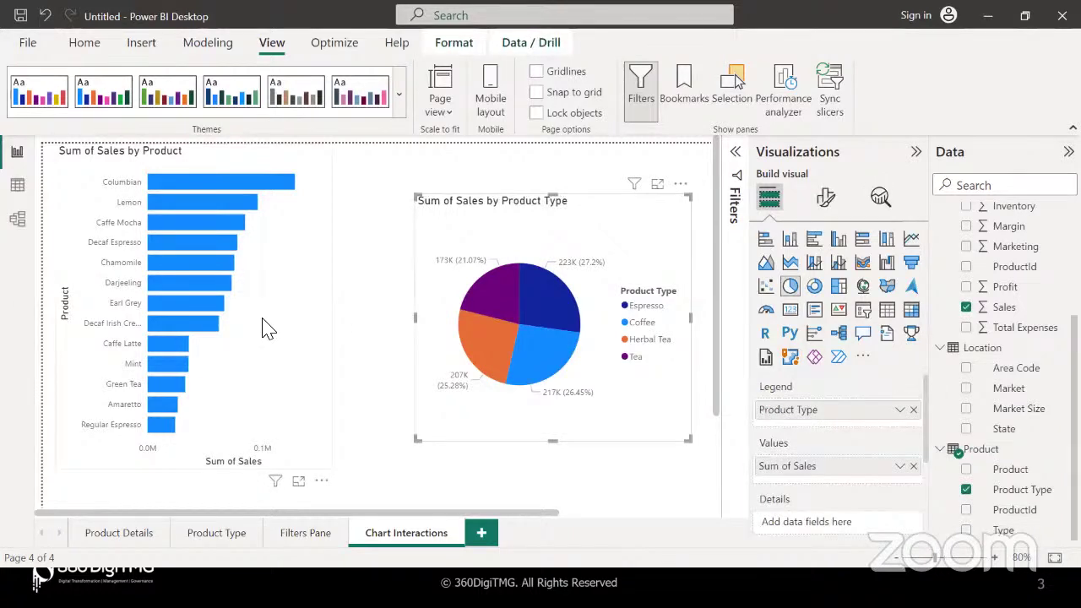
{"action": "left_click", "coordinate": [547, 300]}
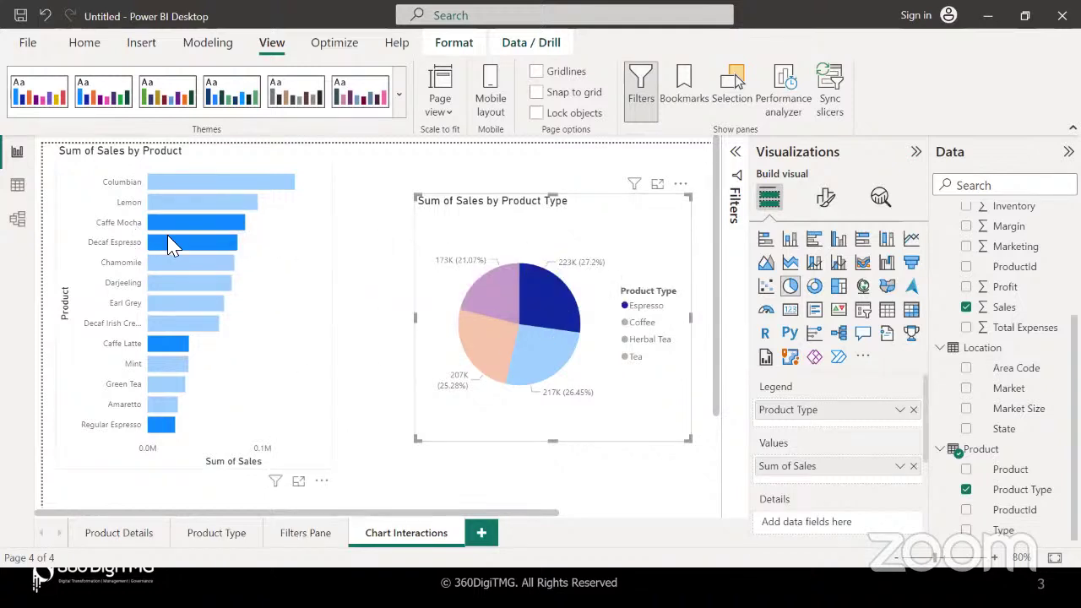
{"action": "left_click", "coordinate": [556, 355]}
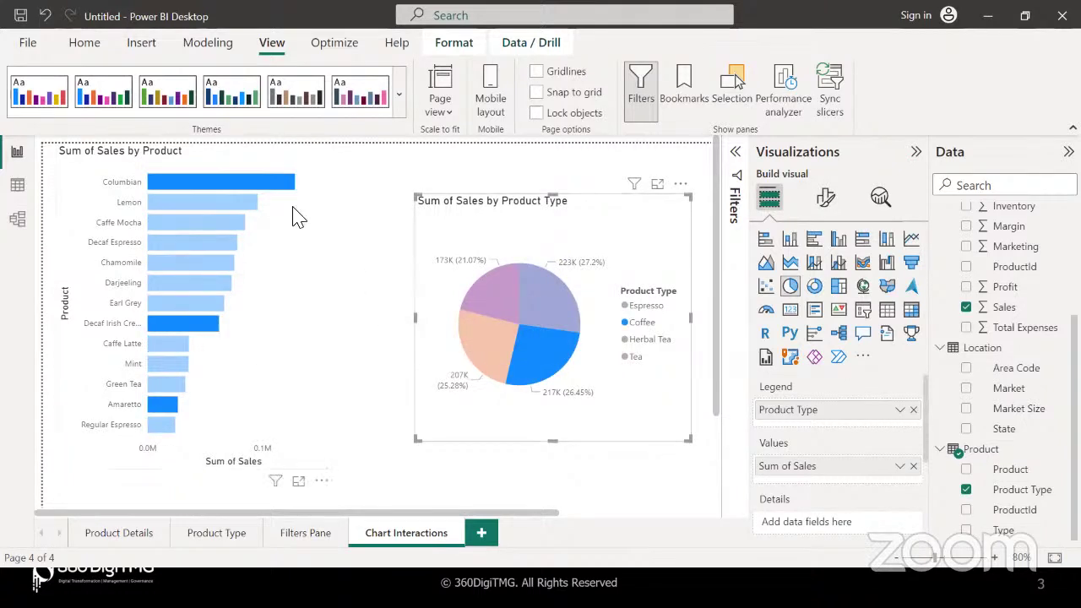
{"action": "mouse_move", "coordinate": [207, 338]}
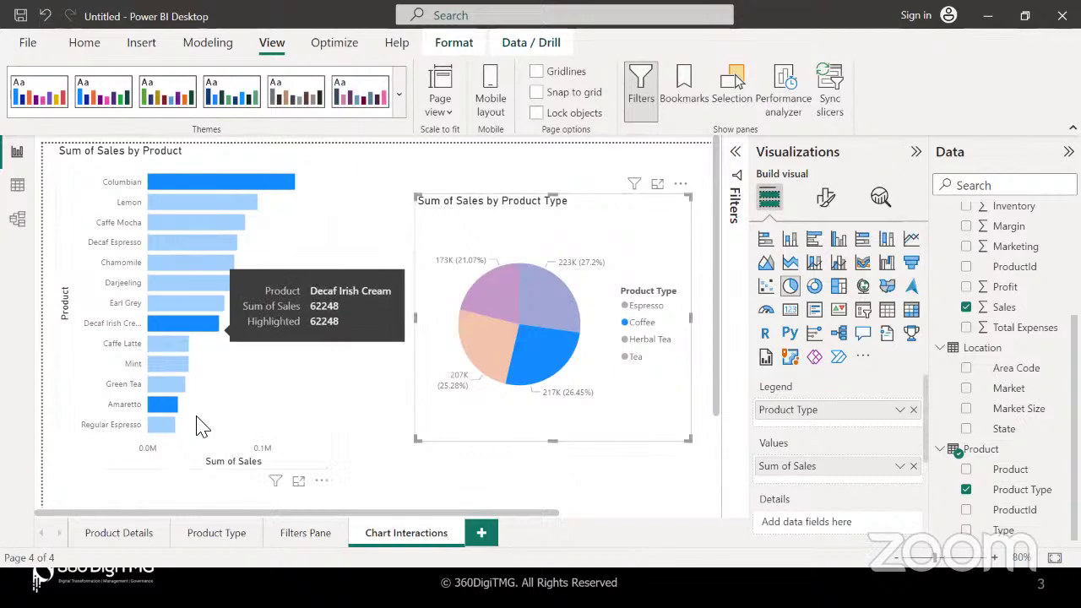
{"action": "left_click", "coordinate": [509, 299]}
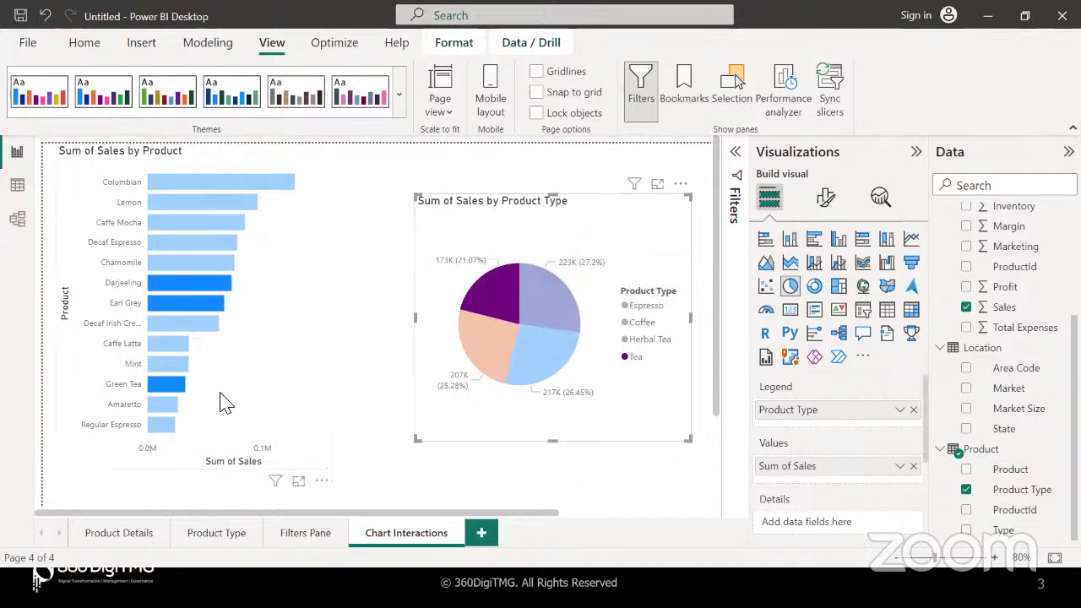
{"action": "left_click", "coordinate": [450, 285]}
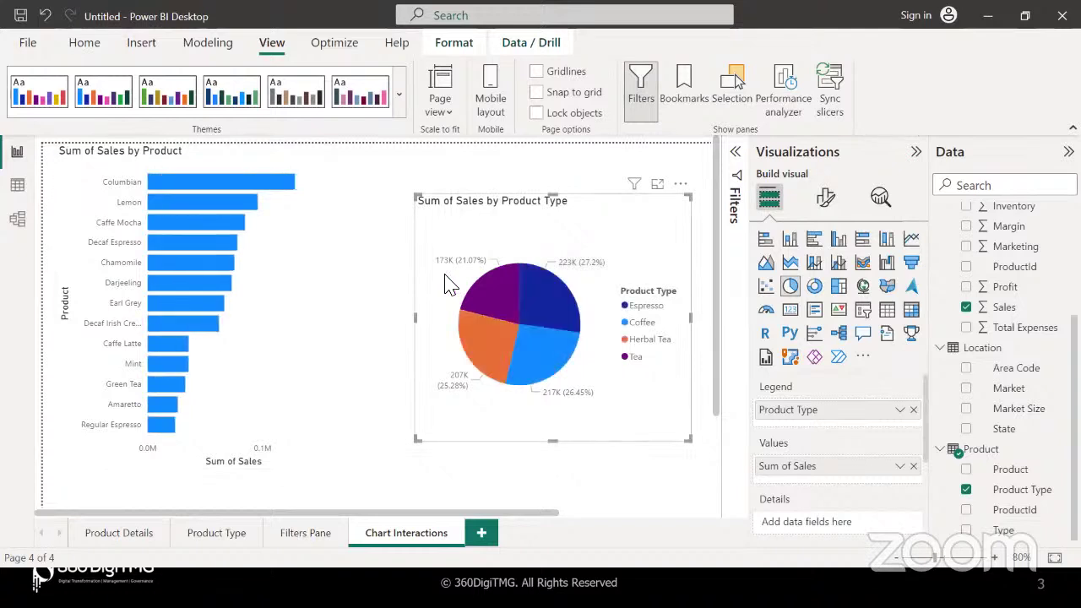
- Select the Darjeeling bar to examine its share in the pie chart, and clear the selection
{"action": "left_click", "coordinate": [184, 287]}
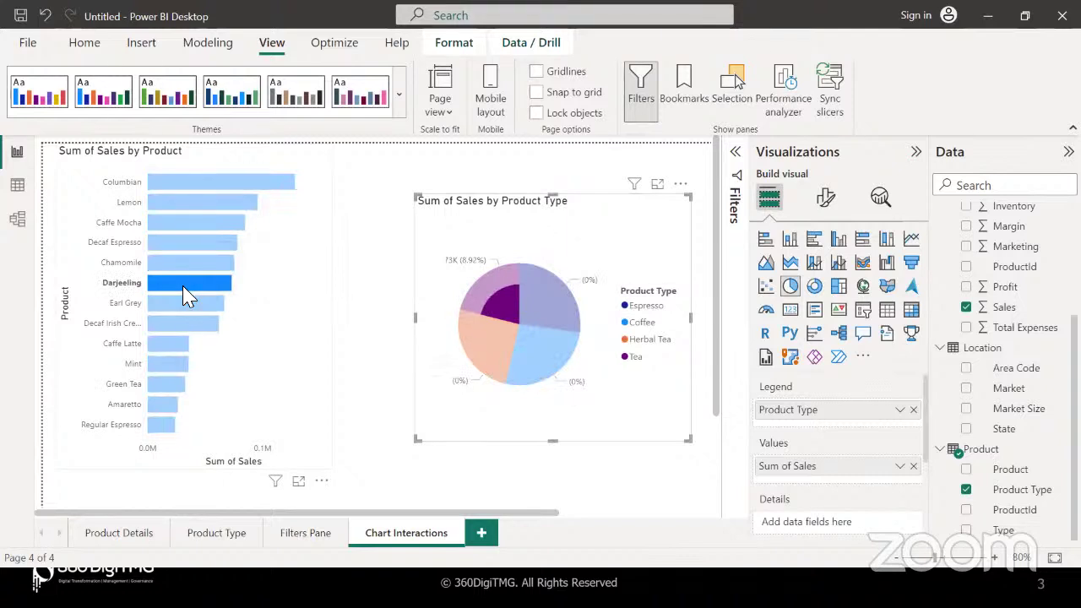
{"action": "mouse_move", "coordinate": [514, 313]}
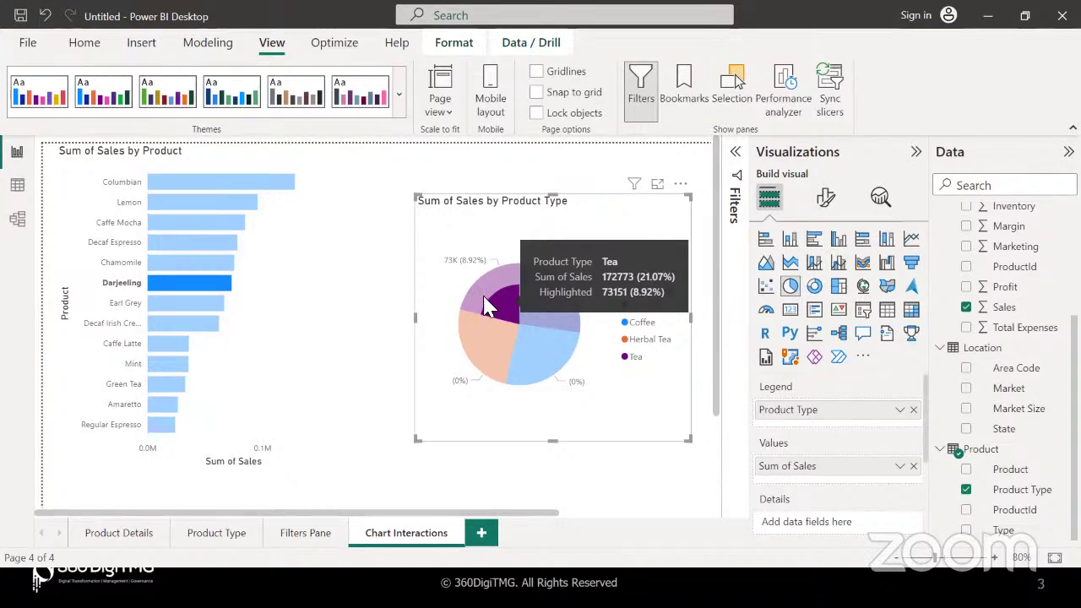
{"action": "left_click", "coordinate": [261, 320]}
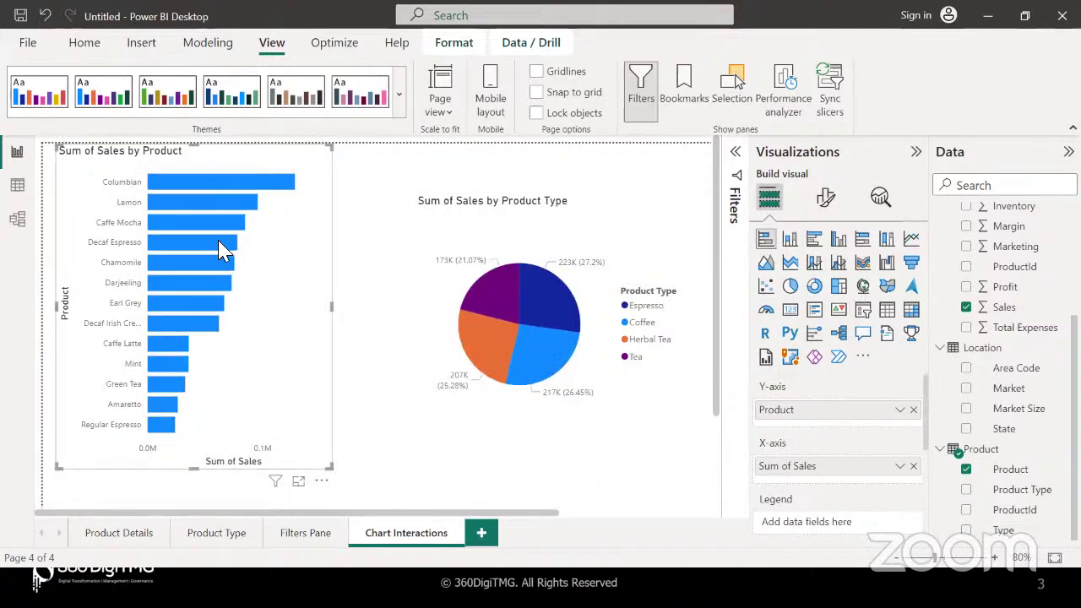
{"action": "mouse_move", "coordinate": [218, 242]}
{"action": "mouse_move", "coordinate": [470, 349]}
- Compare the formatting commands available with the bar chart selected and with no visual selected
{"action": "left_click", "coordinate": [454, 44]}
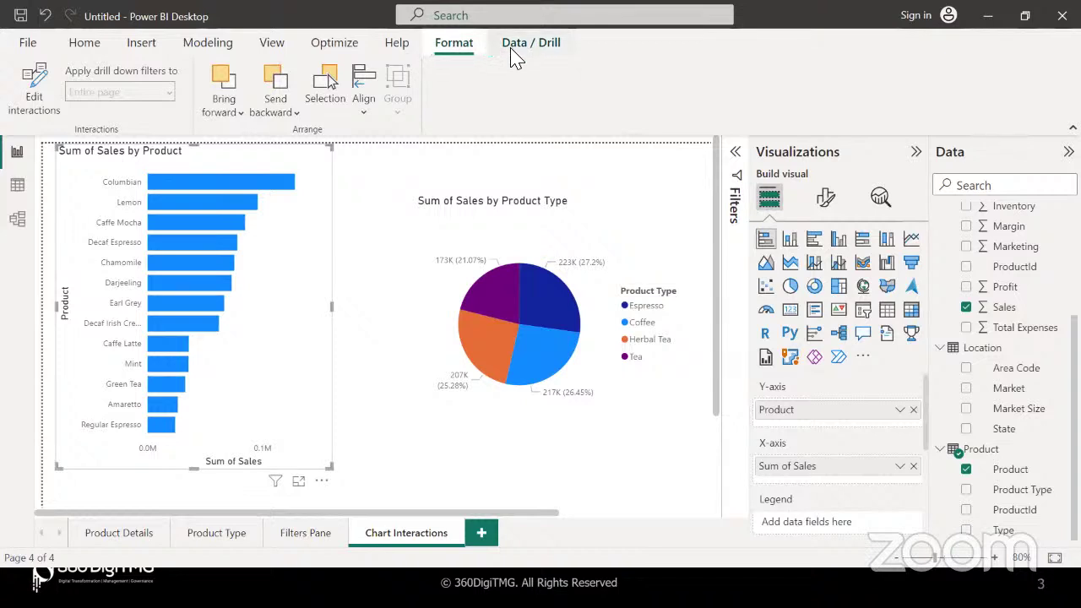
{"action": "left_click", "coordinate": [371, 502]}
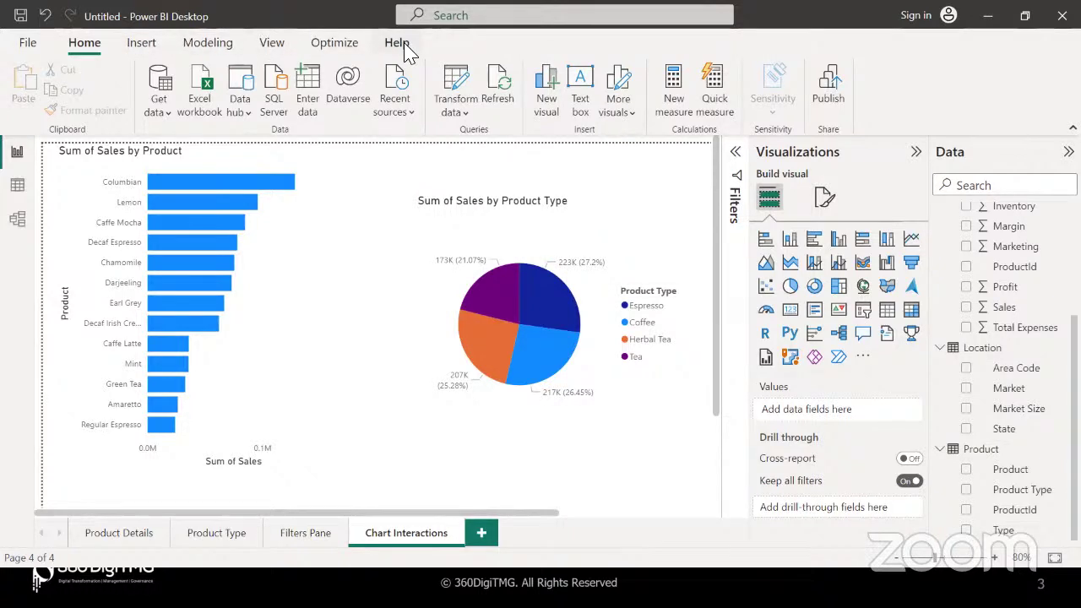
{"action": "left_click", "coordinate": [295, 296]}
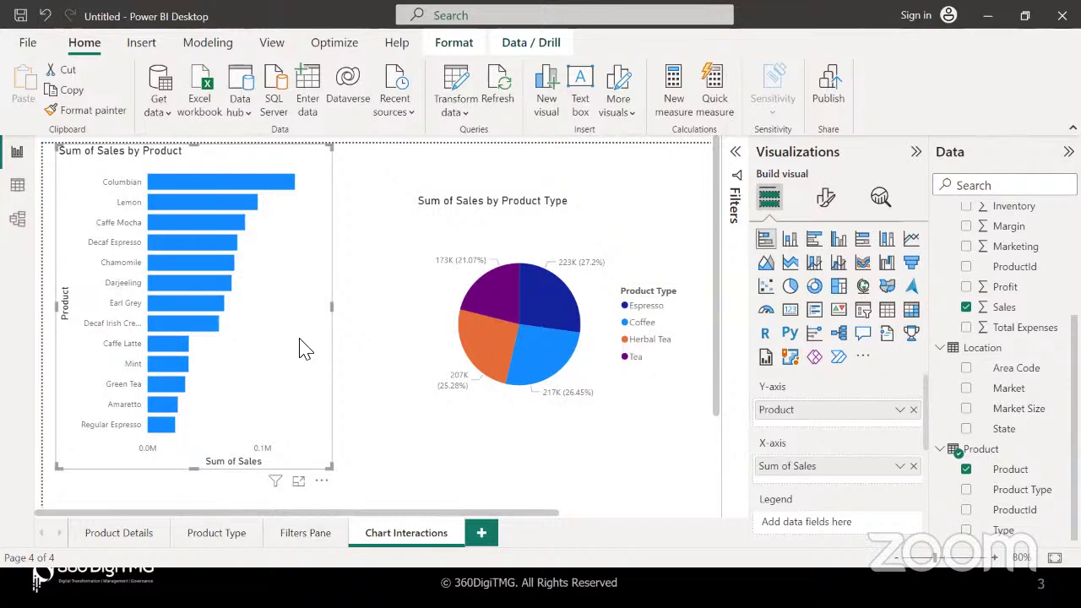
- Edit the pie chart's interactions so the bar chart is set to None, and test it with the Tea slice
{"action": "left_click", "coordinate": [530, 238]}
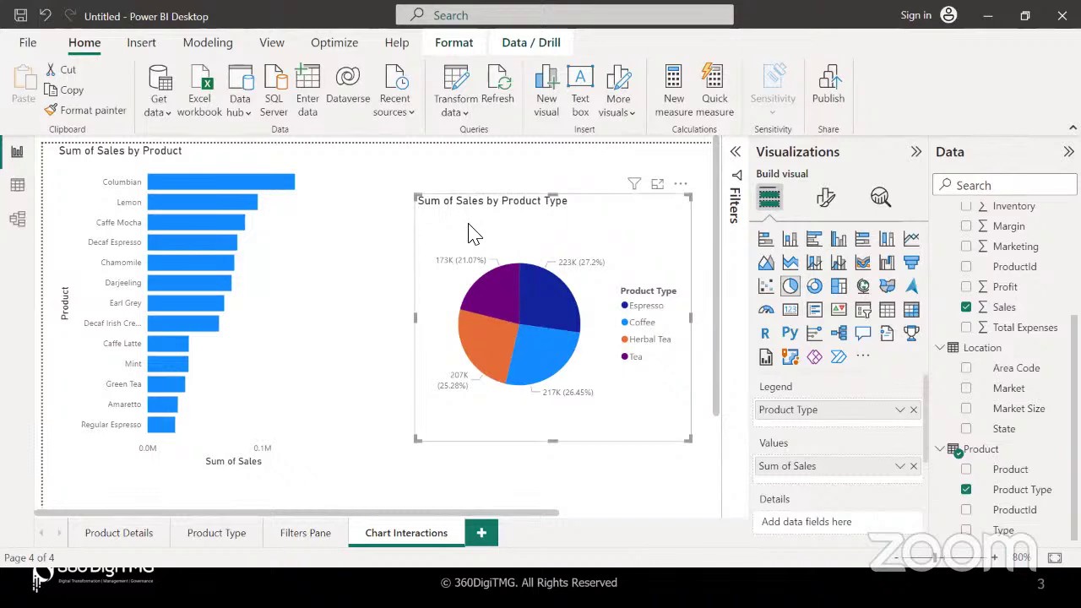
{"action": "left_click", "coordinate": [456, 47]}
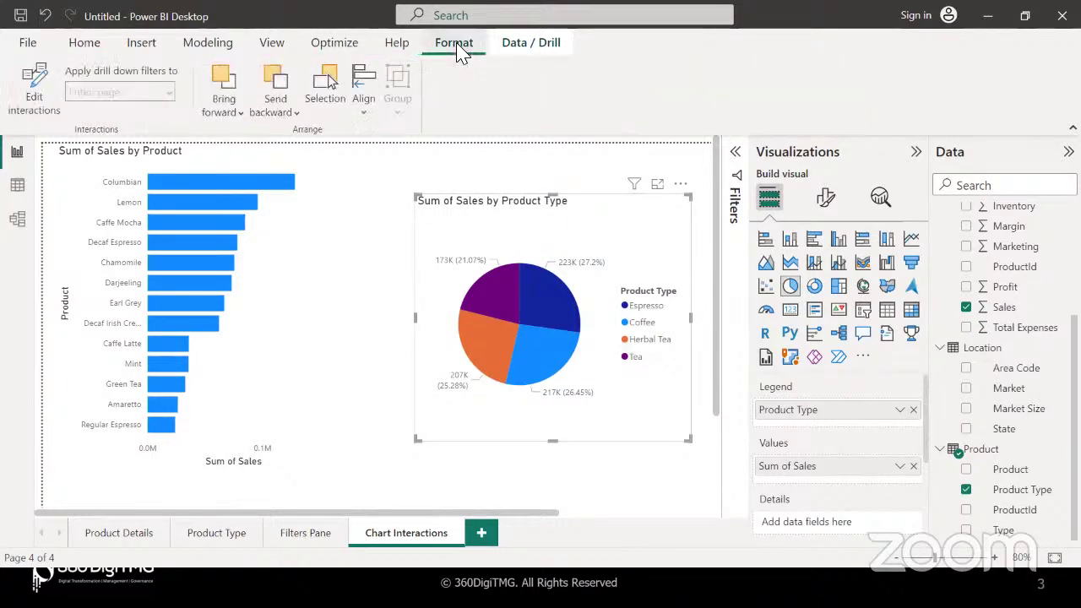
{"action": "left_click", "coordinate": [36, 100]}
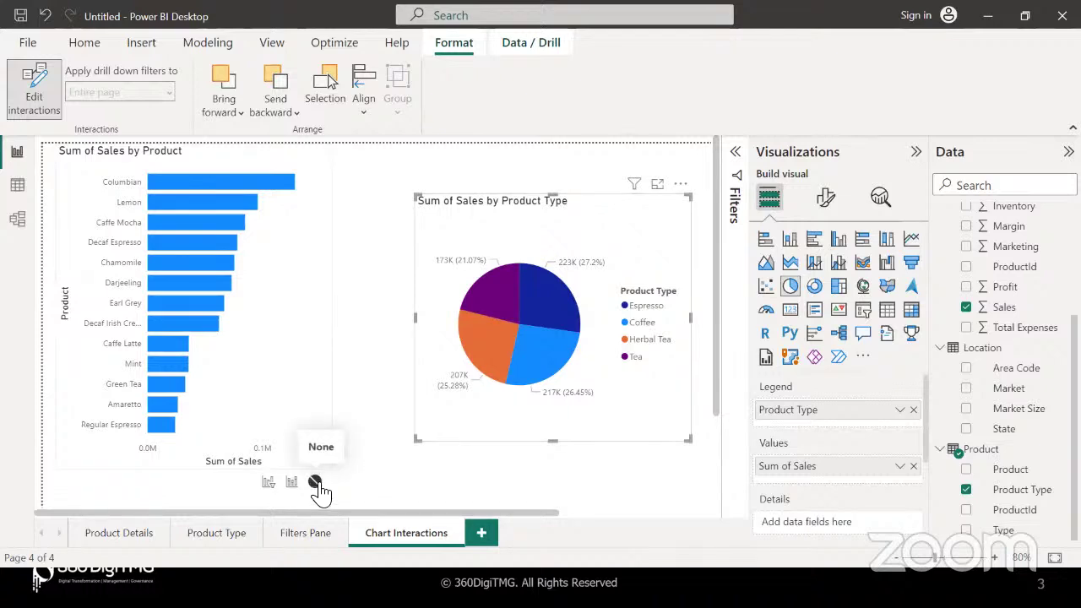
{"action": "left_click", "coordinate": [496, 296]}
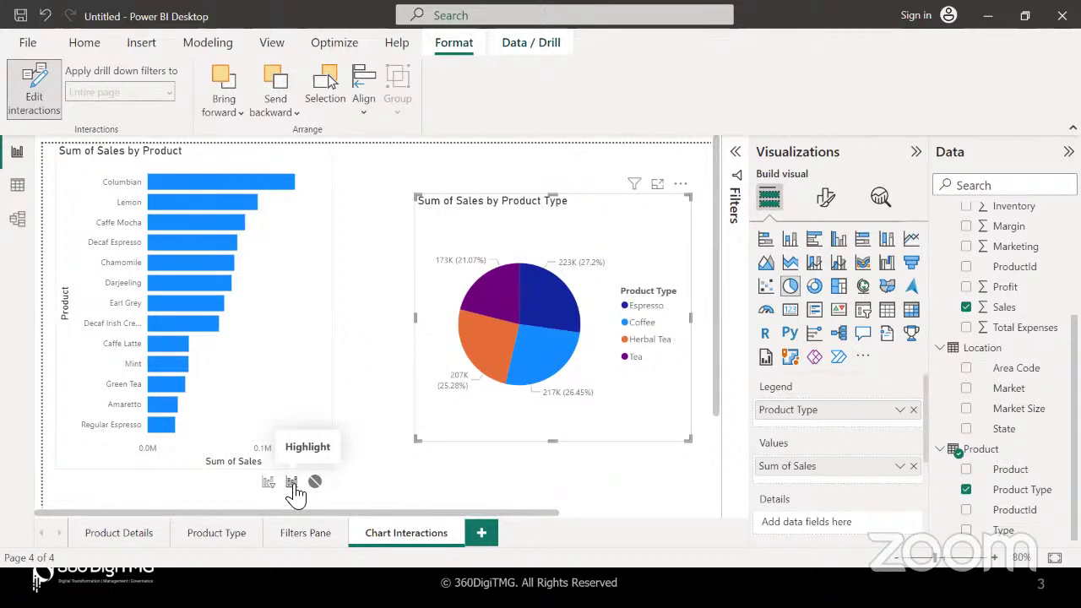
- Set the bar chart's interaction to Highlight and test it with the Tea and Herbal Tea slices
{"action": "left_click", "coordinate": [292, 483]}
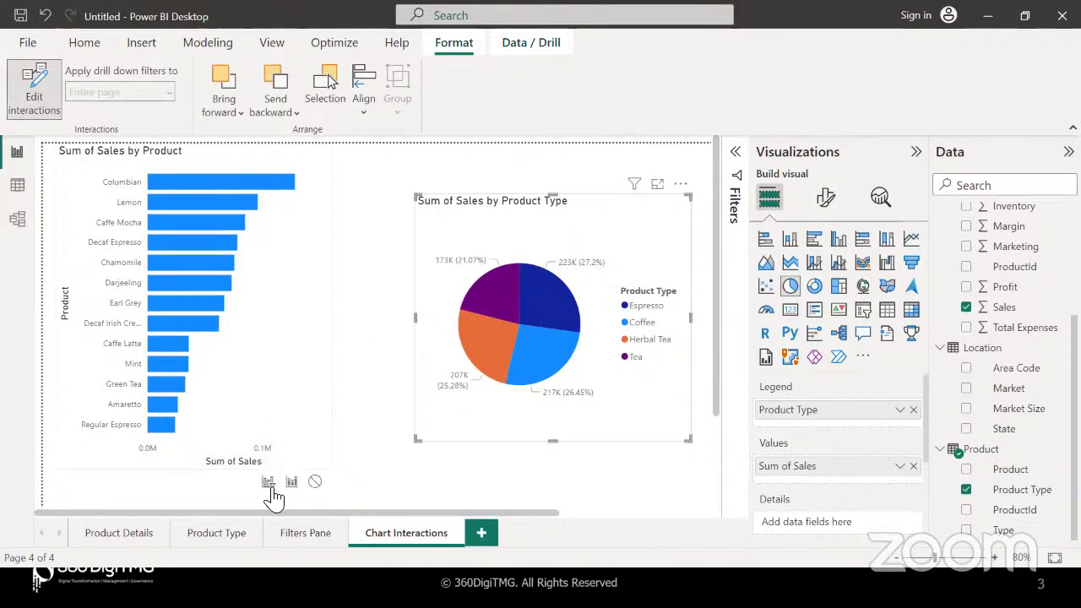
{"action": "left_click", "coordinate": [488, 292]}
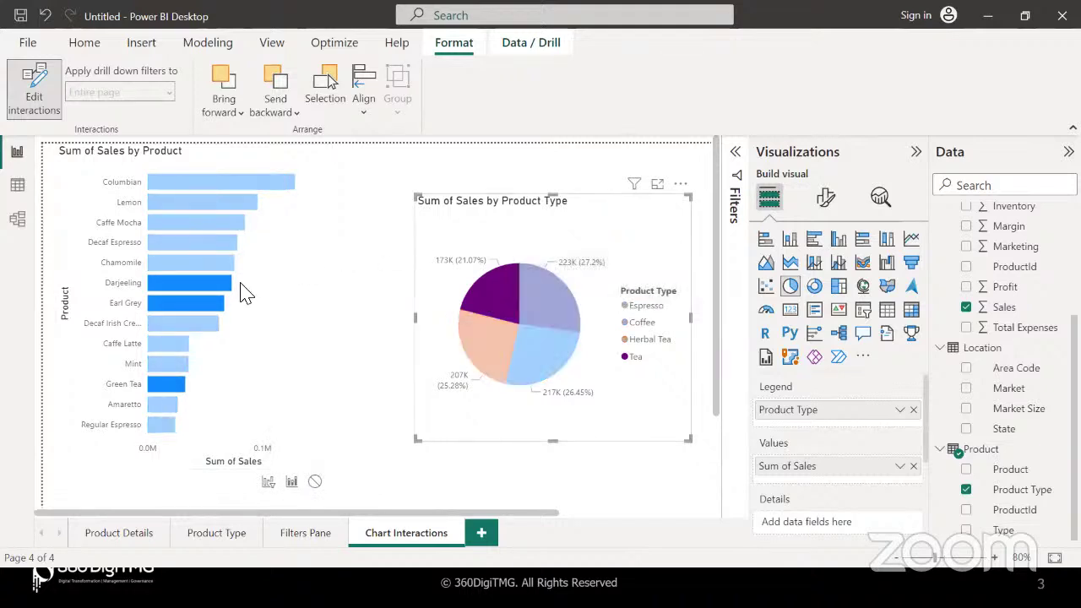
{"action": "left_click", "coordinate": [483, 339]}
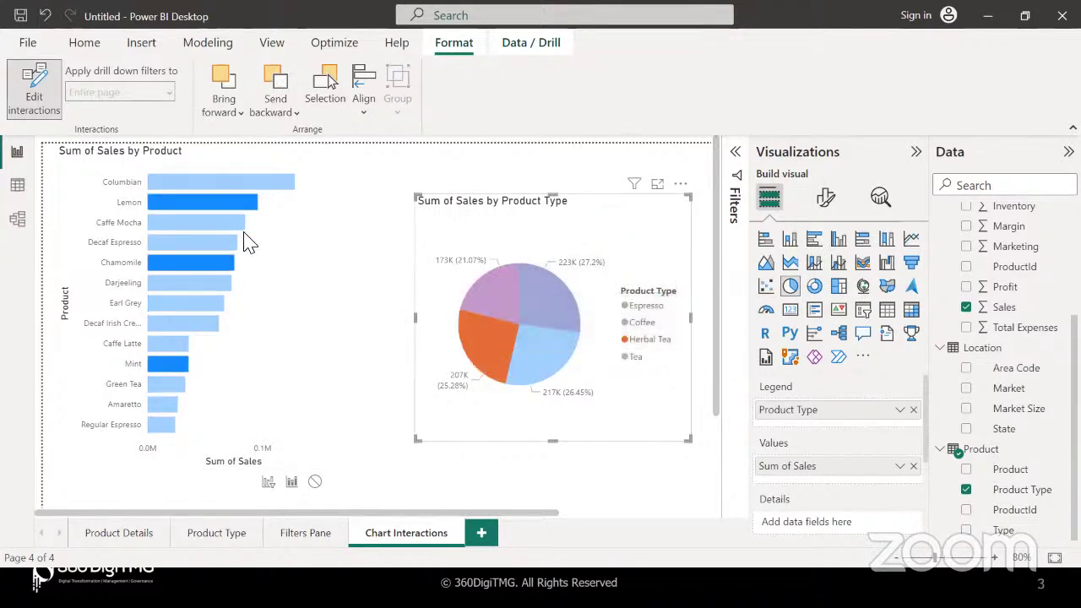
- Clear the slice selection, set the bar chart's interaction to Filter, and test it with the Herbal Tea slice
{"action": "left_click", "coordinate": [447, 295]}
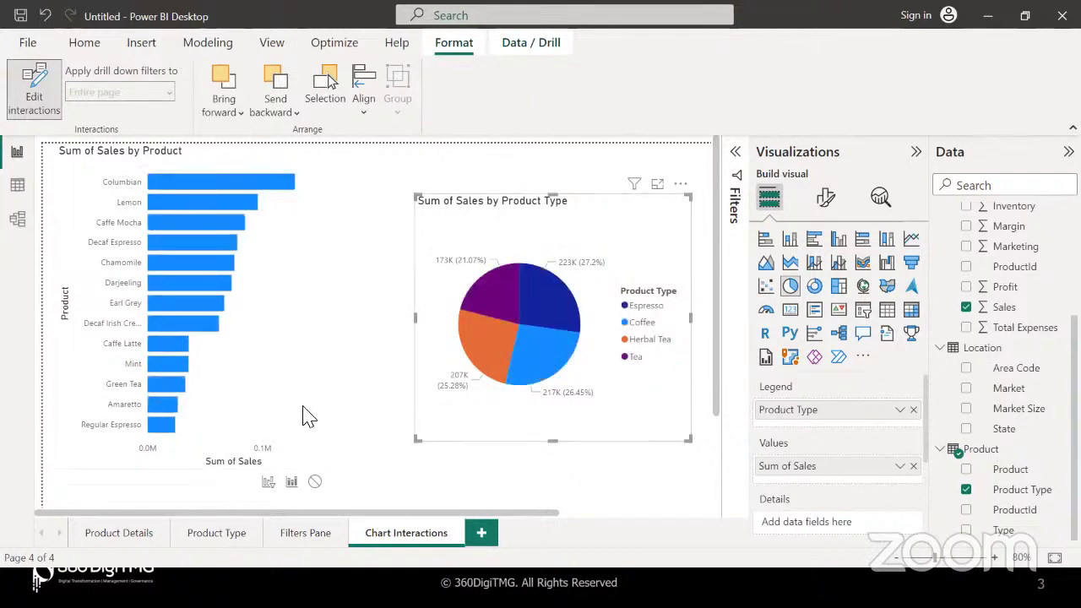
{"action": "left_click", "coordinate": [268, 482]}
{"action": "left_click", "coordinate": [479, 334]}
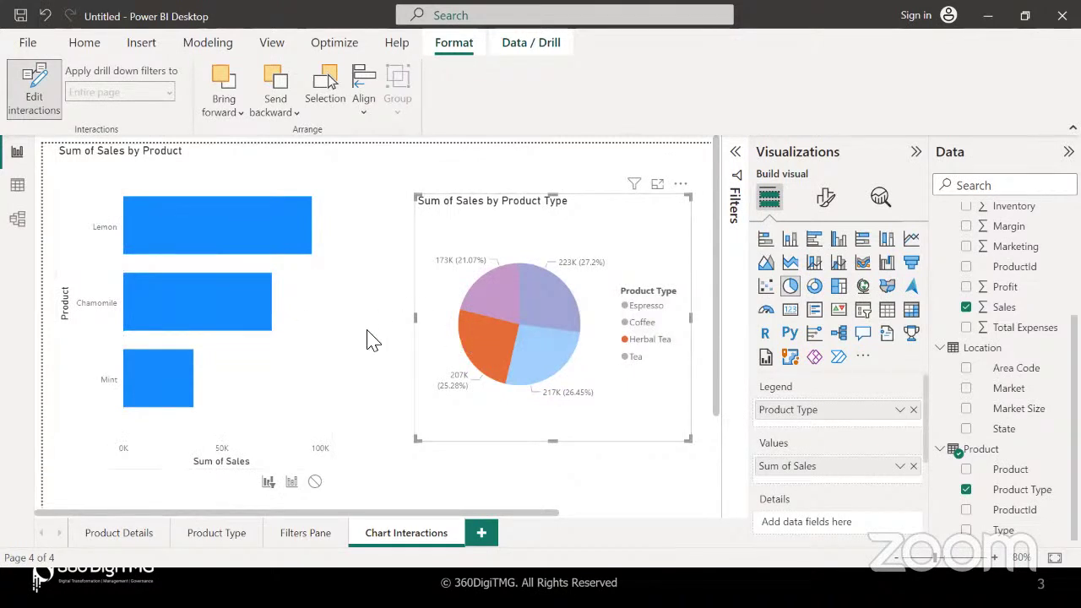
{"action": "mouse_move", "coordinate": [482, 333]}
- Test the bar chart's interaction as Highlight with the Tea slice and as None with the Espresso slice, and clear the selection
{"action": "left_click", "coordinate": [292, 482]}
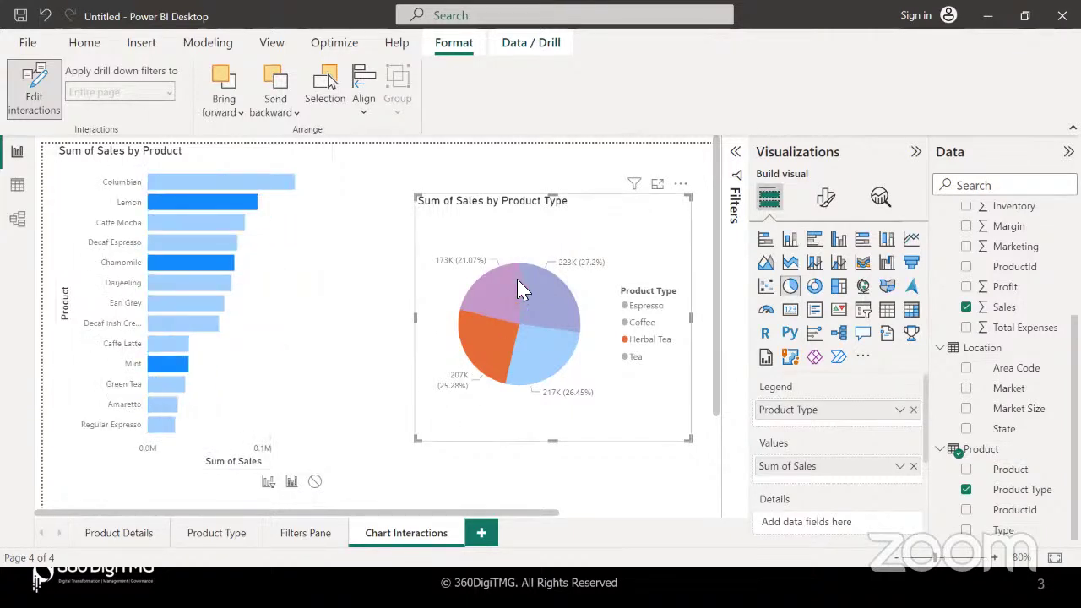
{"action": "left_click", "coordinate": [497, 288]}
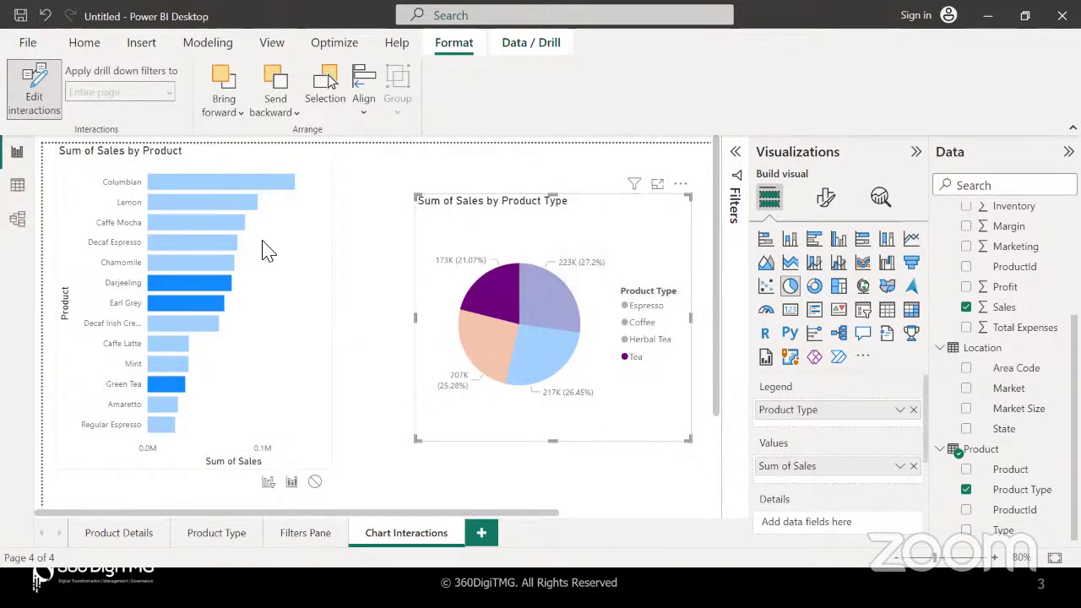
{"action": "left_click", "coordinate": [320, 486]}
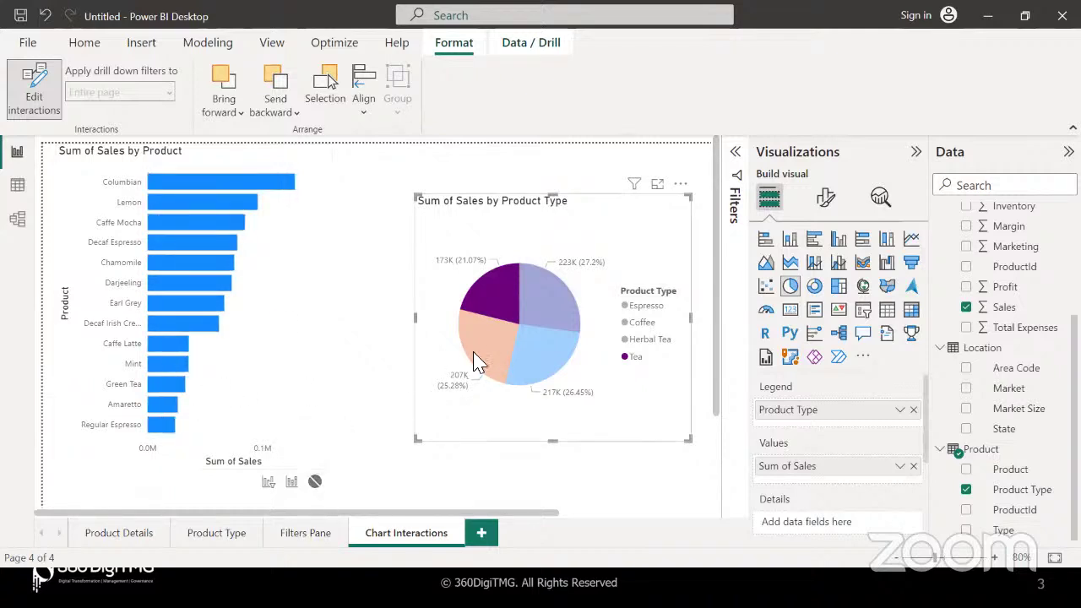
{"action": "left_click", "coordinate": [539, 289]}
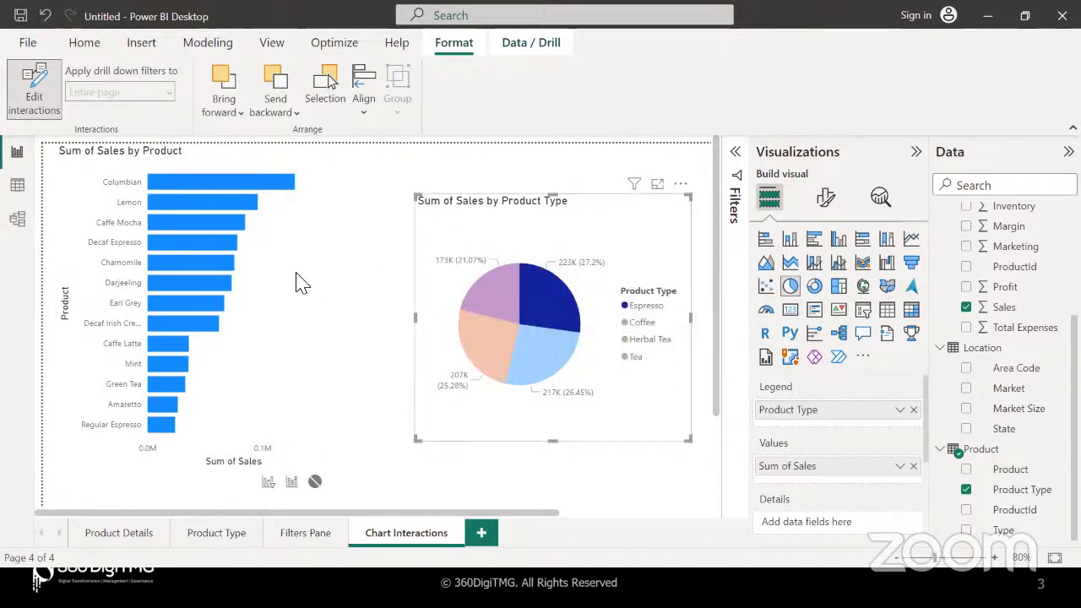
{"action": "left_click", "coordinate": [445, 294]}
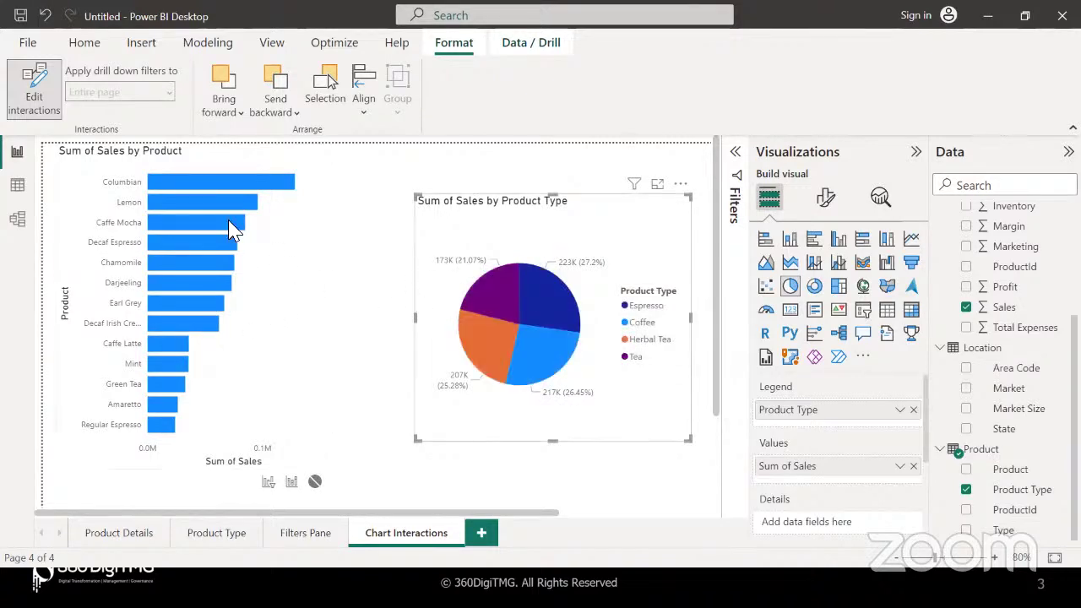
- Set the bar chart's interaction to Filter, test it with the Tea slice, and clear the selection
{"action": "left_click", "coordinate": [35, 107]}
{"action": "left_click", "coordinate": [268, 481]}
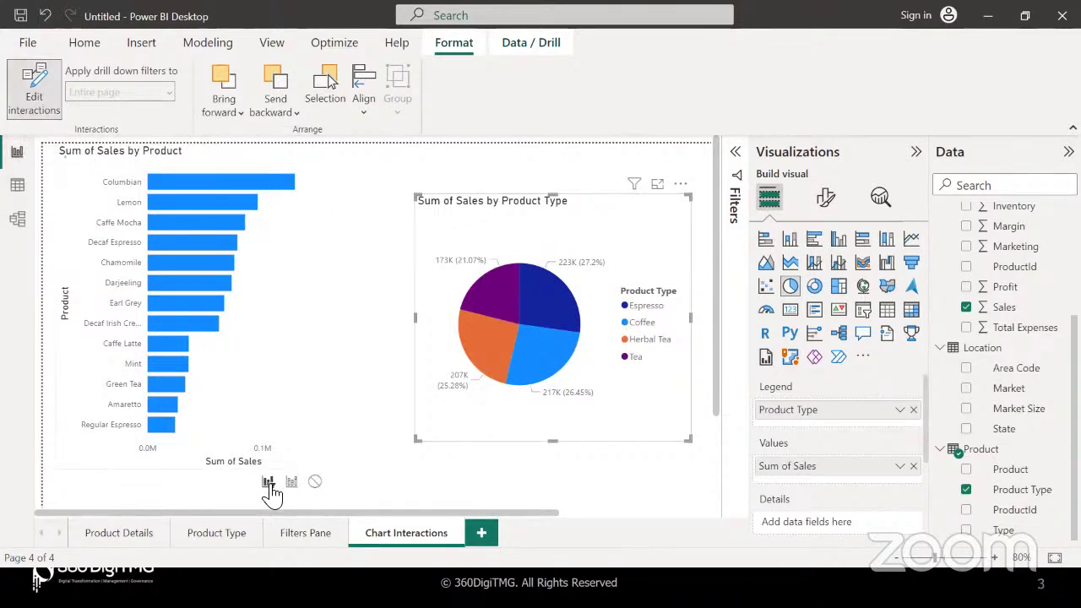
{"action": "left_click", "coordinate": [358, 447]}
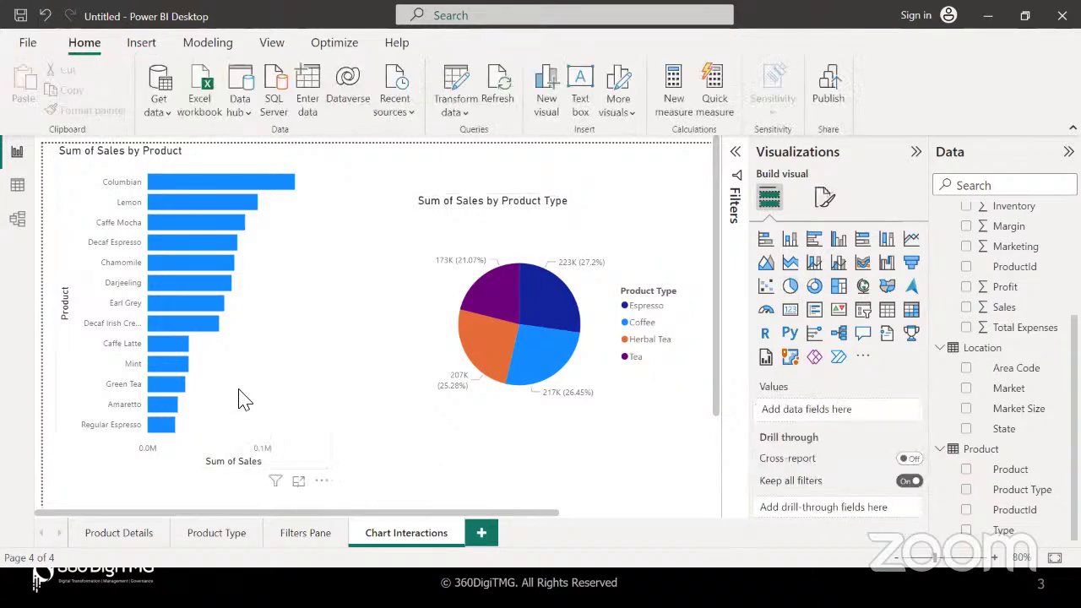
{"action": "left_click", "coordinate": [493, 304]}
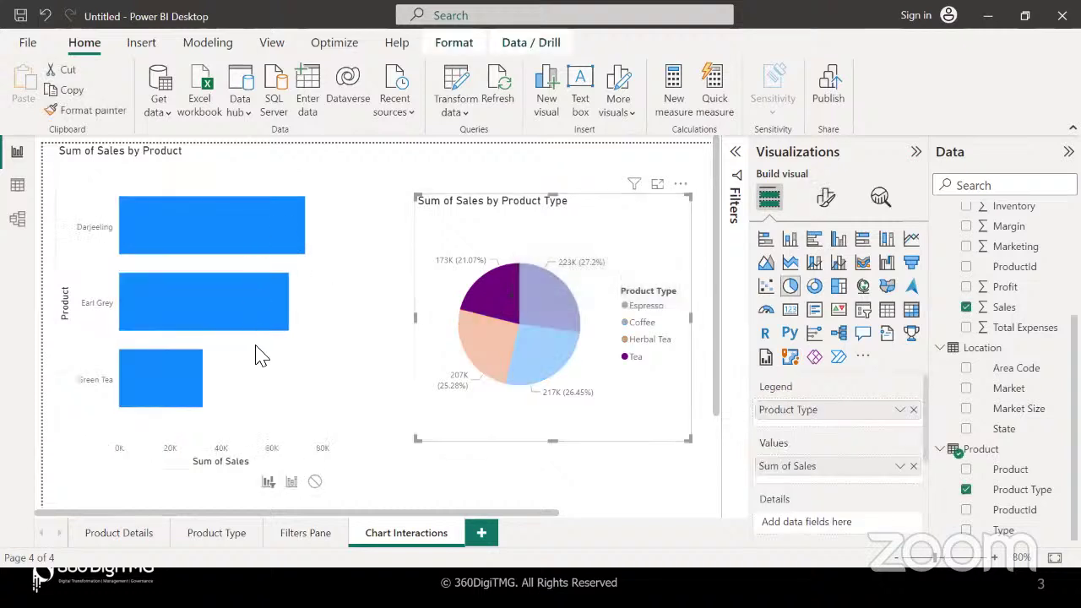
{"action": "left_click", "coordinate": [445, 355]}
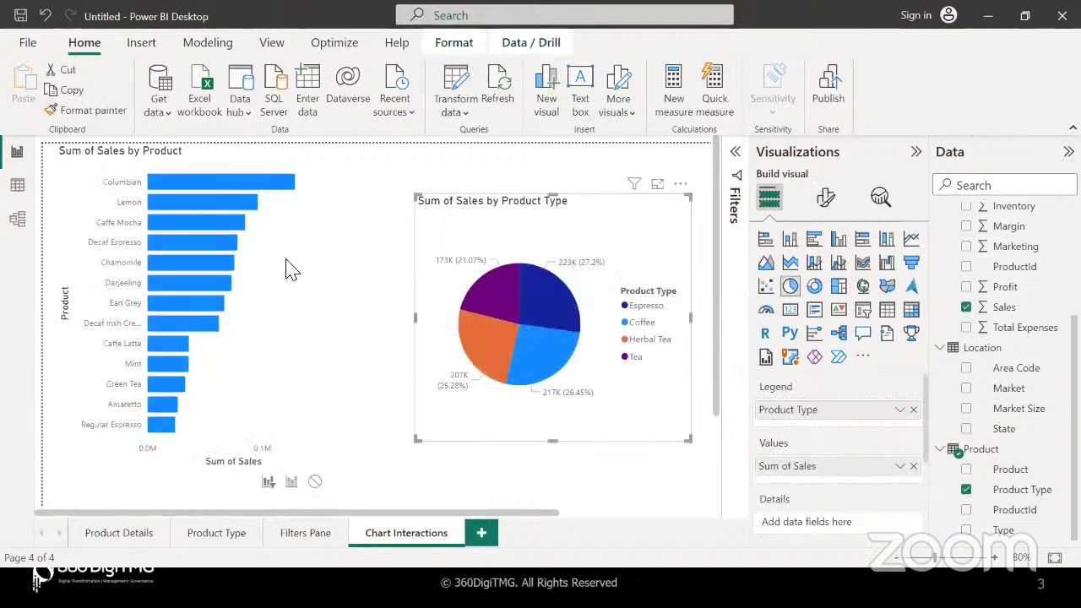
- Select the Caffe Mocha bar to examine its effect on the pie chart, and clear the selection
{"action": "left_click", "coordinate": [262, 321]}
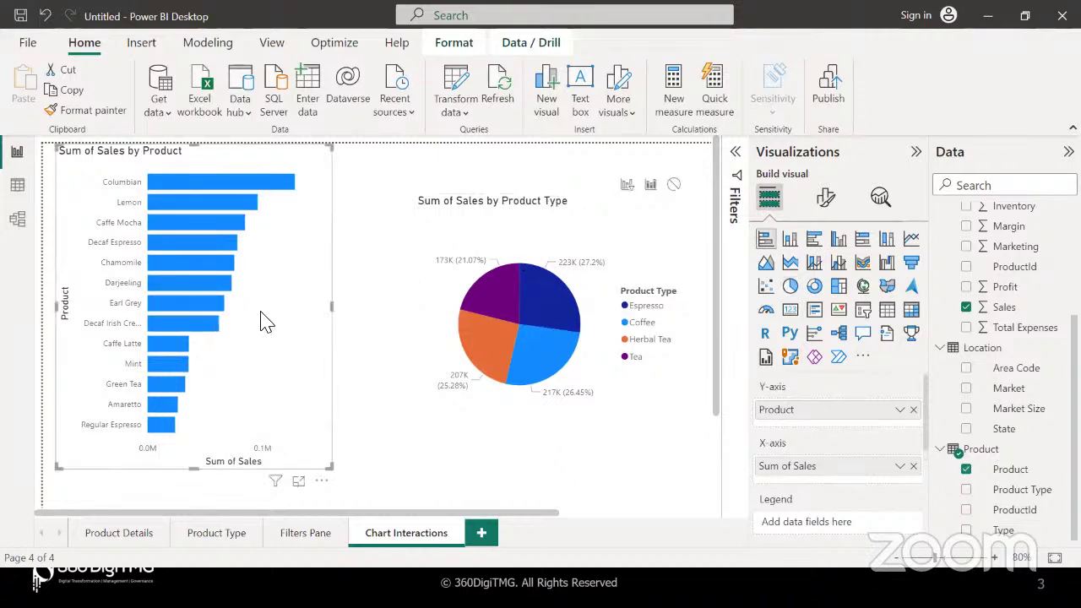
{"action": "left_click", "coordinate": [231, 224]}
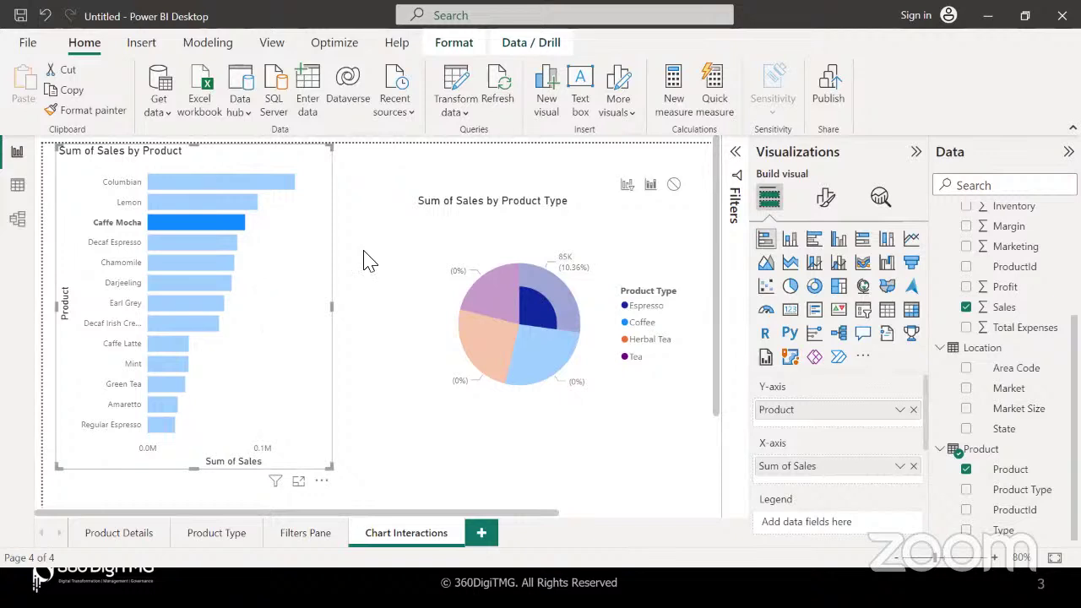
{"action": "left_click", "coordinate": [453, 42]}
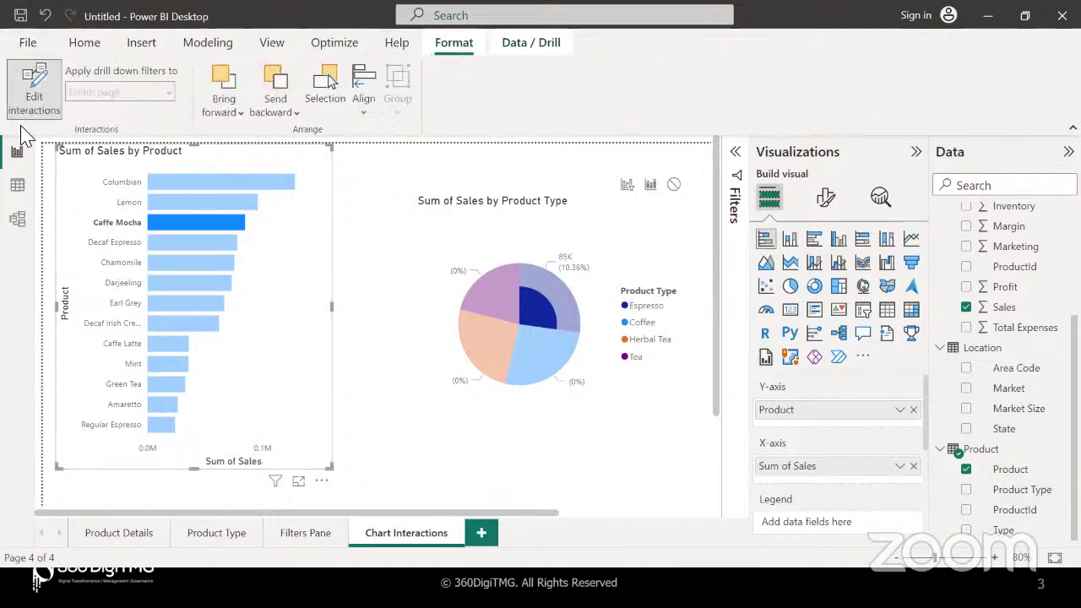
{"action": "left_click", "coordinate": [273, 258]}
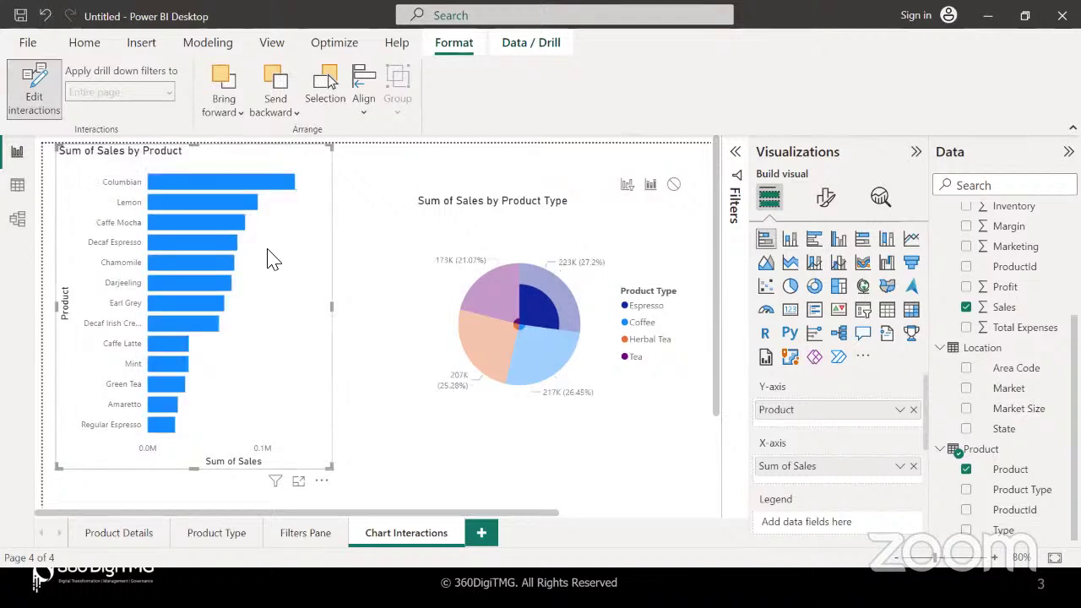
- Test the pie chart's interaction as None with the Decaf Espresso bar and as Highlight with the Chamomile bar
{"action": "left_click", "coordinate": [675, 186]}
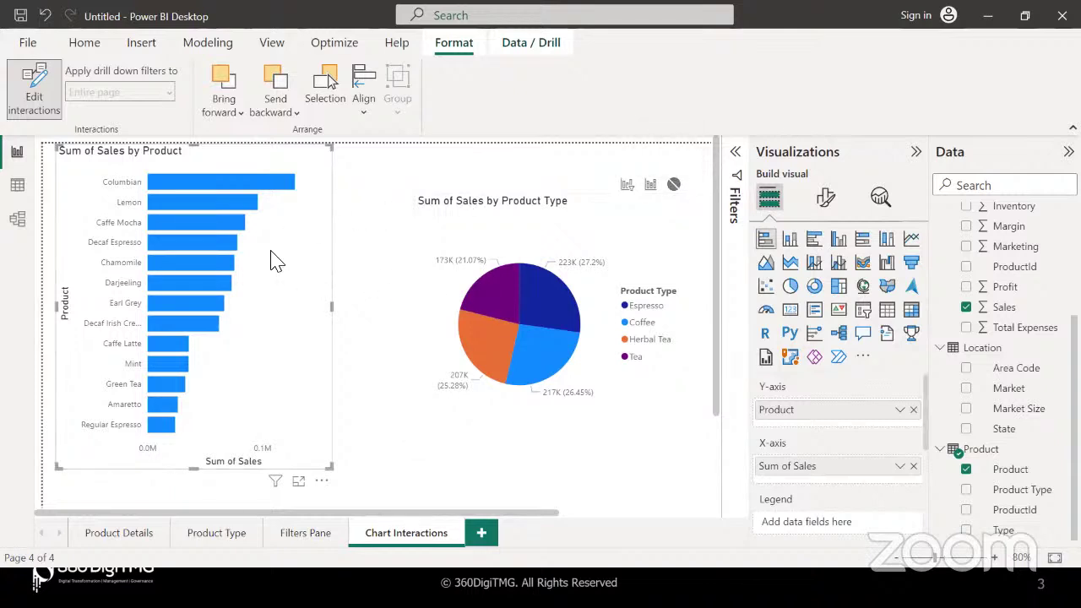
{"action": "left_click", "coordinate": [221, 242]}
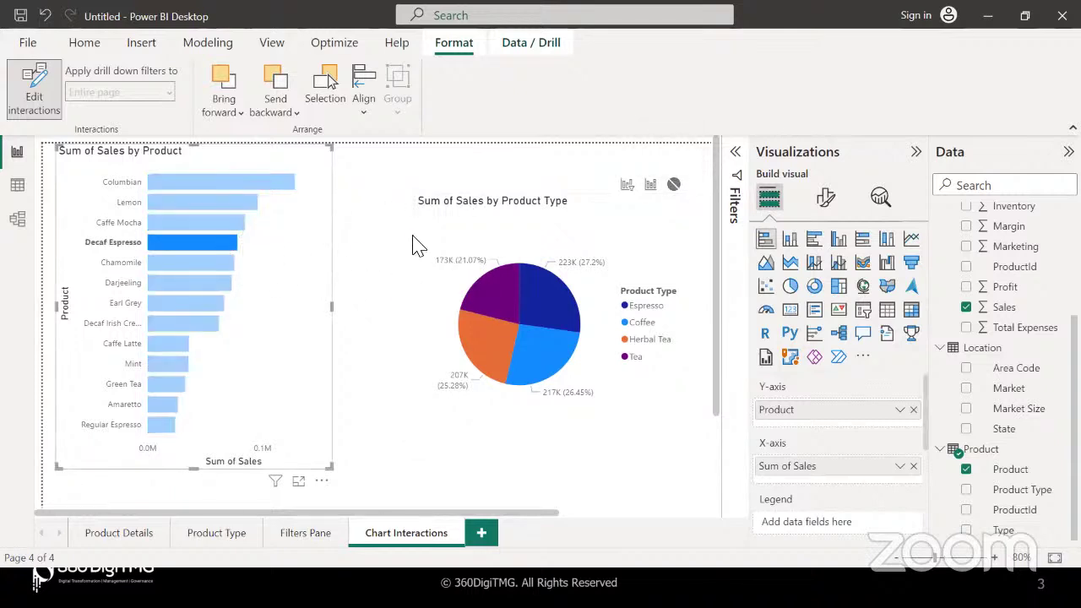
{"action": "left_click", "coordinate": [650, 186]}
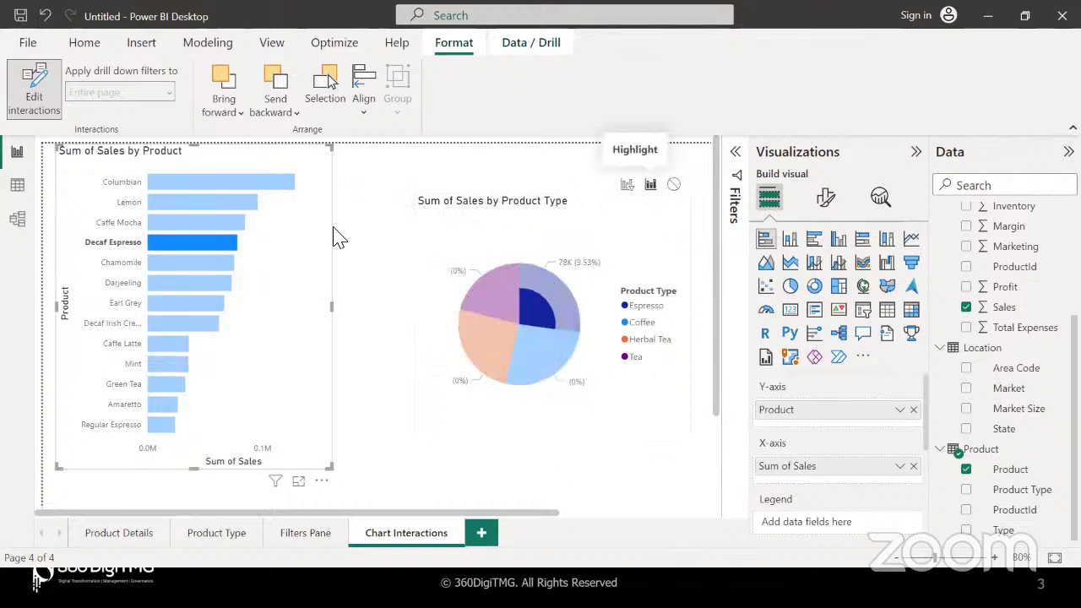
{"action": "left_click", "coordinate": [218, 263]}
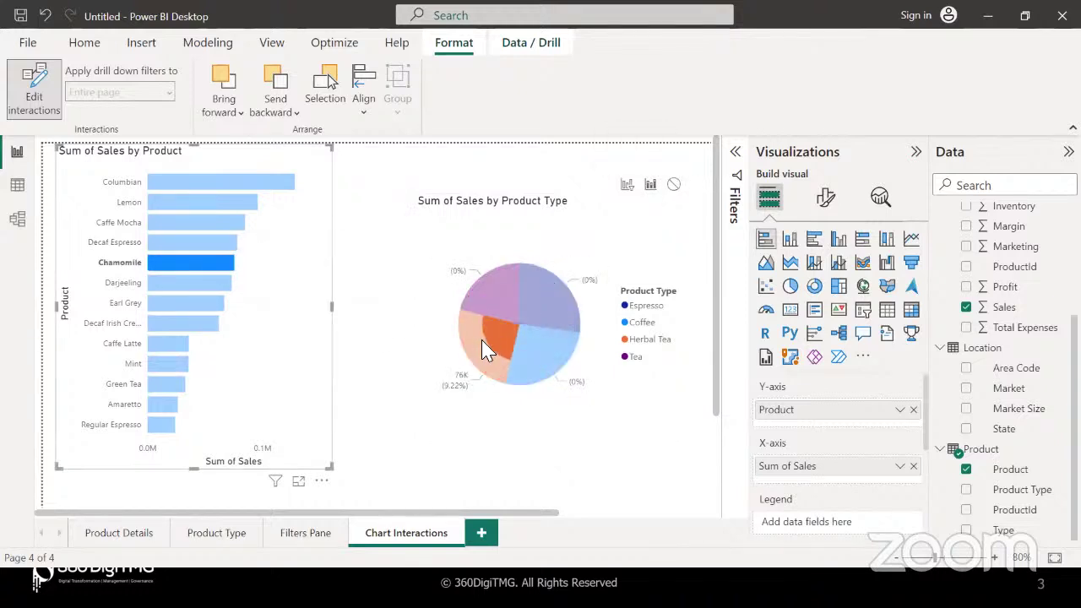
- Set the pie chart's interaction to Filter and test it with the Earl Grey and Decaf Irish Cream bars
{"action": "left_click", "coordinate": [628, 194]}
{"action": "left_click", "coordinate": [202, 304]}
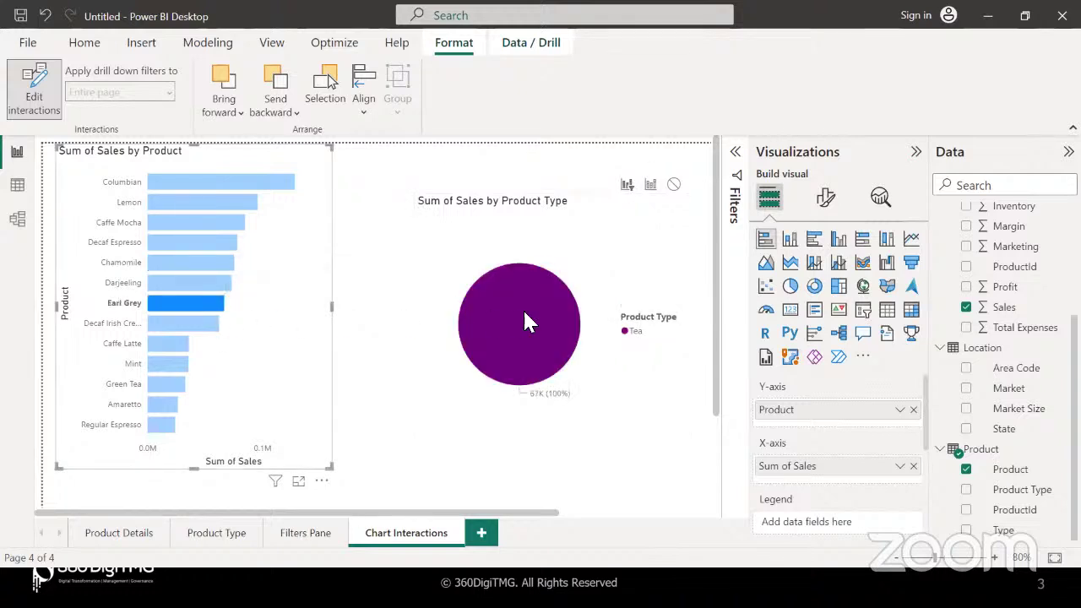
{"action": "mouse_move", "coordinate": [534, 320]}
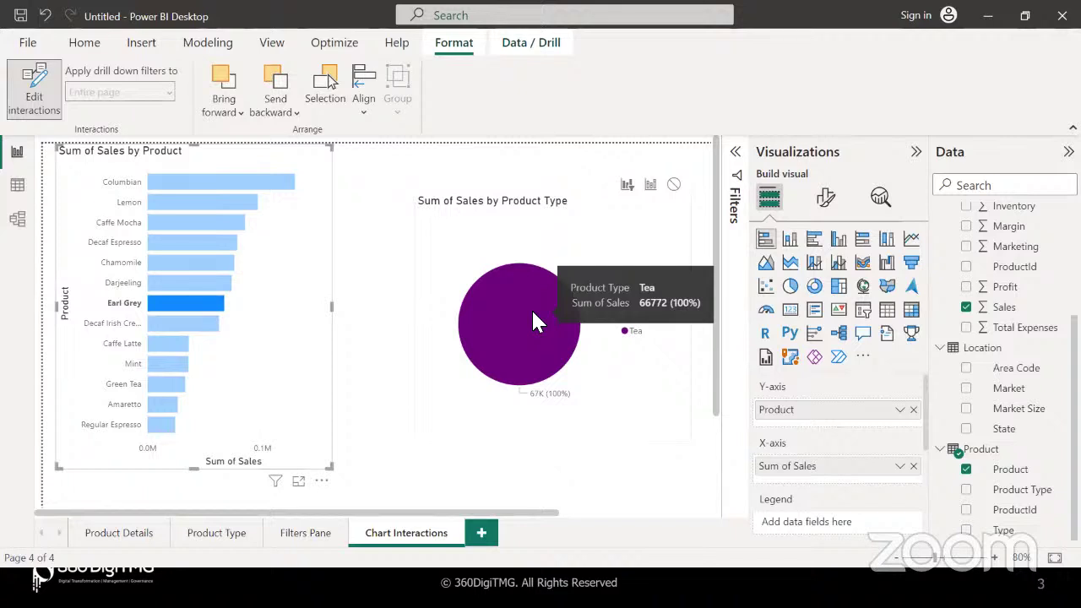
{"action": "left_click", "coordinate": [203, 323]}
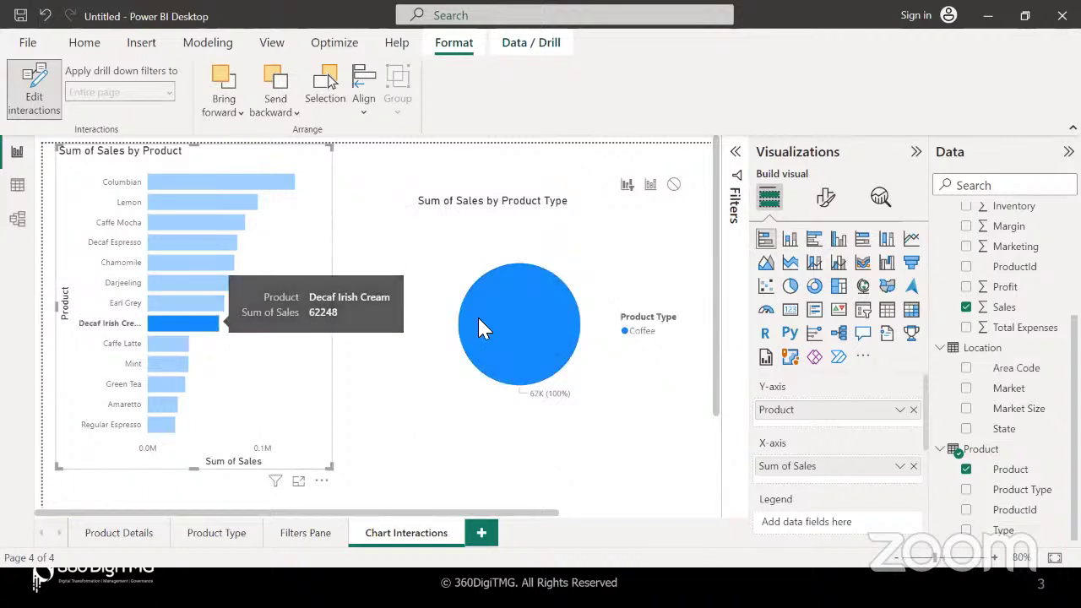
{"action": "mouse_move", "coordinate": [506, 314]}
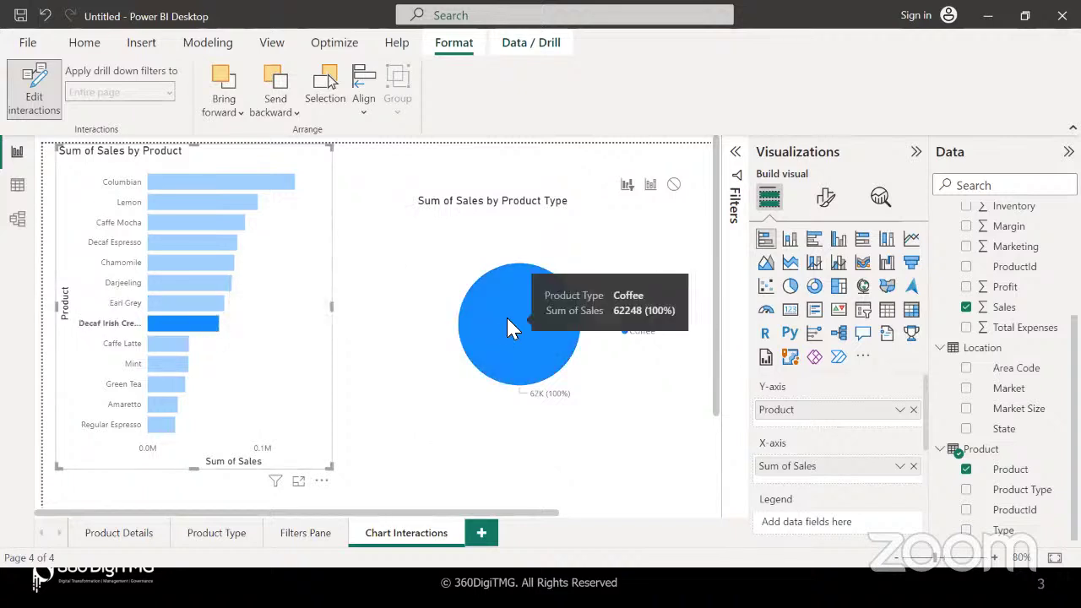
- Set the pie chart's interaction to Highlight, and compare both directions using the Tea slice and the Chamomile bar
{"action": "left_click", "coordinate": [650, 186]}
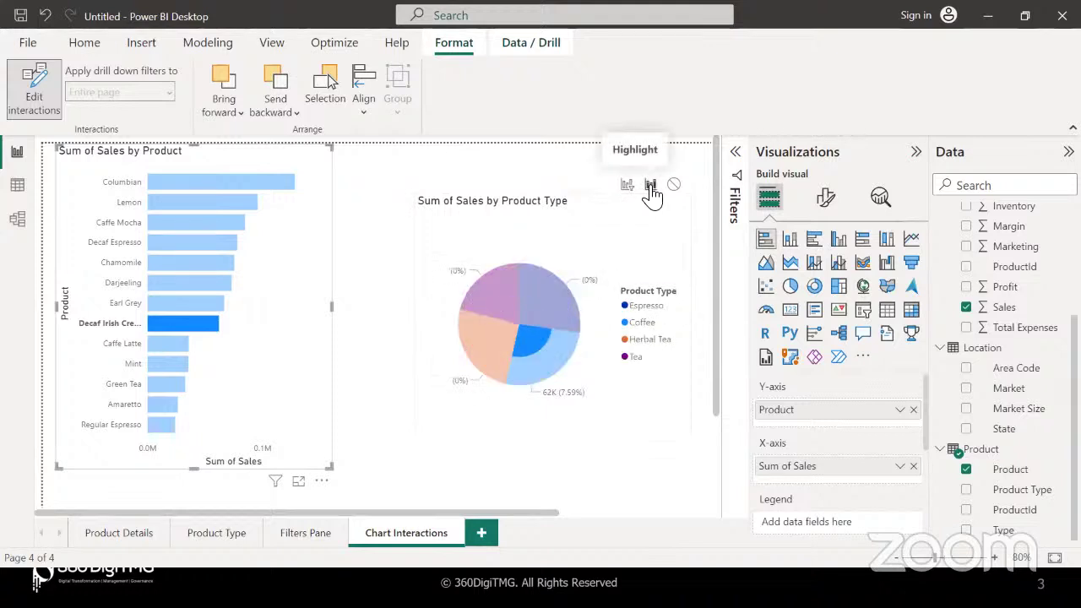
{"action": "left_click", "coordinate": [572, 239]}
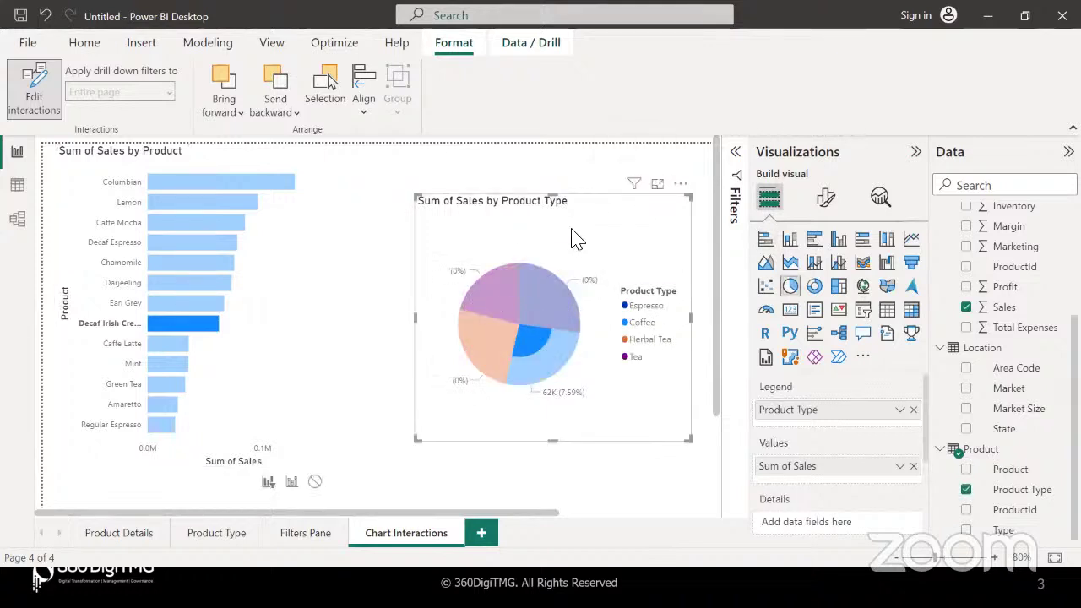
{"action": "left_click", "coordinate": [505, 283]}
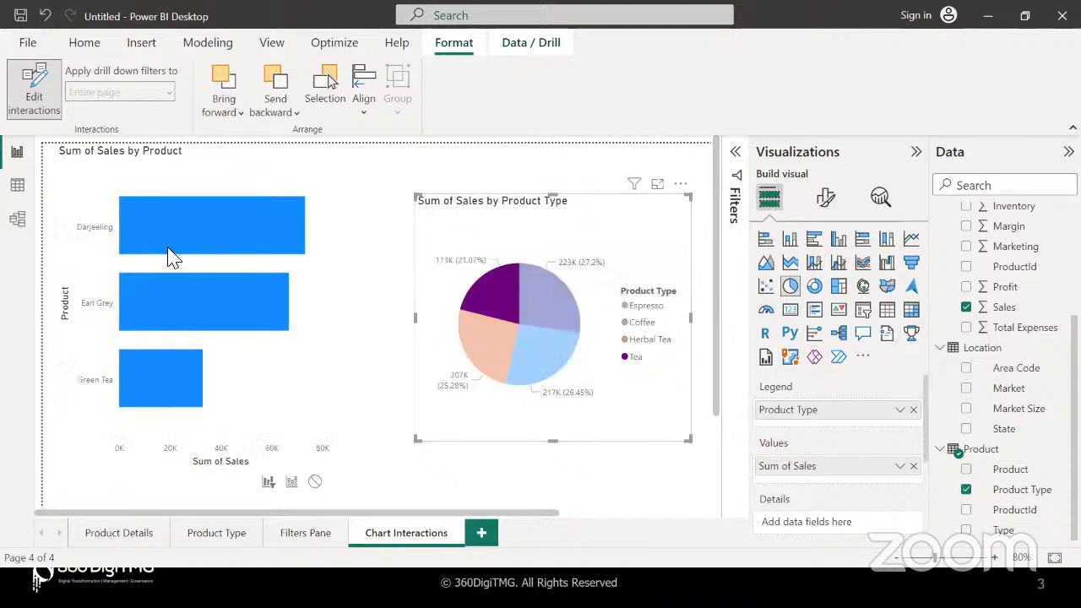
{"action": "left_click", "coordinate": [253, 355]}
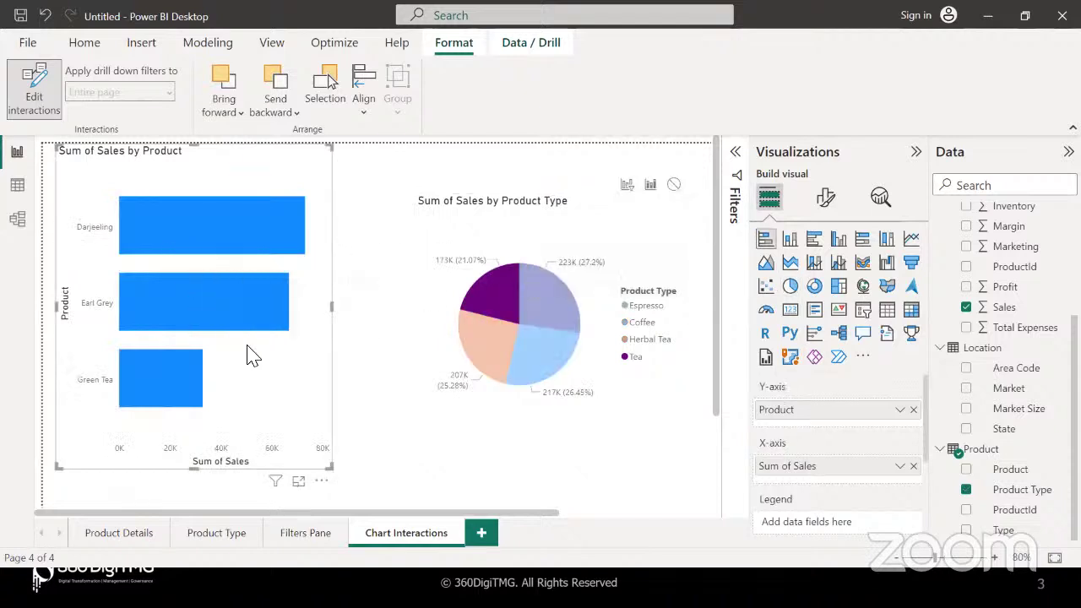
{"action": "left_click", "coordinate": [420, 331]}
{"action": "left_click", "coordinate": [211, 268]}
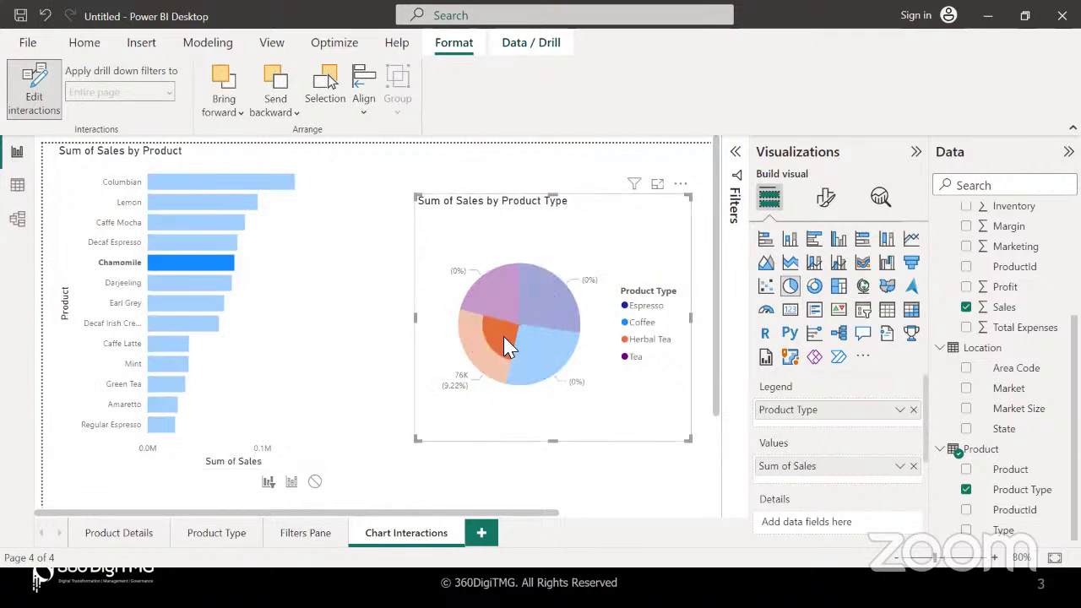
{"action": "mouse_move", "coordinate": [507, 346]}
{"action": "left_click", "coordinate": [243, 351]}
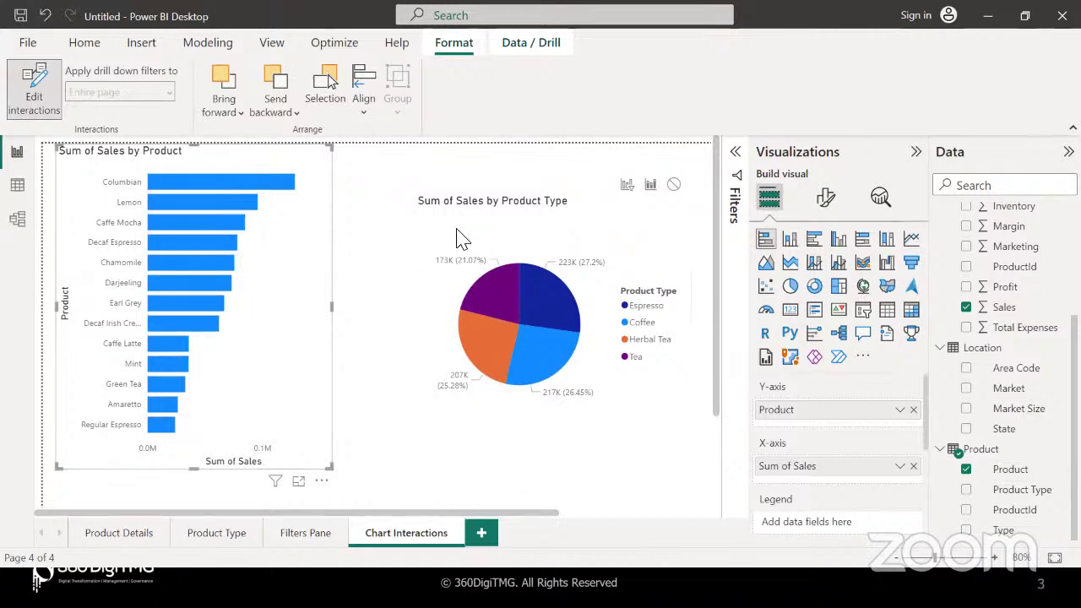
- Move the pie chart up and closer to the bar chart, and check the Day 7 agenda slide
{"action": "left_click_drag", "start_coordinate": [586, 212], "coordinate": [507, 164]}
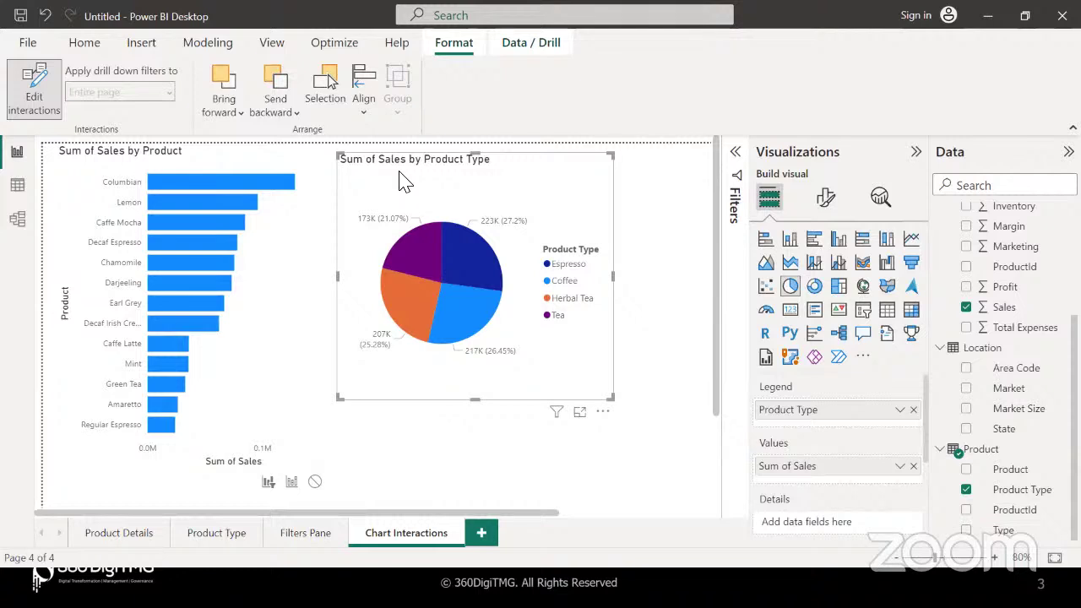
{"action": "key", "text": "alt+Tab"}
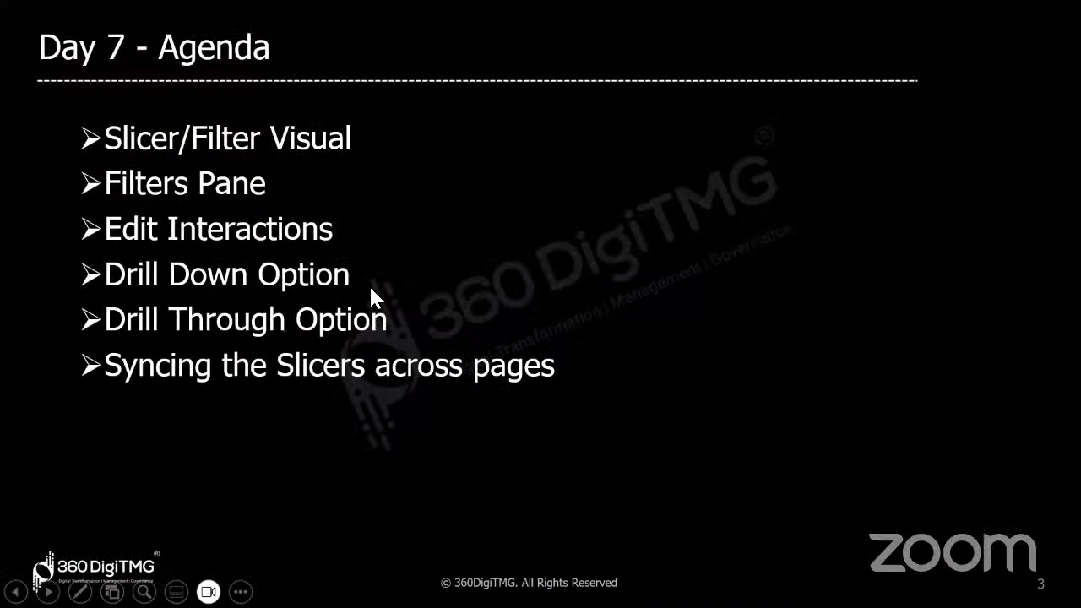
{"action": "key", "text": "alt+Tab"}
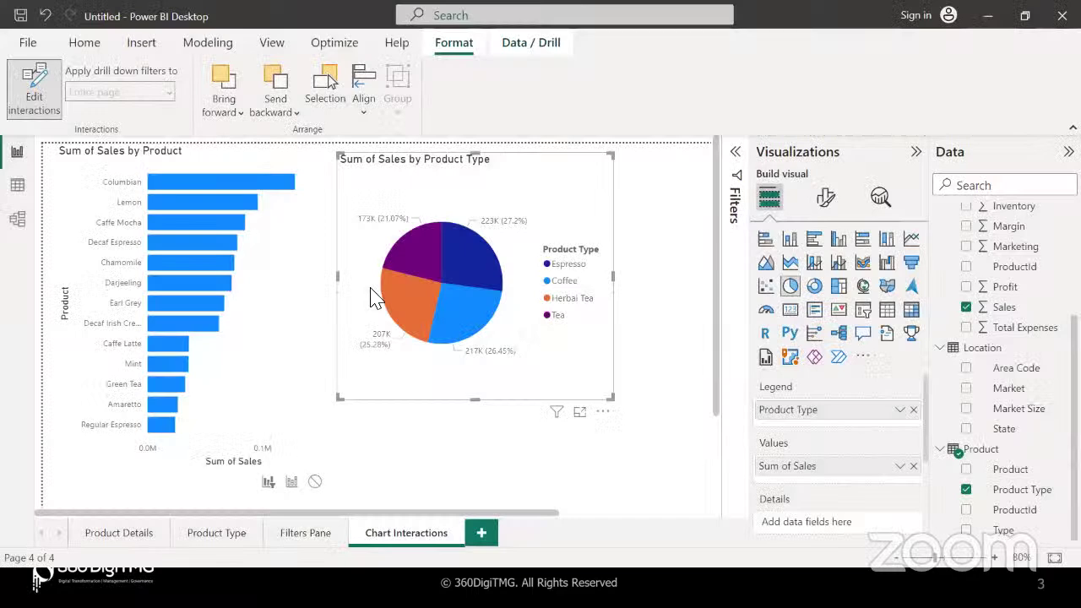
- Add a new report page and name it Drill Down
{"action": "left_click", "coordinate": [482, 538]}
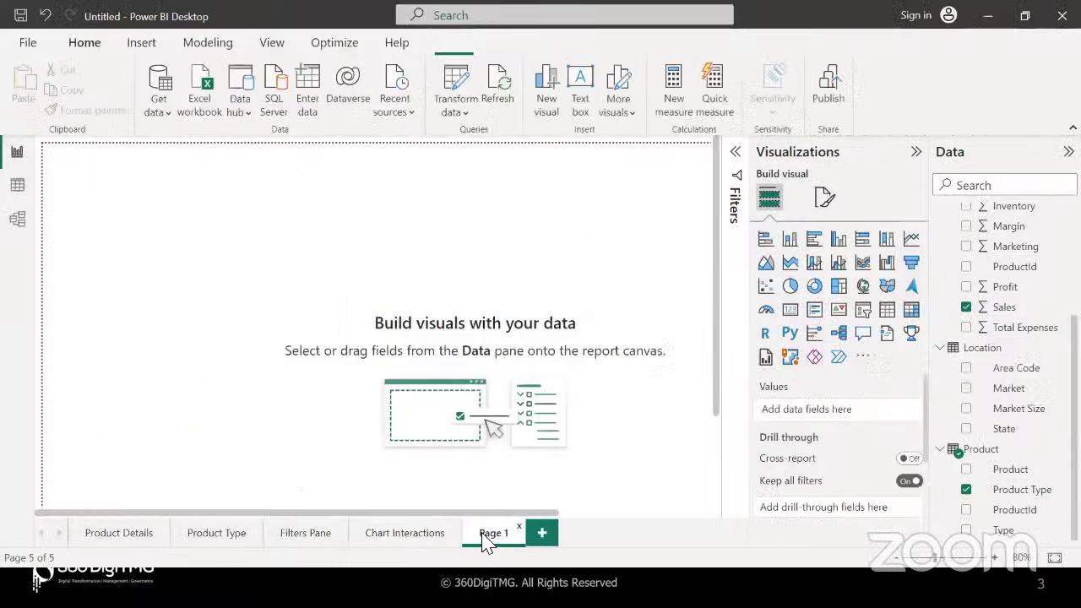
{"action": "double_click", "coordinate": [492, 533]}
{"action": "type", "text": "Drill Down"}
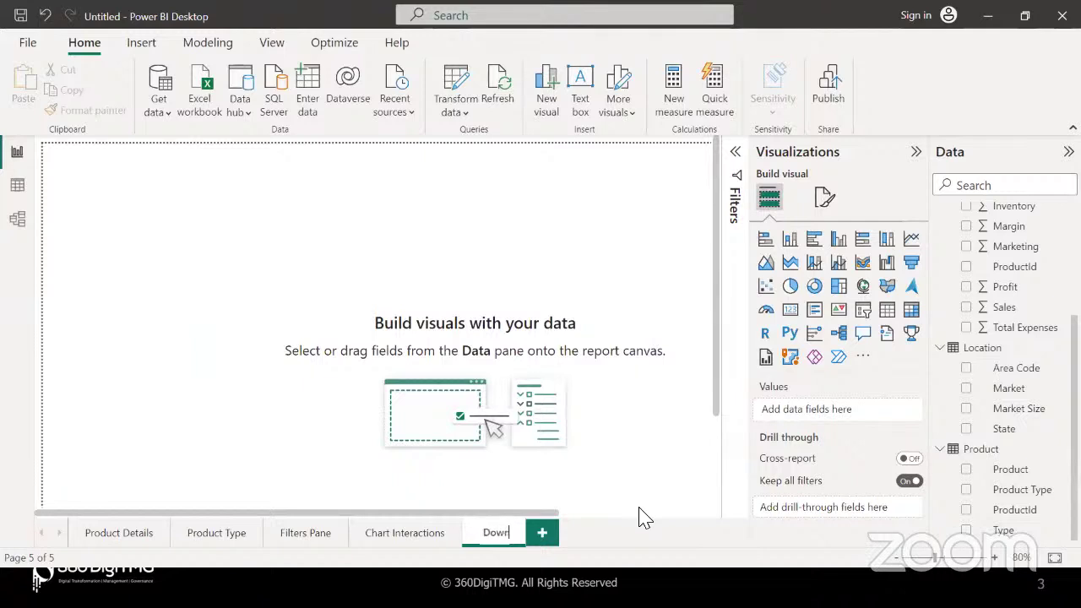
{"action": "key", "text": "Return"}
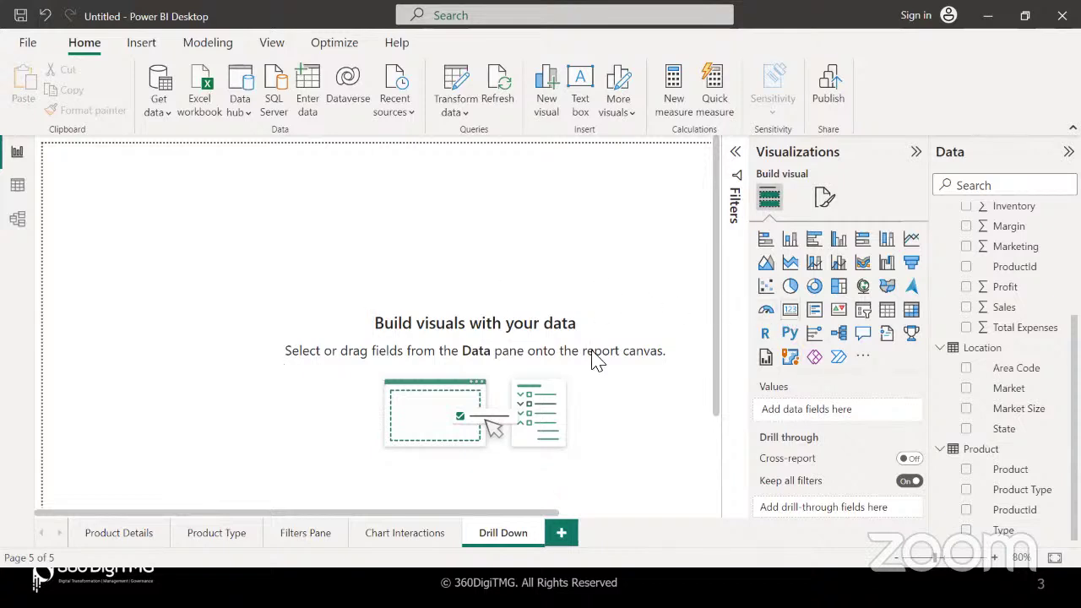
- Build an enlarged stacked bar chart with Market Size, Market and State on the Y-axis and Sales on the X-axis
{"action": "left_click", "coordinate": [765, 241]}
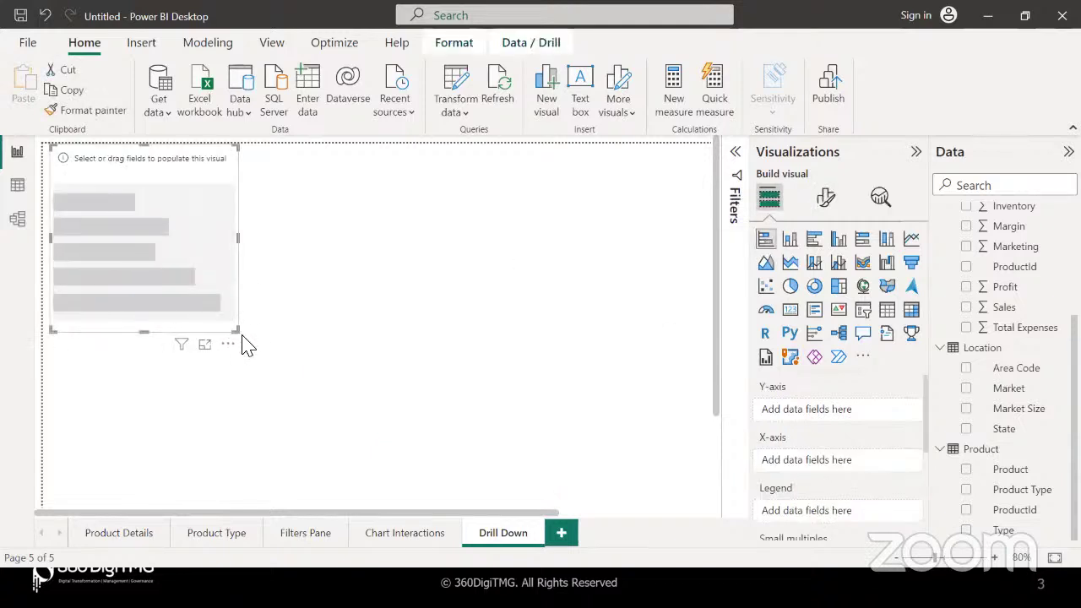
{"action": "left_click_drag", "start_coordinate": [238, 334], "coordinate": [492, 467]}
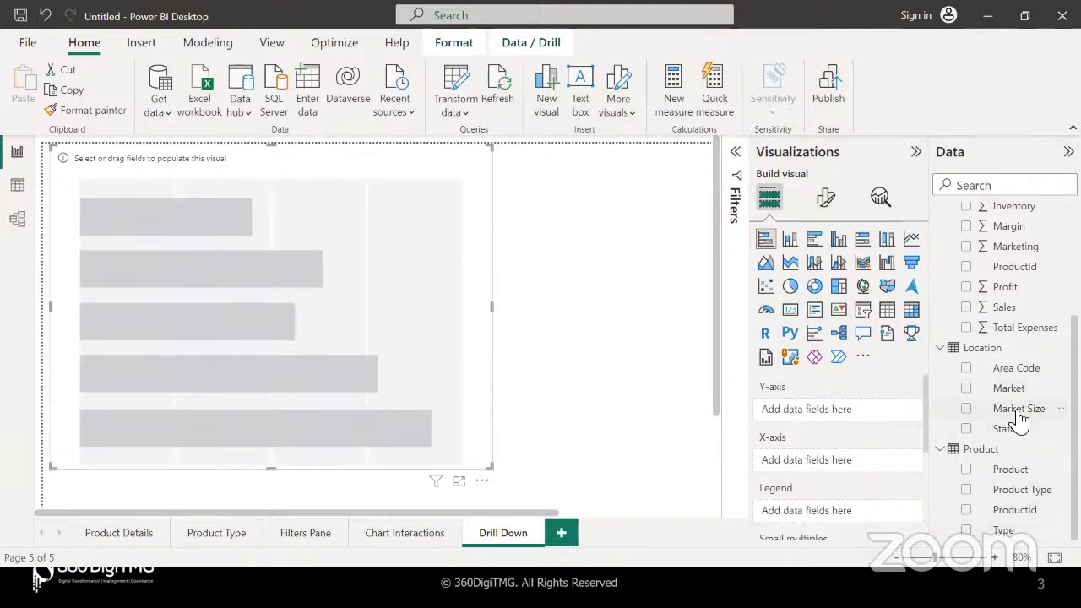
{"action": "left_click_drag", "start_coordinate": [1021, 419], "coordinate": [861, 417]}
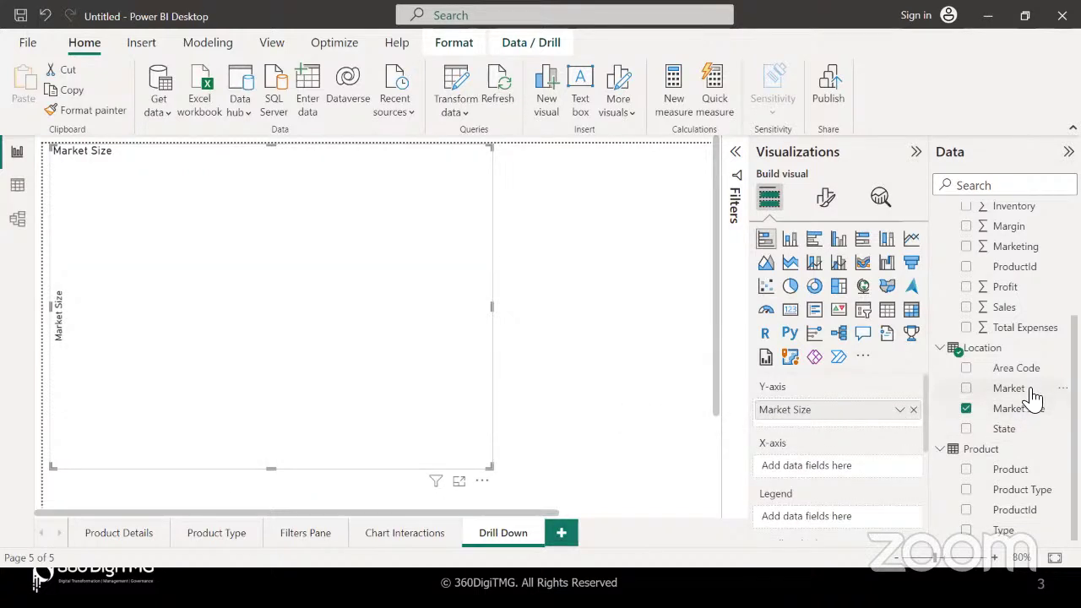
{"action": "left_click_drag", "start_coordinate": [1031, 397], "coordinate": [880, 422]}
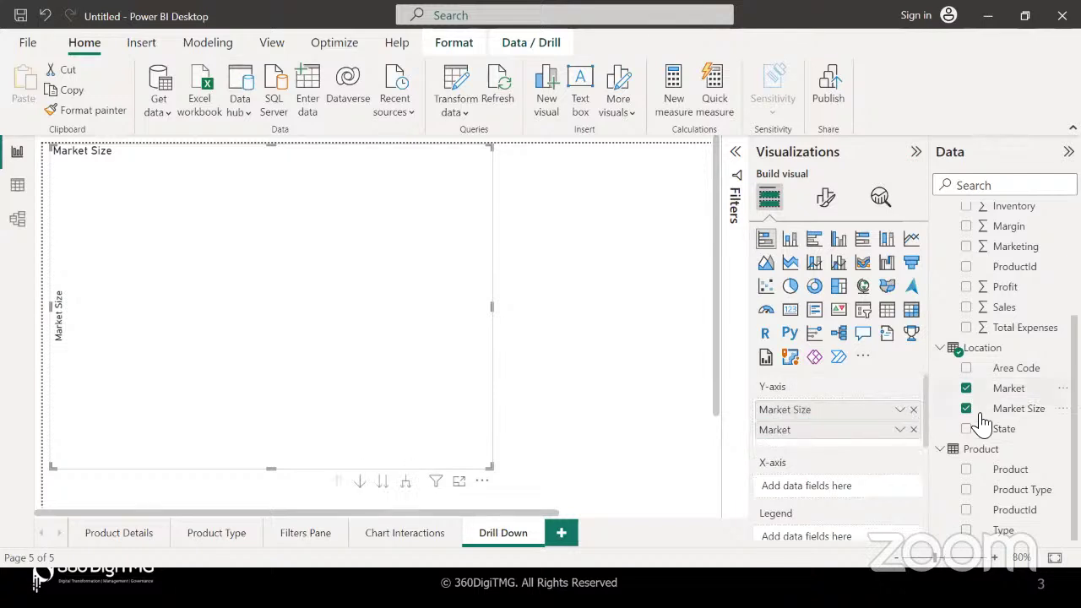
{"action": "left_click_drag", "start_coordinate": [1019, 435], "coordinate": [888, 445]}
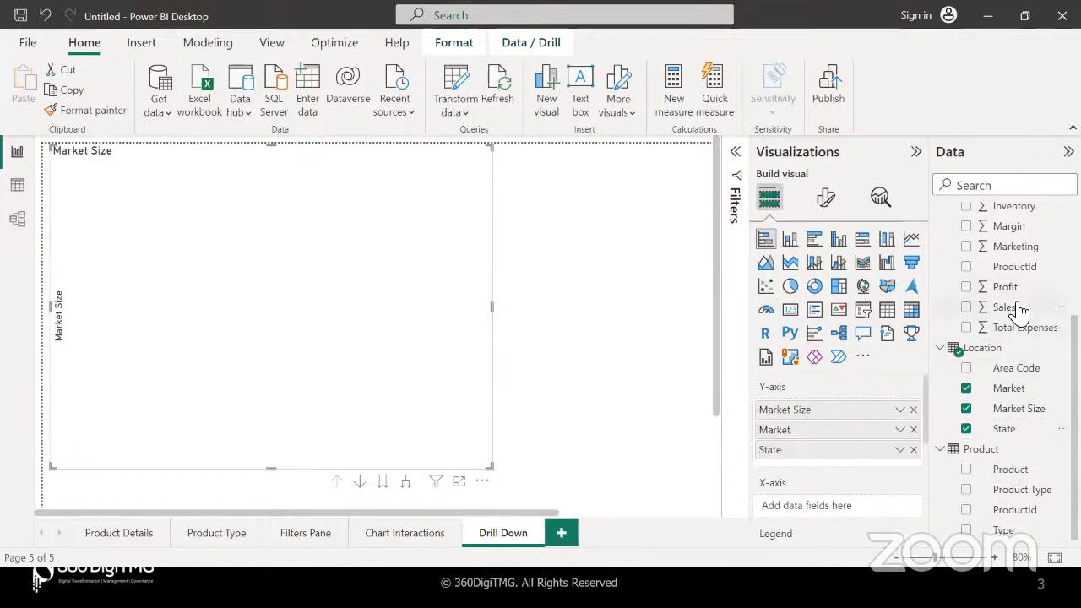
{"action": "left_click_drag", "start_coordinate": [1020, 311], "coordinate": [856, 509]}
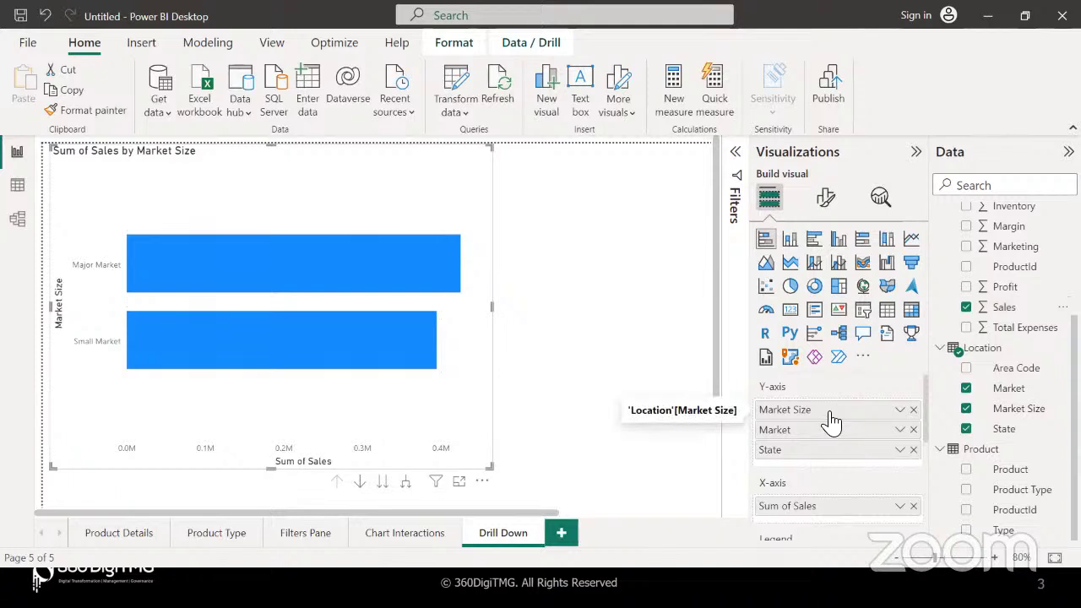
- Remove Market and State from the Y-axis, and inspect the sales of the Major Market and Small Market bars
{"action": "left_click", "coordinate": [913, 433]}
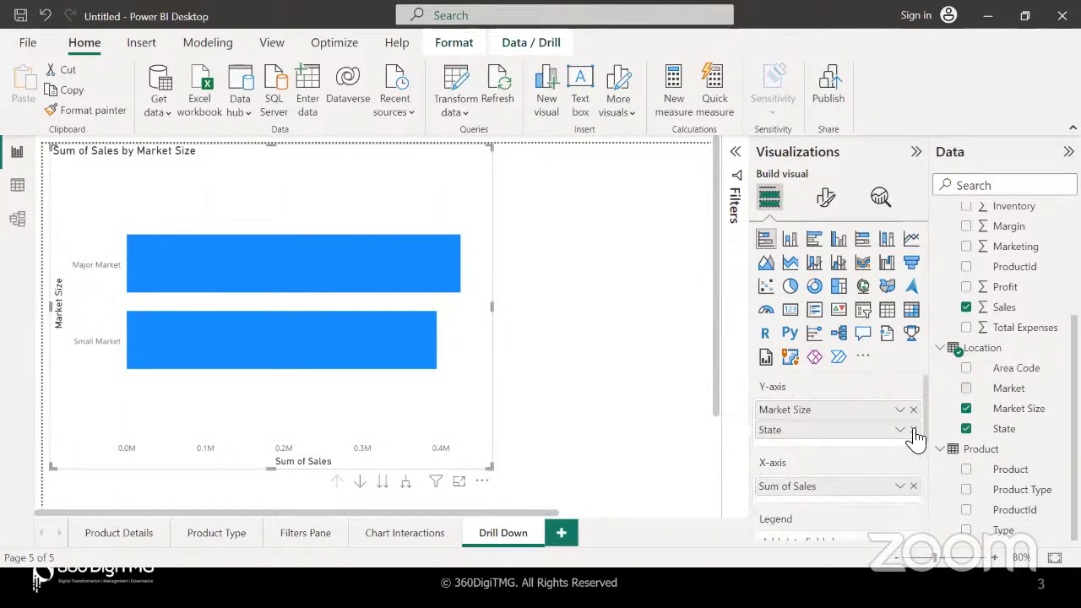
{"action": "left_click", "coordinate": [913, 430]}
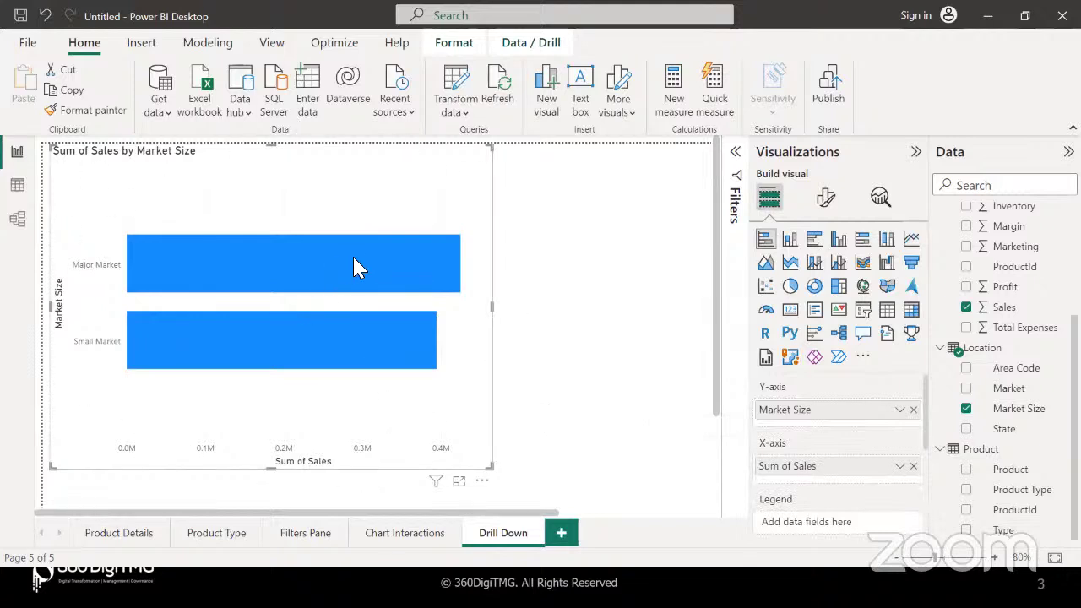
{"action": "mouse_move", "coordinate": [362, 253]}
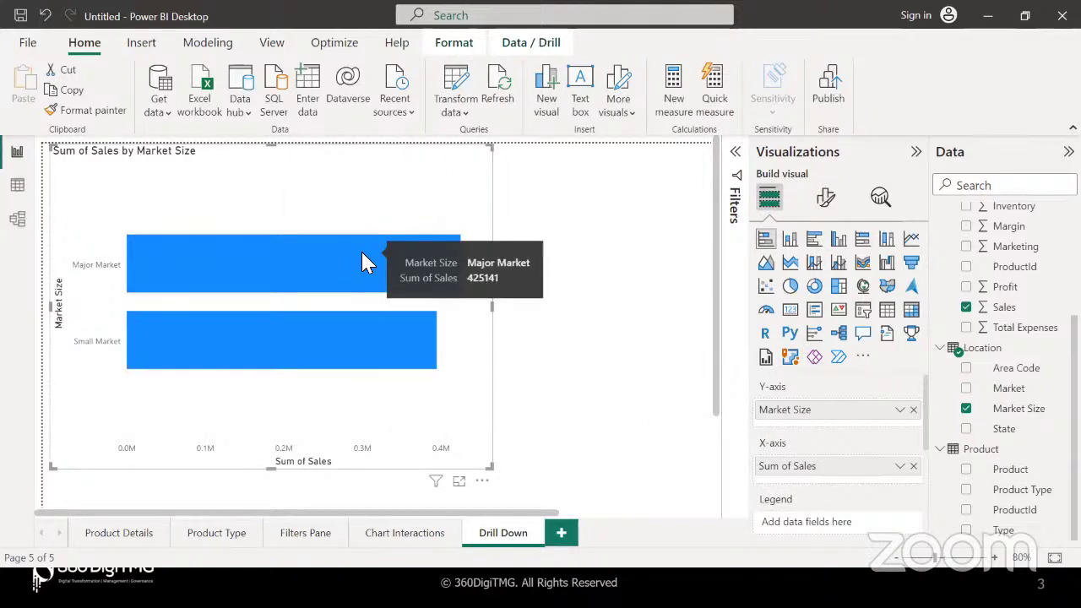
{"action": "mouse_move", "coordinate": [283, 337]}
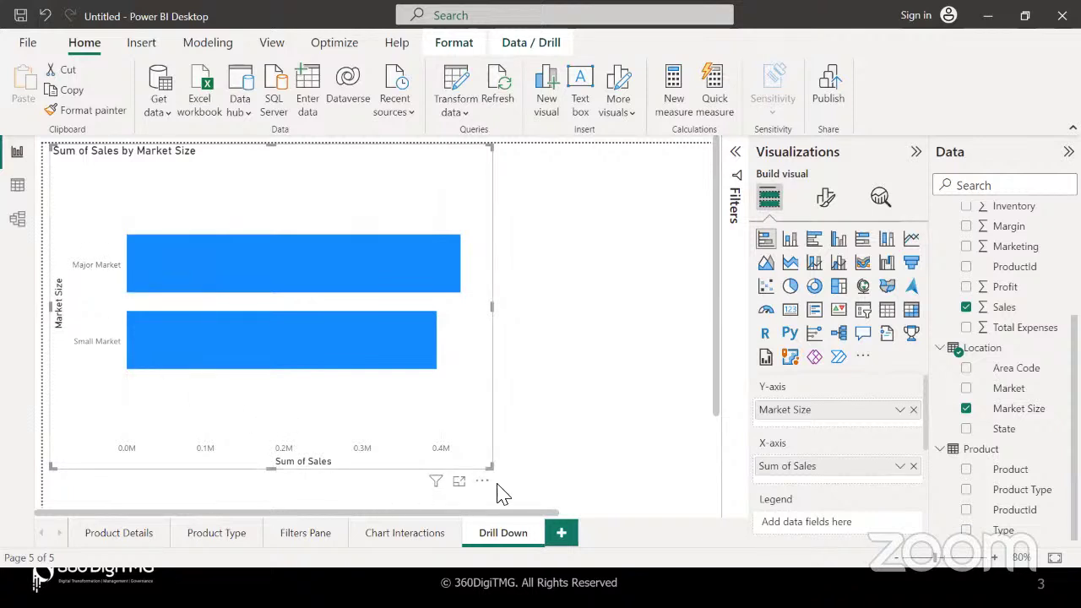
- Make the bar chart wider and slightly shorter, and add Market and State below Market Size on the Y-axis
{"action": "left_click_drag", "start_coordinate": [490, 466], "coordinate": [556, 435]}
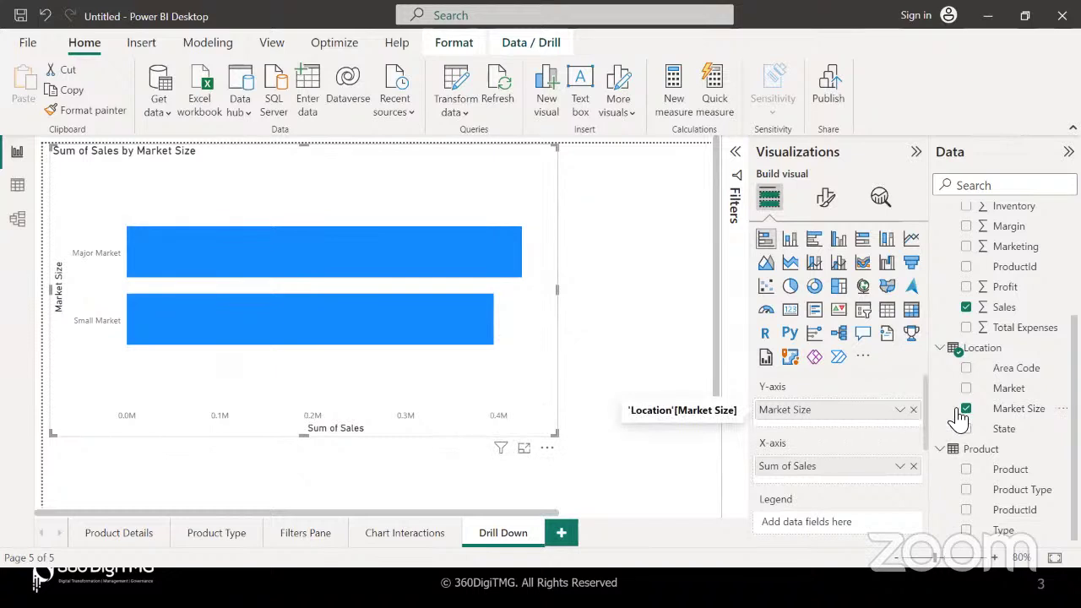
{"action": "left_click_drag", "start_coordinate": [1021, 394], "coordinate": [855, 430]}
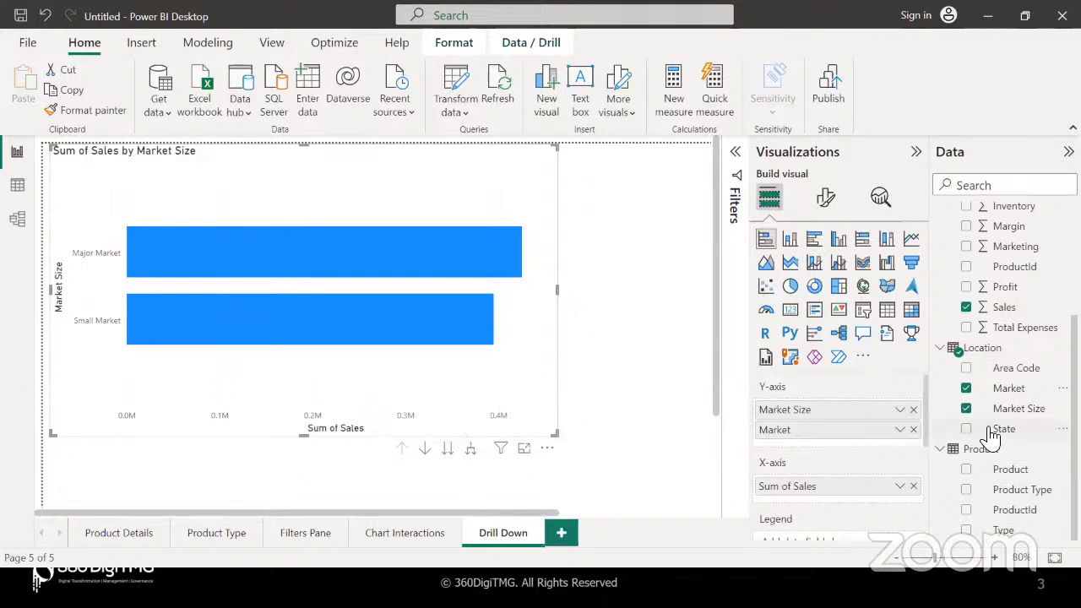
{"action": "left_click_drag", "start_coordinate": [1003, 430], "coordinate": [859, 446]}
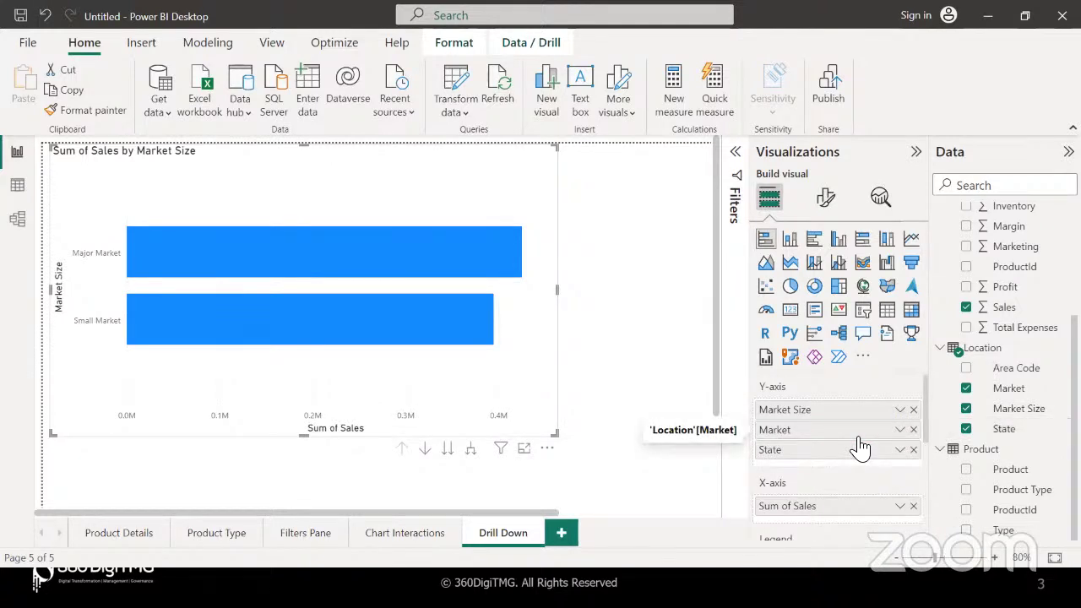
- Go to the Market level of the bar chart's hierarchy and turn on its data labels
{"action": "left_click", "coordinate": [450, 449]}
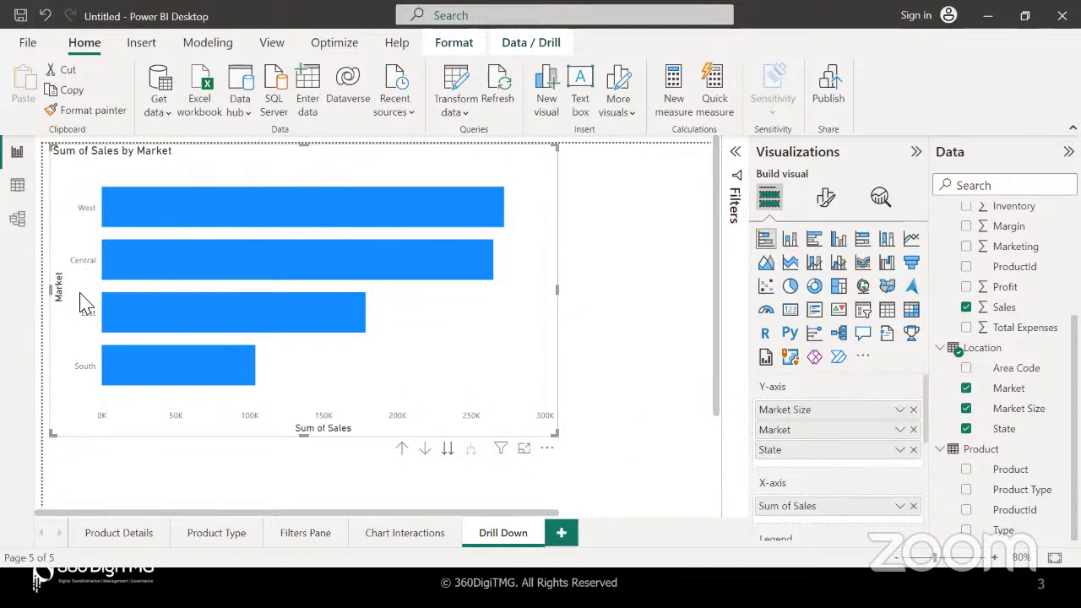
{"action": "left_click", "coordinate": [826, 199]}
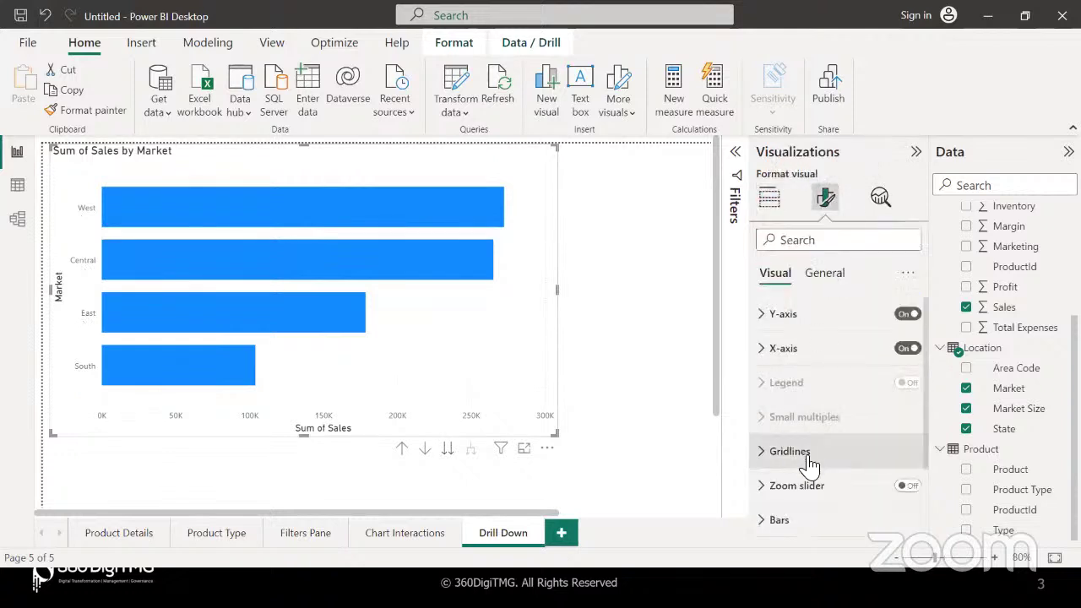
{"action": "scroll", "coordinate": [800, 494], "scroll_direction": "down", "scroll_amount": 1}
{"action": "scroll", "coordinate": [800, 494], "scroll_direction": "down", "scroll_amount": 2}
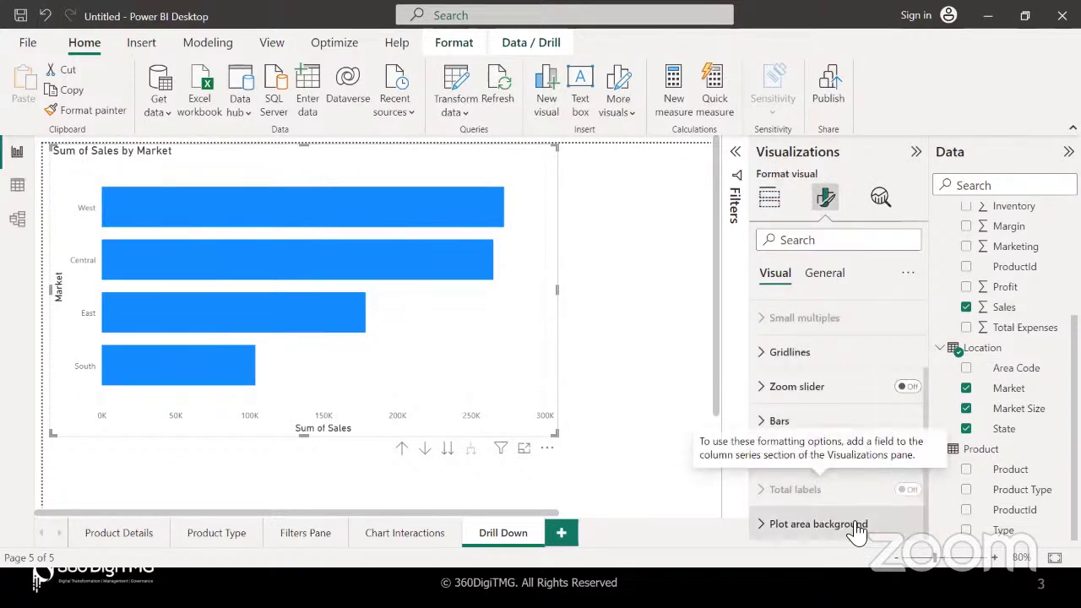
{"action": "left_click", "coordinate": [908, 456]}
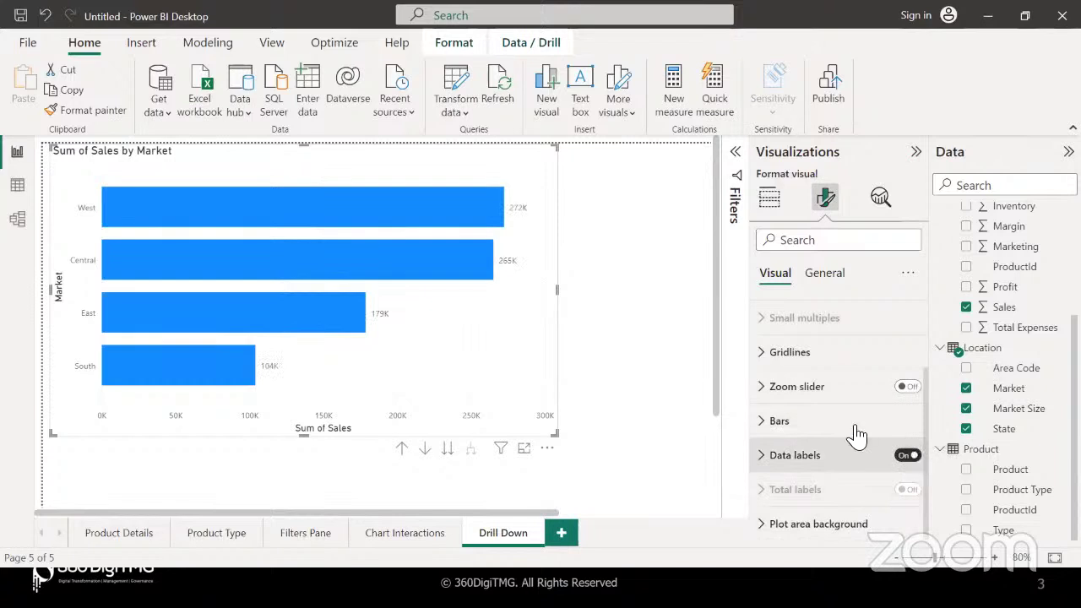
- Make the data label values bold with font size 11, and return to the chart's field settings
{"action": "left_click", "coordinate": [763, 456]}
{"action": "scroll", "coordinate": [762, 462], "scroll_direction": "down", "scroll_amount": 3}
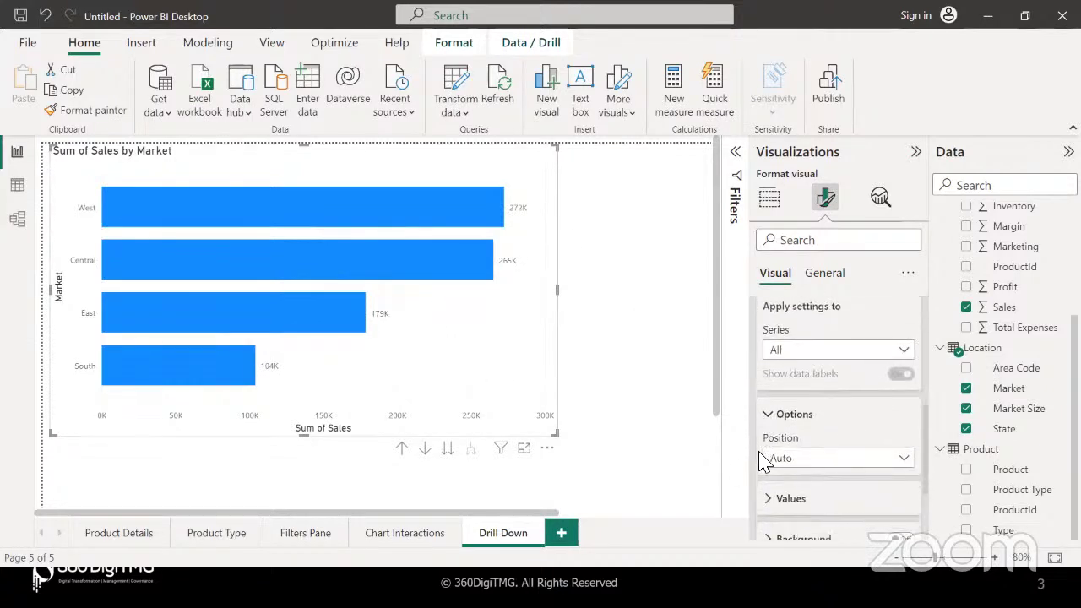
{"action": "scroll", "coordinate": [762, 463], "scroll_direction": "up", "scroll_amount": 2}
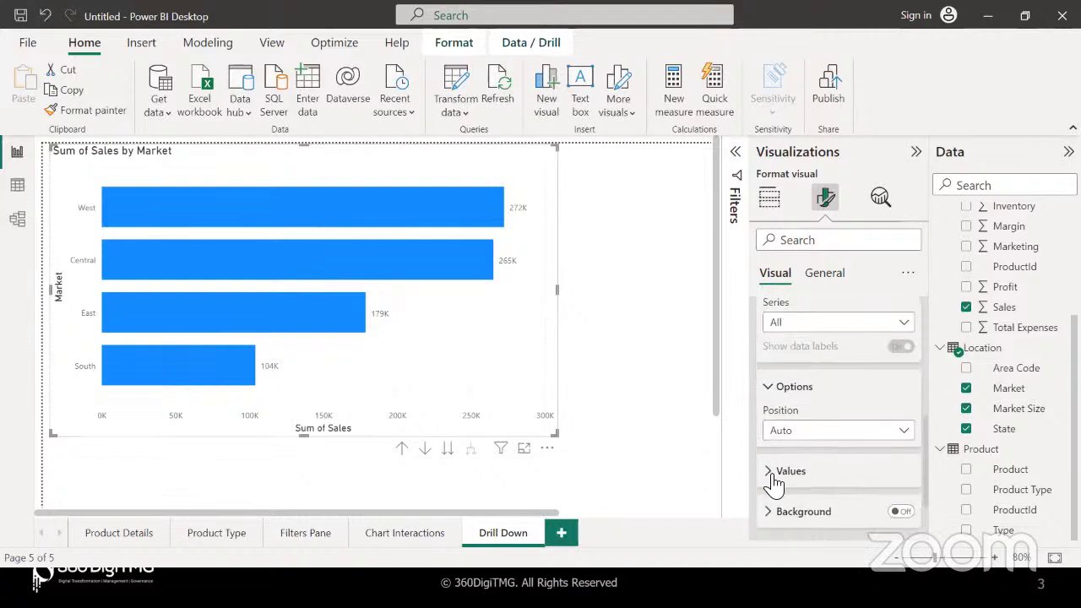
{"action": "left_click", "coordinate": [775, 479]}
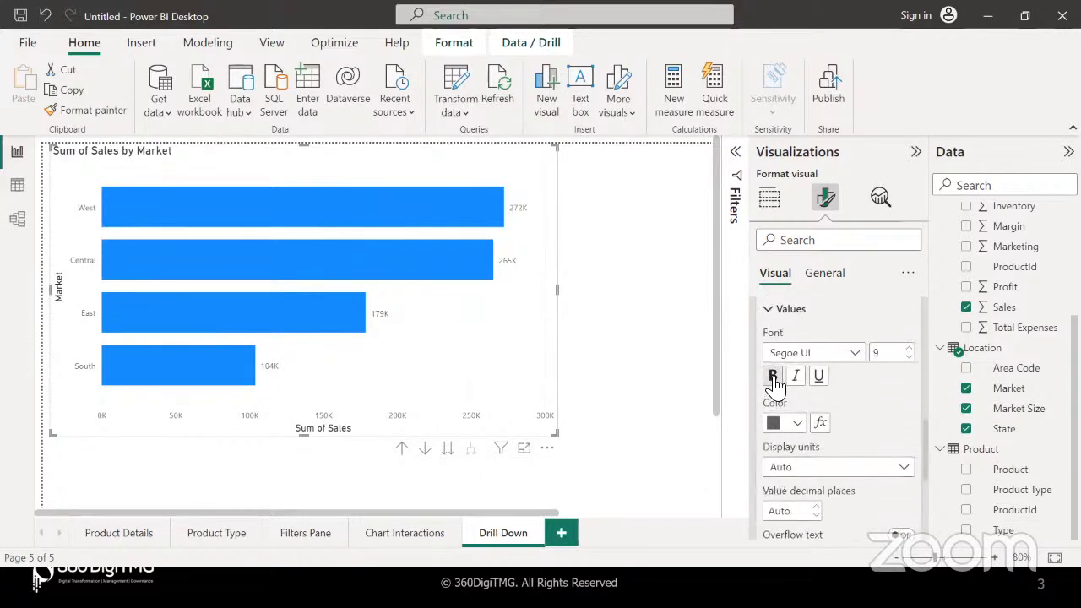
{"action": "left_click", "coordinate": [774, 379]}
{"action": "left_click", "coordinate": [911, 348]}
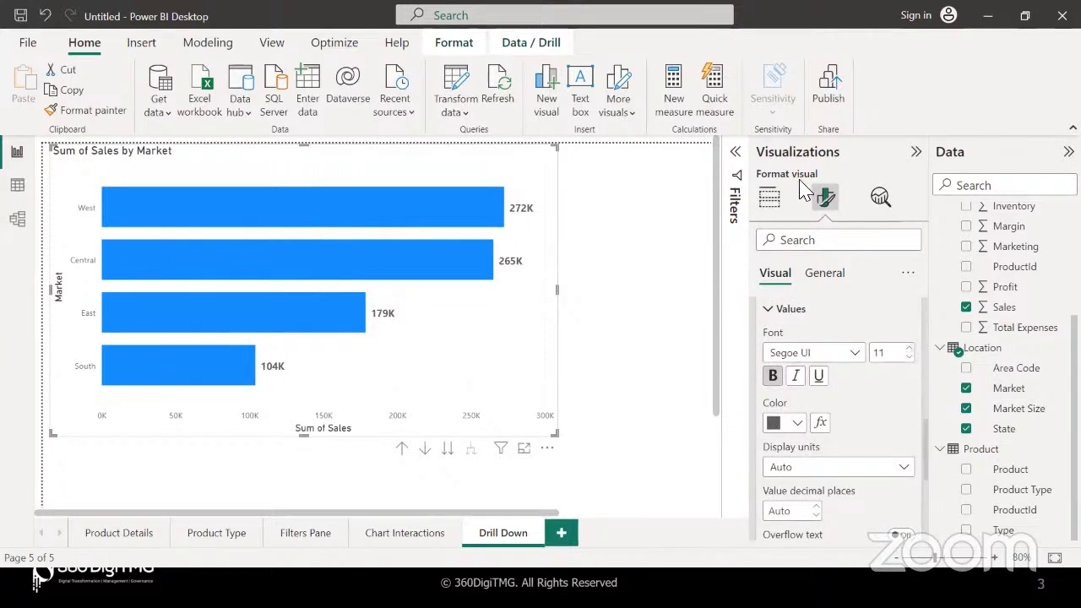
{"action": "left_click", "coordinate": [774, 207]}
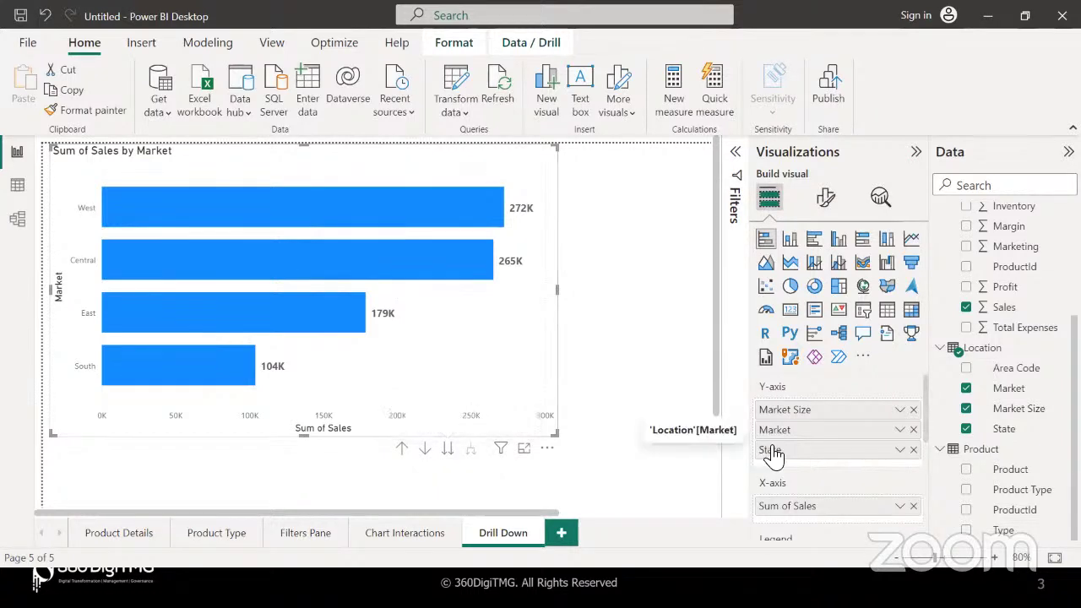
- Step the chart down to the State level and back up to Market Size, going through the hierarchy levels twice
{"action": "left_click", "coordinate": [449, 450]}
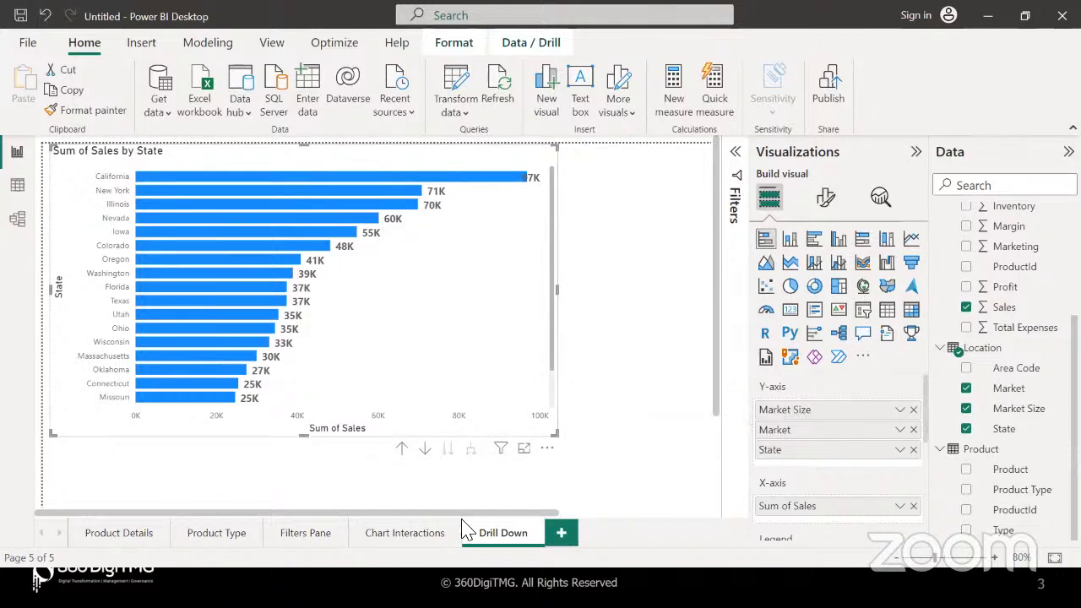
{"action": "left_click", "coordinate": [402, 448]}
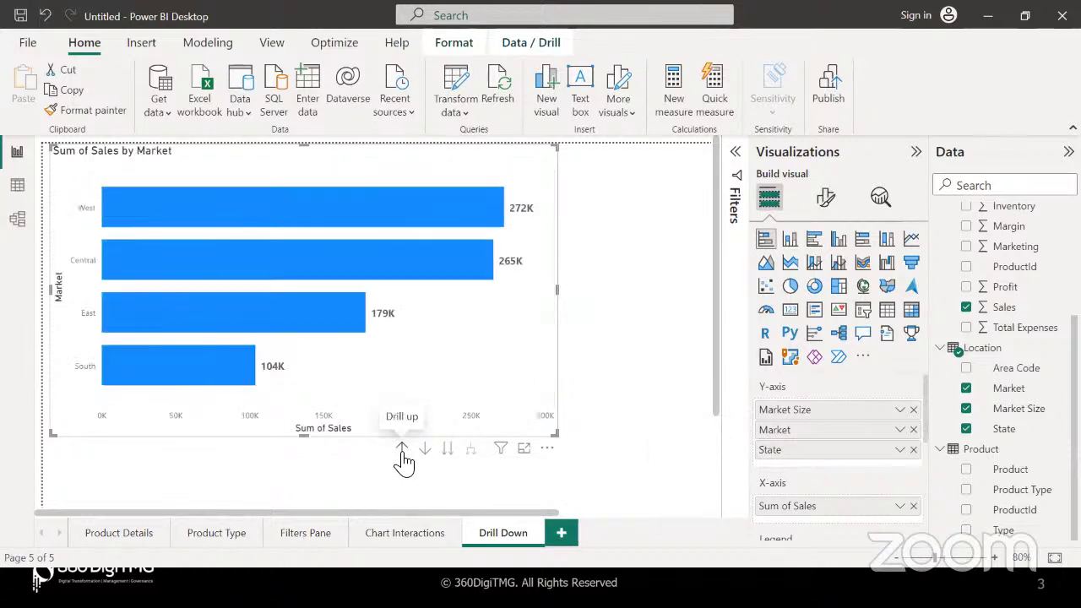
{"action": "left_click", "coordinate": [402, 450]}
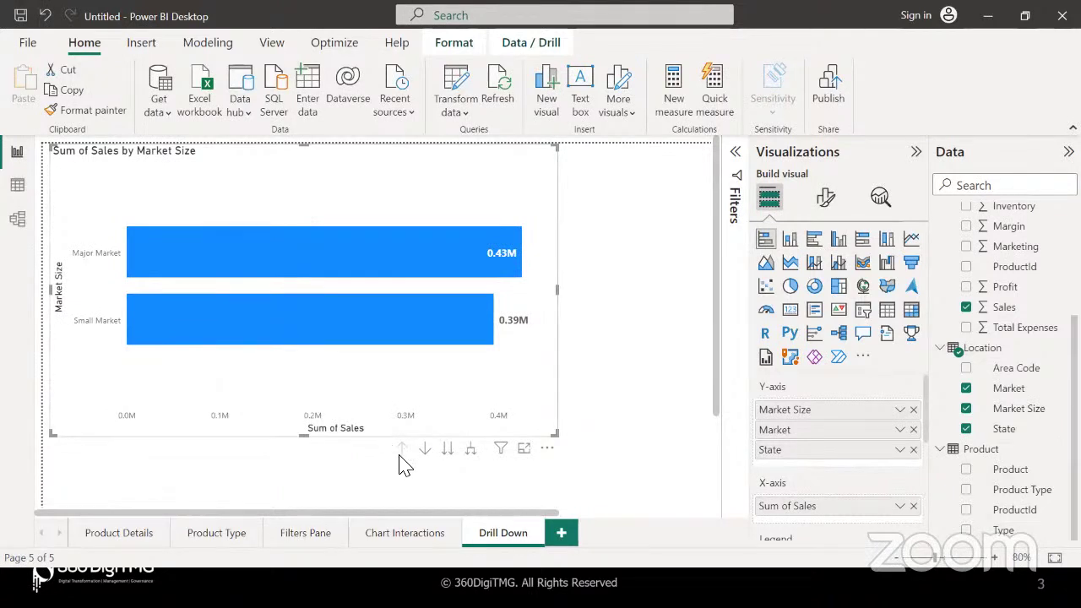
{"action": "left_click", "coordinate": [447, 448]}
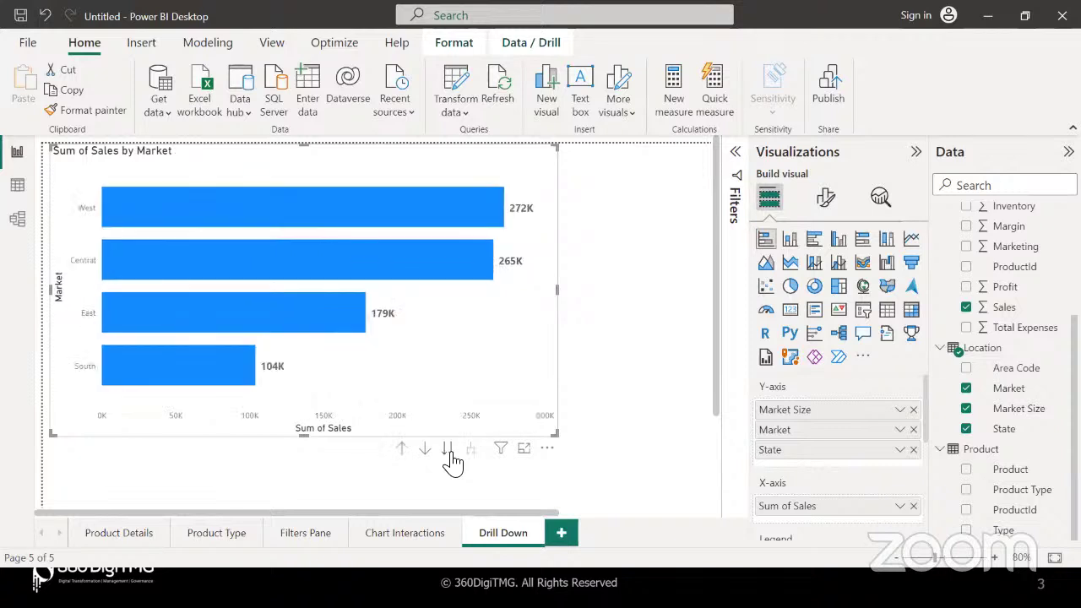
{"action": "left_click", "coordinate": [450, 453]}
{"action": "left_click", "coordinate": [402, 450]}
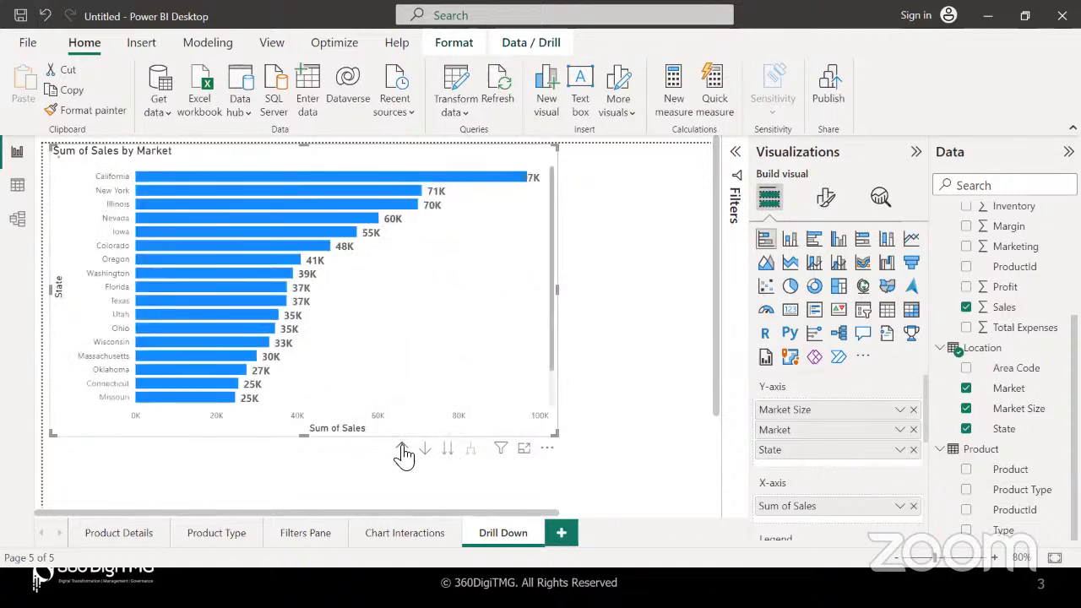
{"action": "left_click", "coordinate": [403, 450]}
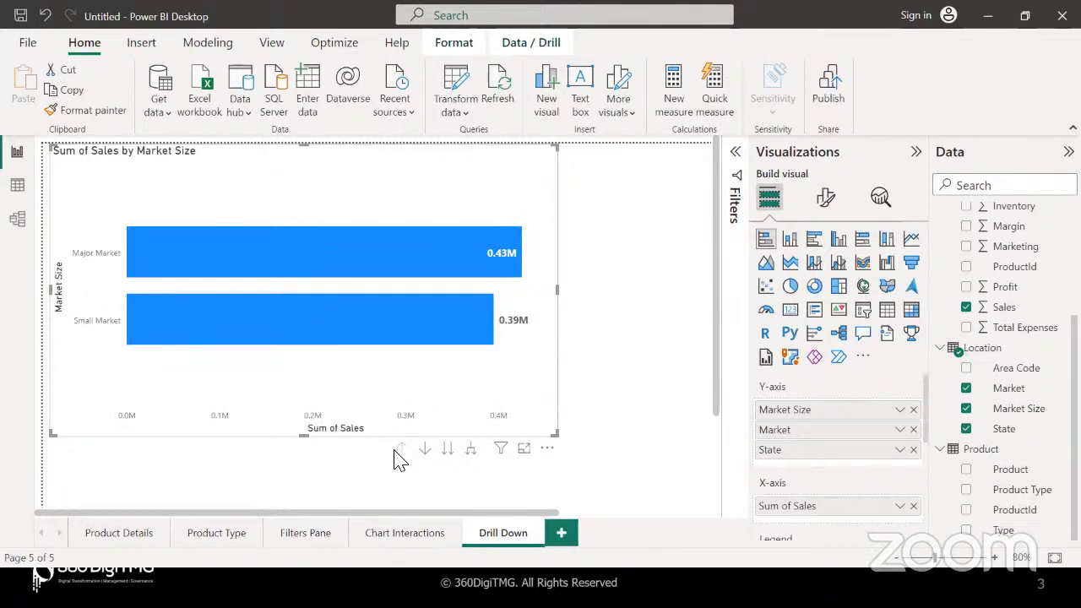
- Expand the hierarchy one level from Market Size to Market, and sort the axis by Market Size Market
{"action": "left_click", "coordinate": [471, 451]}
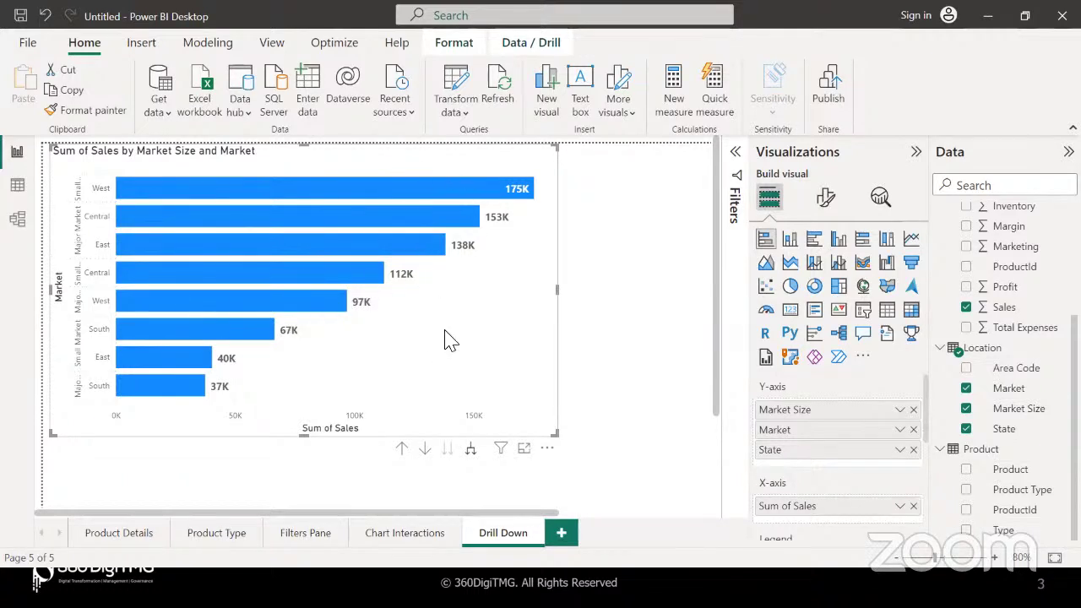
{"action": "left_click", "coordinate": [547, 448]}
{"action": "mouse_move", "coordinate": [632, 551]}
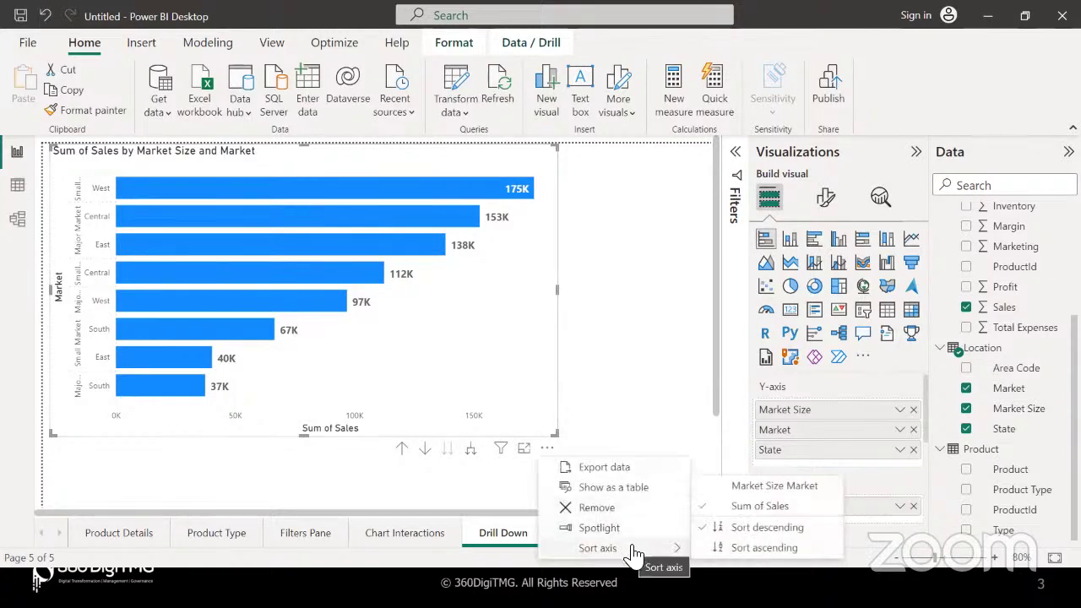
{"action": "left_click", "coordinate": [748, 489]}
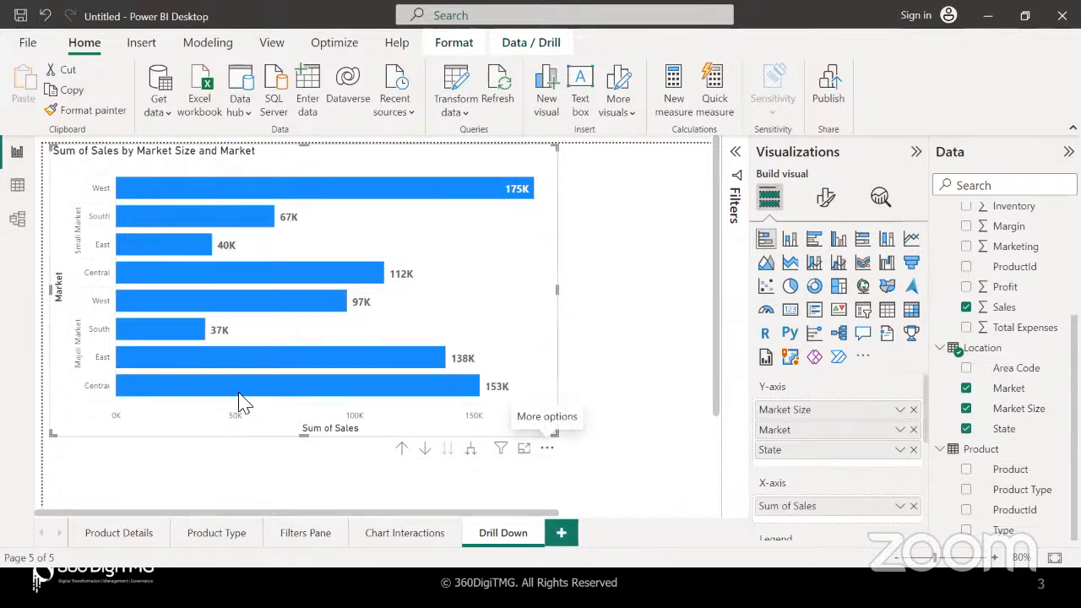
- Highlight the Small Market and Major Market groups in turn, and expand the whole hierarchy to the State level
{"action": "left_click", "coordinate": [79, 232]}
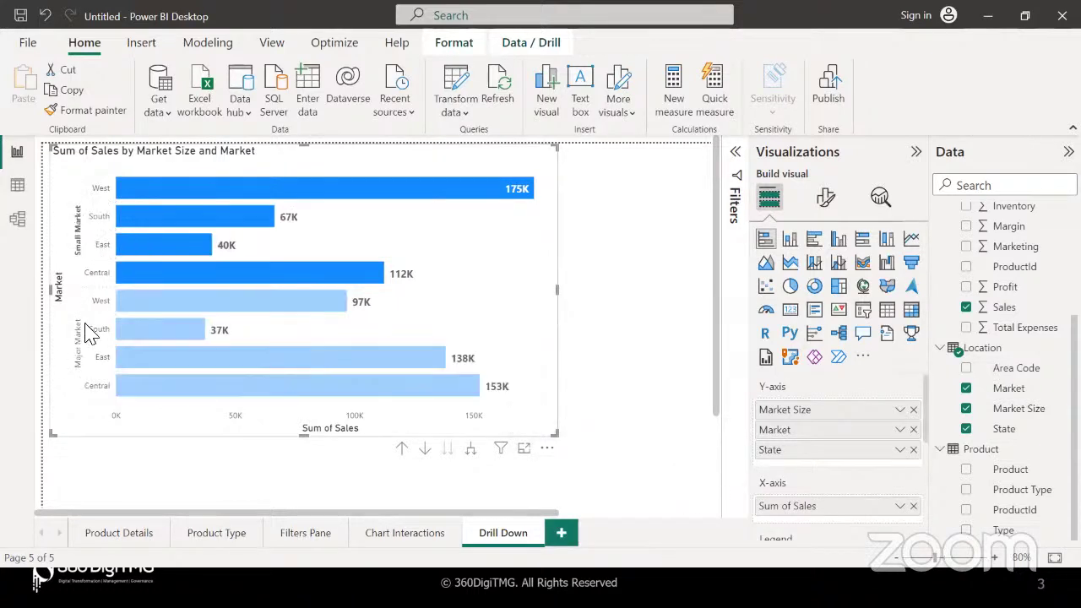
{"action": "left_click", "coordinate": [78, 346]}
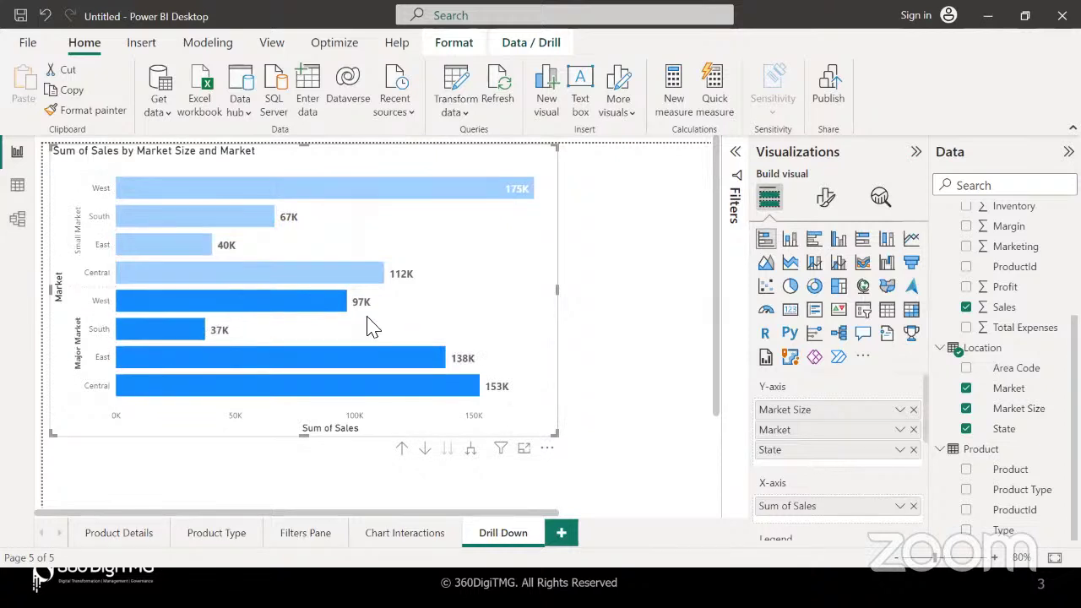
{"action": "left_click", "coordinate": [431, 321]}
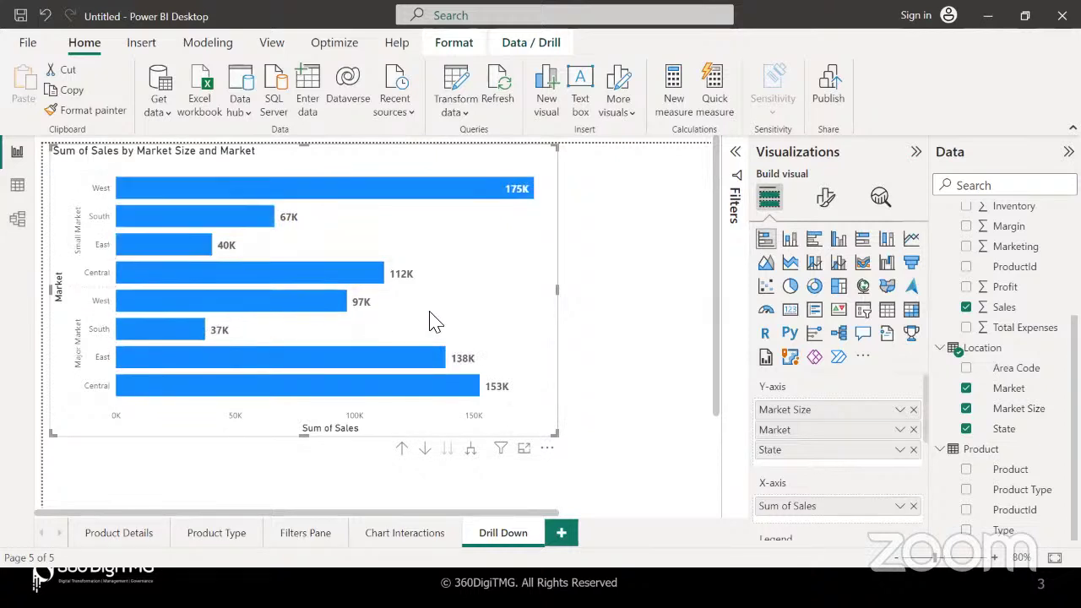
{"action": "left_click", "coordinate": [471, 452]}
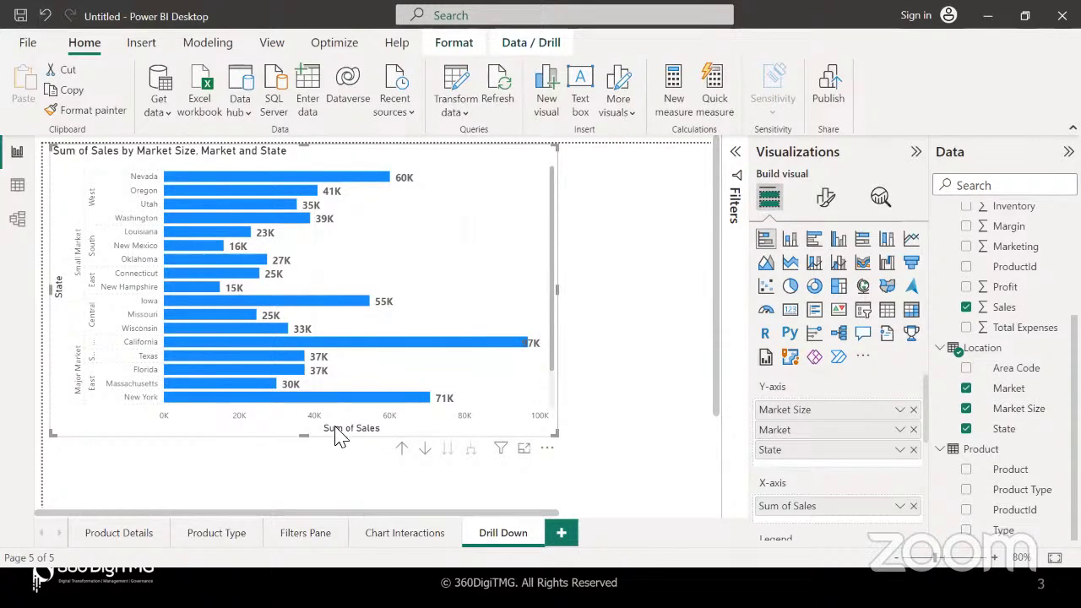
- Nudge the bar chart slightly upward on the page and collapse its hierarchy from State back to the Market Size level
{"action": "mouse_move", "coordinate": [305, 435]}
{"action": "left_mouse_down"}
{"action": "mouse_move", "coordinate": [311, 481]}
{"action": "mouse_move", "coordinate": [308, 430]}
{"action": "left_mouse_up"}
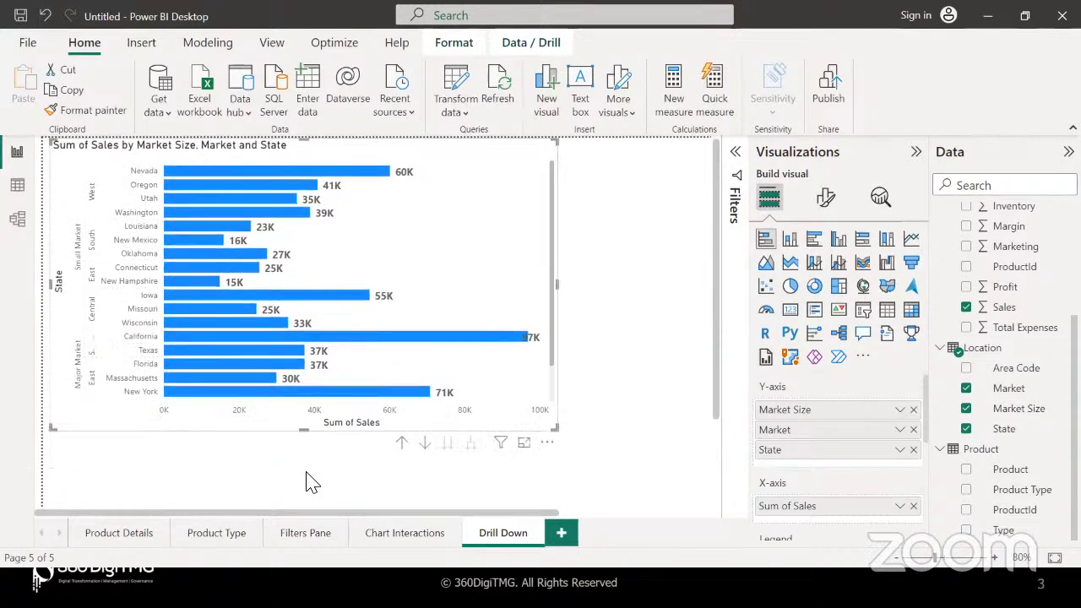
{"action": "scroll", "coordinate": [378, 382], "scroll_direction": "down", "scroll_amount": 1}
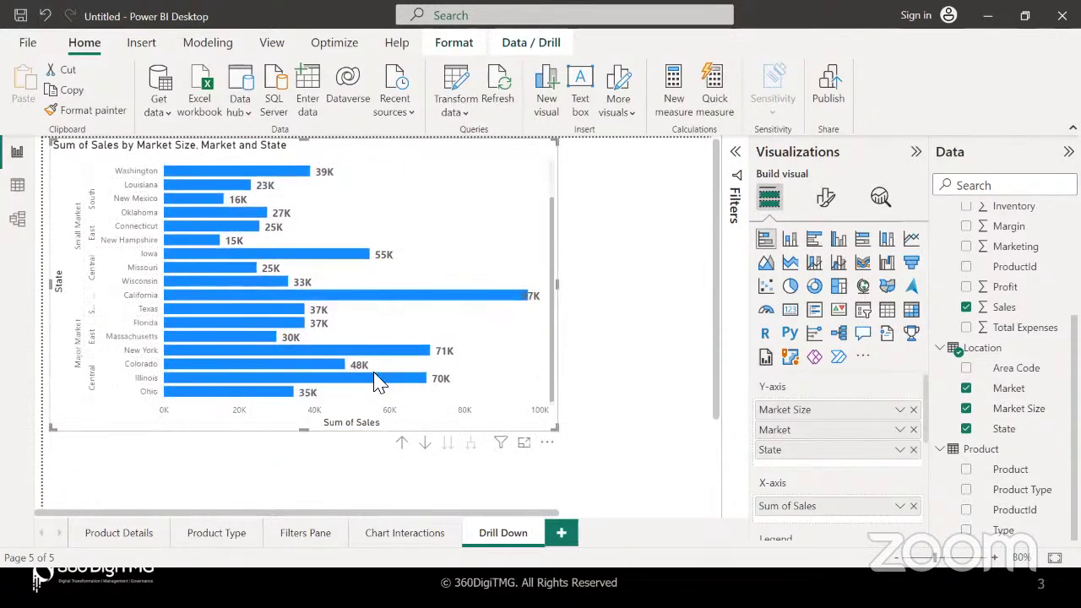
{"action": "scroll", "coordinate": [378, 382], "scroll_direction": "up", "scroll_amount": 2}
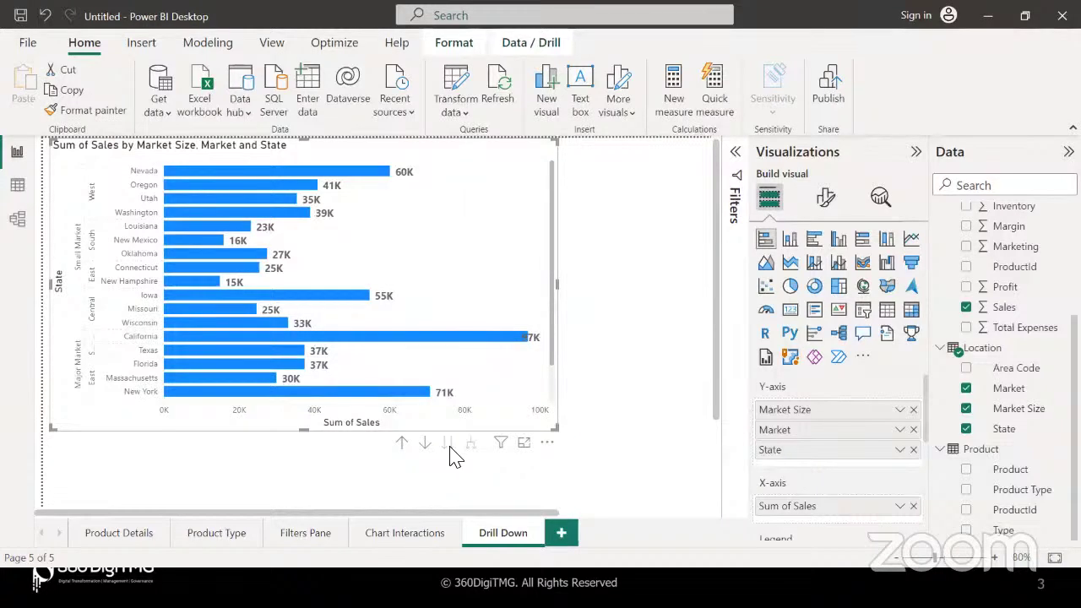
{"action": "left_click", "coordinate": [402, 443]}
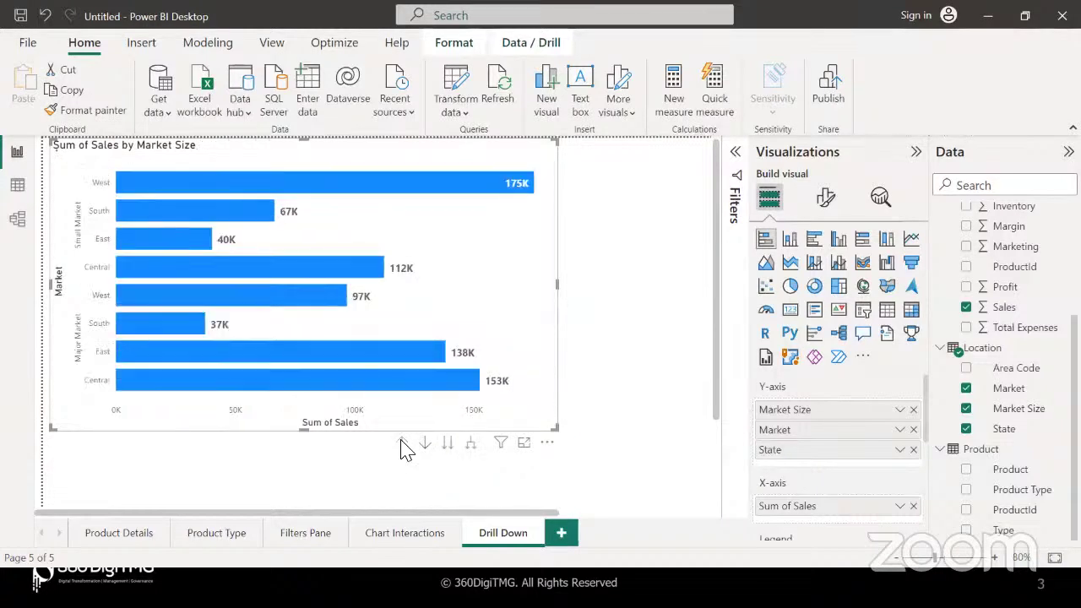
{"action": "left_click", "coordinate": [402, 443]}
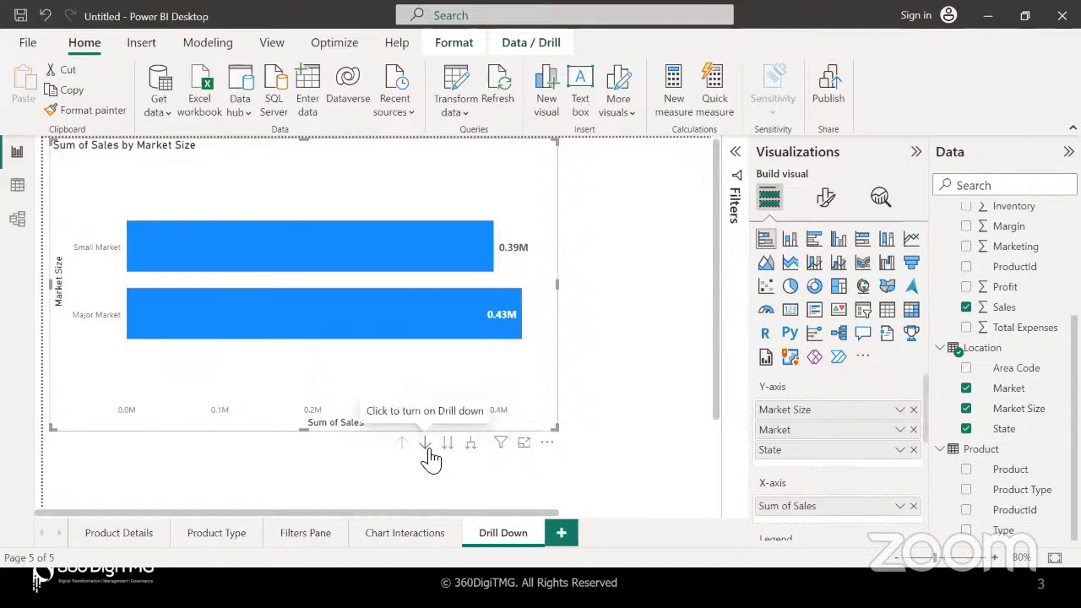
- Turn on drill mode and drill into Small Market and its West market down to the states
{"action": "left_click", "coordinate": [426, 443]}
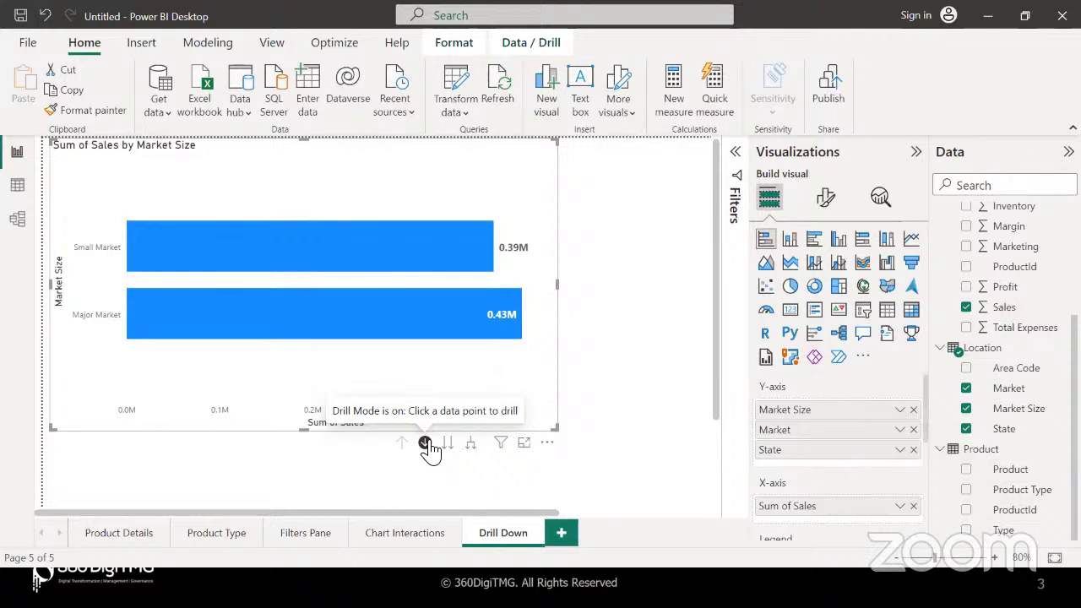
{"action": "left_click", "coordinate": [271, 243]}
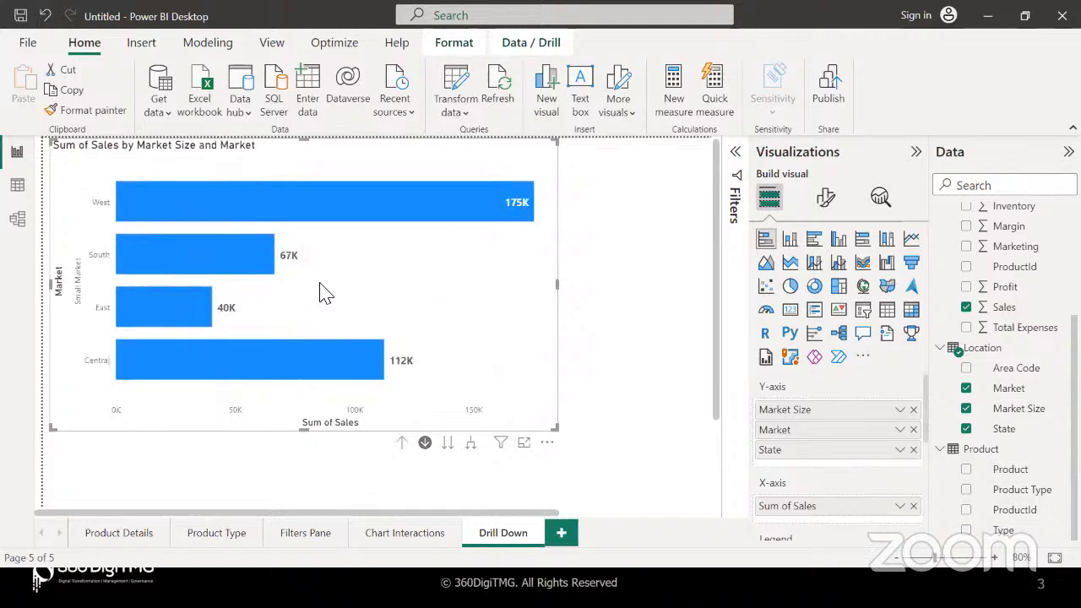
{"action": "left_click", "coordinate": [177, 204]}
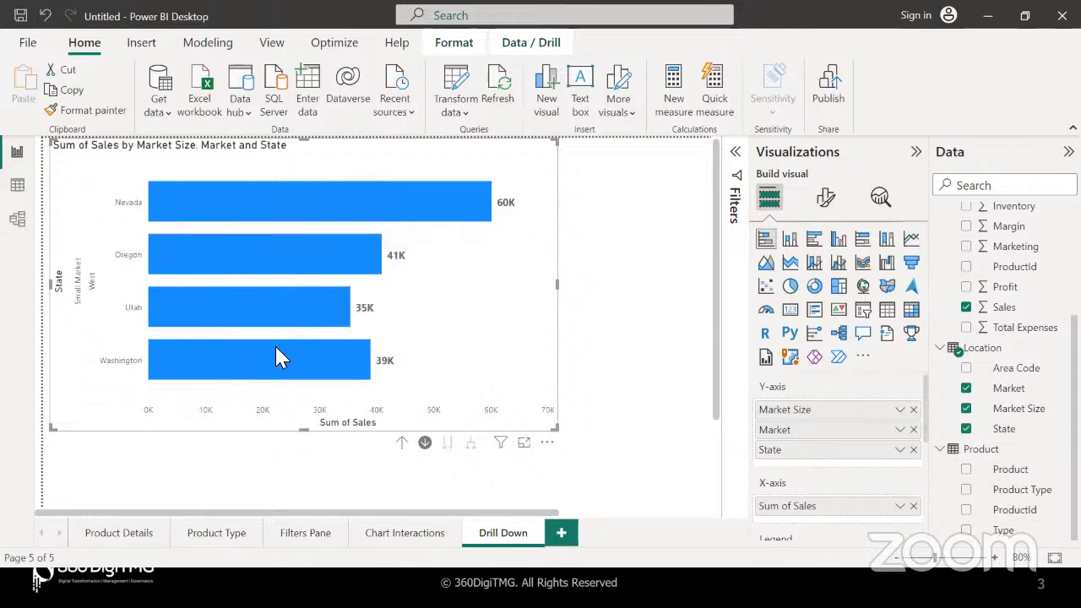
{"action": "mouse_move", "coordinate": [282, 360]}
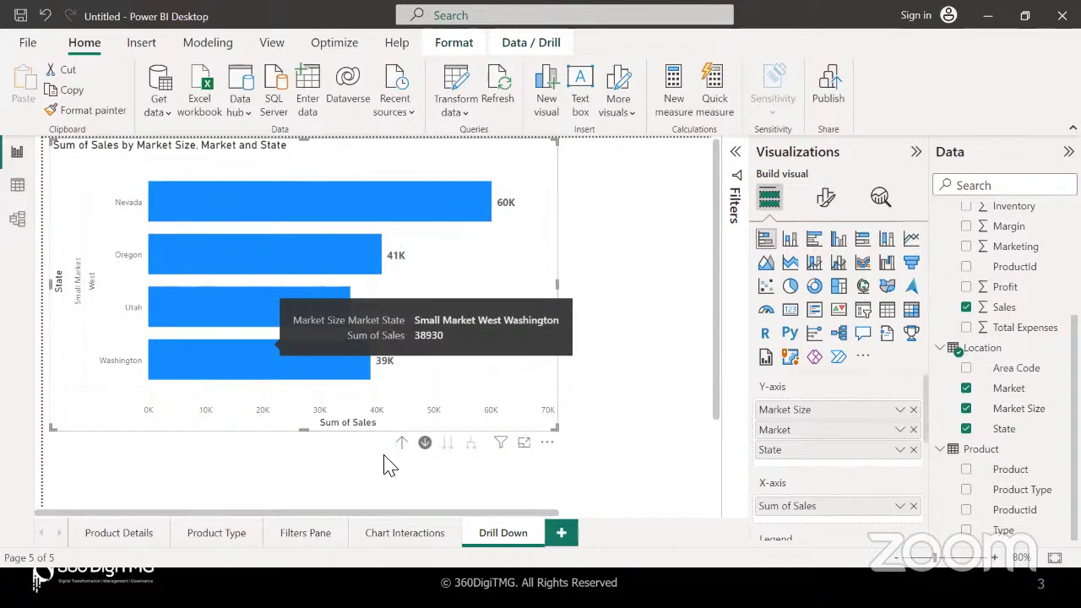
- Return to the Market Size level, drill into Major Market and its East market, and deselect the chart
{"action": "left_click", "coordinate": [402, 443]}
{"action": "left_click", "coordinate": [403, 443]}
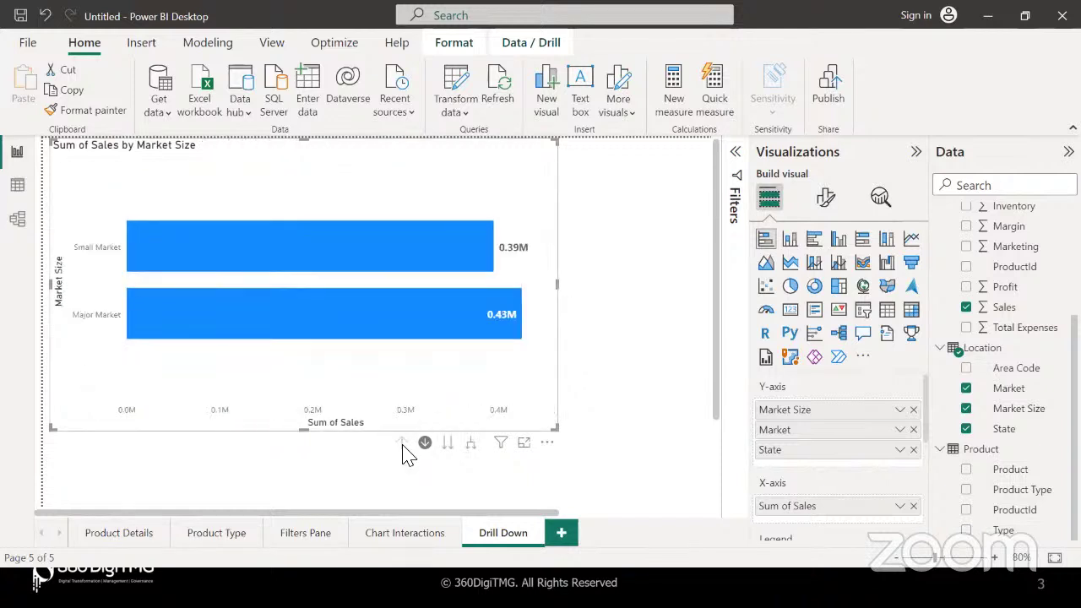
{"action": "left_click", "coordinate": [186, 325]}
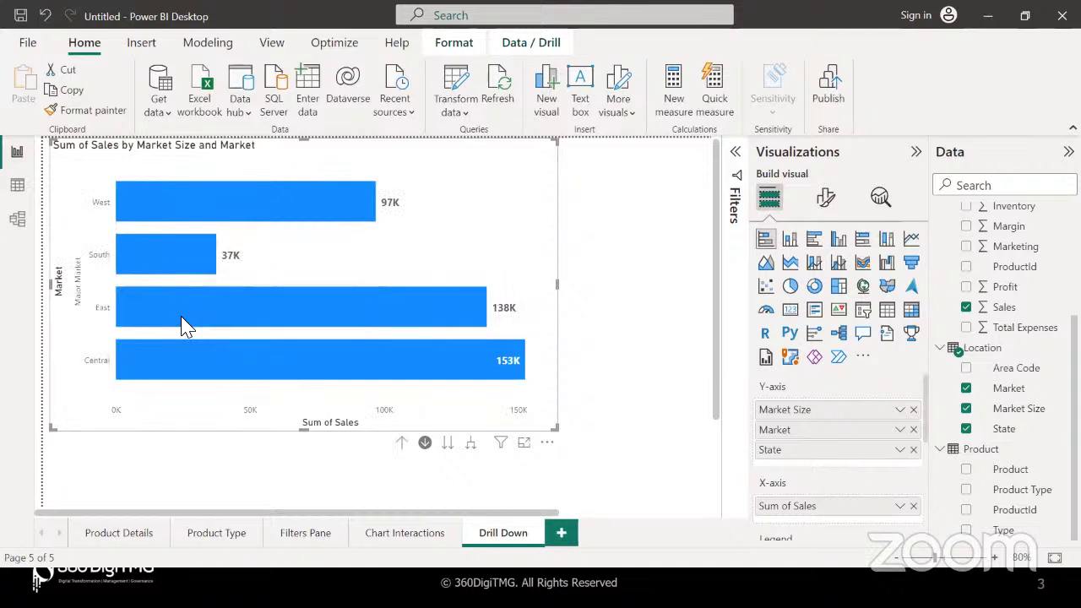
{"action": "left_click", "coordinate": [161, 312]}
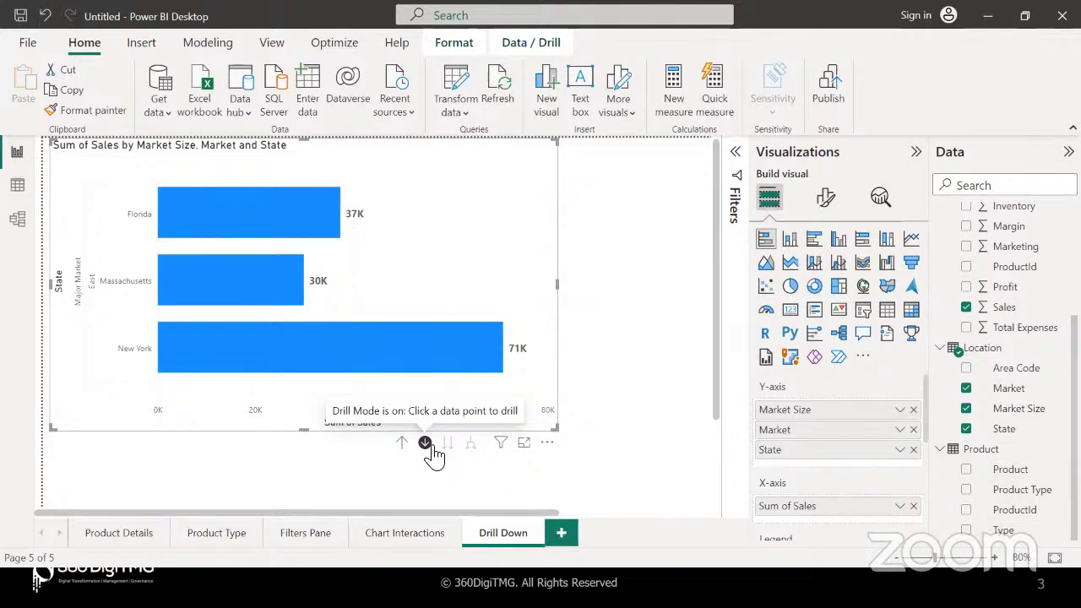
{"action": "left_click", "coordinate": [421, 492]}
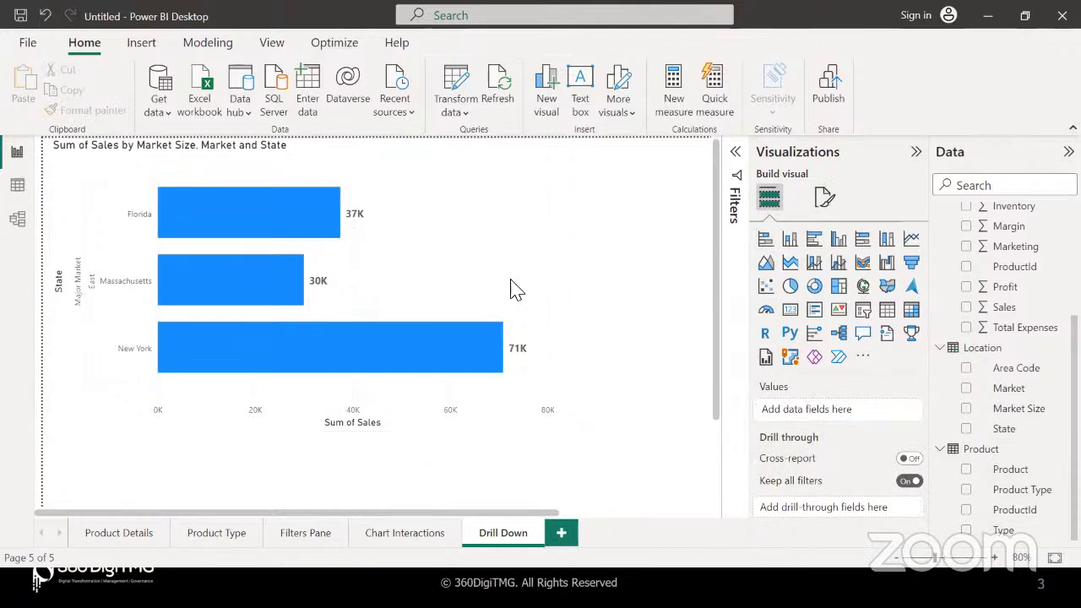
- Add a report page named Line Chart, and place an empty line chart enlarged across most of the visible canvas
{"action": "key", "text": "alt+Tab"}
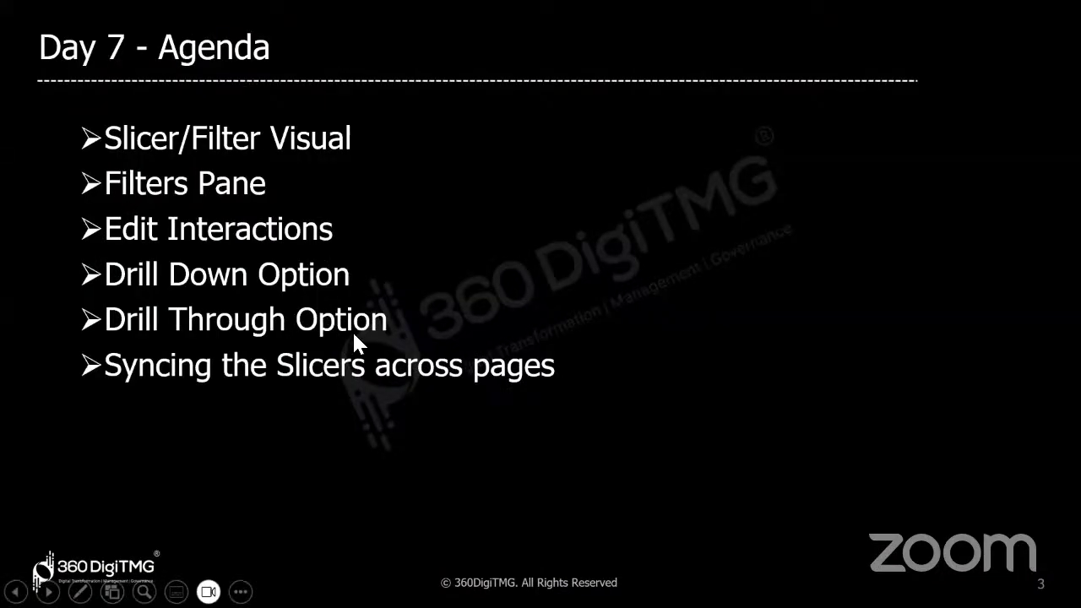
{"action": "key", "text": "alt+Tab"}
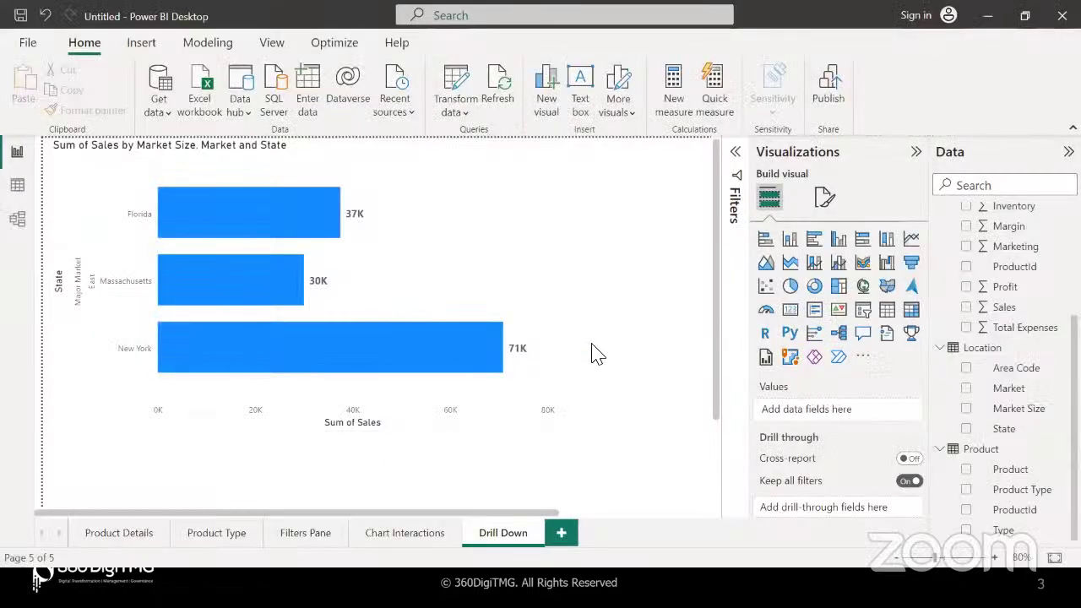
{"action": "left_click", "coordinate": [561, 535]}
{"action": "double_click", "coordinate": [563, 540]}
{"action": "type", "text": "Line Chart"}
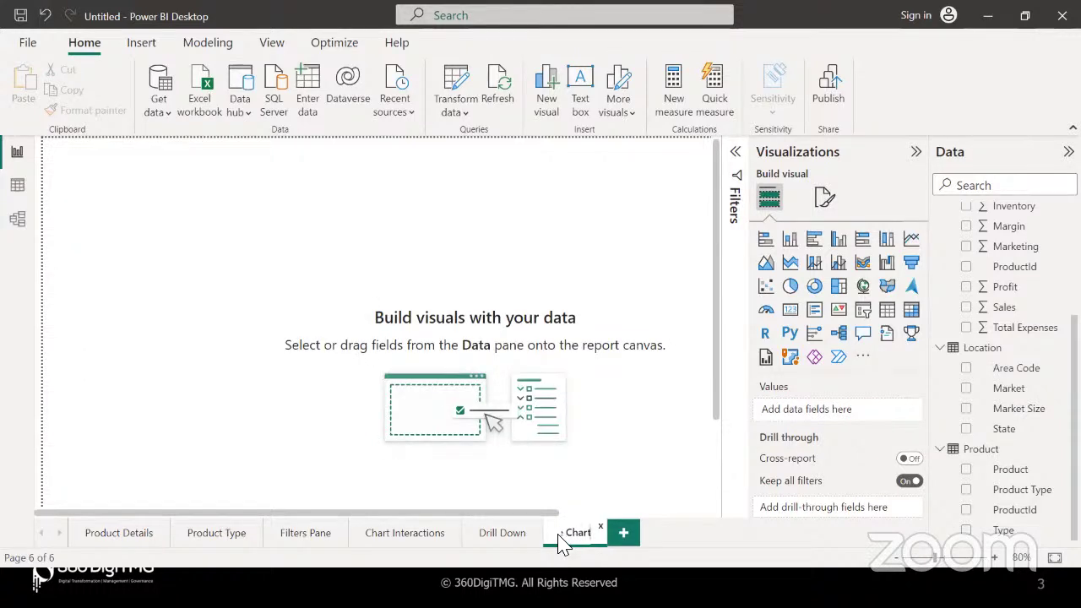
{"action": "key", "text": "Return"}
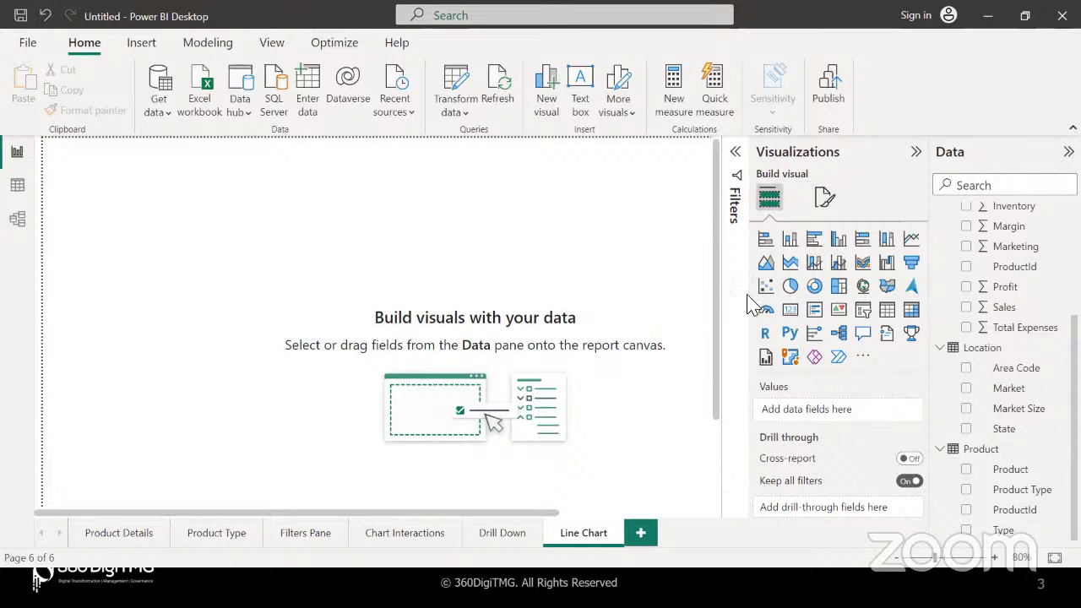
{"action": "left_click", "coordinate": [912, 240]}
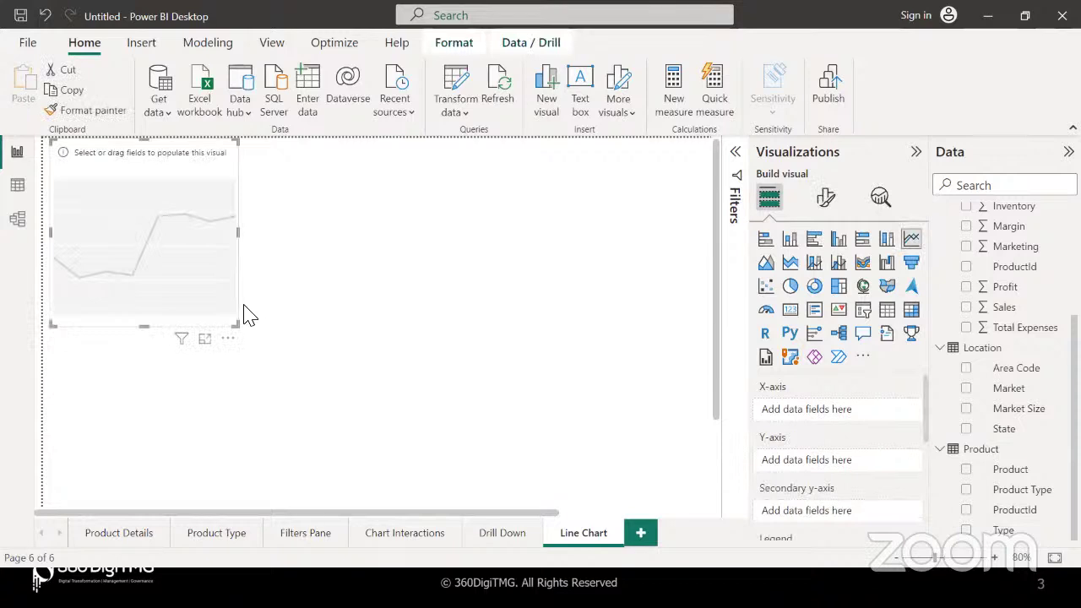
{"action": "left_click_drag", "start_coordinate": [487, 321], "coordinate": [608, 362]}
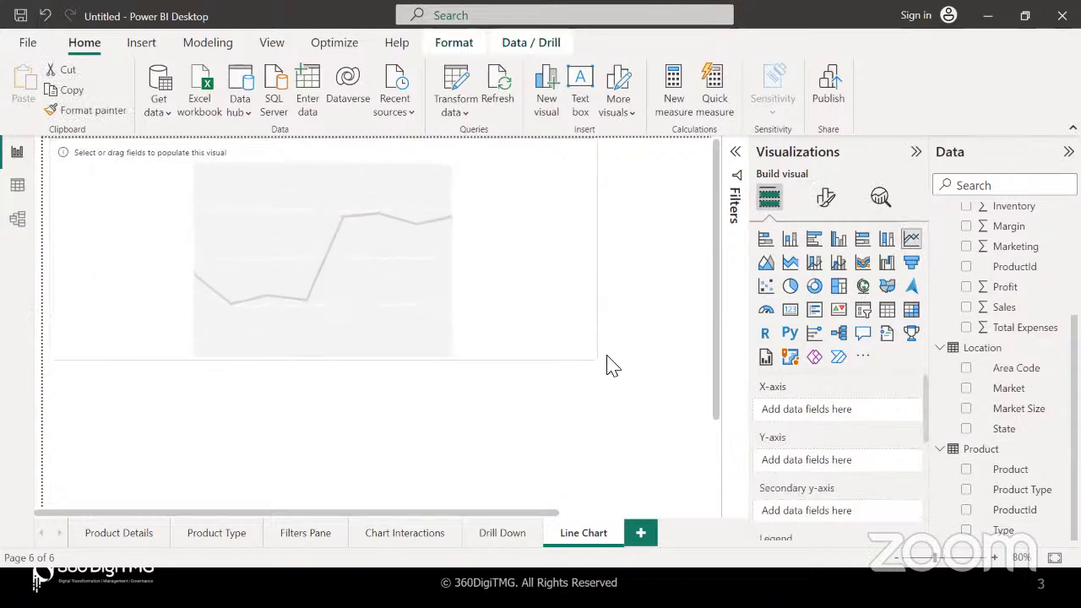
- Put Profit on the line chart's Y-axis and the Fact Table's Date on its X-axis
{"action": "left_click_drag", "start_coordinate": [1034, 290], "coordinate": [865, 470]}
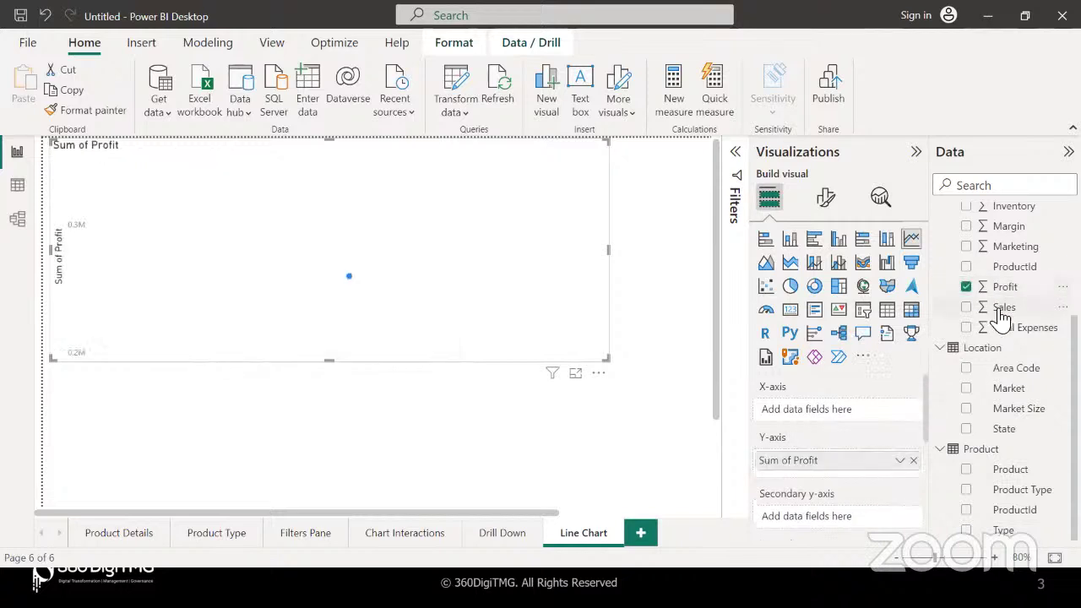
{"action": "scroll", "coordinate": [1004, 333], "scroll_direction": "up", "scroll_amount": 3}
{"action": "left_click_drag", "start_coordinate": [1005, 356], "coordinate": [848, 412]}
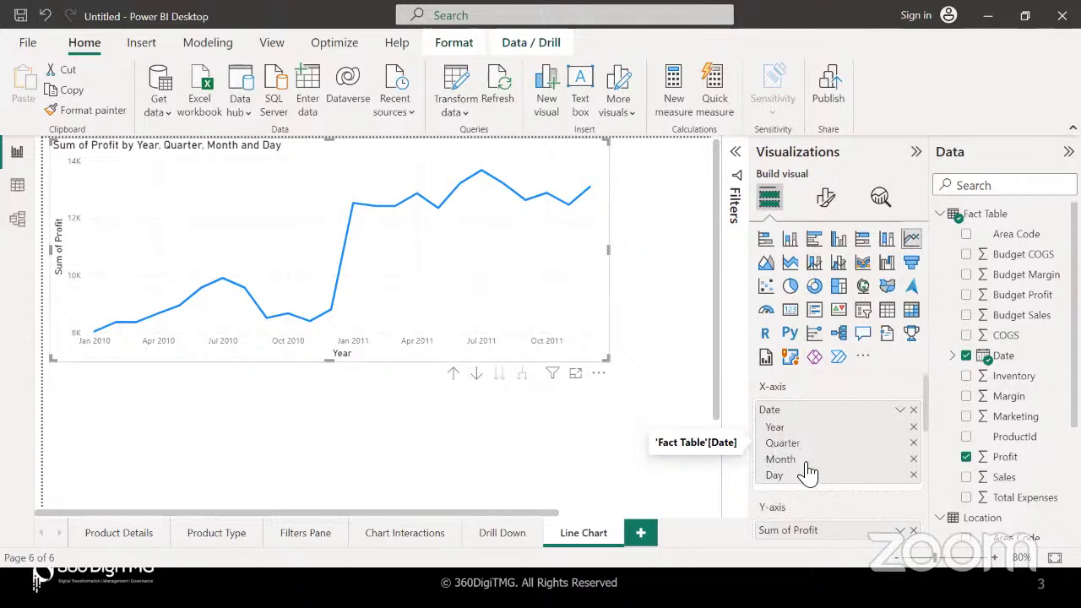
- Remove the Day level from the date hierarchy, and clear Date and Profit from the line chart
{"action": "left_click", "coordinate": [902, 411]}
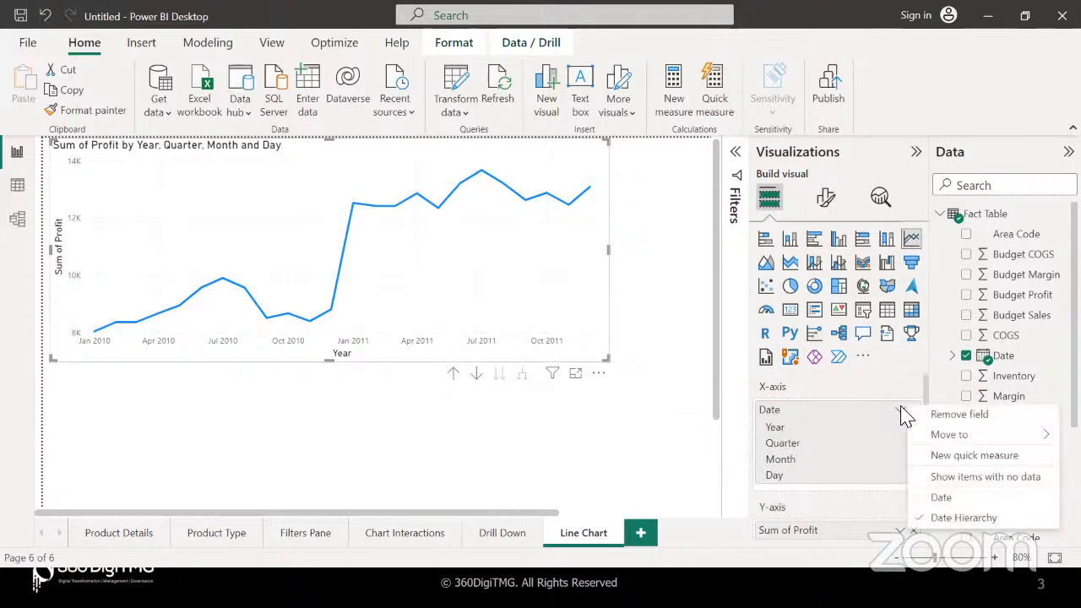
{"action": "left_click", "coordinate": [778, 435]}
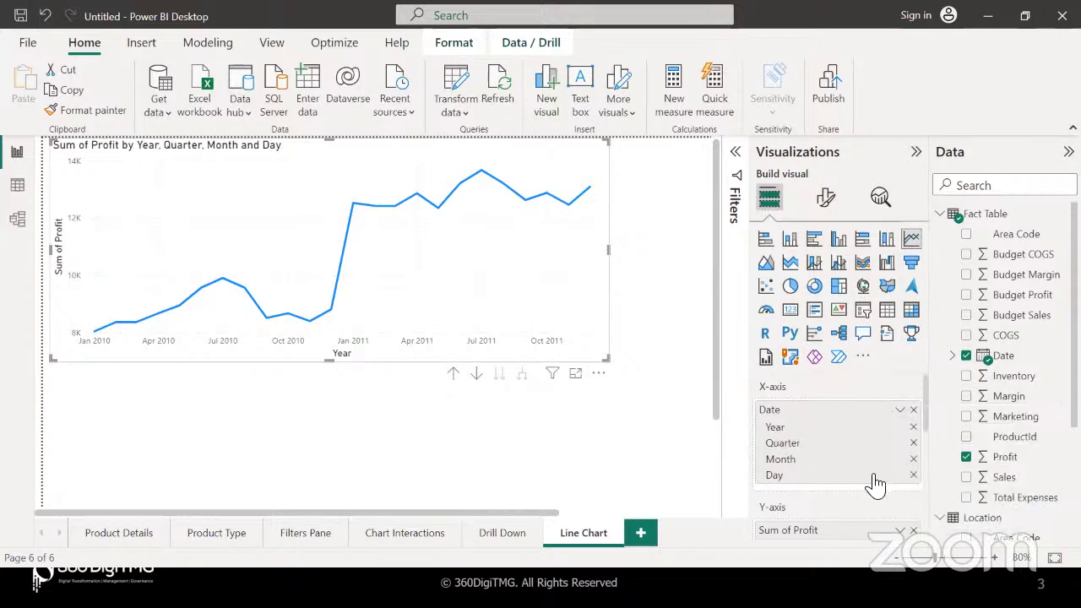
{"action": "left_click", "coordinate": [912, 475]}
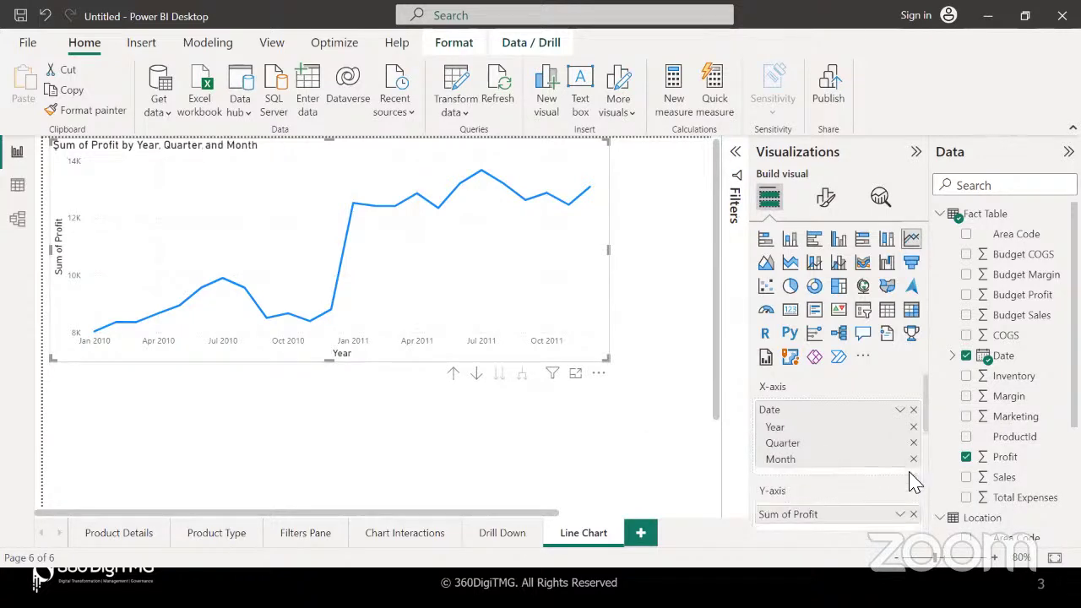
{"action": "left_click", "coordinate": [912, 410]}
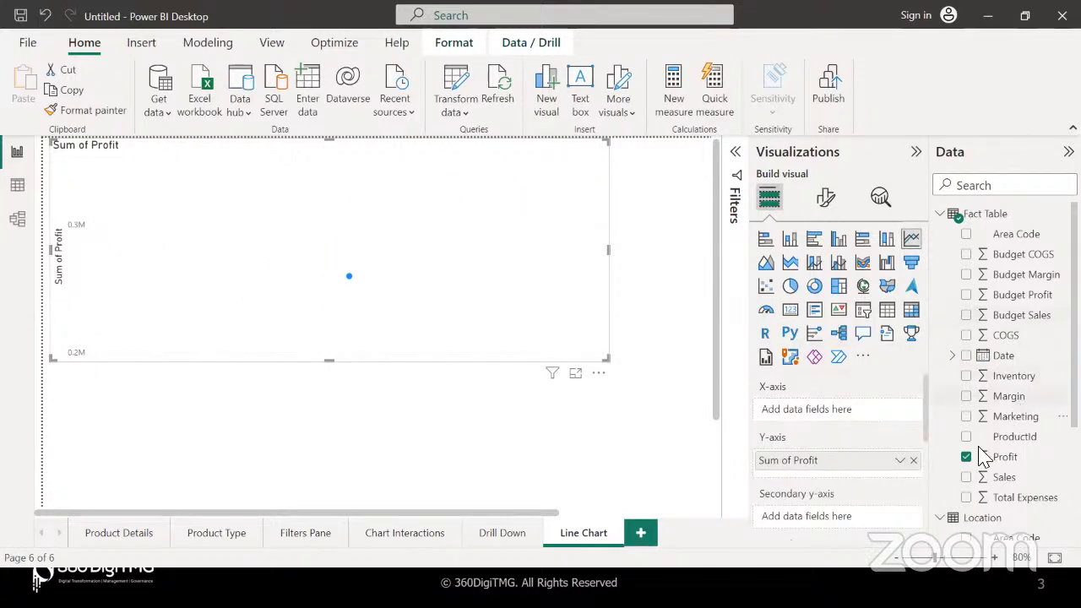
{"action": "left_click", "coordinate": [913, 460]}
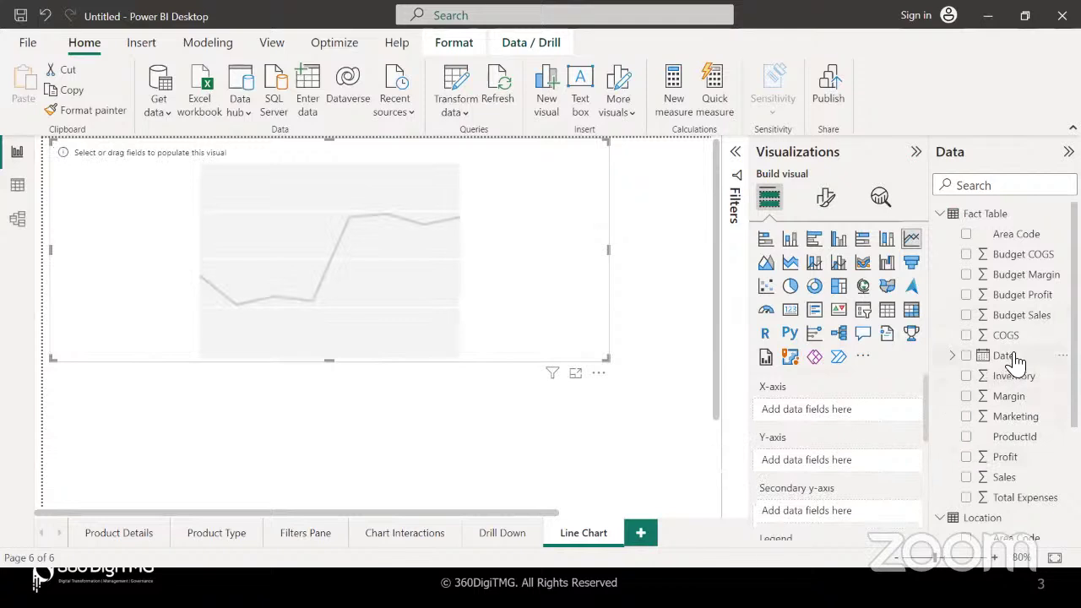
- Rebuild the line chart with the Date hierarchy on the X-axis first and Profit on the Y-axis
{"action": "left_click_drag", "start_coordinate": [1018, 361], "coordinate": [838, 411]}
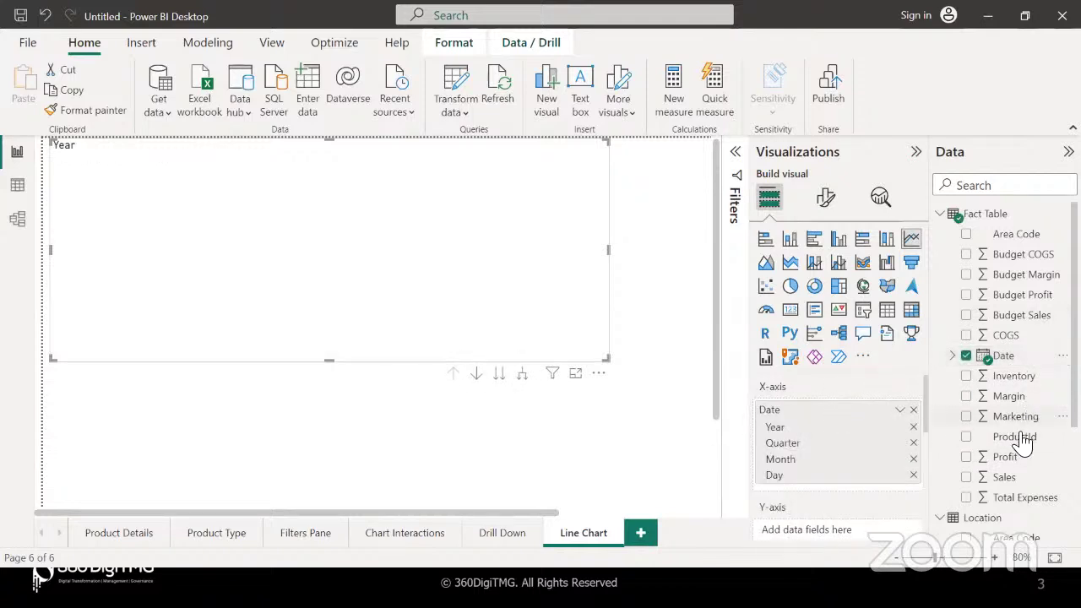
{"action": "left_click_drag", "start_coordinate": [1006, 461], "coordinate": [828, 410]}
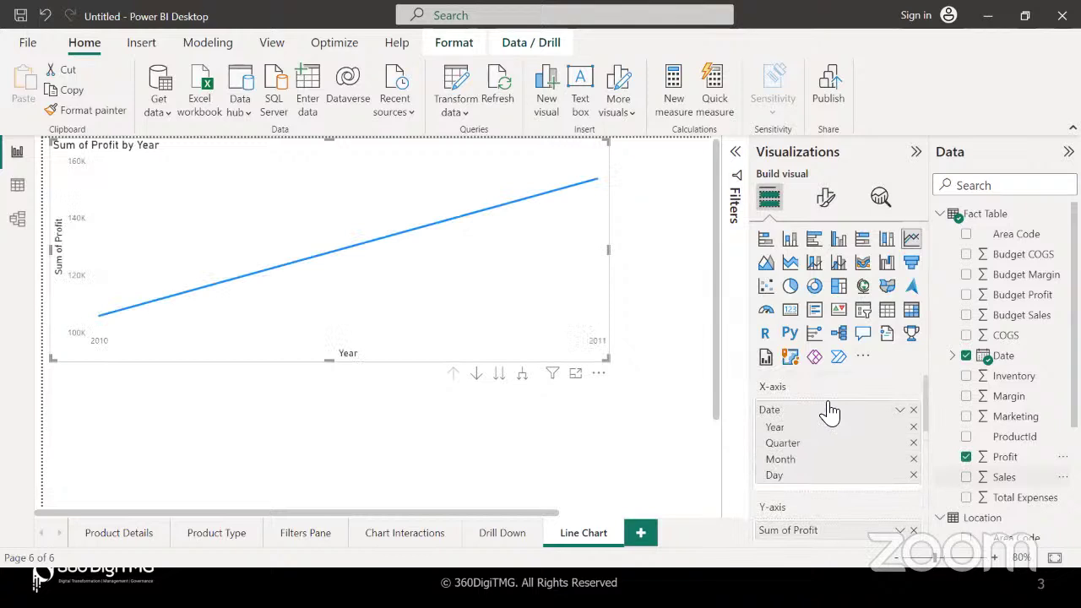
{"action": "scroll", "coordinate": [802, 523], "scroll_direction": "down", "scroll_amount": 1}
{"action": "scroll", "coordinate": [802, 523], "scroll_direction": "up", "scroll_amount": 1}
- Switch the Profit line chart from the Year level to the Quarter level of the date hierarchy
{"action": "mouse_move", "coordinate": [97, 317]}
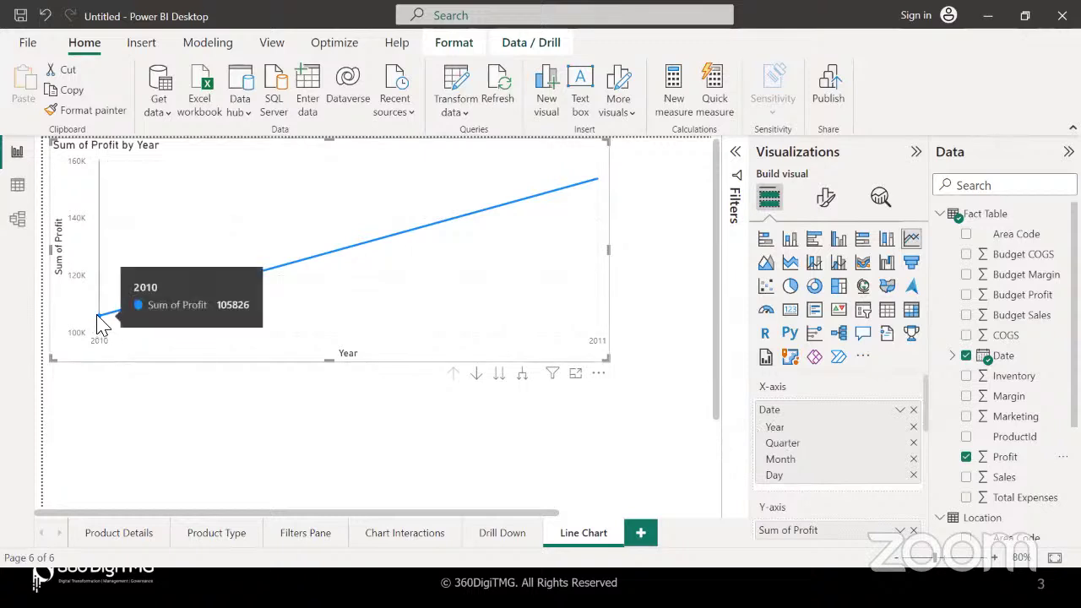
{"action": "mouse_move", "coordinate": [580, 193]}
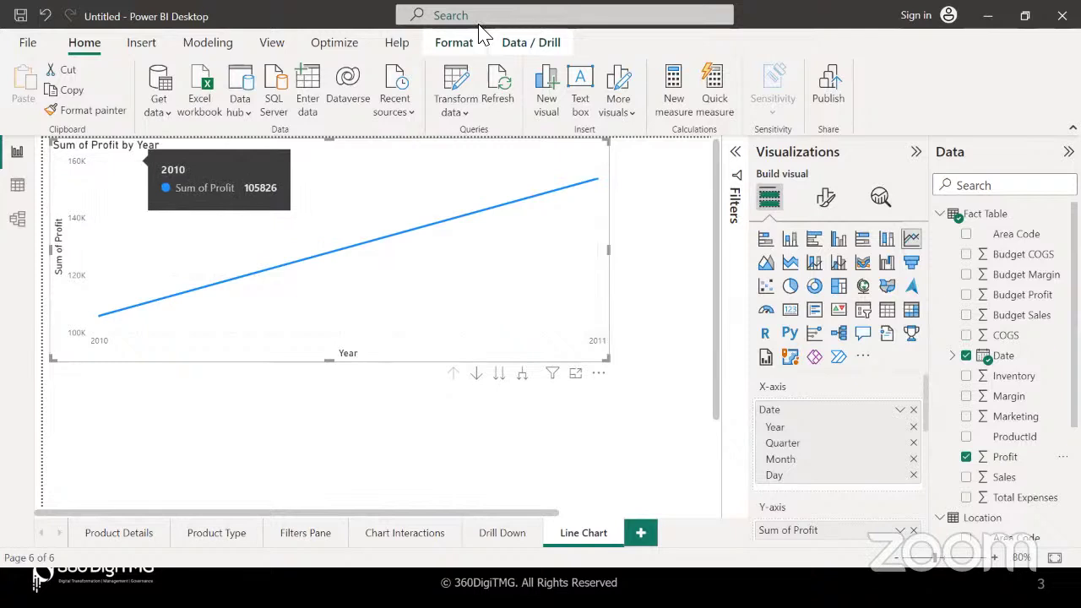
{"action": "mouse_move", "coordinate": [93, 157]}
{"action": "left_mouse_down"}
{"action": "mouse_move", "coordinate": [210, 160]}
{"action": "mouse_move", "coordinate": [181, 147]}
{"action": "mouse_move", "coordinate": [74, 156]}
{"action": "mouse_move", "coordinate": [206, 158]}
{"action": "mouse_move", "coordinate": [140, 154]}
{"action": "mouse_move", "coordinate": [187, 165]}
{"action": "left_mouse_up"}
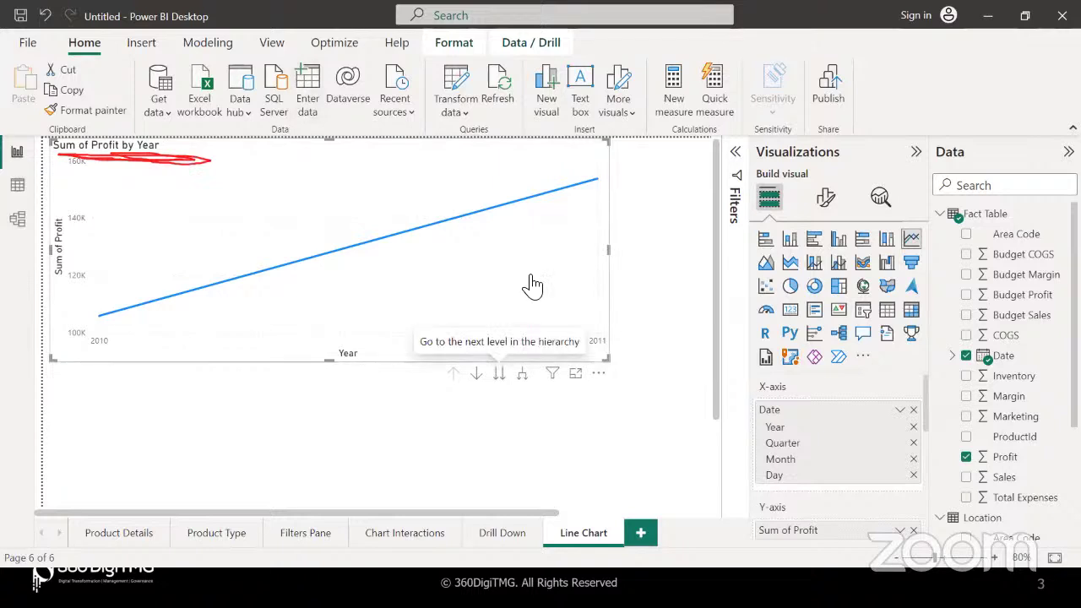
{"action": "left_click", "coordinate": [499, 374]}
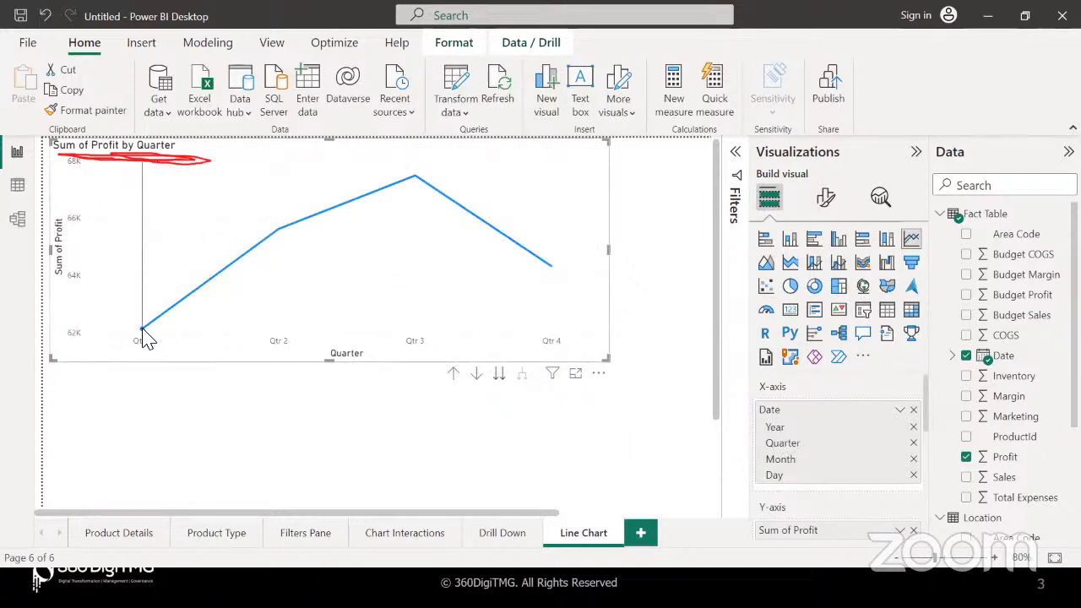
{"action": "mouse_move", "coordinate": [143, 335]}
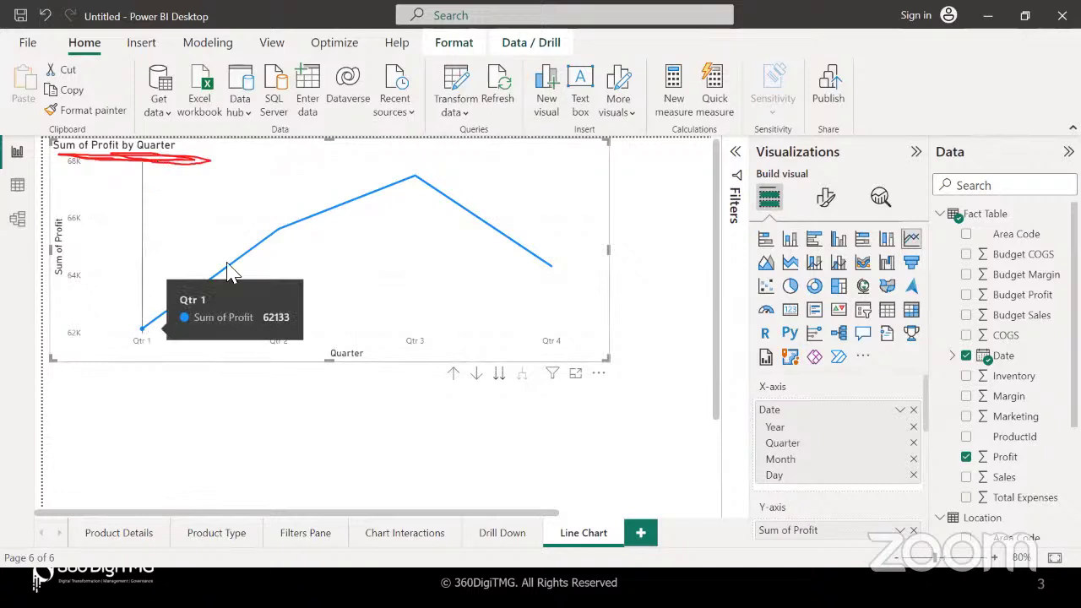
{"action": "mouse_move", "coordinate": [411, 188]}
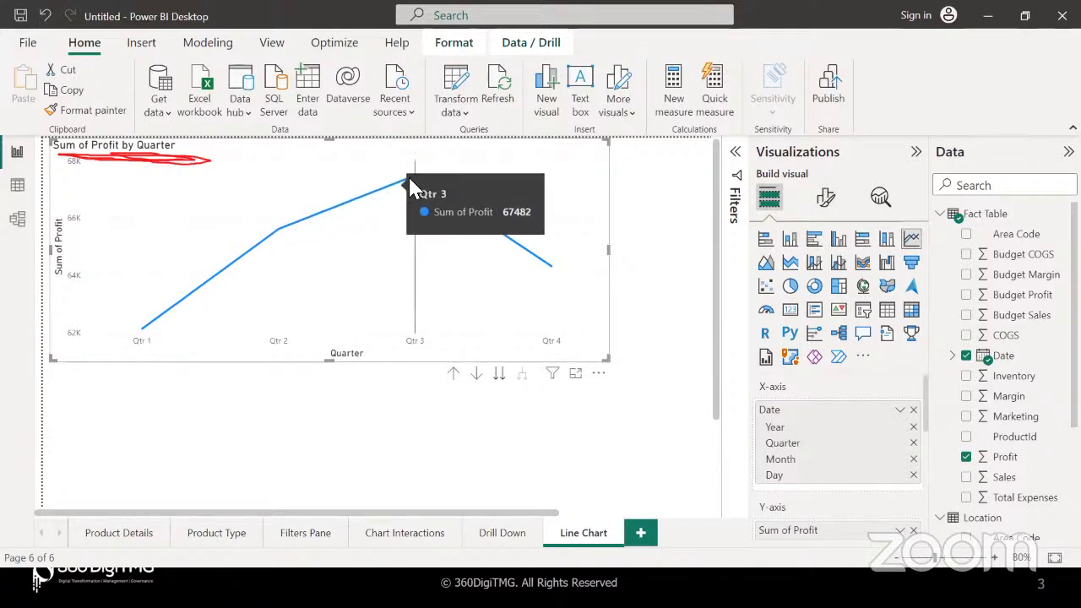
{"action": "mouse_move", "coordinate": [547, 263]}
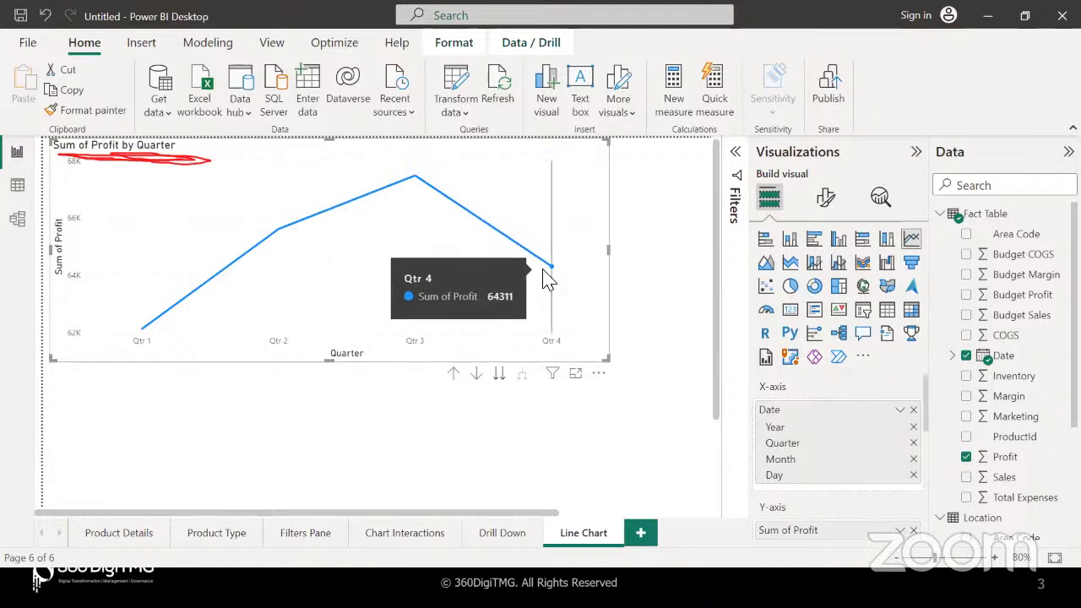
- Move the Profit line chart from the Quarter level through Month to the Day level of the date hierarchy
{"action": "mouse_move", "coordinate": [198, 292]}
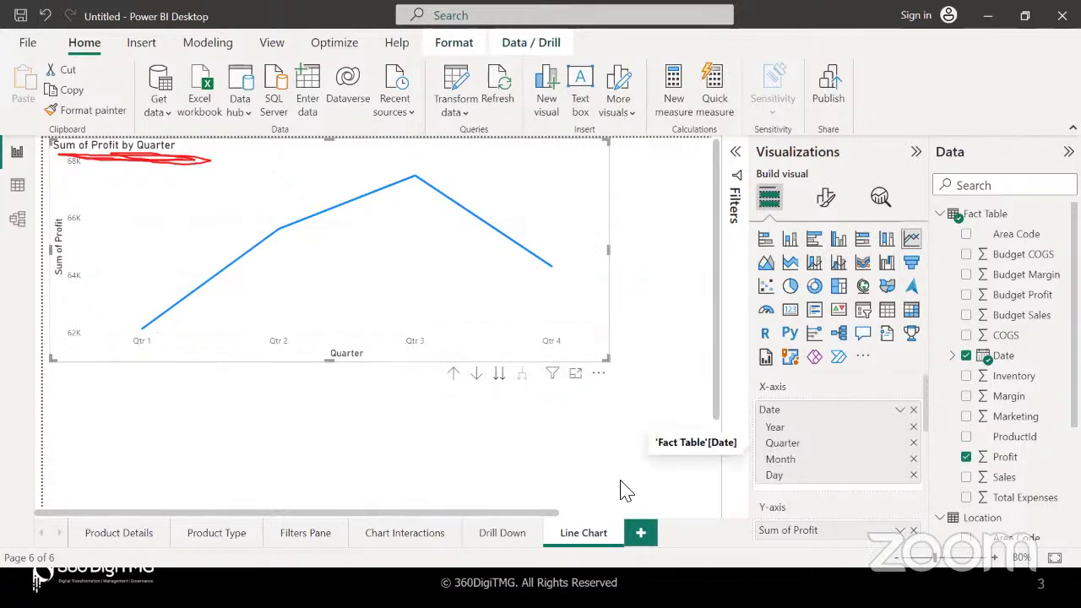
{"action": "left_click", "coordinate": [499, 376]}
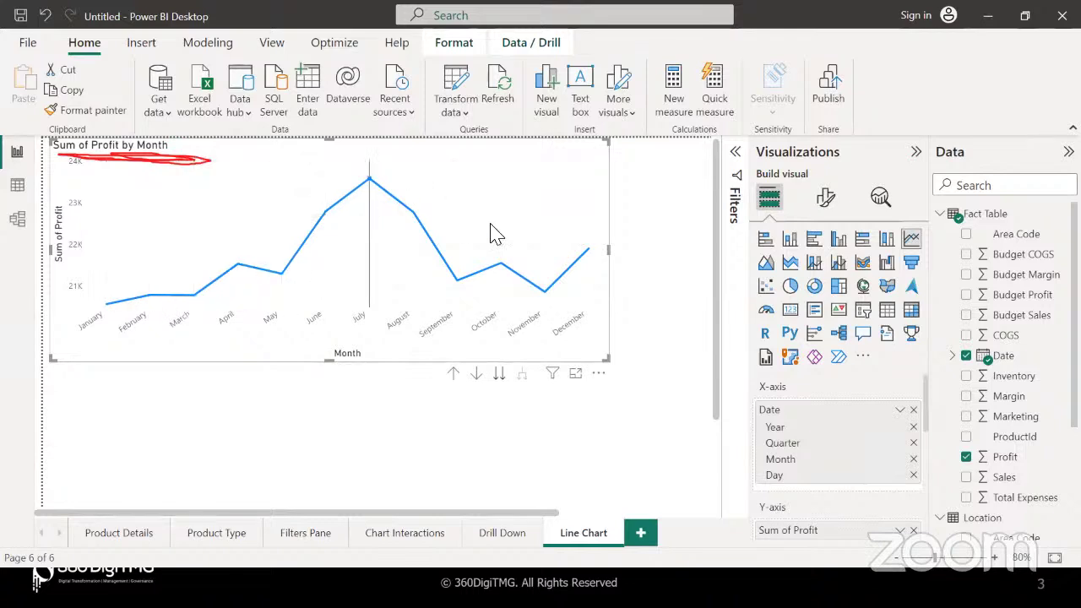
{"action": "mouse_move", "coordinate": [591, 264]}
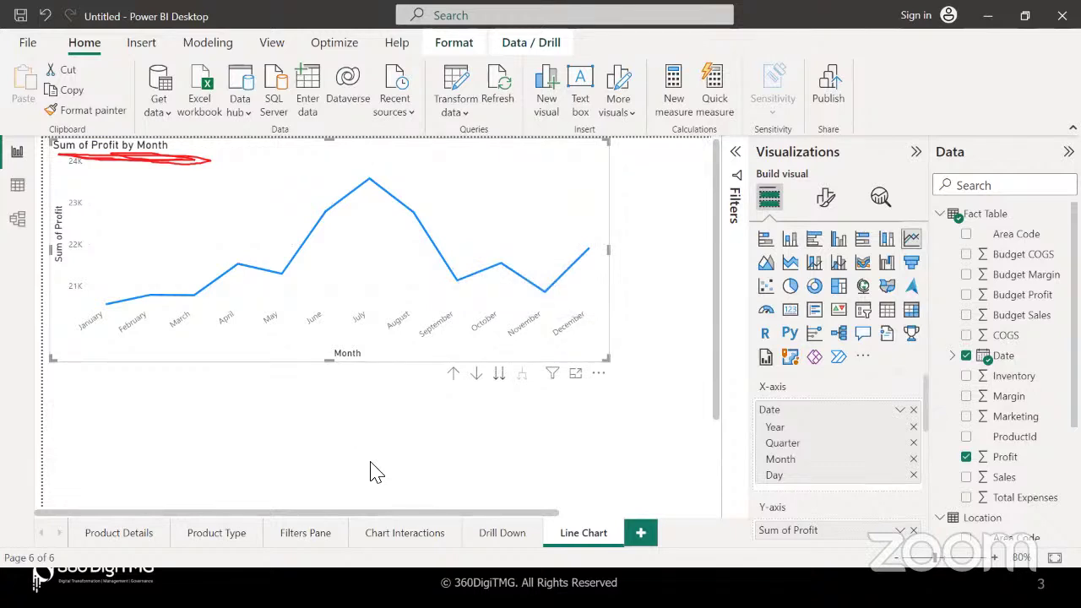
{"action": "left_click", "coordinate": [498, 374]}
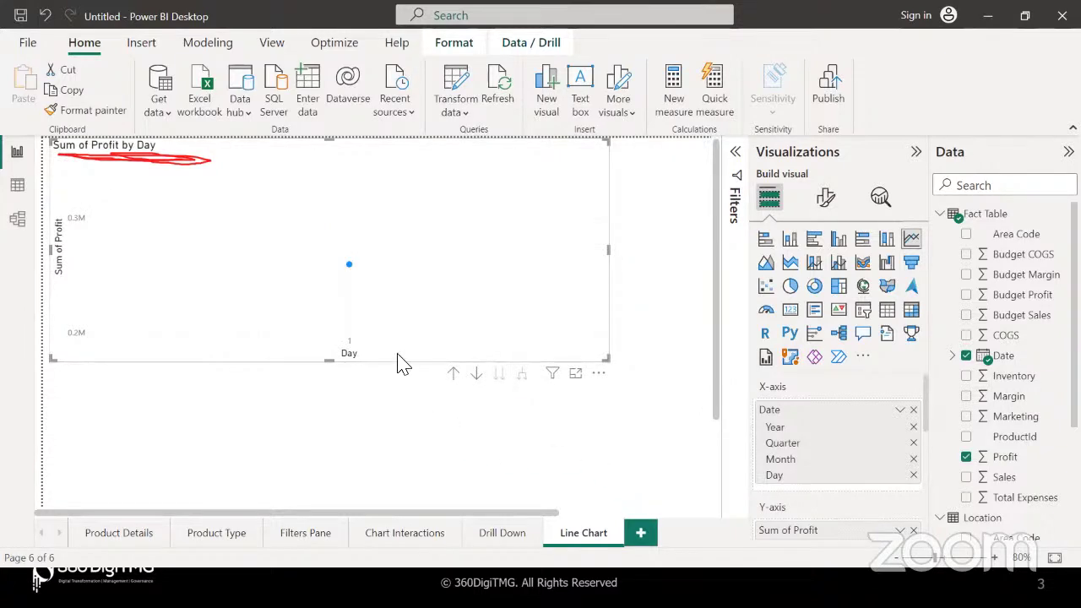
{"action": "mouse_move", "coordinate": [349, 265]}
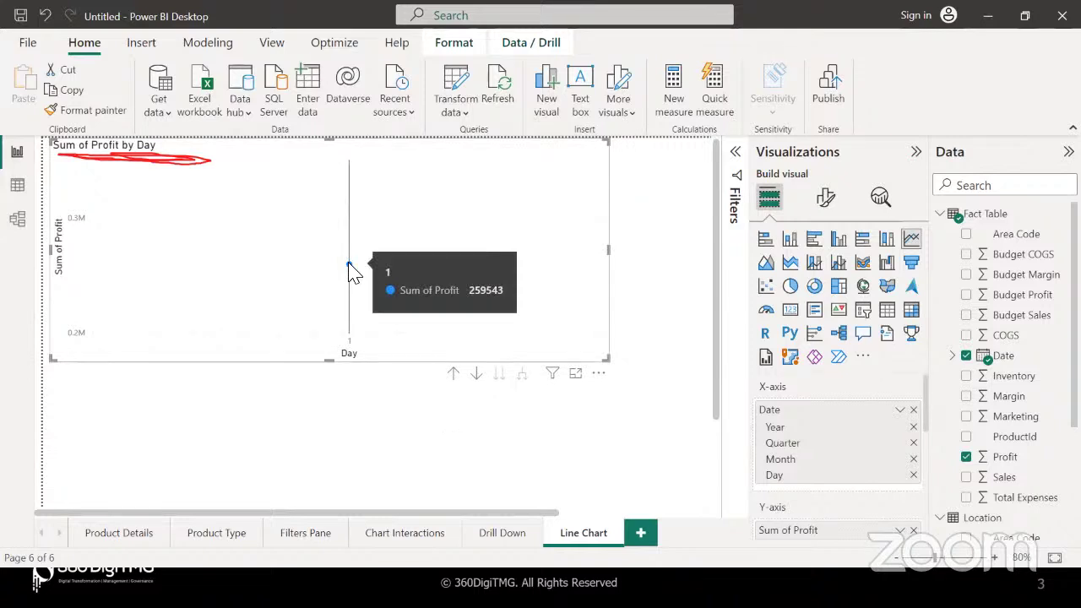
- Drill the line chart back up to the Year level
{"action": "left_click", "coordinate": [454, 376]}
{"action": "left_click", "coordinate": [453, 374]}
{"action": "left_click", "coordinate": [453, 374]}
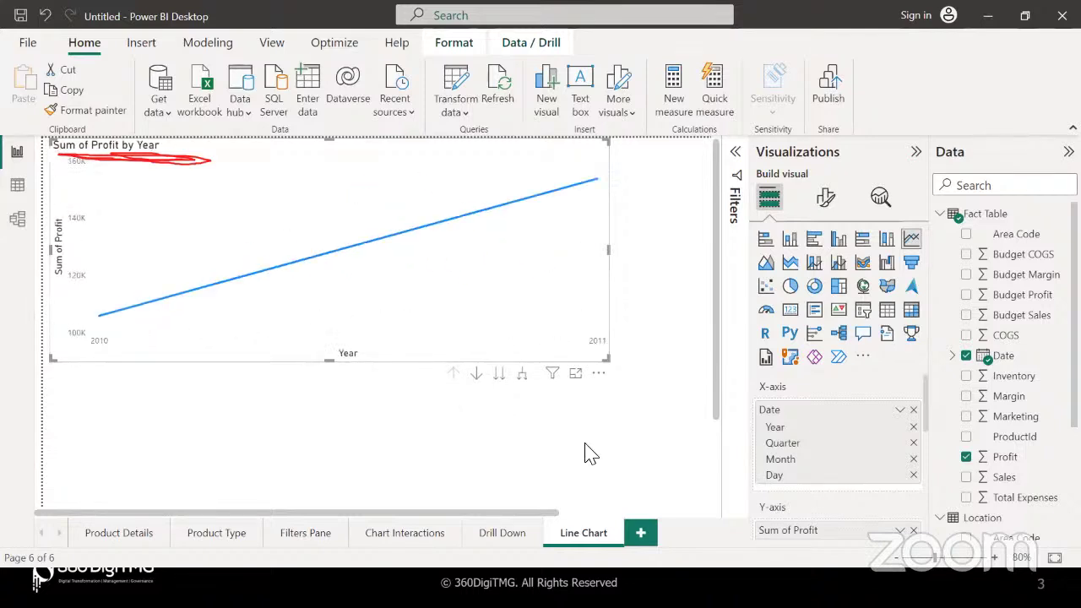
- Expand the line chart's date hierarchy one level at a time to show Year, Quarter, Month and Day together
{"action": "left_click", "coordinate": [523, 374]}
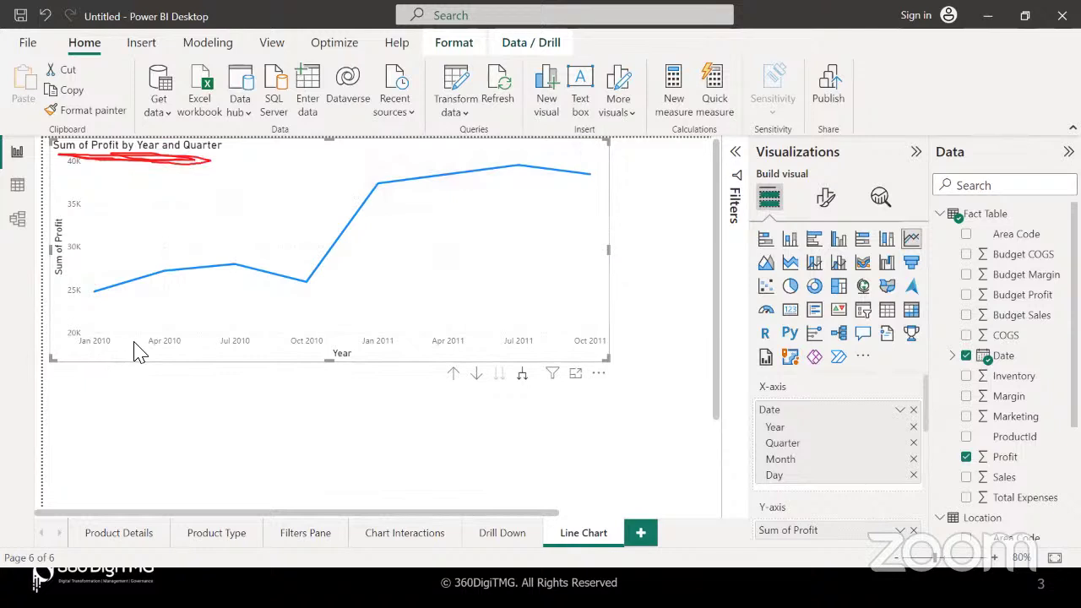
{"action": "left_click", "coordinate": [523, 378]}
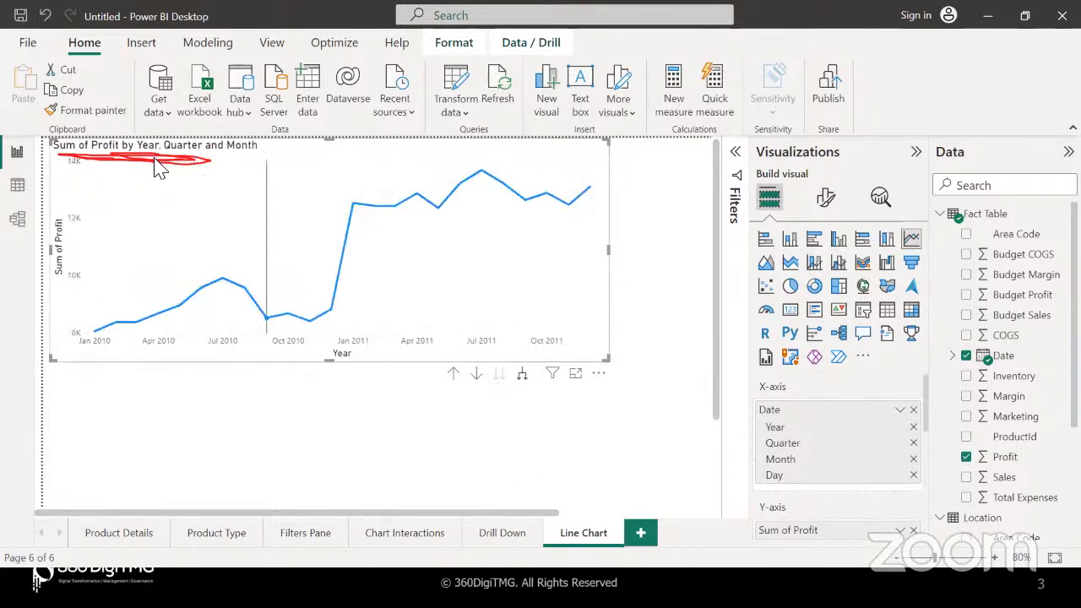
{"action": "mouse_move", "coordinate": [97, 337]}
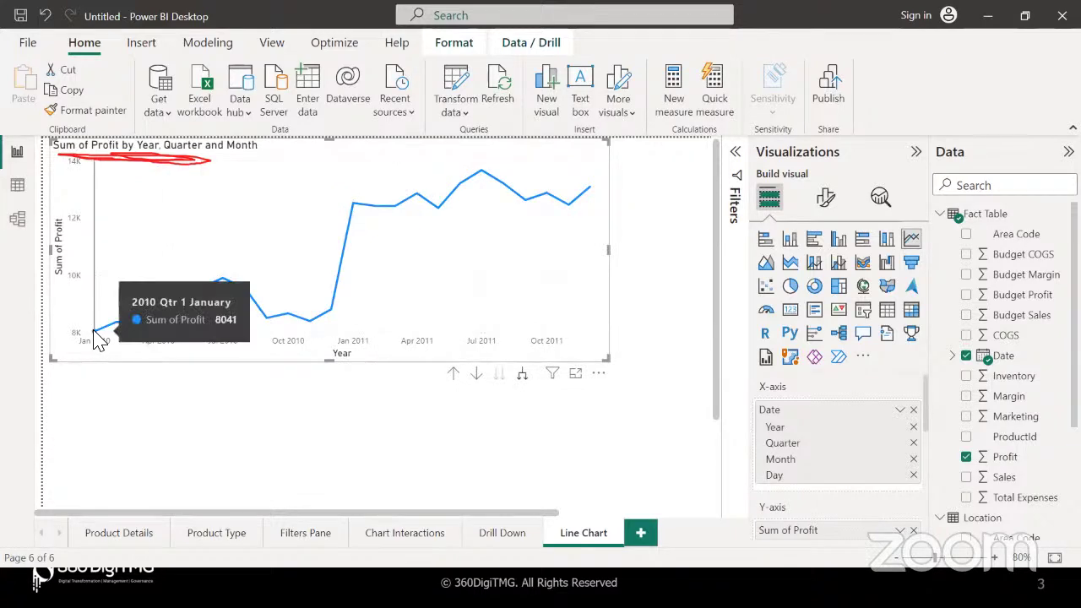
{"action": "mouse_move", "coordinate": [150, 327]}
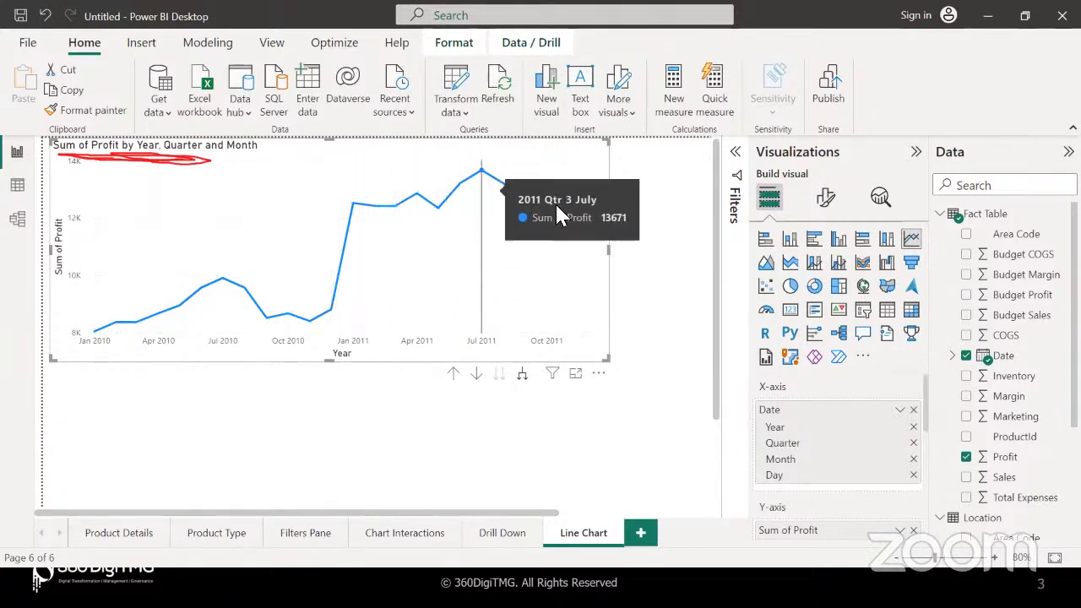
{"action": "left_click", "coordinate": [523, 379]}
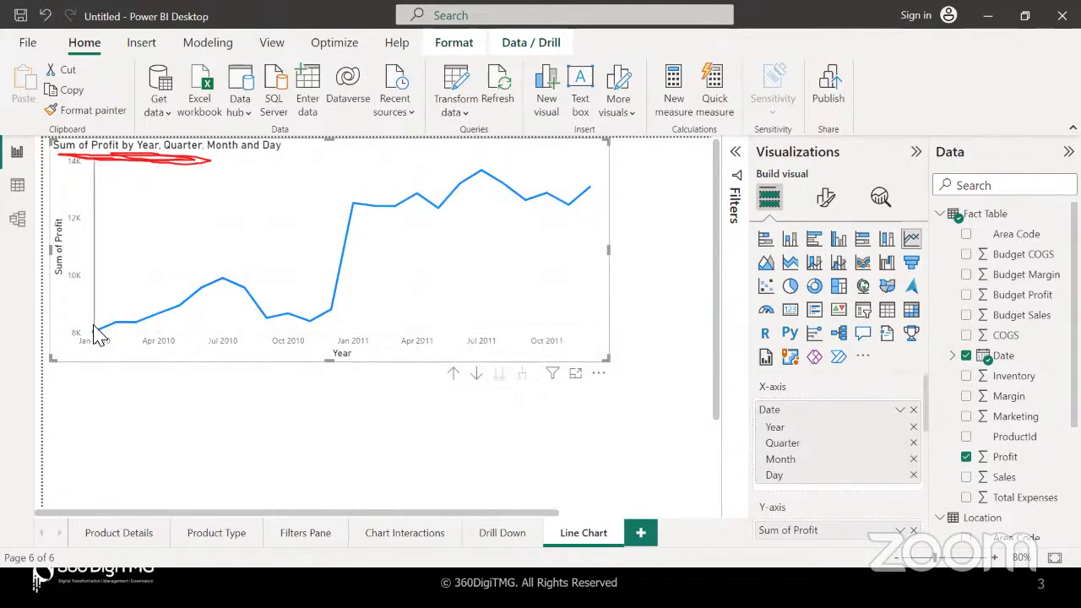
{"action": "mouse_move", "coordinate": [95, 333]}
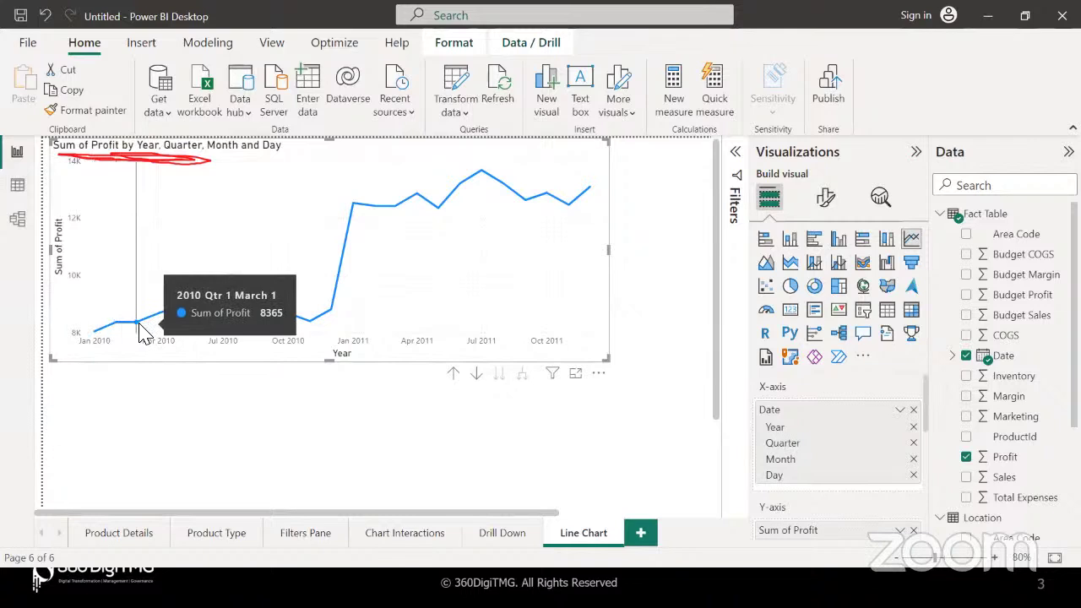
{"action": "mouse_move", "coordinate": [161, 318]}
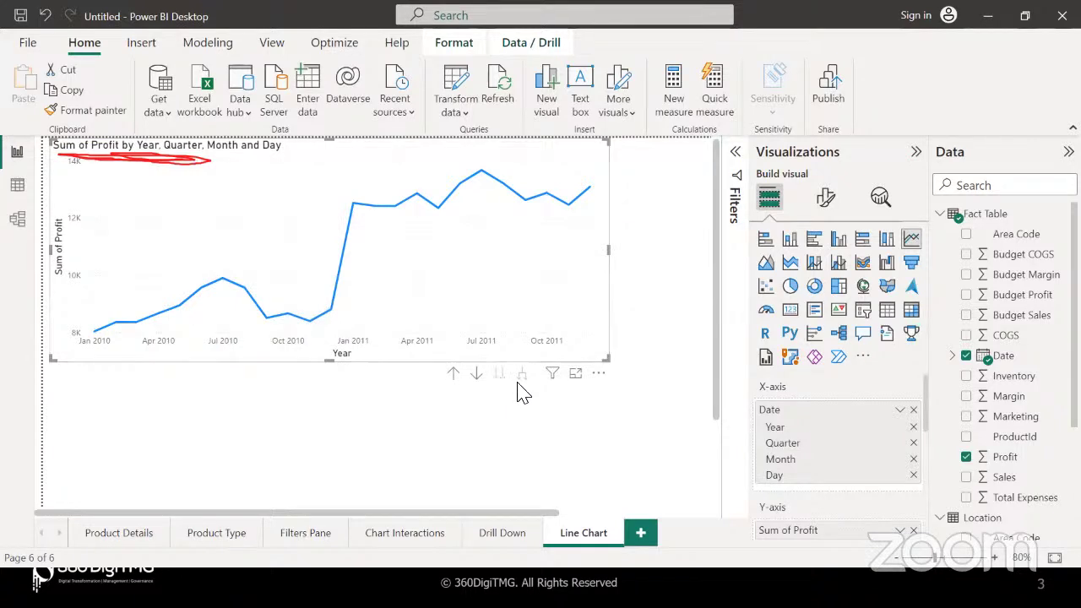
- Return the line chart to the Year level, and use drill-down mode to drill into 2010 and its Qtr 3
{"action": "left_click", "coordinate": [453, 374]}
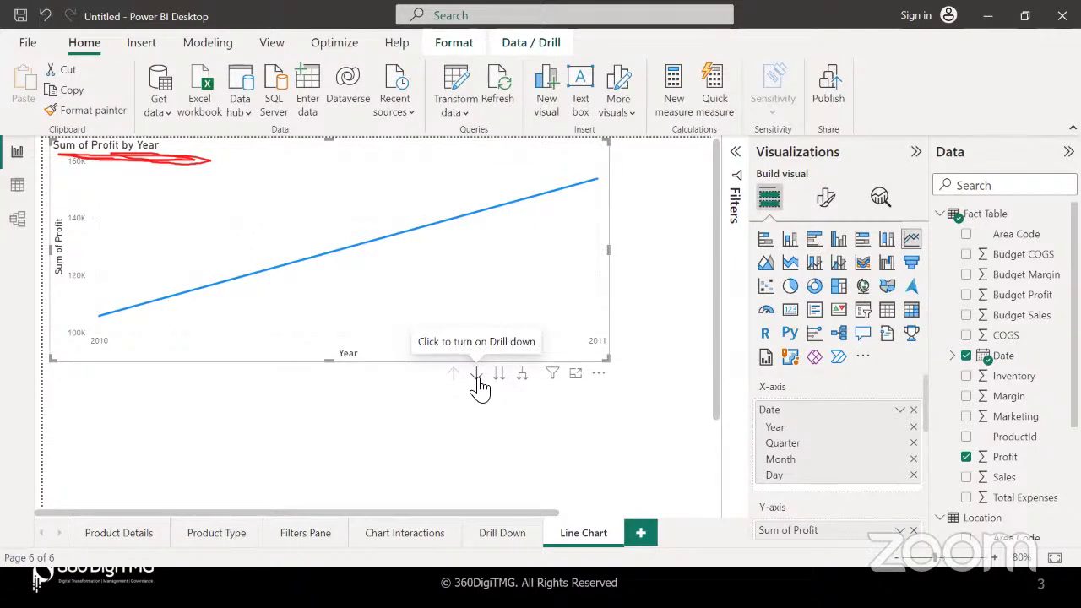
{"action": "left_click", "coordinate": [476, 374]}
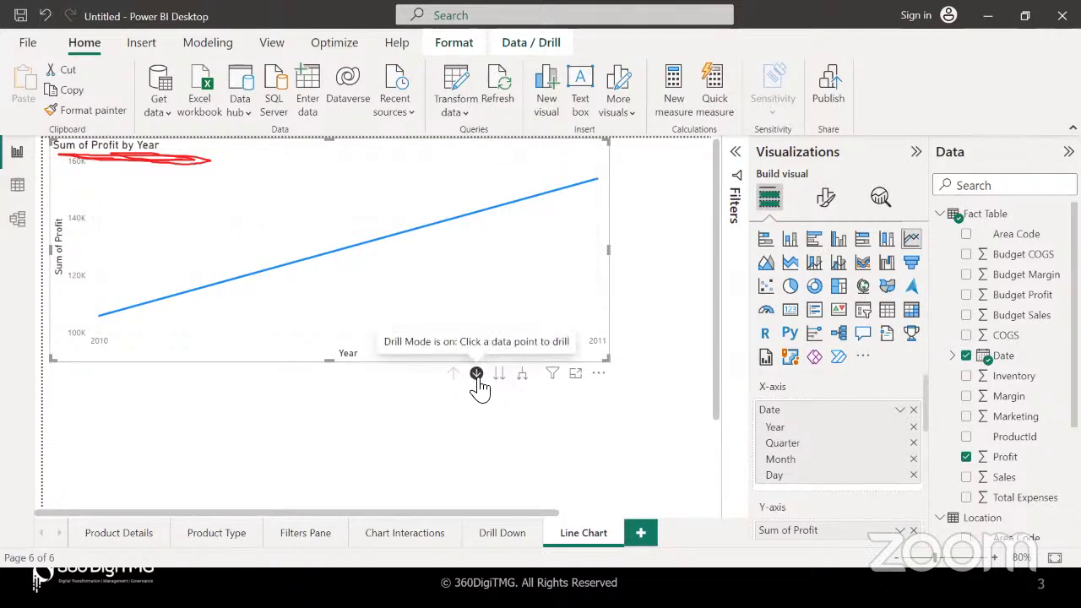
{"action": "left_click", "coordinate": [98, 319]}
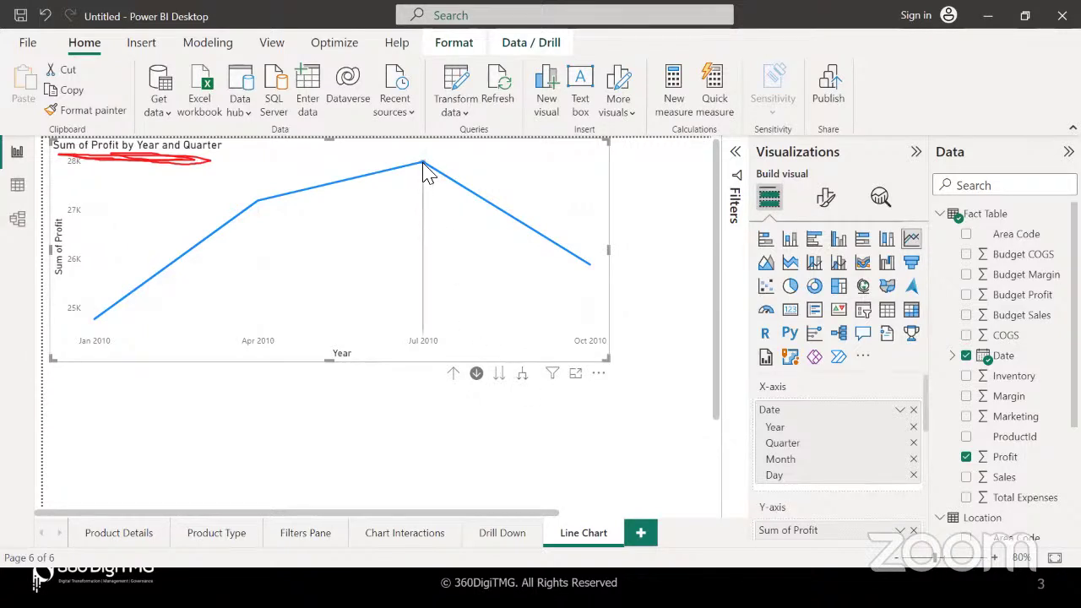
{"action": "mouse_move", "coordinate": [426, 173]}
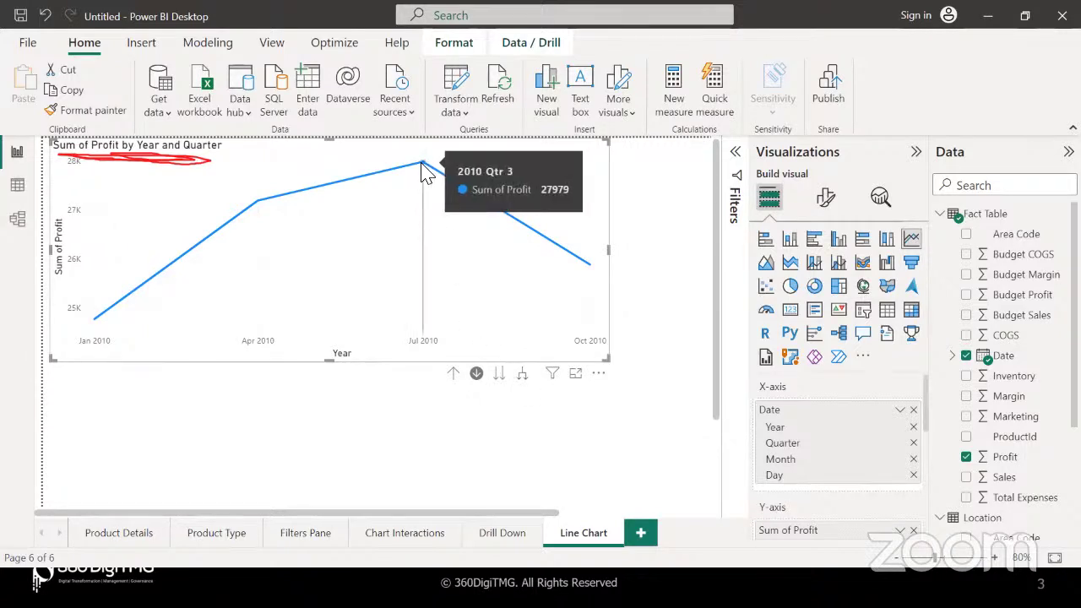
{"action": "left_click", "coordinate": [425, 165]}
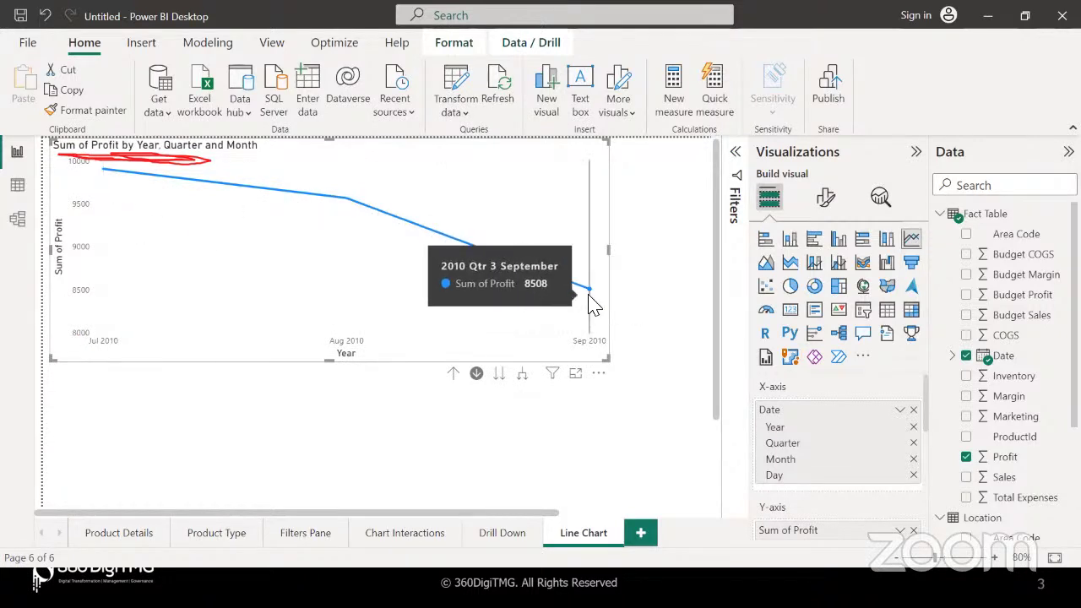
{"action": "mouse_move", "coordinate": [314, 281]}
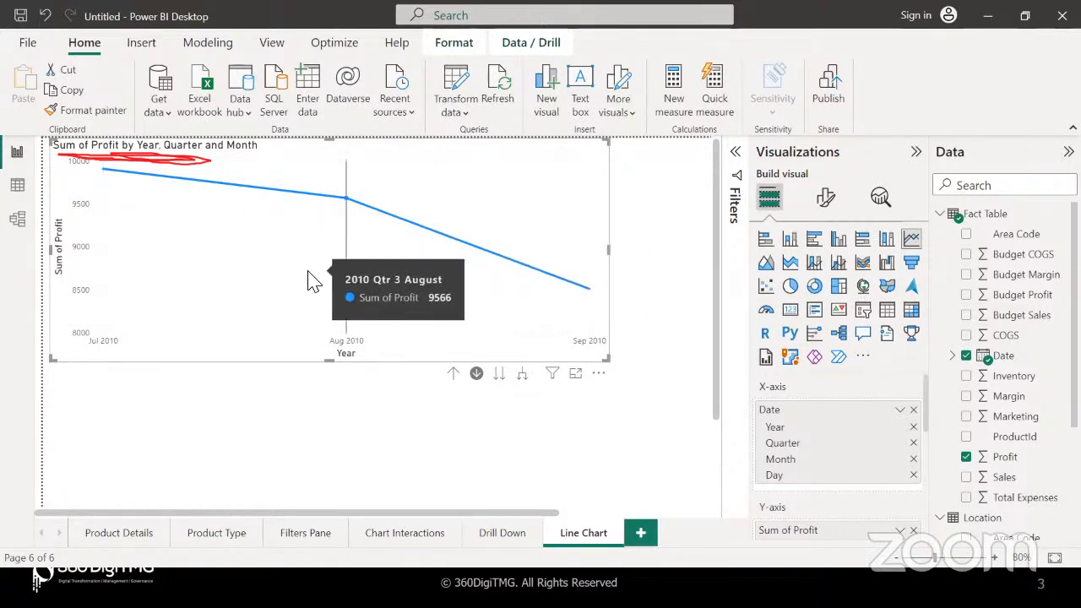
- Move the drilled Qtr 3 chart to the Day level, and drill all the way back up to Year
{"action": "left_click", "coordinate": [500, 374]}
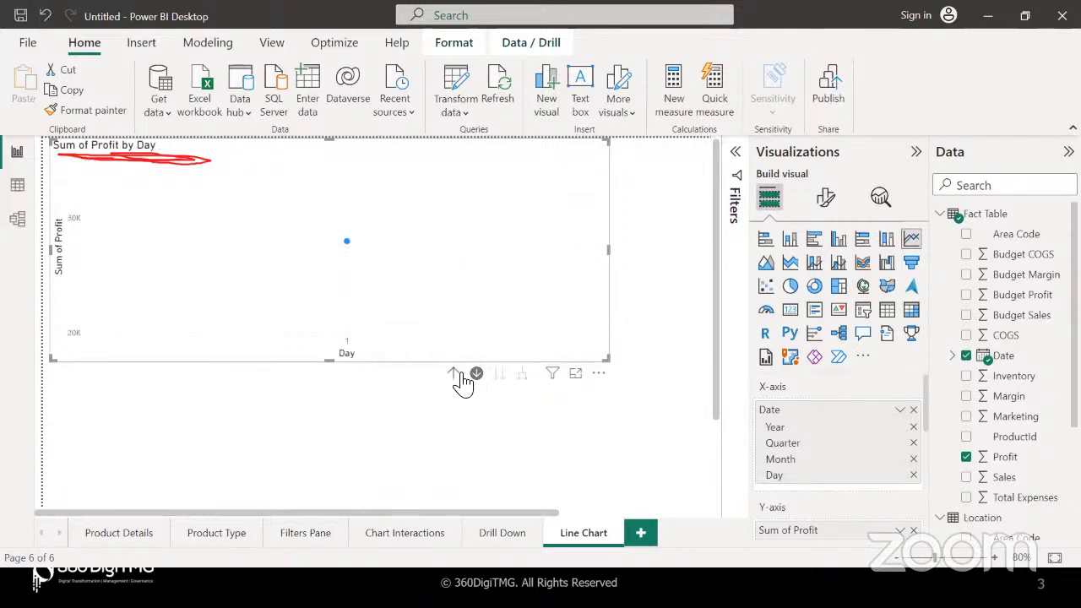
{"action": "left_click", "coordinate": [454, 373]}
{"action": "left_click", "coordinate": [457, 374]}
{"action": "left_click", "coordinate": [457, 374]}
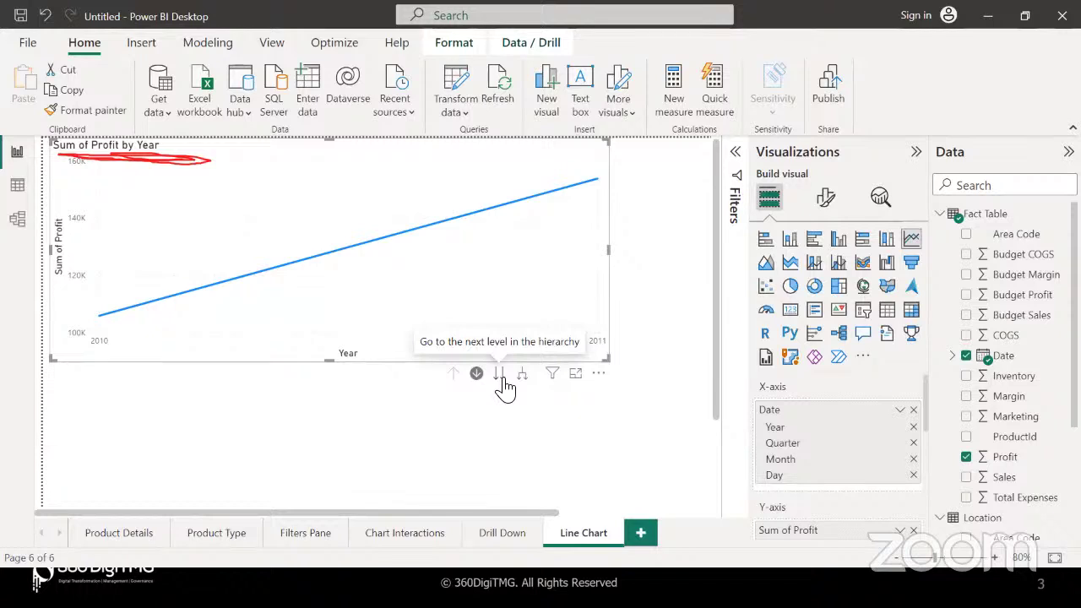
- Switch the line chart to the Quarter level and back to Year, and expand it to Year and Quarter
{"action": "left_click", "coordinate": [499, 374]}
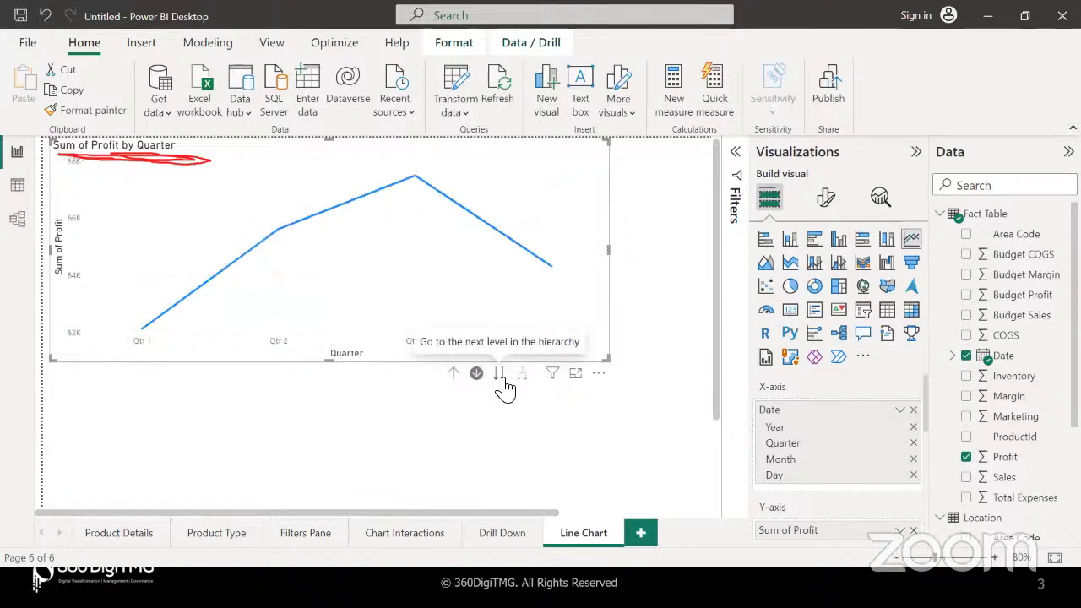
{"action": "left_click", "coordinate": [454, 374]}
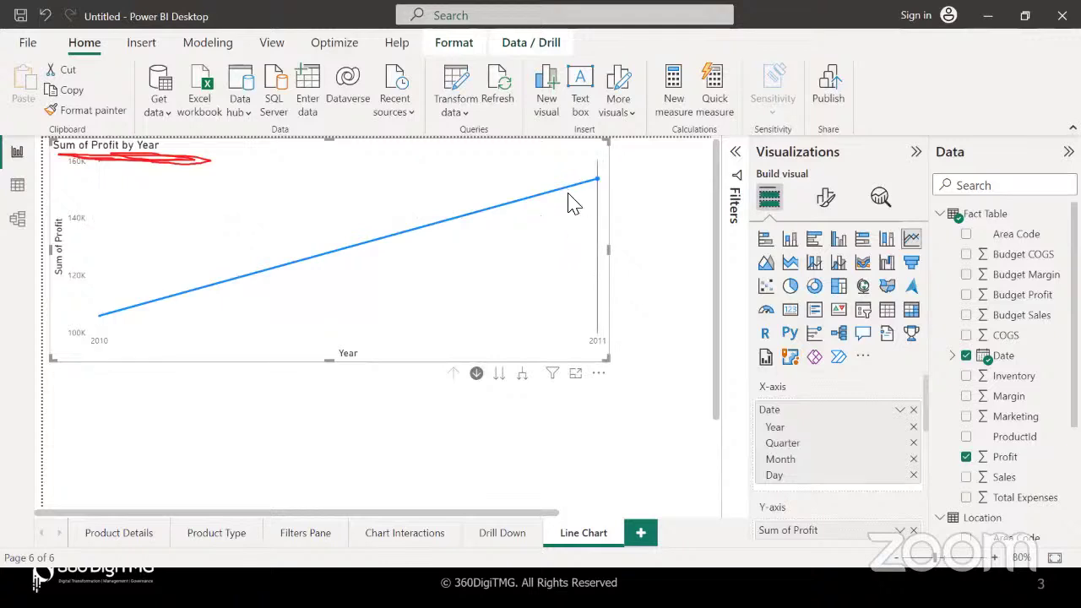
{"action": "left_click", "coordinate": [521, 374]}
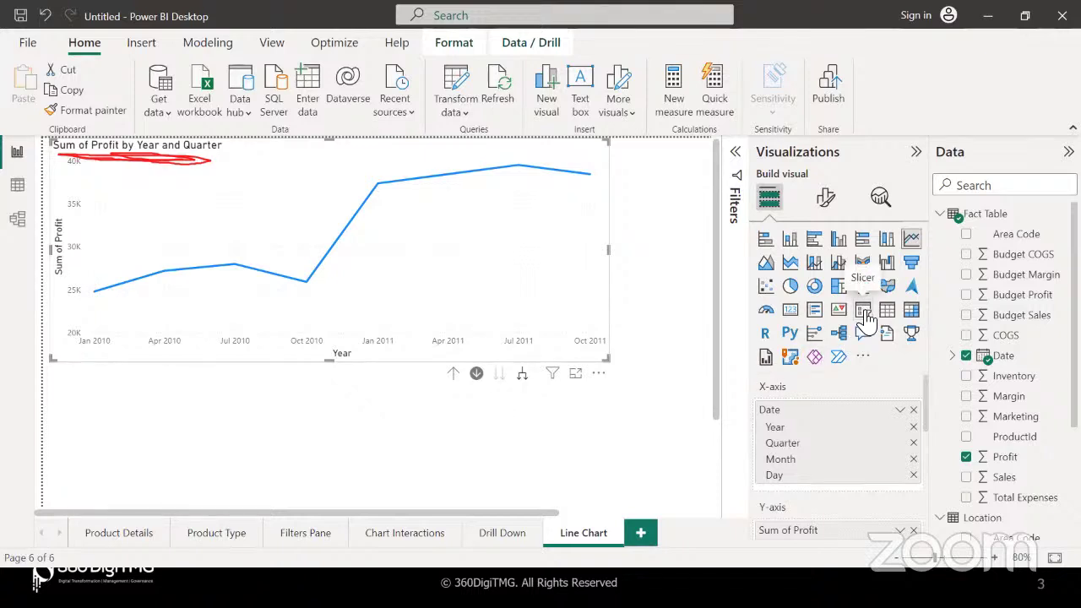
- Add a slicer on the Fact Table's Date below the line chart, and reduce its height to fit the date range slider
{"action": "left_click", "coordinate": [476, 458]}
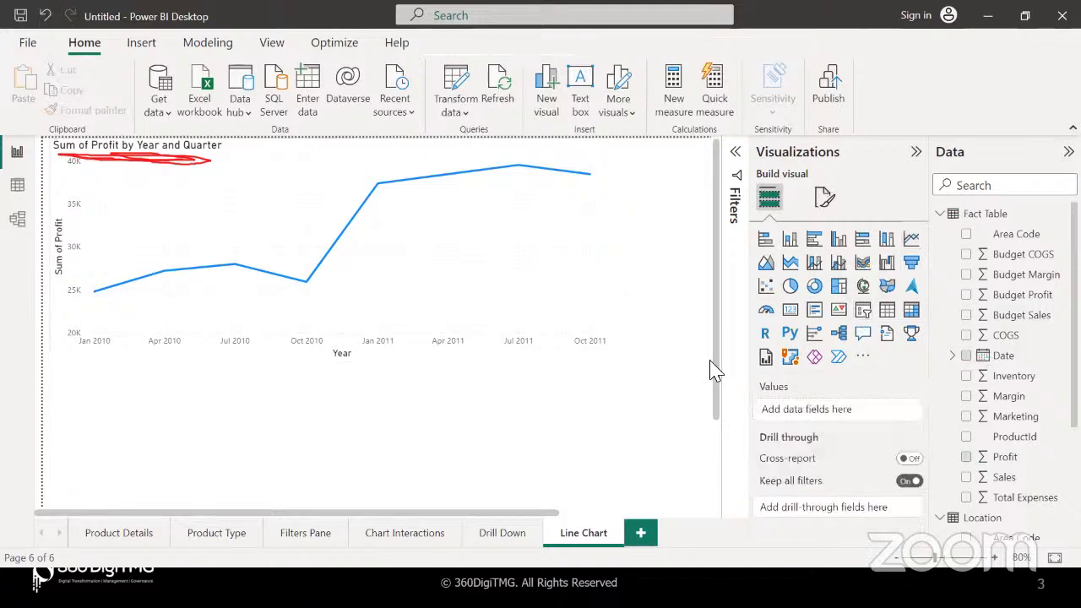
{"action": "left_click", "coordinate": [862, 313]}
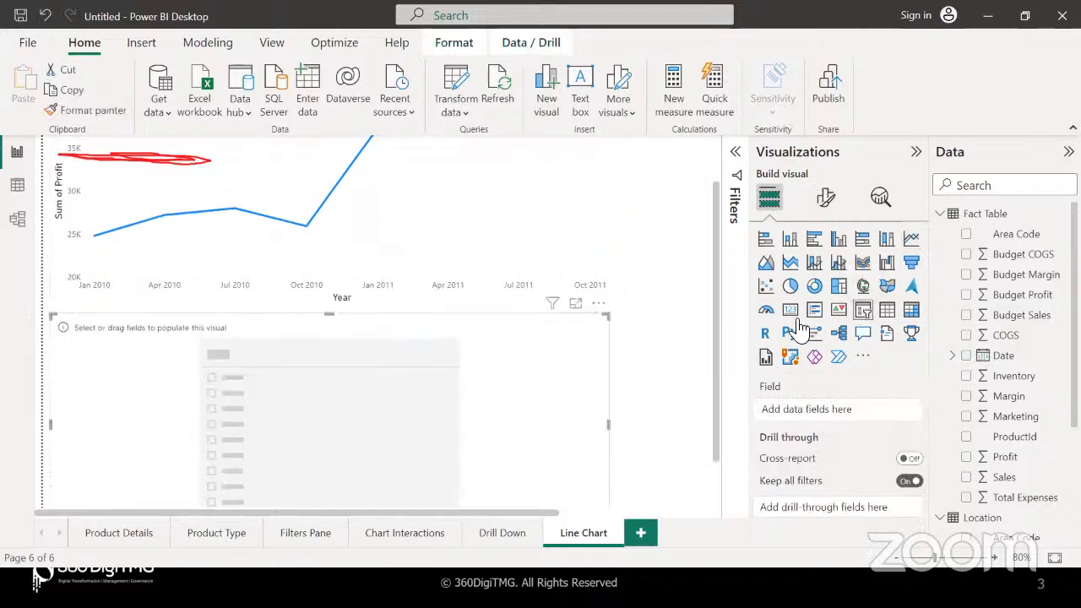
{"action": "left_click_drag", "start_coordinate": [1006, 356], "coordinate": [836, 413]}
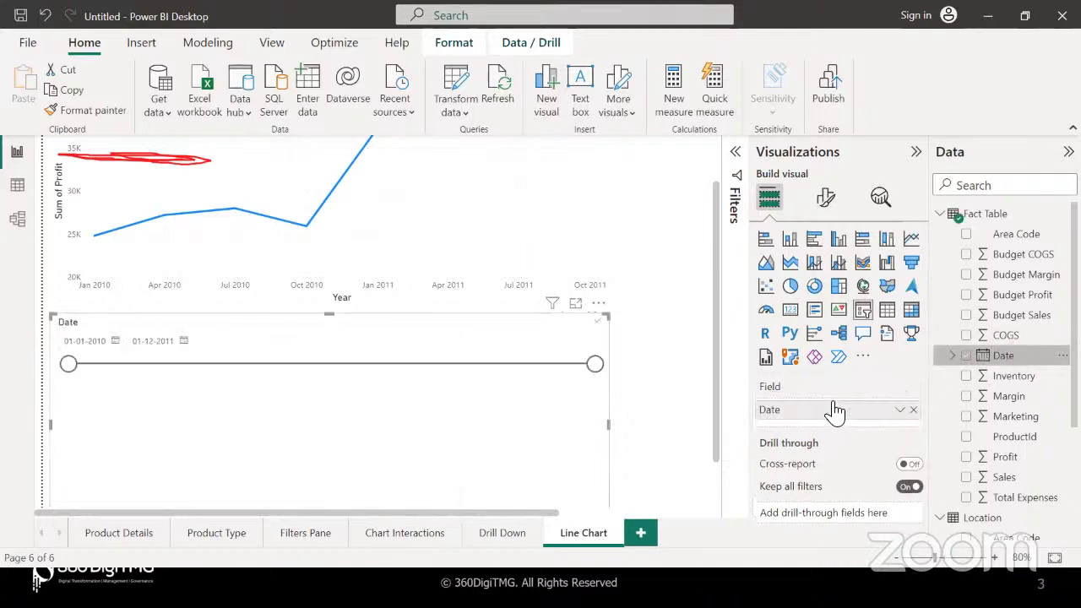
{"action": "scroll", "coordinate": [447, 405], "scroll_direction": "down", "scroll_amount": 1}
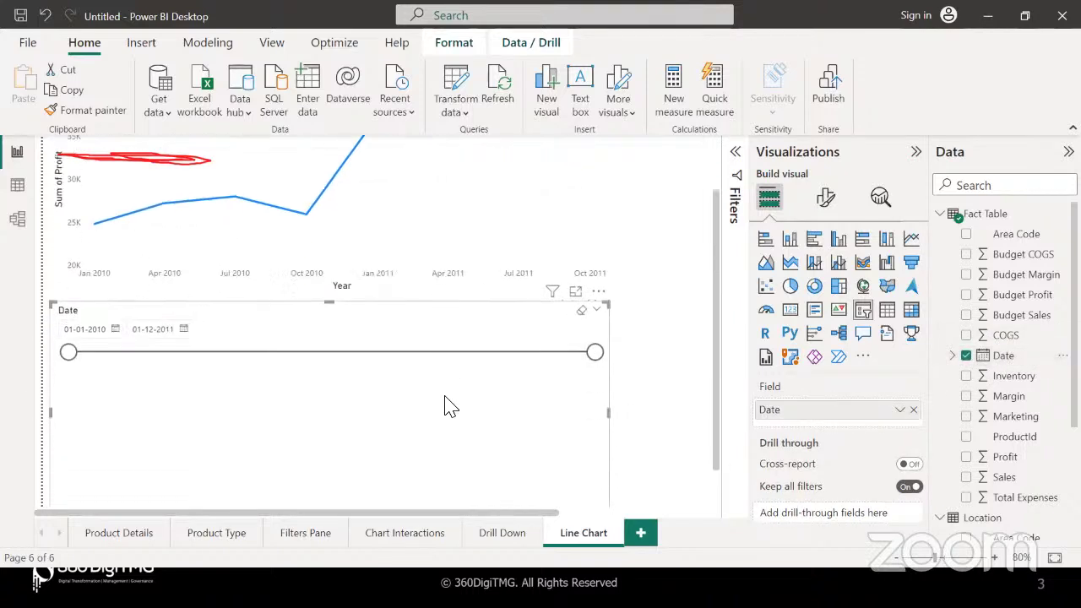
{"action": "left_click_drag", "start_coordinate": [340, 473], "coordinate": [336, 336]}
{"action": "scroll", "coordinate": [332, 330], "scroll_direction": "up", "scroll_amount": 2}
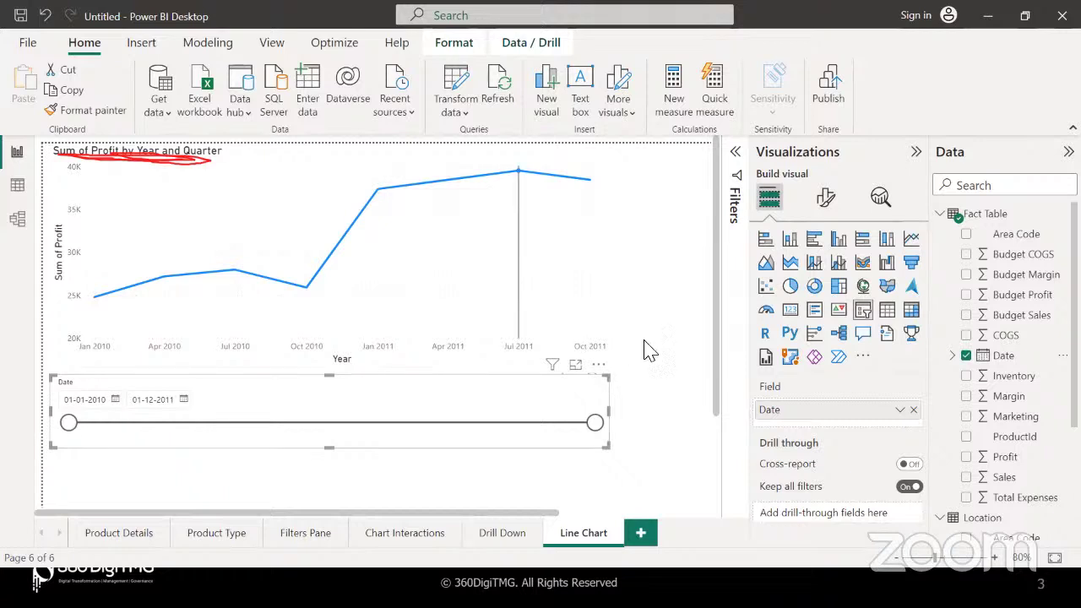
- Drill the line chart into 2011, turn off drill-down mode, and expand the quarters to the Month level
{"action": "left_click", "coordinate": [475, 260]}
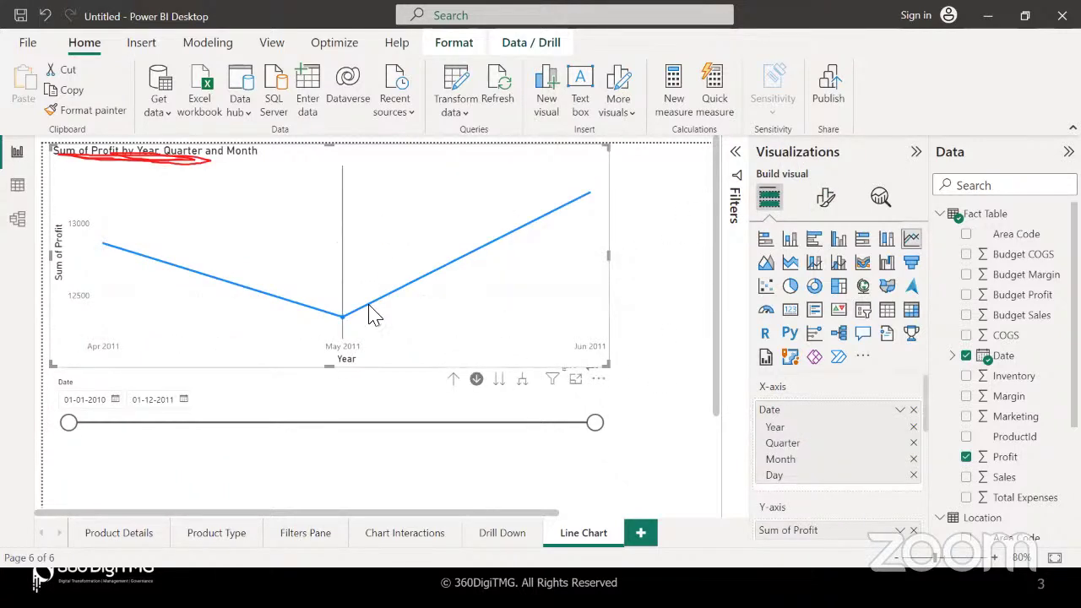
{"action": "left_click", "coordinate": [452, 380]}
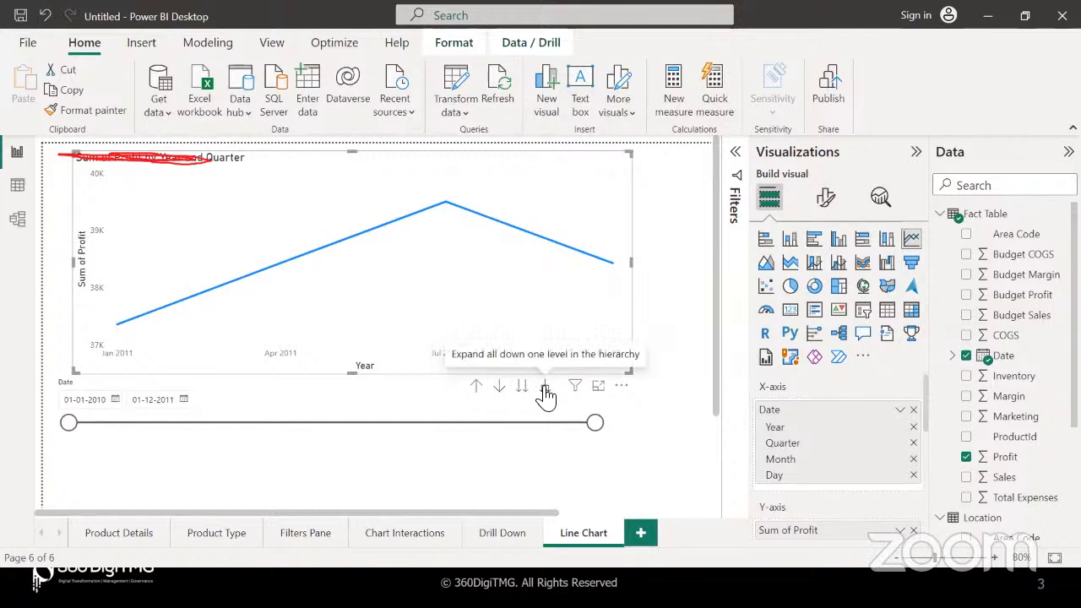
{"action": "left_click", "coordinate": [542, 388]}
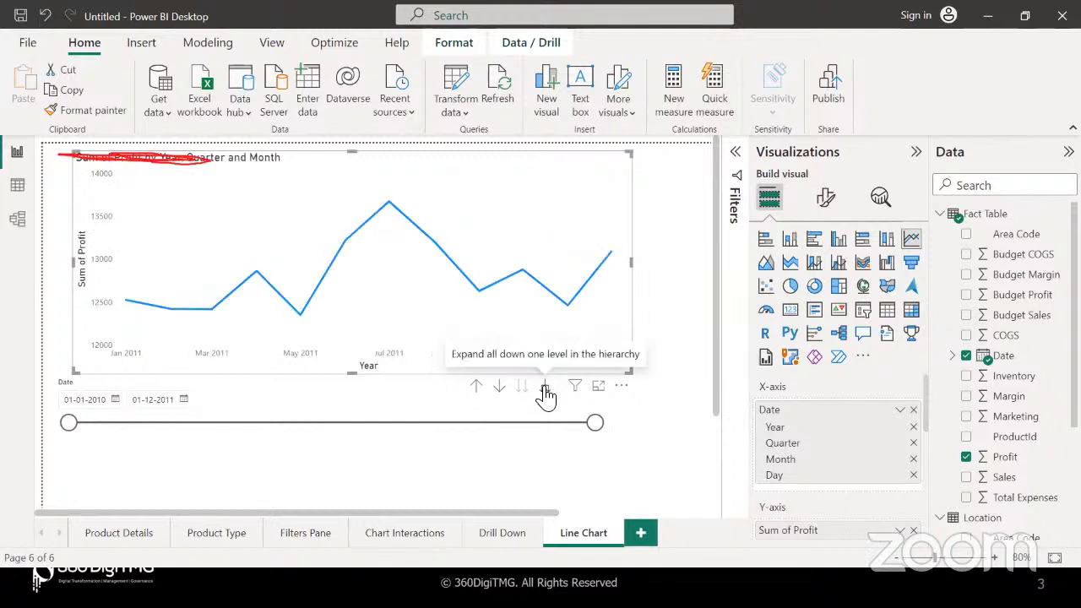
- Turn on data labels for the Profit line chart, and return to its field settings
{"action": "left_click", "coordinate": [825, 207]}
{"action": "scroll", "coordinate": [842, 419], "scroll_direction": "down", "scroll_amount": 4}
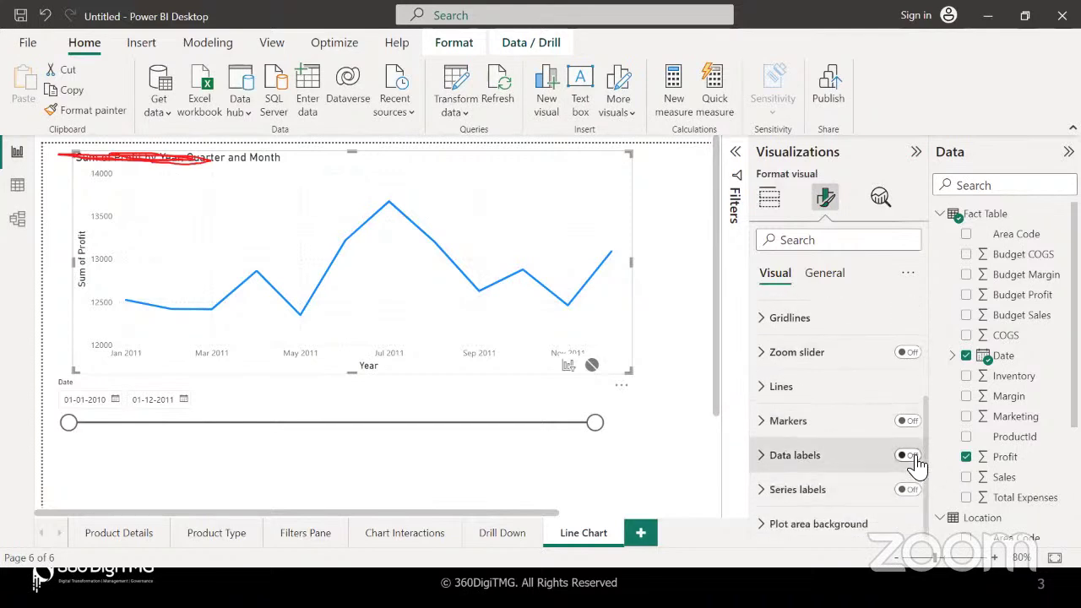
{"action": "left_click", "coordinate": [916, 463]}
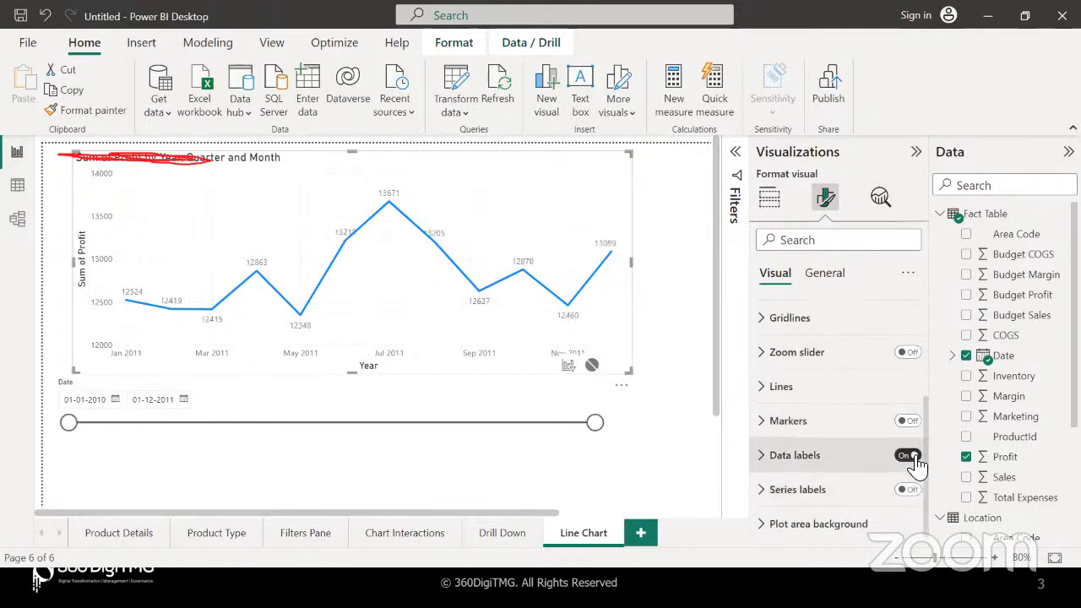
{"action": "left_click", "coordinate": [768, 203]}
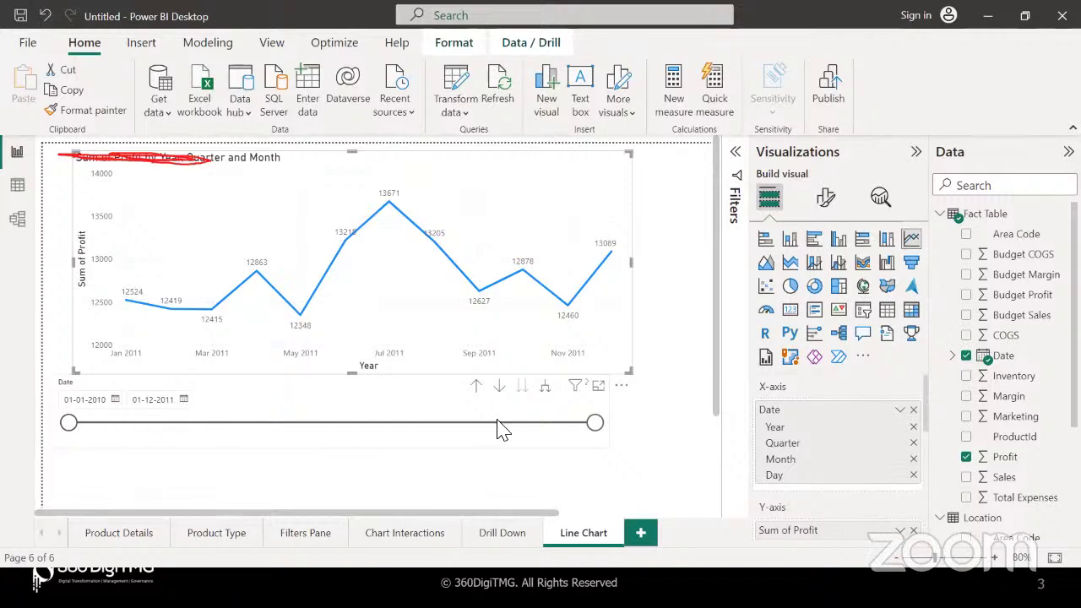
- Narrow the Date slicer in stages to 12-06-2010 through 04-02-2011, and restore its full range of 01-01-2010 to 01-12-2011
{"action": "left_click_drag", "start_coordinate": [68, 423], "coordinate": [145, 424]}
{"action": "left_click_drag", "start_coordinate": [595, 427], "coordinate": [465, 431]}
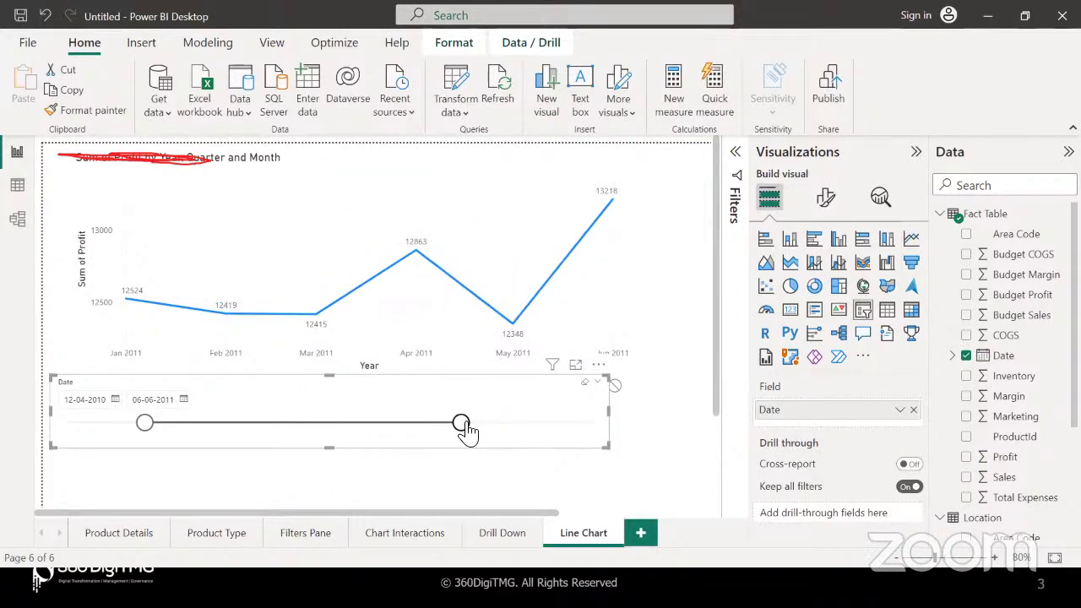
{"action": "left_click_drag", "start_coordinate": [147, 426], "coordinate": [190, 428]}
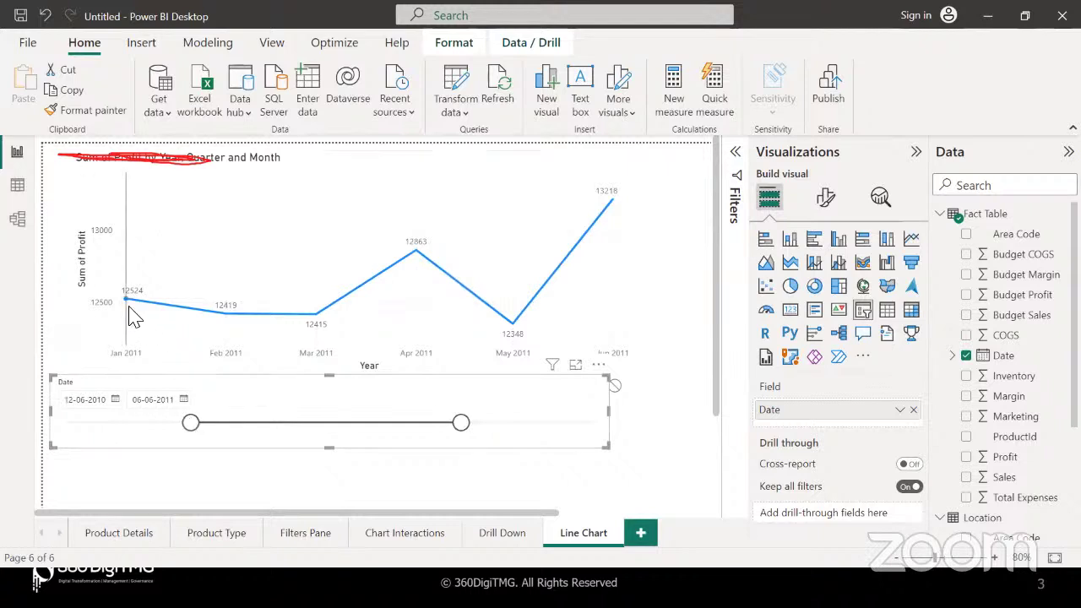
{"action": "left_click_drag", "start_coordinate": [461, 425], "coordinate": [372, 430]}
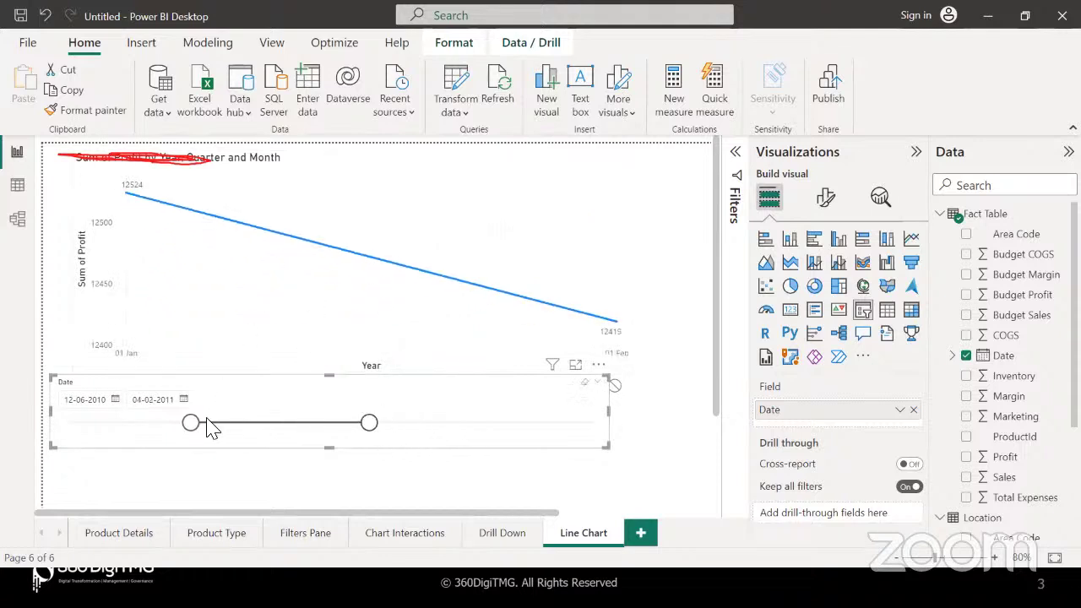
{"action": "left_click_drag", "start_coordinate": [193, 425], "coordinate": [267, 423]}
{"action": "left_click_drag", "start_coordinate": [372, 426], "coordinate": [594, 424]}
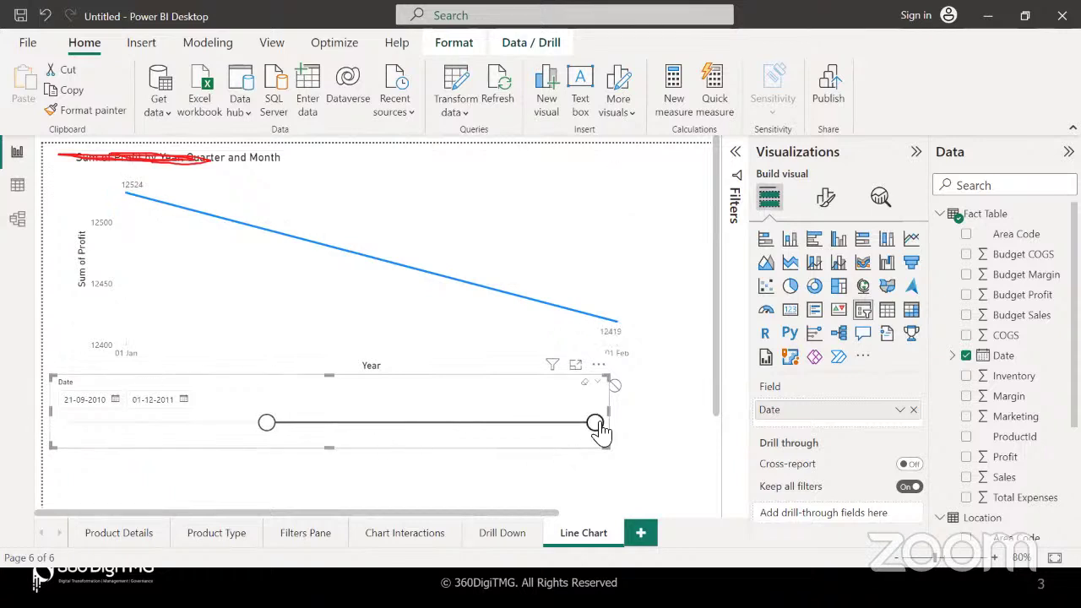
{"action": "left_click_drag", "start_coordinate": [267, 424], "coordinate": [53, 417]}
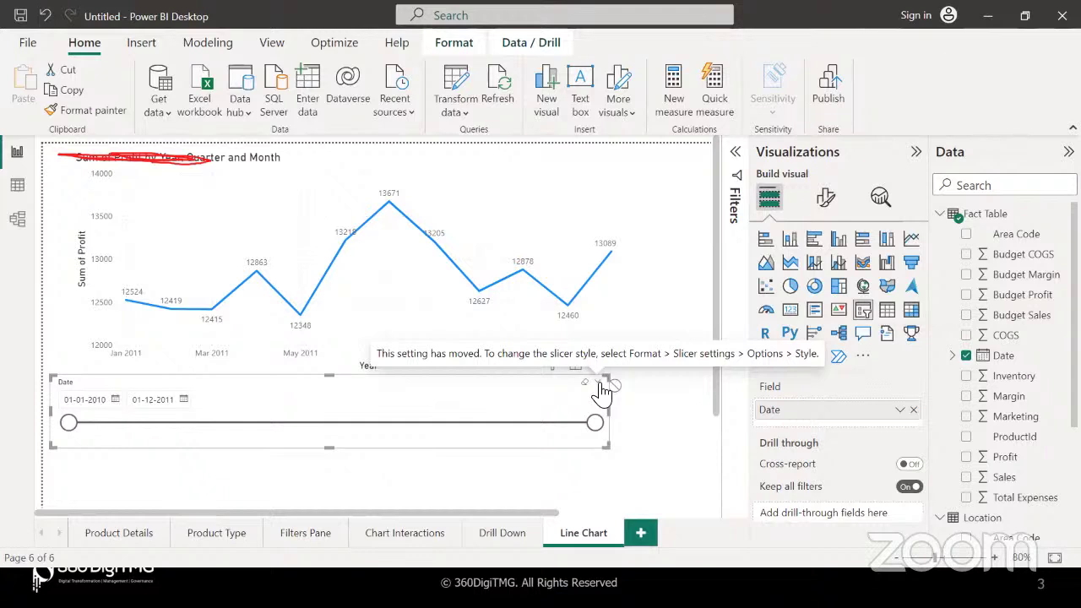
- In the Date slicer's format settings, set the style to Before and the end date to 09-03-2011
{"action": "left_click", "coordinate": [456, 43]}
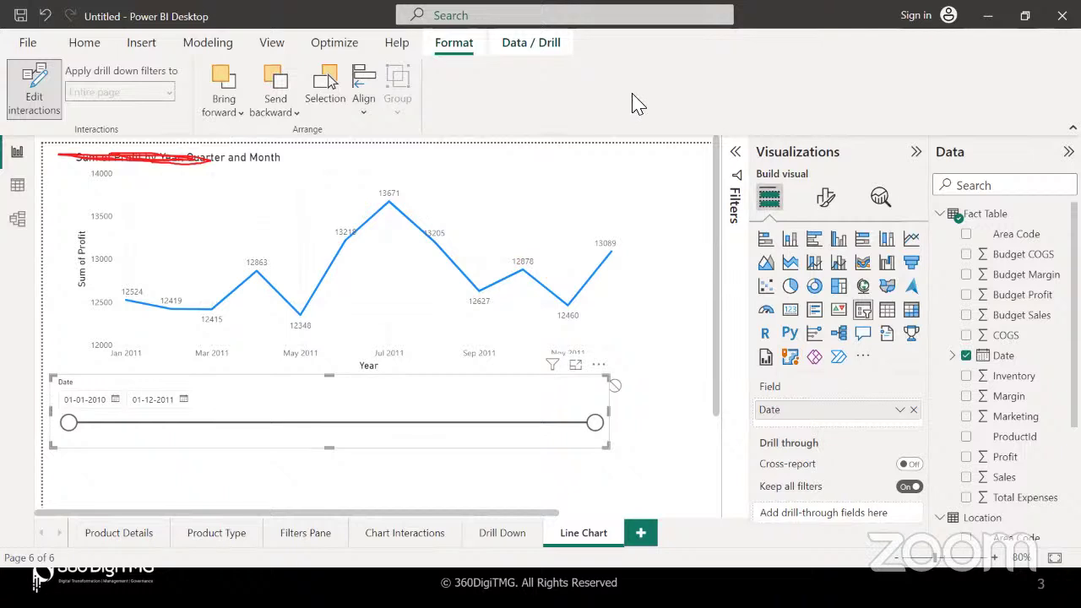
{"action": "left_click", "coordinate": [826, 196]}
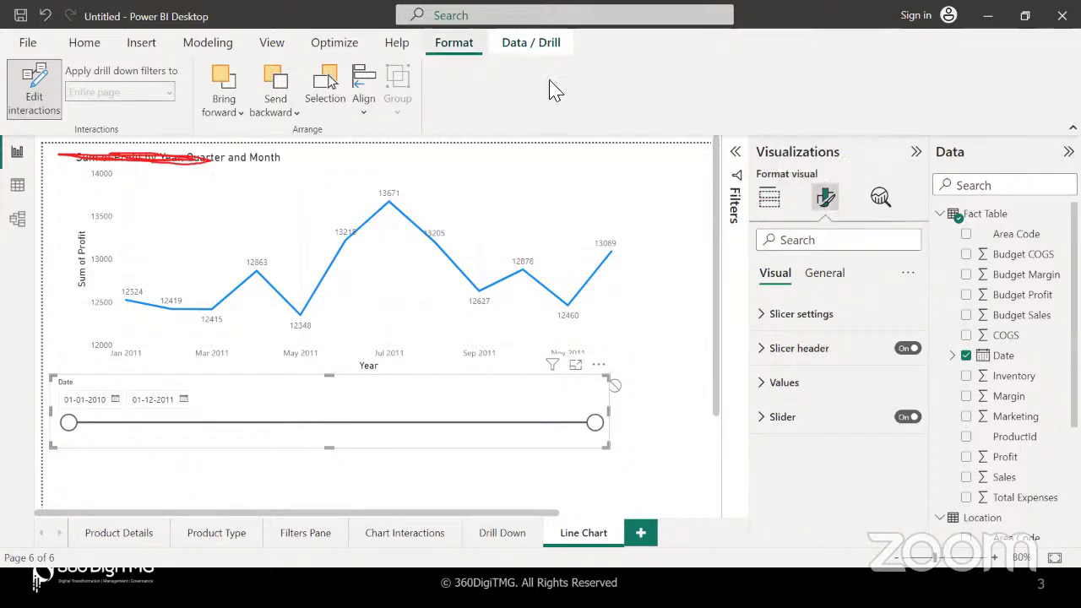
{"action": "left_click", "coordinate": [766, 317]}
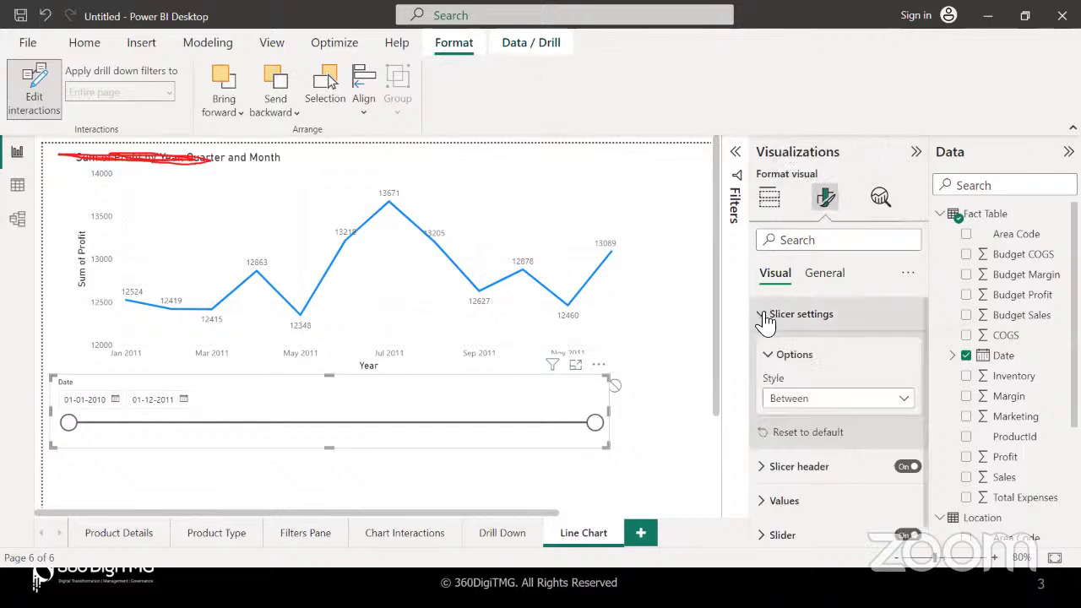
{"action": "left_click", "coordinate": [803, 402]}
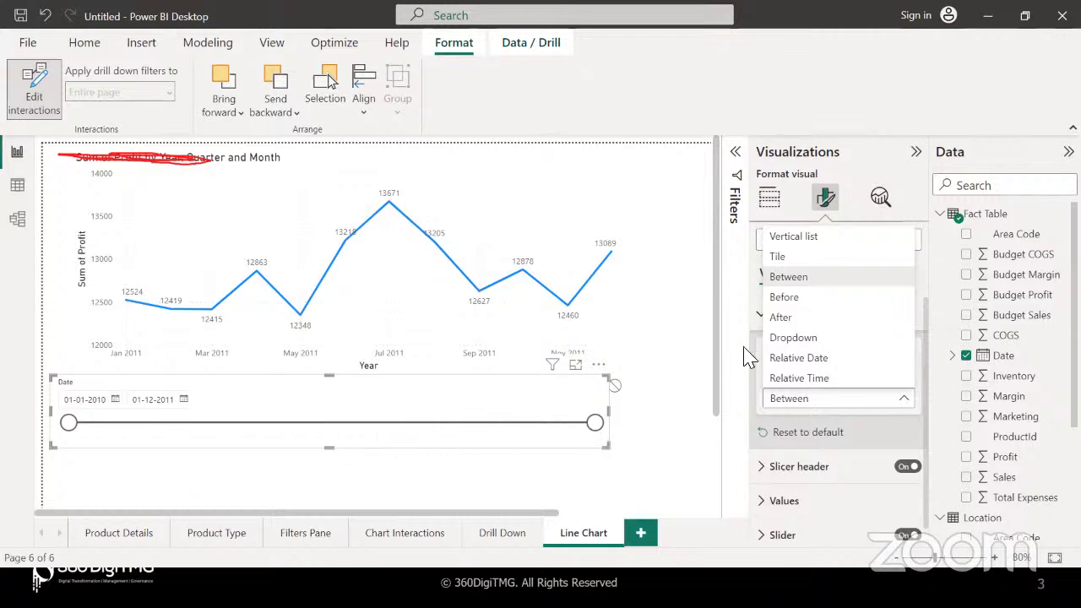
{"action": "left_click", "coordinate": [802, 300]}
{"action": "left_click_drag", "start_coordinate": [595, 423], "coordinate": [391, 426]}
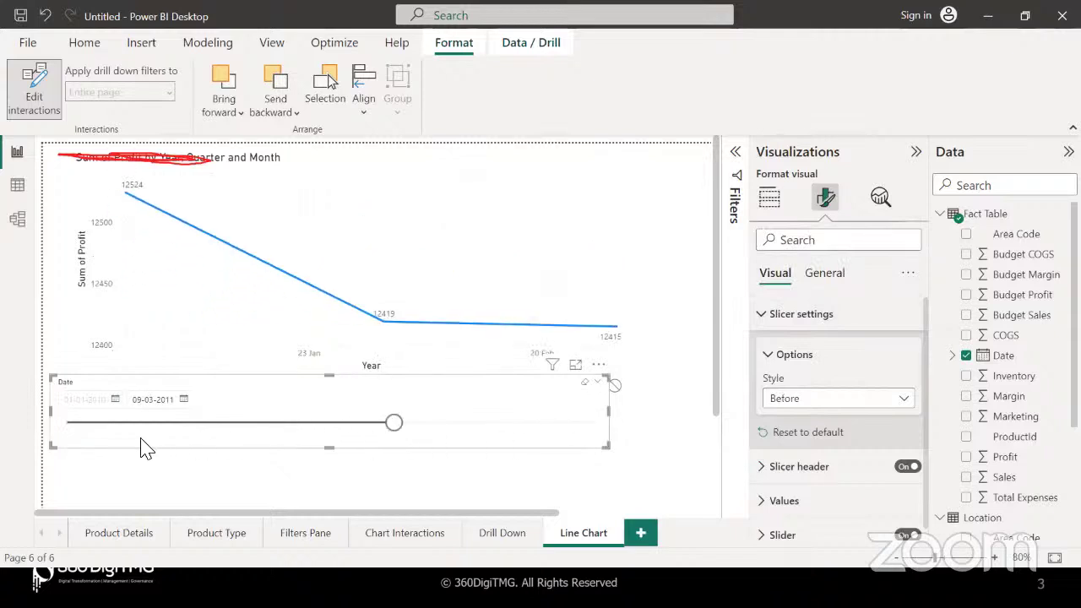
- Check the line chart, and shift the Before slicer's end date to 06-12-2010 and on to 06-08-2011
{"action": "left_click", "coordinate": [465, 304]}
{"action": "scroll", "coordinate": [524, 338], "scroll_direction": "down", "scroll_amount": 1}
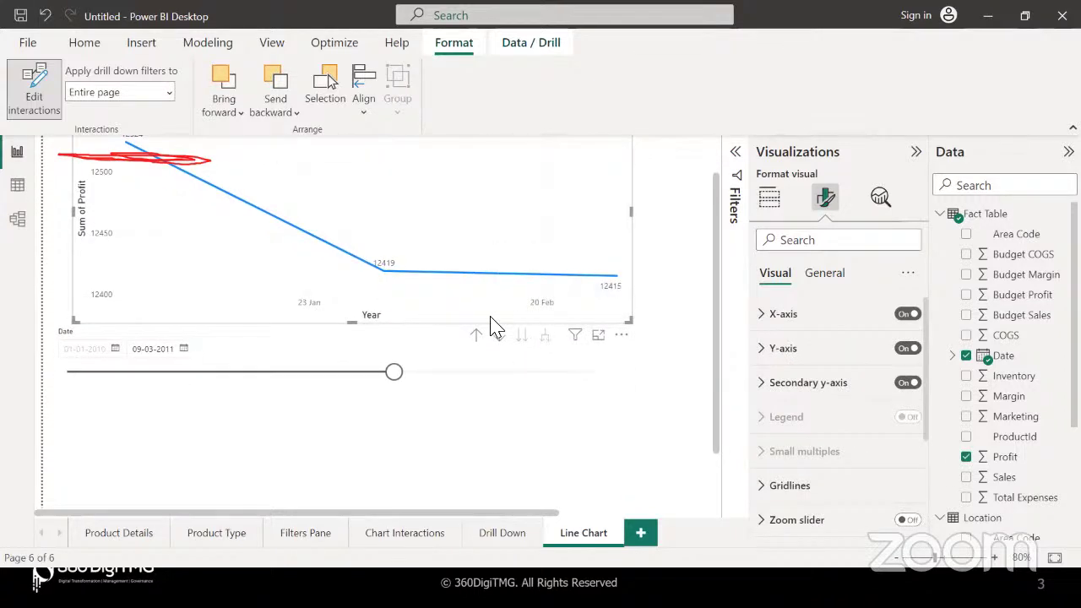
{"action": "scroll", "coordinate": [397, 376], "scroll_direction": "up", "scroll_amount": 1}
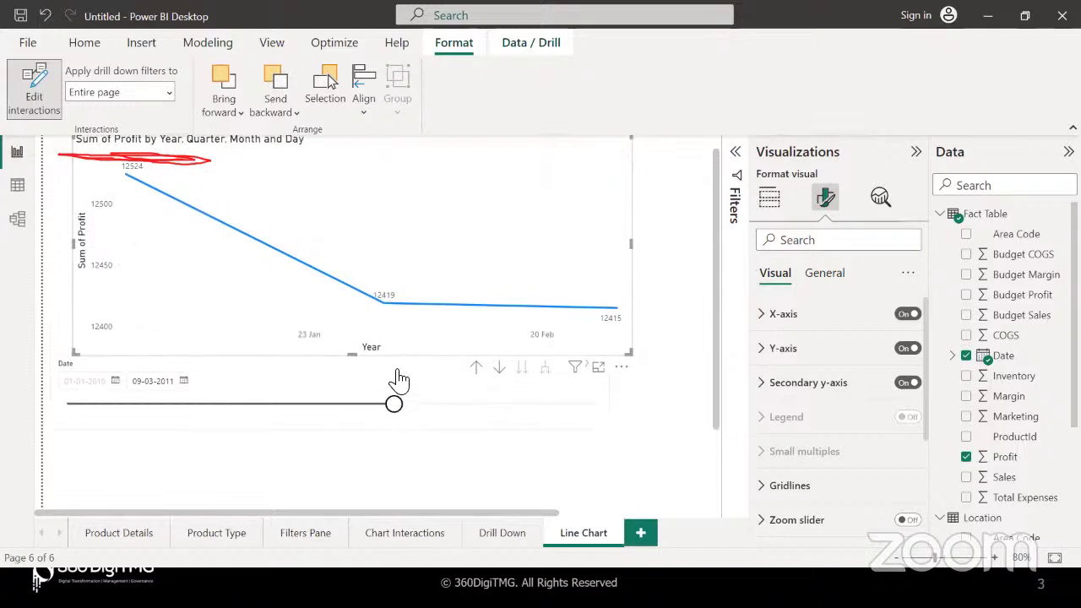
{"action": "left_click_drag", "start_coordinate": [393, 426], "coordinate": [323, 429]}
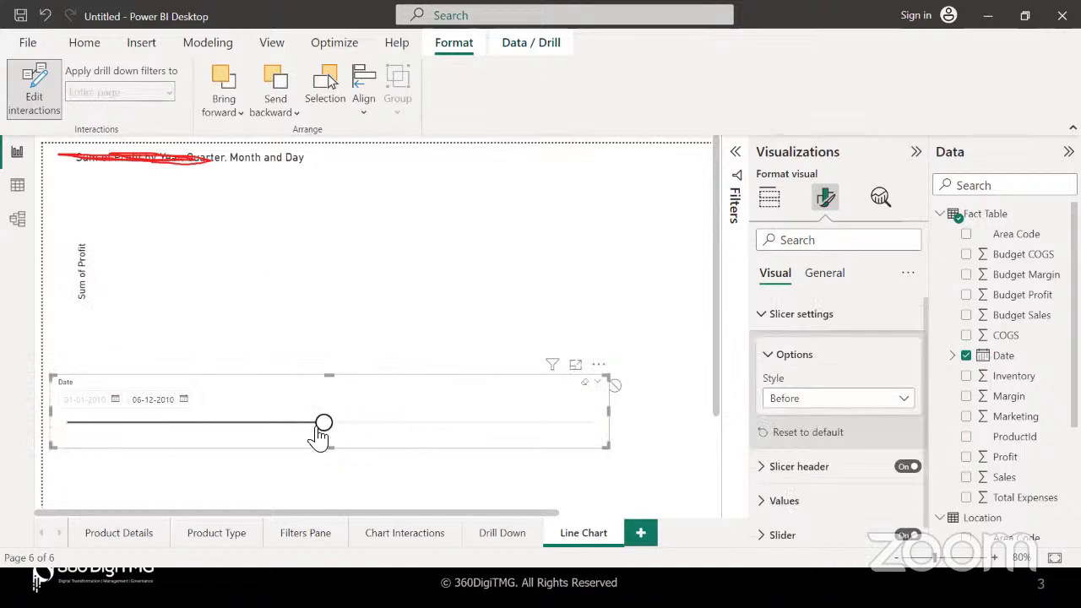
{"action": "left_click_drag", "start_coordinate": [325, 426], "coordinate": [511, 428]}
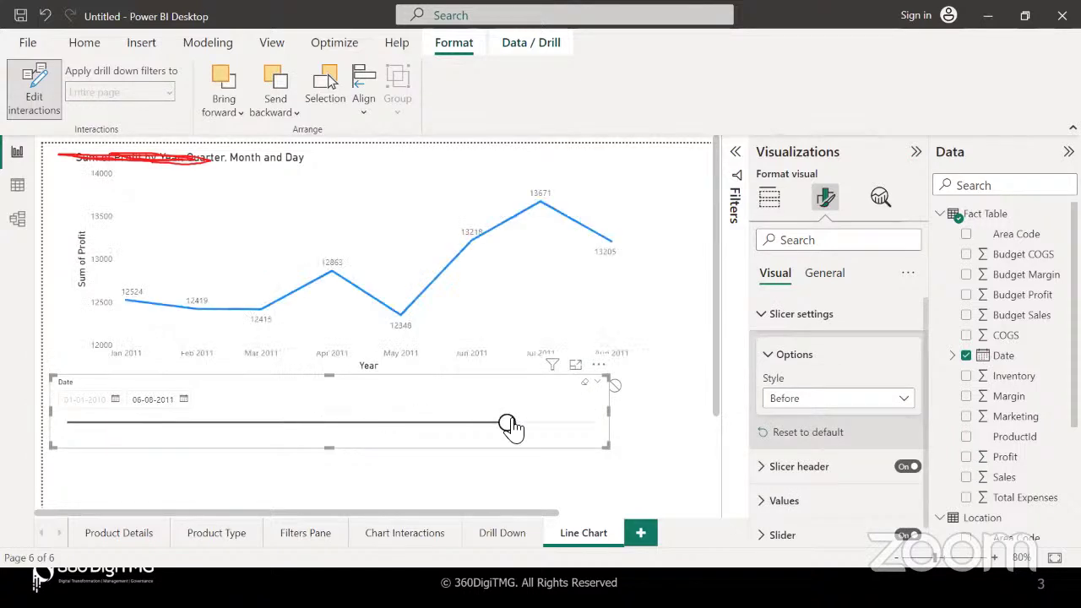
- Change the Date slicer's style to After, with 03-02-2011 as the start date
{"action": "left_click", "coordinate": [838, 405]}
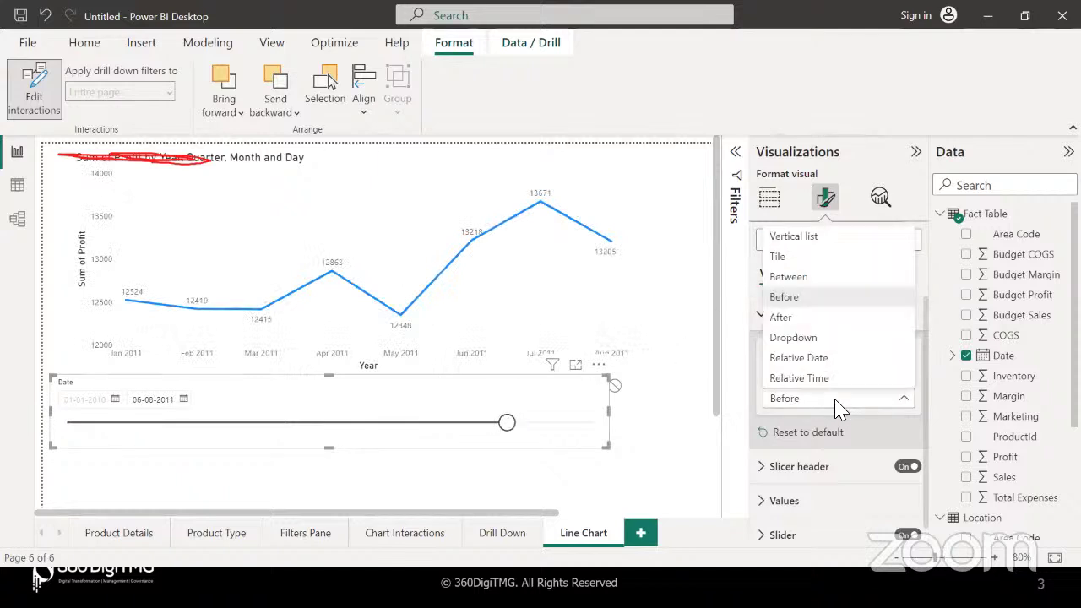
{"action": "left_click", "coordinate": [811, 321]}
{"action": "left_click", "coordinate": [368, 423]}
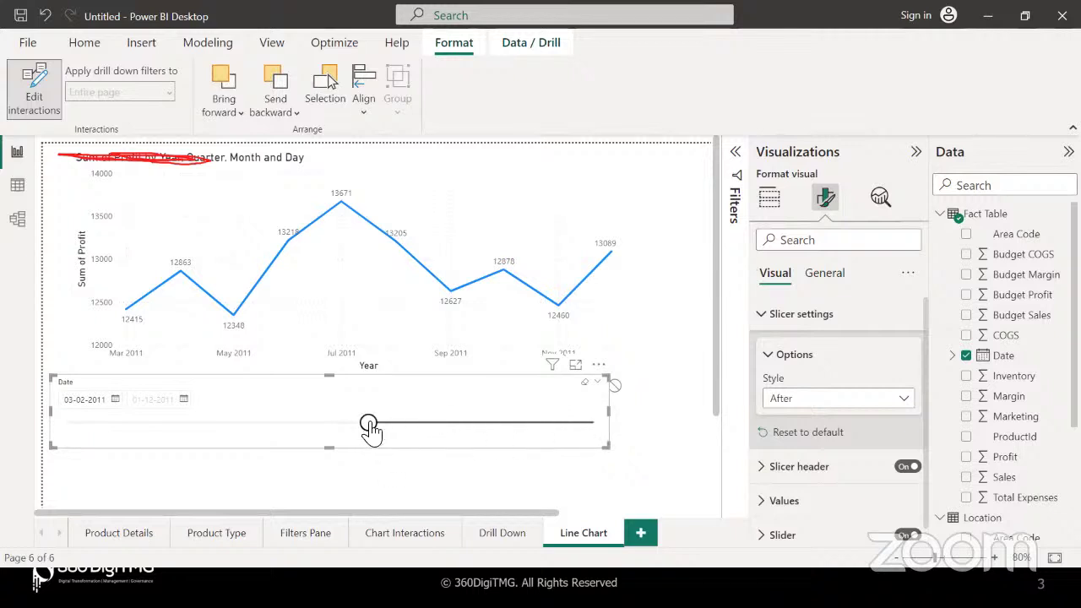
- Switch the Date slicer back to the Before style, and set the end date to 07-01-2011 and on to 20-04-2011
{"action": "left_click", "coordinate": [789, 397]}
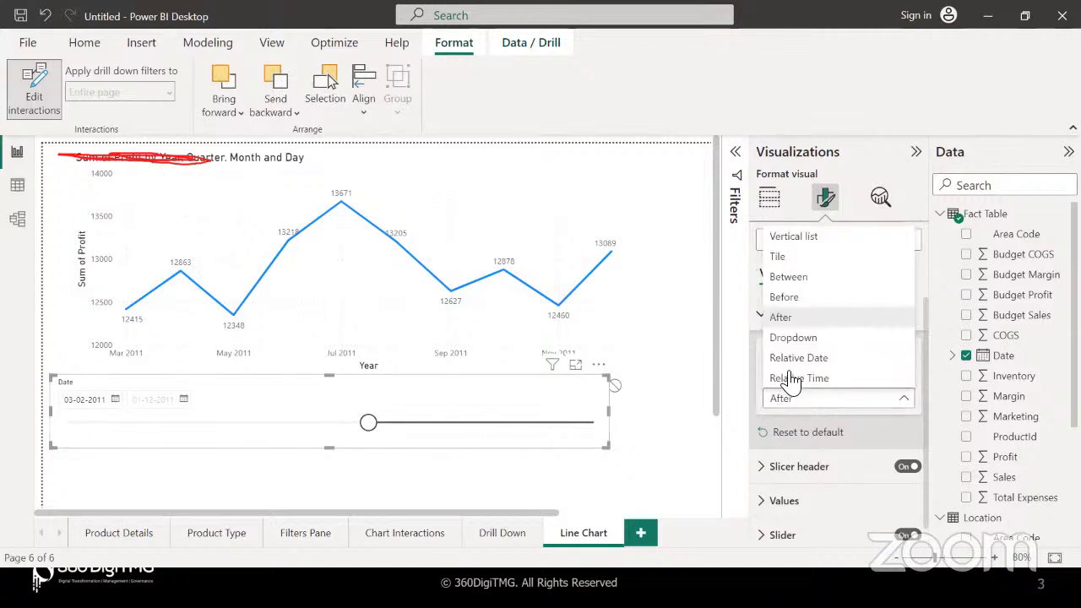
{"action": "left_click", "coordinate": [796, 298]}
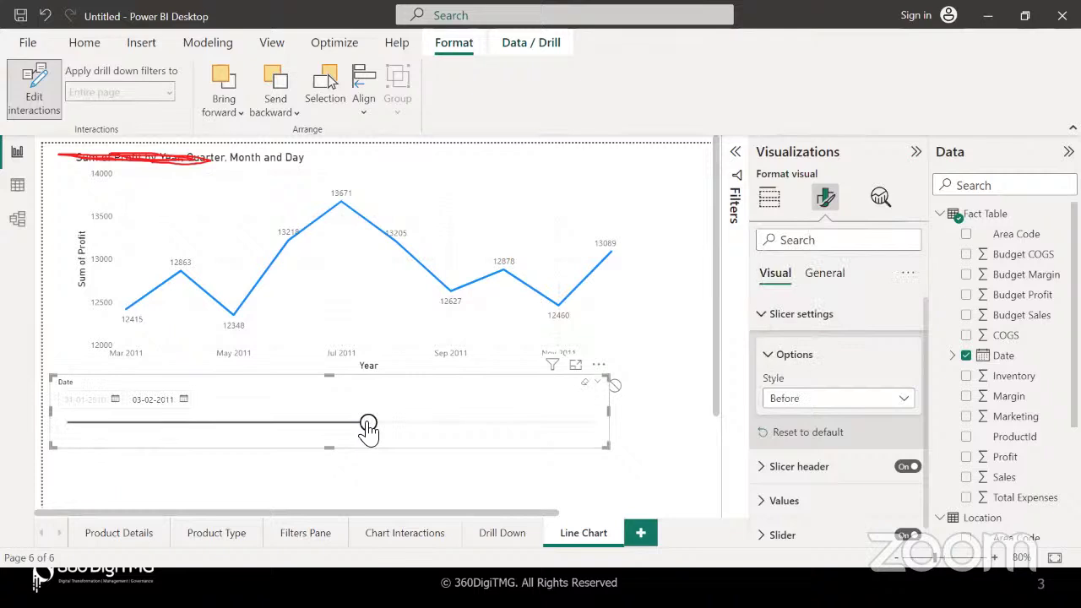
{"action": "left_click_drag", "start_coordinate": [368, 422], "coordinate": [349, 422]}
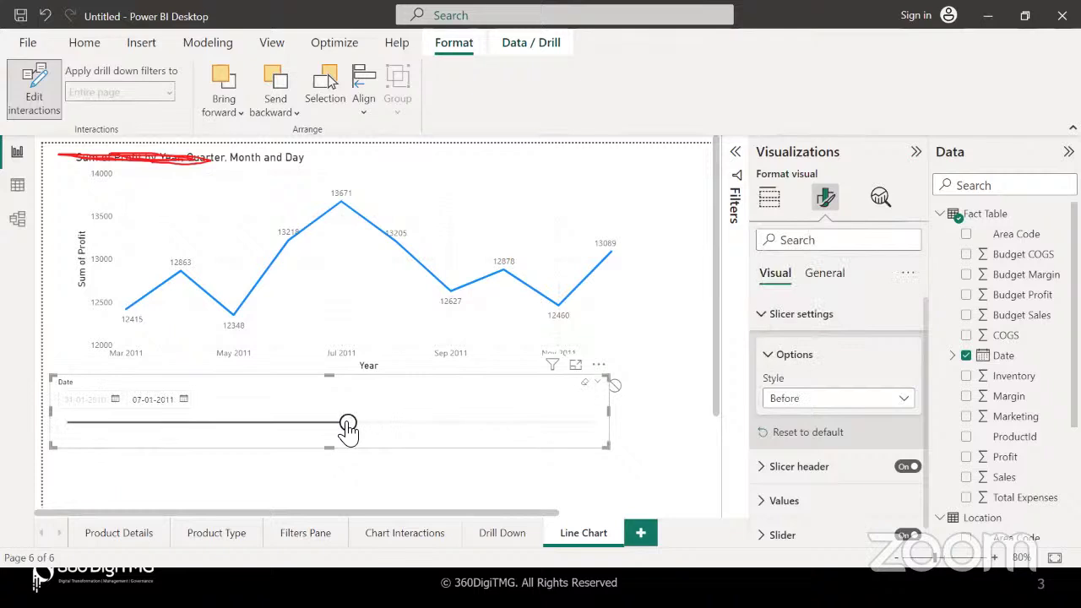
{"action": "left_click", "coordinate": [426, 424]}
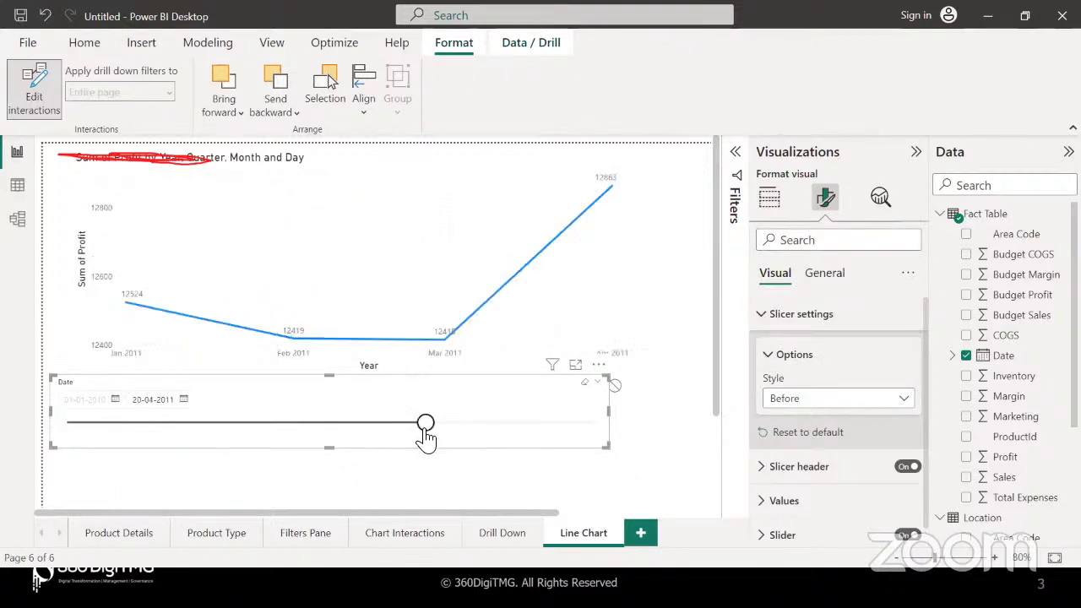
- Display the Date slicer as a Vertical list and look through its dates
{"action": "left_click", "coordinate": [800, 409]}
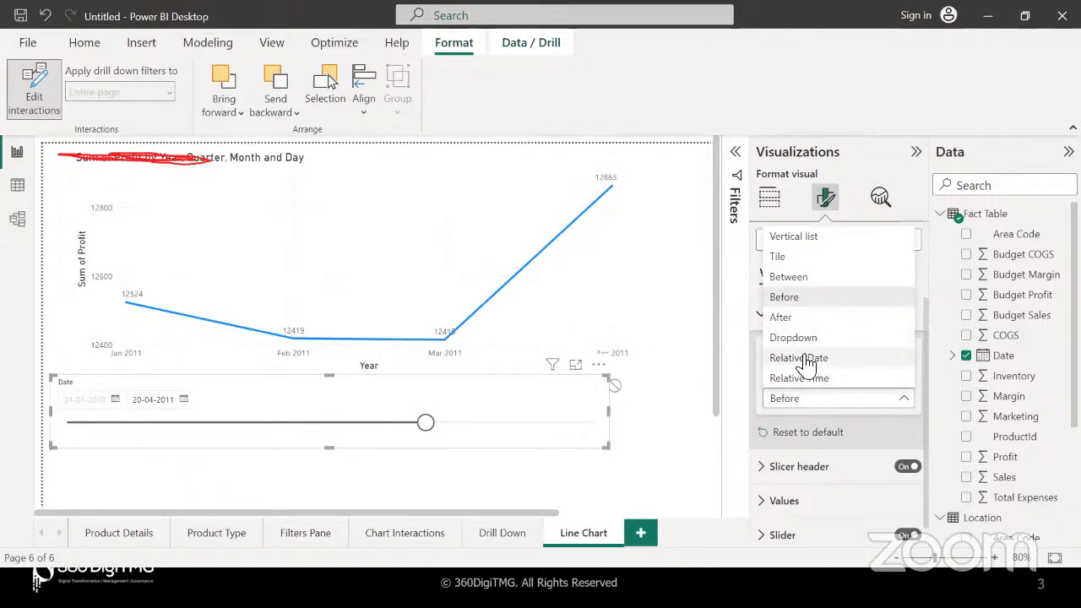
{"action": "left_click", "coordinate": [817, 237]}
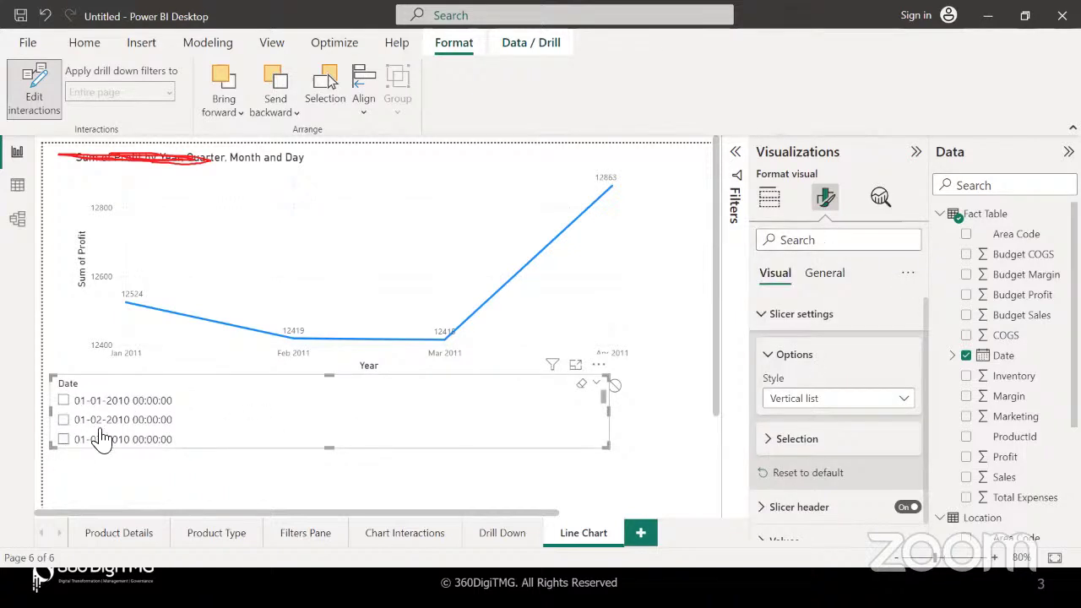
{"action": "scroll", "coordinate": [140, 422], "scroll_direction": "down", "scroll_amount": 10}
{"action": "scroll", "coordinate": [140, 423], "scroll_direction": "up", "scroll_amount": 10}
- Set the Date slicer's style to Tile, and move the slicer slightly down and to the right below the line chart
{"action": "left_click", "coordinate": [821, 403]}
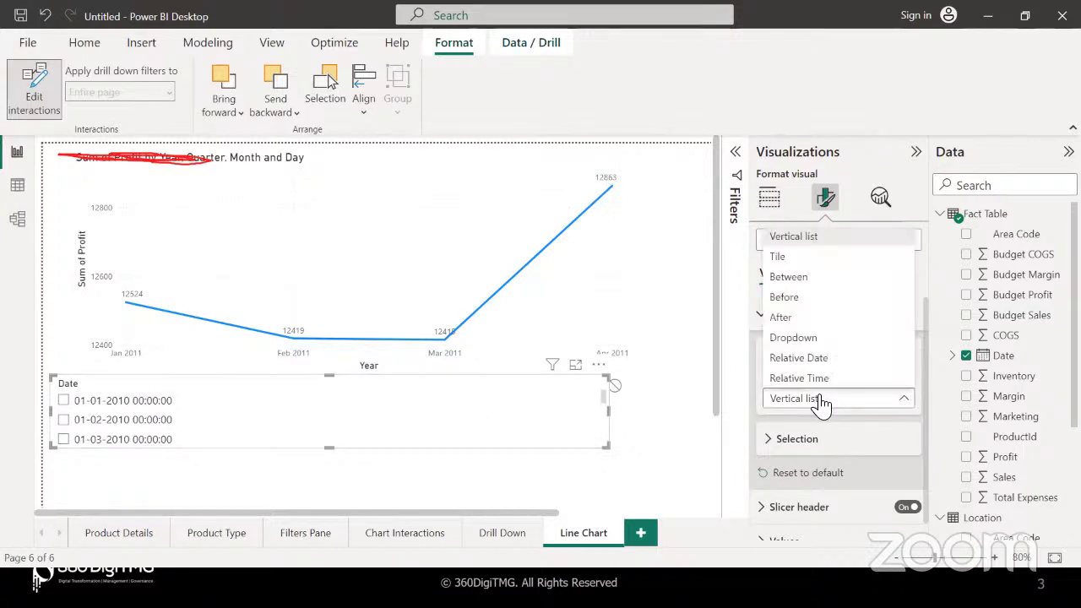
{"action": "left_click", "coordinate": [802, 257]}
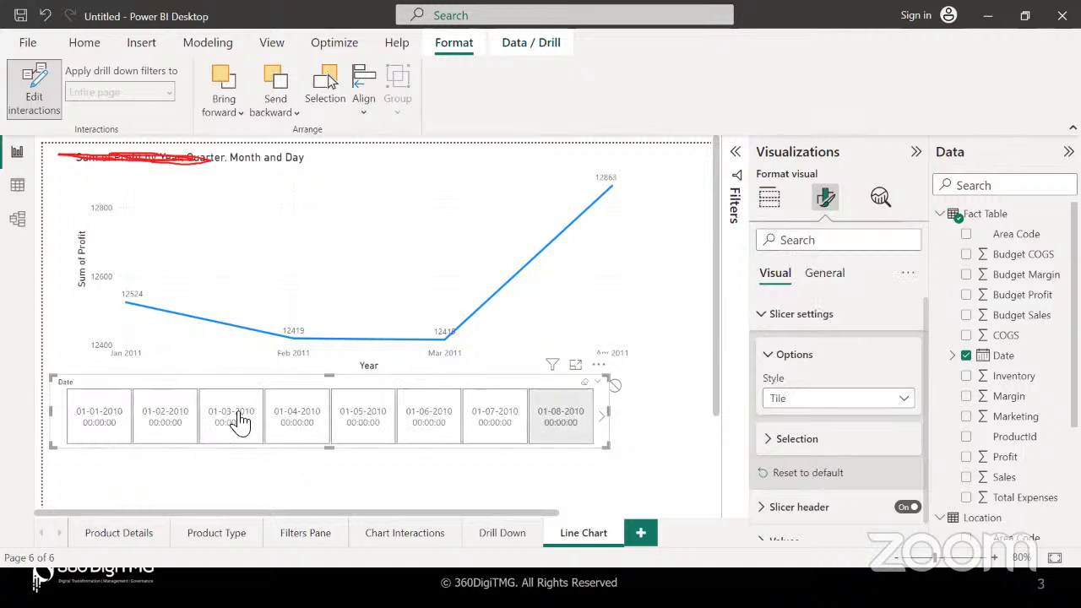
{"action": "left_click_drag", "start_coordinate": [247, 412], "coordinate": [300, 424]}
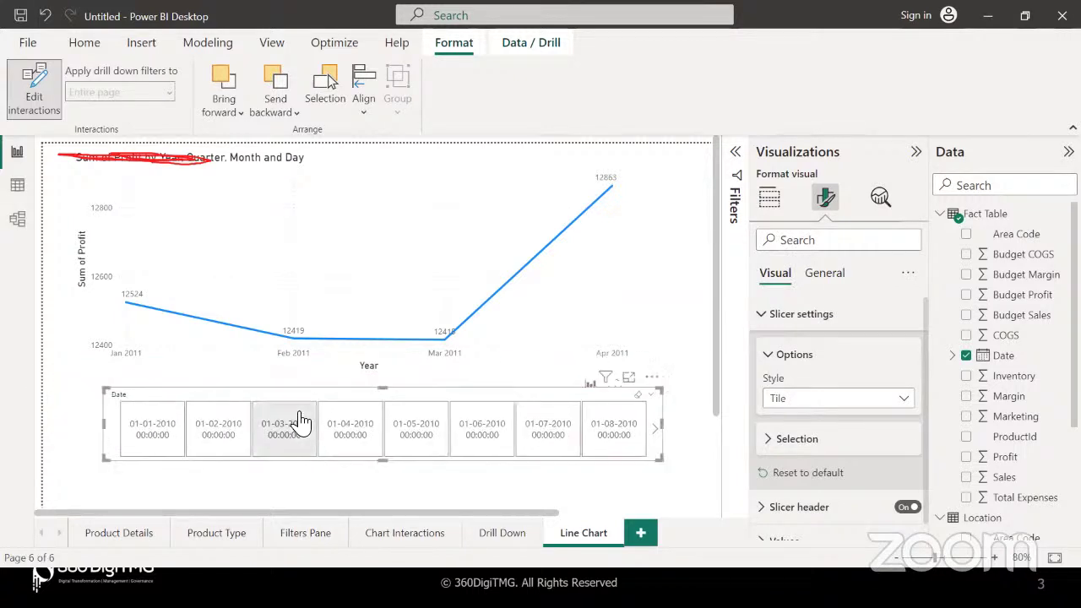
- Filter the line chart by the 01-04-2010 tile, inspect the chart, and reselect the Date slicer
{"action": "left_click", "coordinate": [348, 431]}
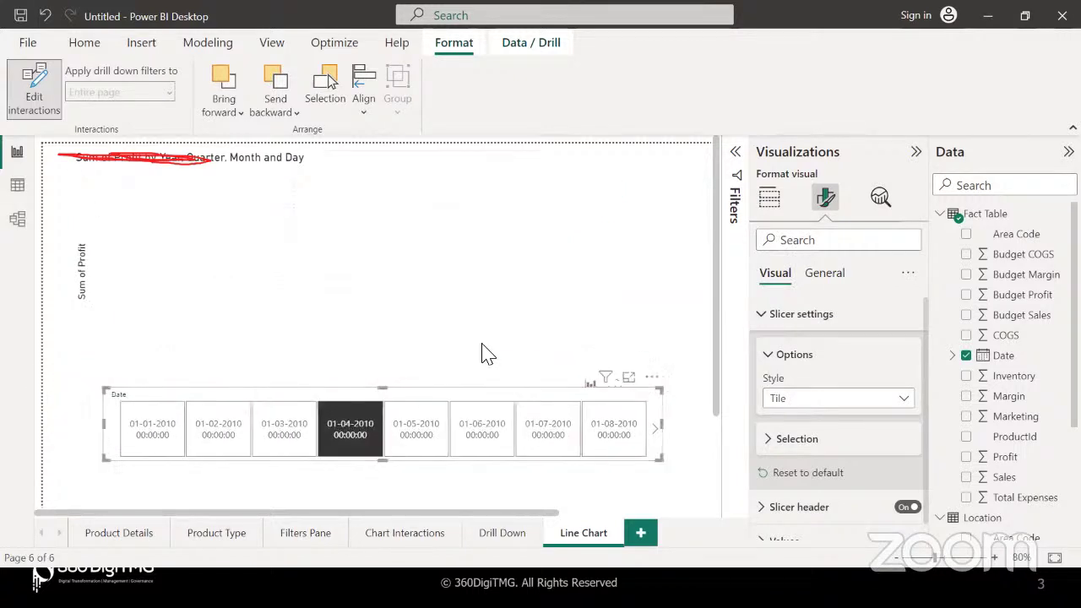
{"action": "left_click", "coordinate": [485, 353]}
{"action": "scroll", "coordinate": [485, 353], "scroll_direction": "down", "scroll_amount": 1}
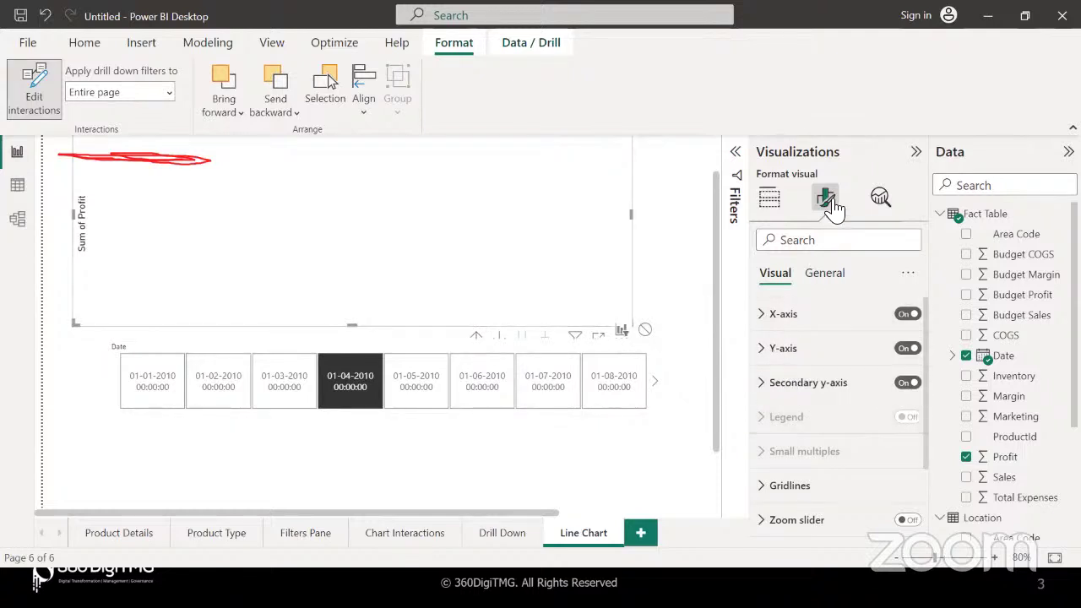
{"action": "left_click", "coordinate": [599, 413]}
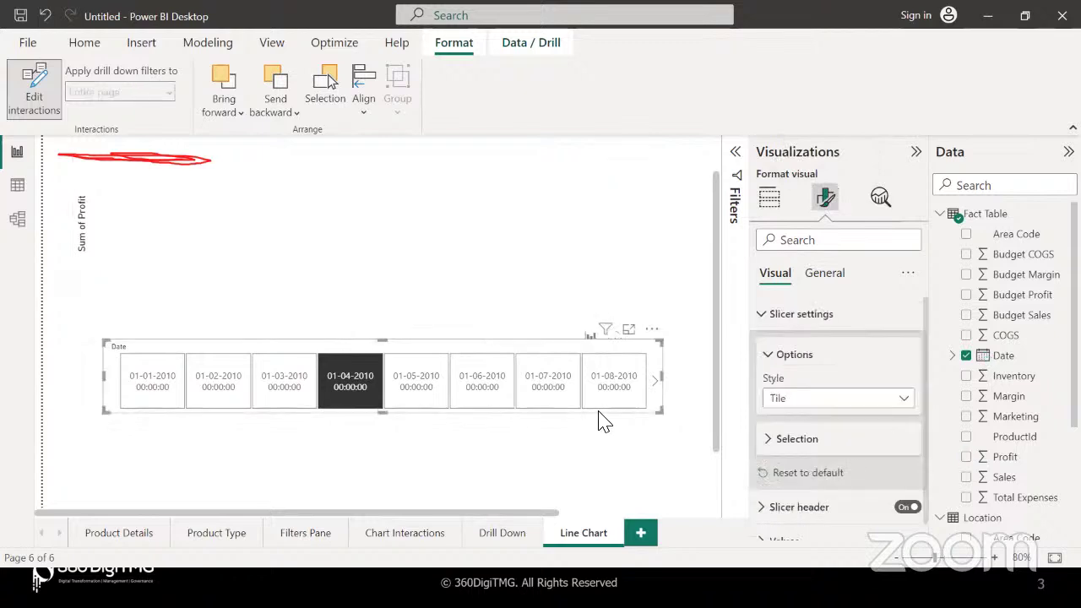
- Try the Relative Date style, and return the Date slicer to Between with the full range 01-01-2010 to 01-12-2011 applied
{"action": "left_click", "coordinate": [794, 400]}
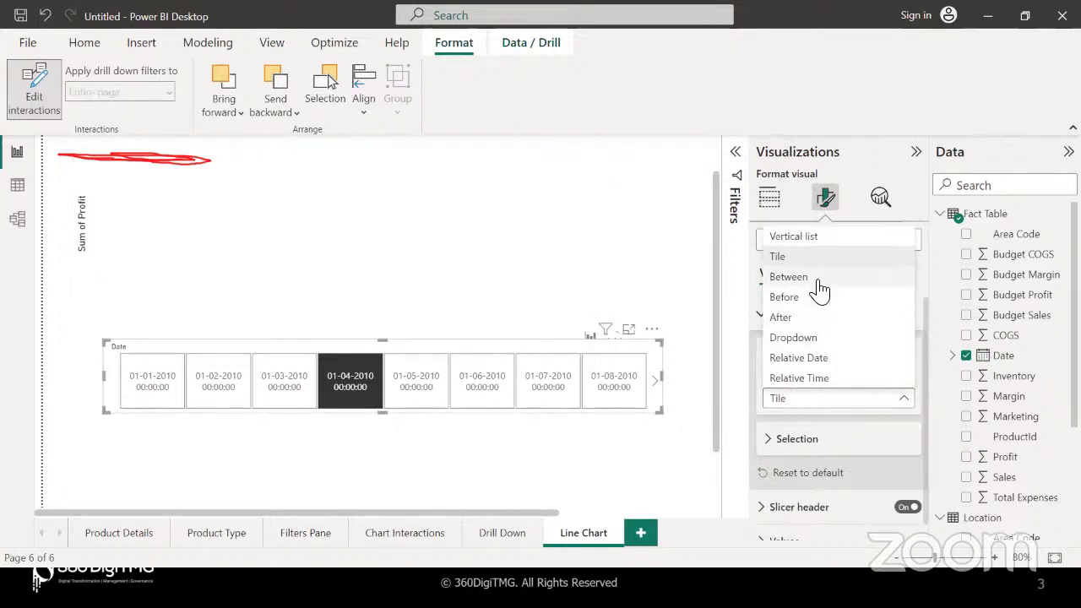
{"action": "left_click", "coordinate": [829, 358]}
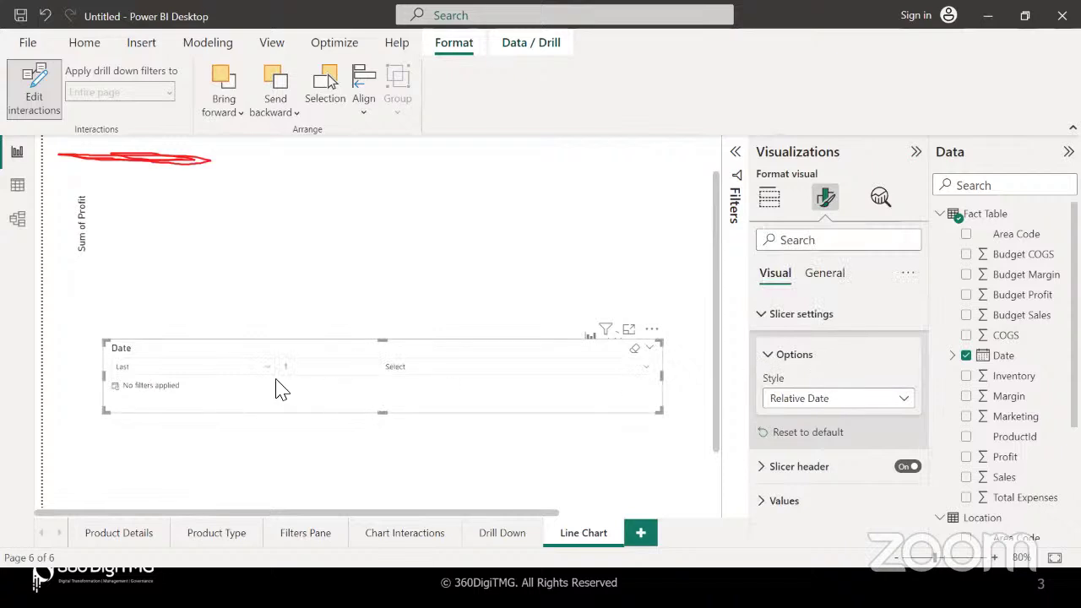
{"action": "left_click", "coordinate": [798, 398]}
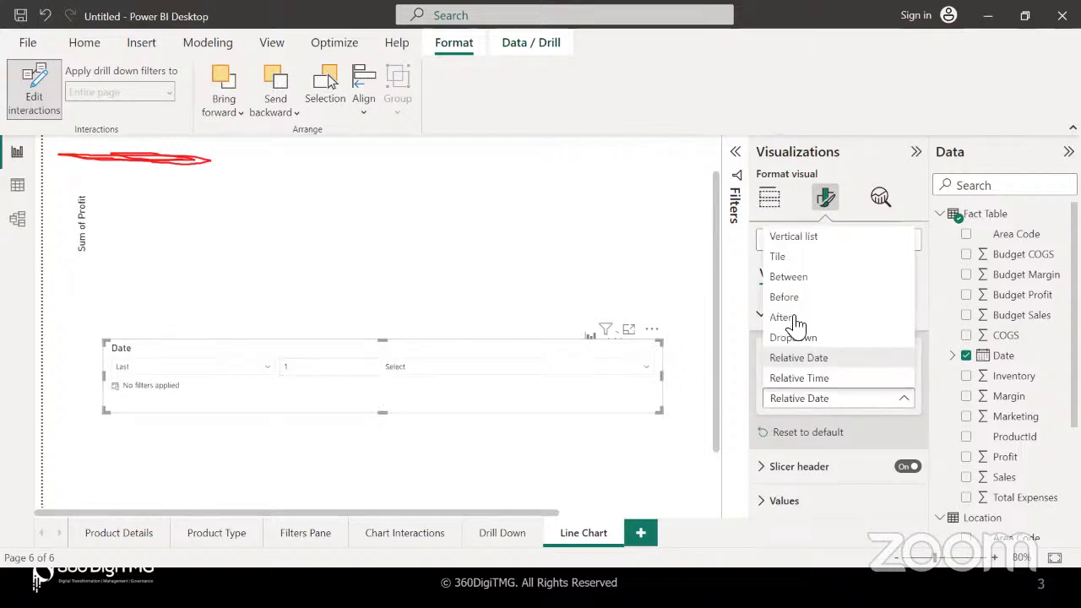
{"action": "left_click", "coordinate": [791, 278]}
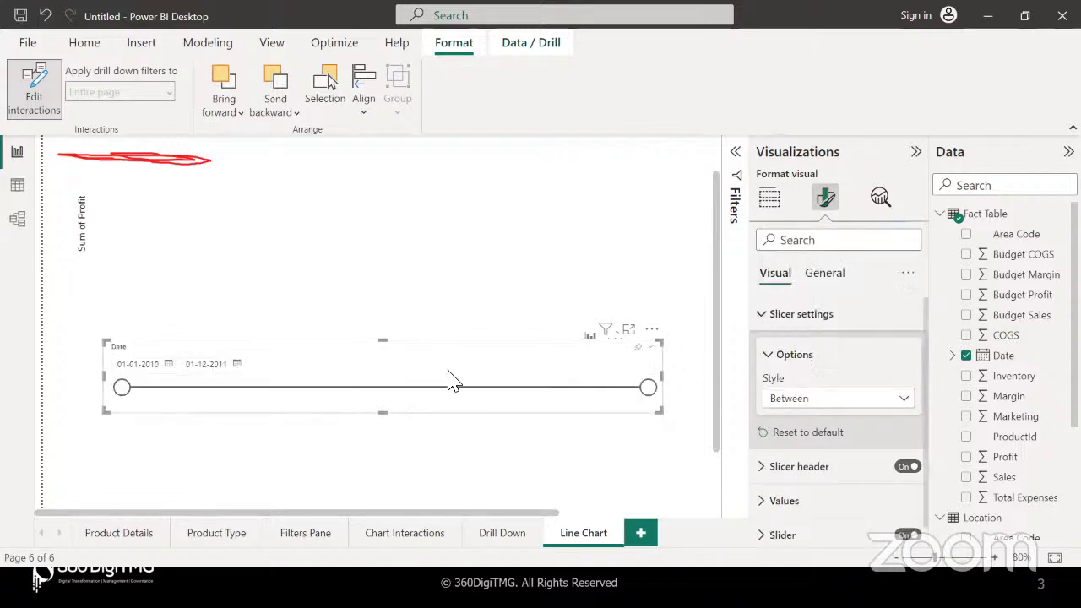
{"action": "mouse_move", "coordinate": [648, 387]}
{"action": "left_mouse_down"}
{"action": "mouse_move", "coordinate": [608, 388]}
{"action": "mouse_move", "coordinate": [650, 389]}
{"action": "left_mouse_up"}
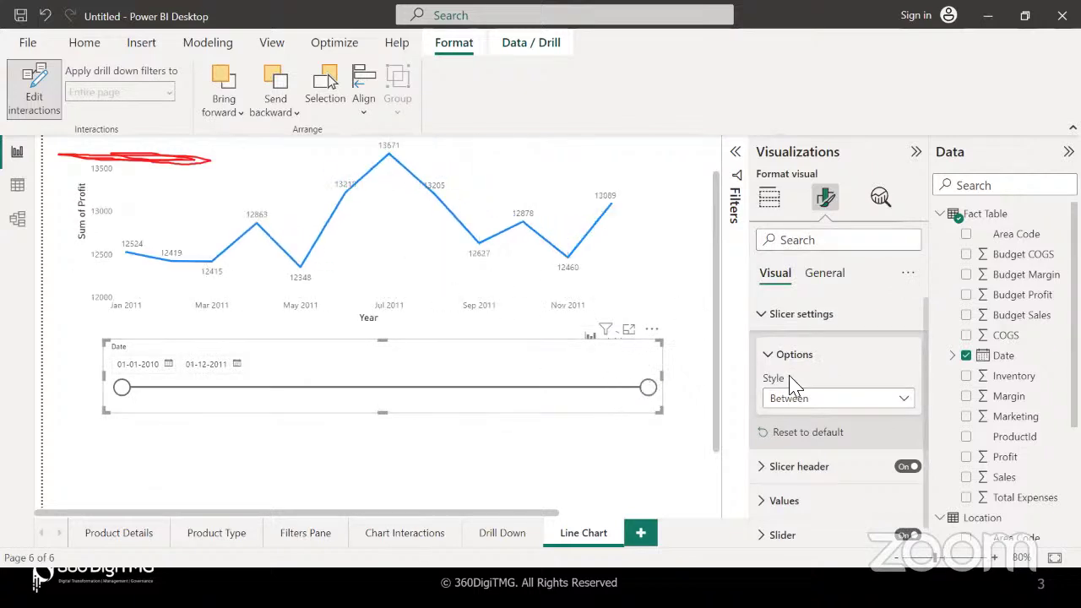
- Set the Date slicer's style to Relative Date
{"action": "left_click", "coordinate": [823, 398]}
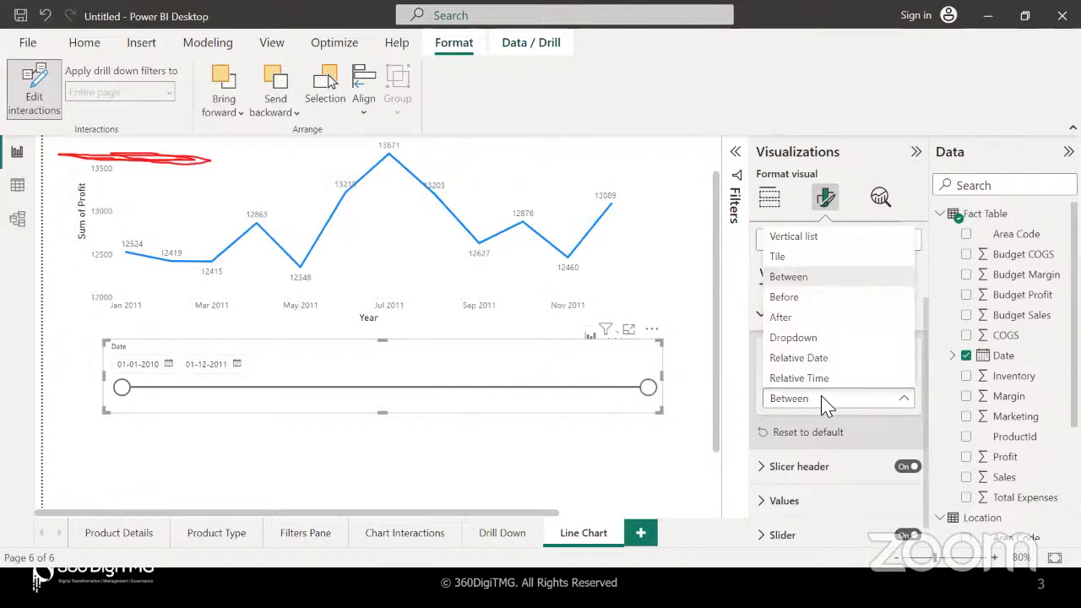
{"action": "left_click", "coordinate": [798, 357]}
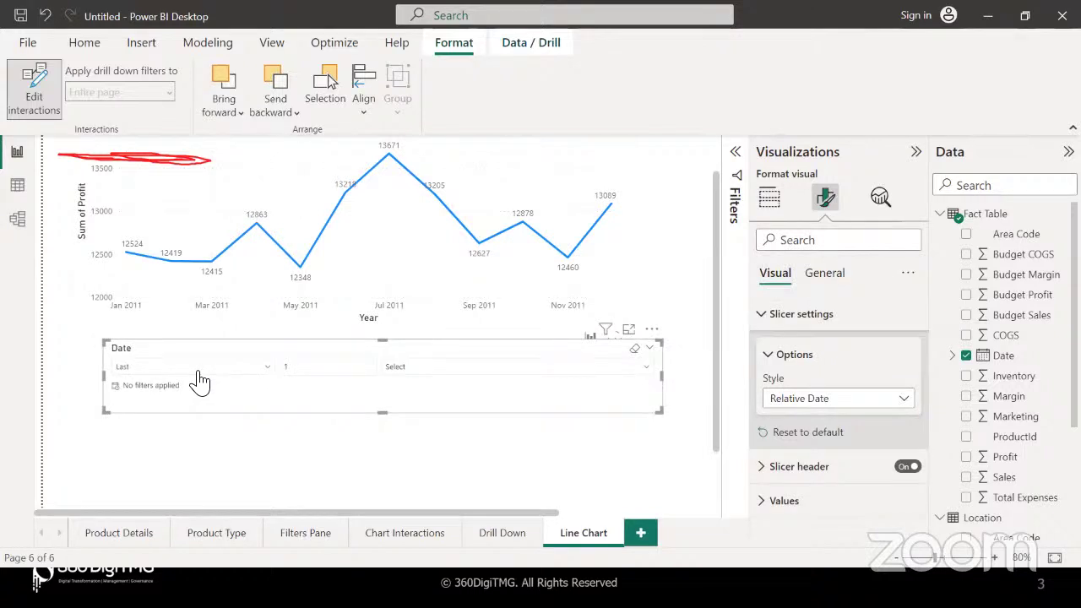
- Set the Date slicer to the last 15 Years and move the slicer slightly down and to the left
{"action": "left_click", "coordinate": [268, 368]}
{"action": "left_click", "coordinate": [149, 312]}
{"action": "left_click", "coordinate": [308, 365]}
{"action": "left_click", "coordinate": [403, 375]}
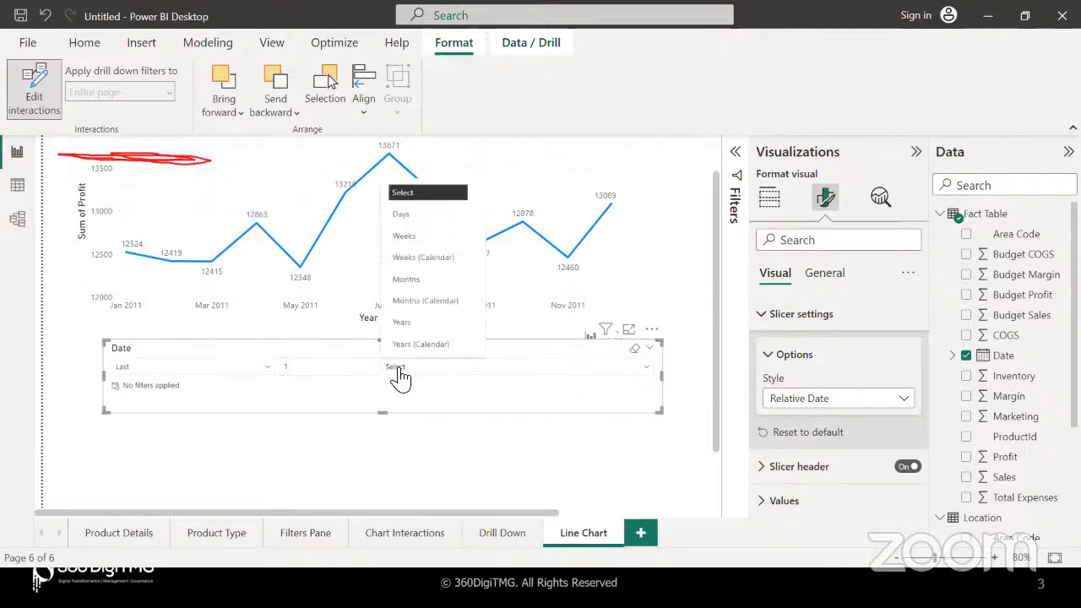
{"action": "left_click", "coordinate": [425, 323]}
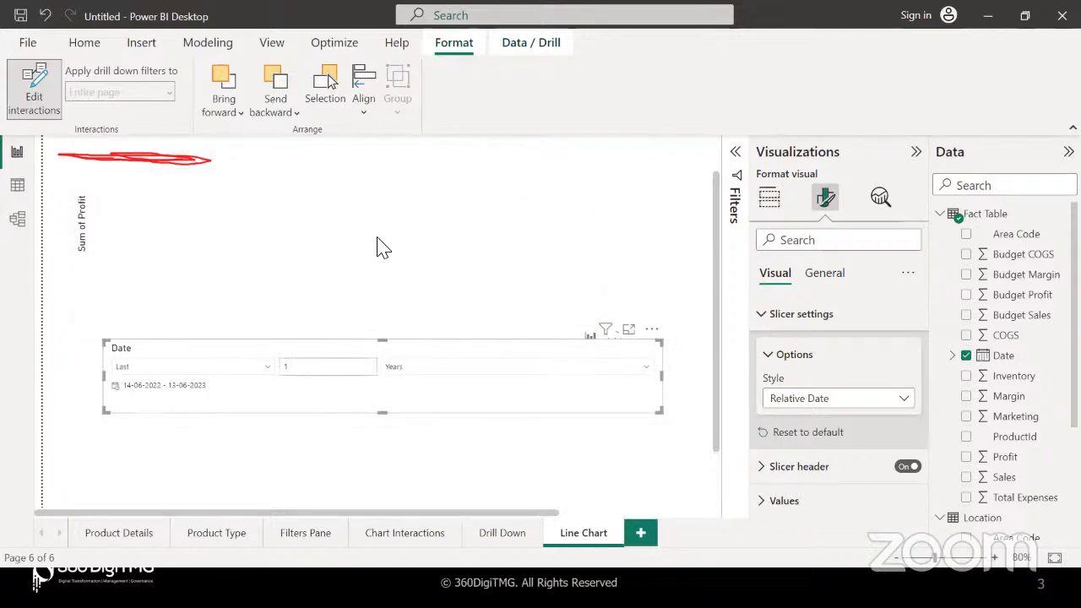
{"action": "left_click_drag", "start_coordinate": [356, 357], "coordinate": [326, 371]}
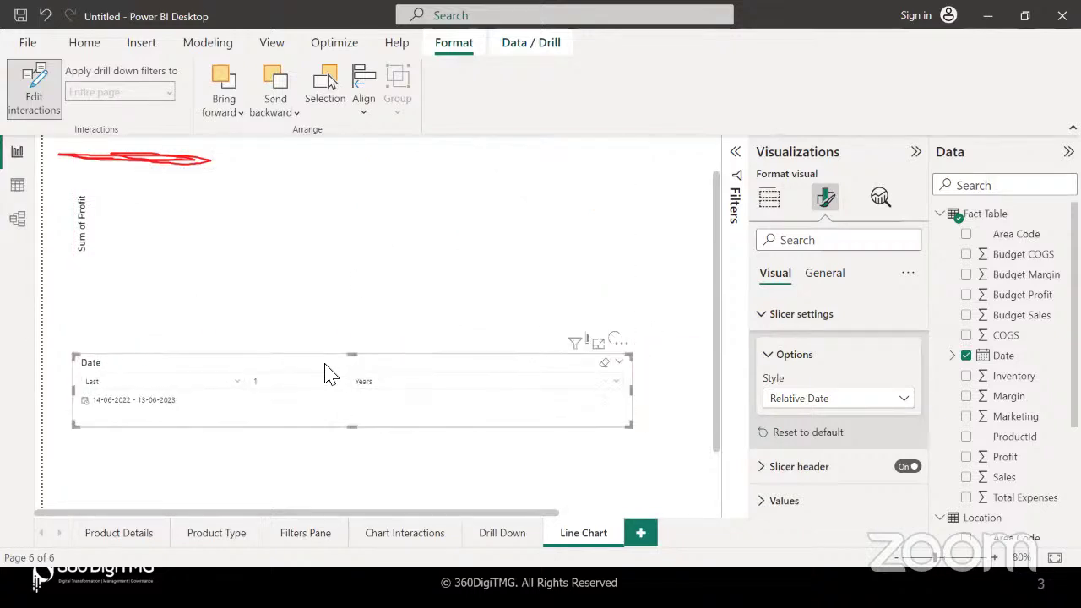
{"action": "left_click", "coordinate": [279, 381]}
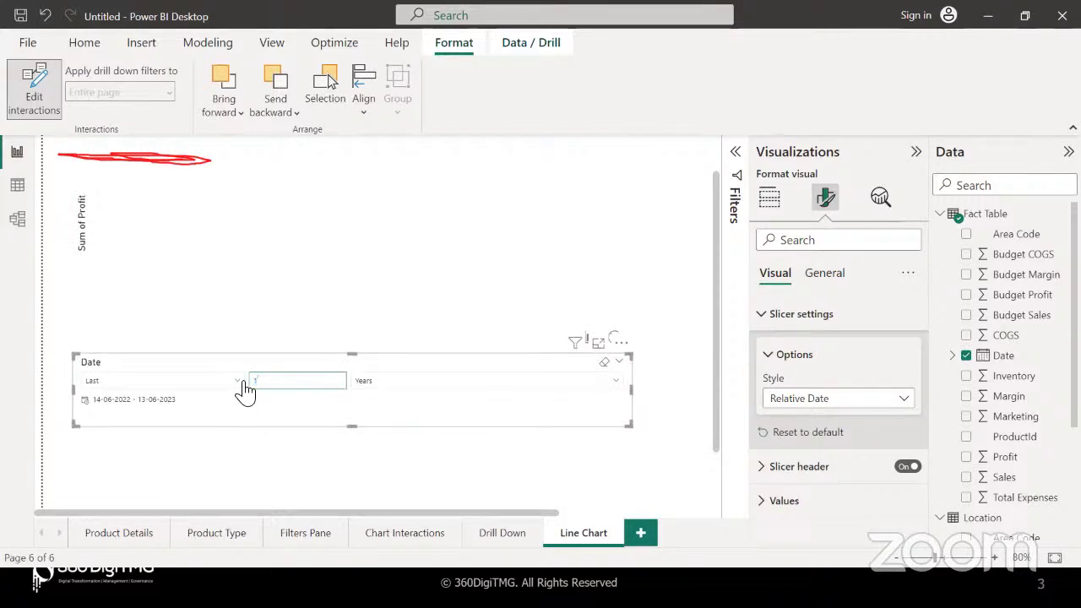
{"action": "key", "text": "Return"}
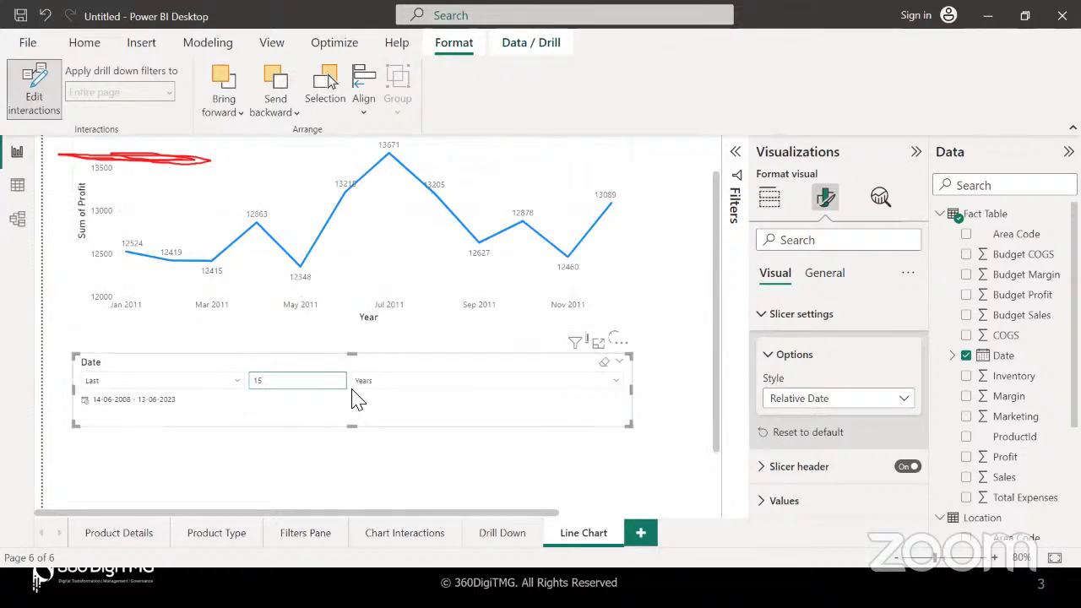
- Switch the Date slicer's relative period to This Month, move the slicer slightly up, and look through the available period units
{"action": "left_click", "coordinate": [241, 384]}
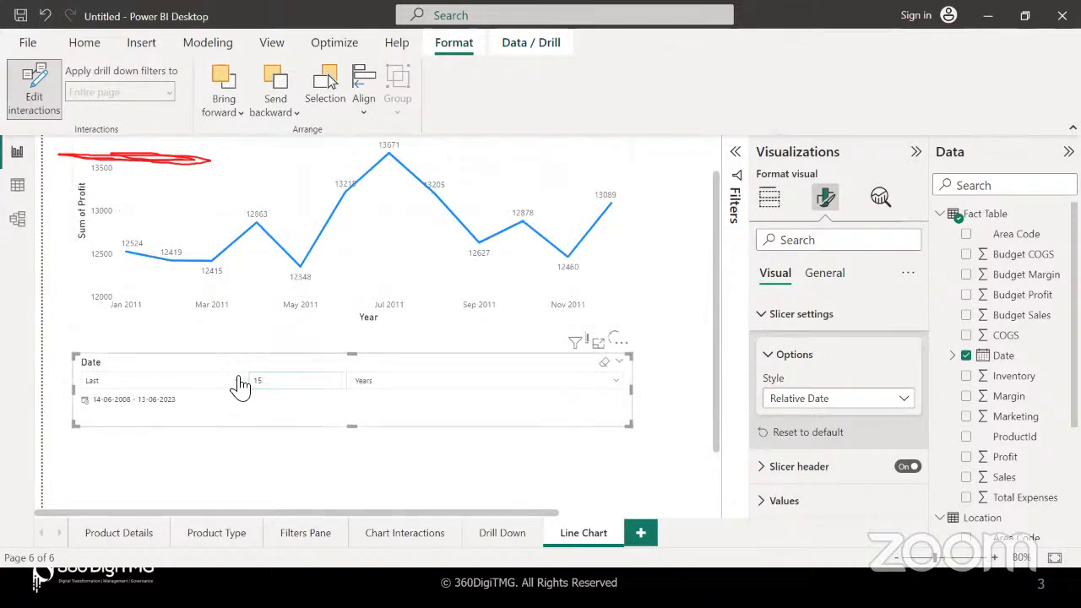
{"action": "left_click", "coordinate": [240, 385]}
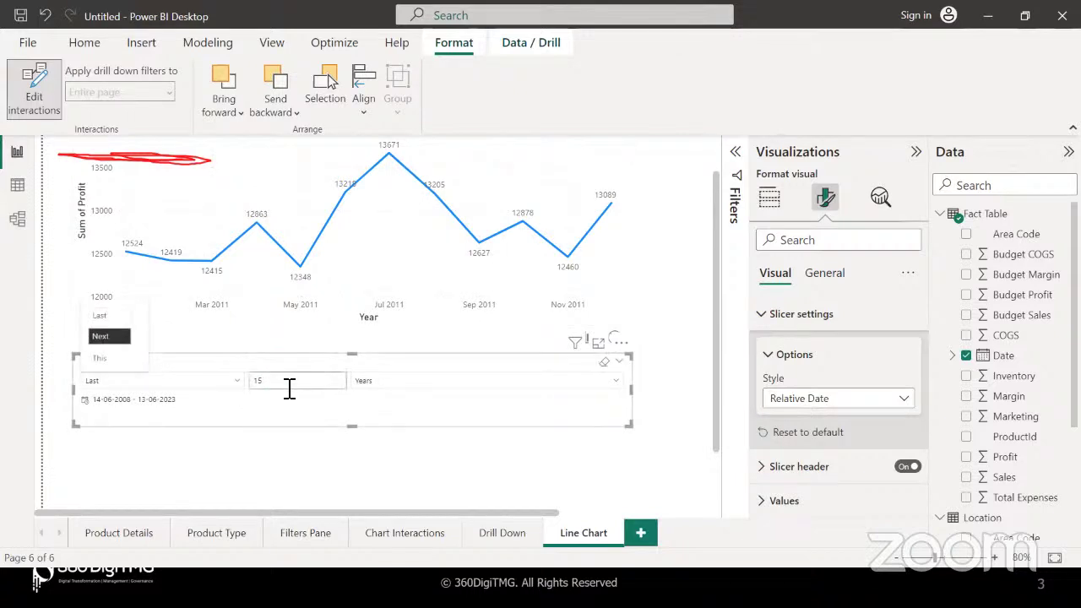
{"action": "left_click", "coordinate": [360, 385]}
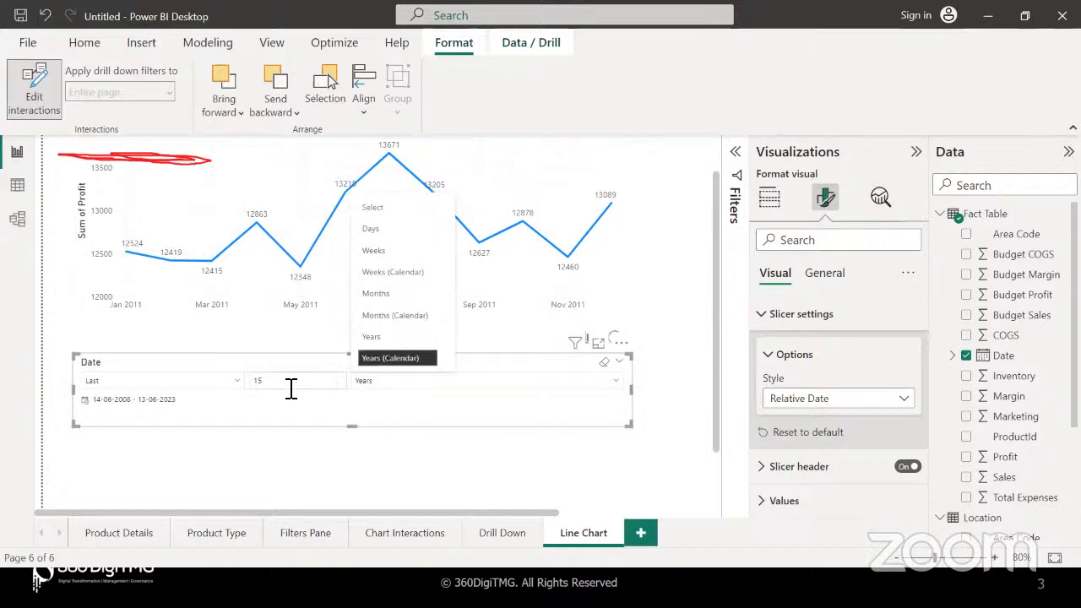
{"action": "left_click", "coordinate": [242, 392]}
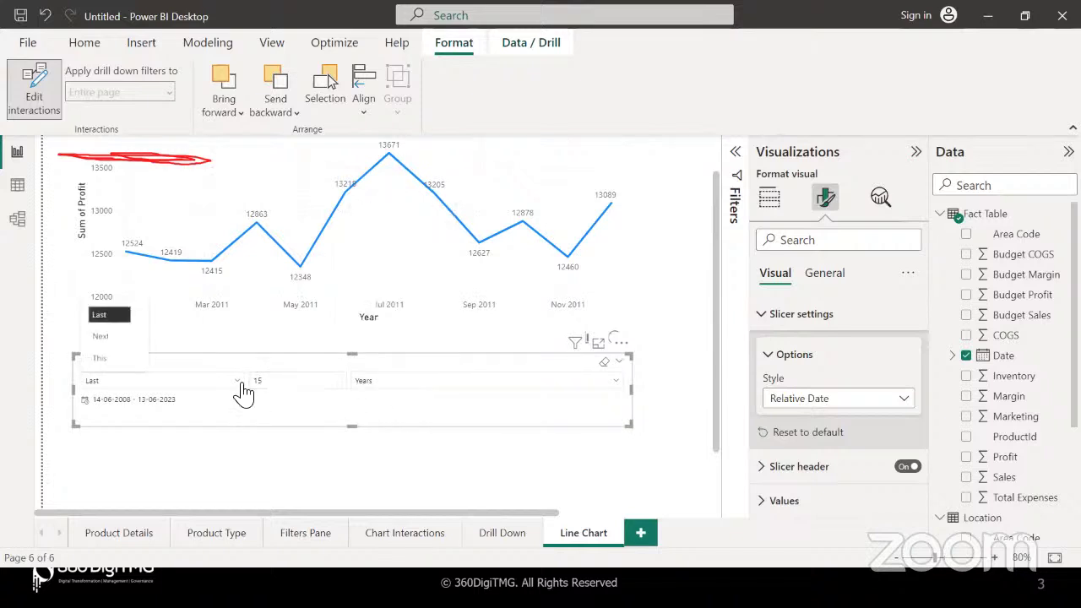
{"action": "left_click", "coordinate": [118, 361]}
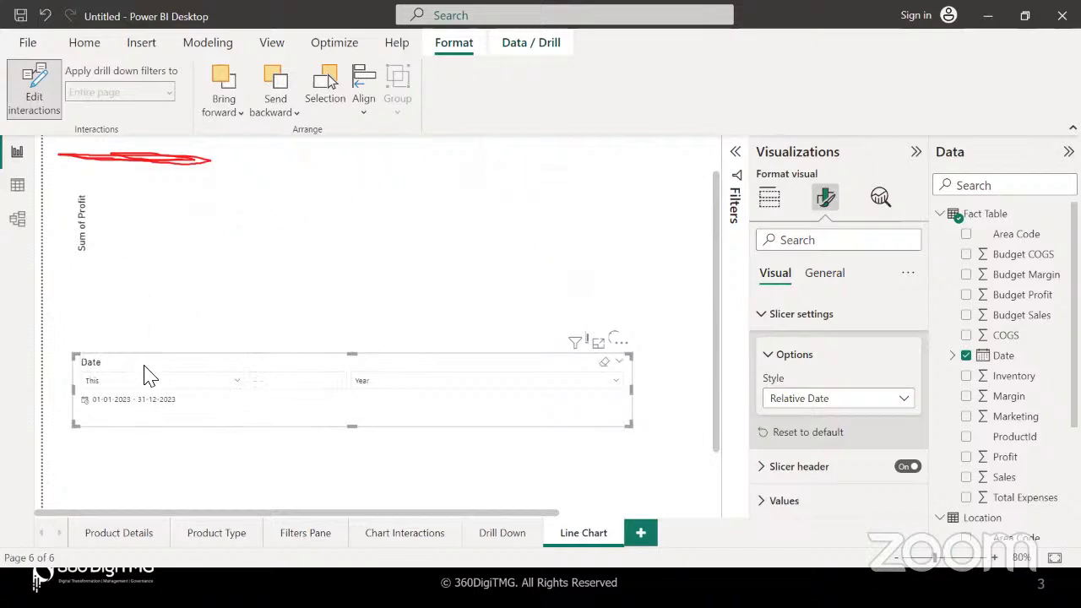
{"action": "left_click", "coordinate": [390, 382]}
{"action": "left_click", "coordinate": [385, 338]}
{"action": "left_click_drag", "start_coordinate": [390, 390], "coordinate": [386, 358]}
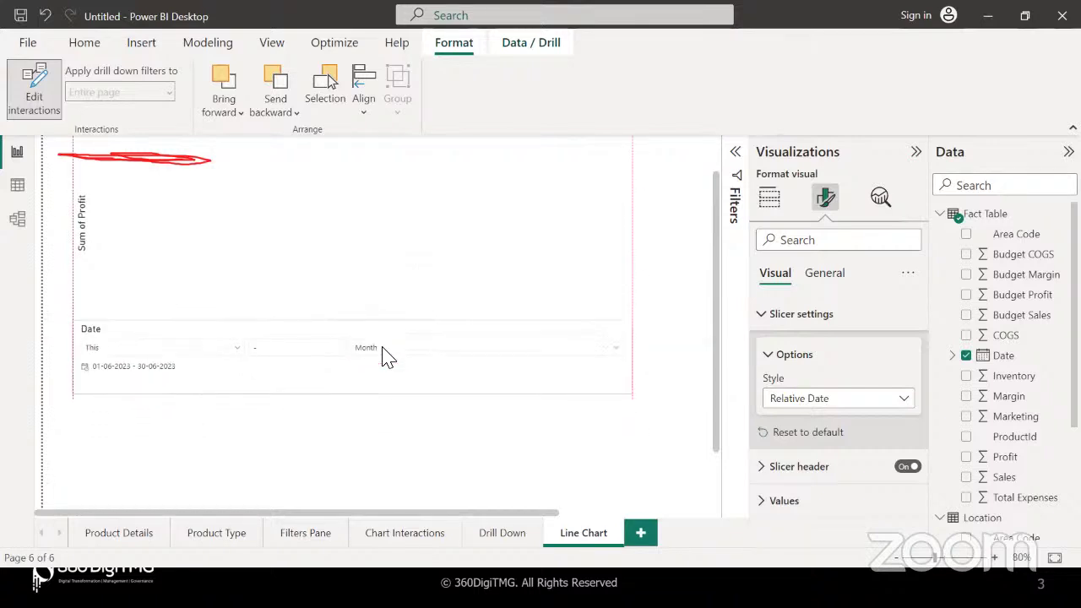
{"action": "left_click", "coordinate": [386, 357]}
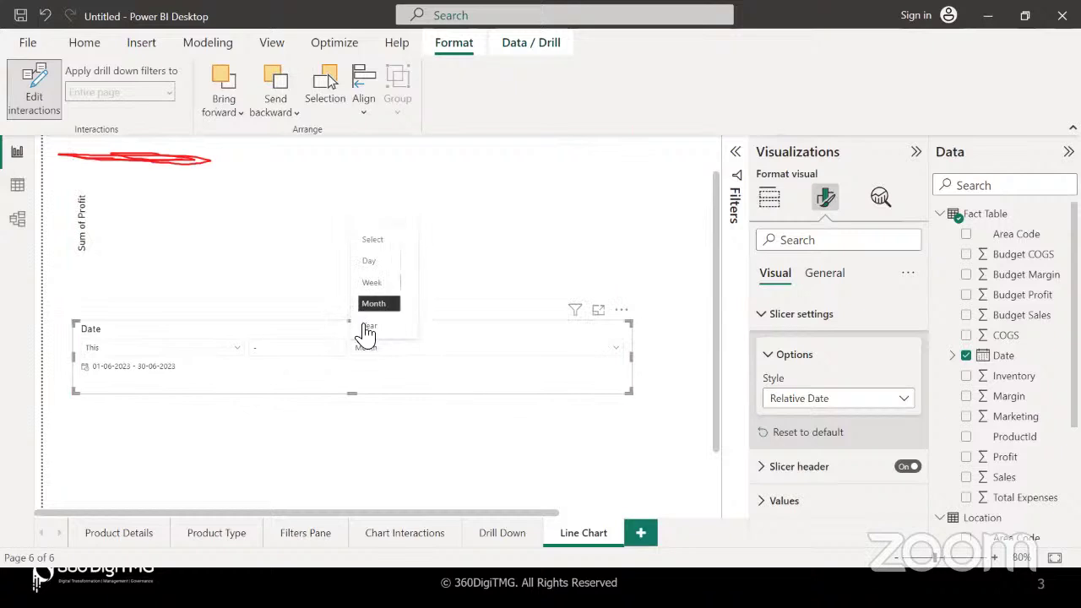
{"action": "left_click", "coordinate": [352, 374]}
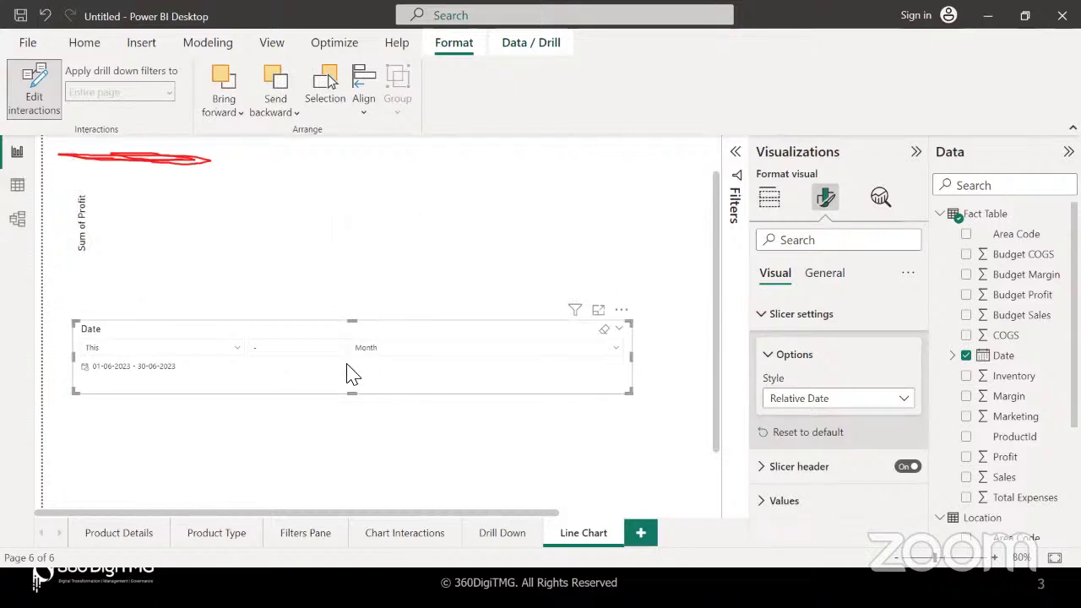
- Set the Date slicer's style to Between and apply the full range 01-01-2010 to 01-12-2011 to the line chart
{"action": "left_click", "coordinate": [798, 402]}
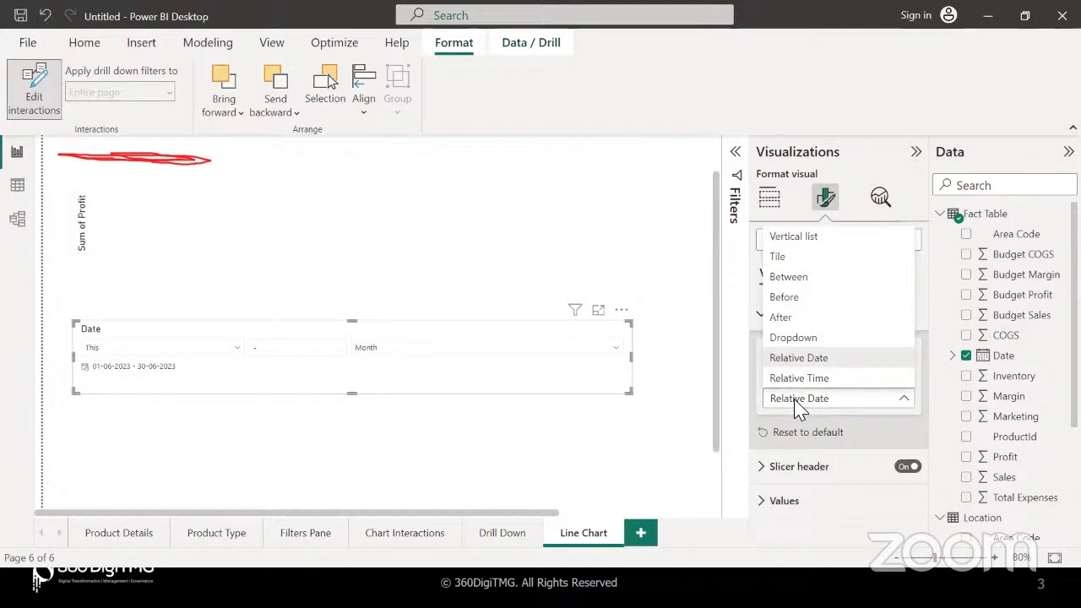
{"action": "left_click", "coordinate": [798, 278]}
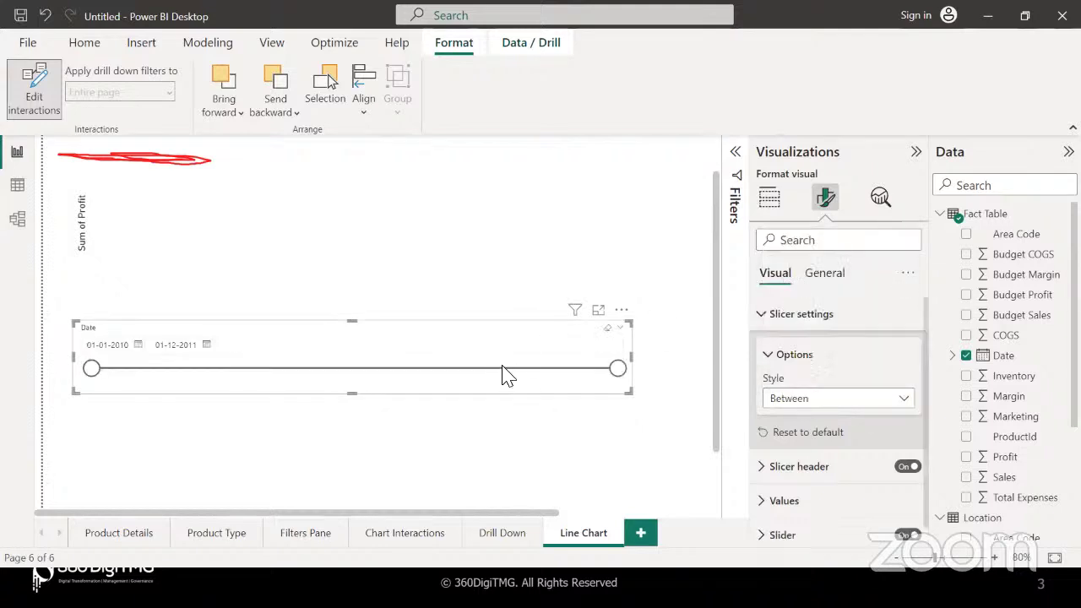
{"action": "mouse_move", "coordinate": [620, 369]}
{"action": "left_mouse_down"}
{"action": "mouse_move", "coordinate": [596, 380]}
{"action": "mouse_move", "coordinate": [608, 372]}
{"action": "left_mouse_up"}
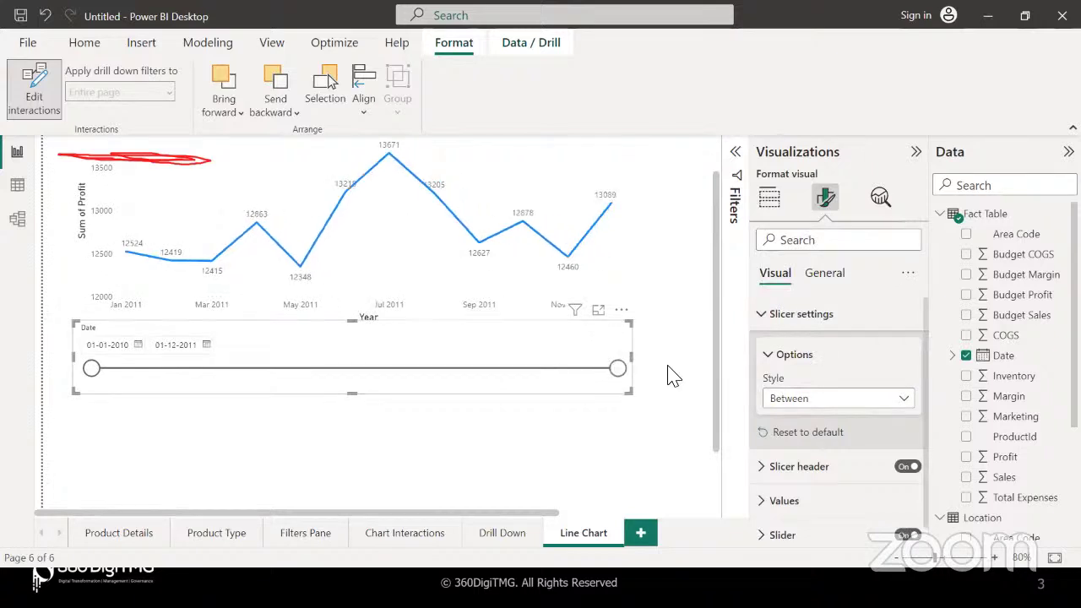
{"action": "scroll", "coordinate": [671, 375], "scroll_direction": "up", "scroll_amount": 1}
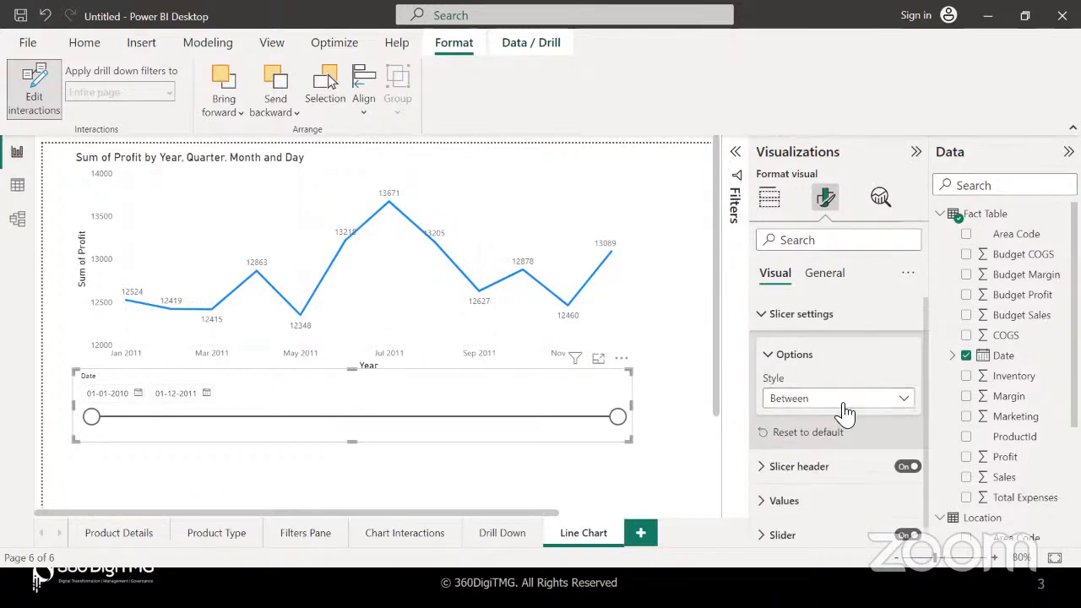
{"action": "key", "text": "alt+Tab"}
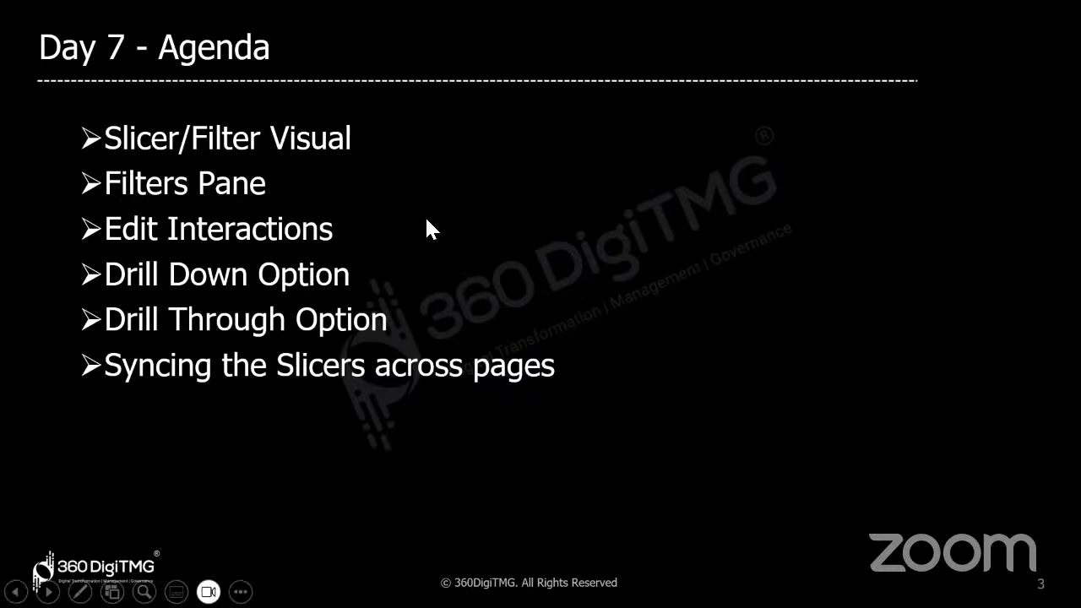
{"action": "left_click", "coordinate": [591, 390]}
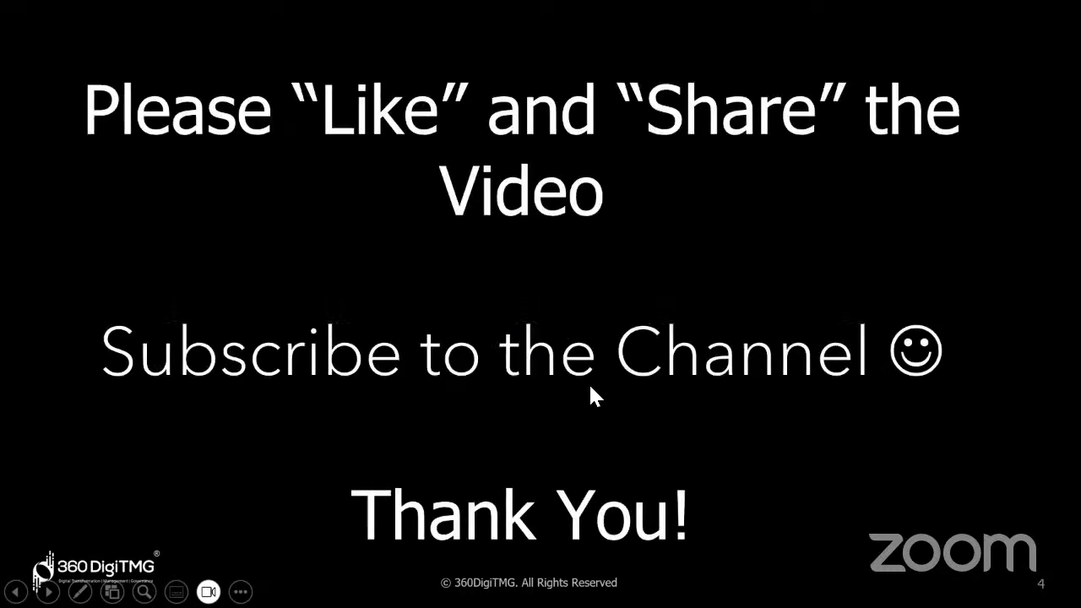